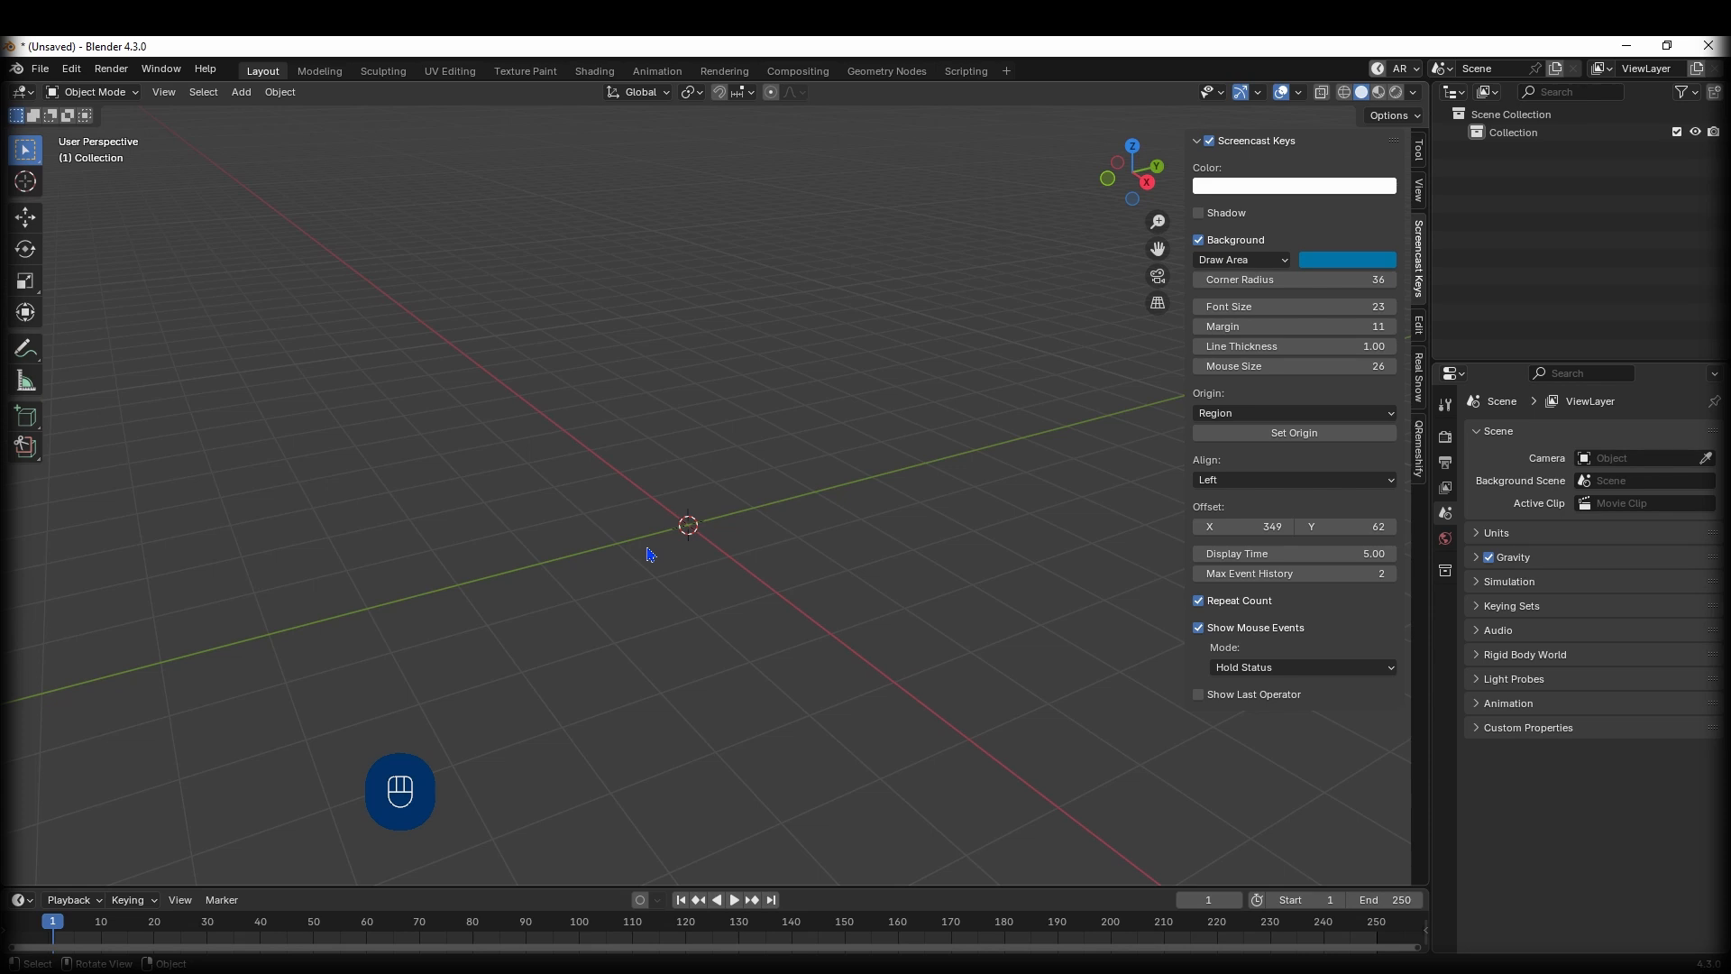
mouse_move(738, 545)
middle_mouse_down()
mouse_move(703, 544)
mouse_move(710, 558)
middle_mouse_up()
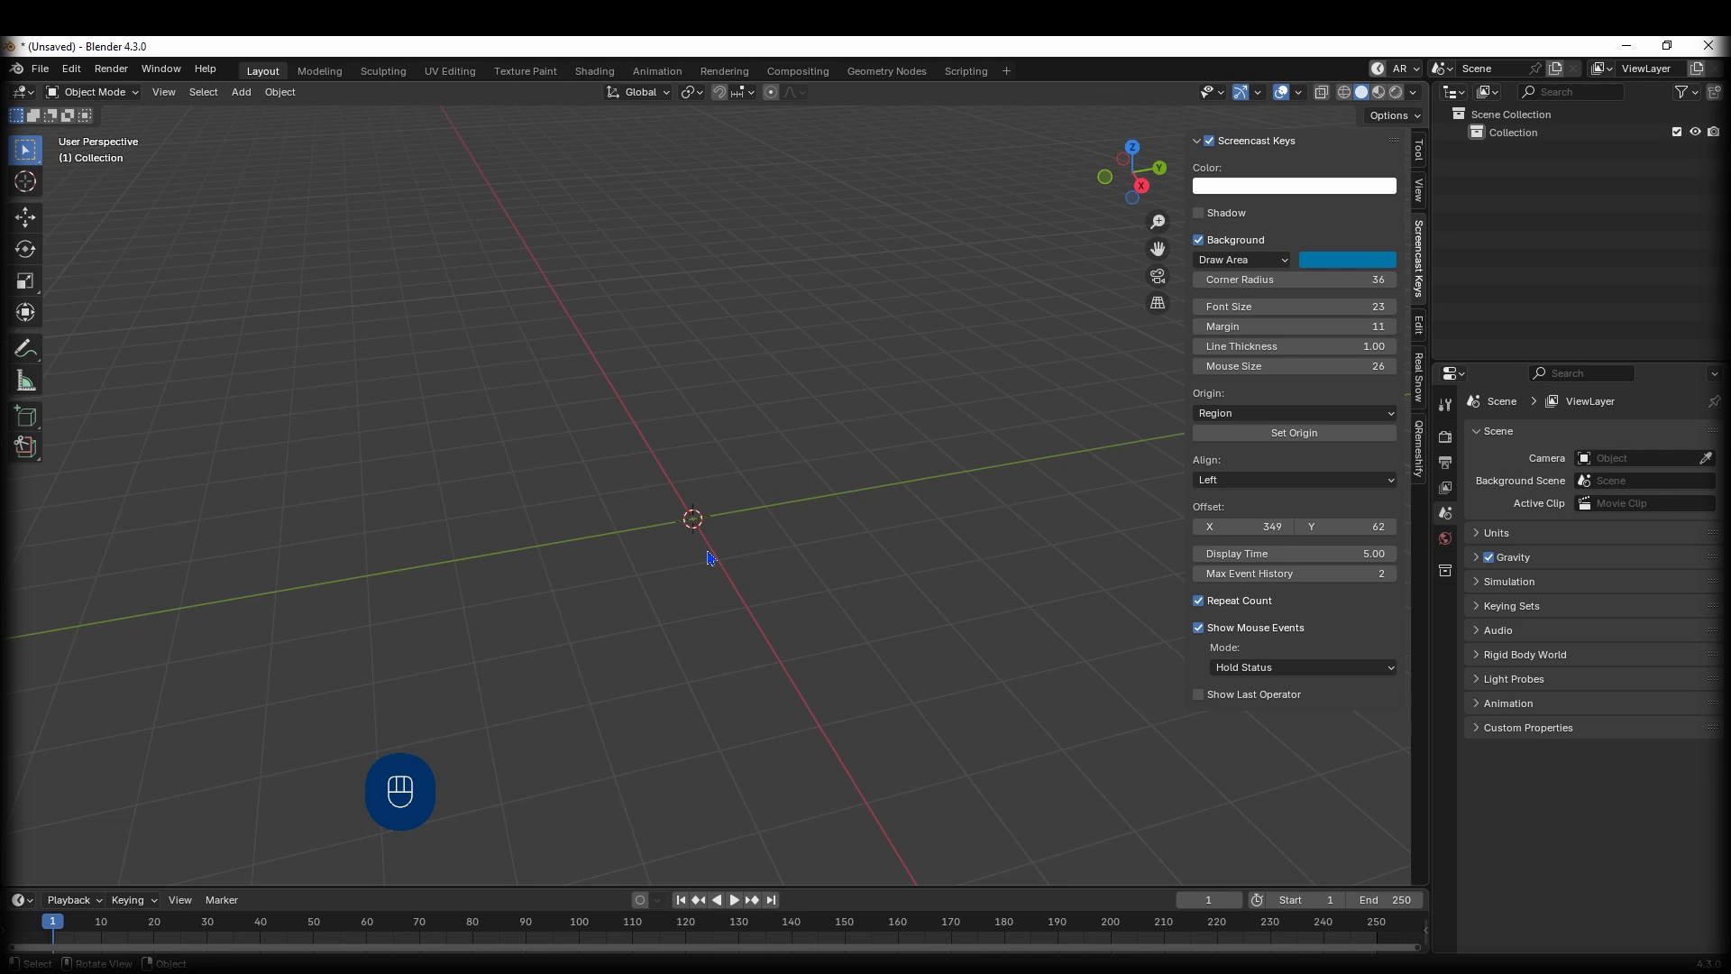
middle_click_drag(734, 552, 754, 551)
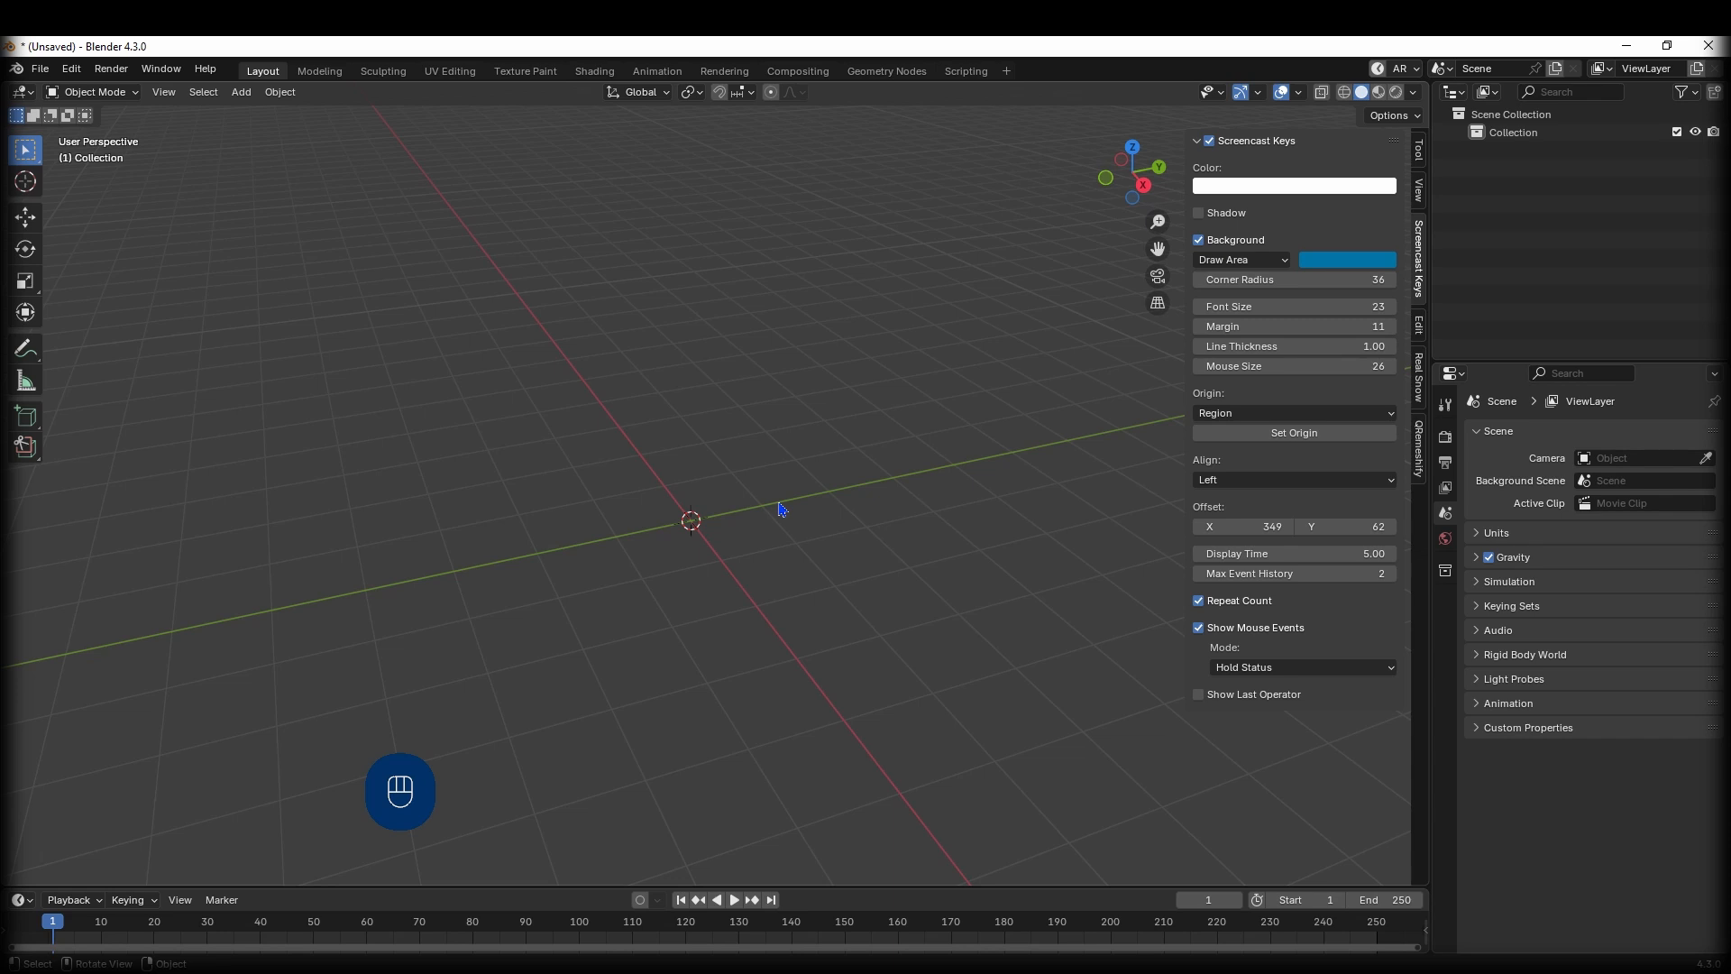
mouse_move(781, 510)
middle_mouse_down()
mouse_move(798, 512)
mouse_move(781, 509)
middle_mouse_up()
Hide the sidebar and add a mesh circle at the world origin, working in front orthographic view.
key("KP_1")
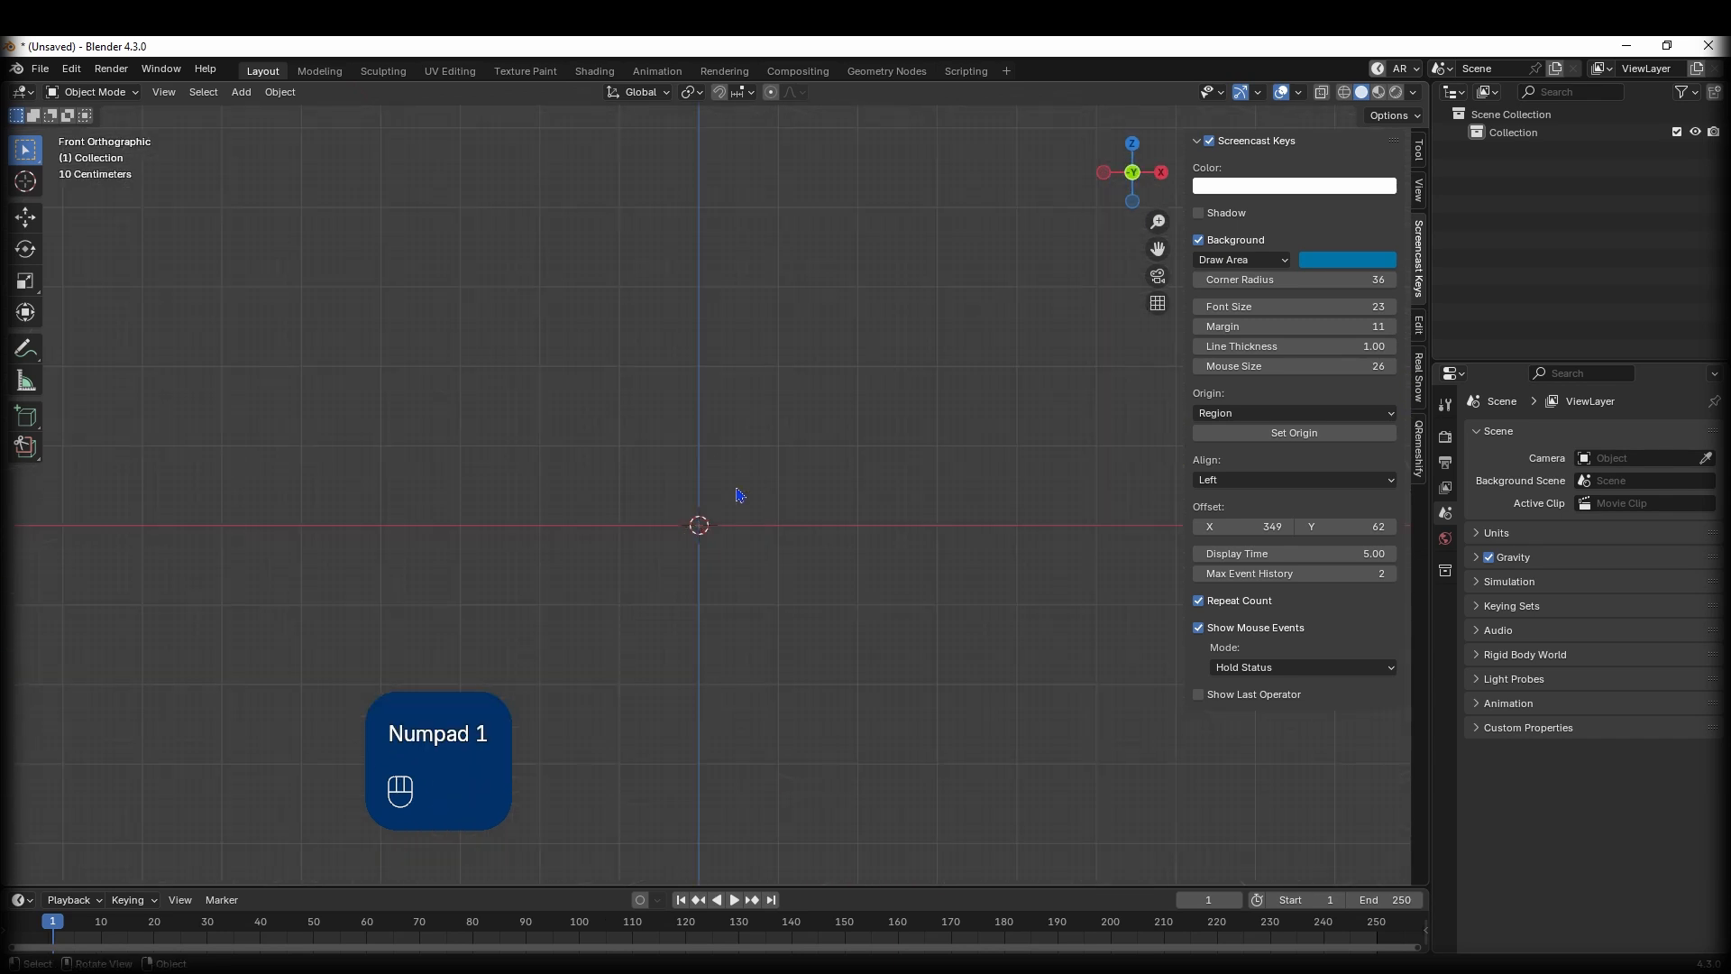
scroll(668, 468, "up", 8)
middle_click_drag(779, 586, 756, 548, "shift")
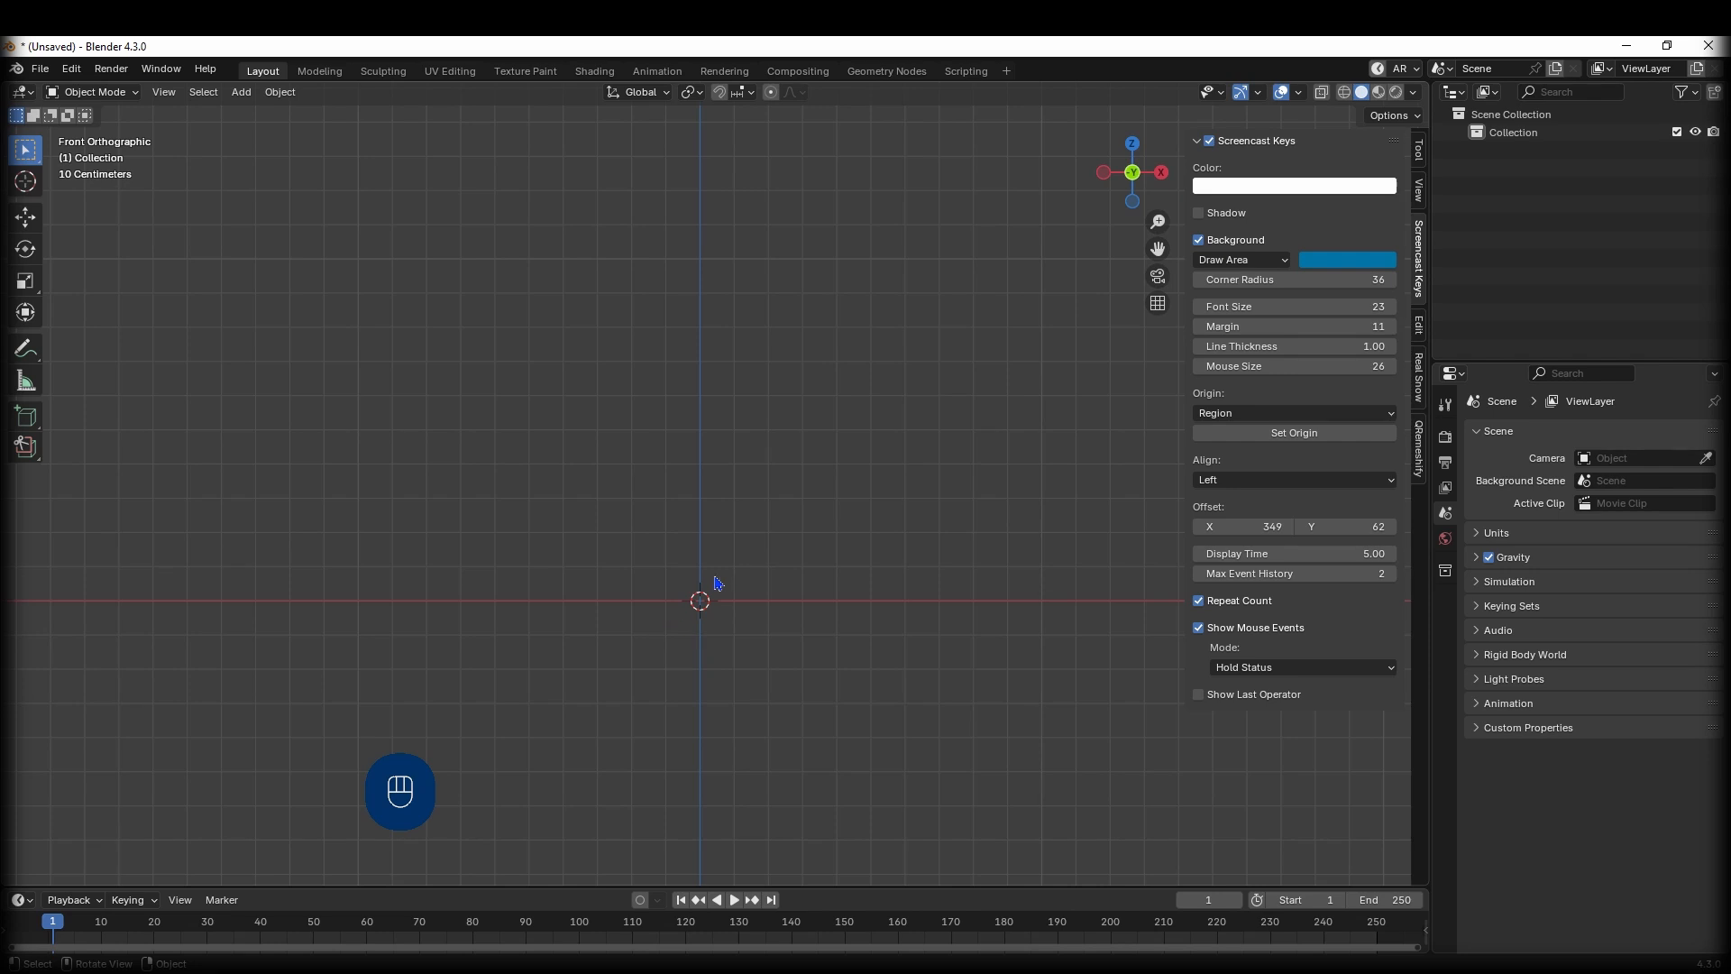
key("shift+a")
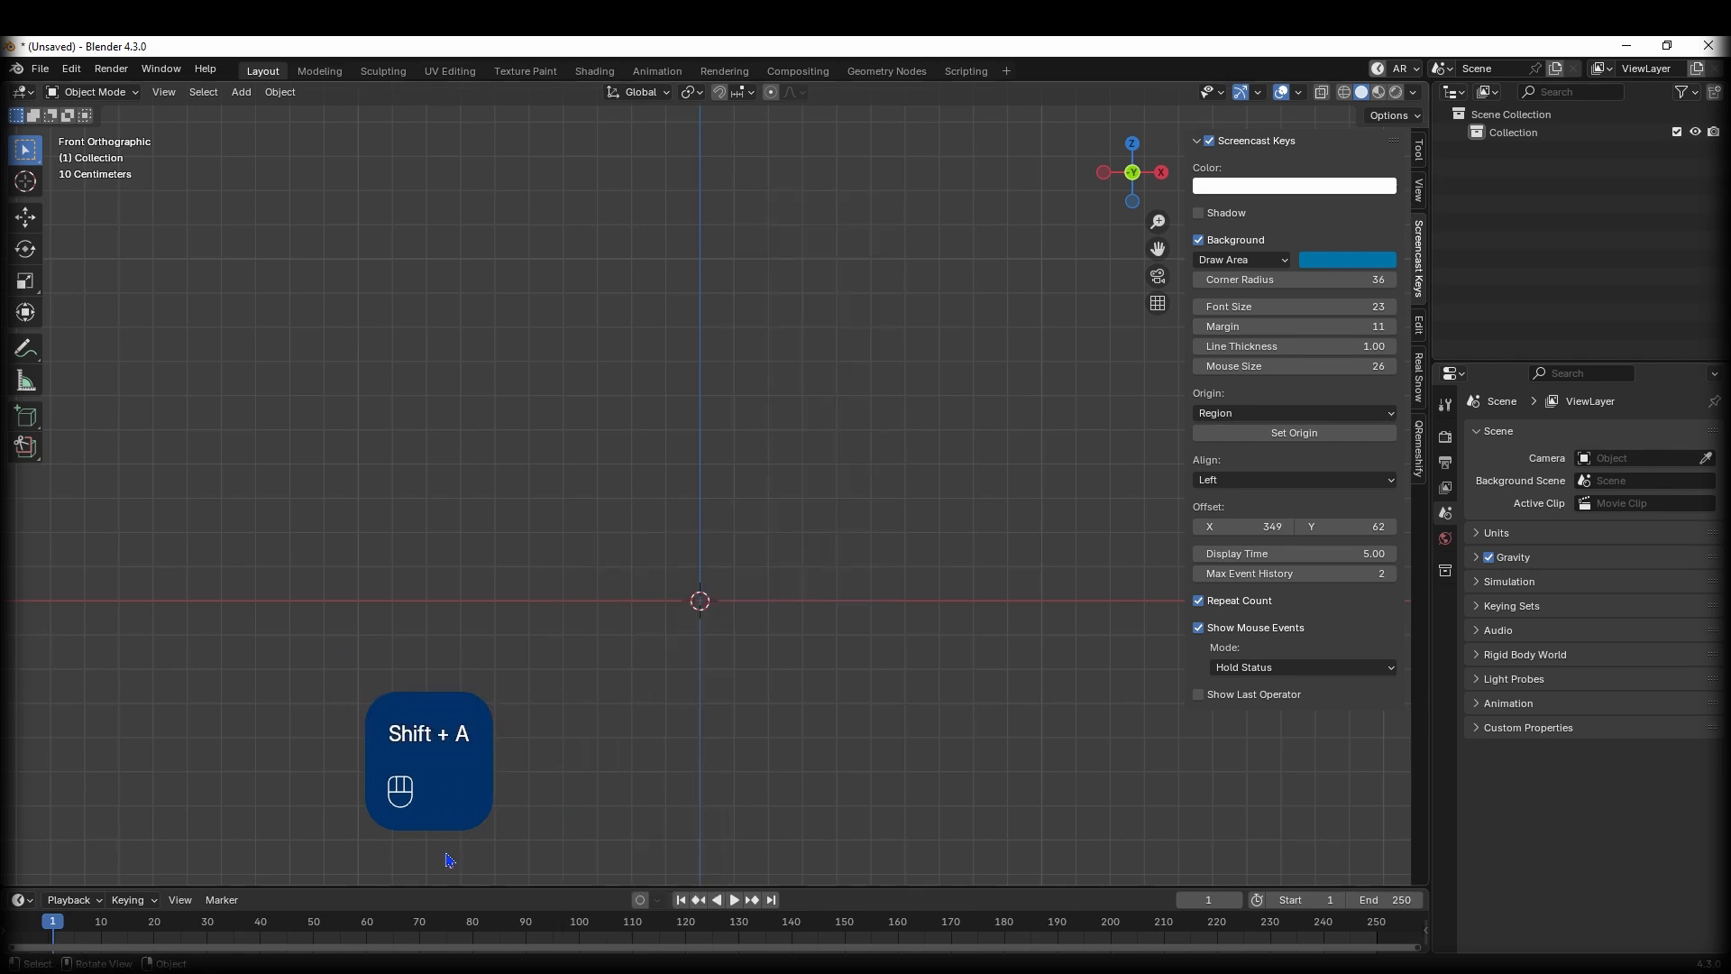
left_click(884, 501)
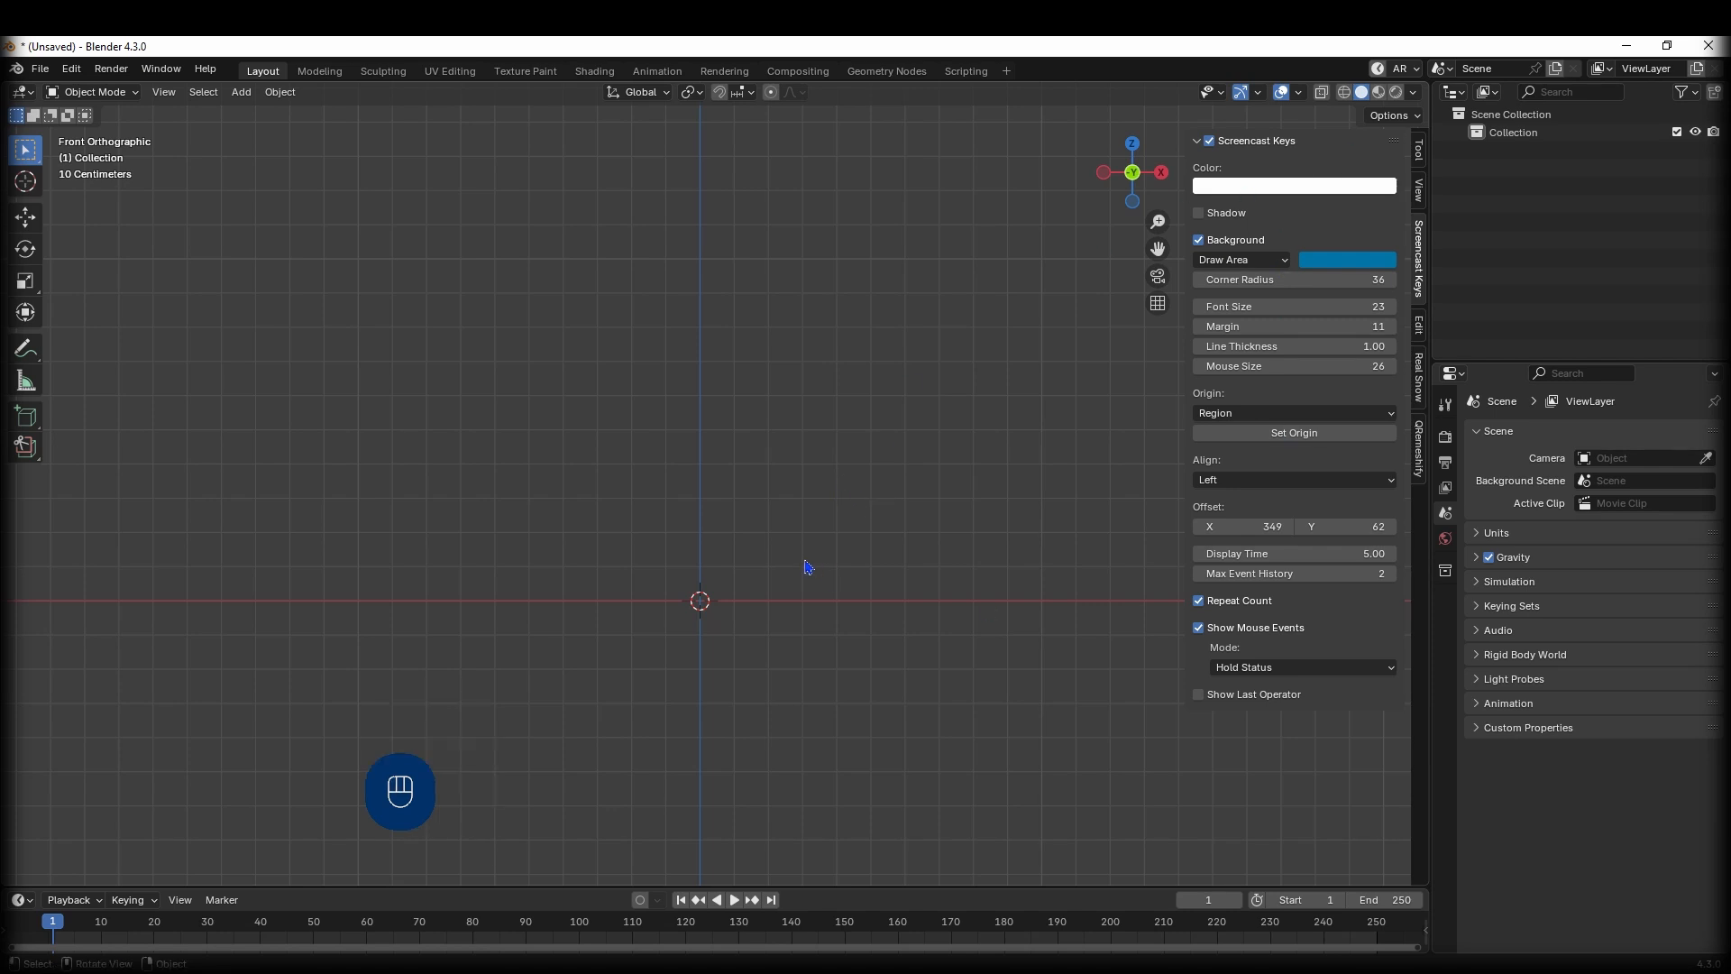
key("n")
key("shift+a")
mouse_move(747, 595)
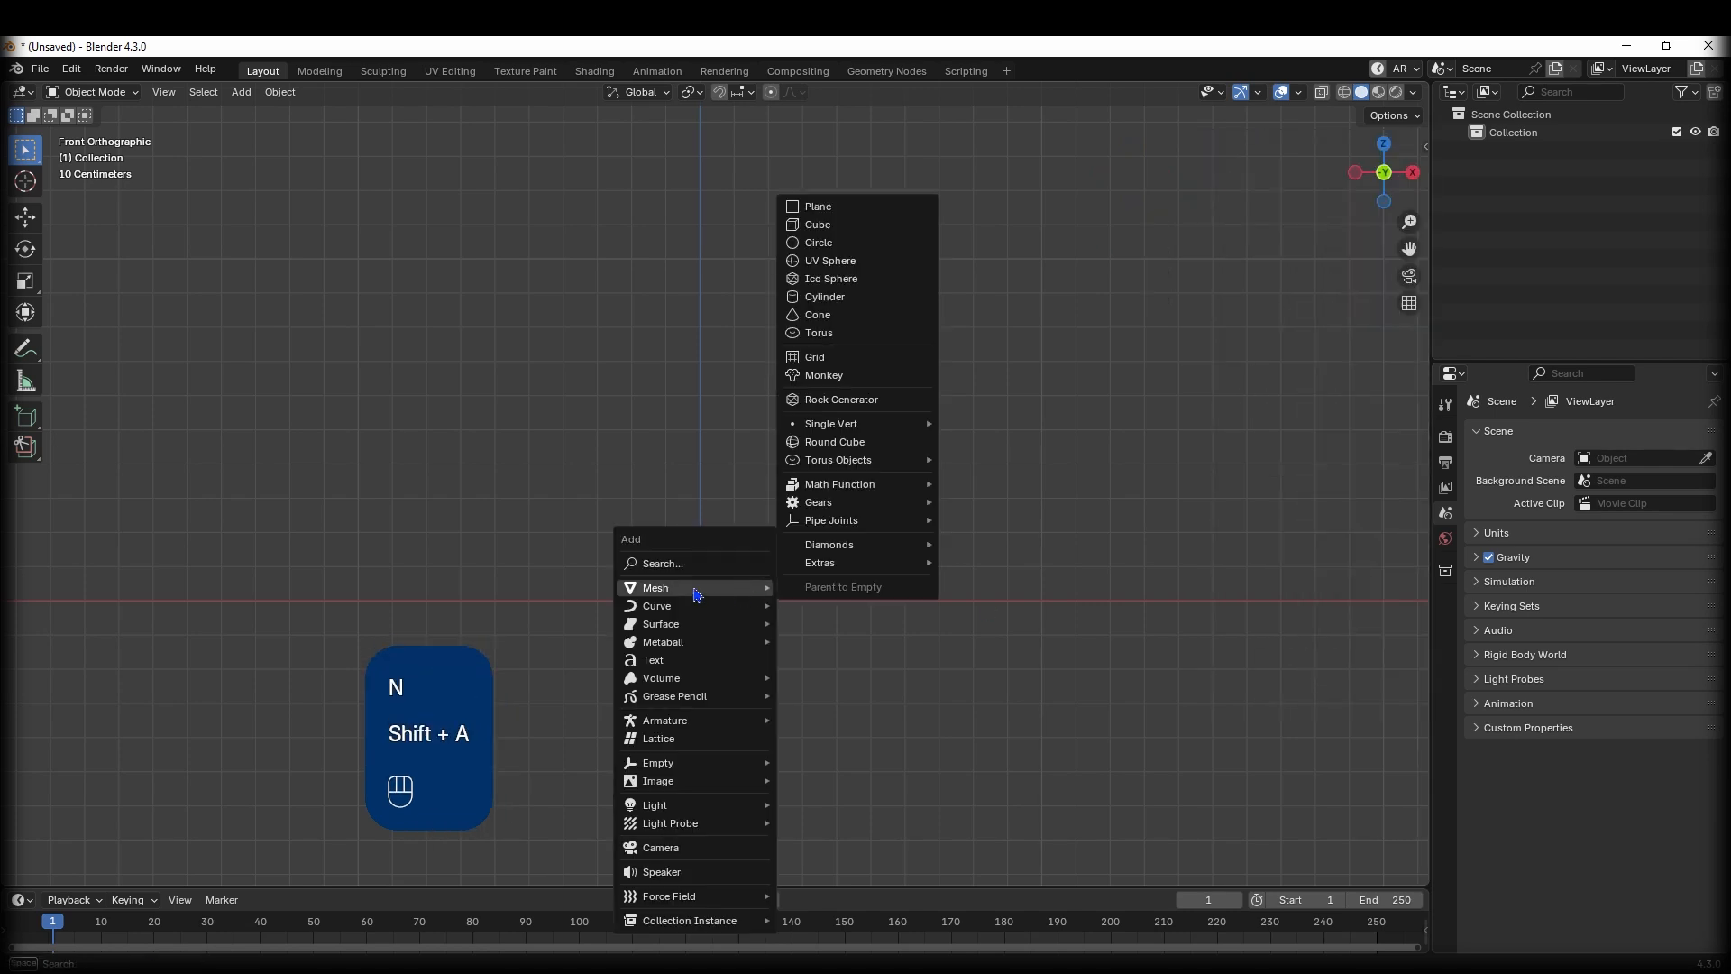
left_click(863, 243)
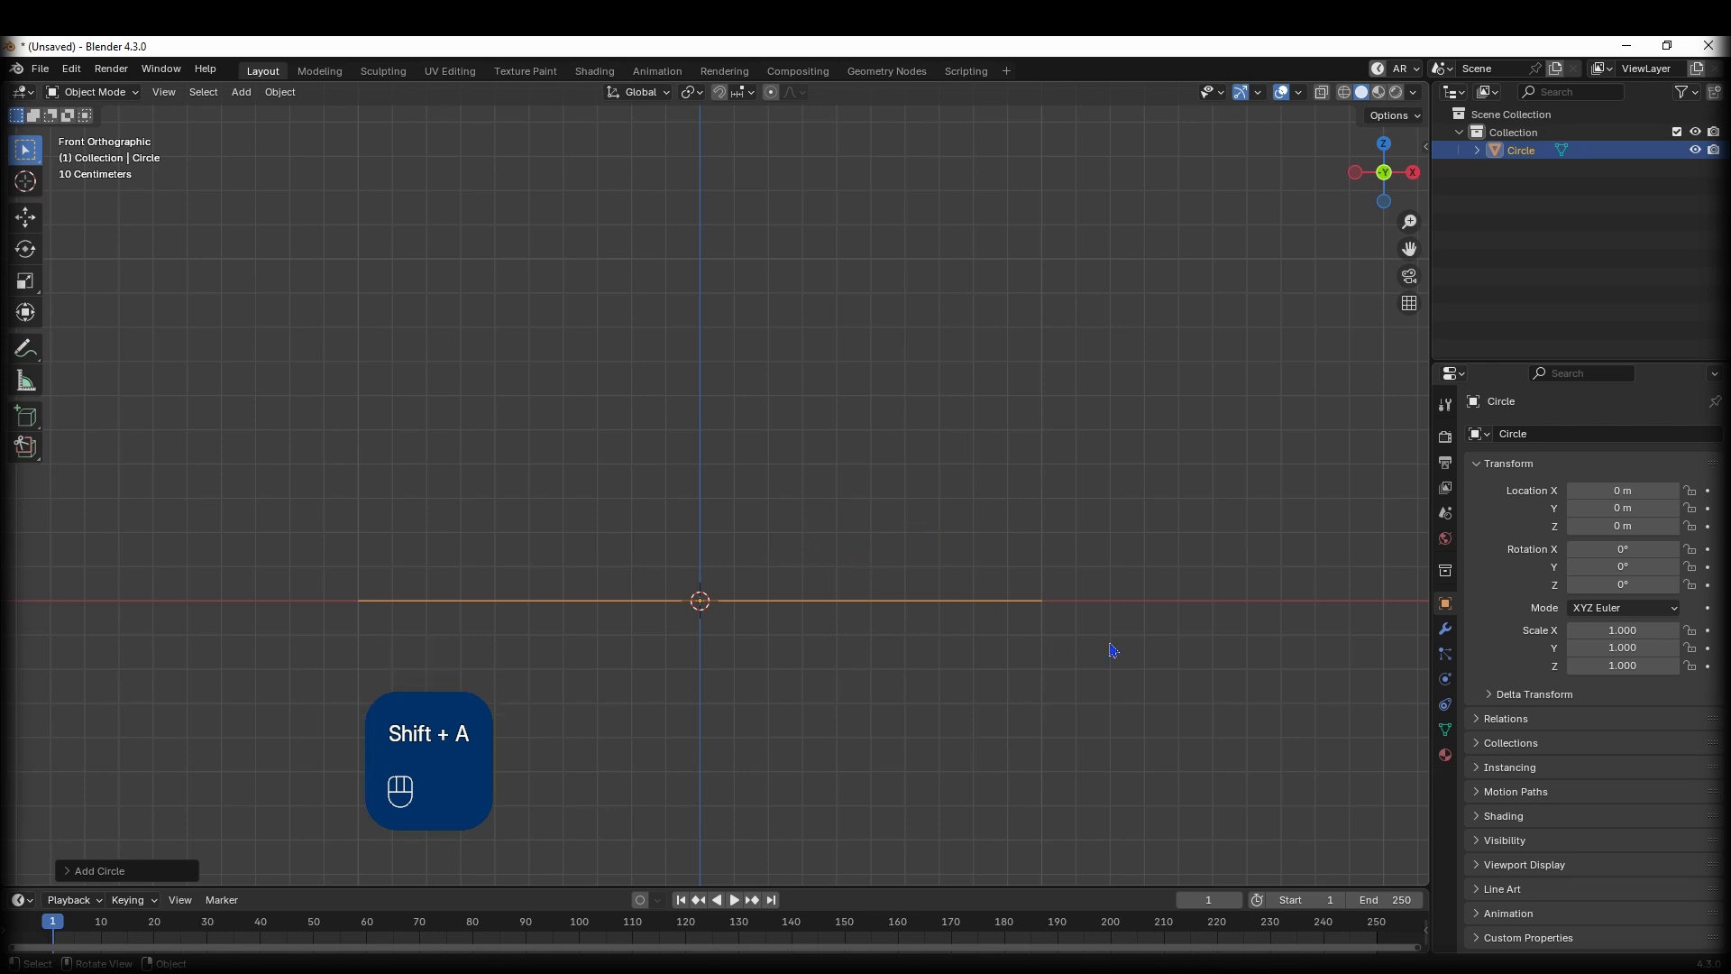
Add a Human Rigify meta-rig at the origin as a size reference for the circle.
middle_click_drag(869, 541, 819, 529)
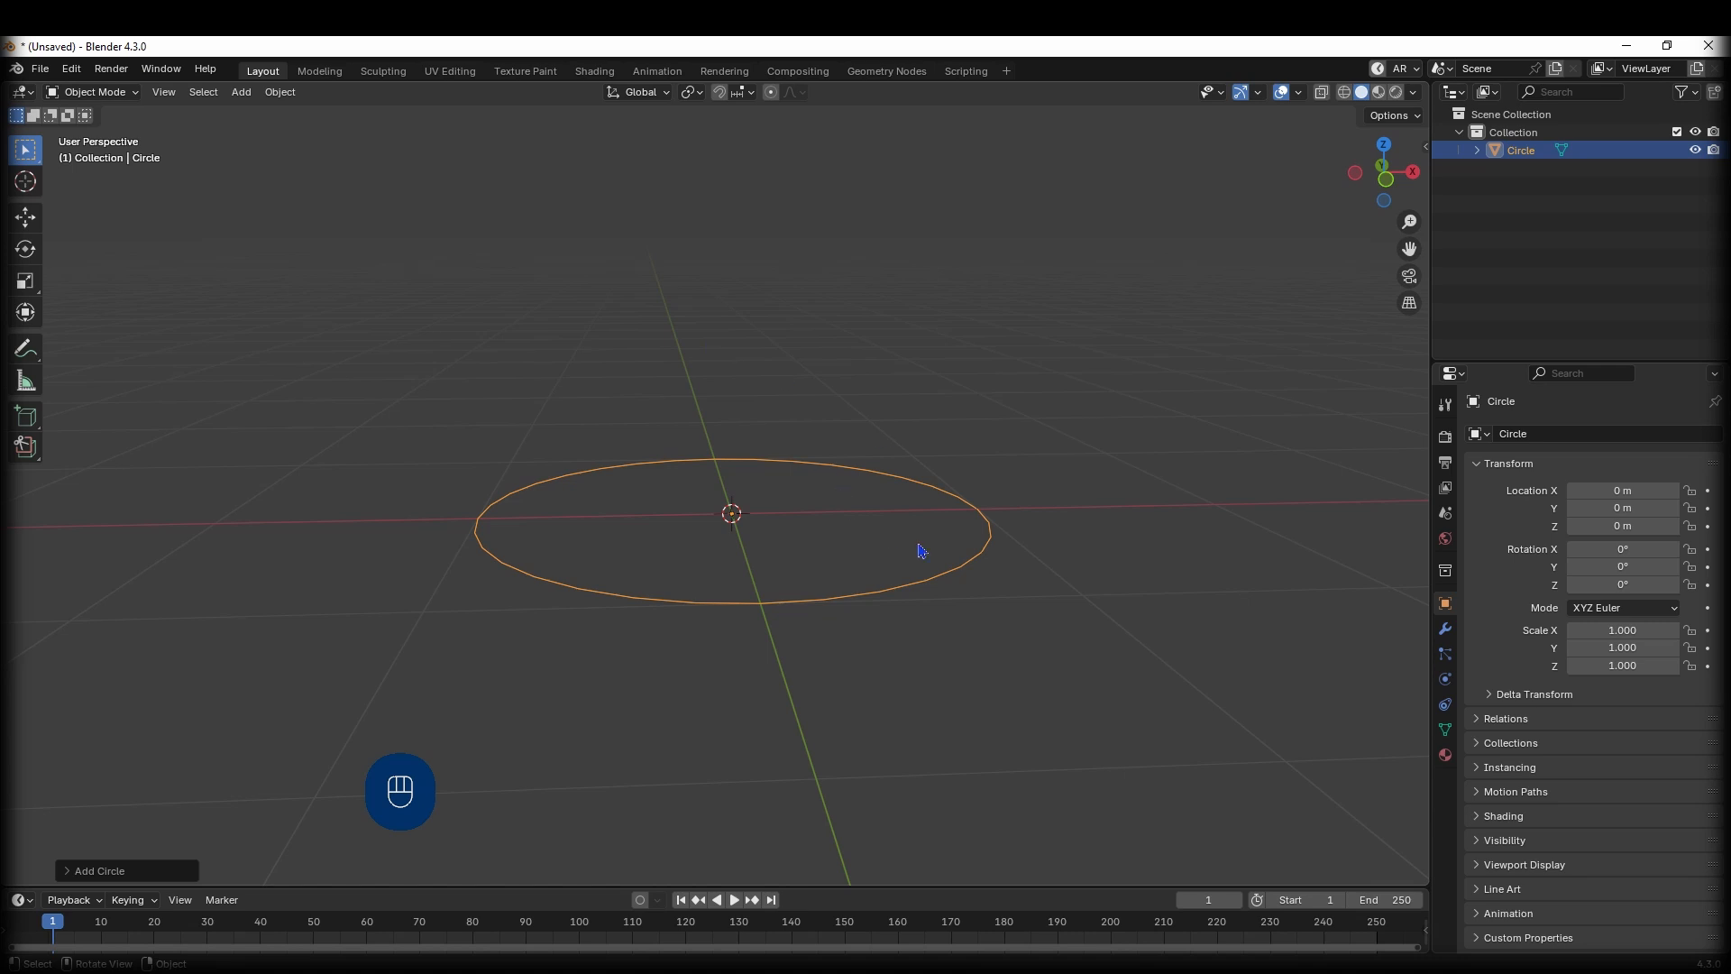
key("shift+a")
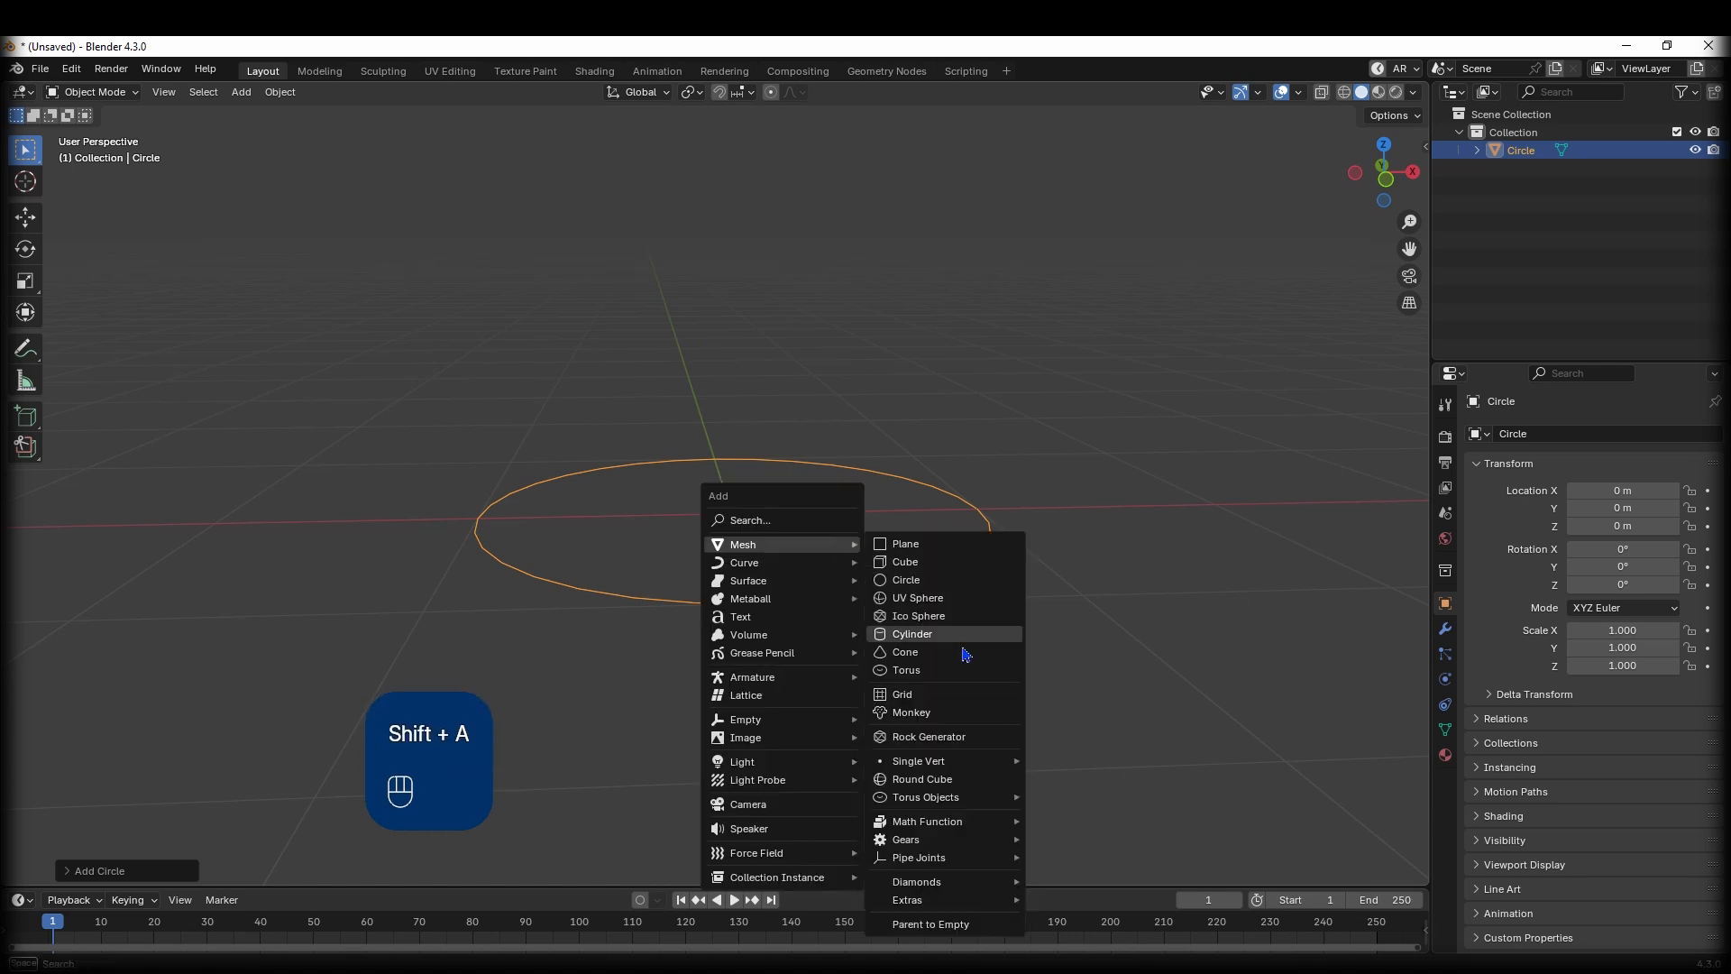
mouse_move(784, 681)
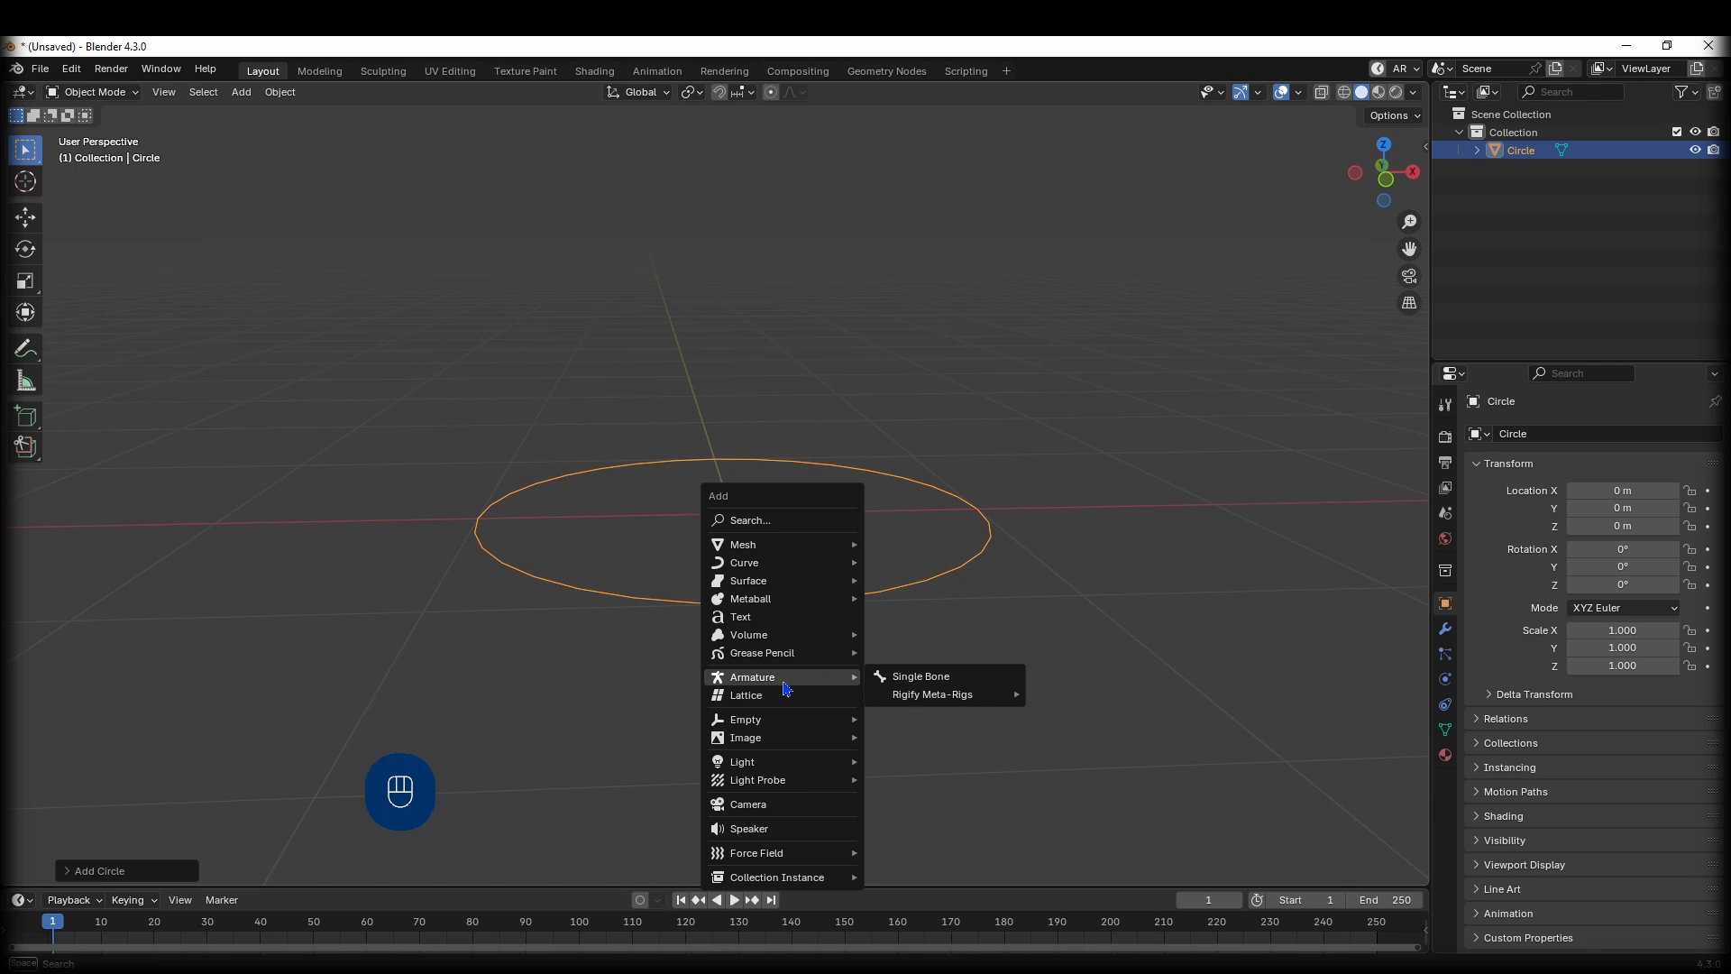
left_click(71, 70)
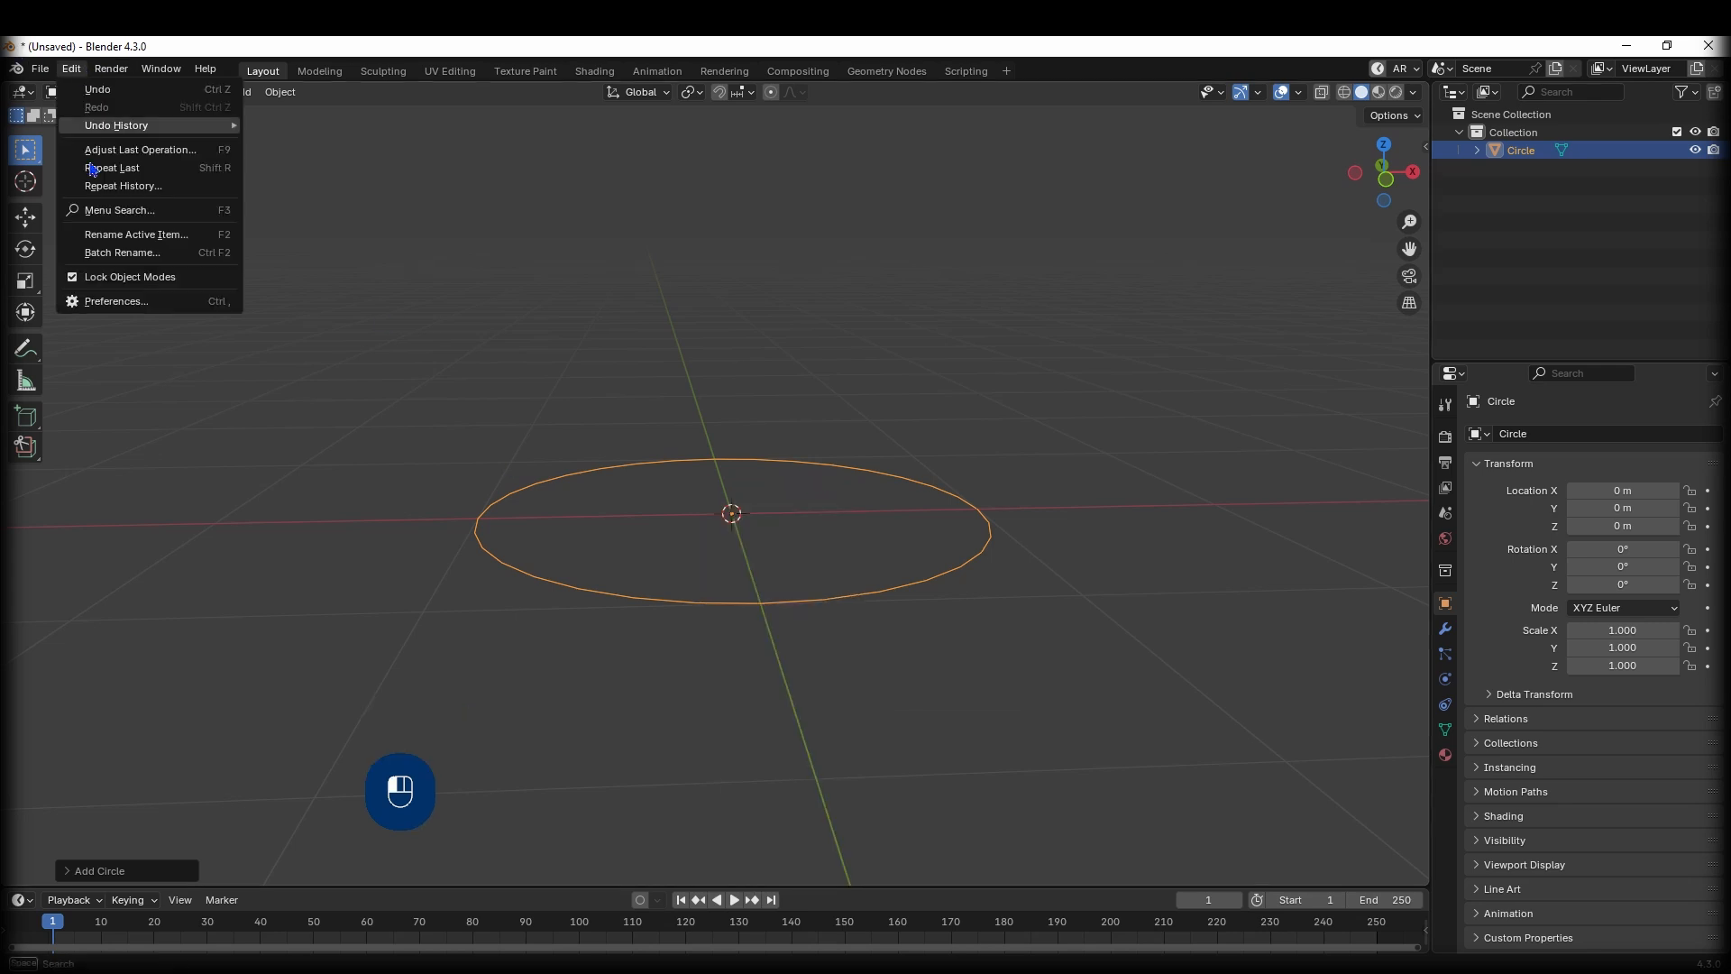
key("shift+a")
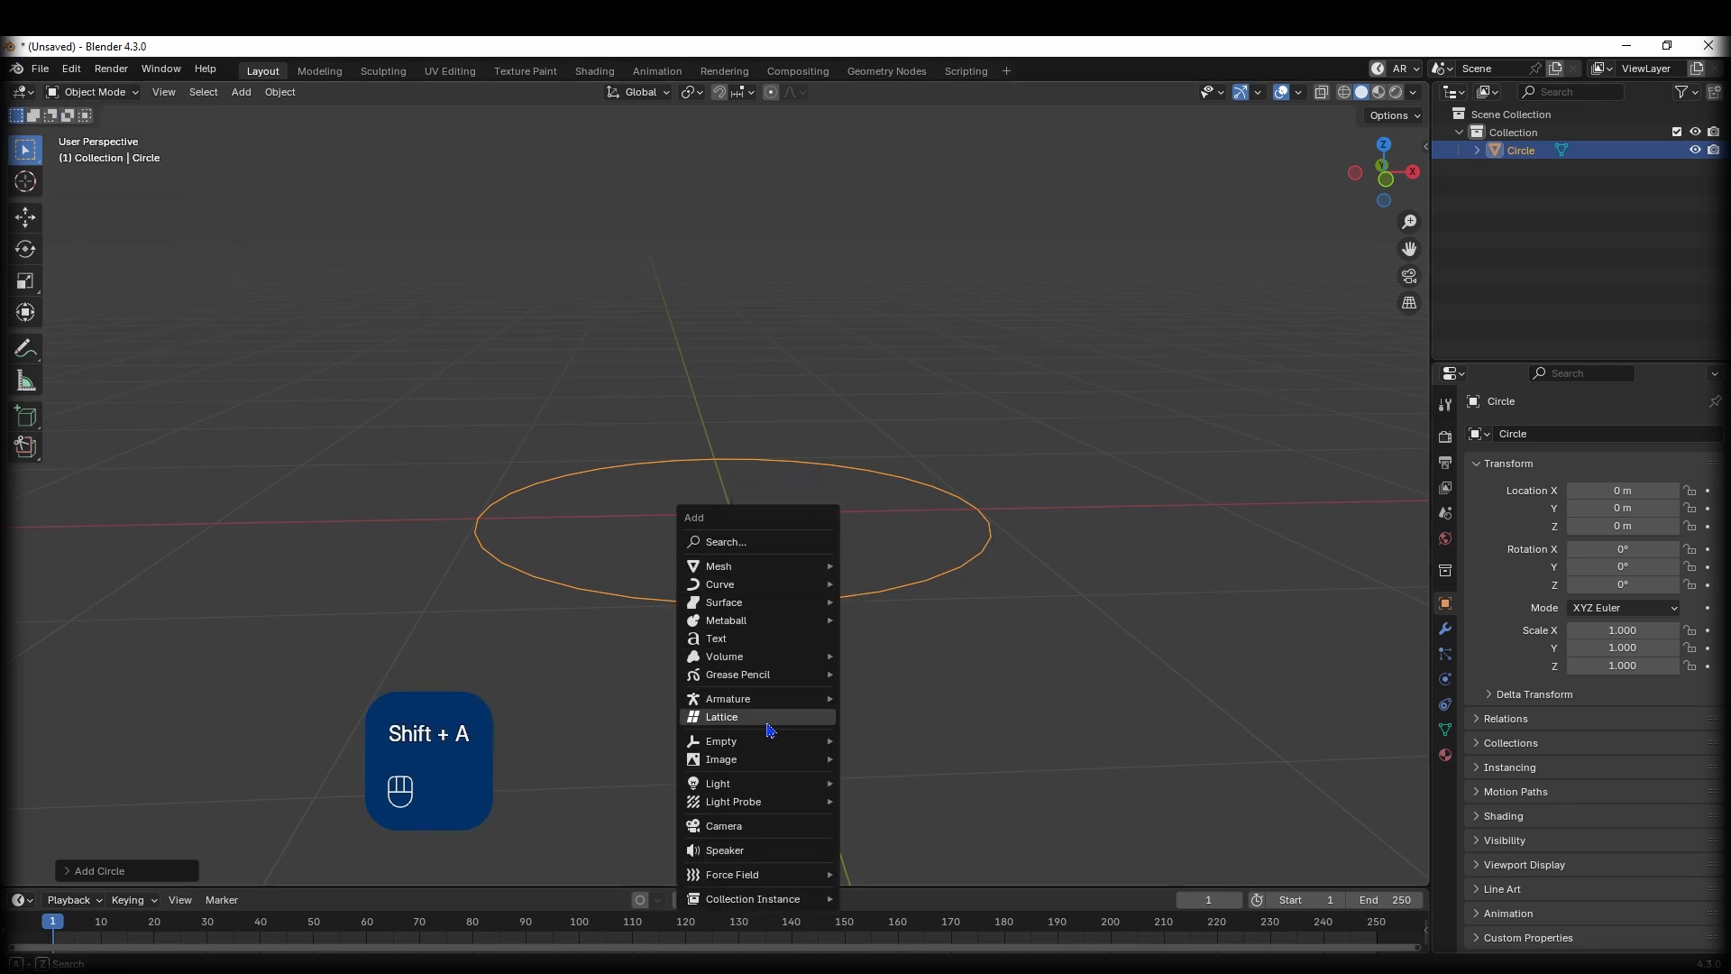
mouse_move(793, 698)
mouse_move(929, 720)
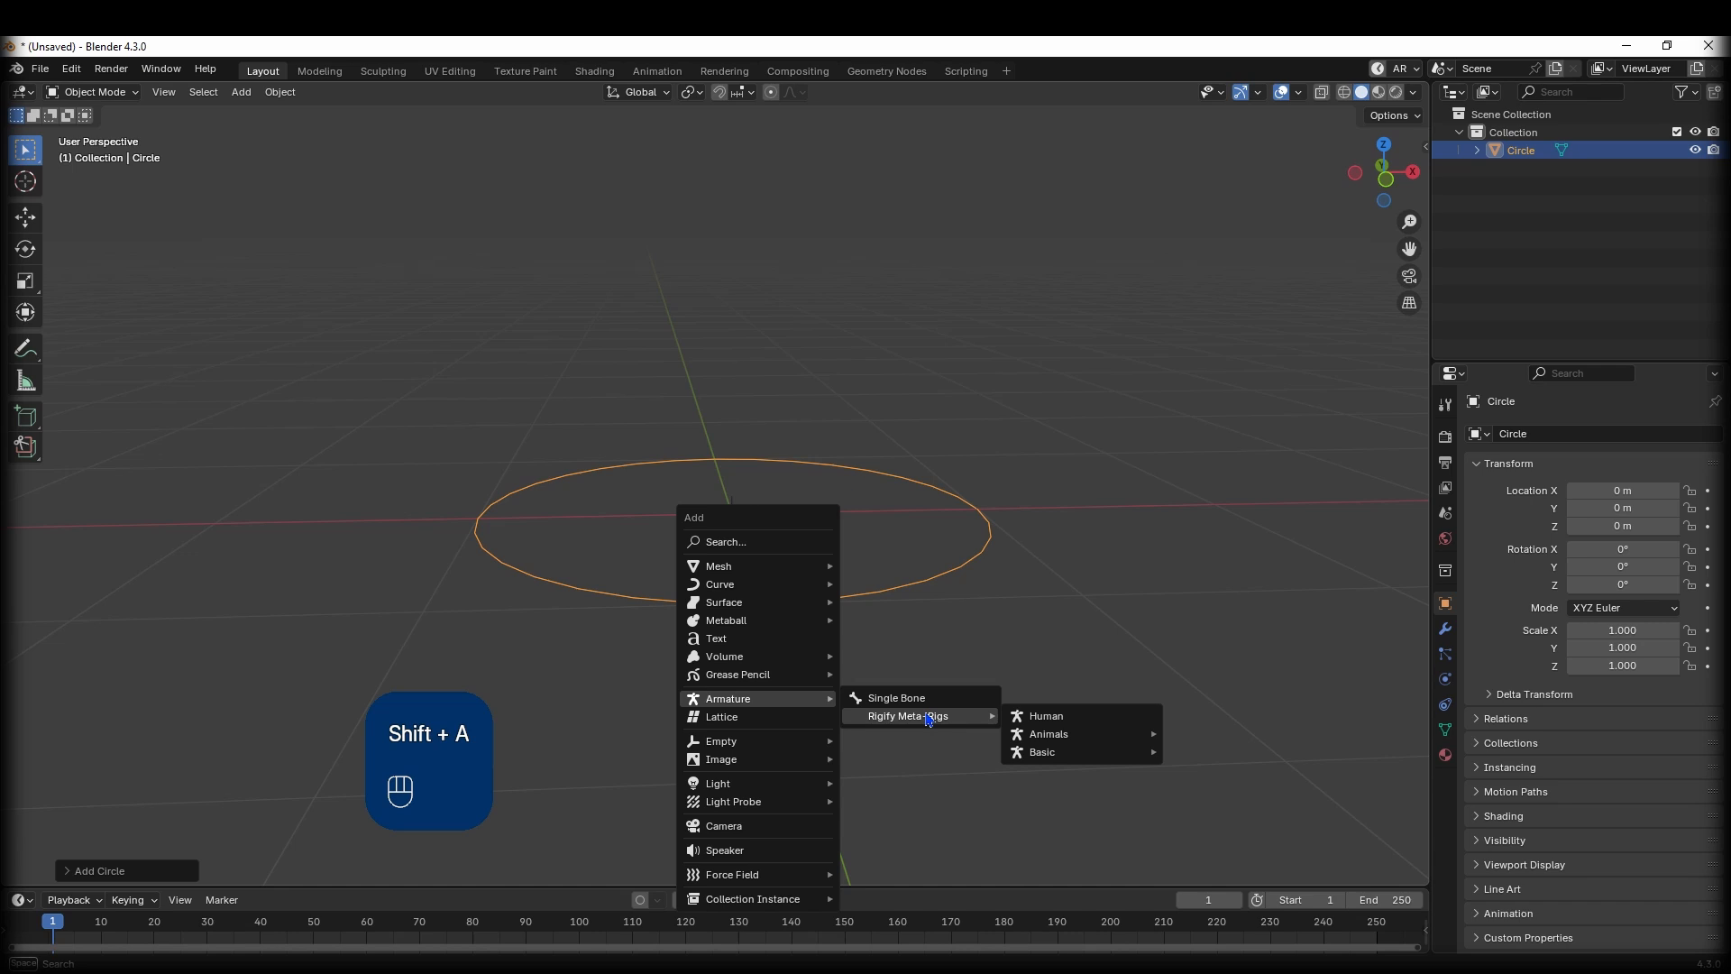
left_click(1059, 716)
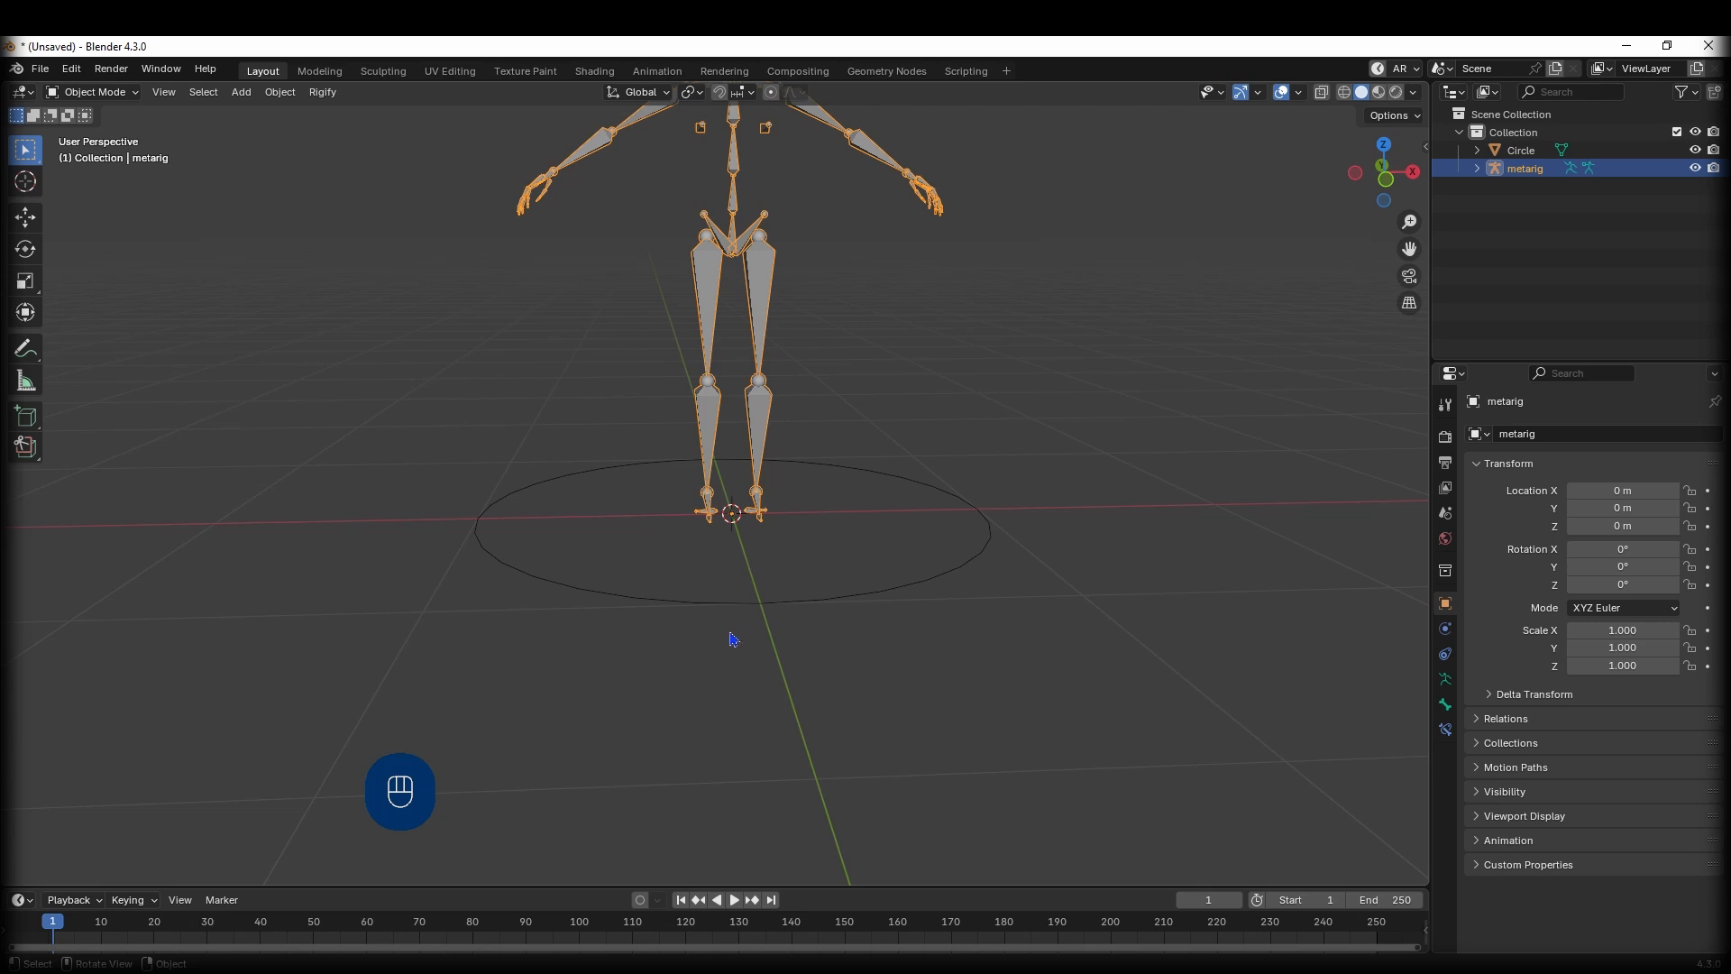
Scale the circle down to about 0.046 so it fits between the meta-rig's feet.
left_click(822, 612)
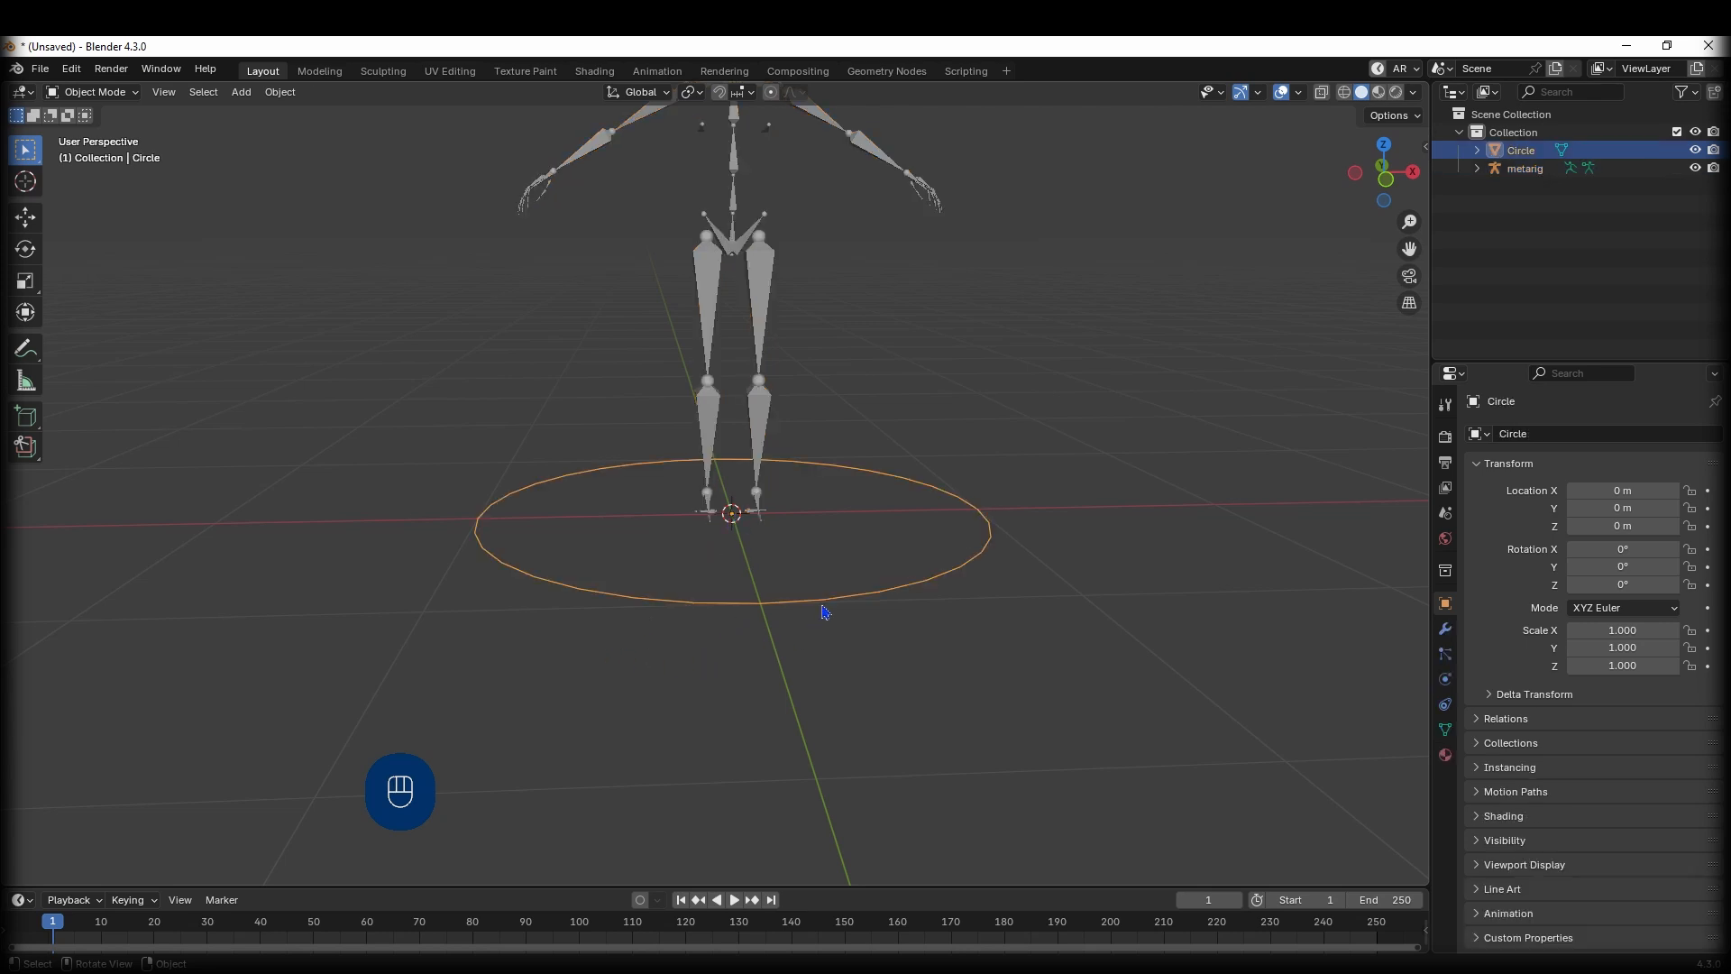
key("KP_1")
key("s")
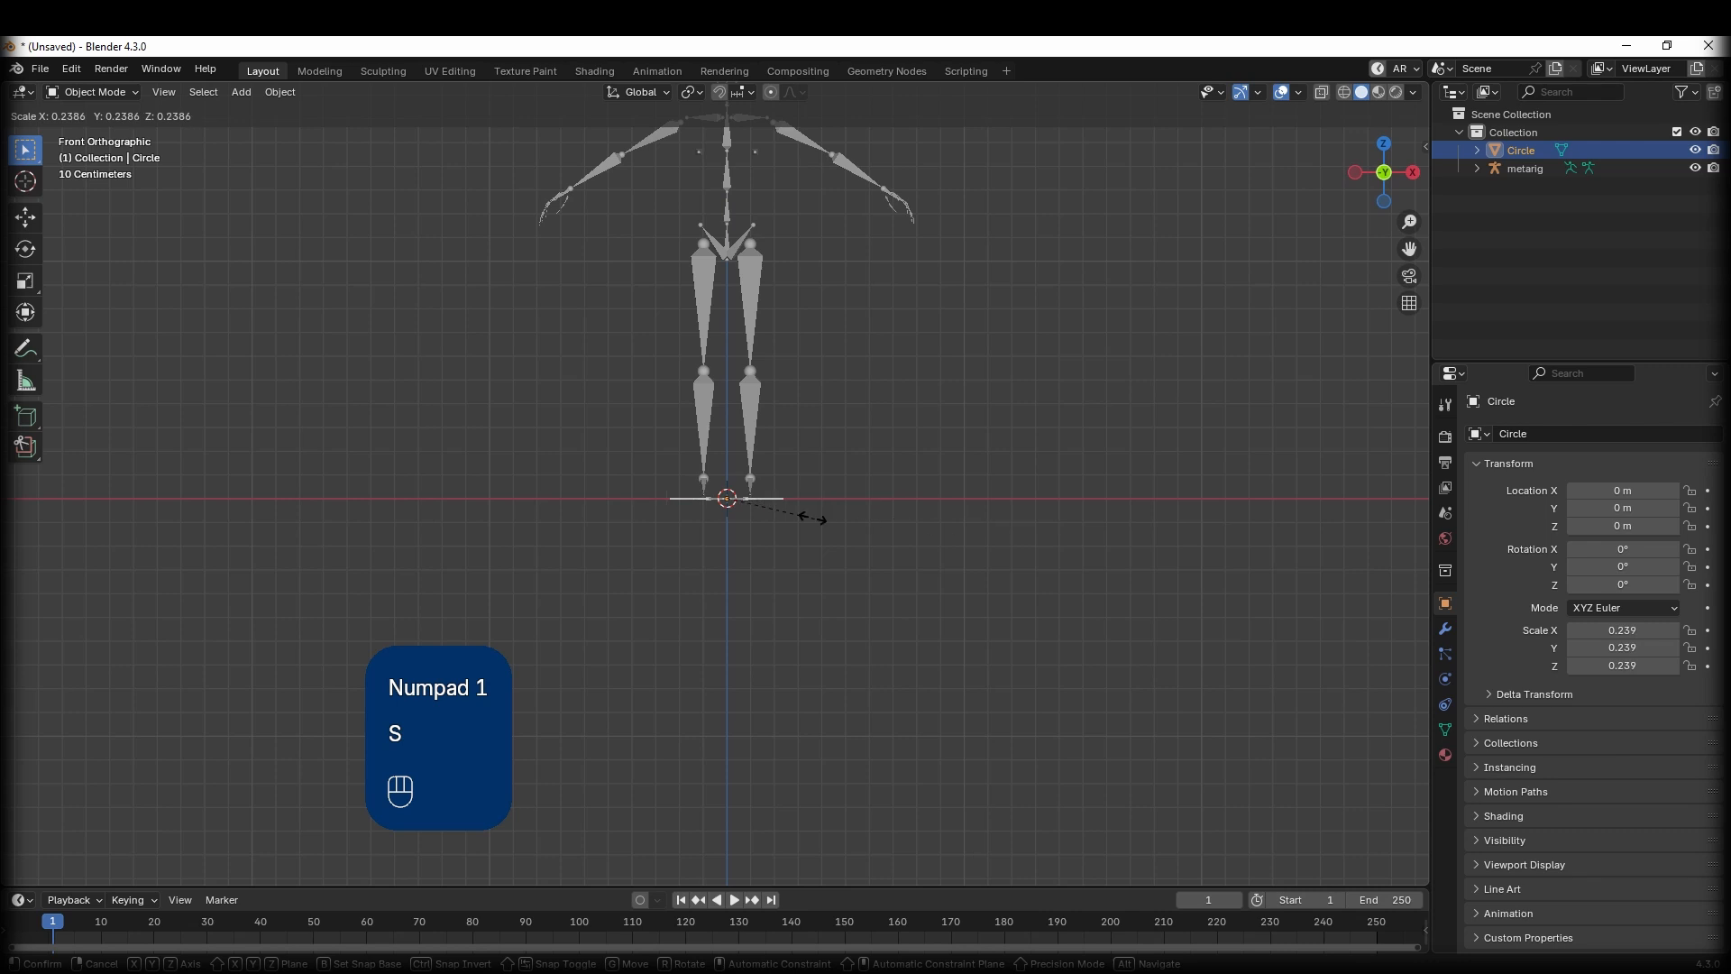
left_click(754, 519)
scroll(756, 518, "up", 1)
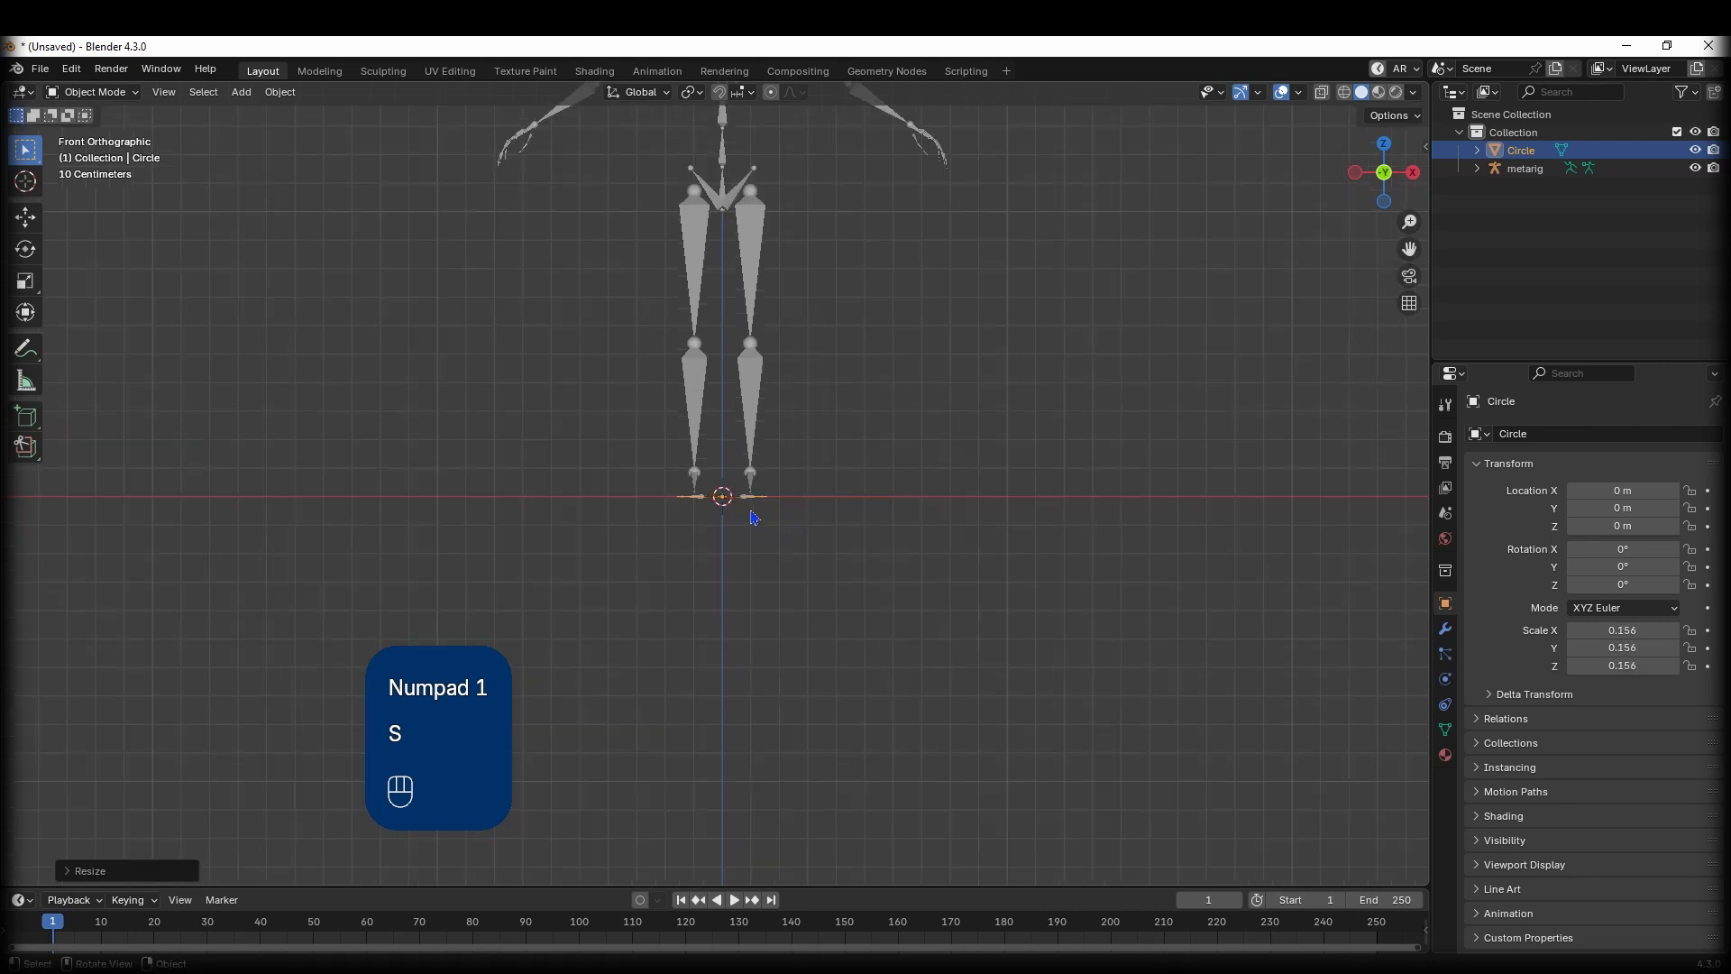
scroll(754, 516, "up", 5)
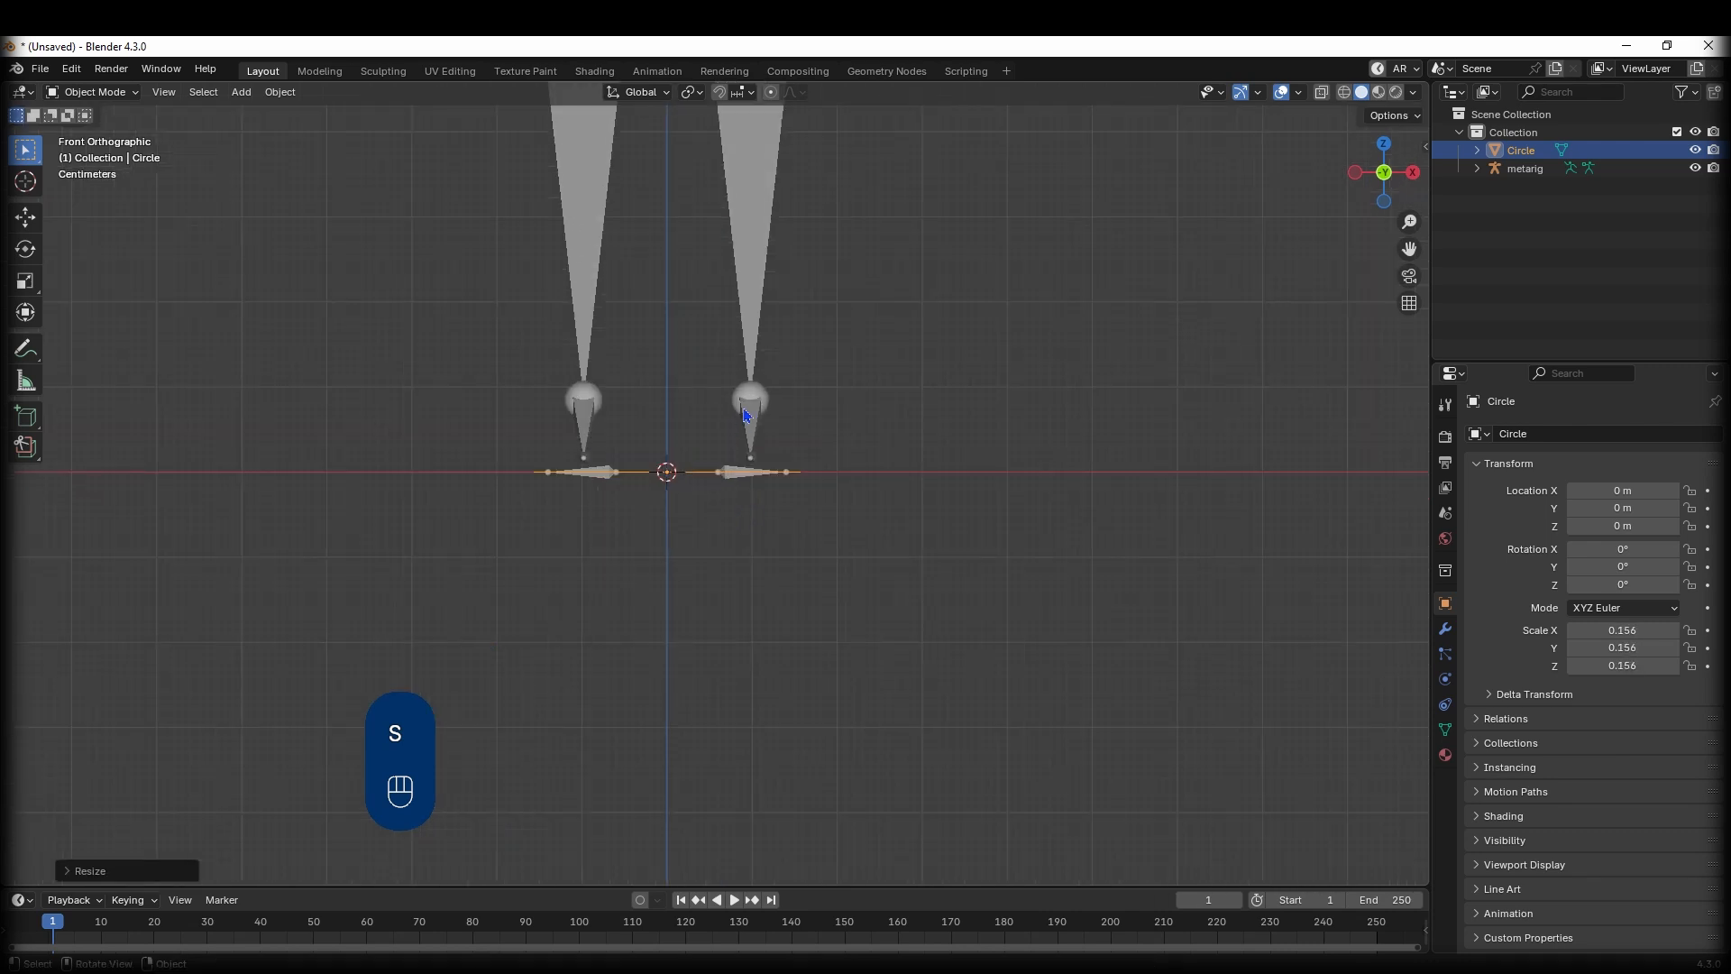
middle_click_drag(745, 414, 1008, 639)
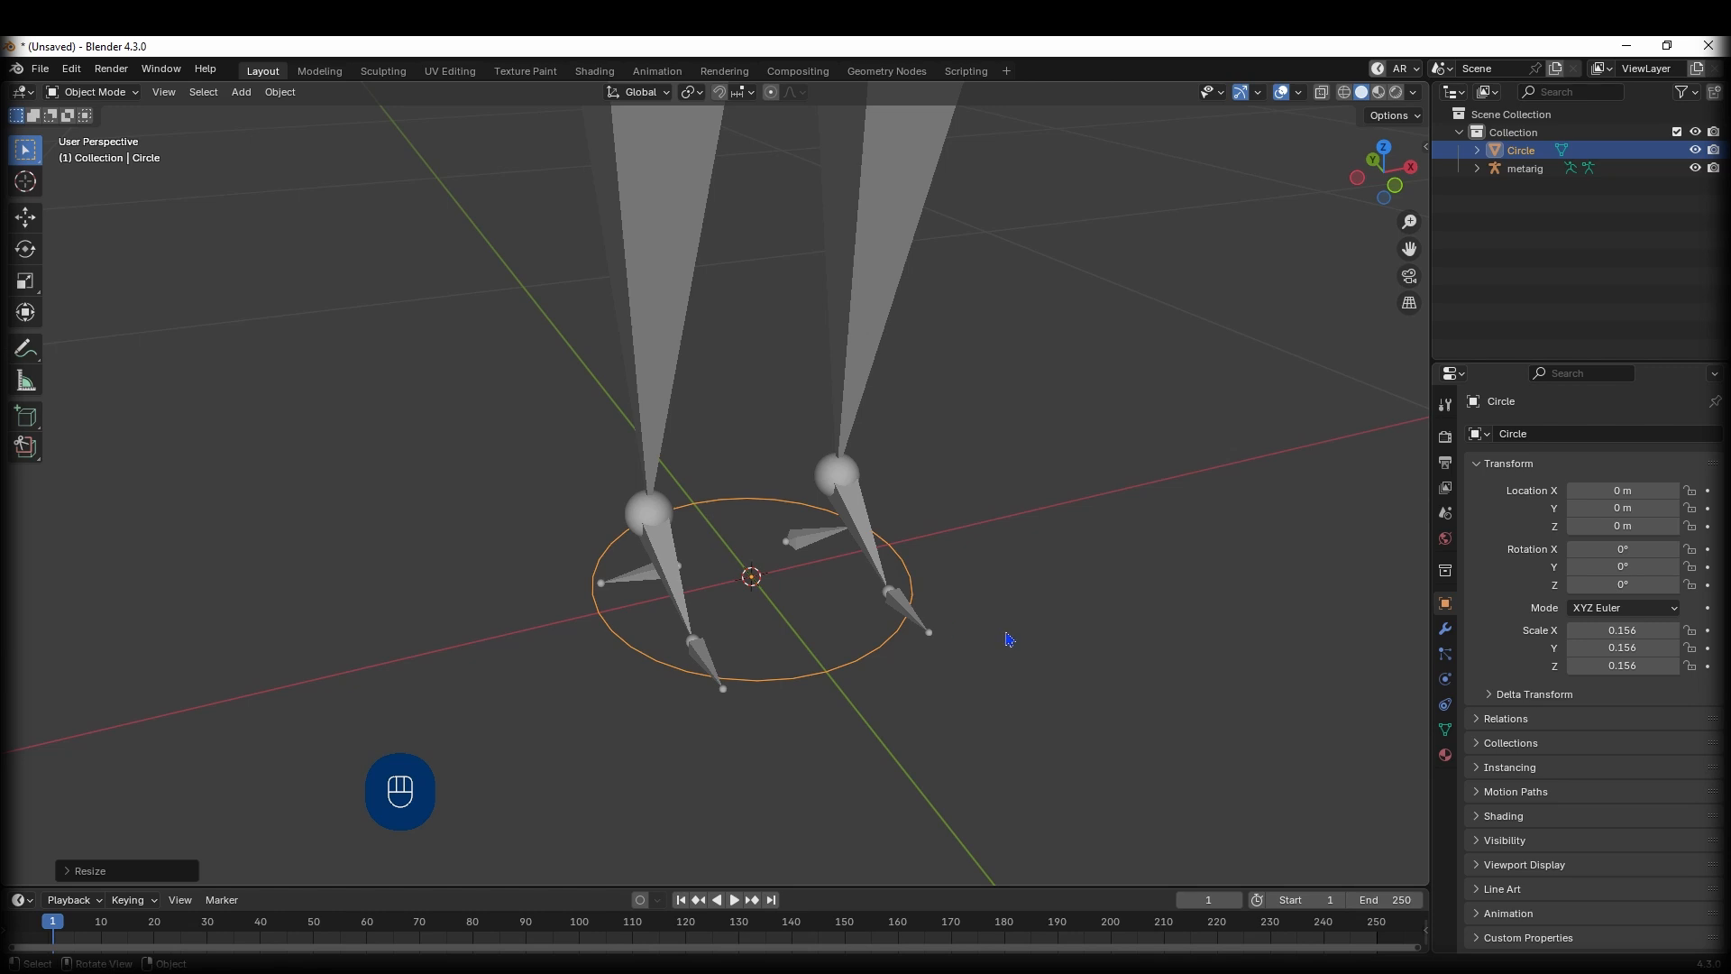
key("s")
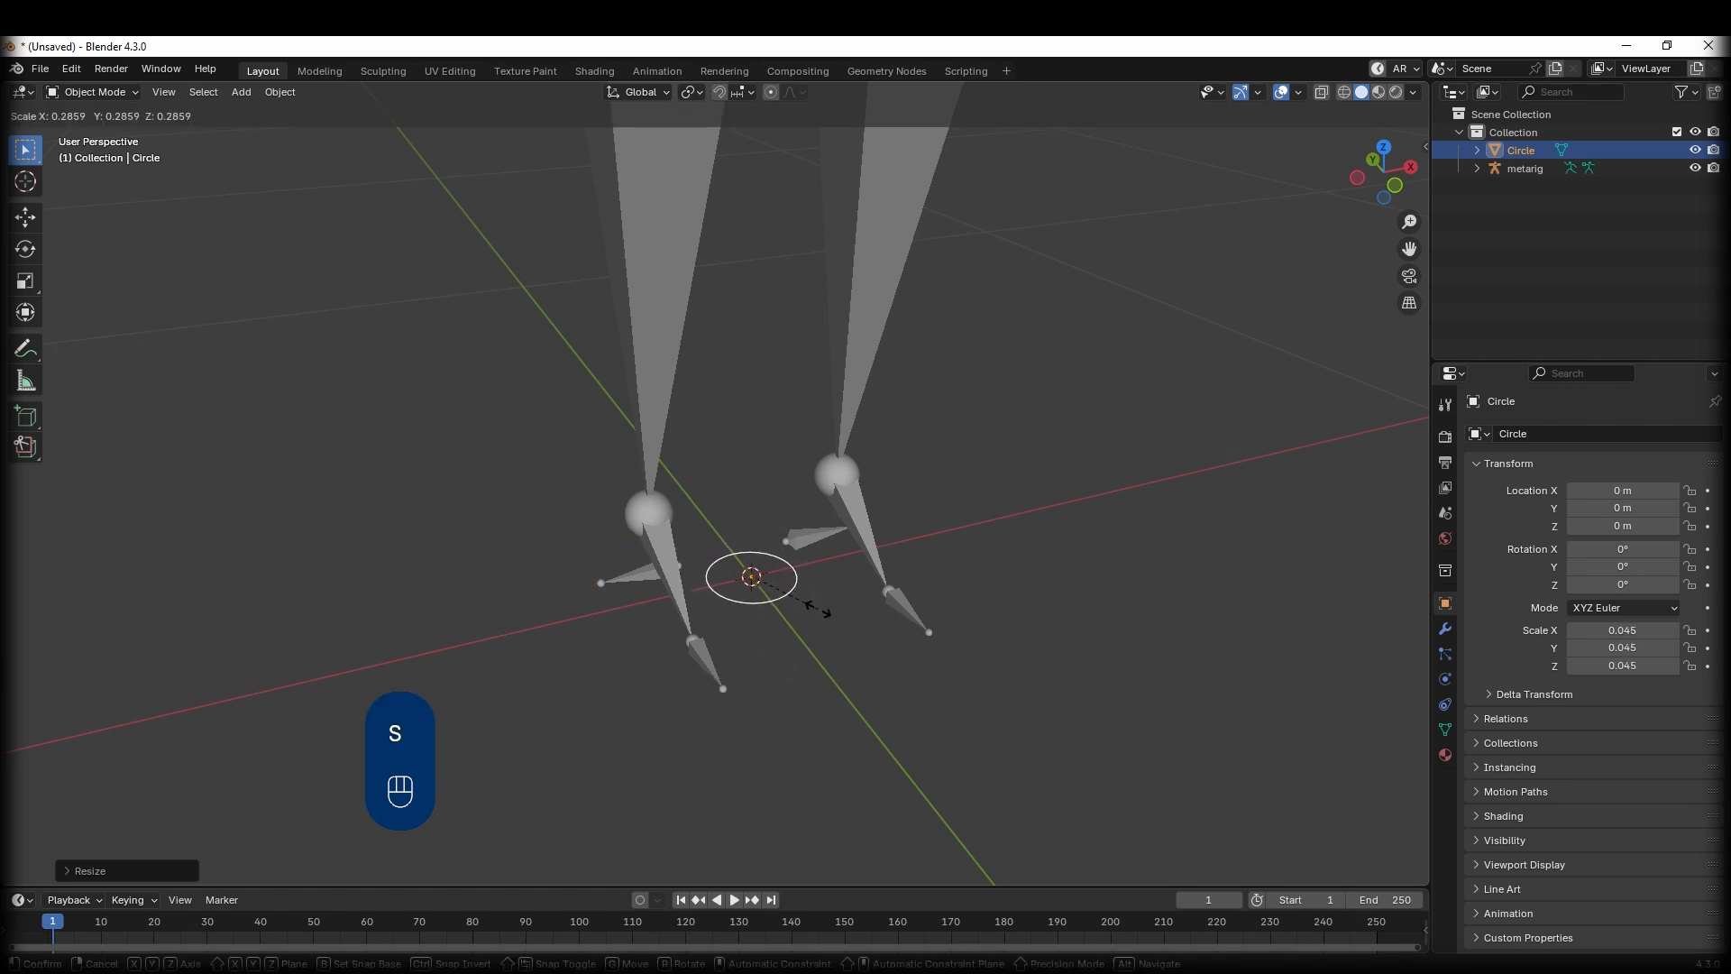
left_click(816, 611)
Hide the human meta-rig and select the small circle at the origin.
left_click(833, 505)
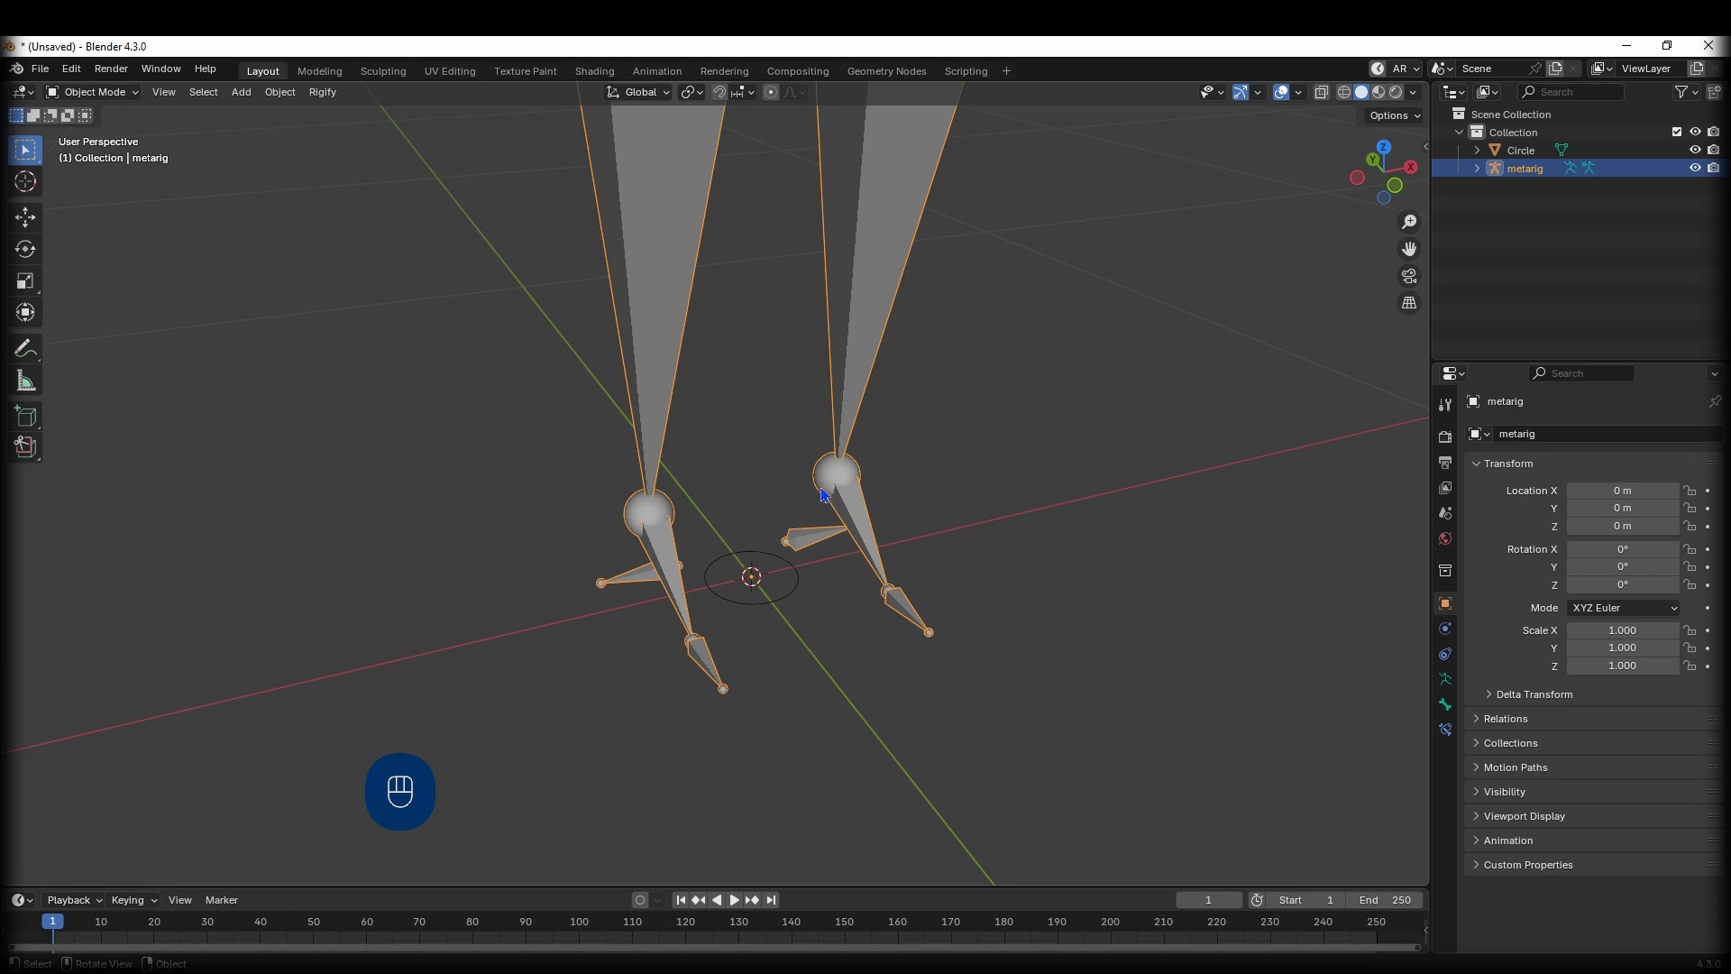
key("h")
middle_click_drag(874, 595, 769, 599)
left_click(756, 586)
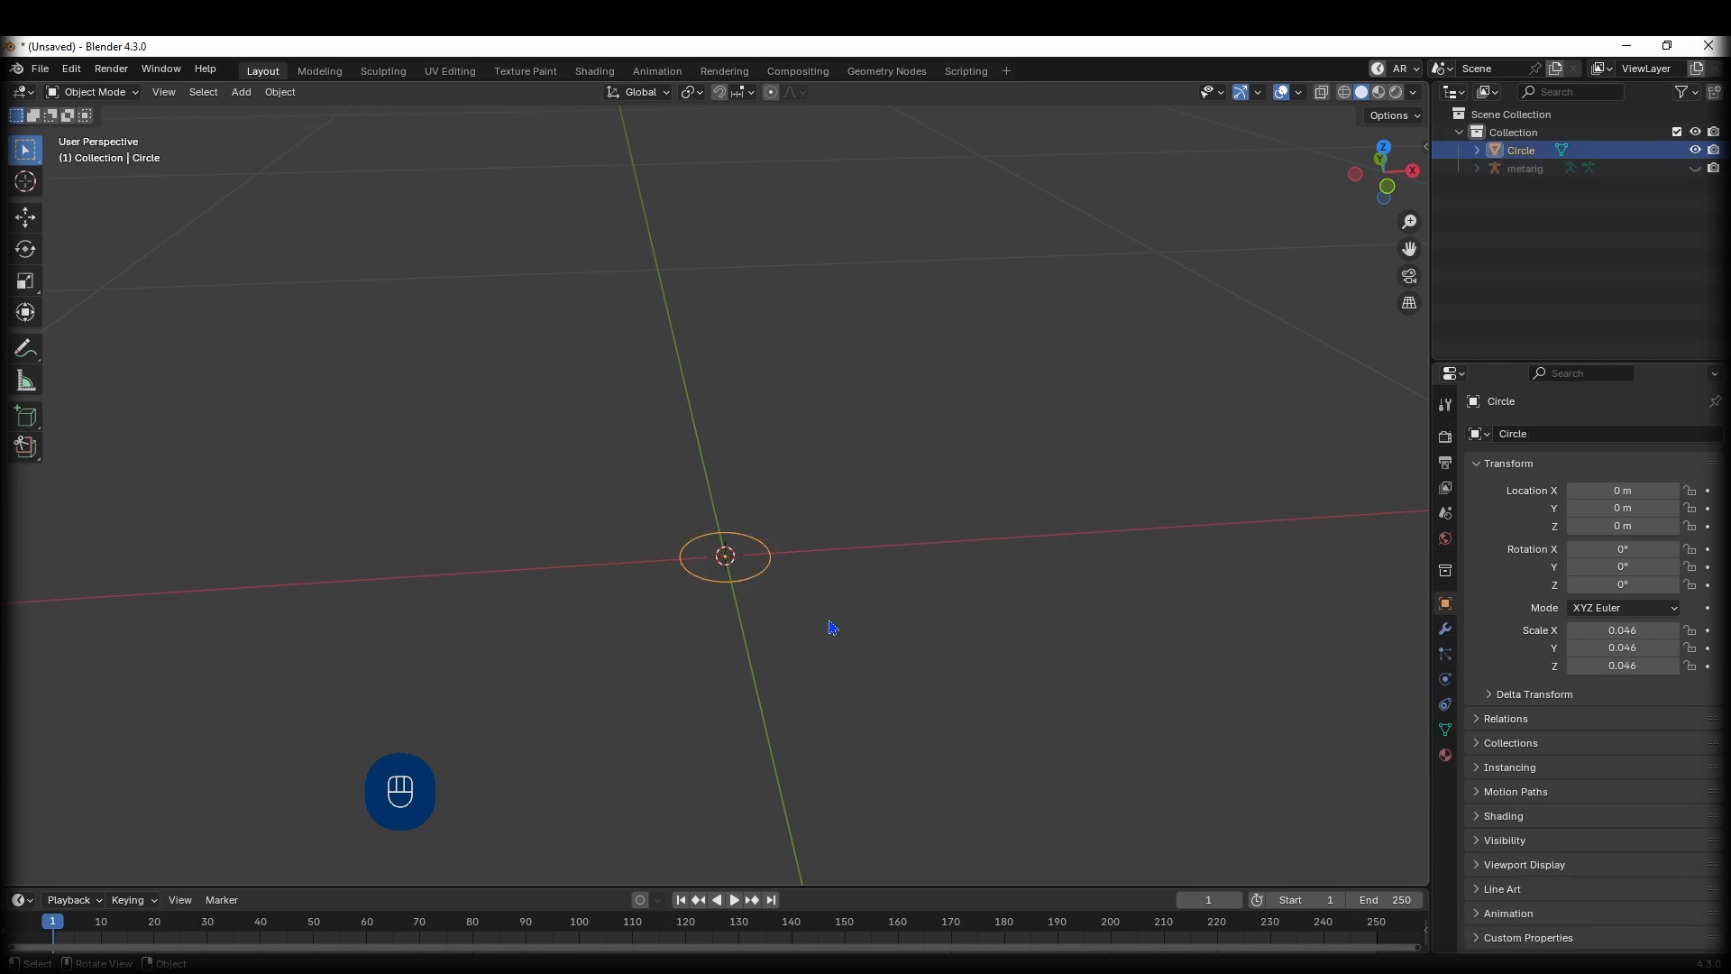
In Edit Mode, extrude the circle's vertices slightly upward along Z and scale the new ring outward by about 1.14.
key("KP_1")
scroll(717, 518, "up", 11)
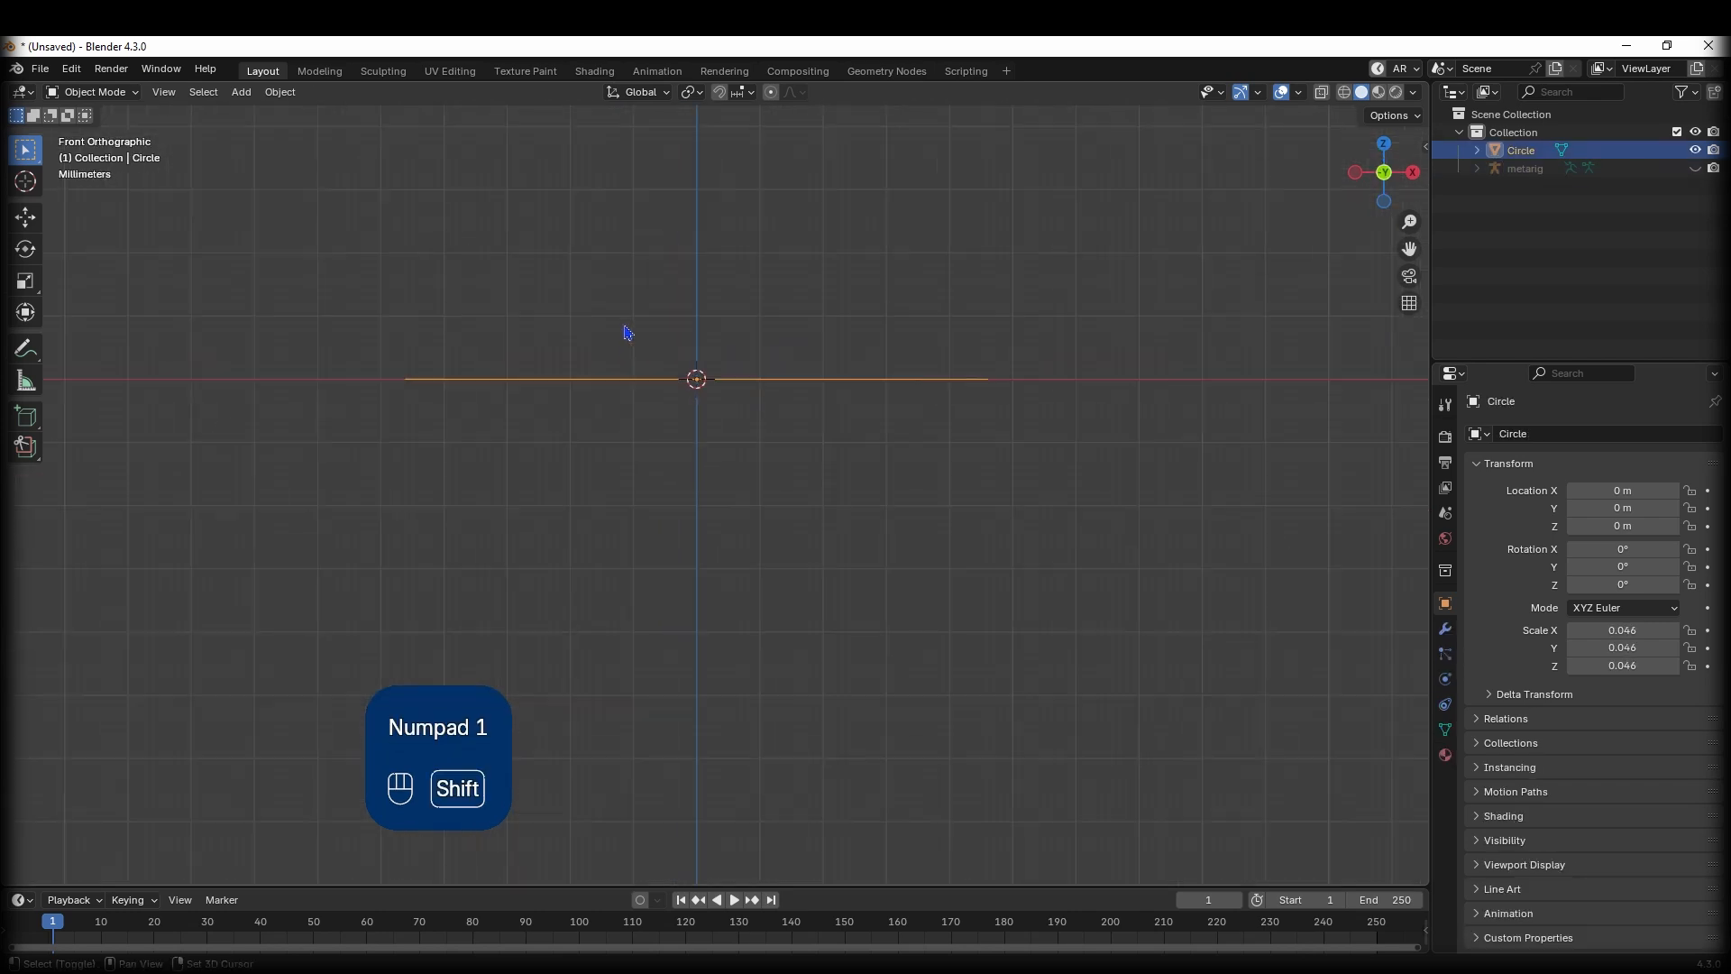
middle_click_drag(629, 332, 673, 437, "shift")
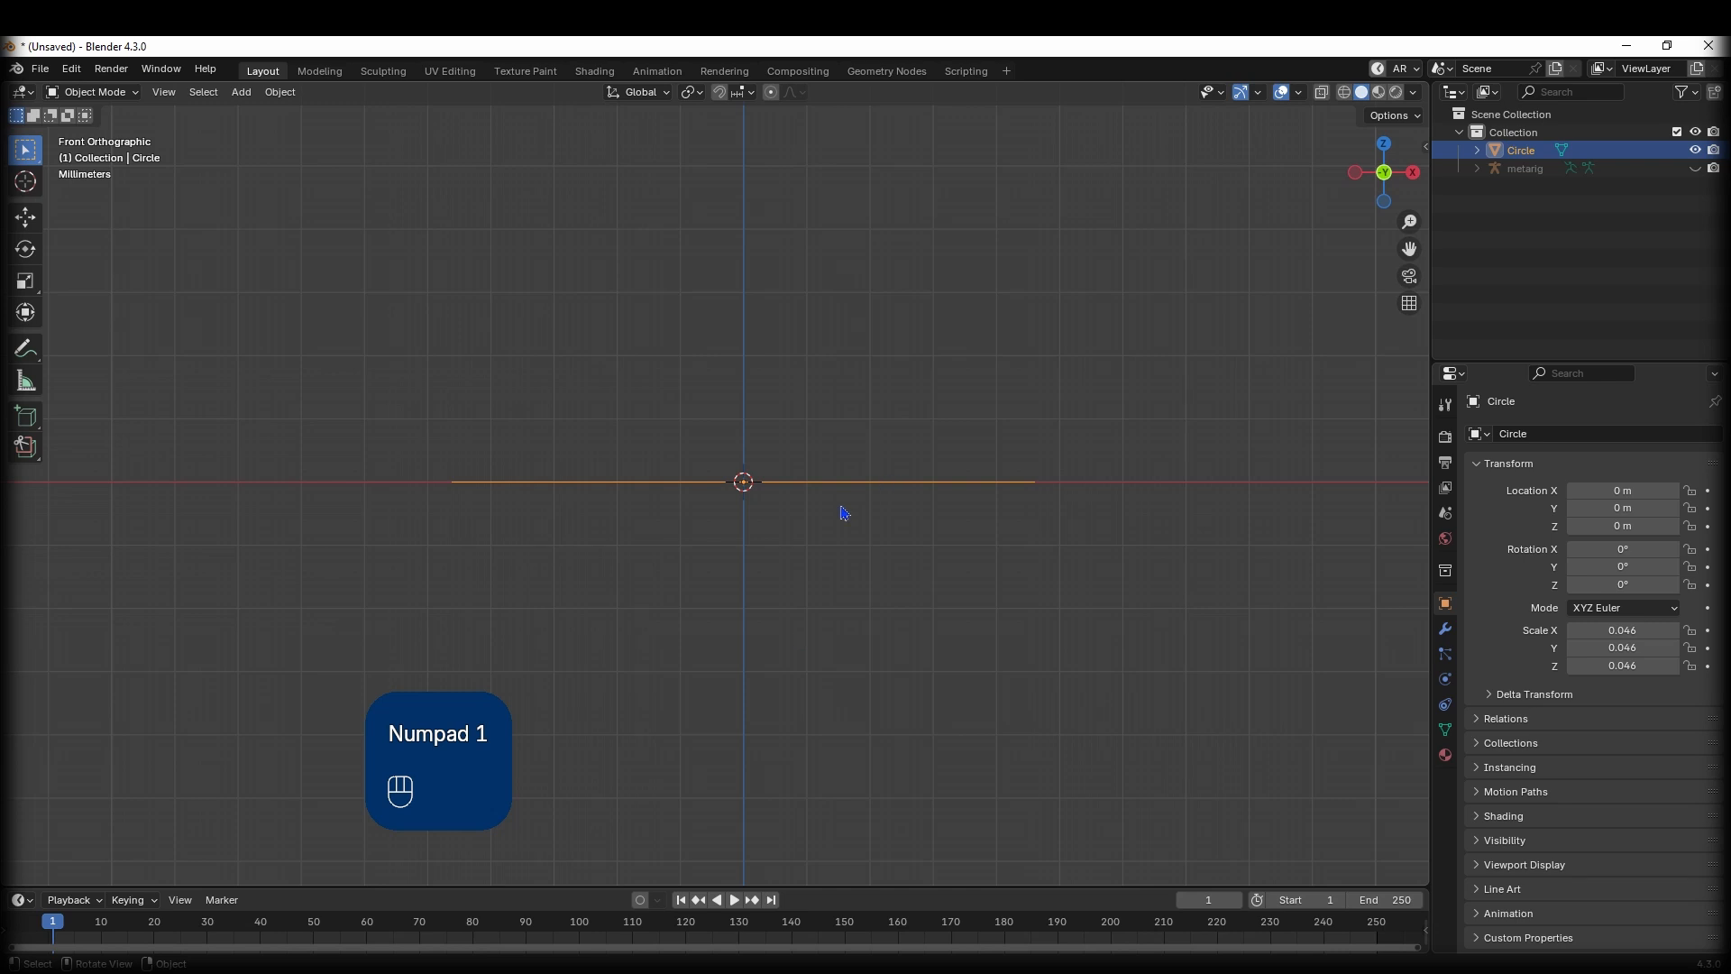
key("Tab")
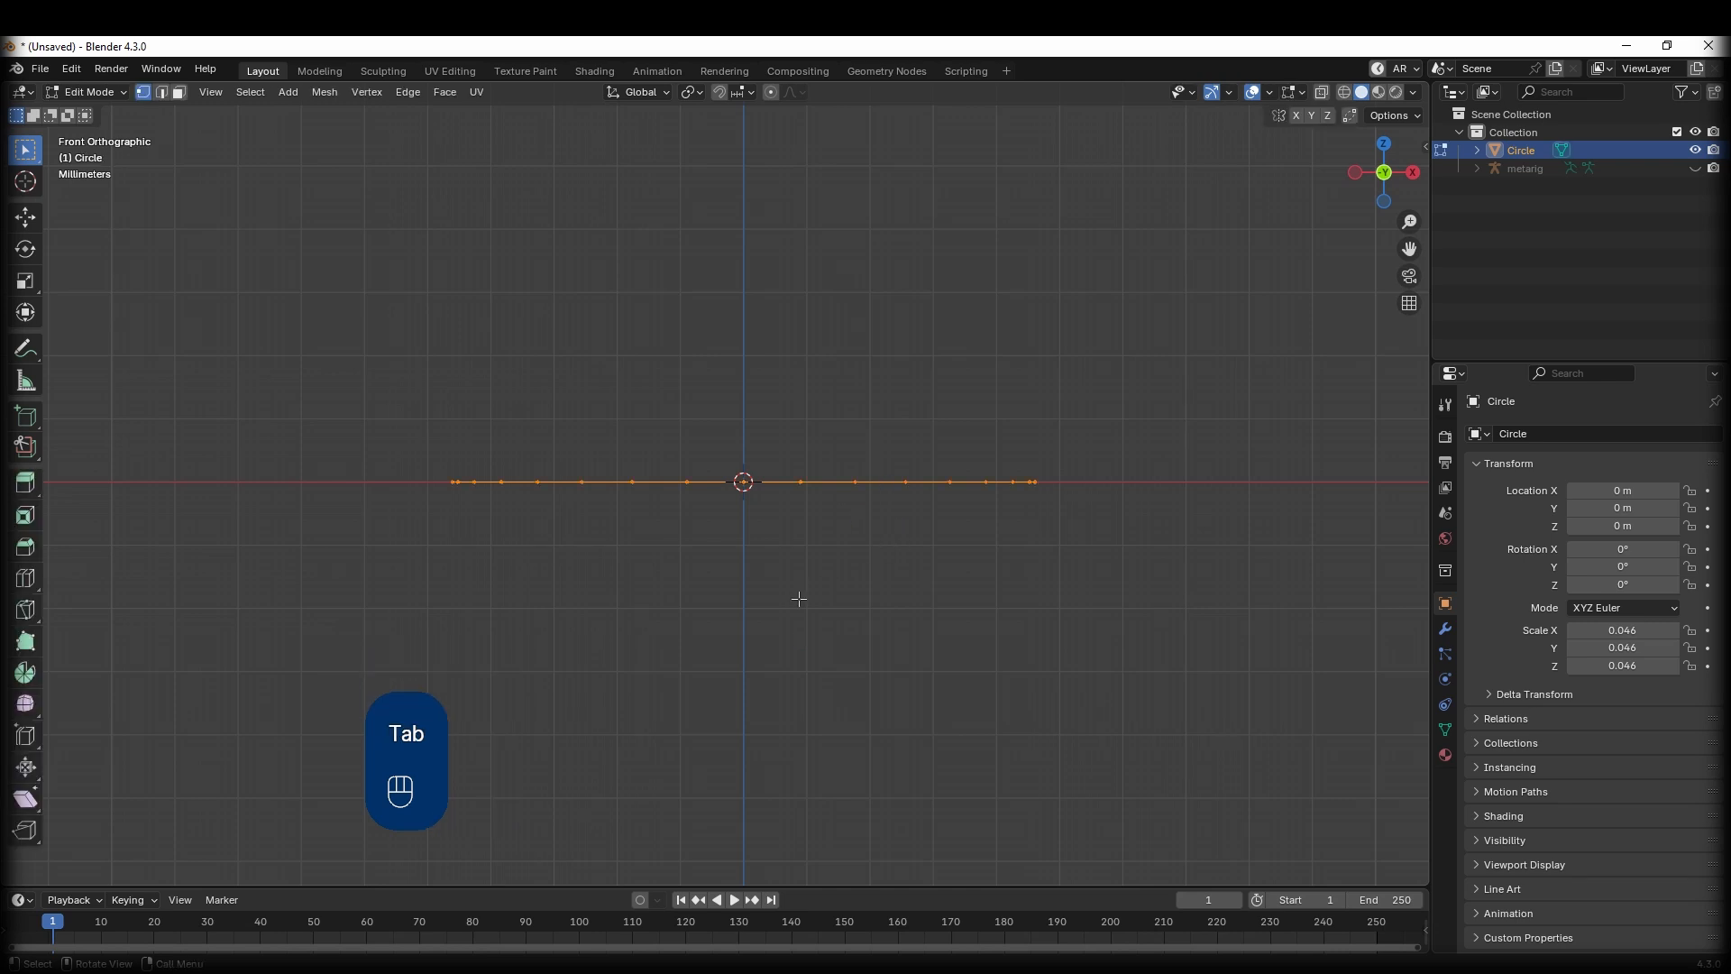
key("1")
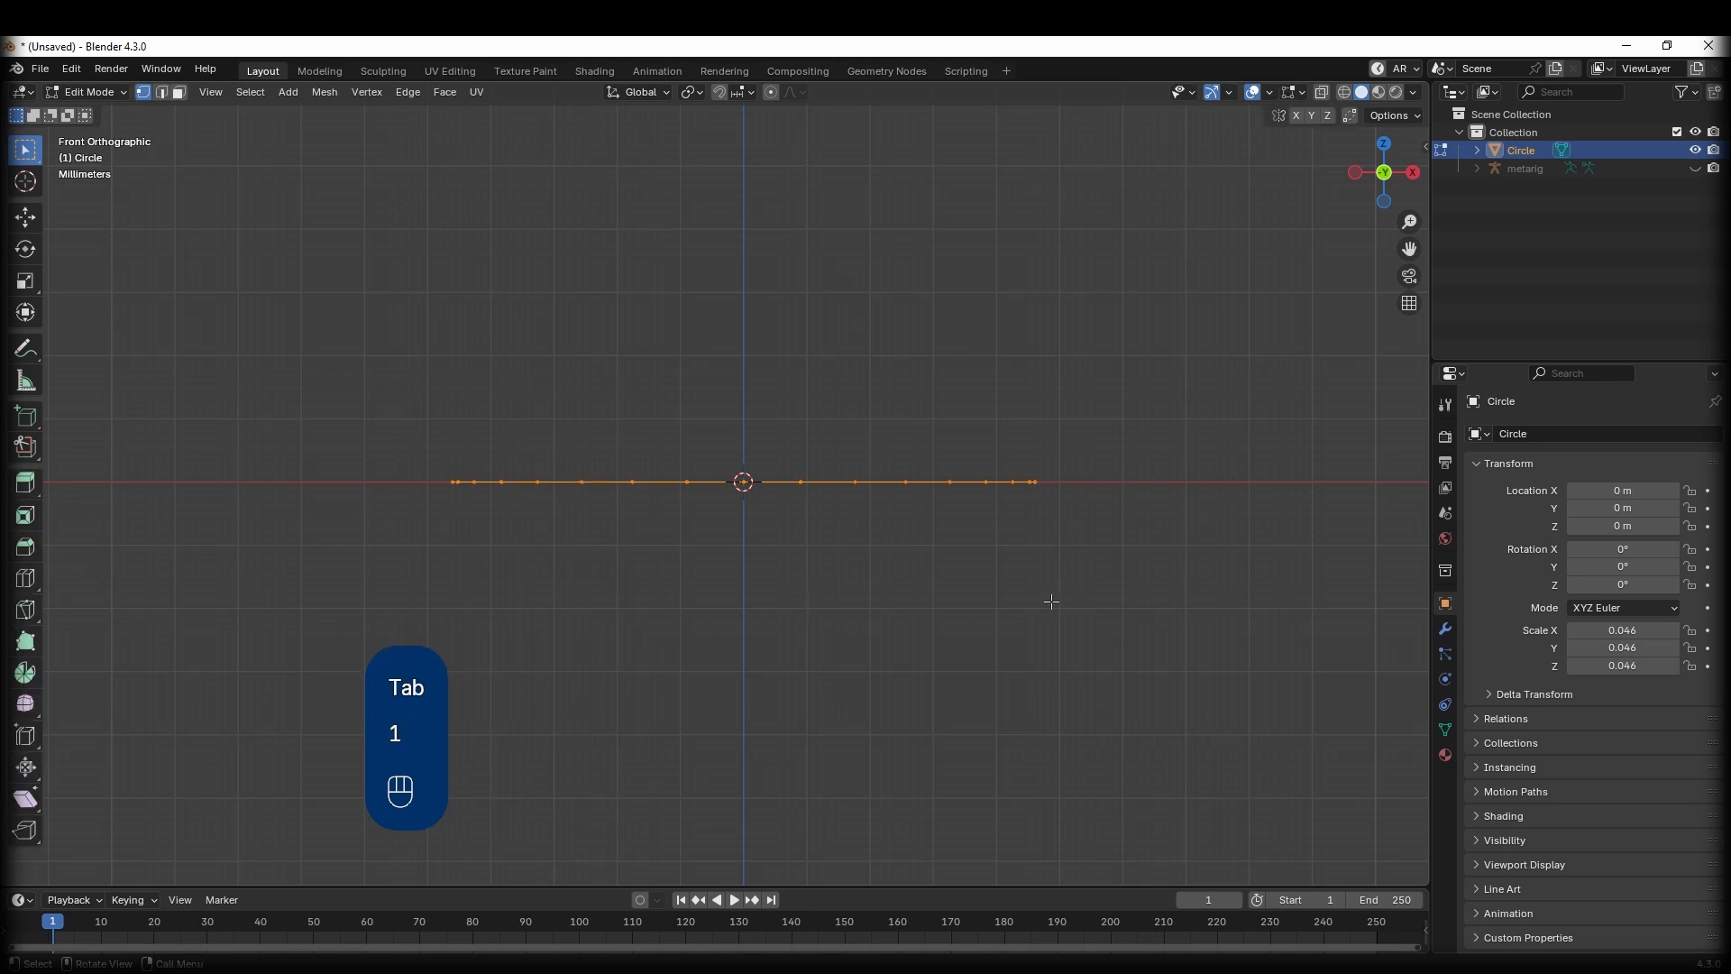
key("e")
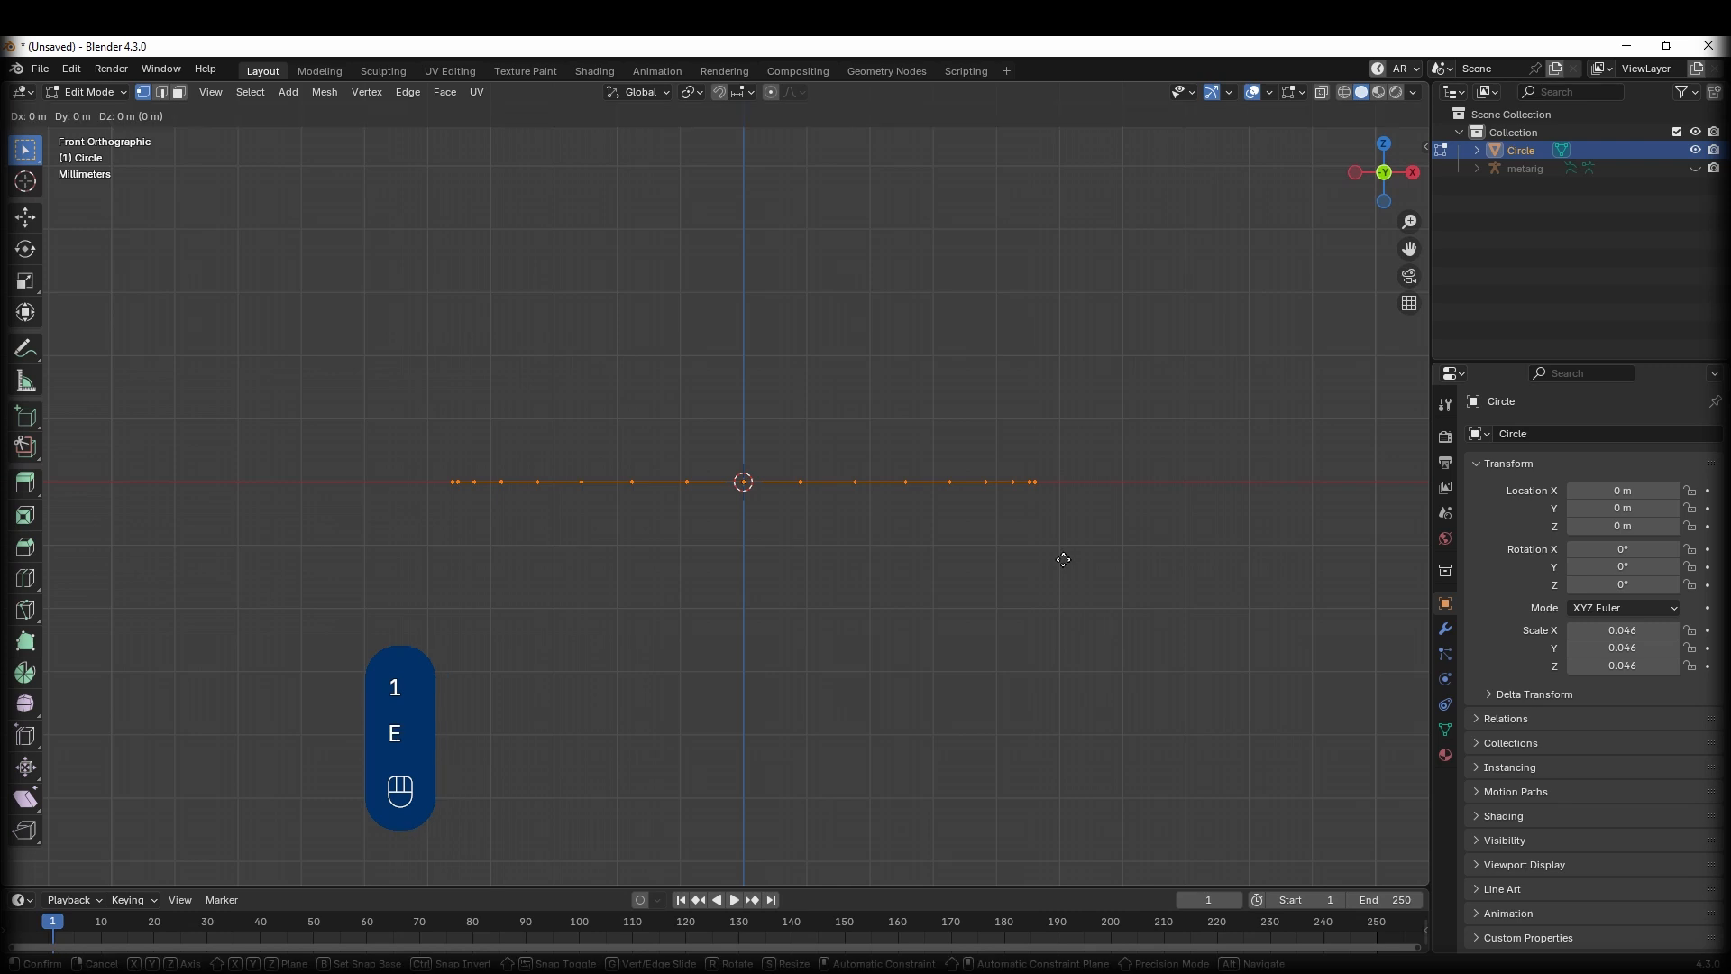
key("z")
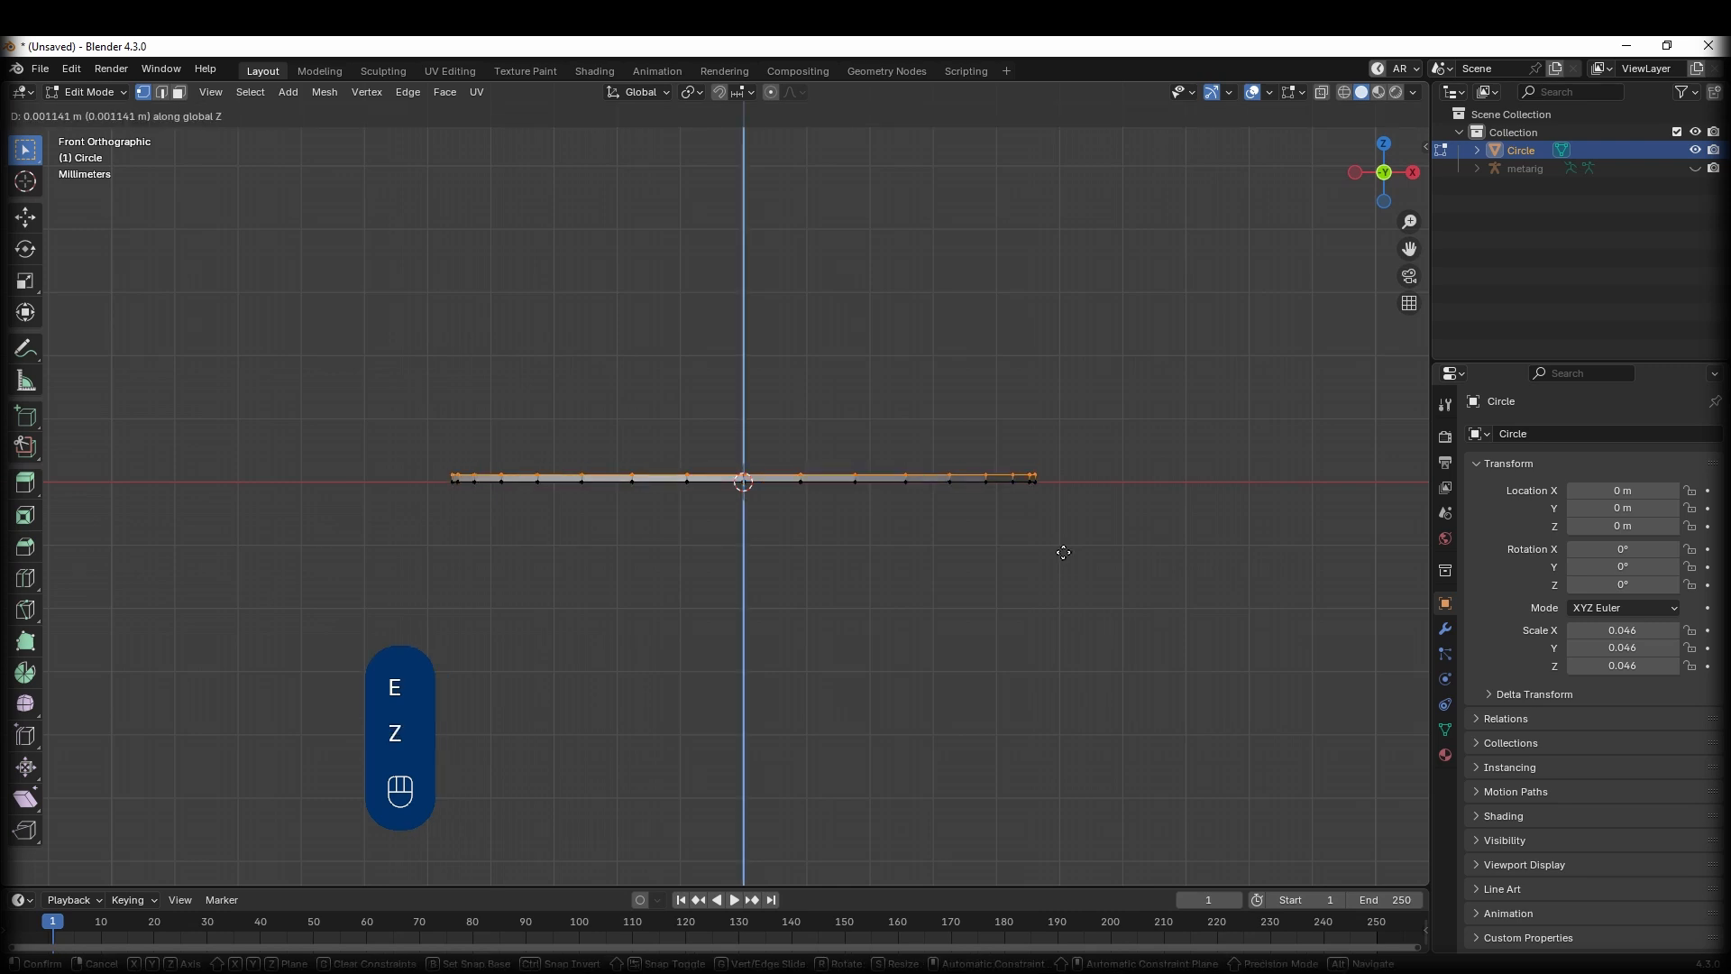
left_click(1062, 451)
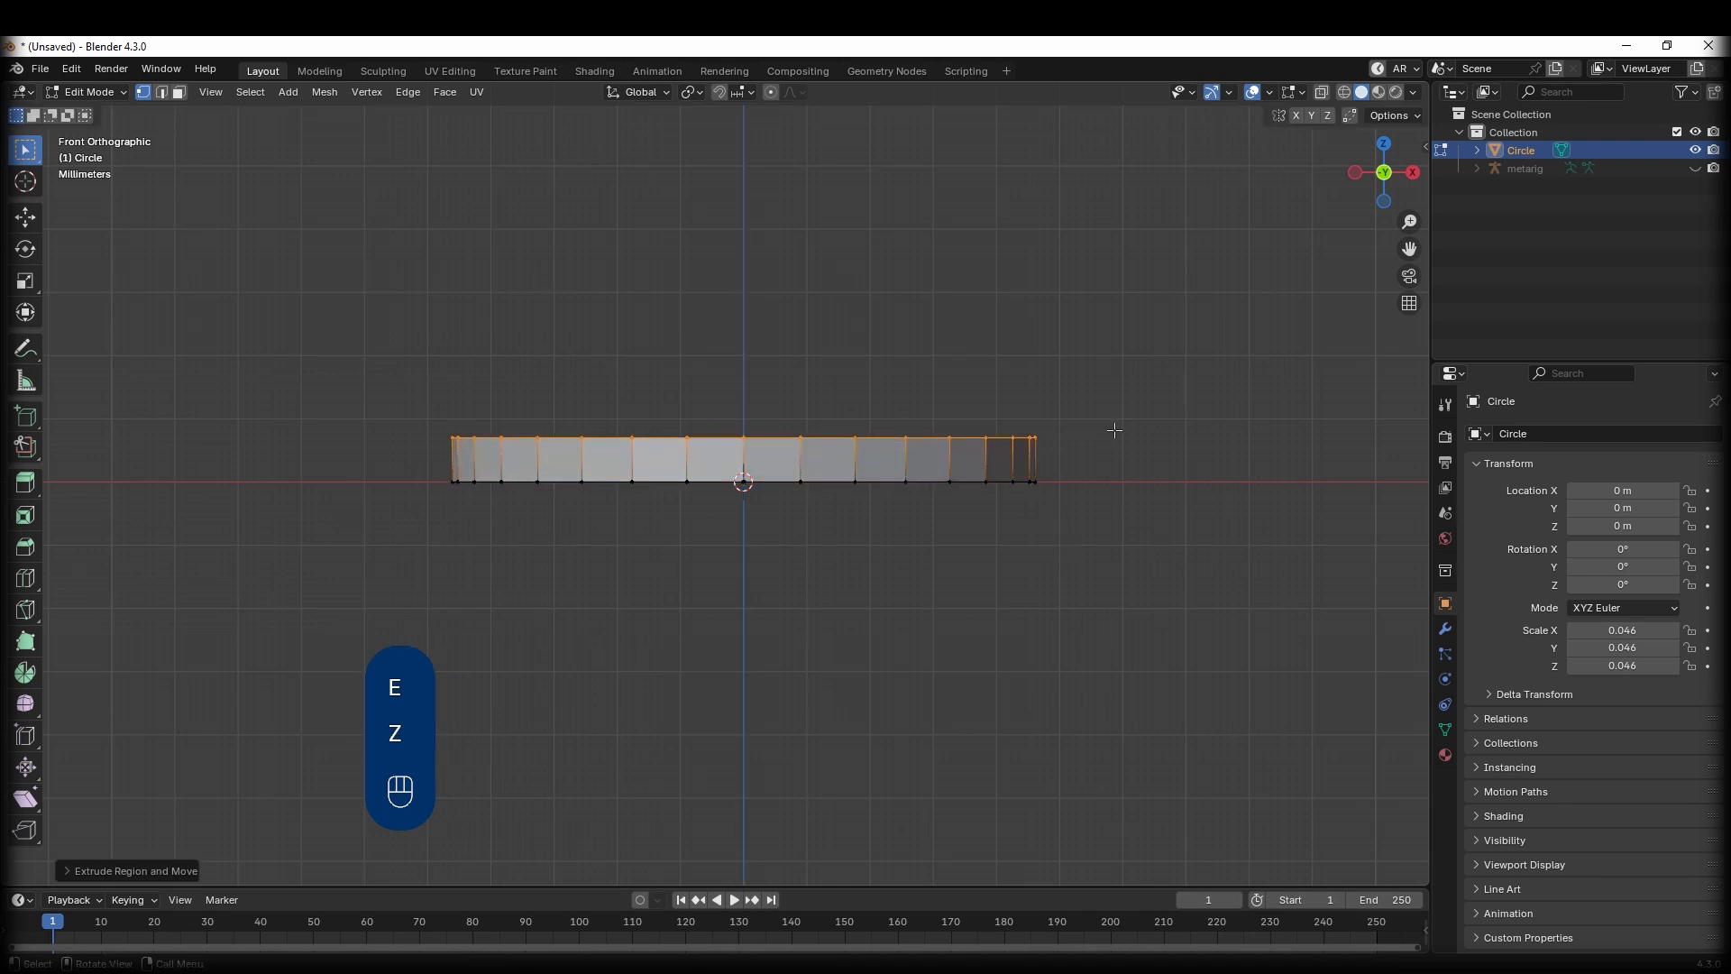
key("s")
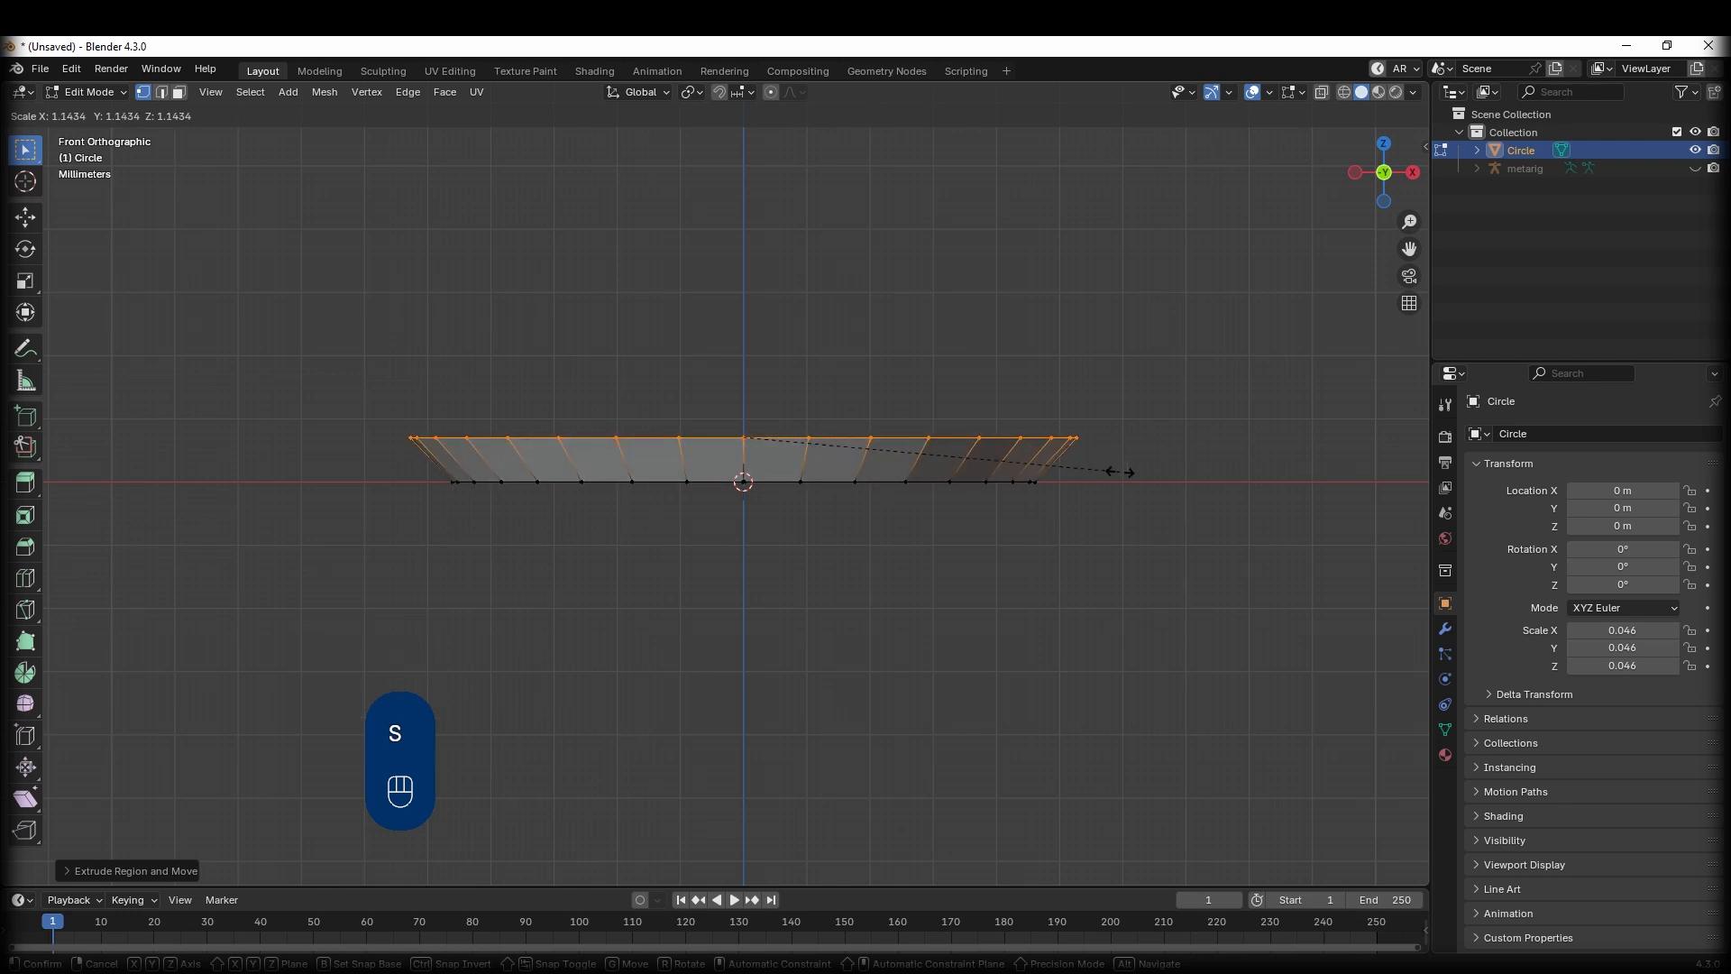
left_click(1108, 450)
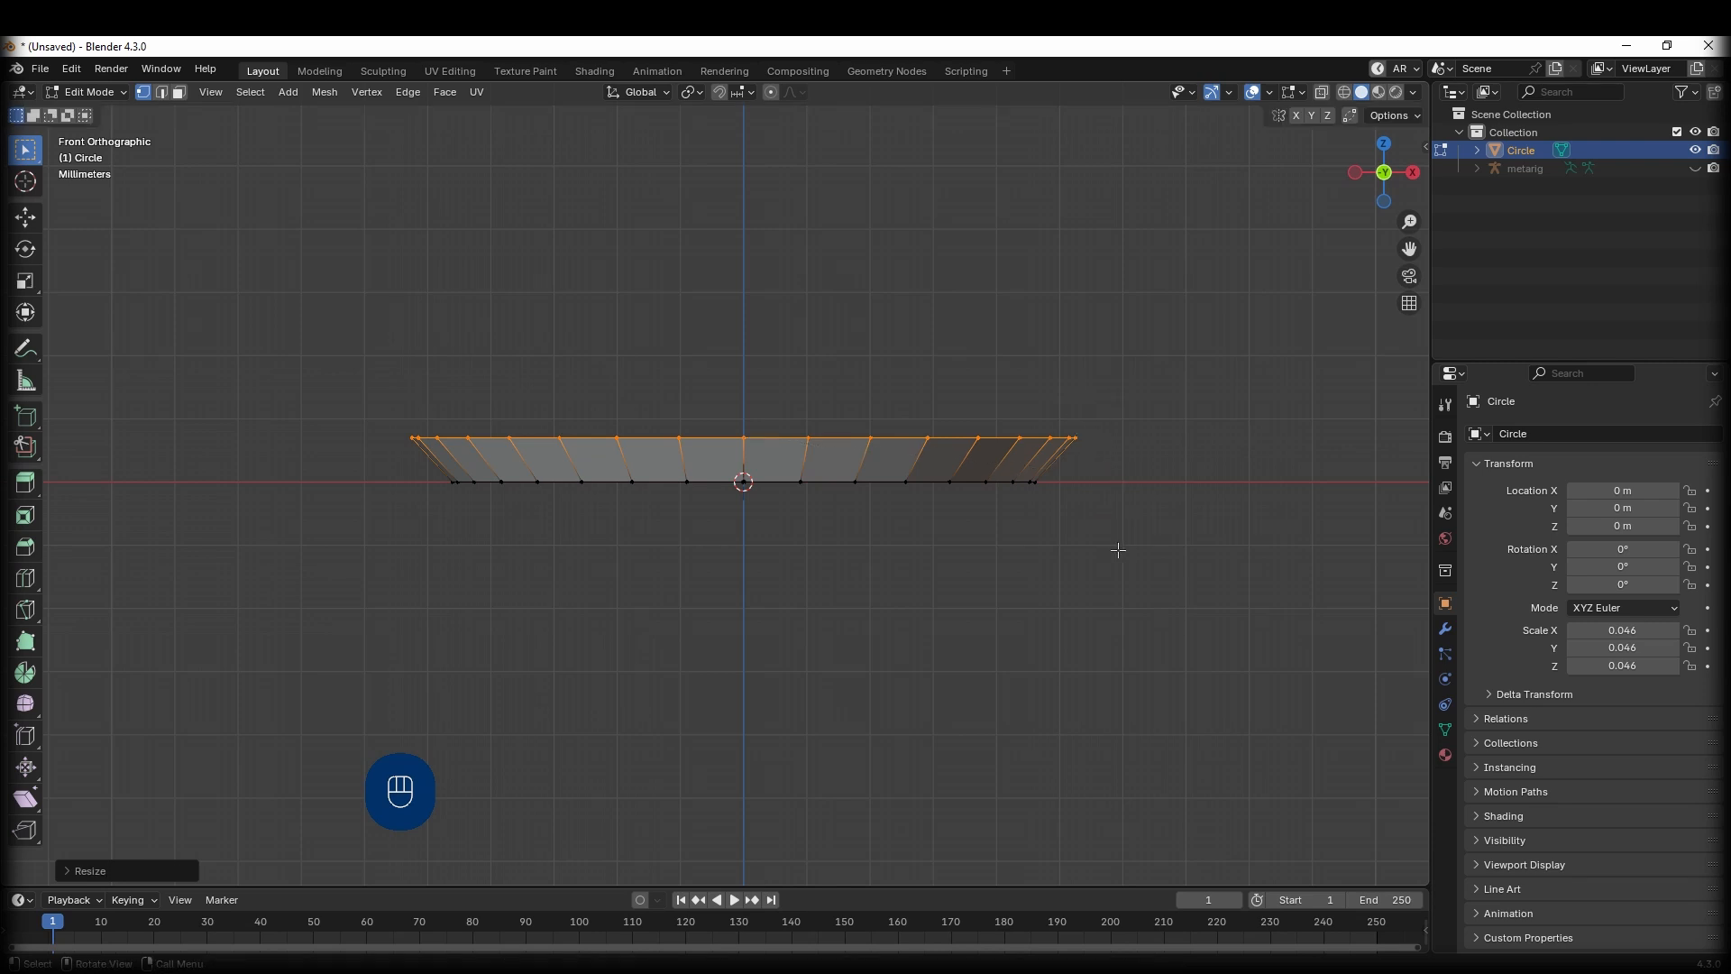
Extrude the widened top ring straight up along Z to form a second, vertical wall band.
key("e")
key("z")
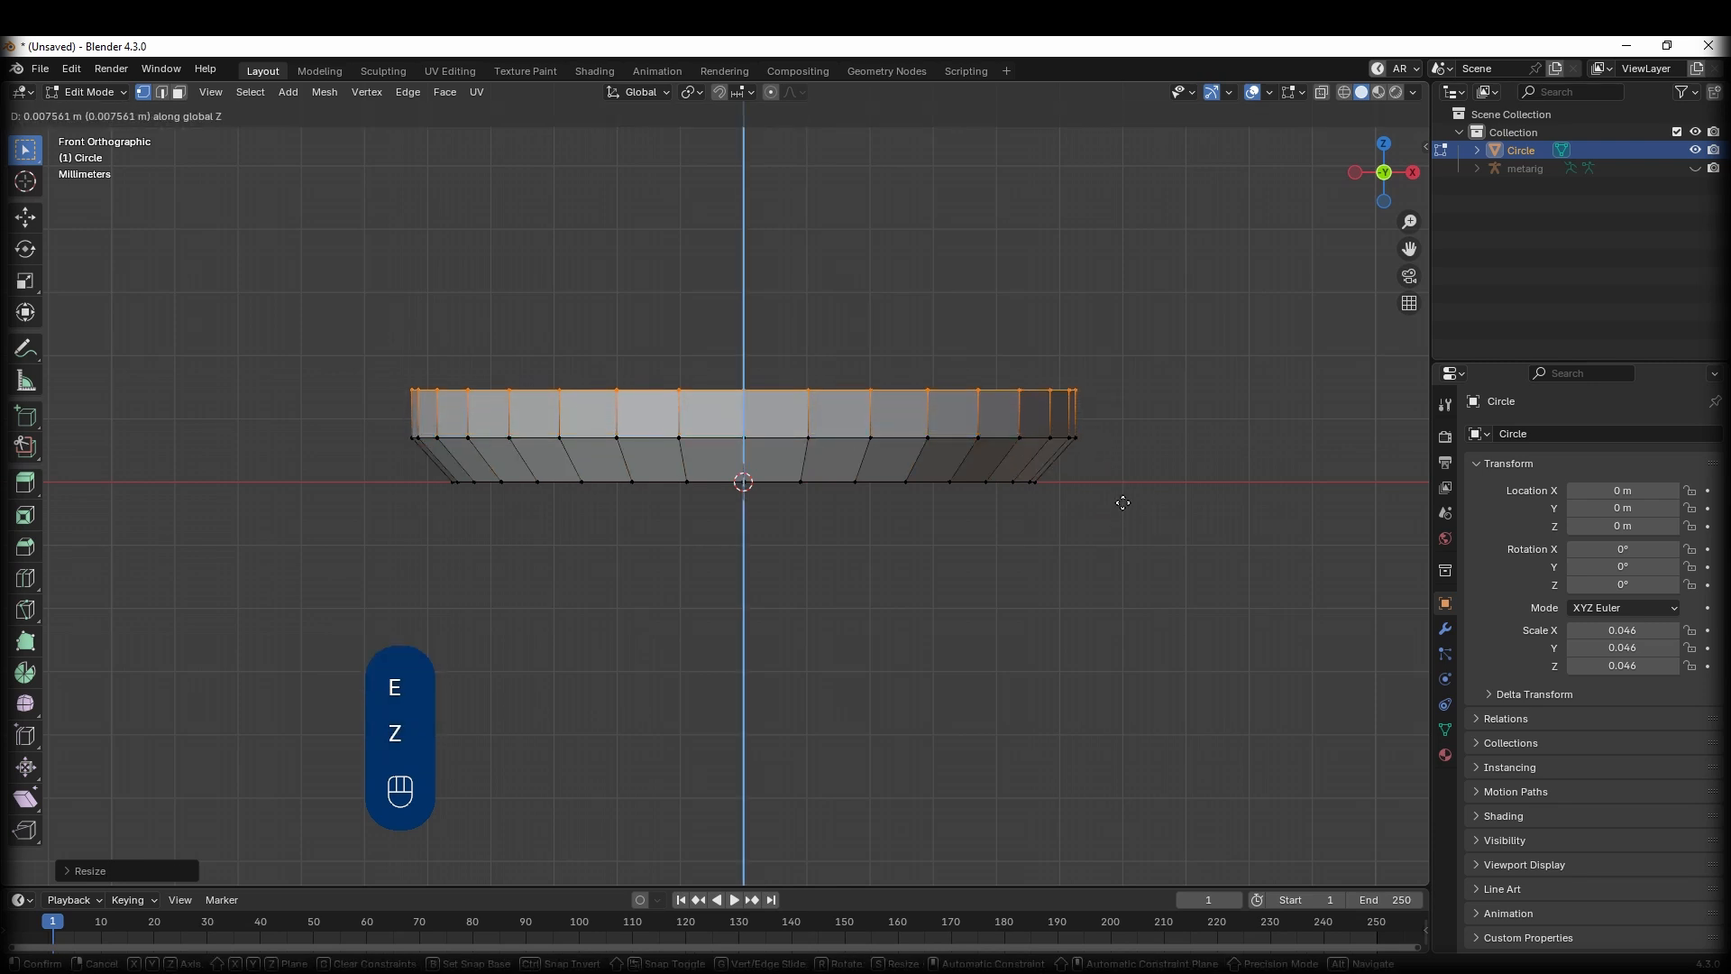
left_click(1126, 494)
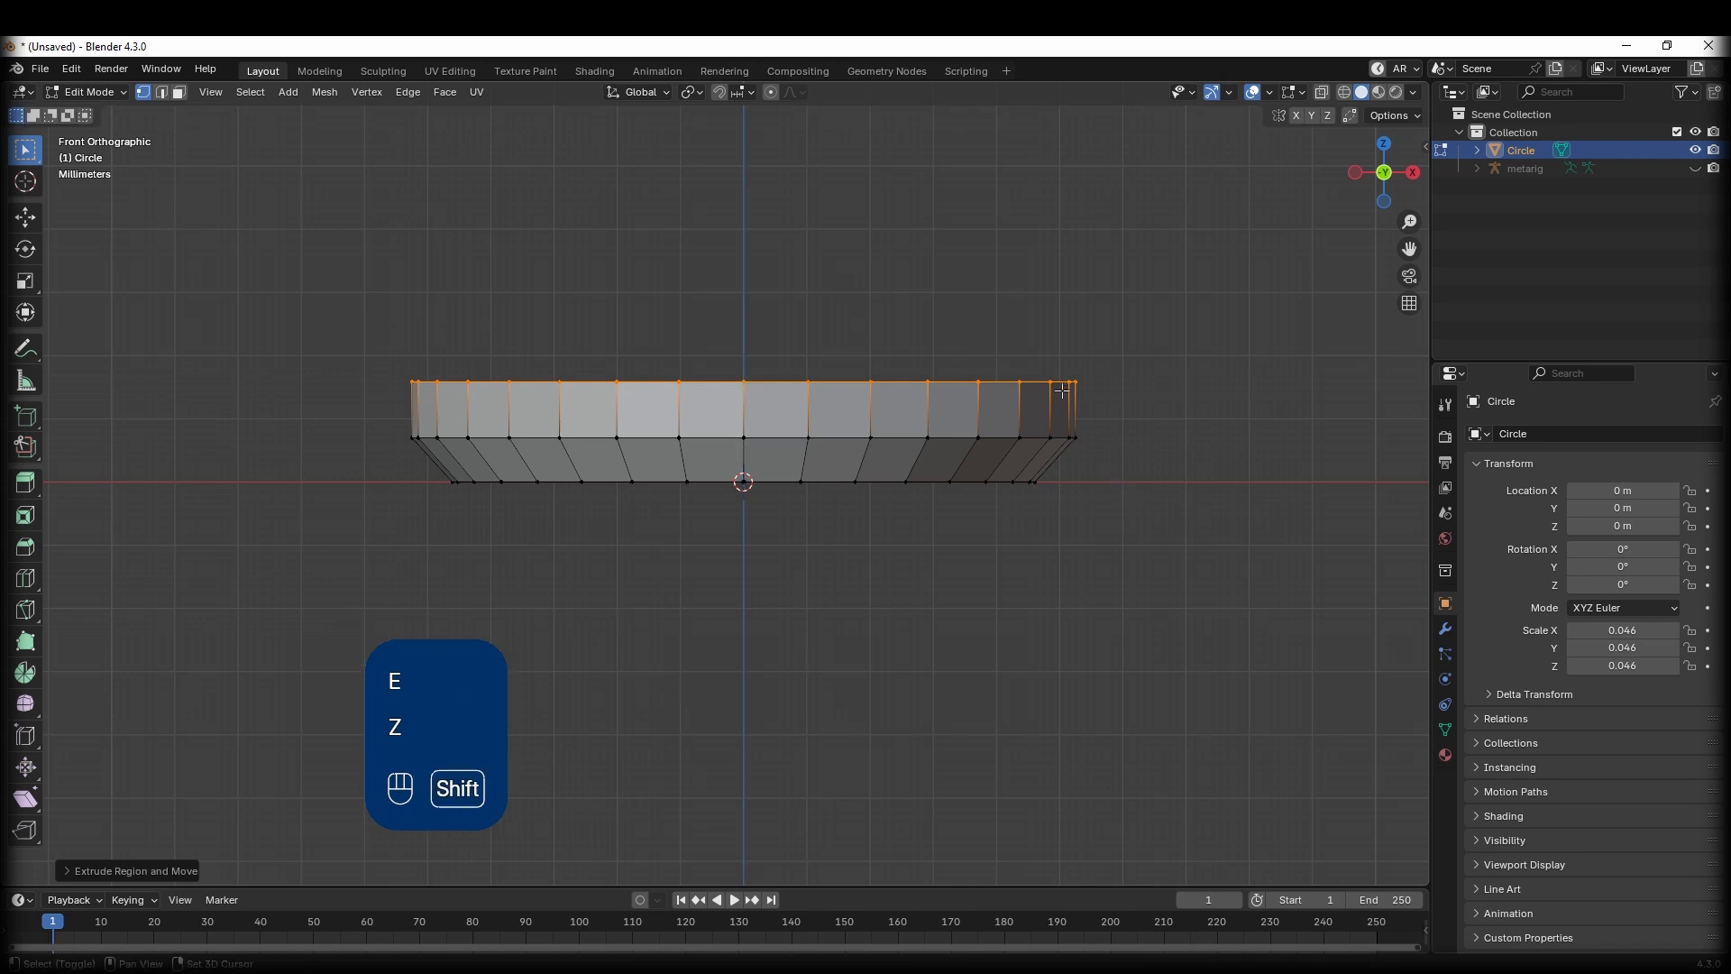
middle_click_drag(1059, 391, 1090, 606, "shift")
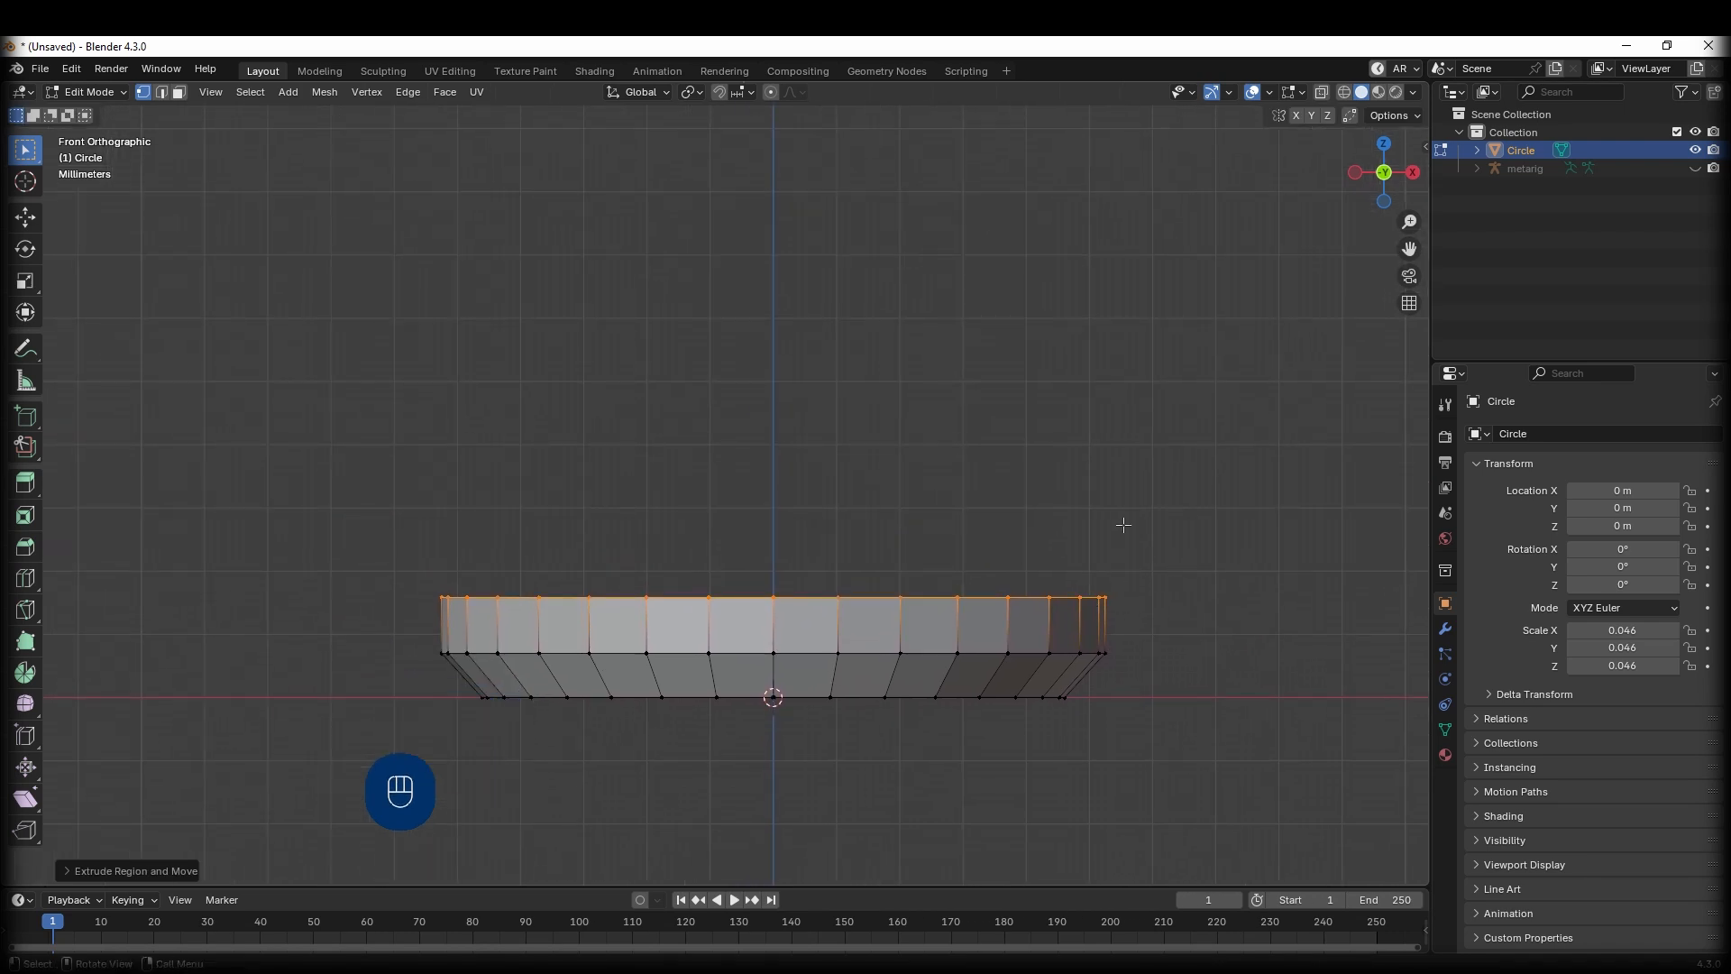
Extrude the top ring upward along Z and scale the new ring inward to about 0.95.
middle_click_drag(1121, 522, 1117, 541)
key("KP_1")
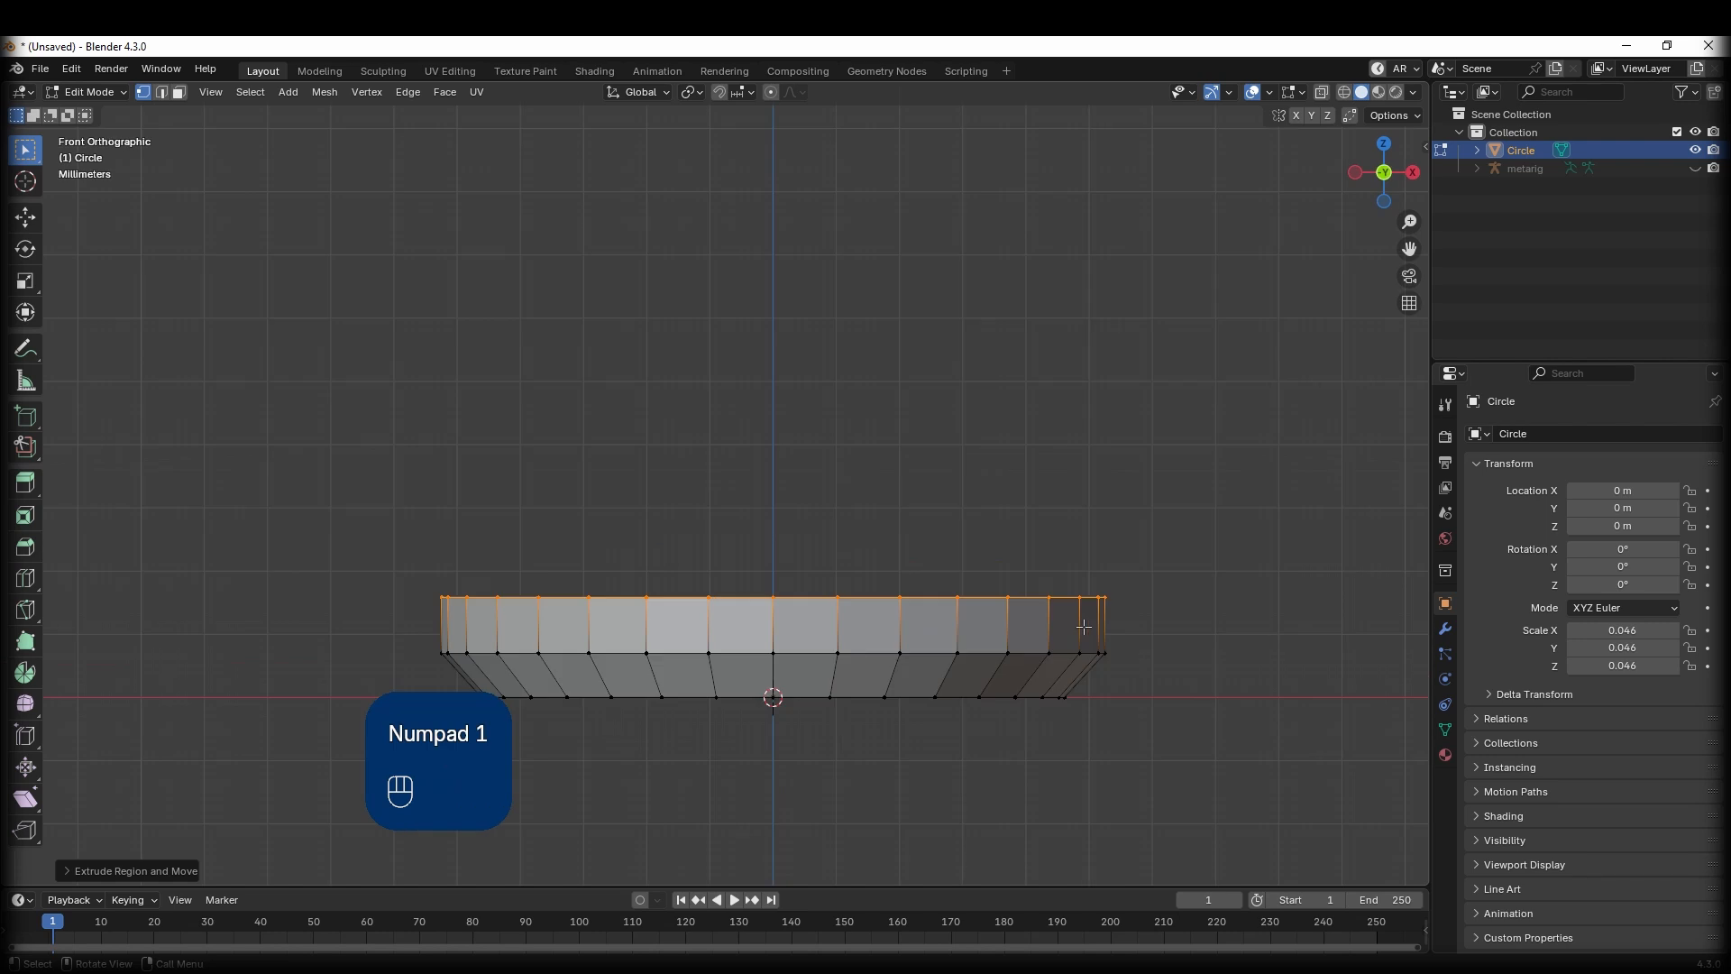
mouse_move(1160, 510)
middle_mouse_down("shift")
mouse_move(1166, 550)
mouse_move(1180, 516)
mouse_move(1190, 526)
mouse_move(1194, 599)
mouse_move(1199, 378)
mouse_move(1193, 579)
mouse_move(1159, 565)
mouse_move(1147, 483)
mouse_move(1143, 532)
middle_mouse_up("shift")
key("e")
key("z")
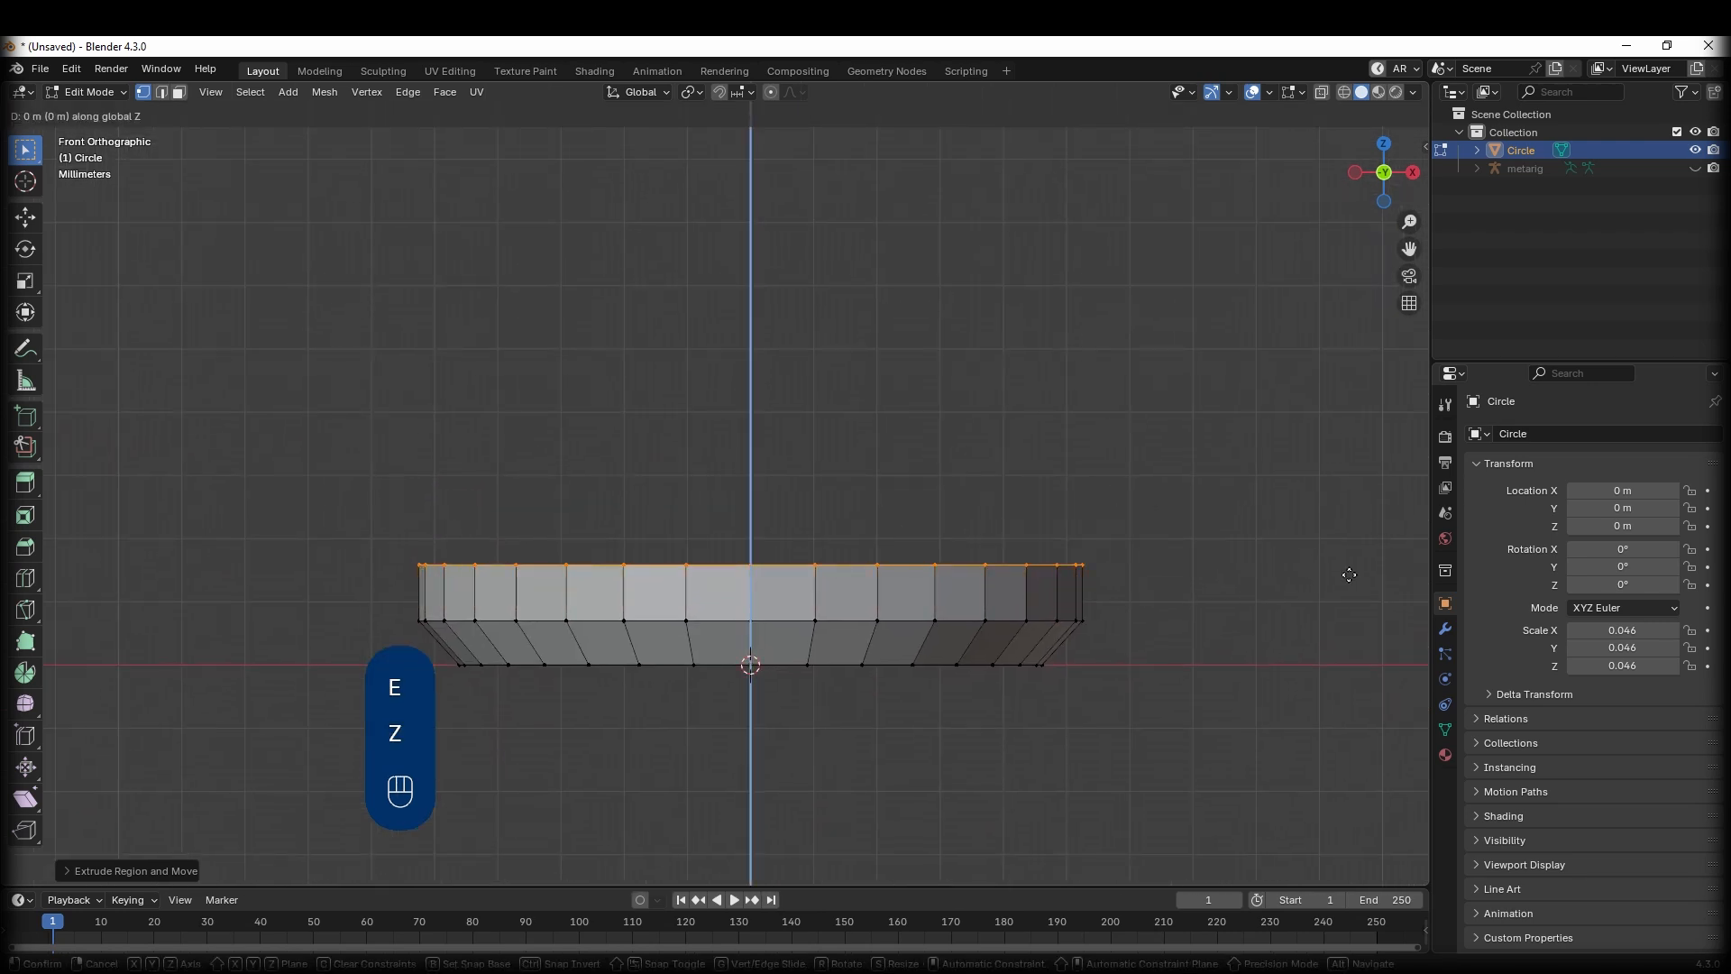
left_click(1336, 447)
key("s")
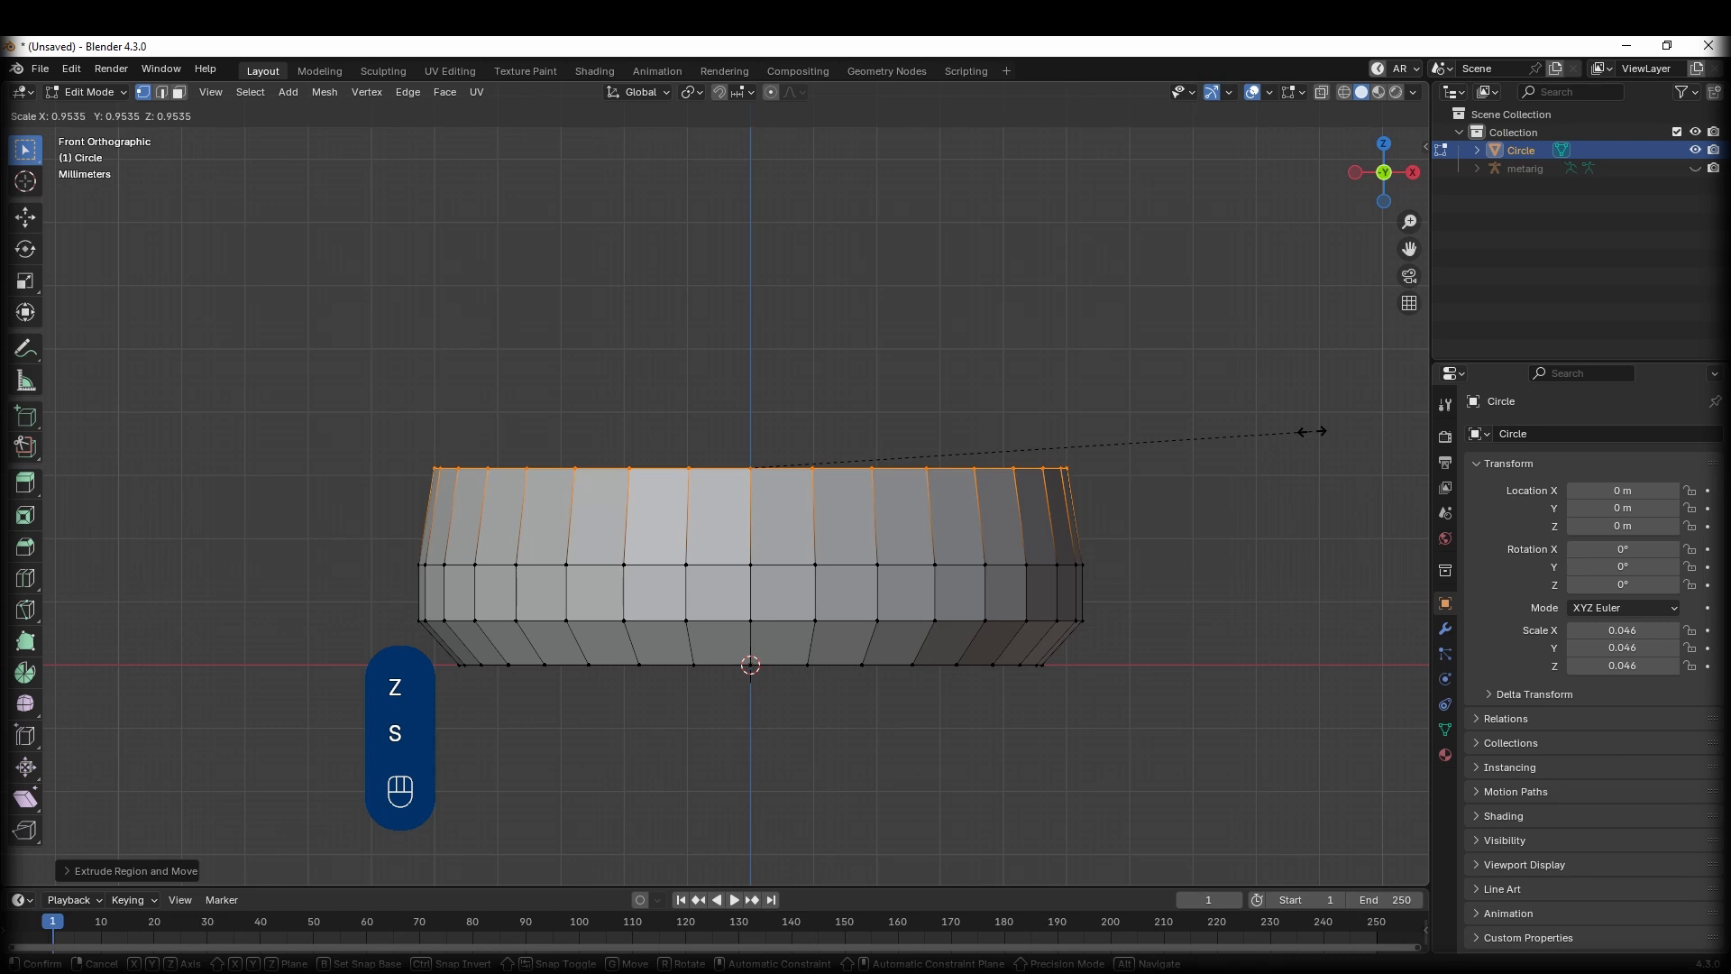
left_click(1308, 431)
Extrude the narrowed ring higher along Z and scale the new top ring inward to about 0.83.
middle_click_drag(1155, 420, 1153, 431, "shift")
key("e")
key("z")
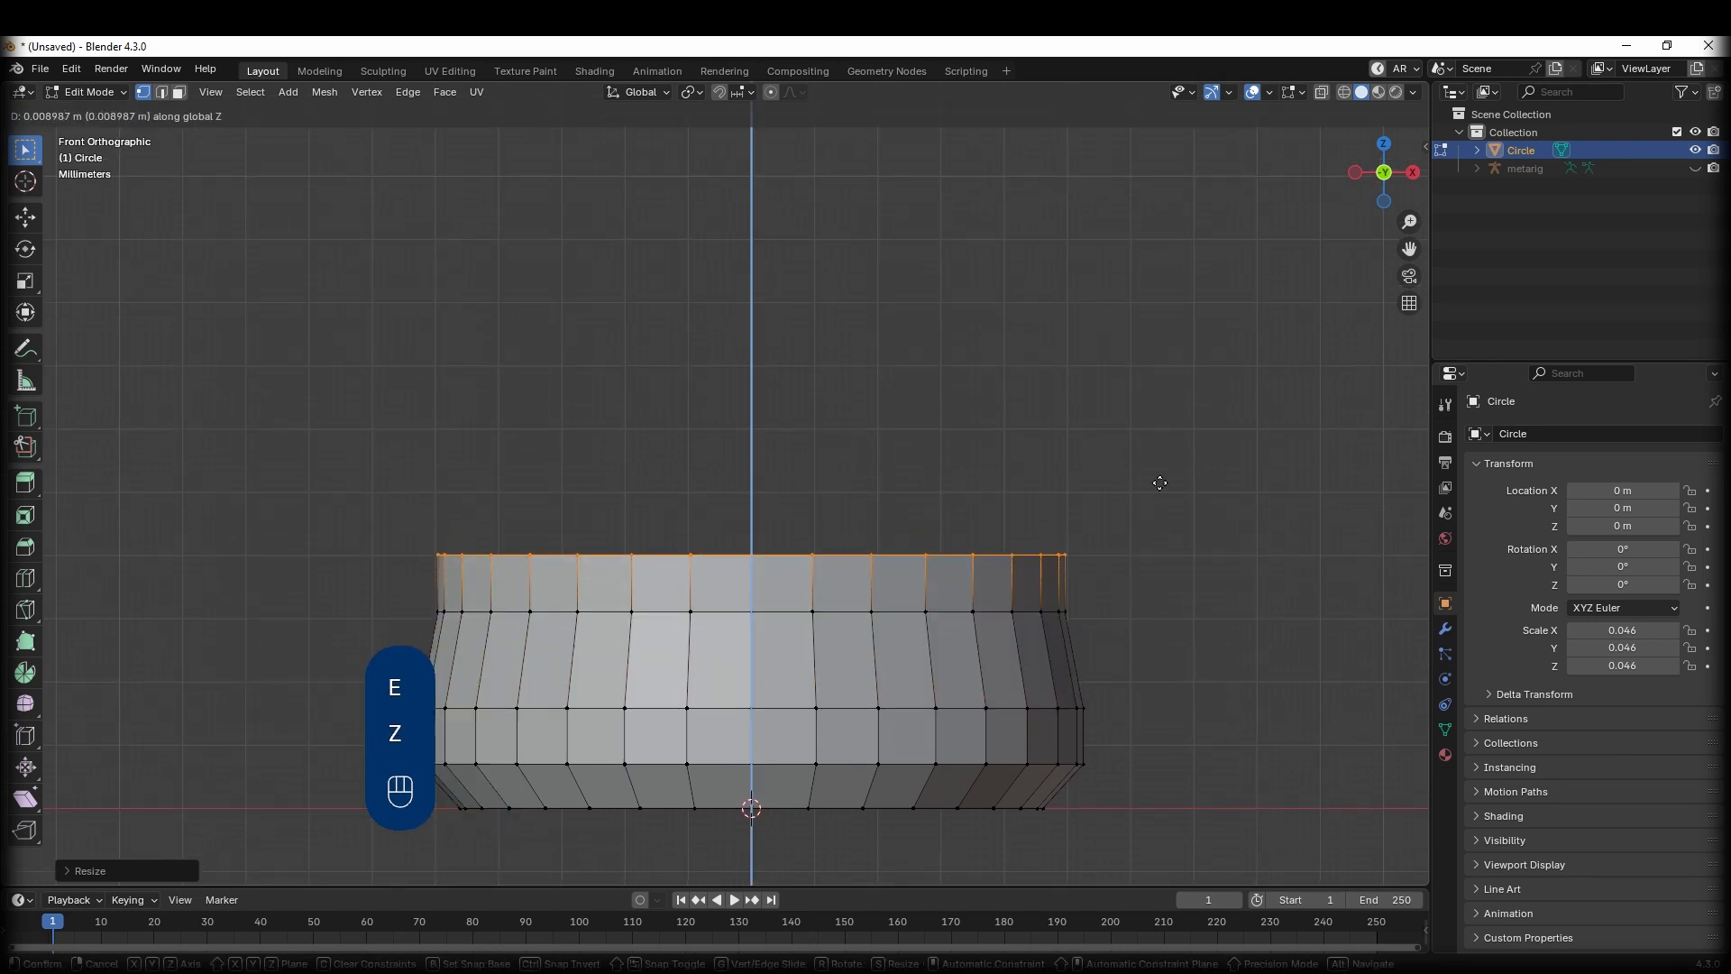
left_click(1158, 372)
key("s")
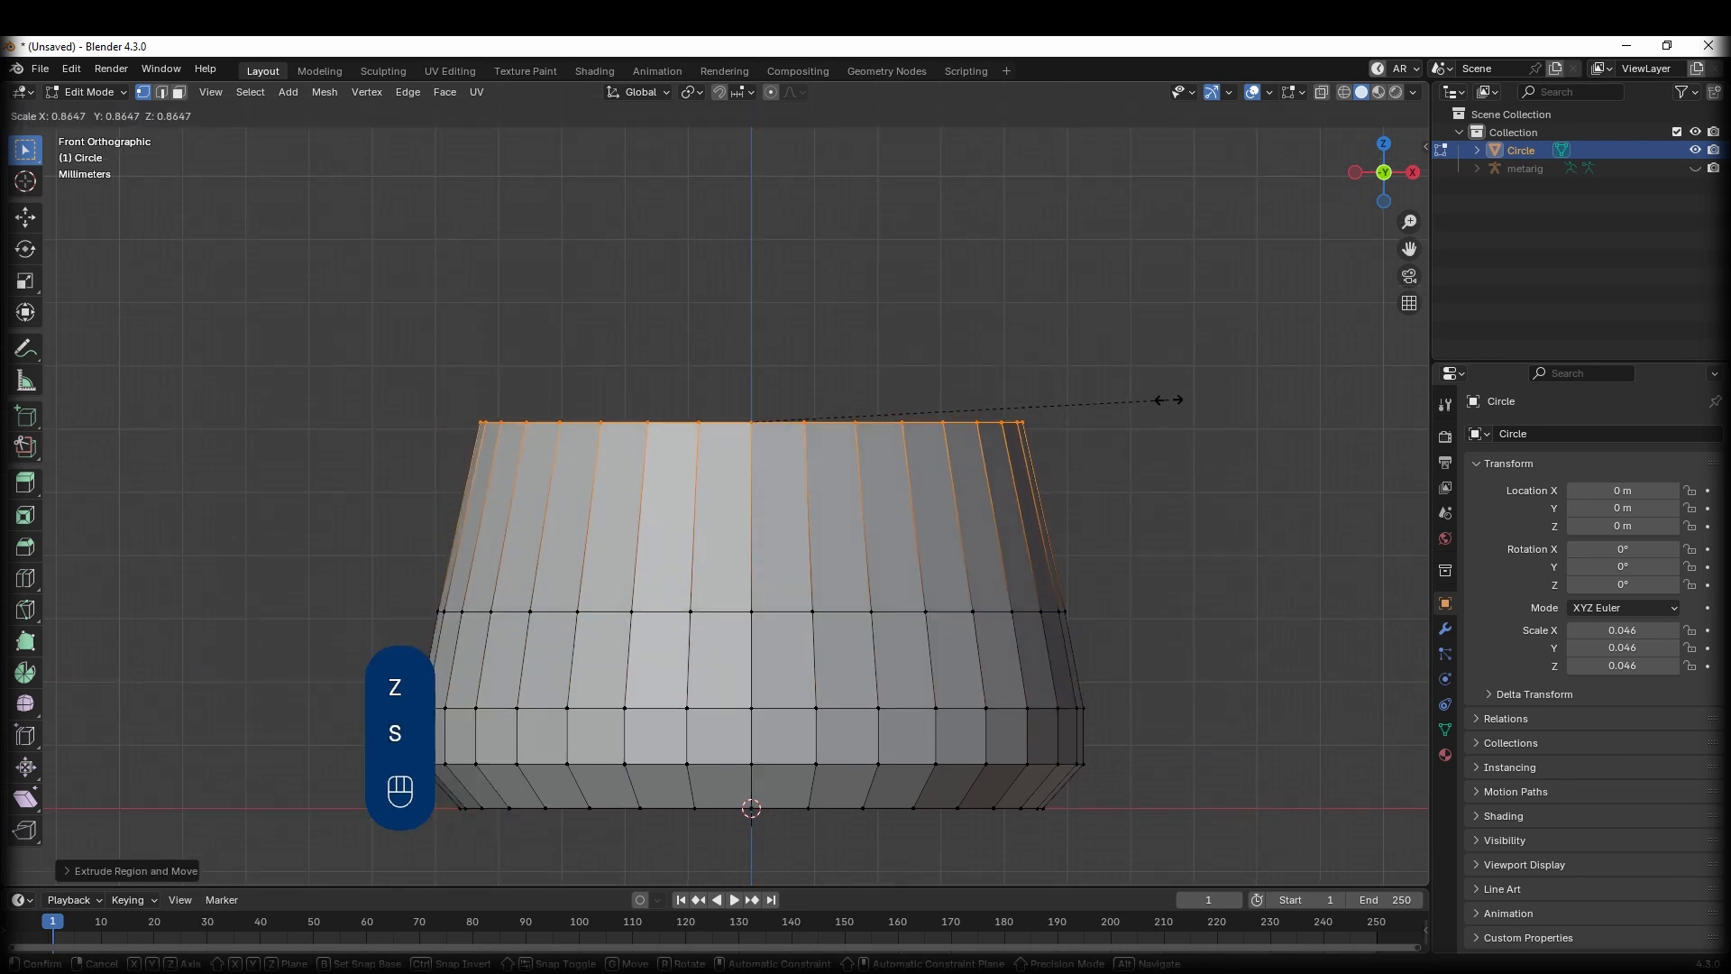
key("shift")
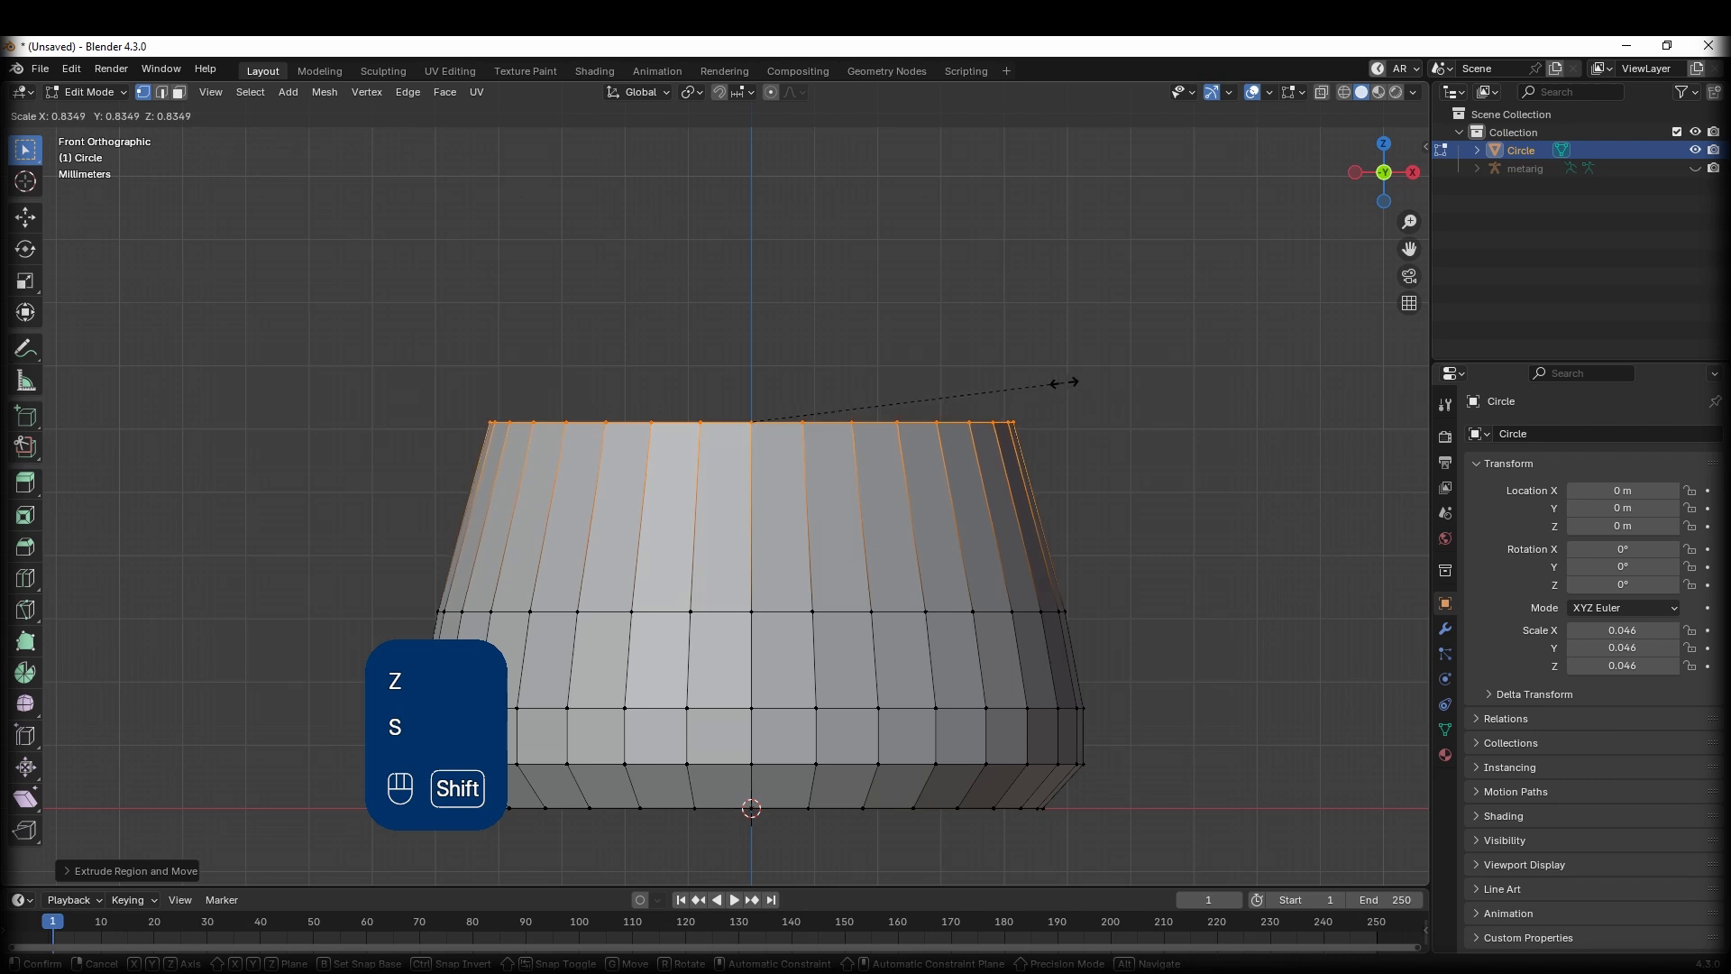
left_click(1110, 402)
key("shift+r")
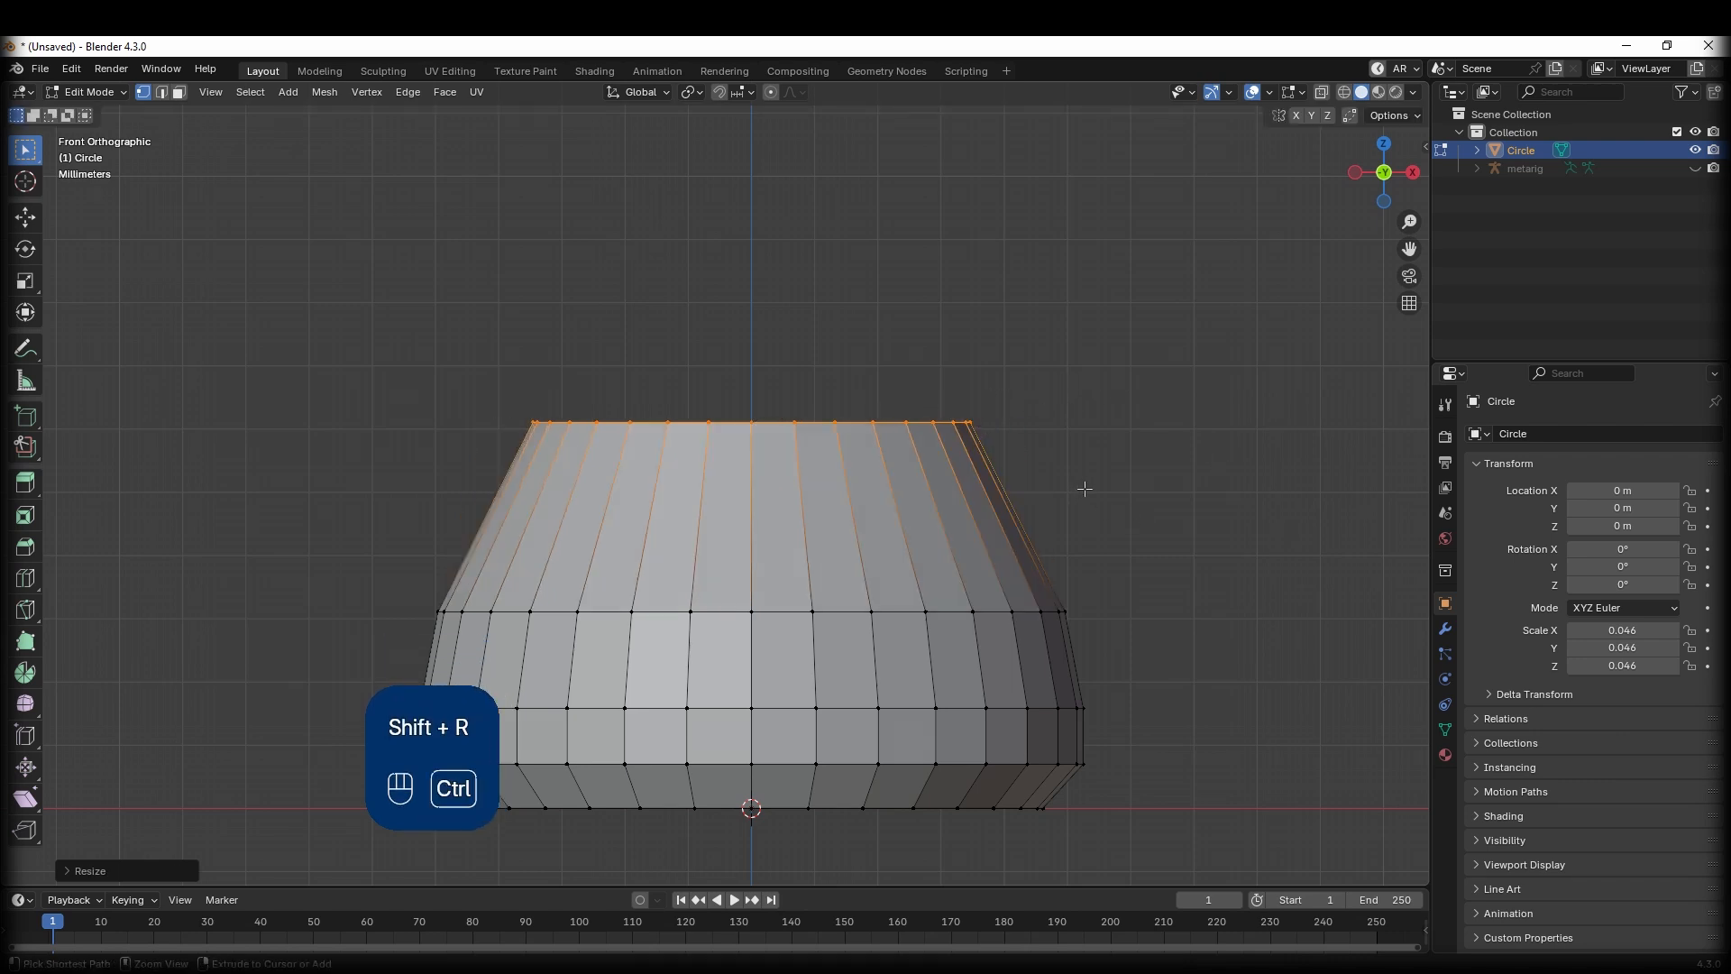
key("ctrl+z")
key("d")
key("z")
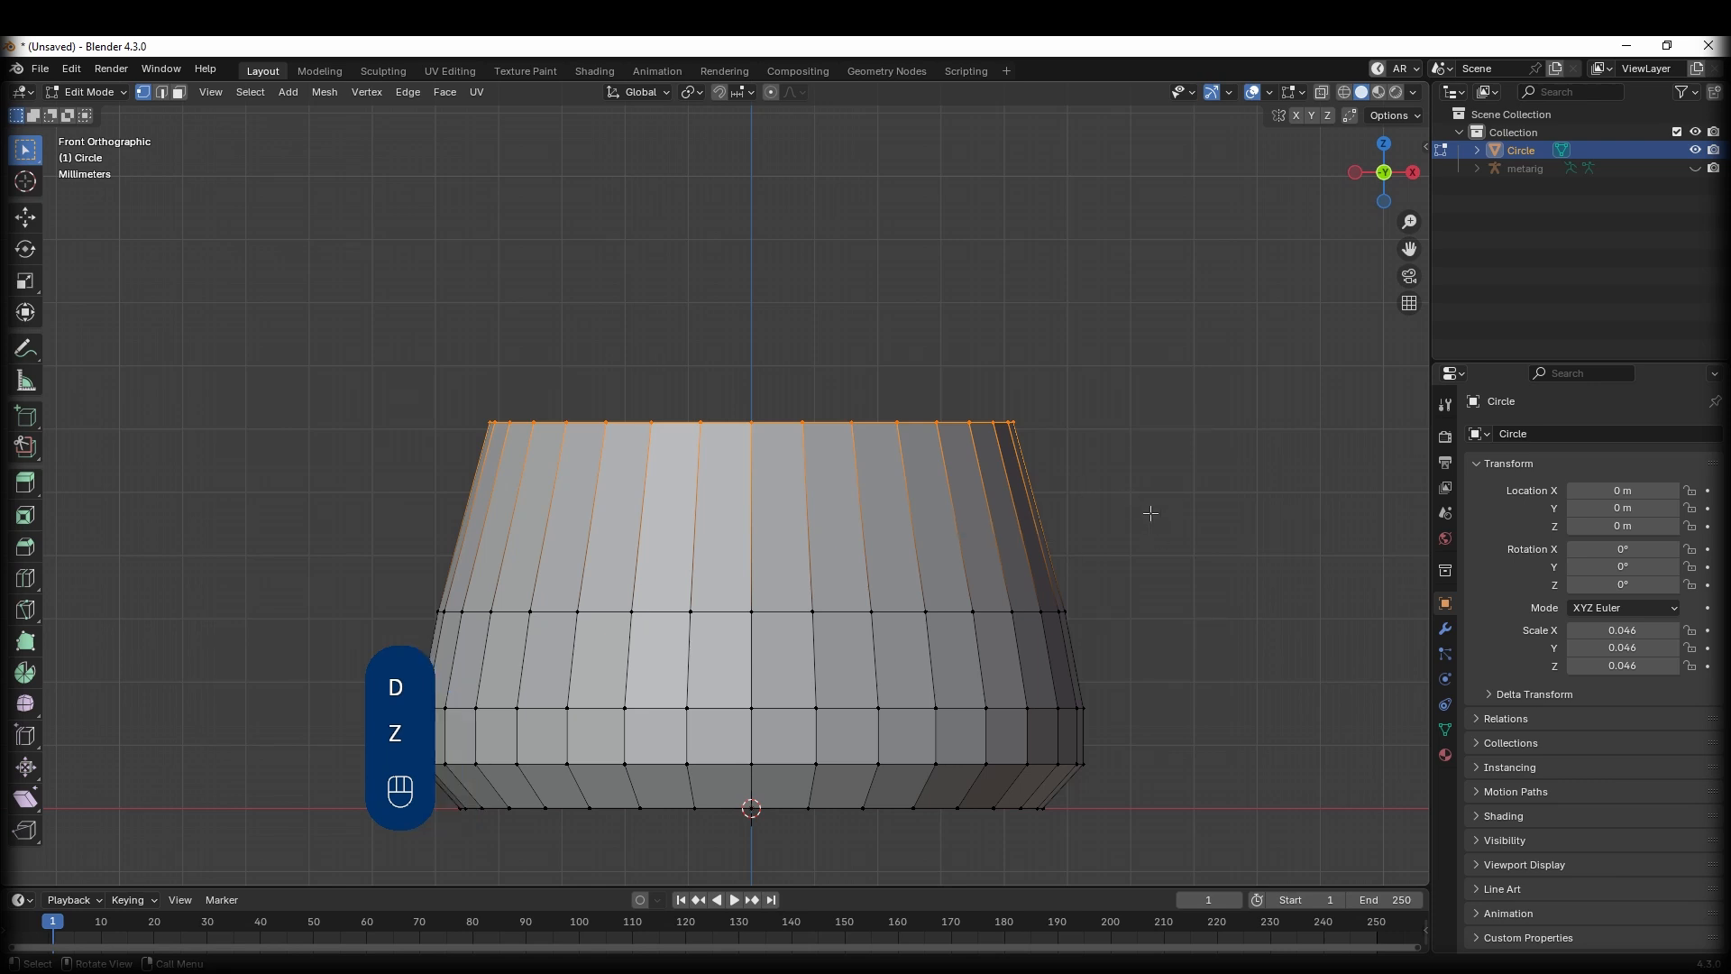
Extrude another band upward along Z from the top ring and scale its upper ring to about 0.84.
key("shift")
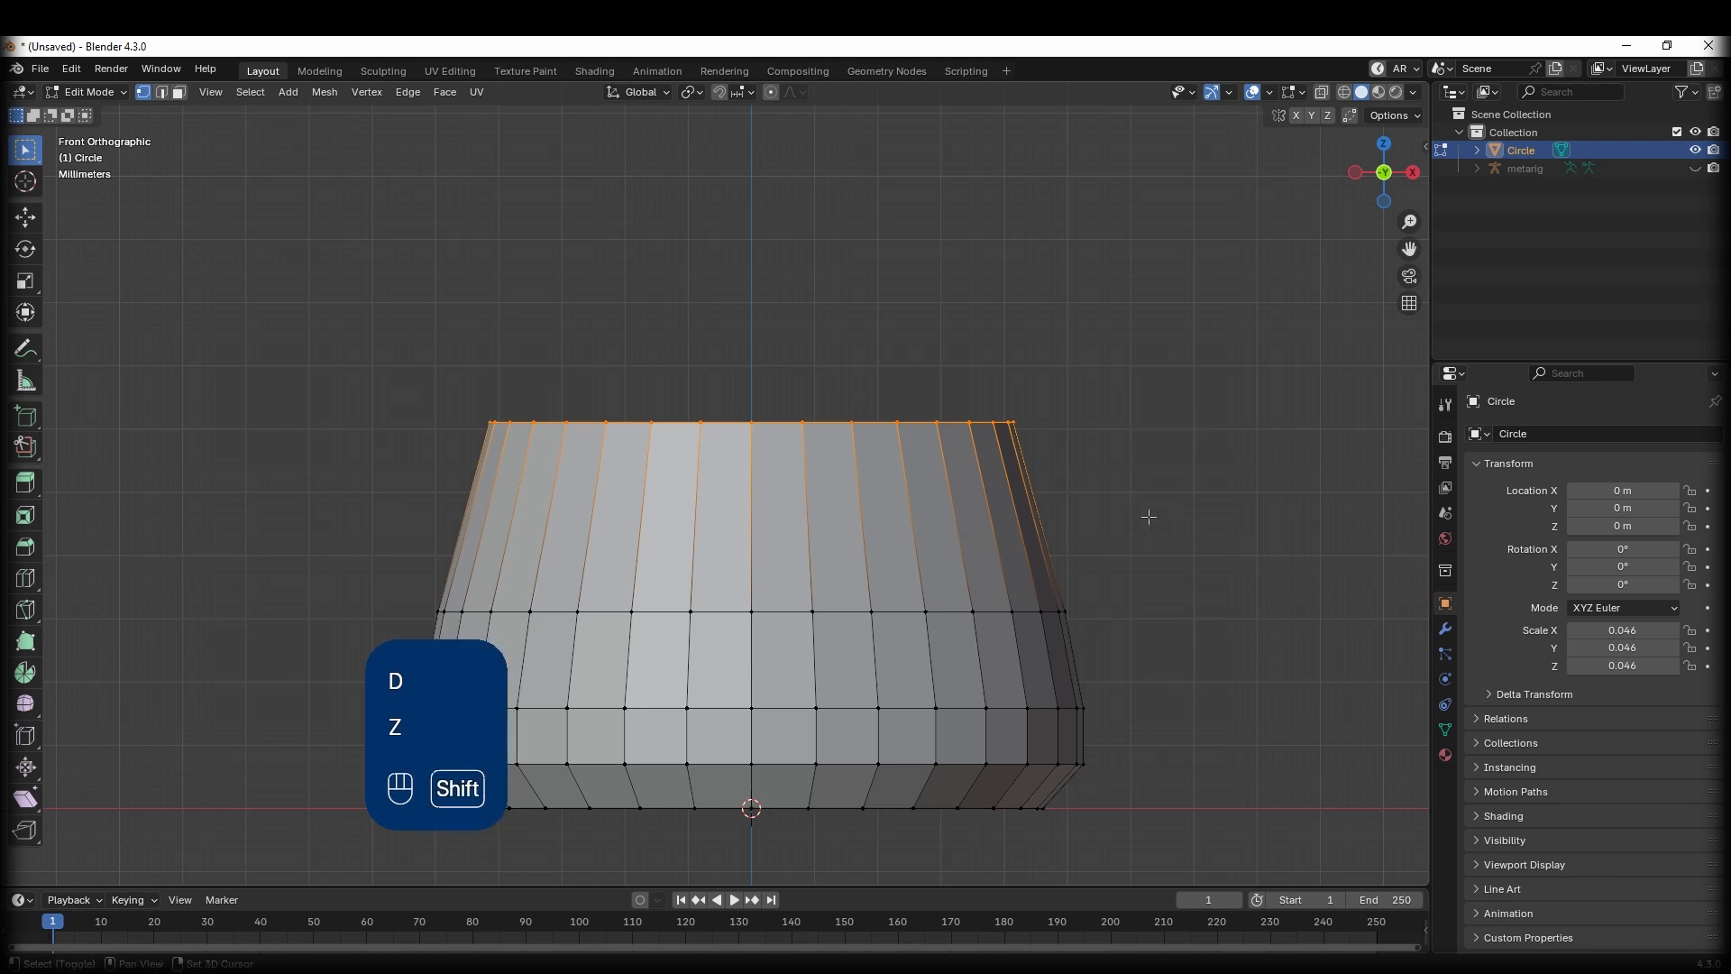
key("e")
key("z")
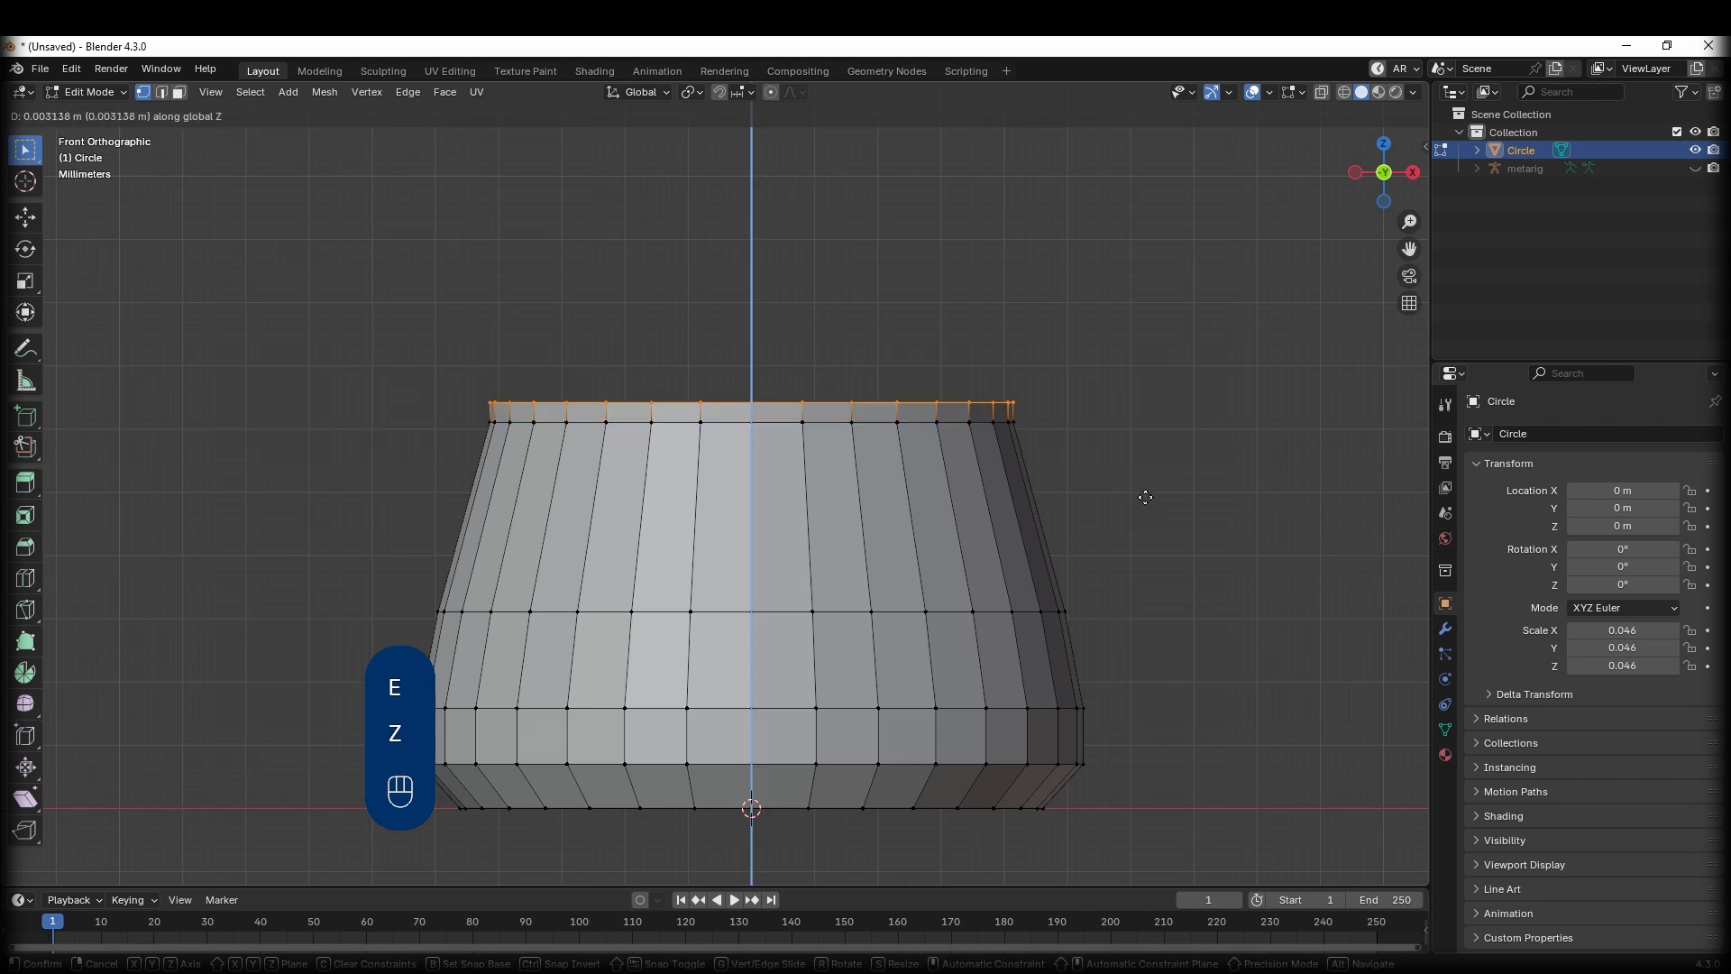
left_click(1139, 356)
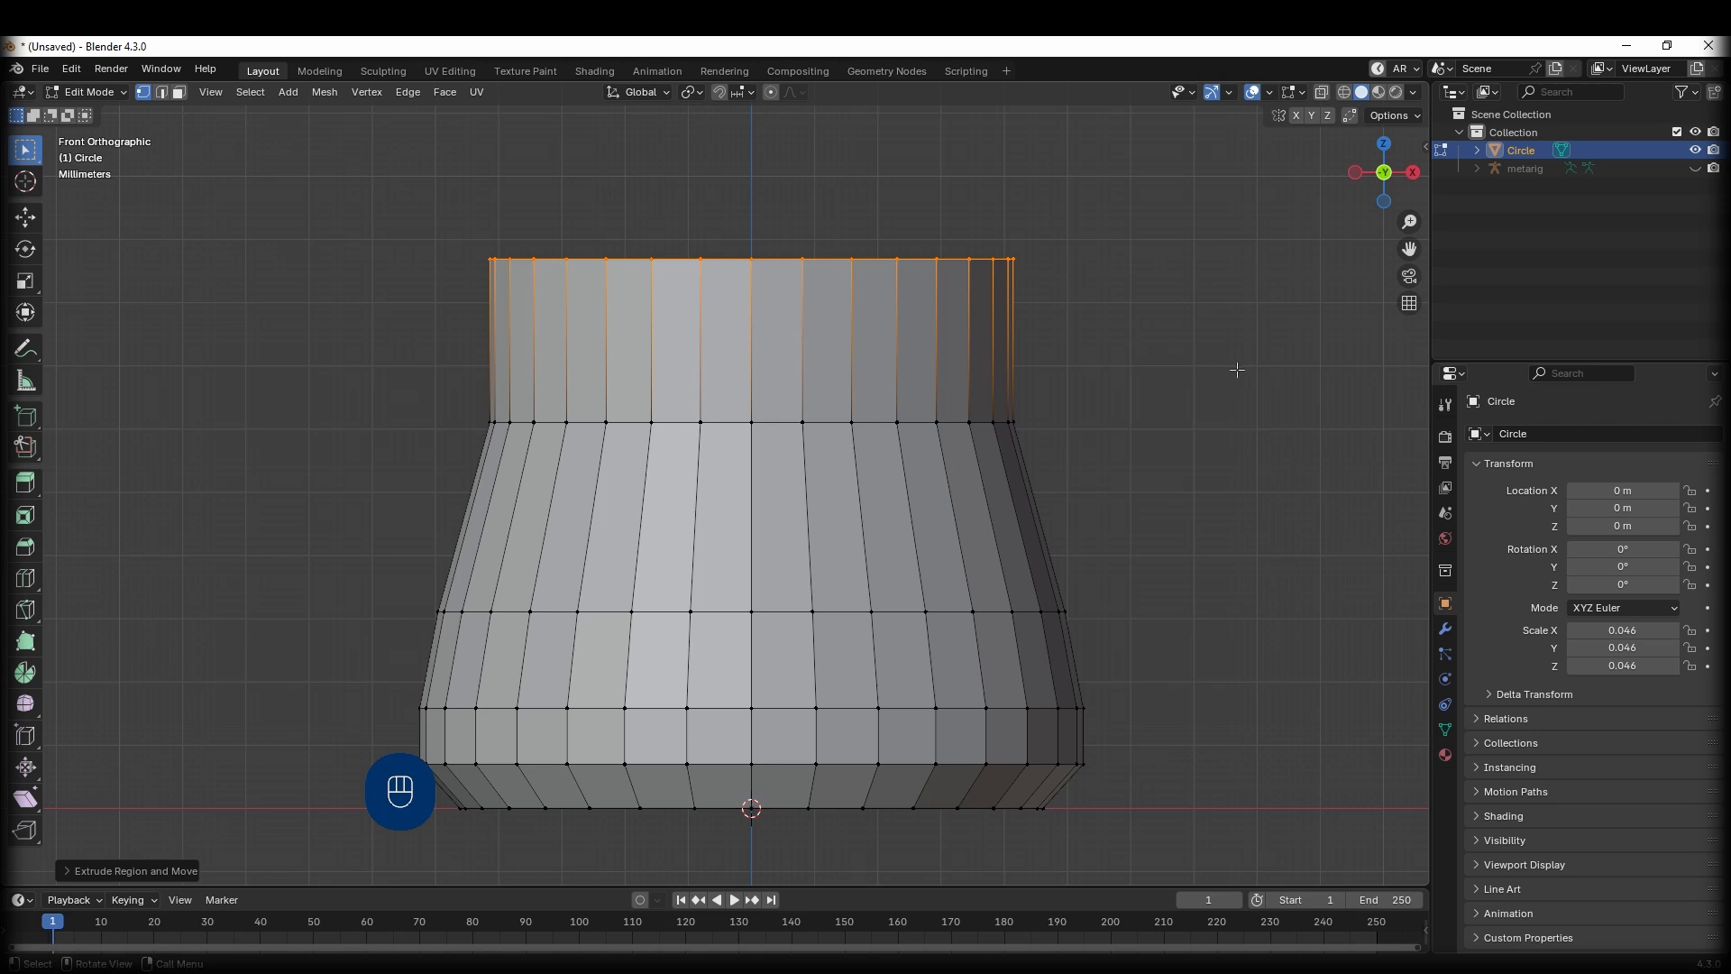
key("s")
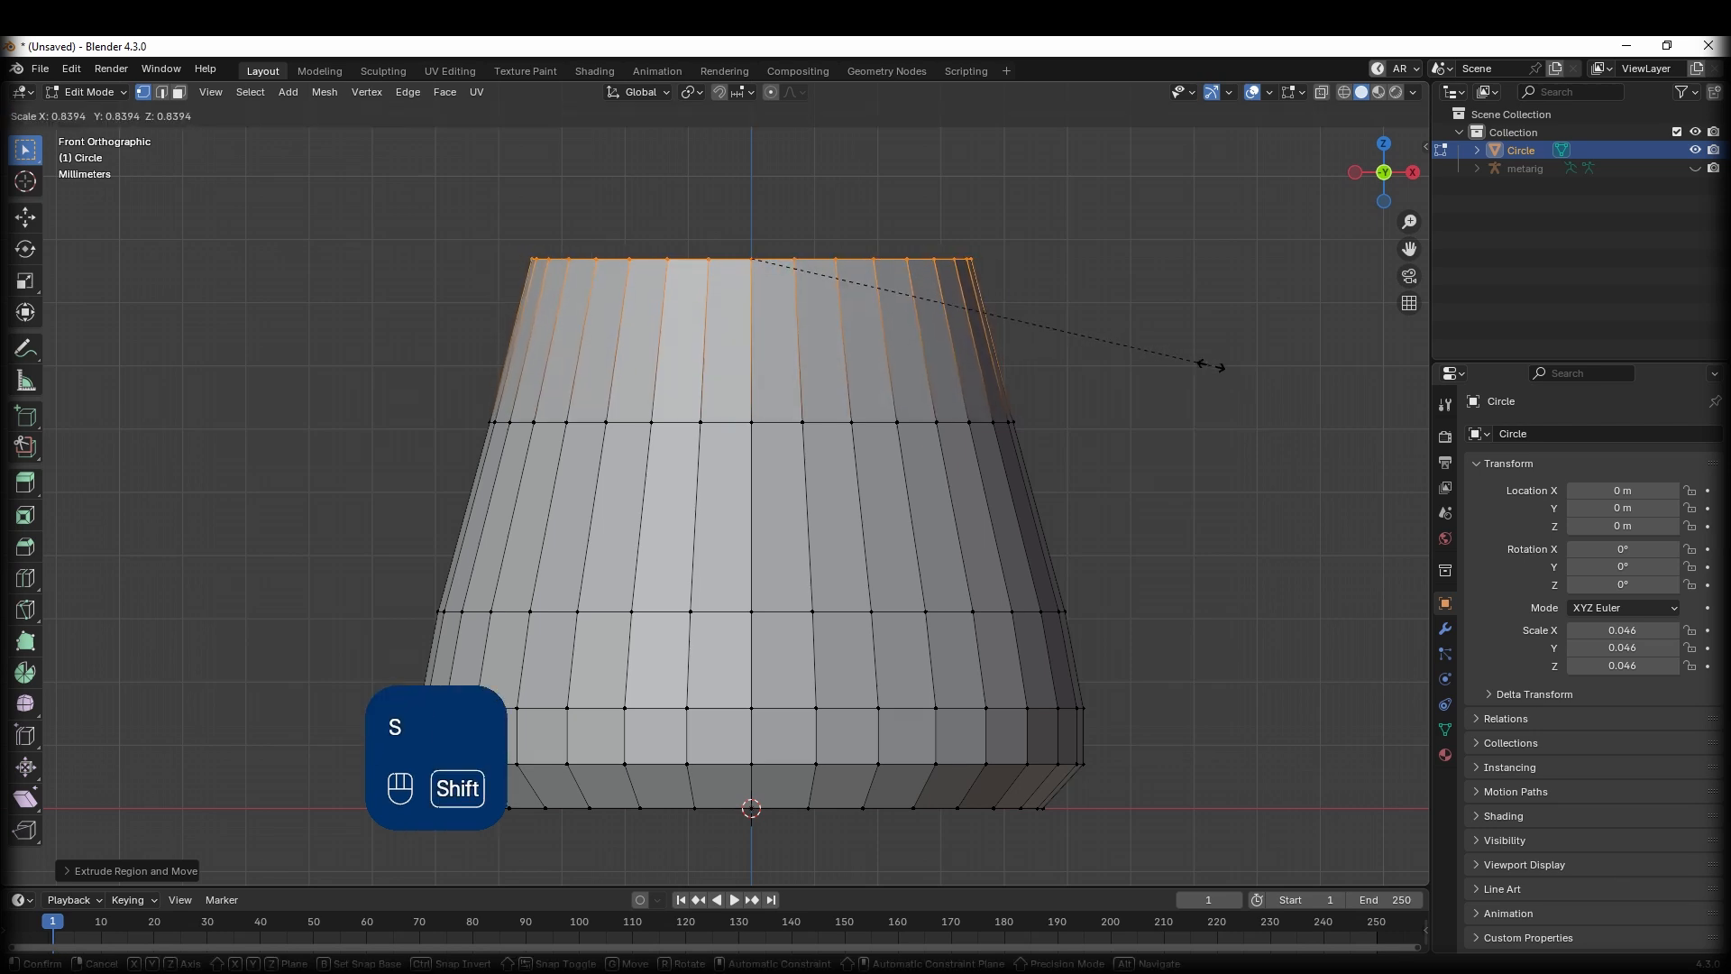
left_click(1211, 366)
Extrude a taller band along Z from the top ring and scale its upper ring to about 0.69.
scroll(879, 451, "down", 4)
middle_click_drag(759, 628, 758, 731, "shift")
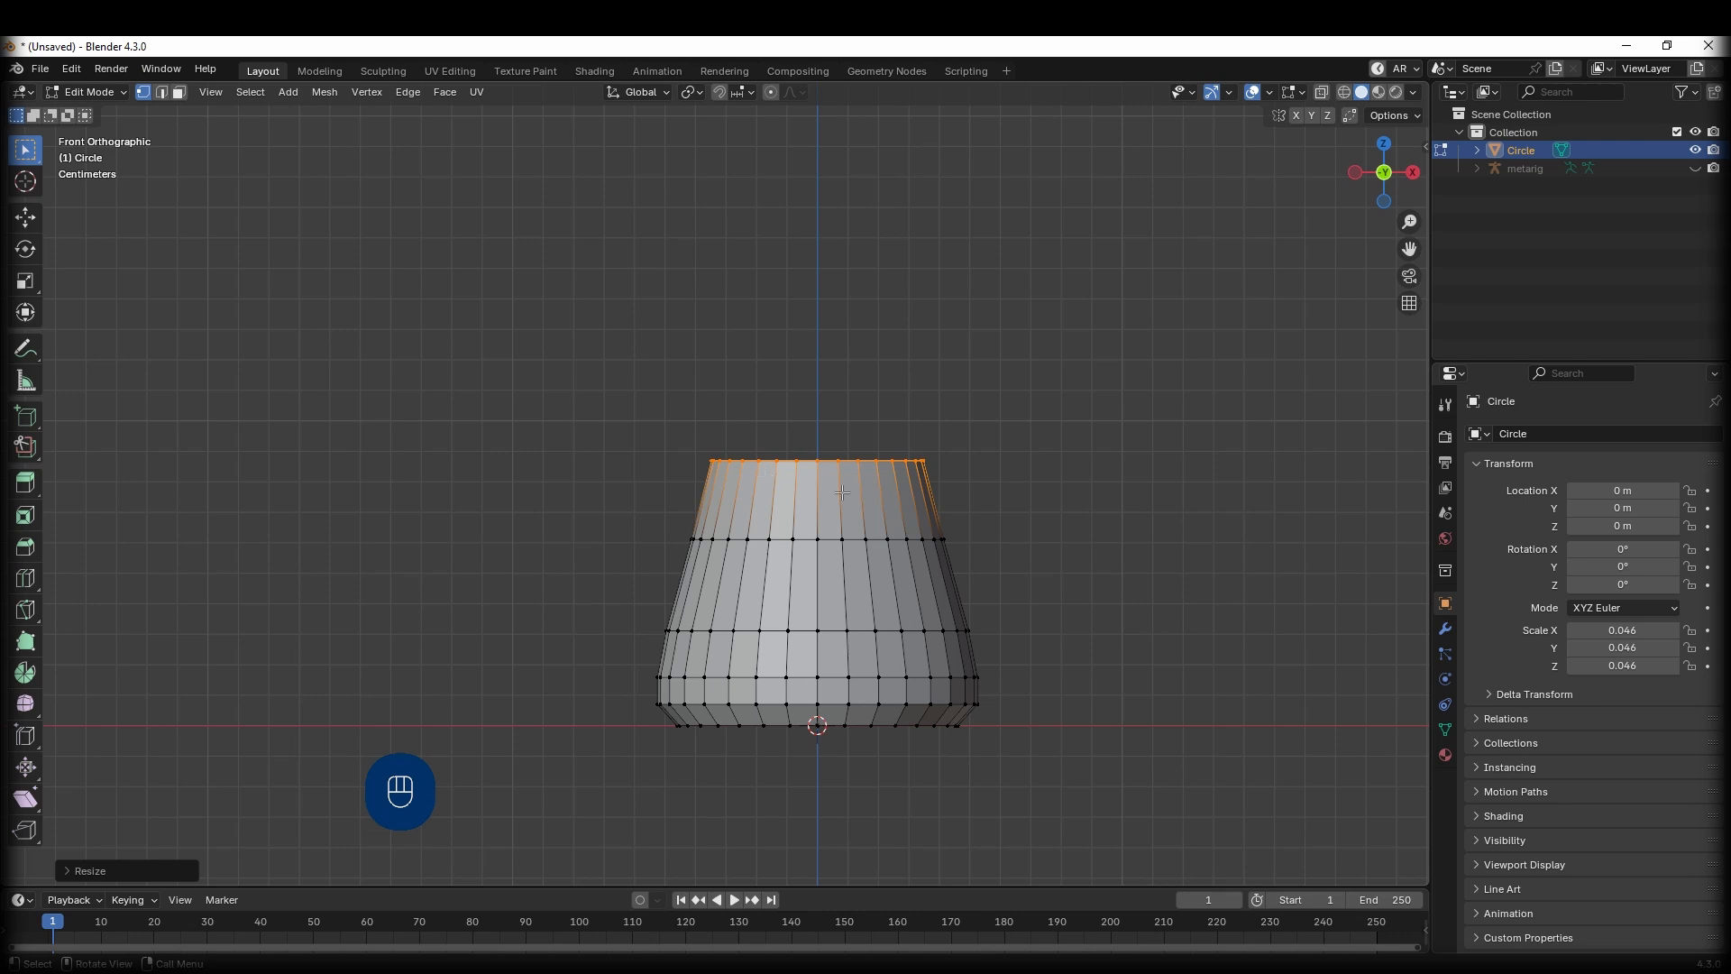
key("e")
key("z")
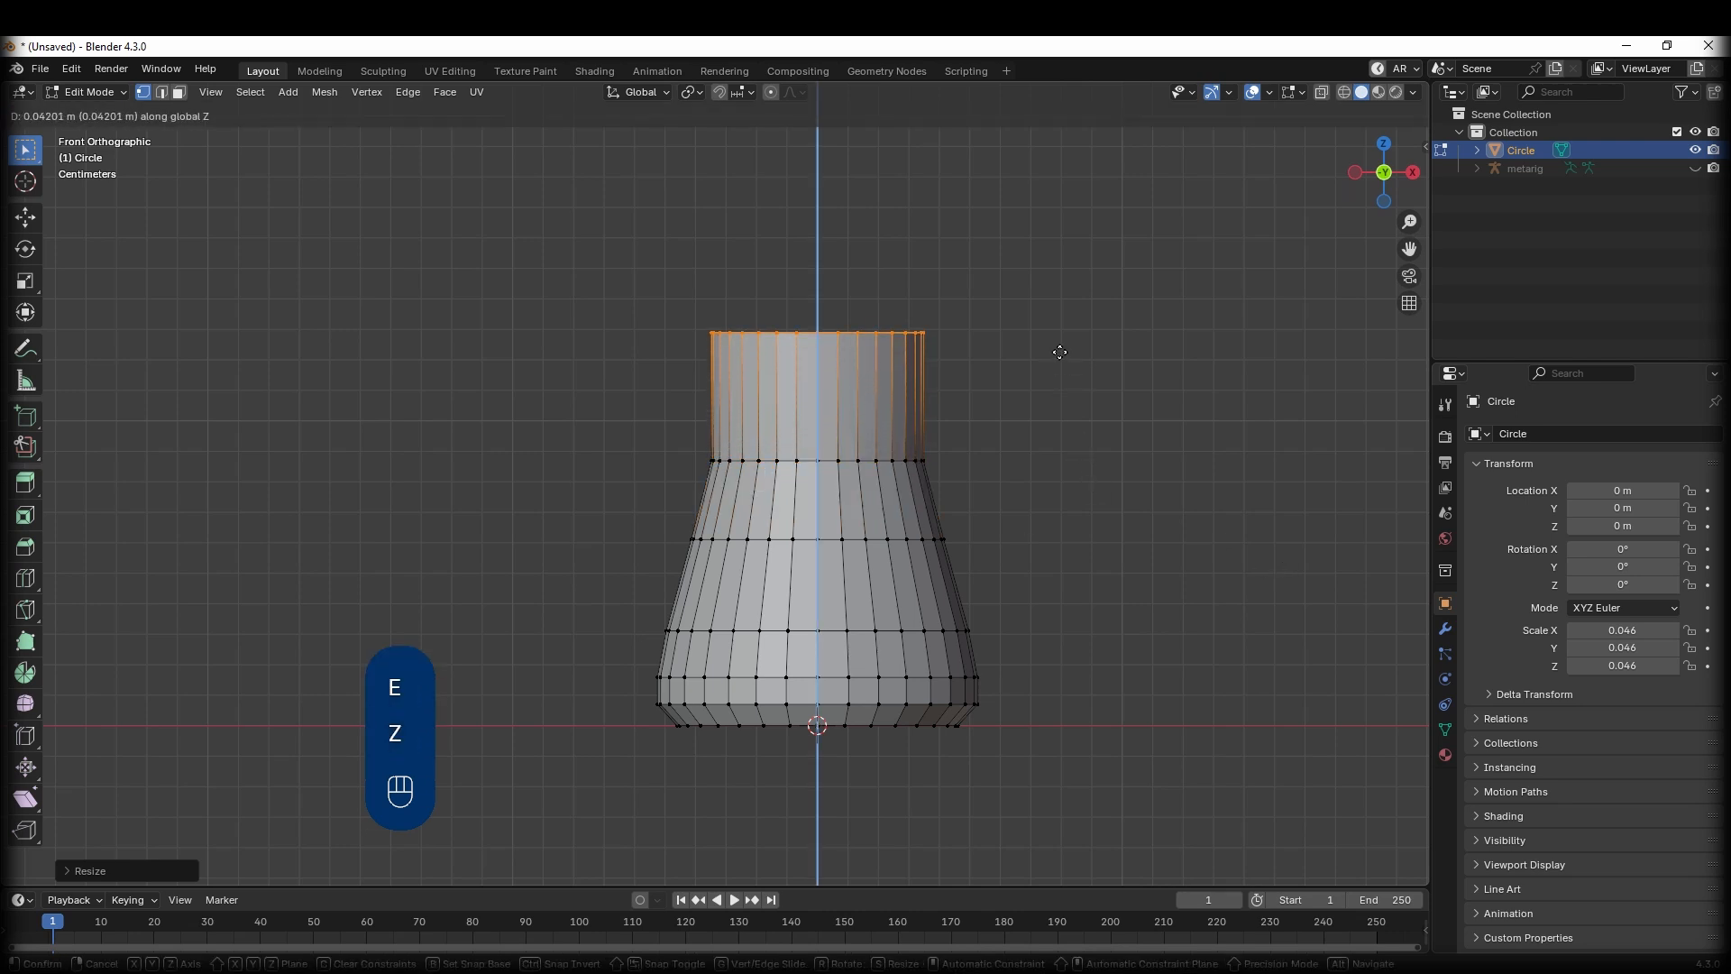
left_click(1063, 326)
key("s")
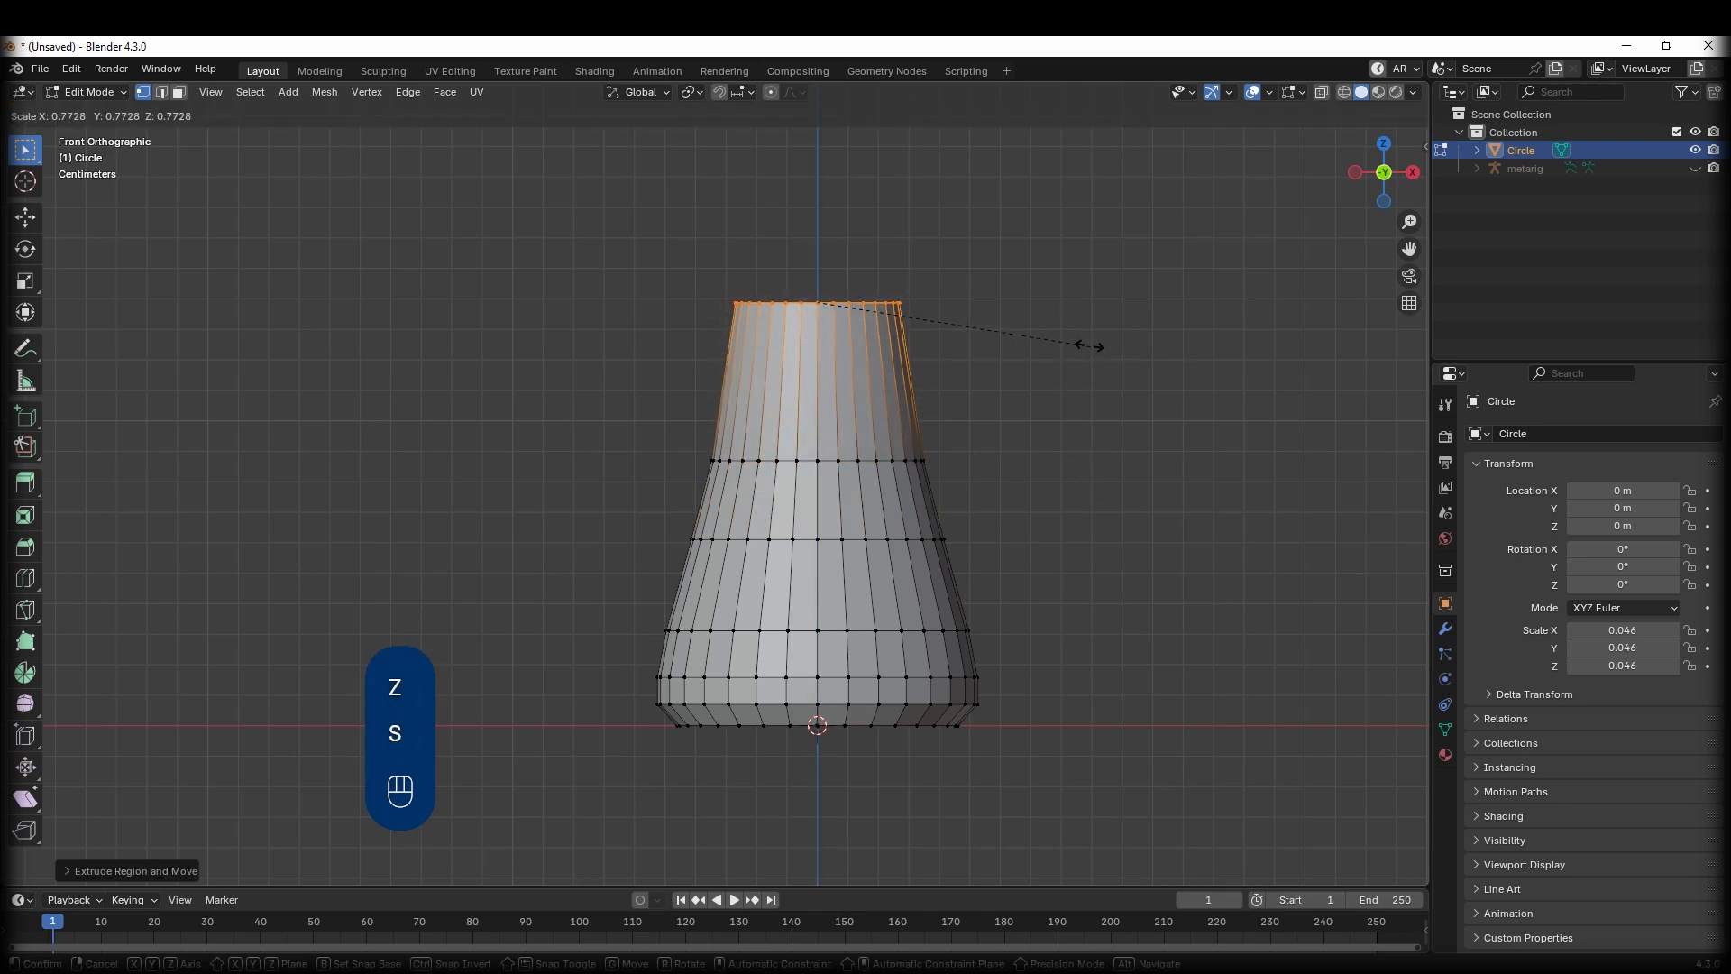
key("shift")
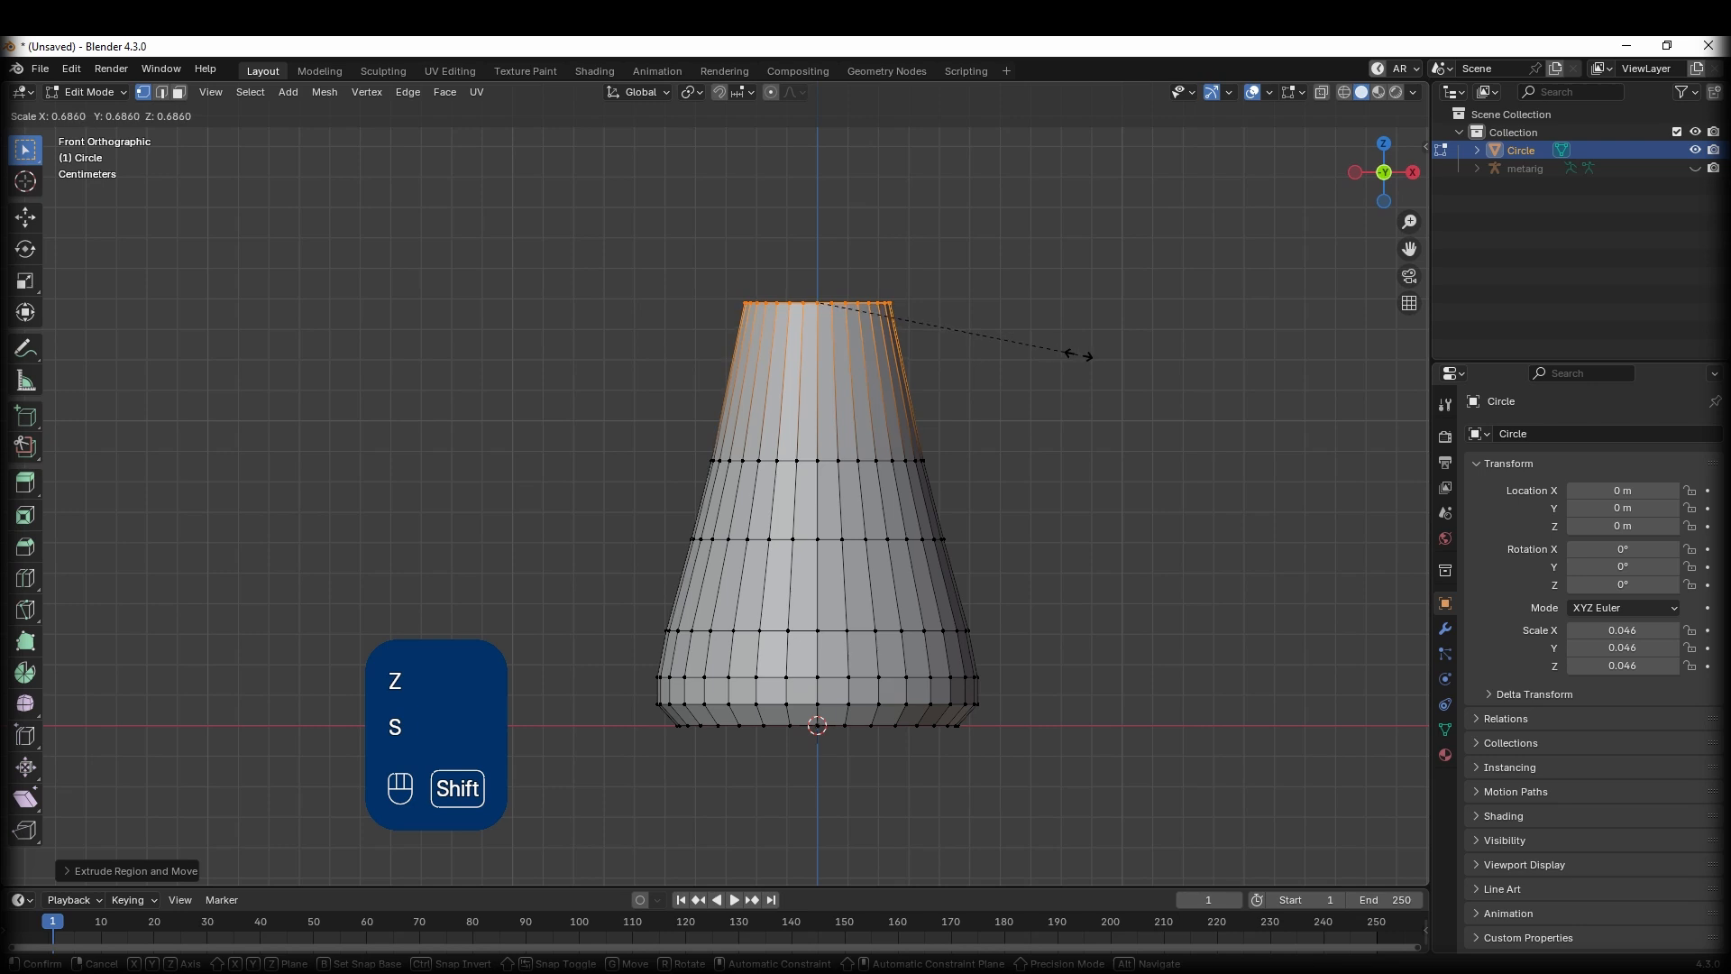
left_click(1077, 355)
Extrude the top ring straight up along Z by about 0.03 m to form a cylindrical neck.
key("e")
key("z")
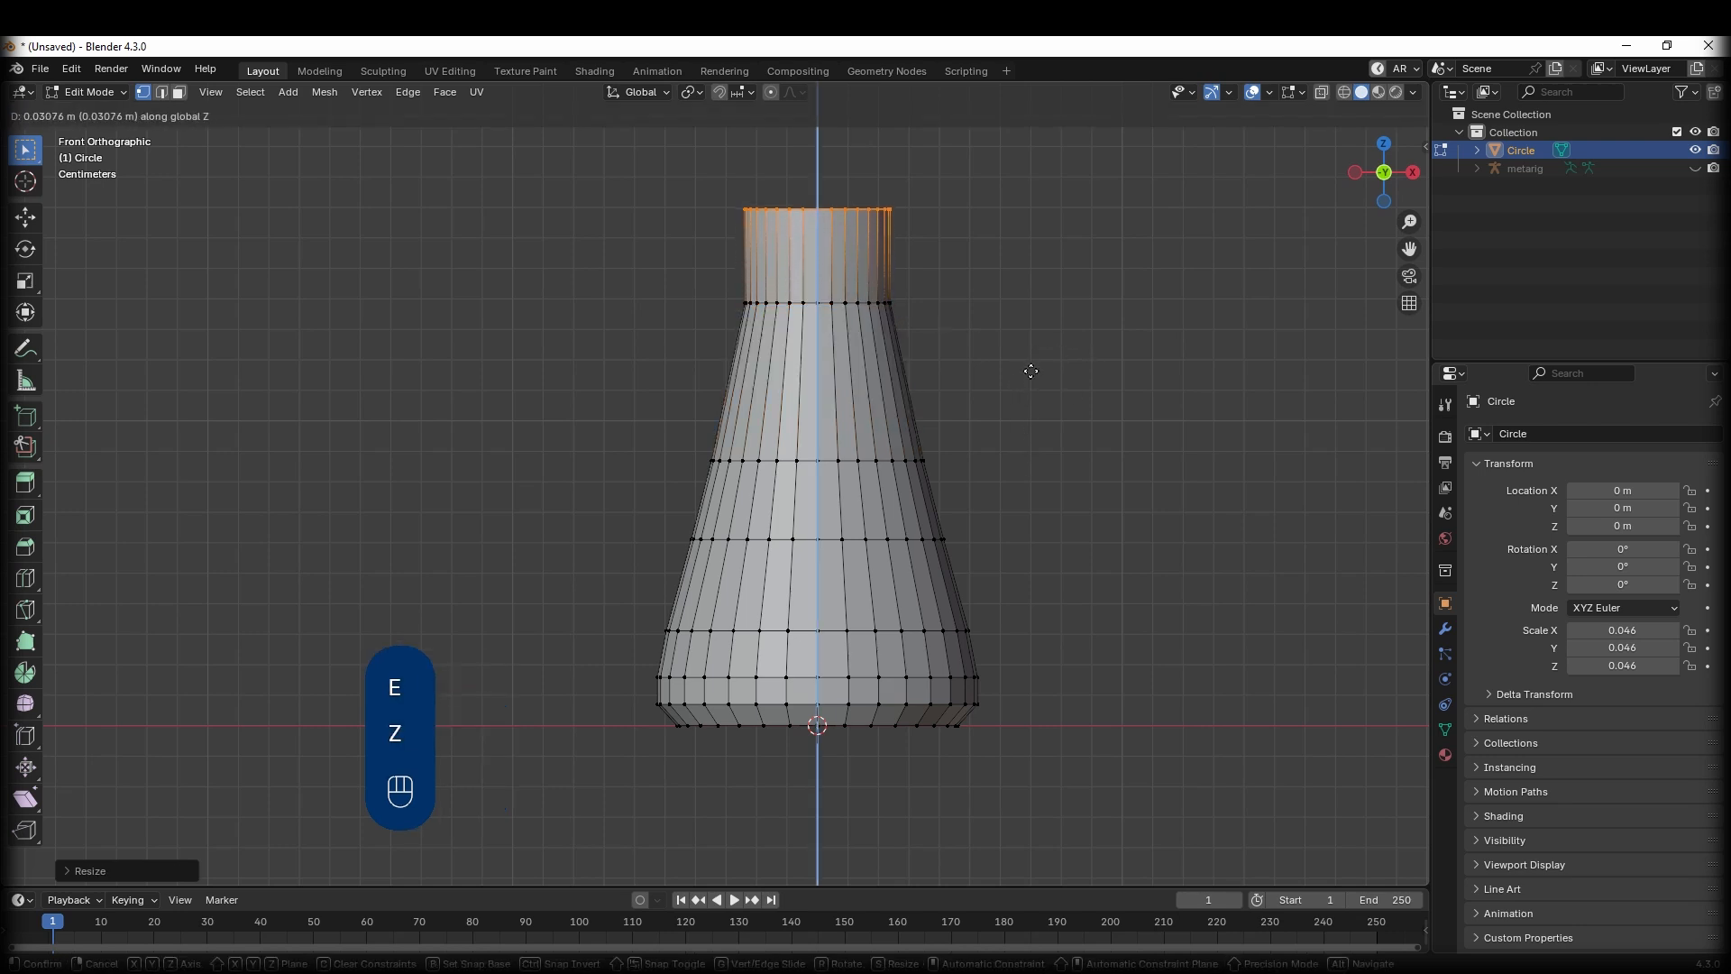
left_click(1029, 370)
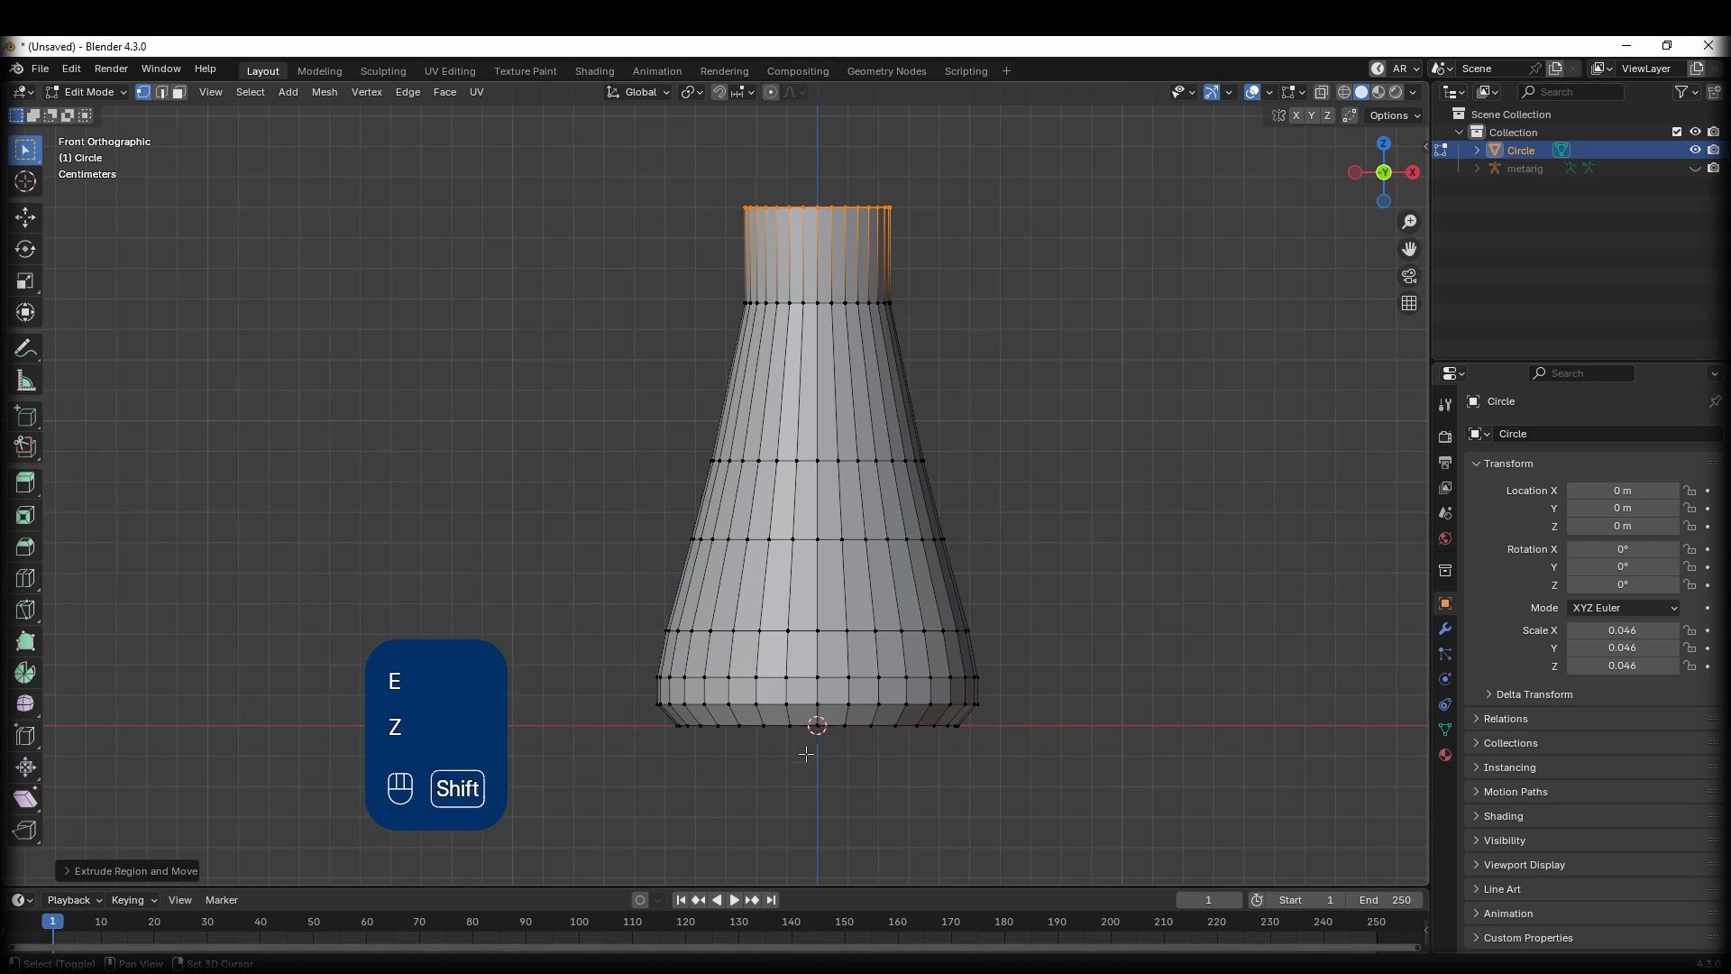
In edge select mode, select the open bottom edge loop and extrude it inward by scaling the new ring toward the centre.
middle_click_drag(807, 741, 774, 508, "shift")
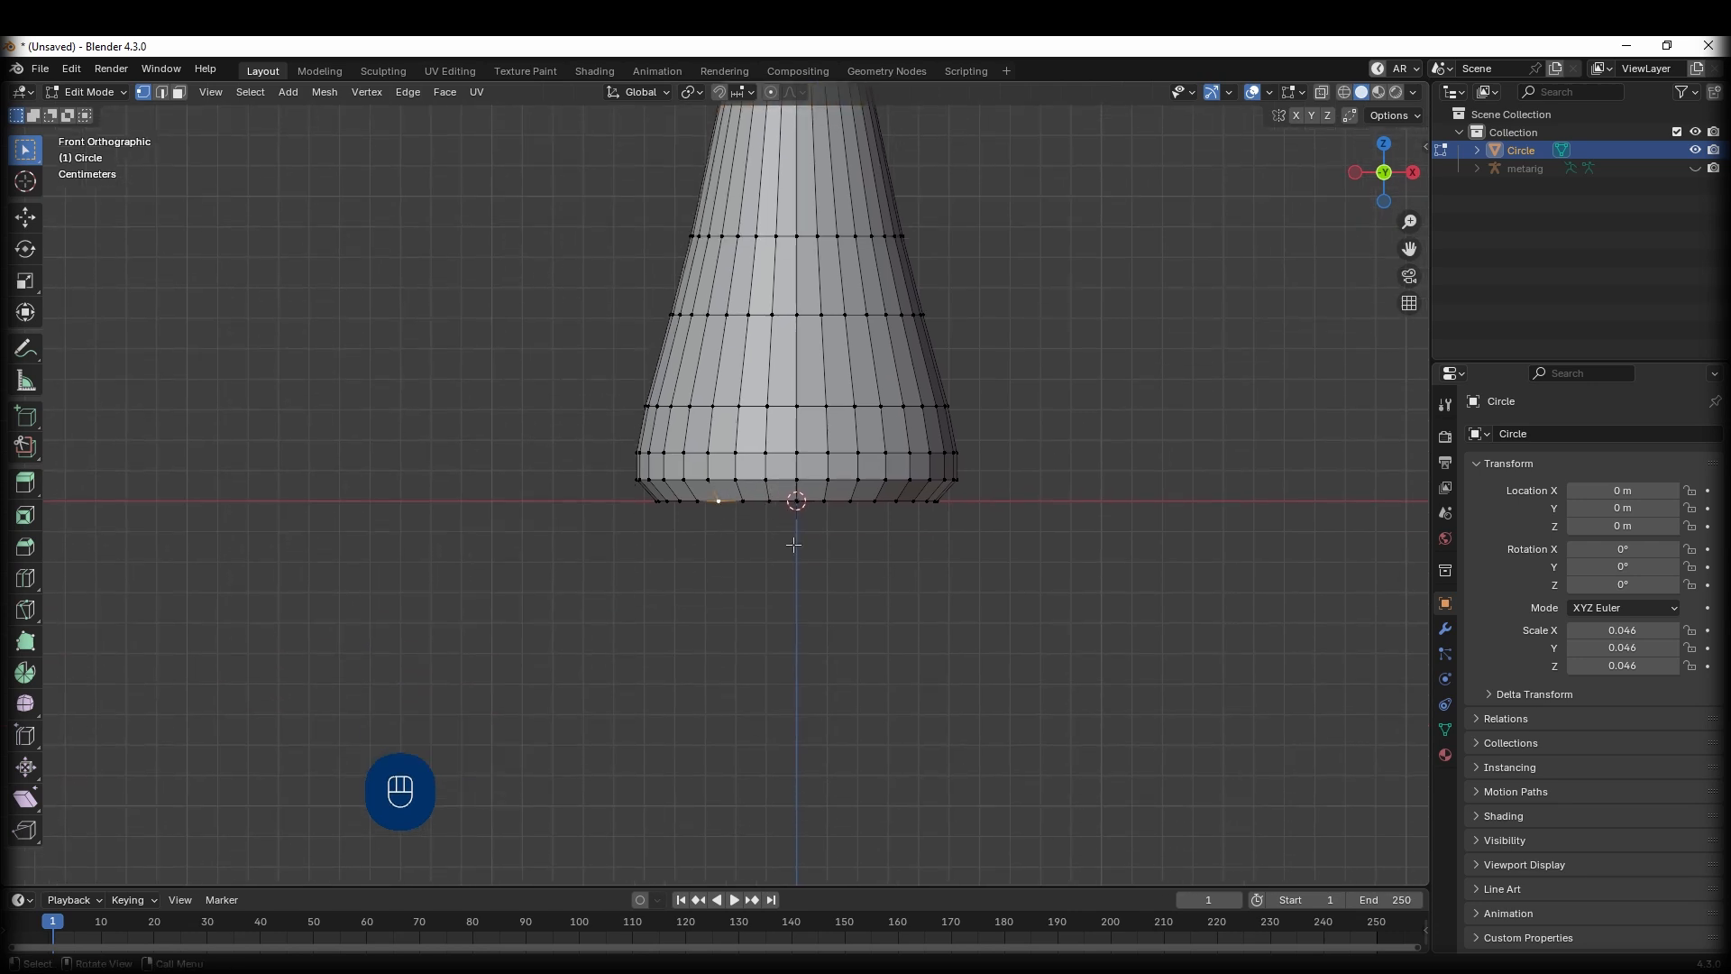
key("2")
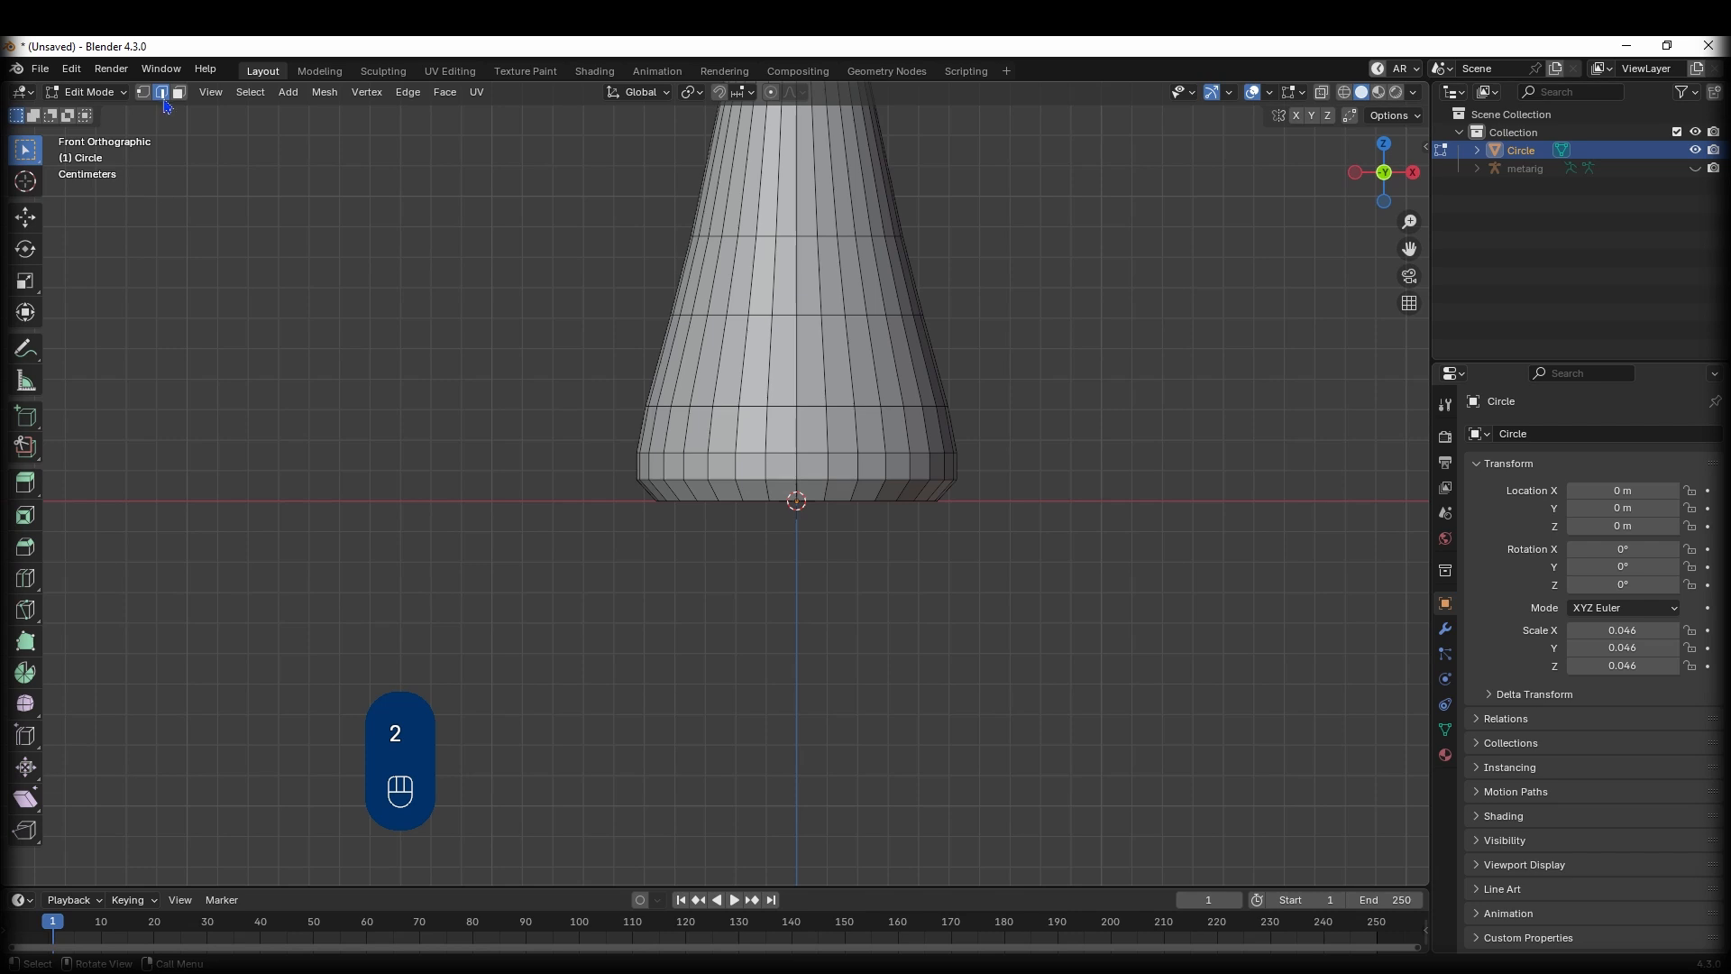
left_click(734, 501, "alt")
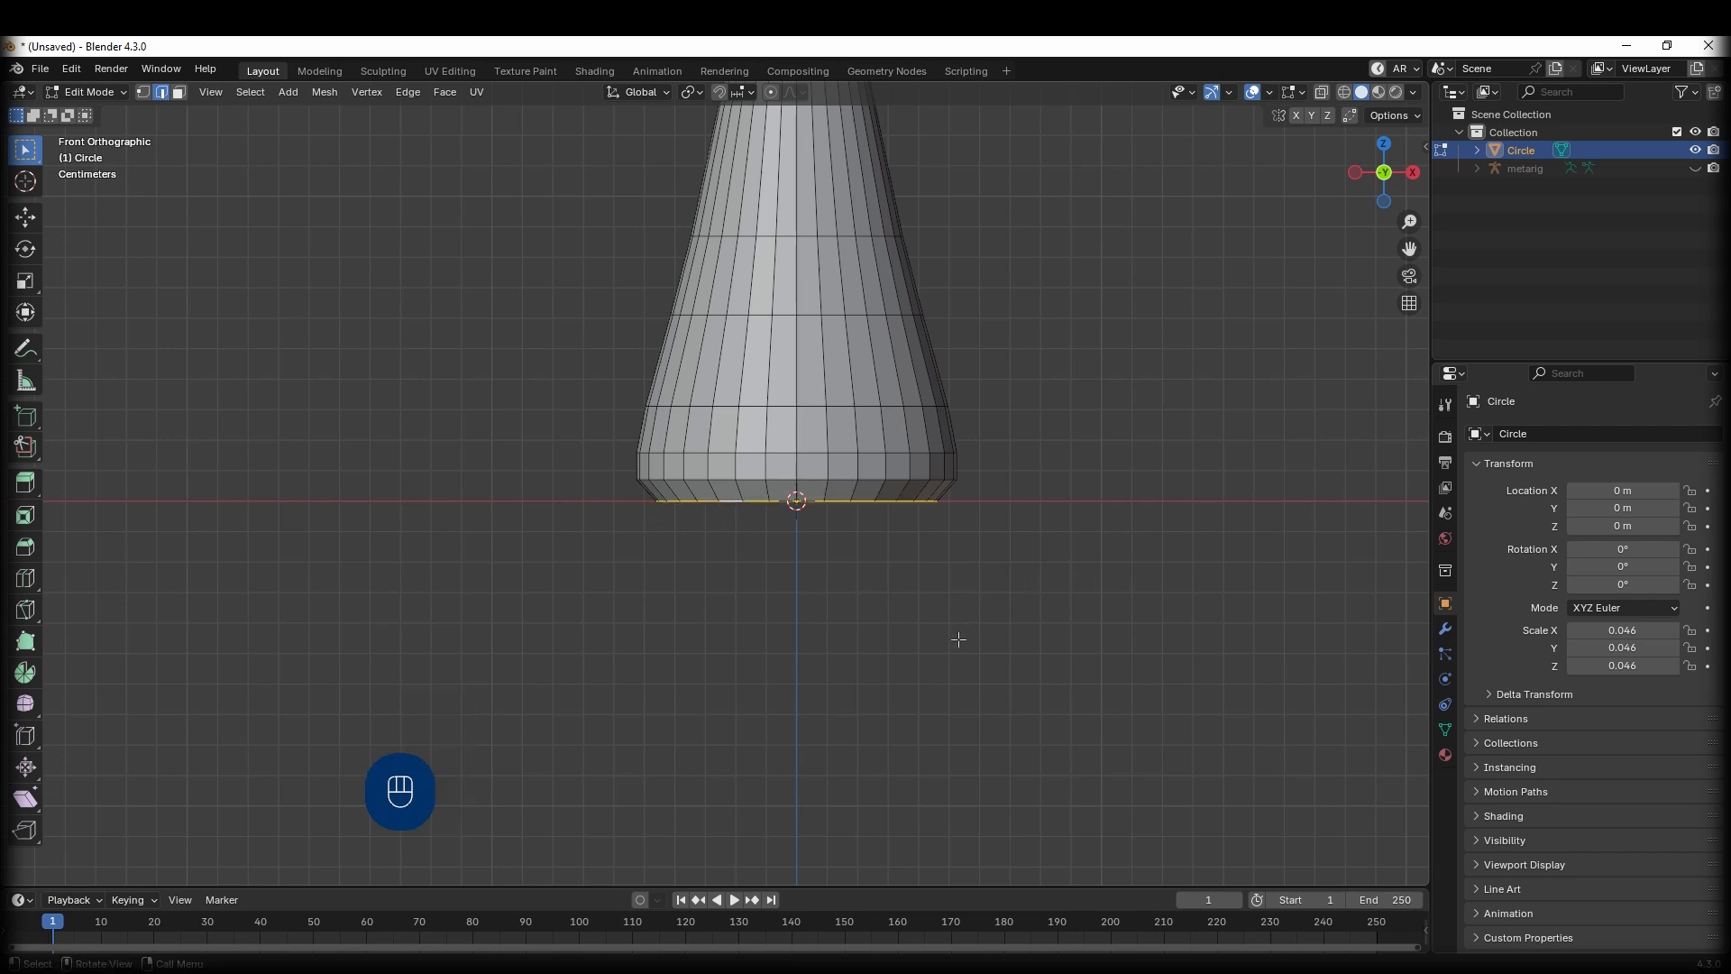
middle_click_drag(954, 618, 912, 558)
key("e")
key("s")
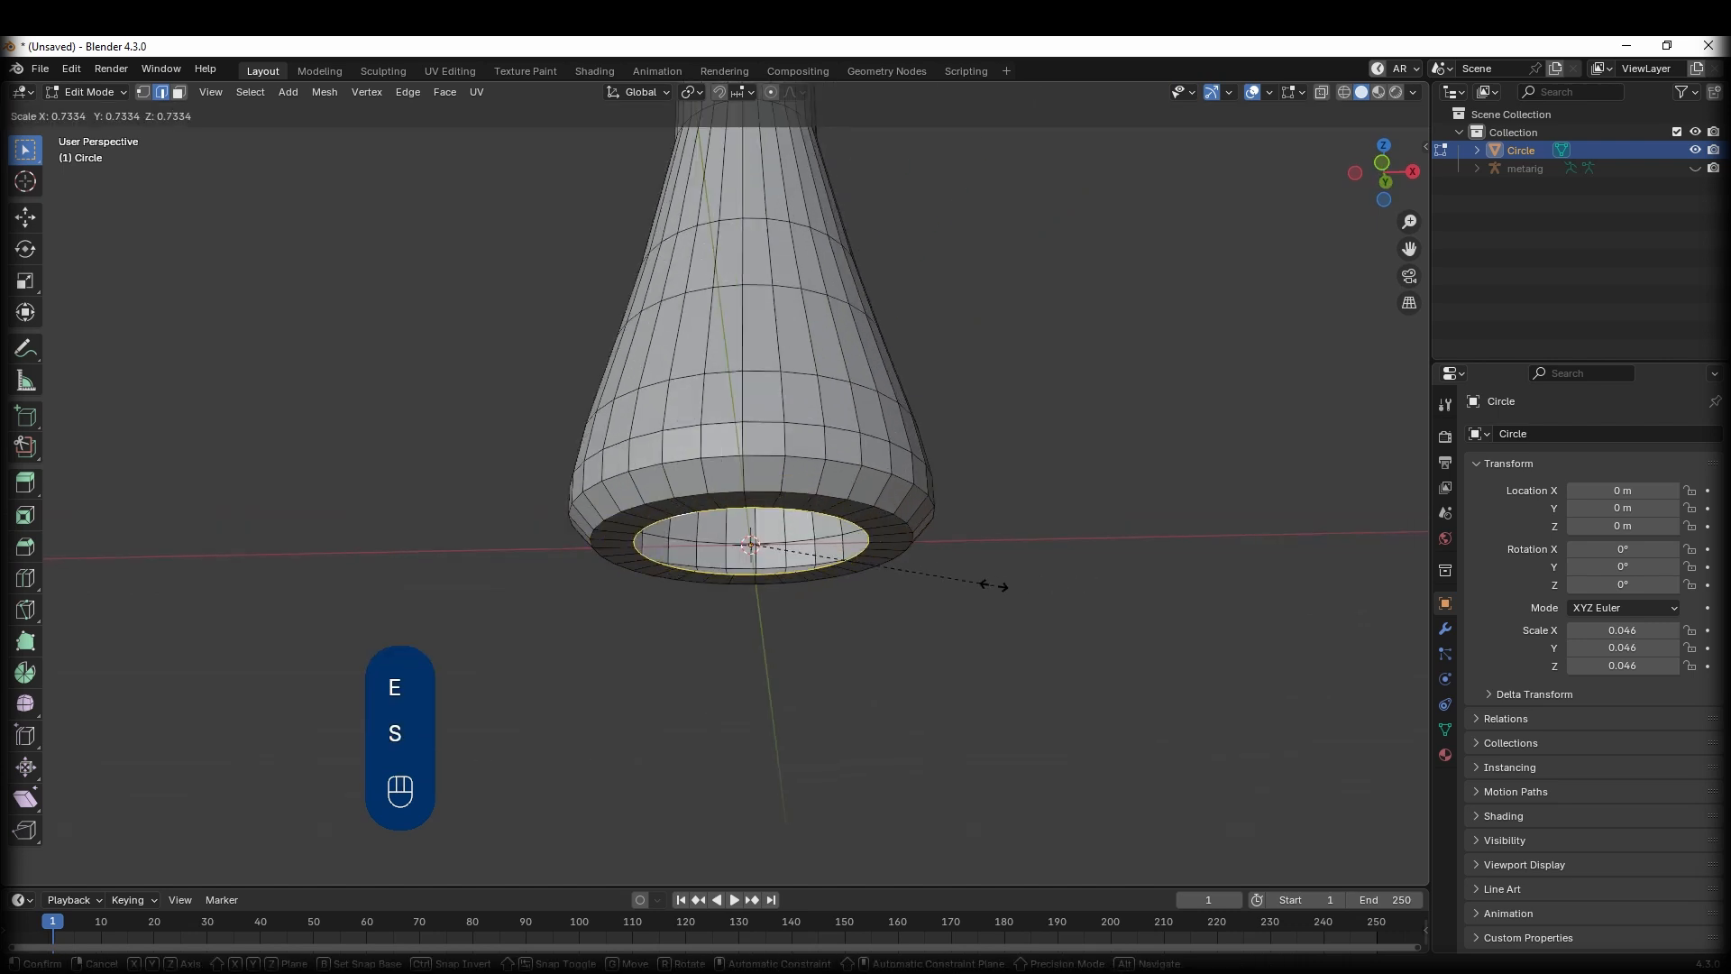
left_click(906, 587)
Merge the inner bottom ring's vertices at center to close the base.
key("1")
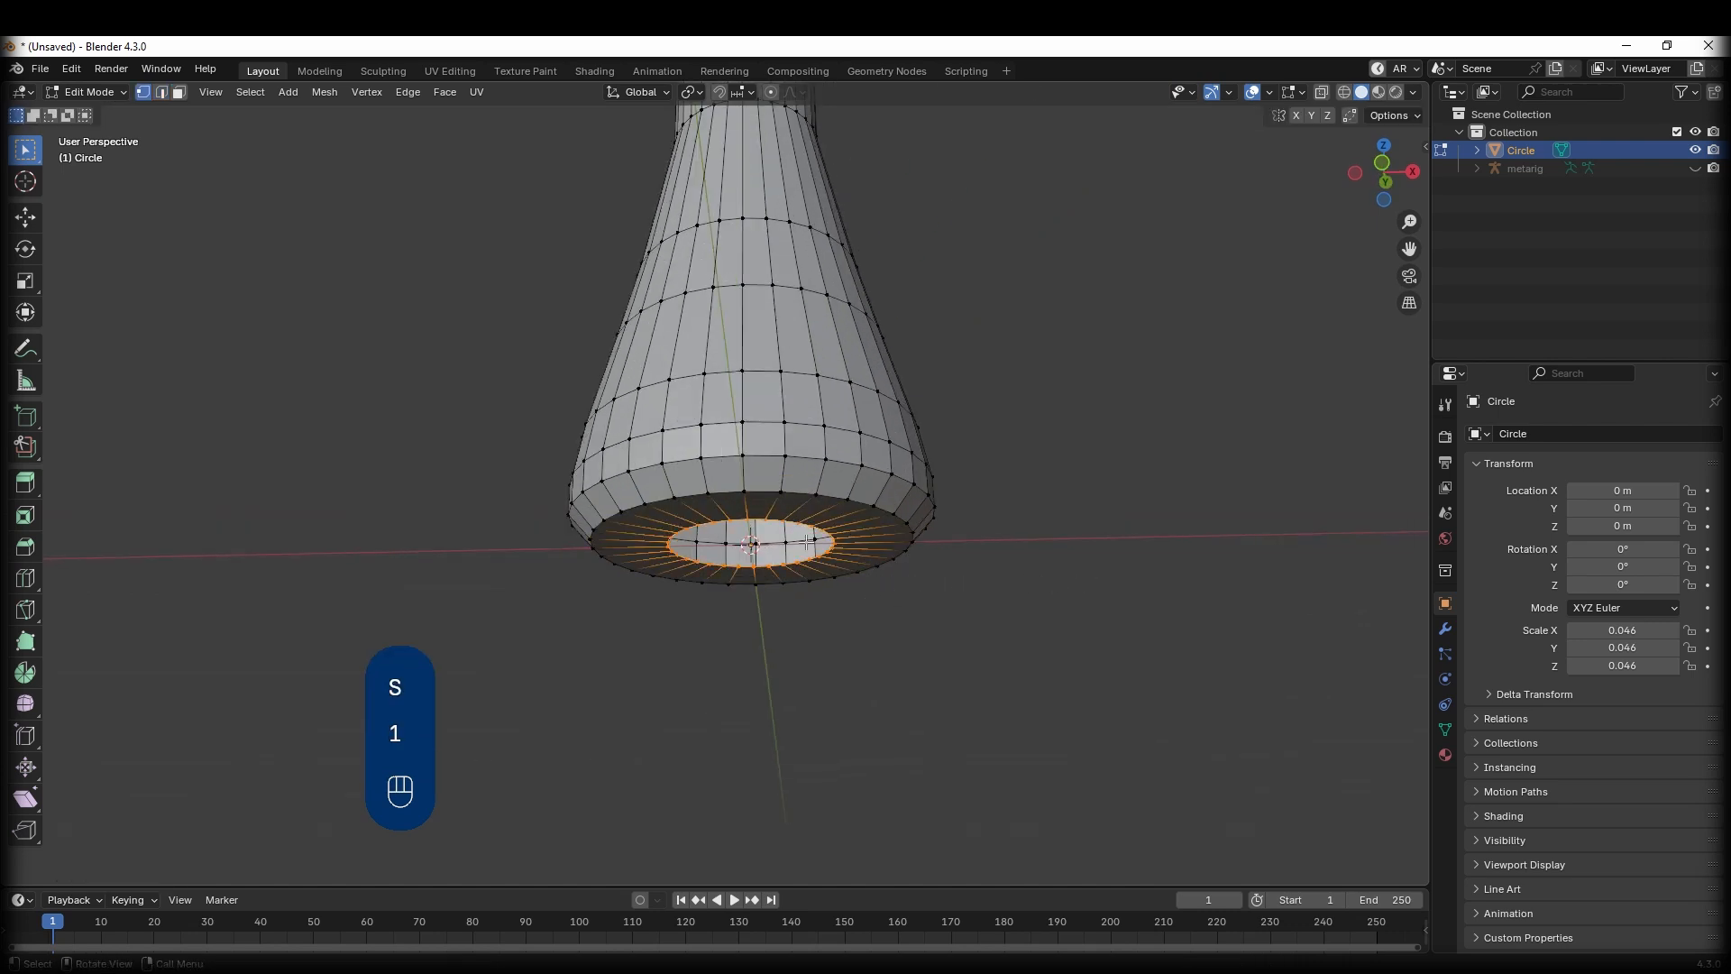
right_click(792, 523)
mouse_move(777, 880)
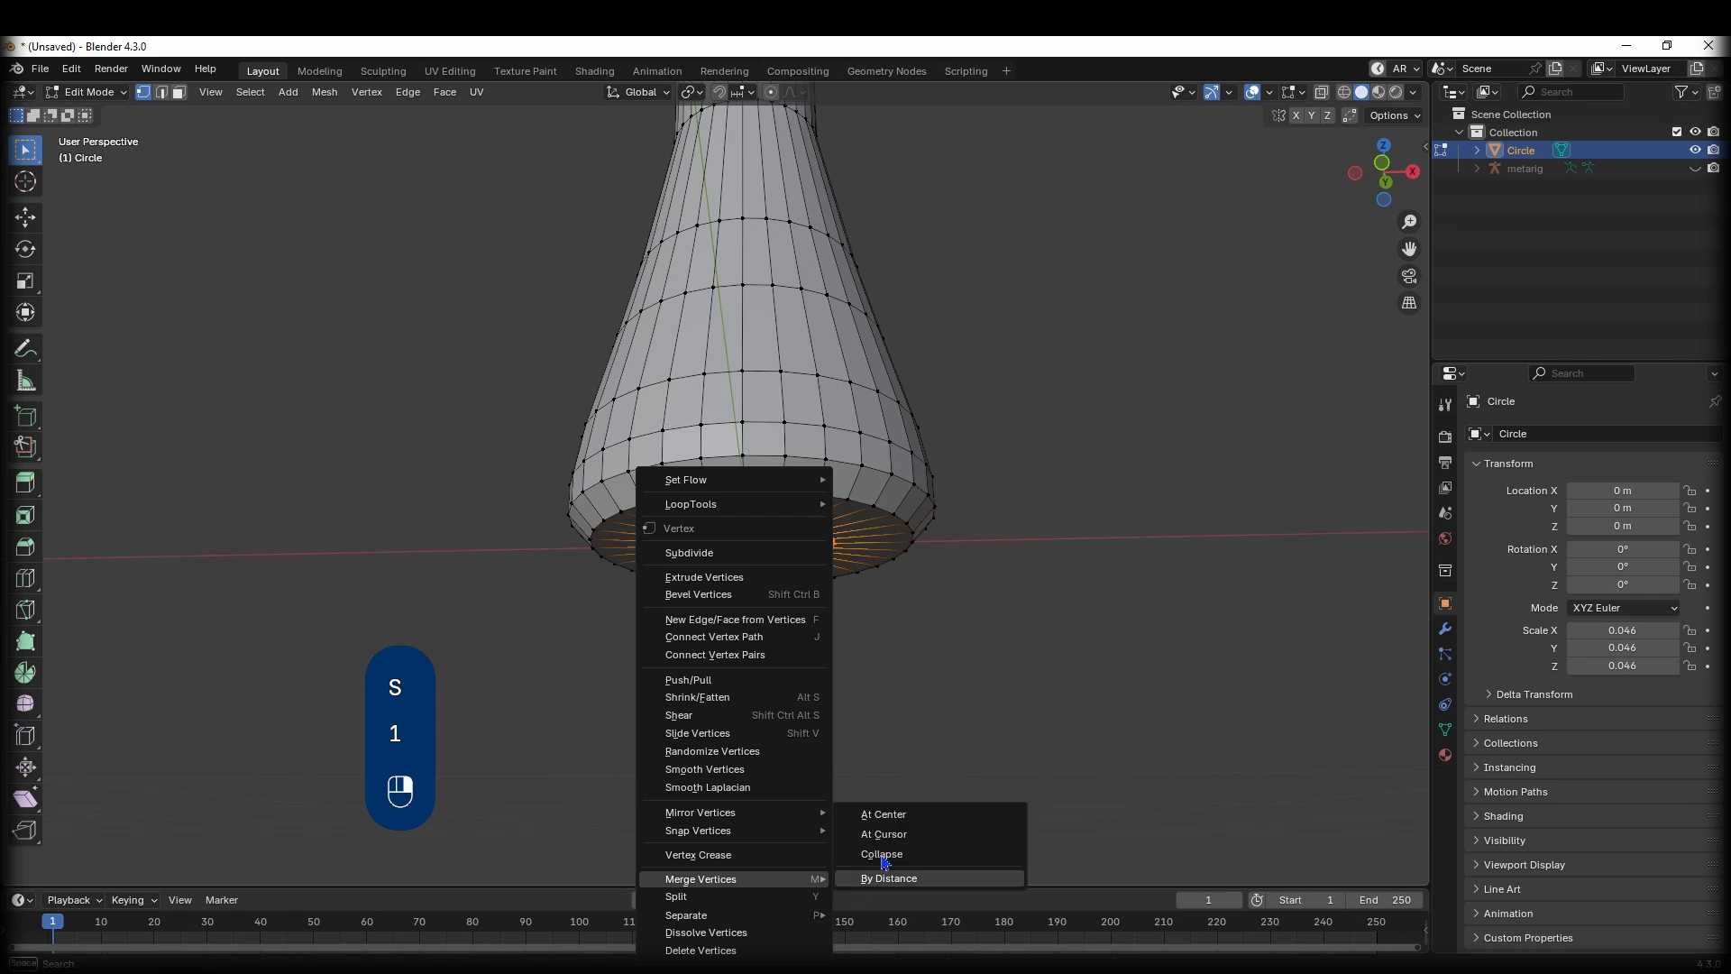
left_click(895, 816)
Select the outer edge loop of the base and try to bevel it.
key("2")
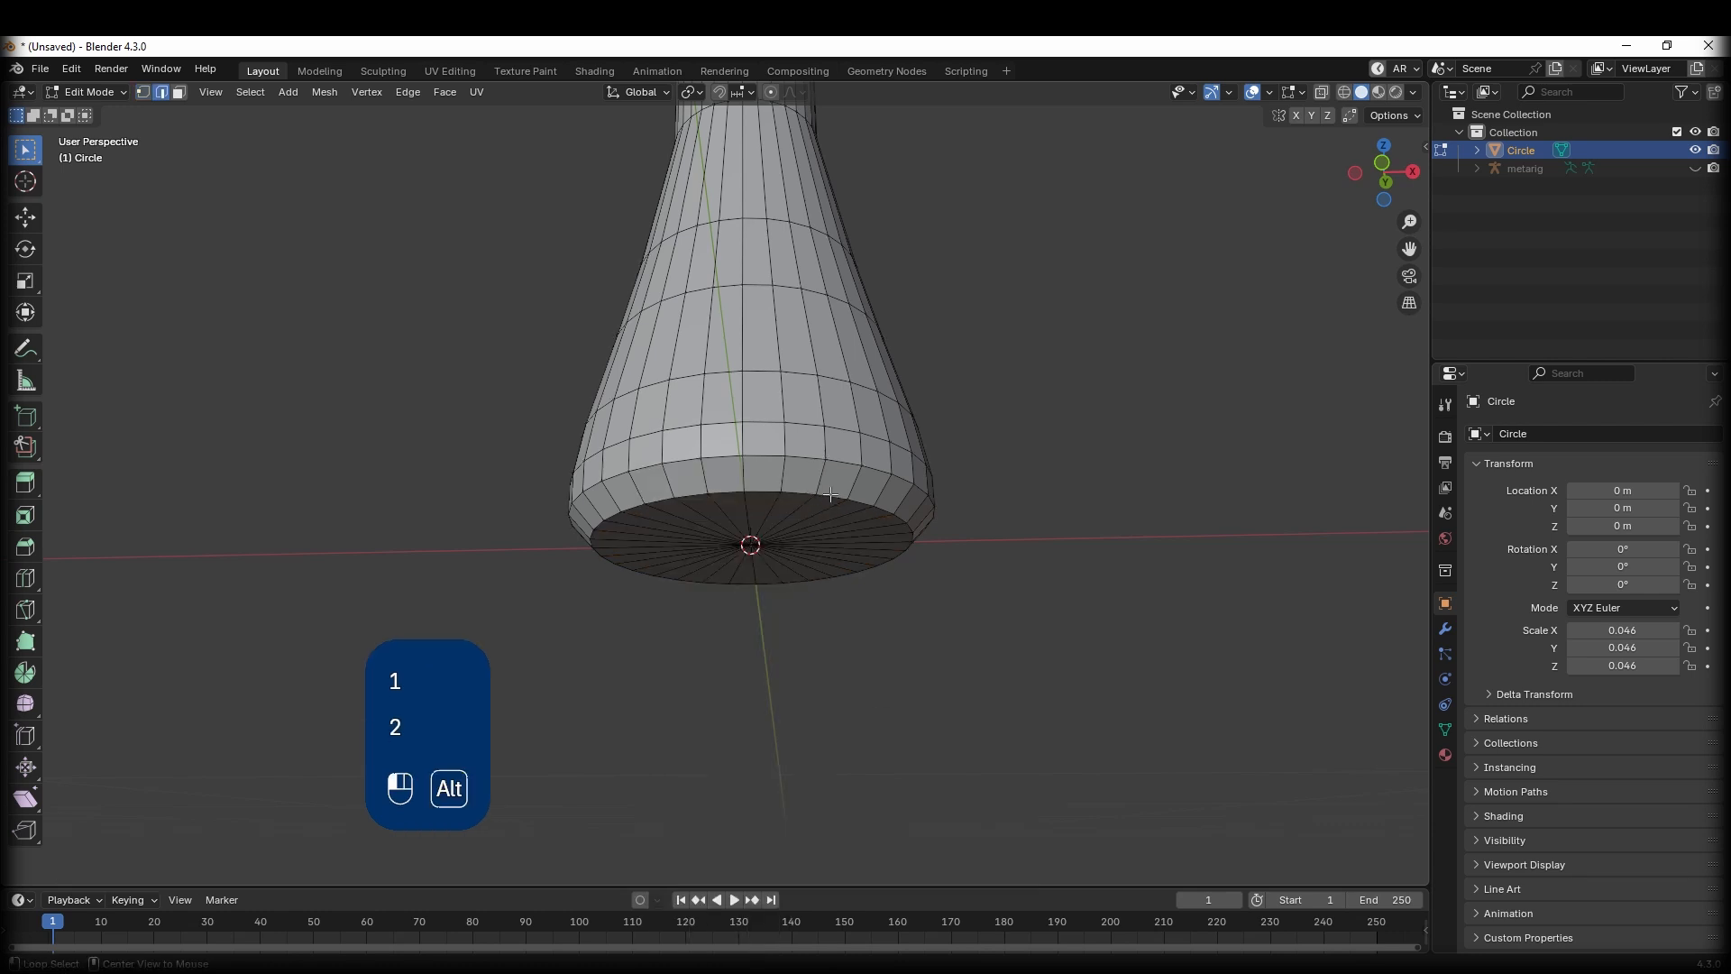
left_click(787, 509, "alt")
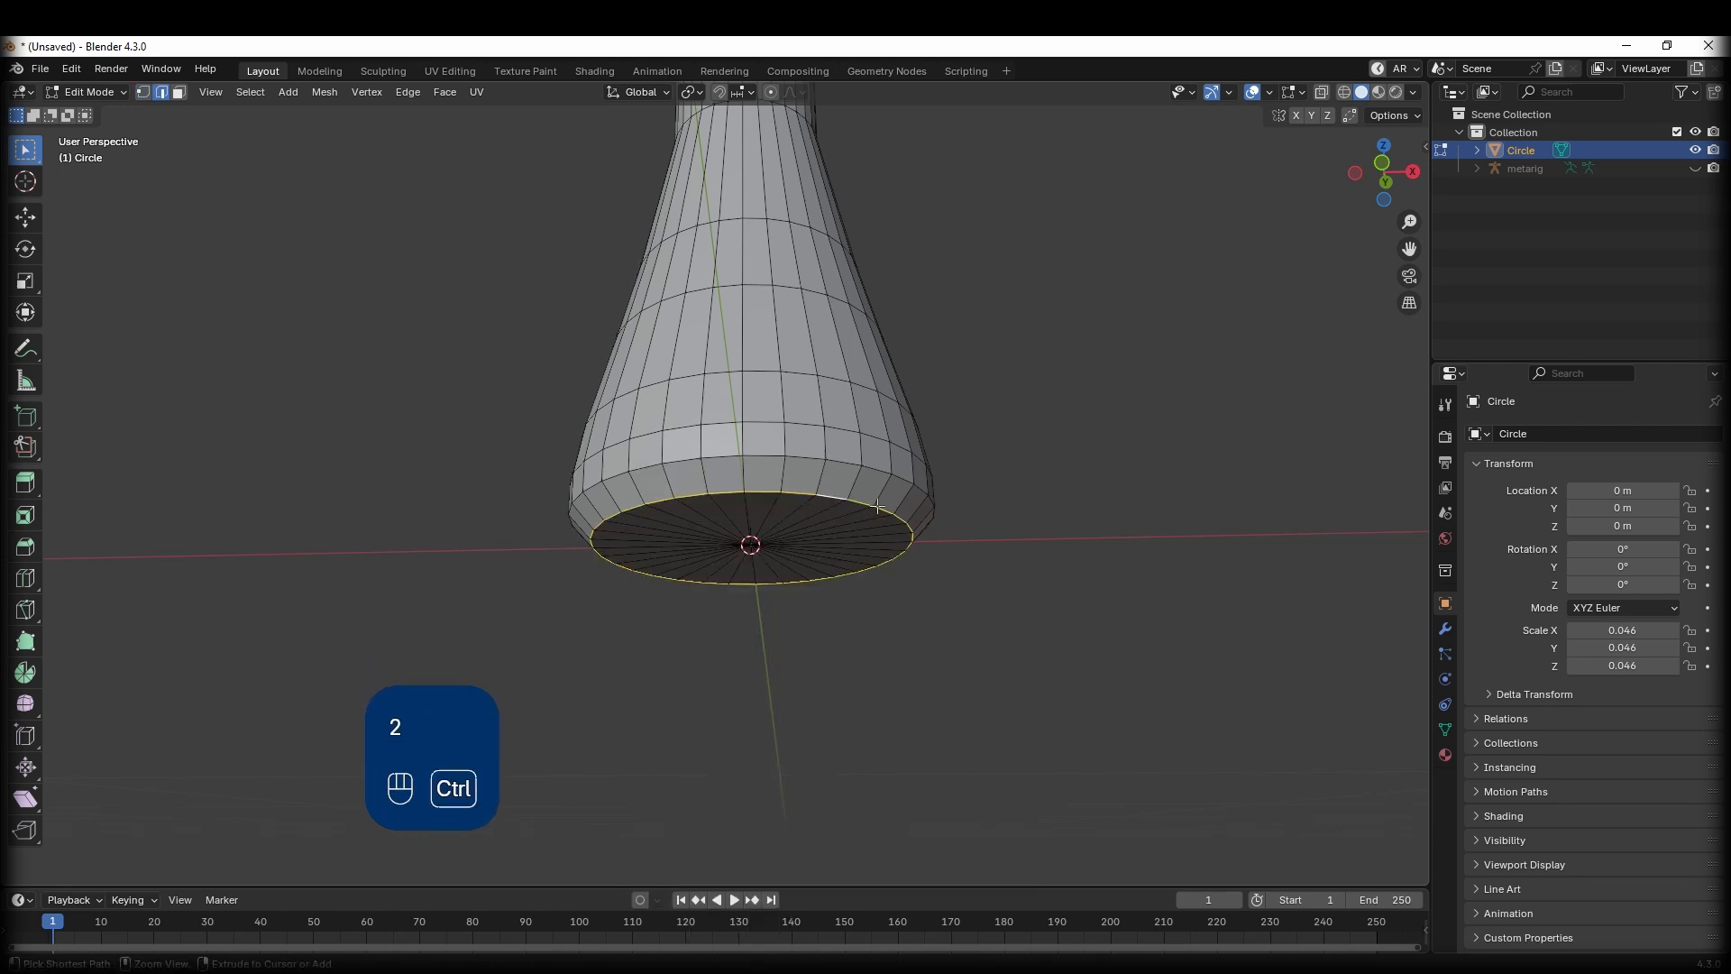
key("ctrl+b")
left_click(793, 500)
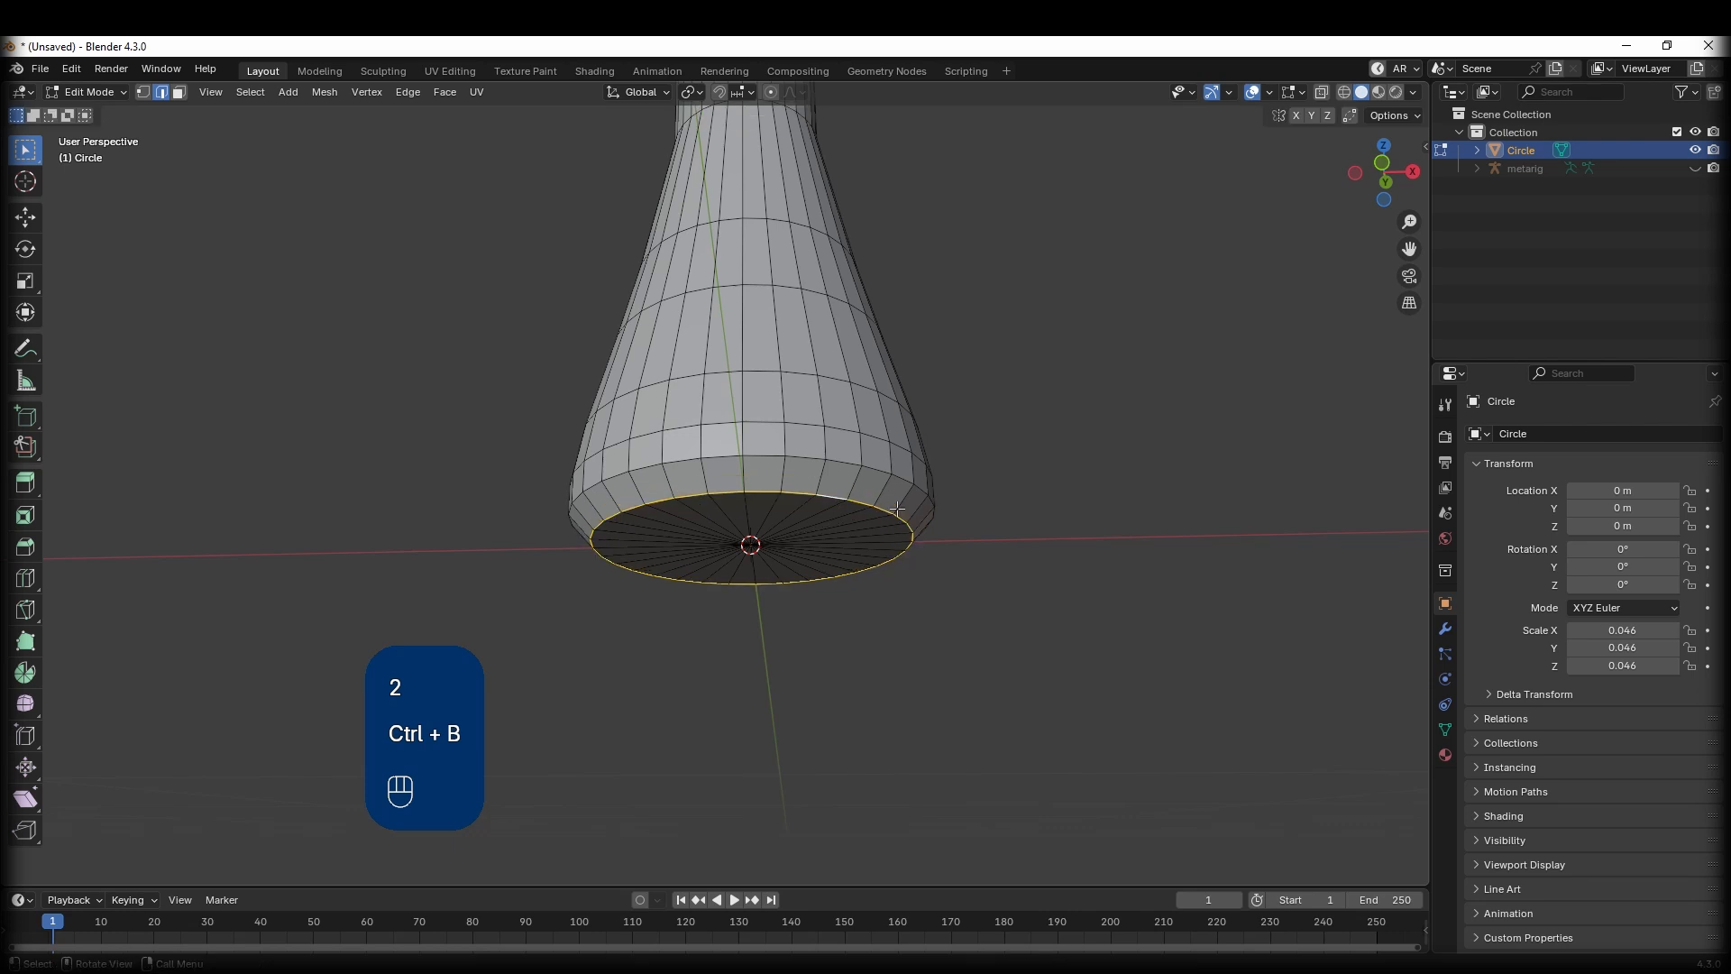
In Object Mode, apply the object's rotation and scale, and return to Edit Mode.
key("Tab")
key("ctrl+a")
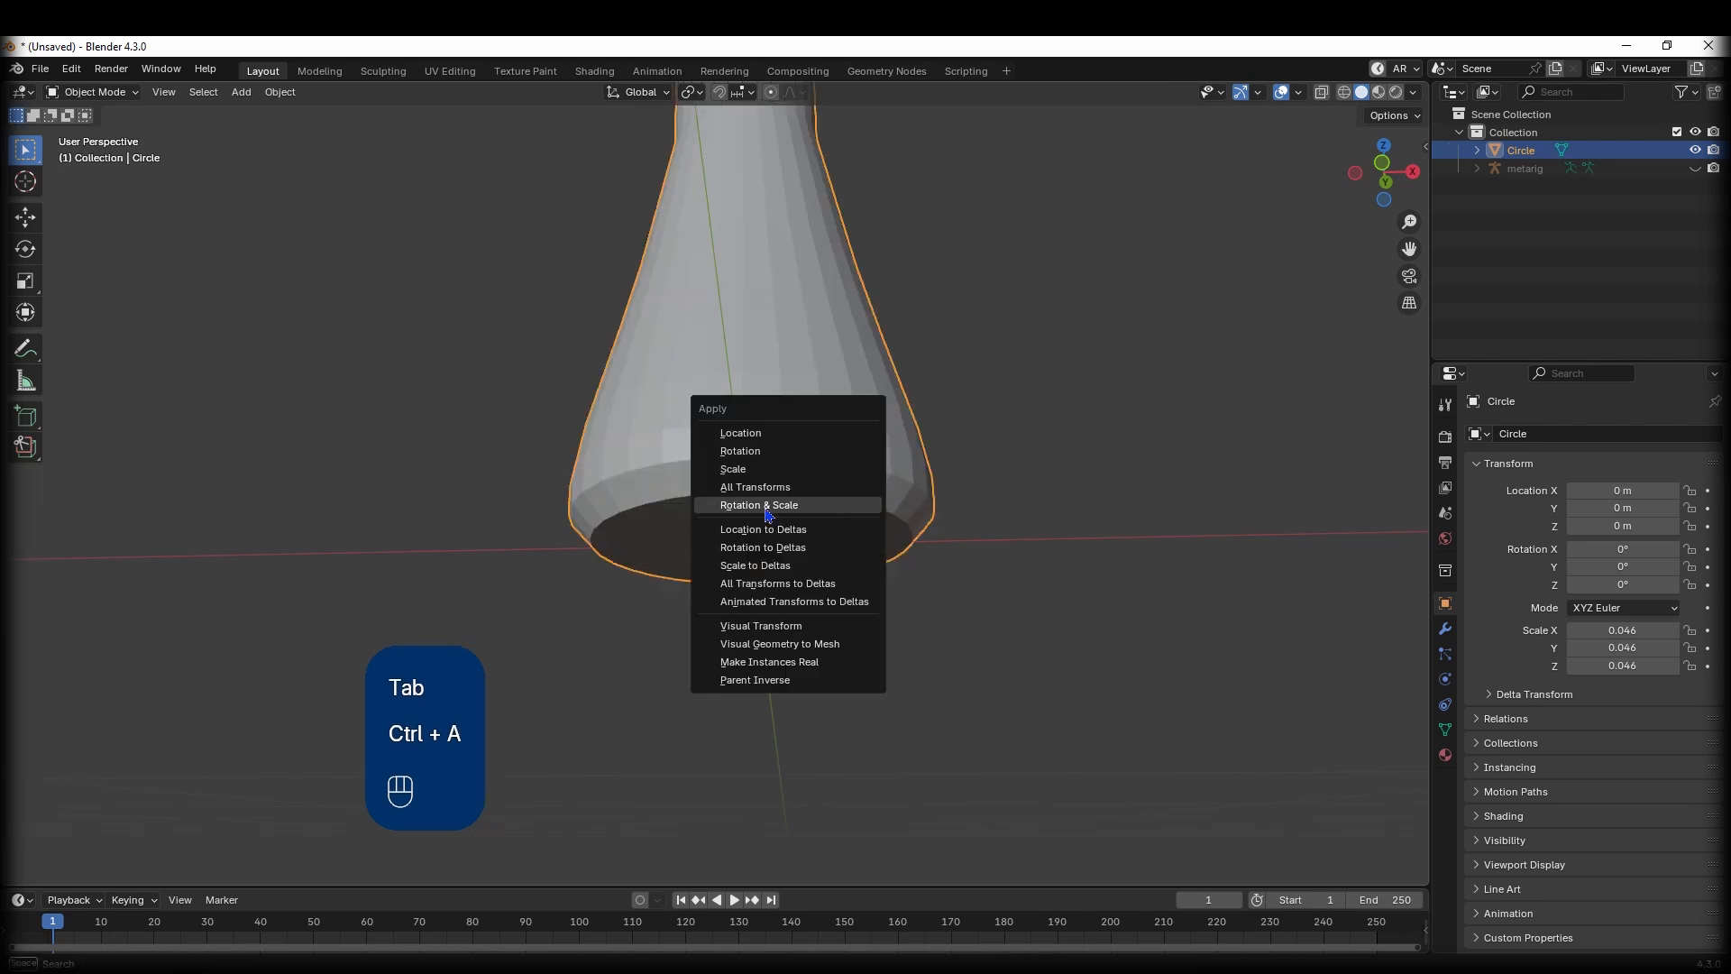
left_click(856, 502)
key("Tab")
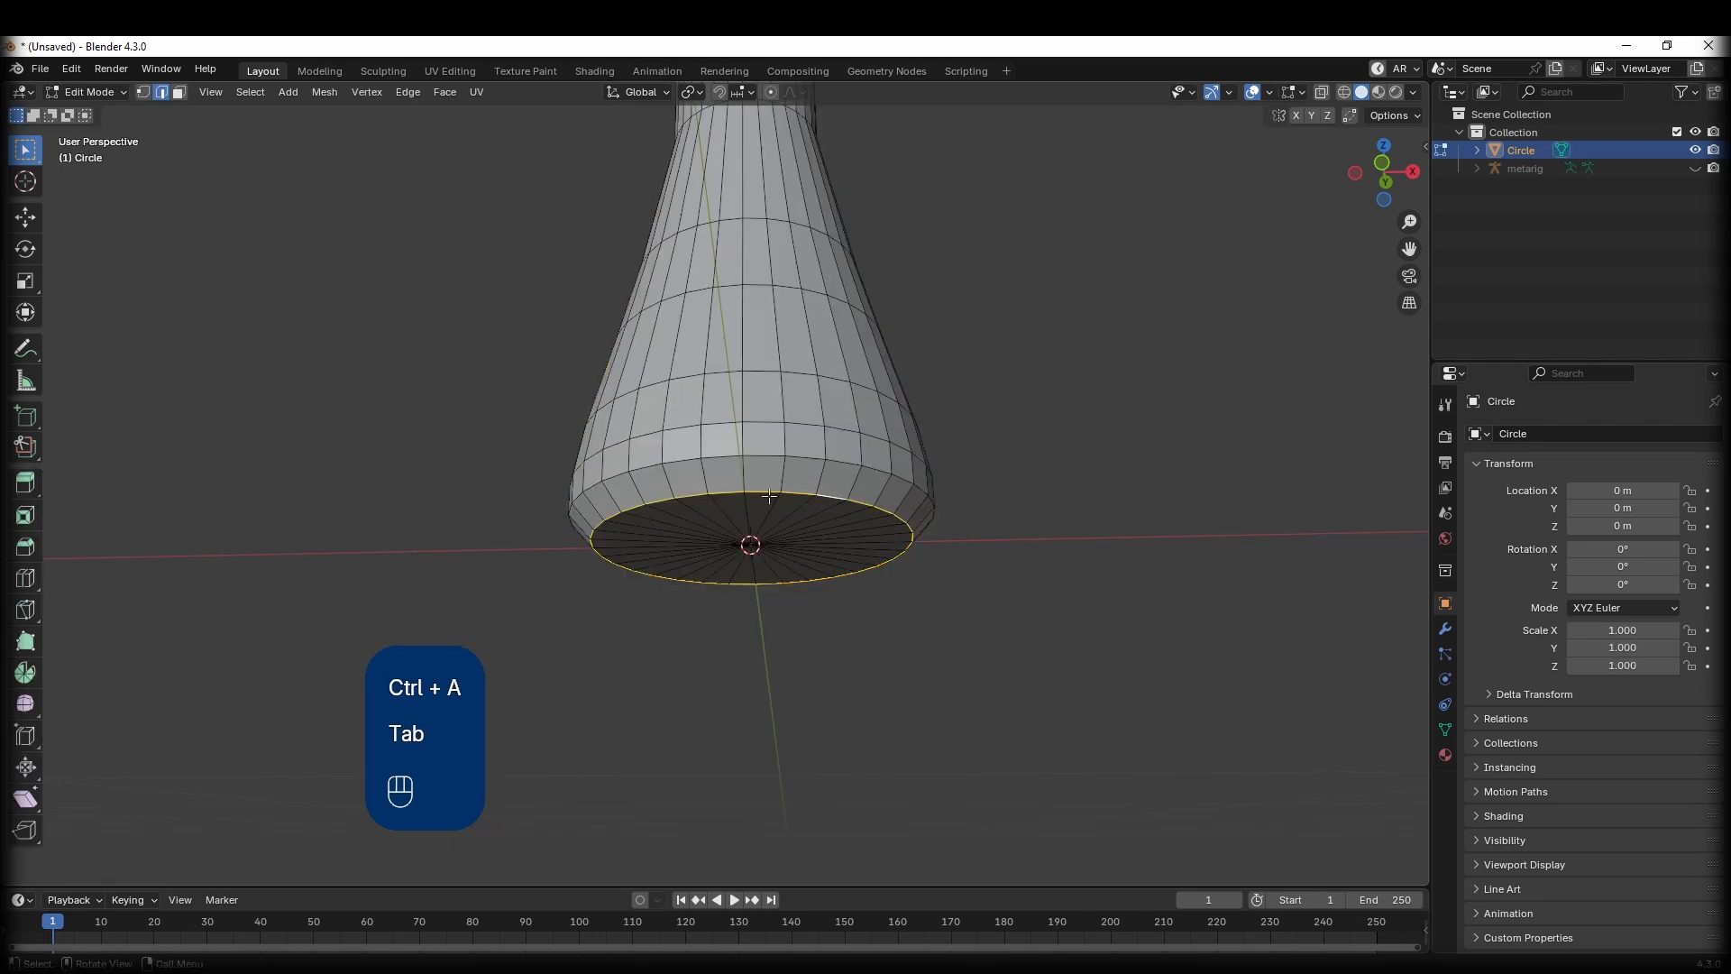
Bevel the base's outer edge loop with four segments and an offset of about 0.006 m.
key("ctrl+b")
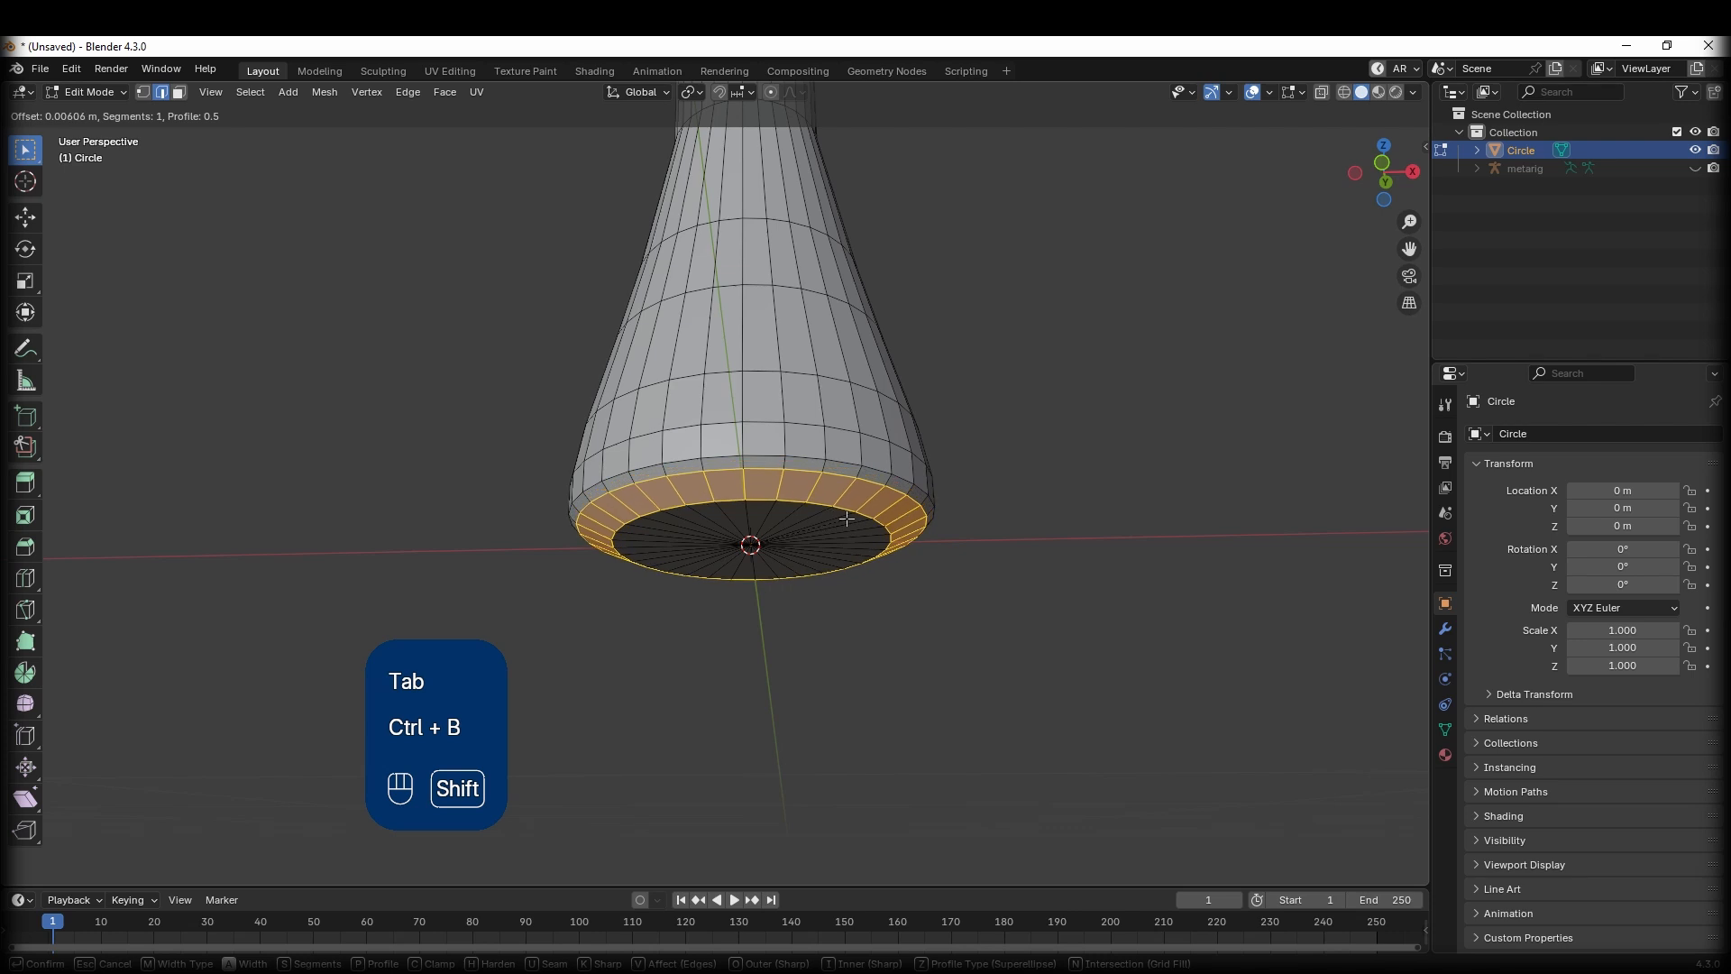
scroll(846, 518, "up", 3)
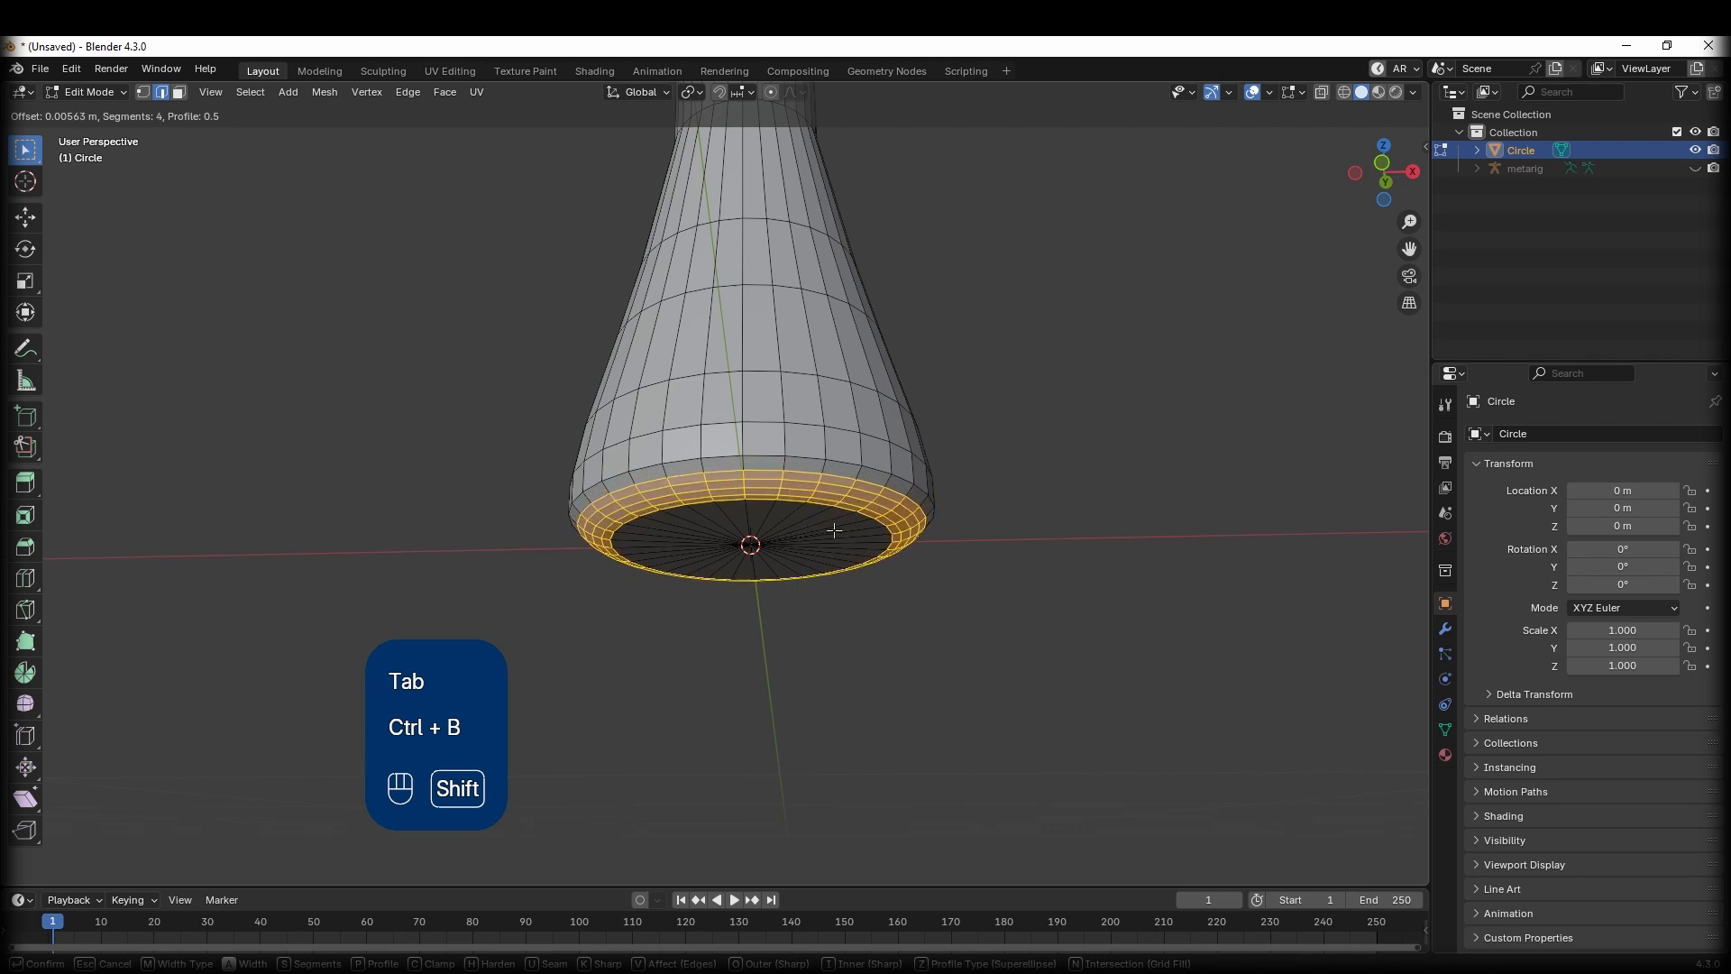
left_click(843, 533)
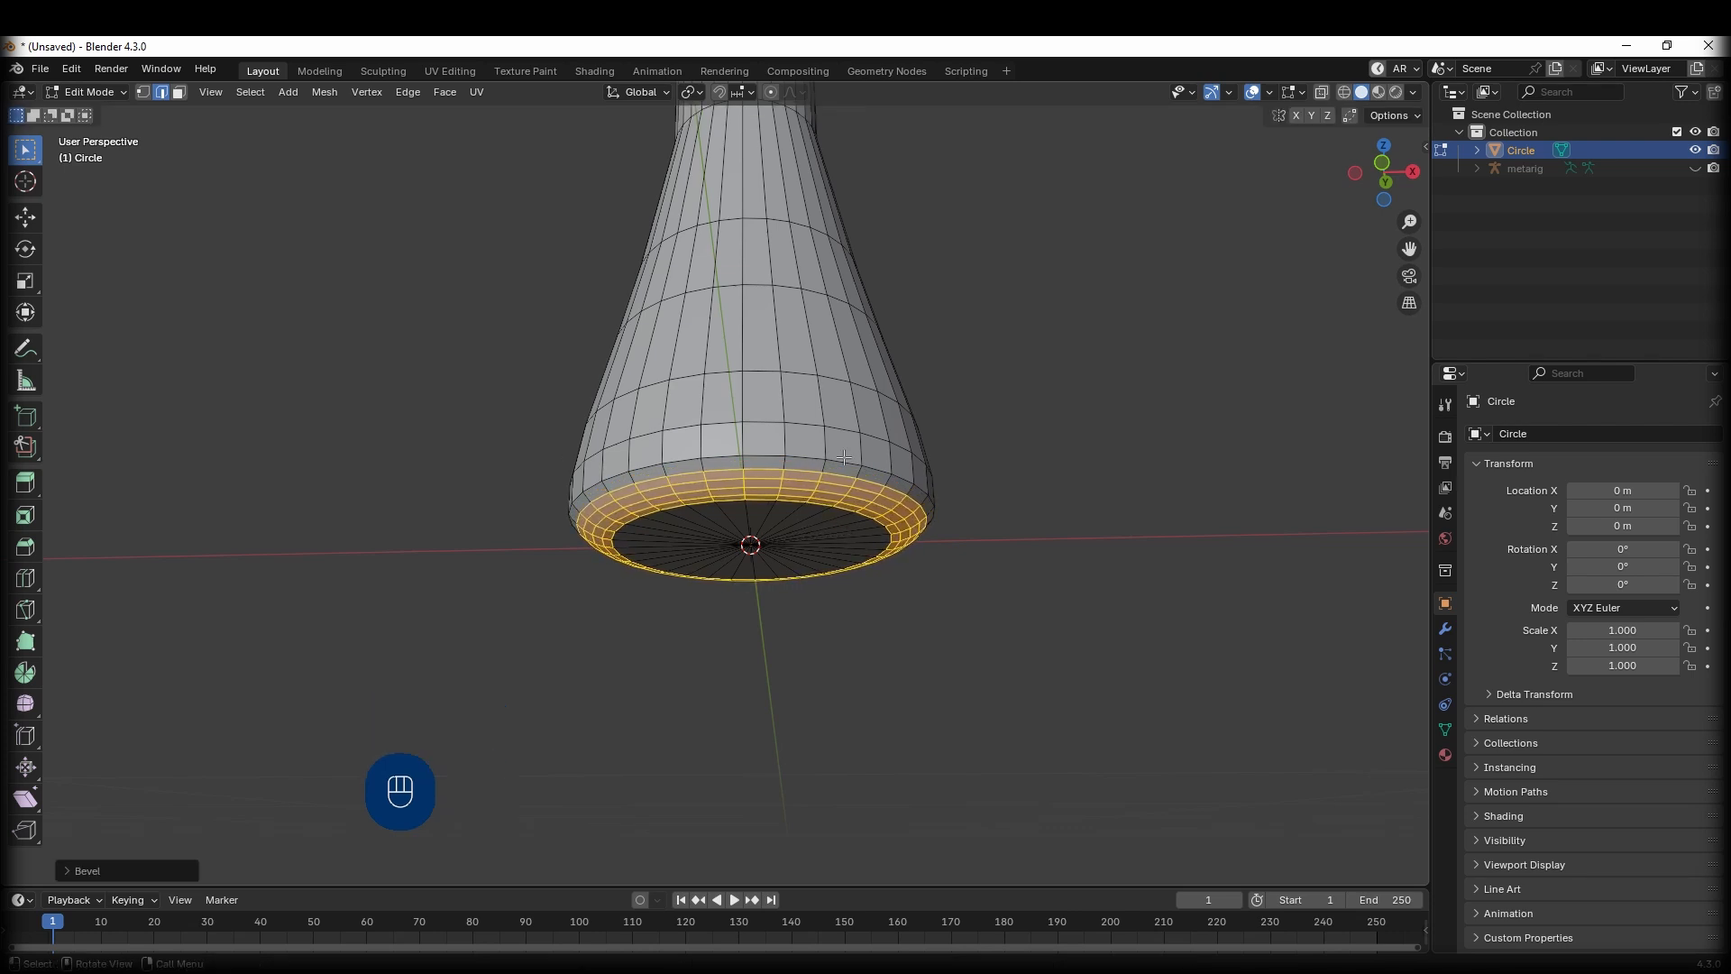
Bevel the edge loop just above the rounded base edge with two segments.
left_click(801, 456, "alt")
key("ctrl+b")
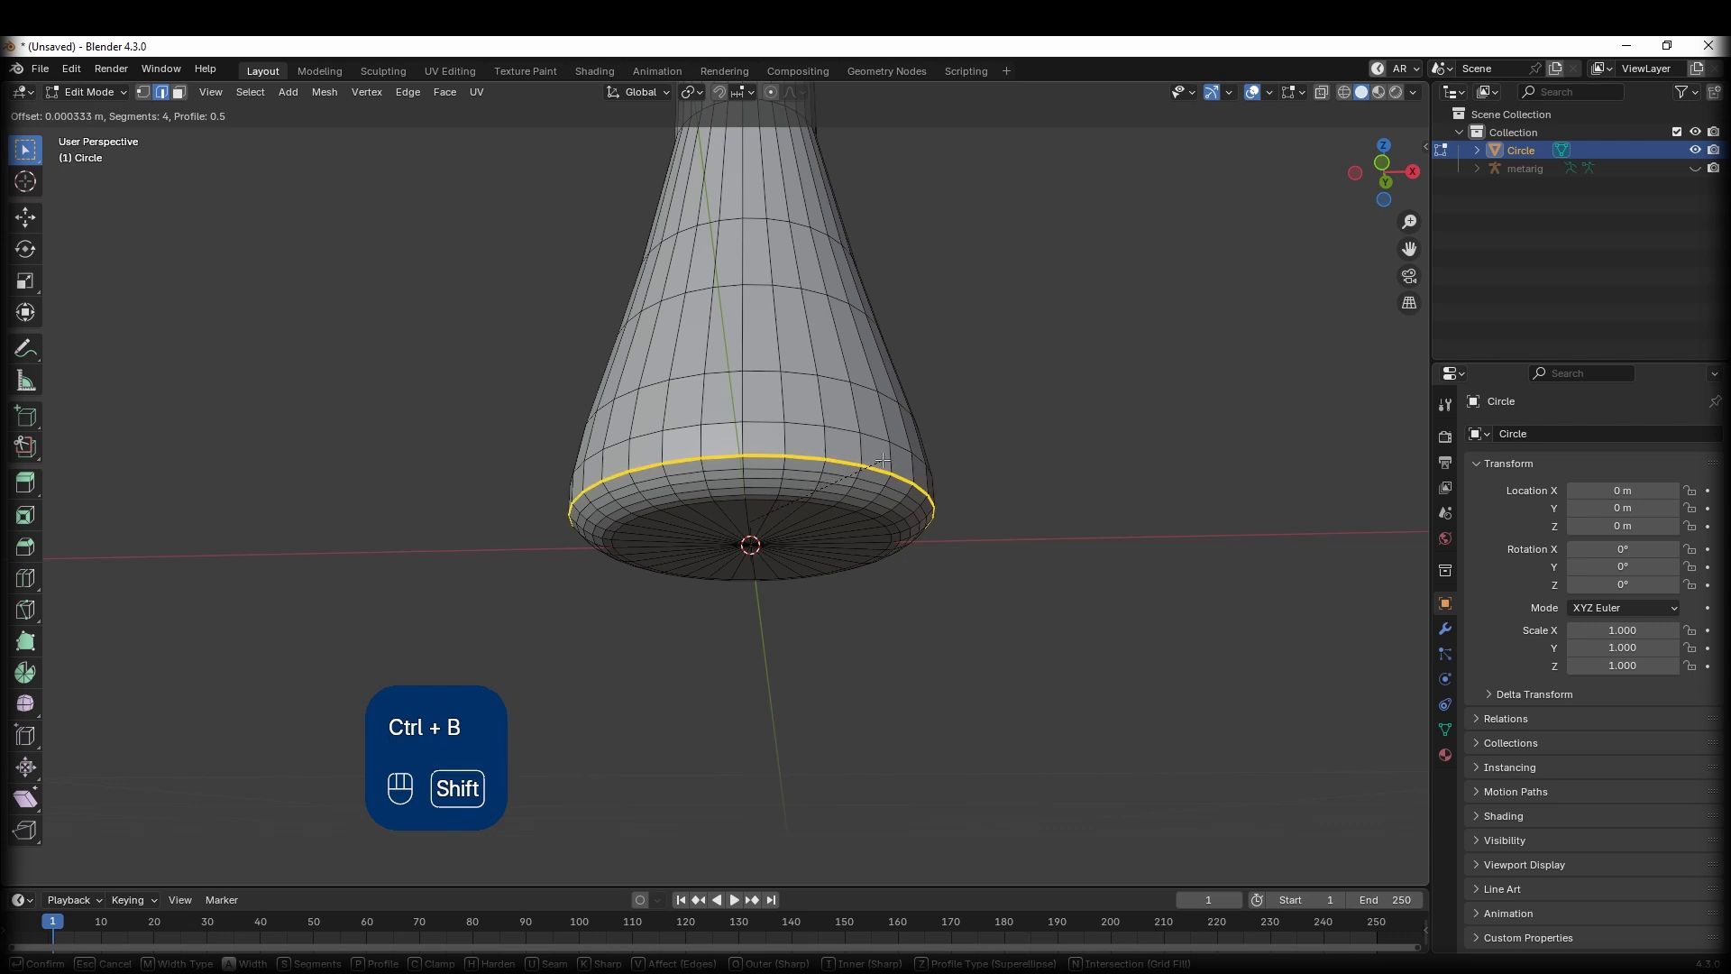
scroll(893, 465, "down", 3)
scroll(912, 473, "up", 1)
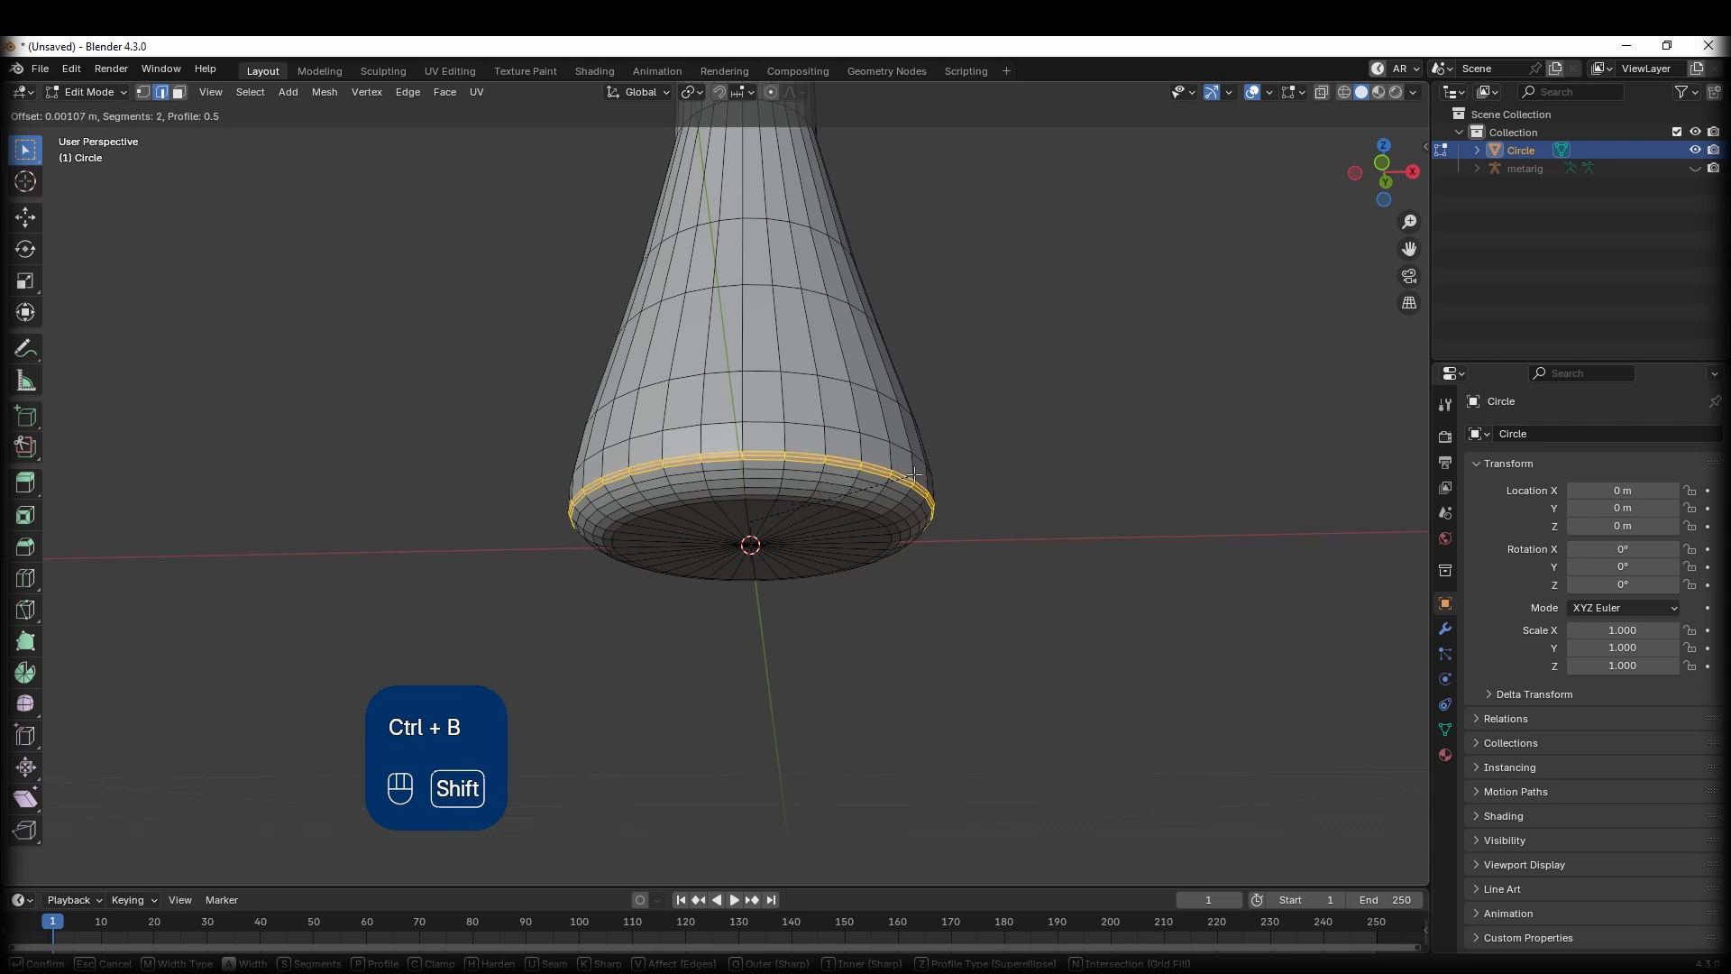
left_click(936, 486)
Return to Object Mode and deselect the object to view its whole shape.
key("Tab")
left_click(1016, 540)
middle_click_drag(888, 501, 781, 606)
scroll(847, 511, "down", 3)
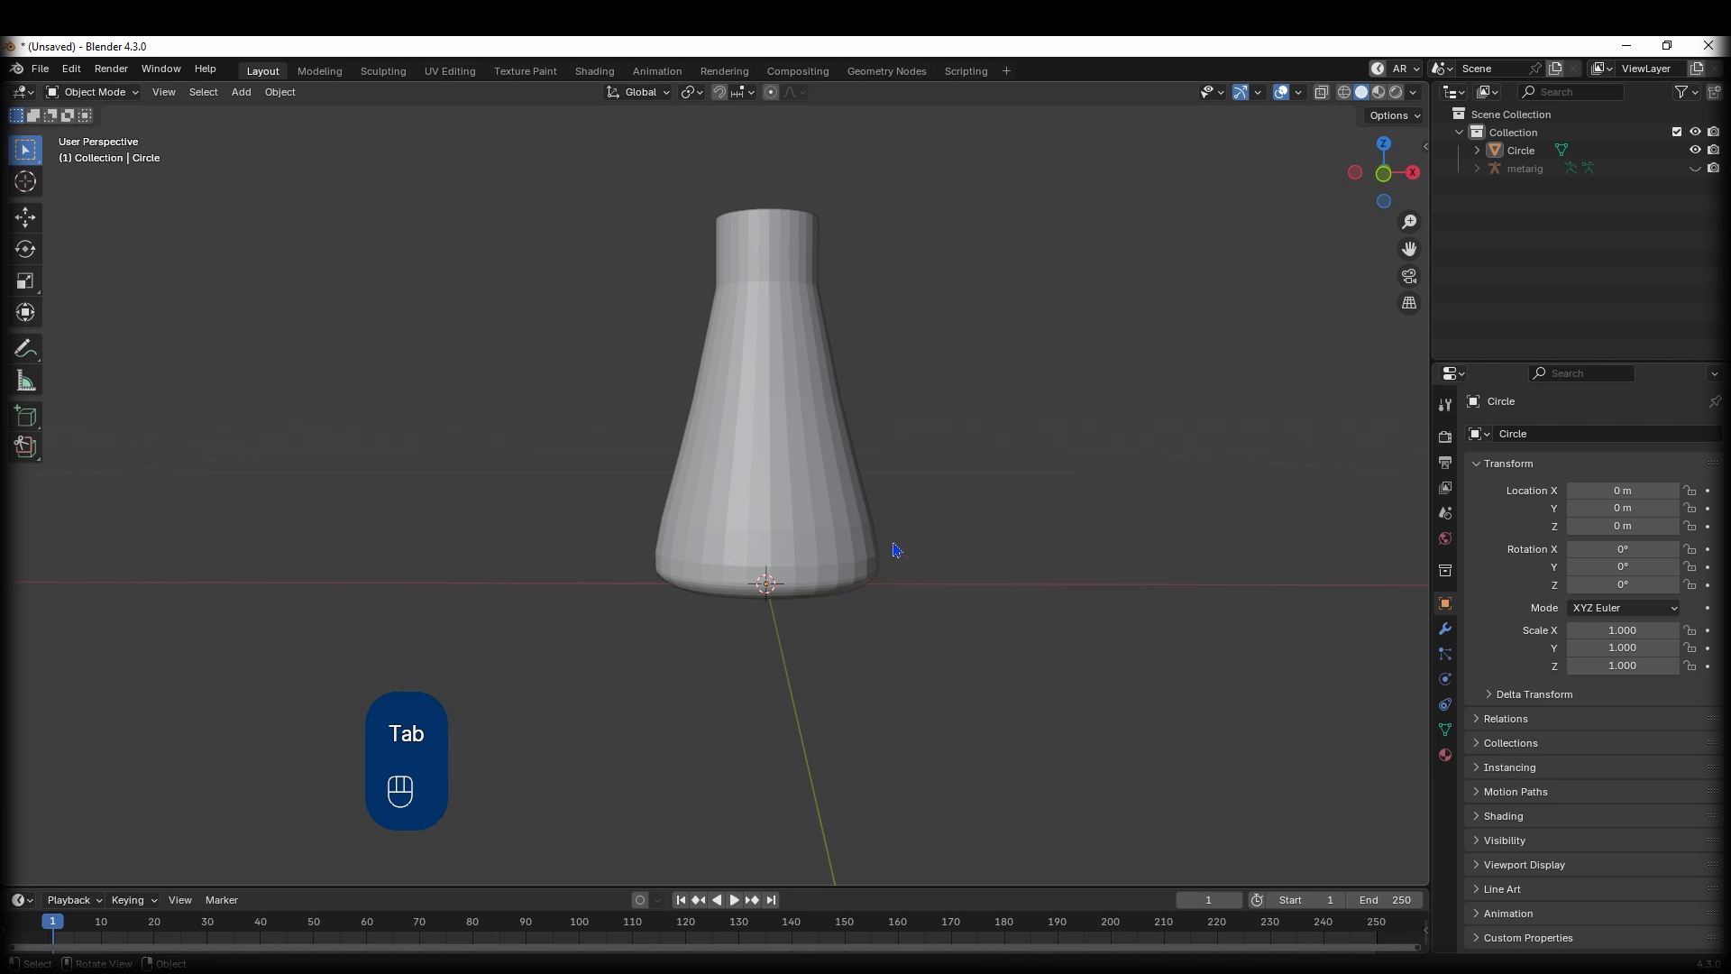
In Edit Mode, select the neck's top edge loop and extrude it outward by scaling to form a narrow flange.
middle_click_drag(845, 448, 787, 541, "shift")
middle_click_drag(787, 541, 781, 468)
left_click(747, 453)
key("Tab")
scroll(747, 452, "up", 5)
key("2")
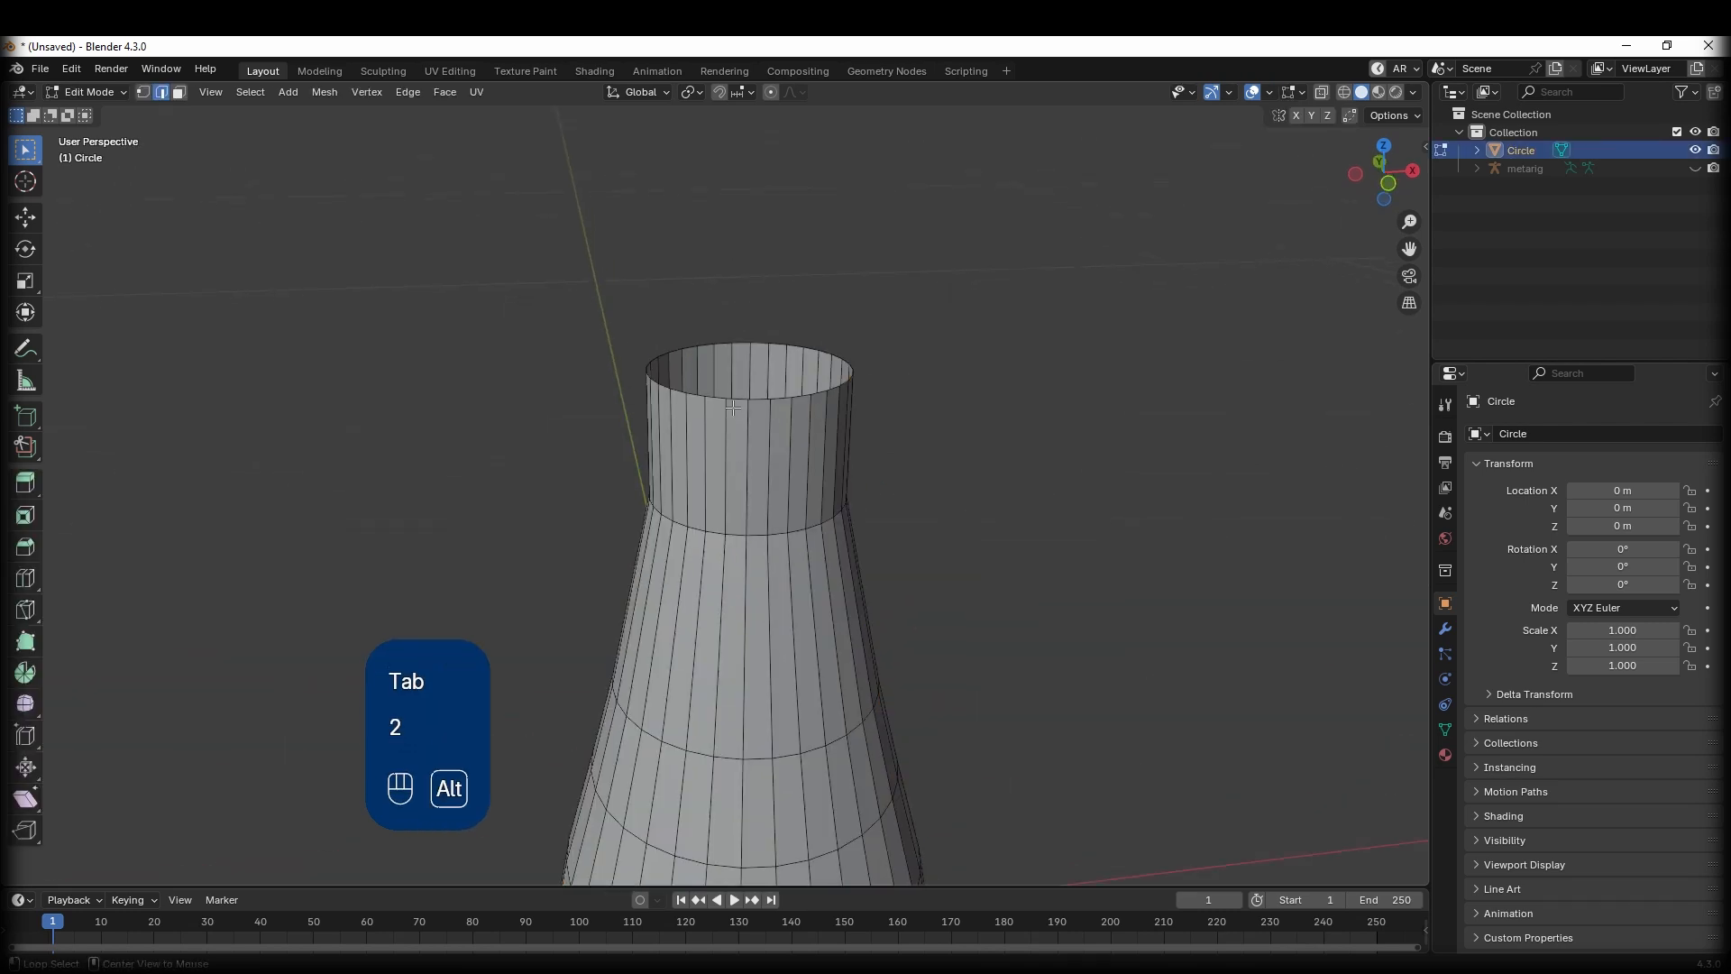
left_click(735, 400, "alt")
key("e")
key("s")
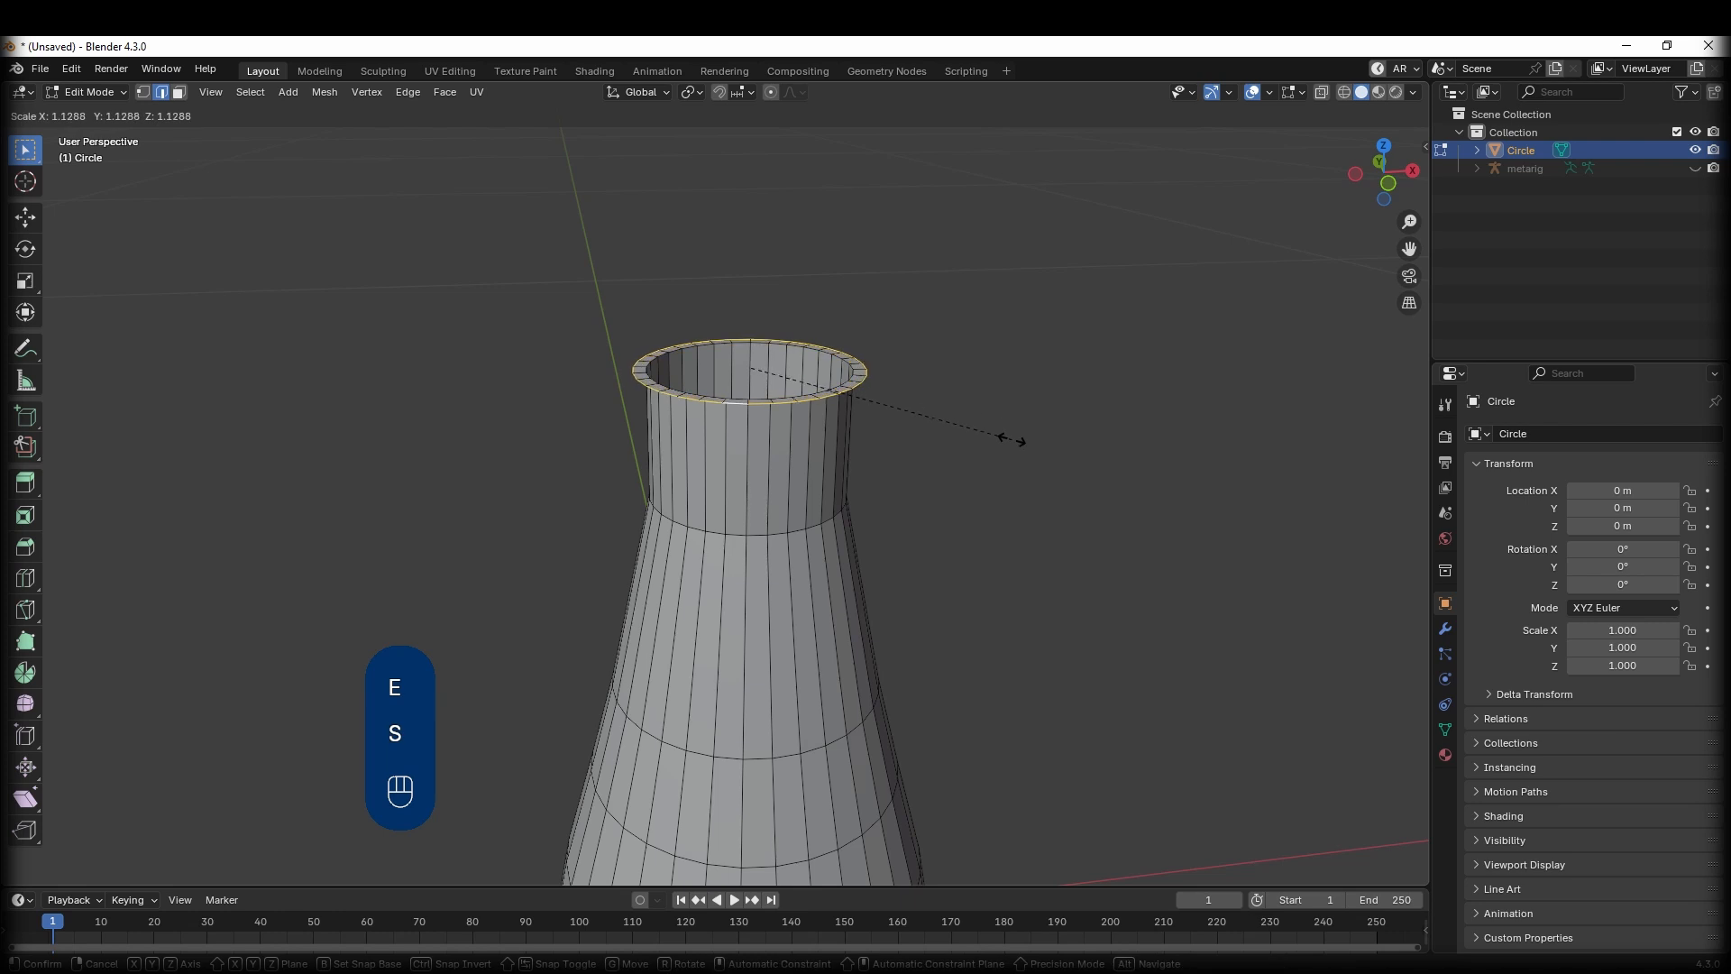
left_click(1032, 454)
Raise the flange's outer loop about 0.001 m along Z and extrude it upward about 0.003 m to form the lip.
middle_click_drag(939, 485, 927, 465)
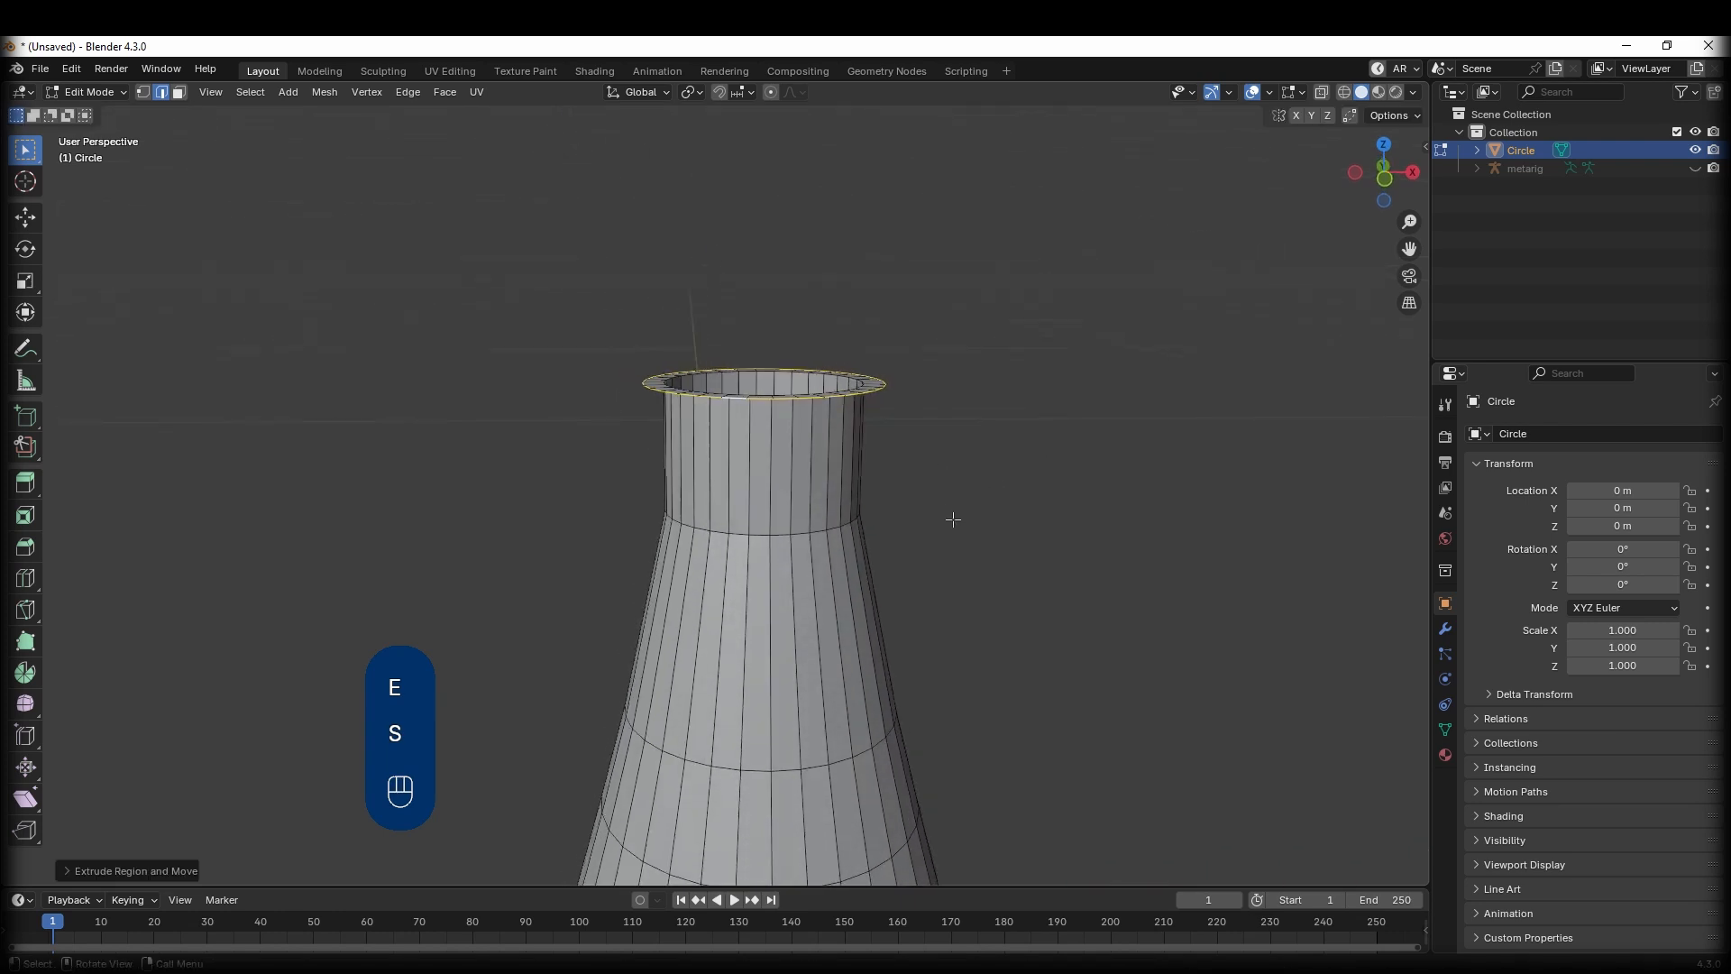
key("g")
key("z")
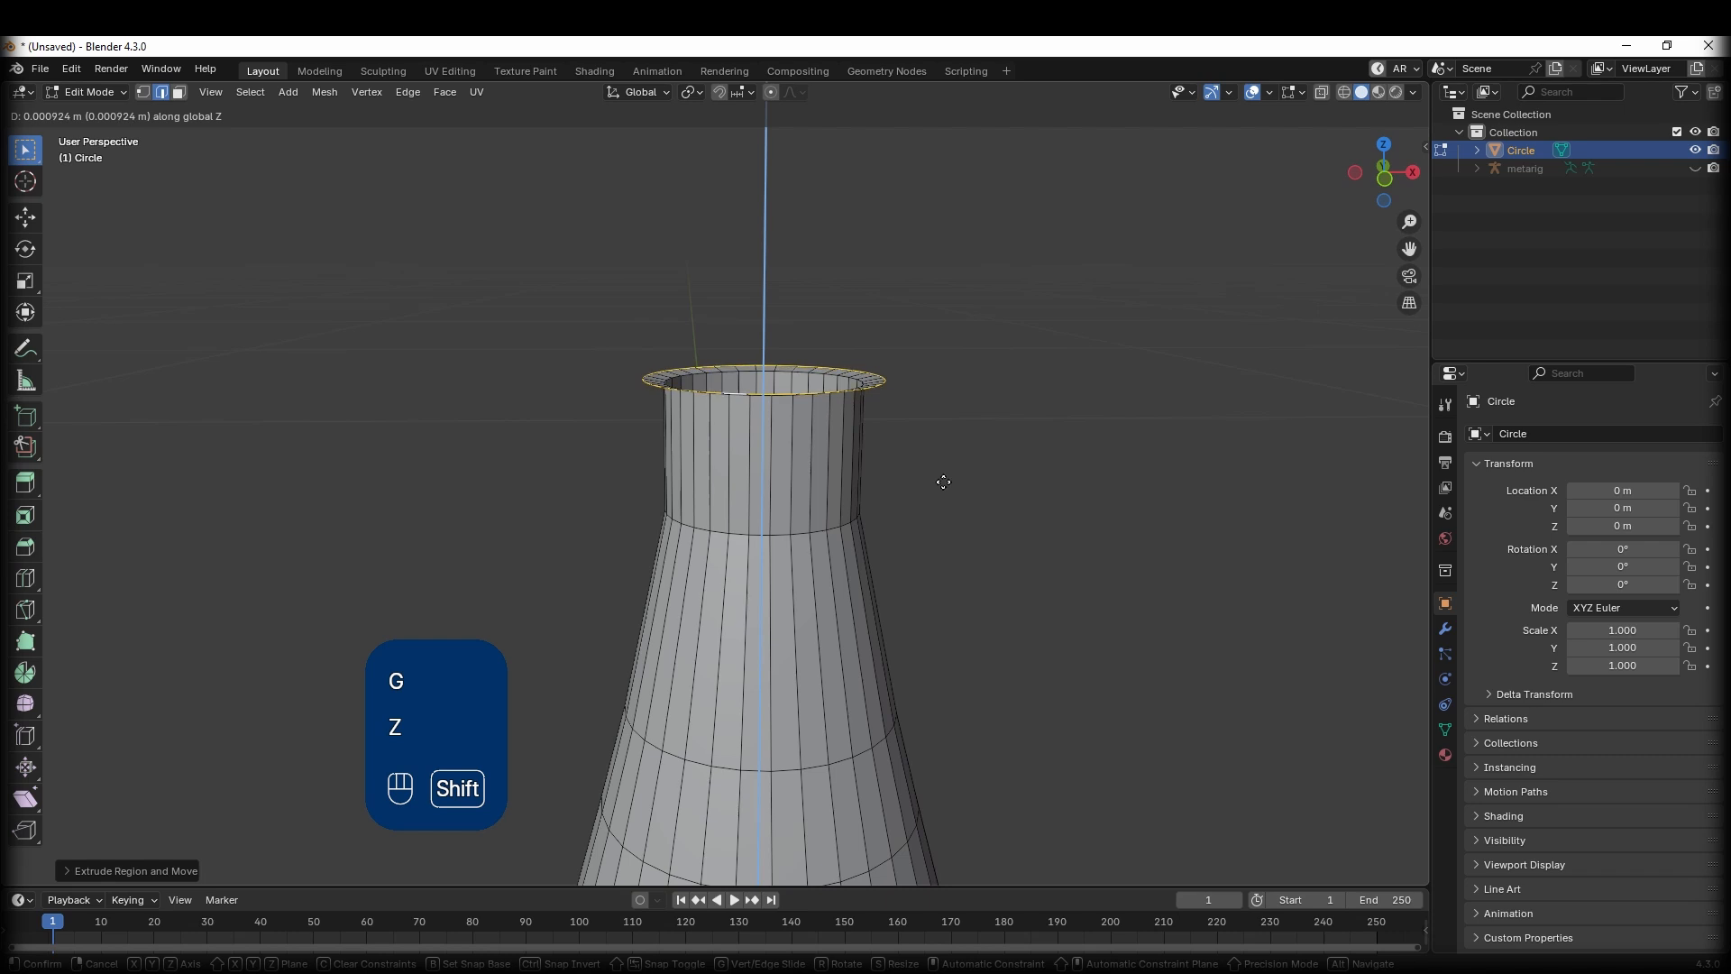
left_click(944, 486)
key("e")
key("z")
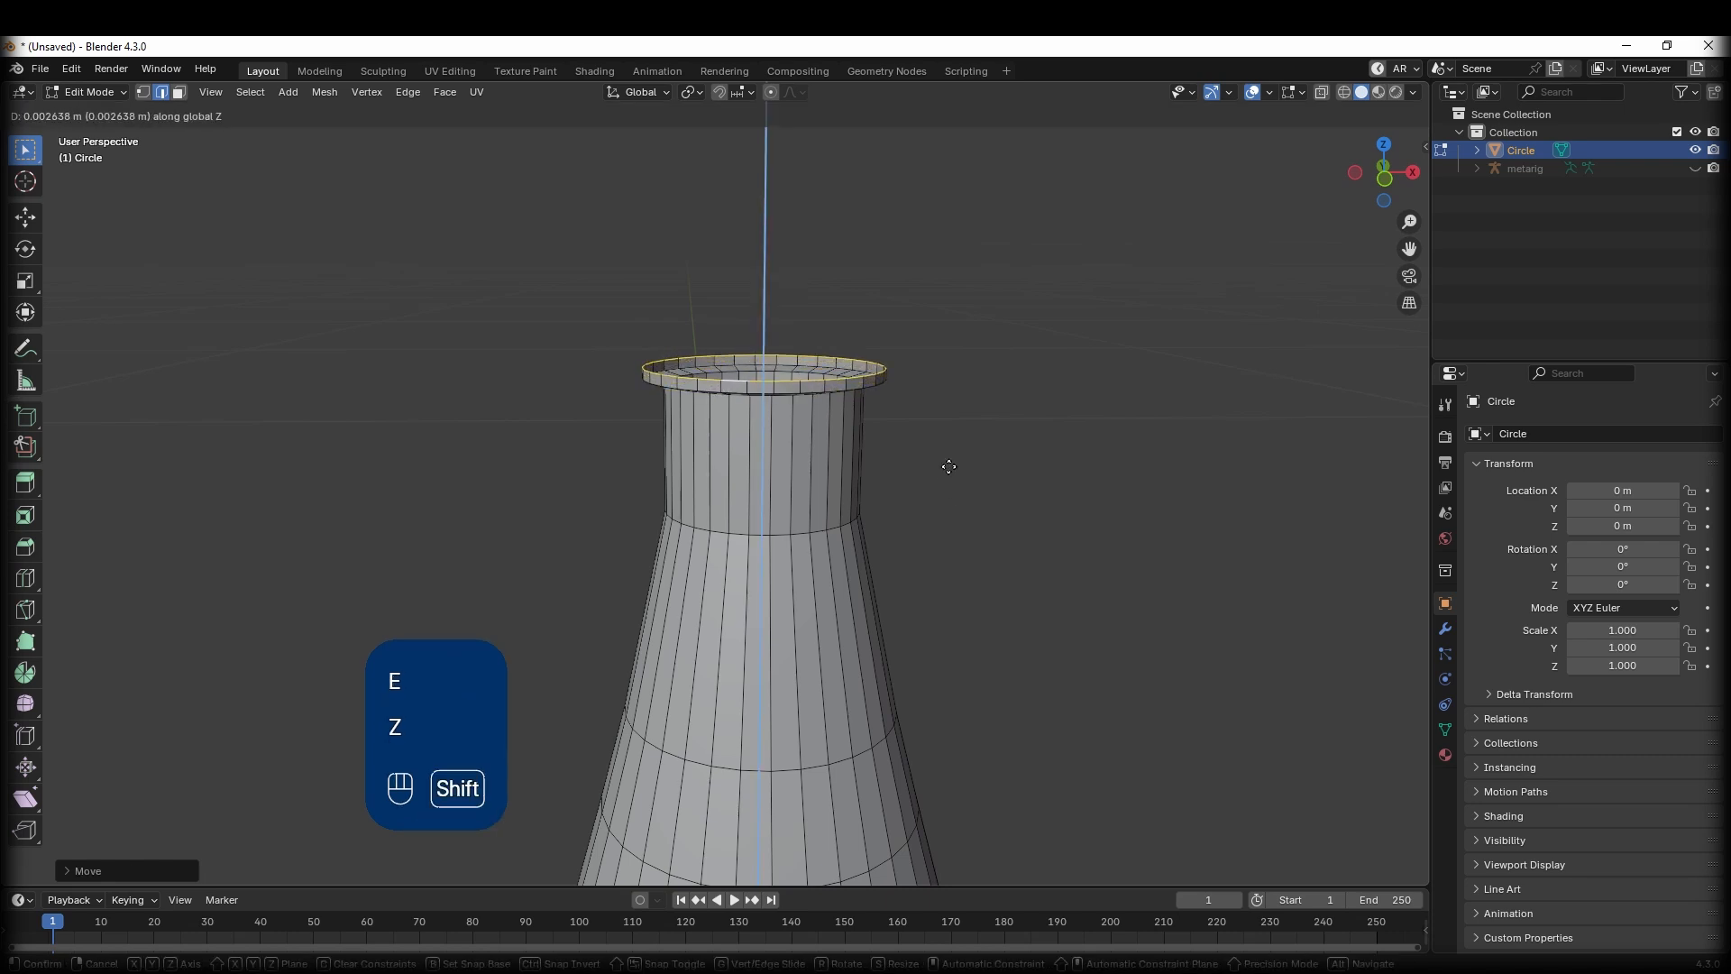
left_click(1053, 435)
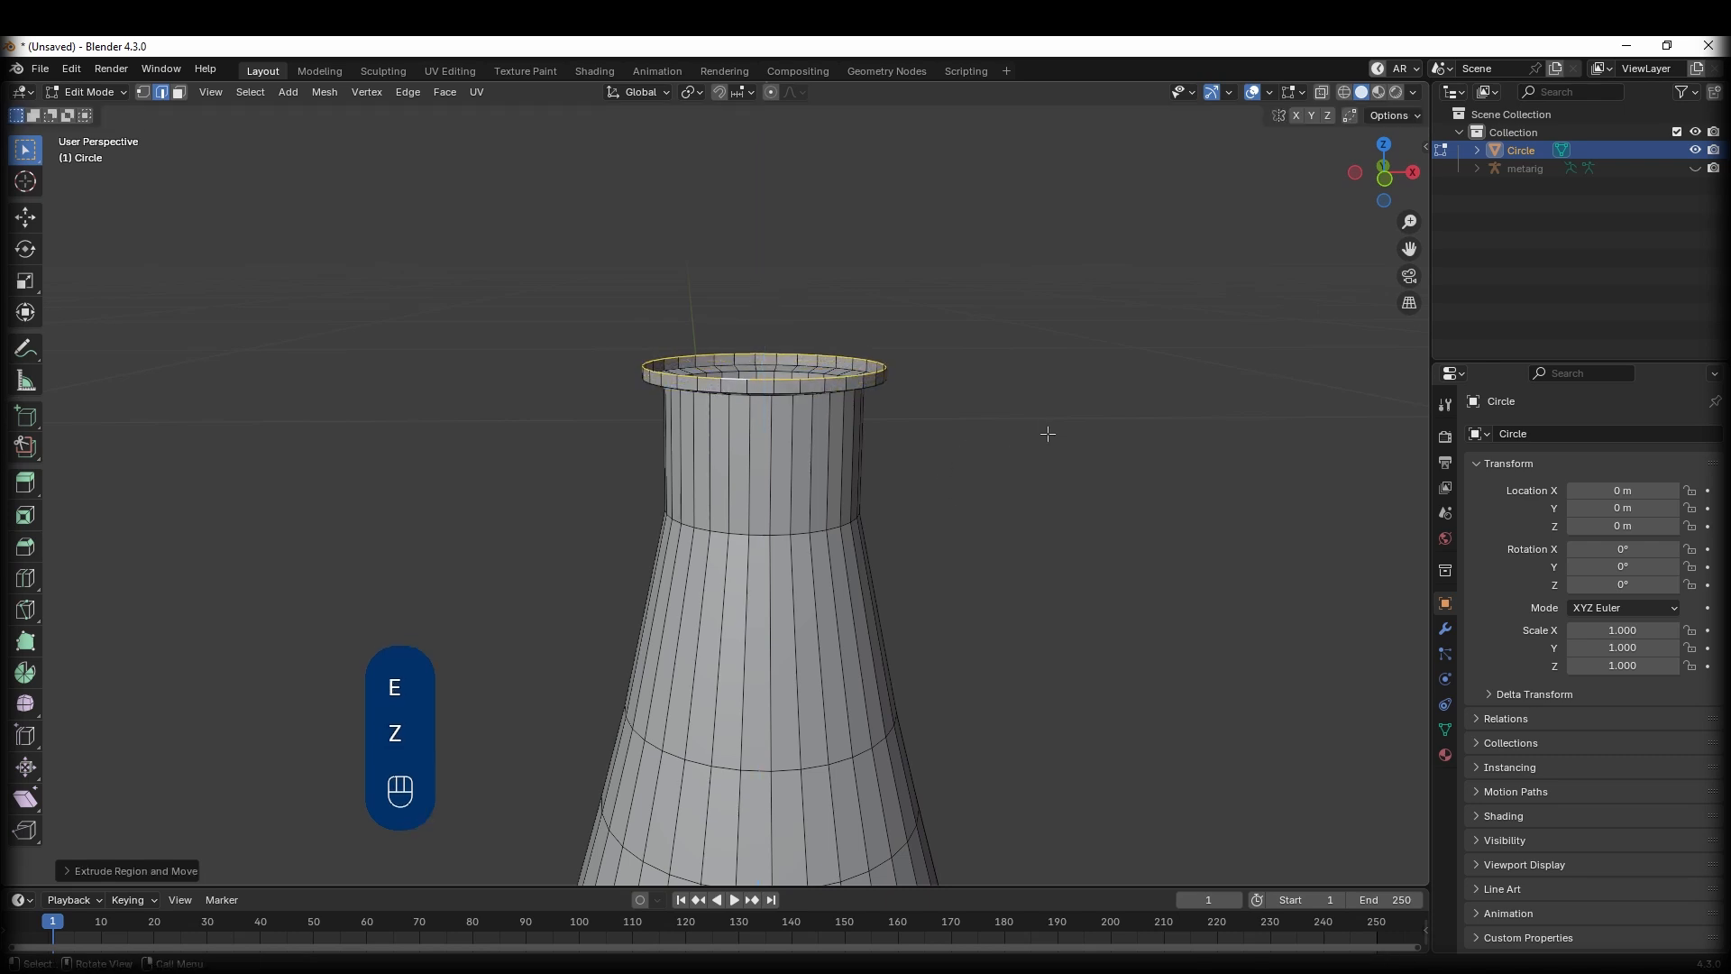
Bevel the two edge loops on the underside of the lip with two segments and an offset of about 0.002 m.
middle_click_drag(867, 445, 764, 388)
key("2")
left_click(786, 414, "alt")
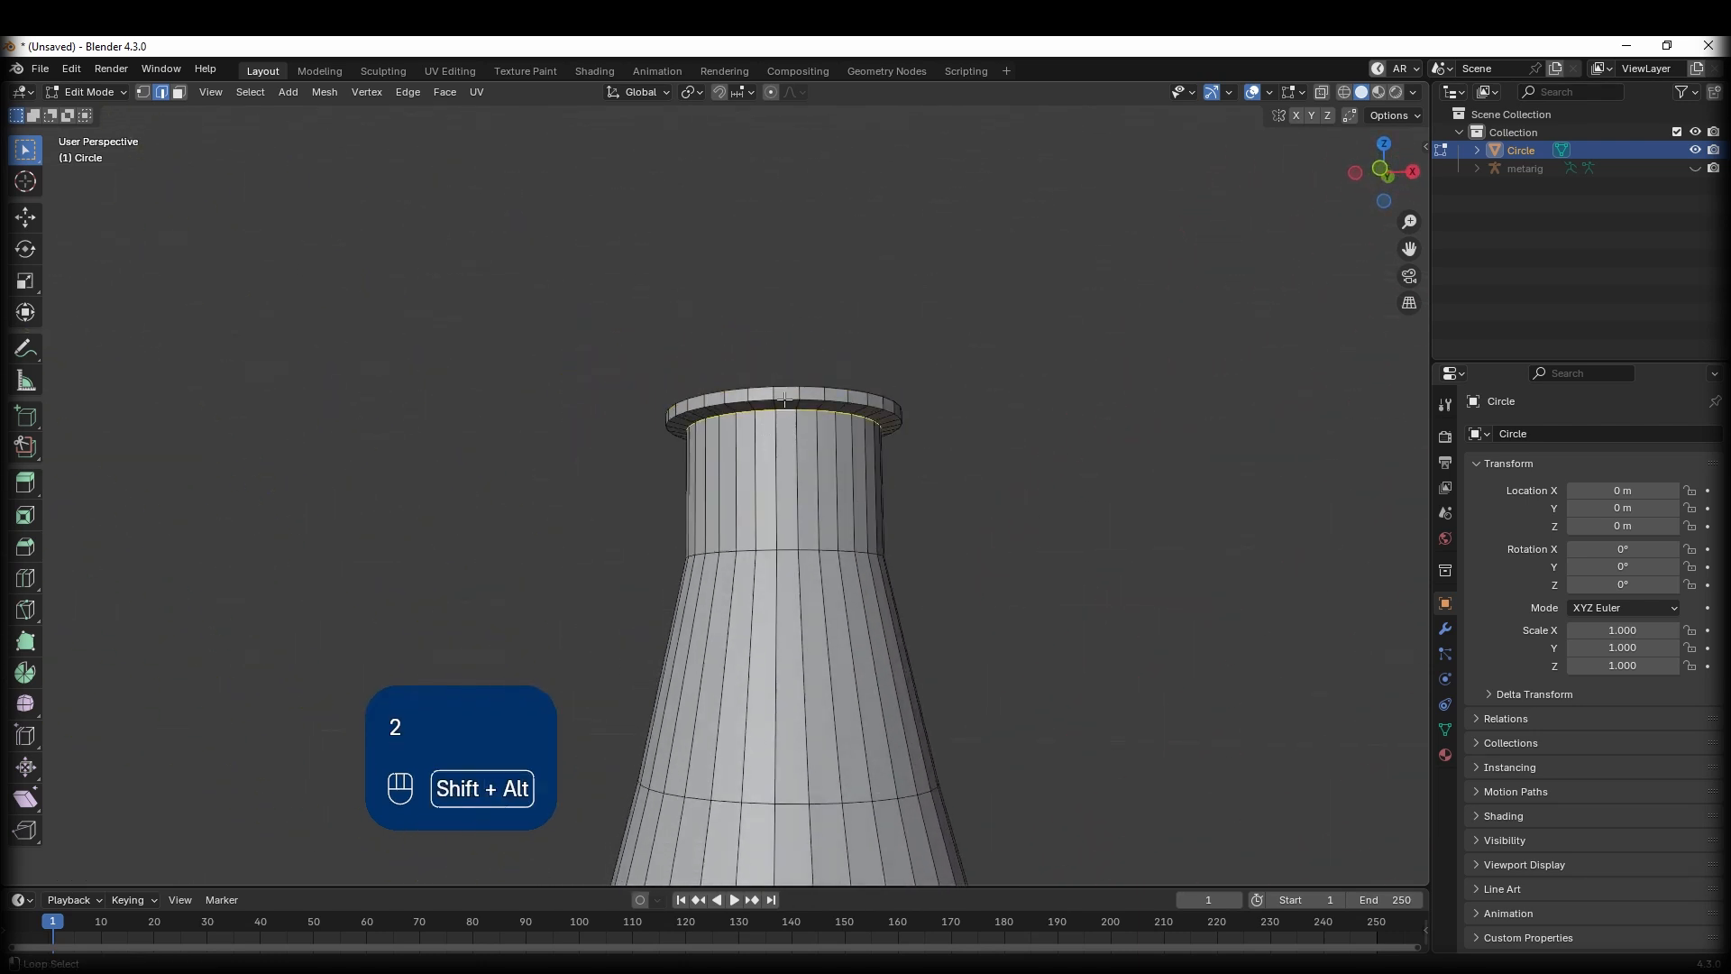
left_click(788, 403, "alt+shift")
middle_click_drag(809, 466, 837, 439)
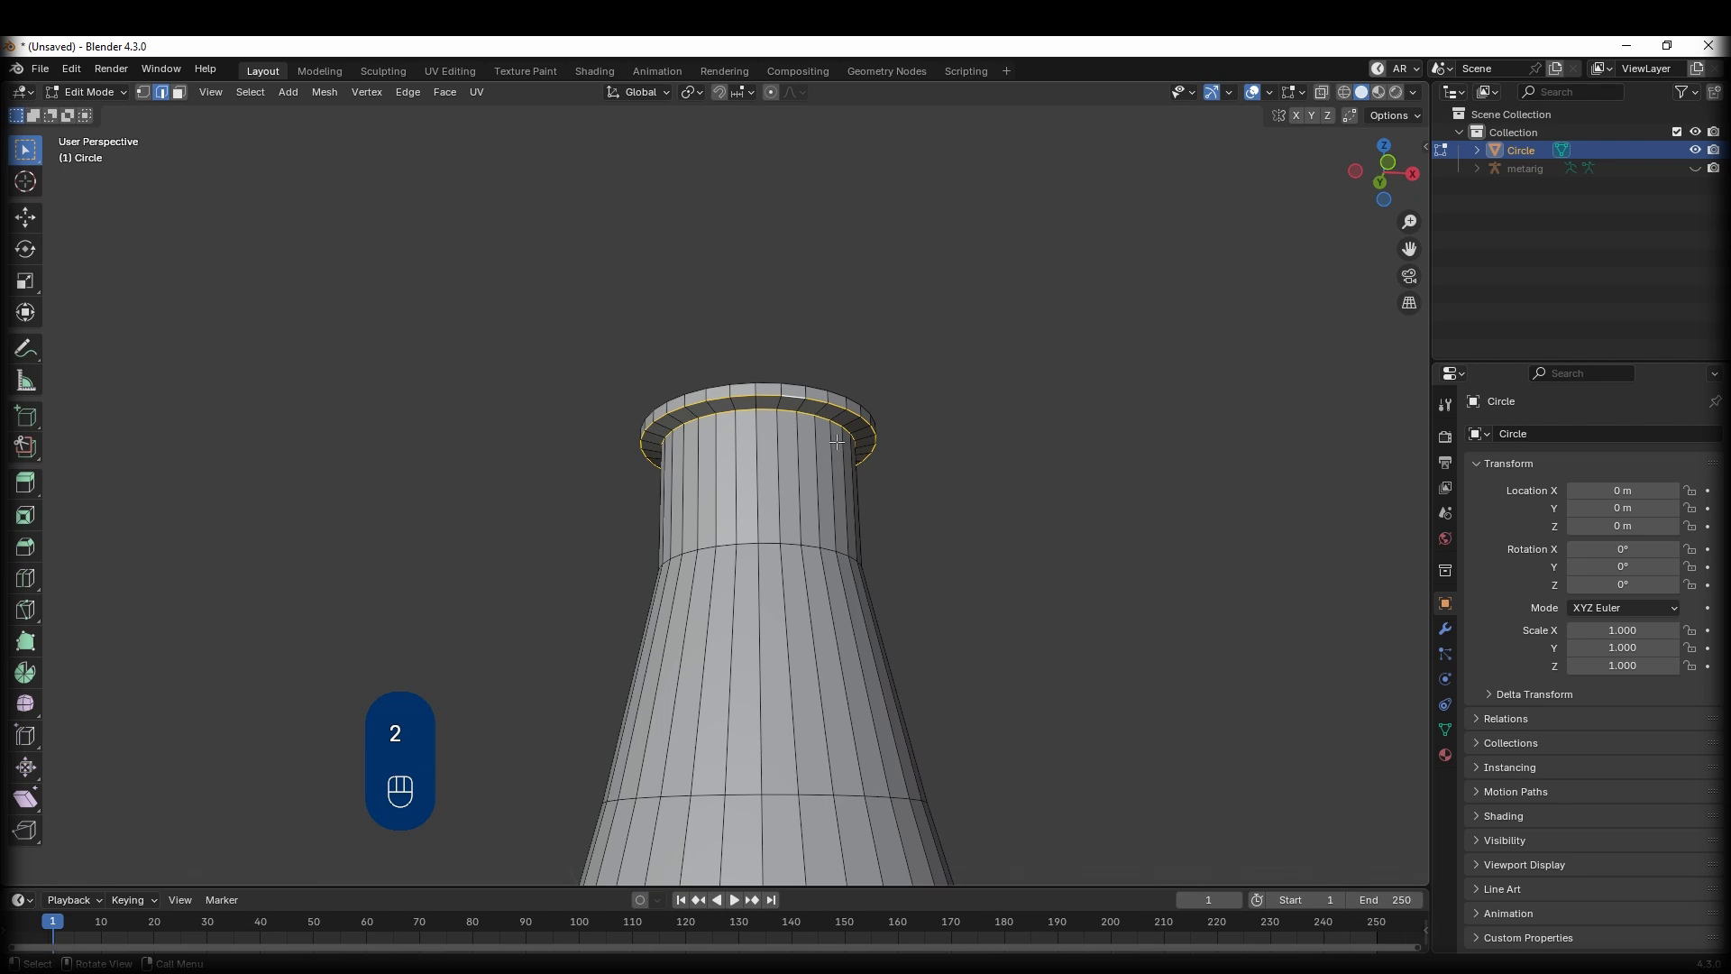
key("ctrl+b")
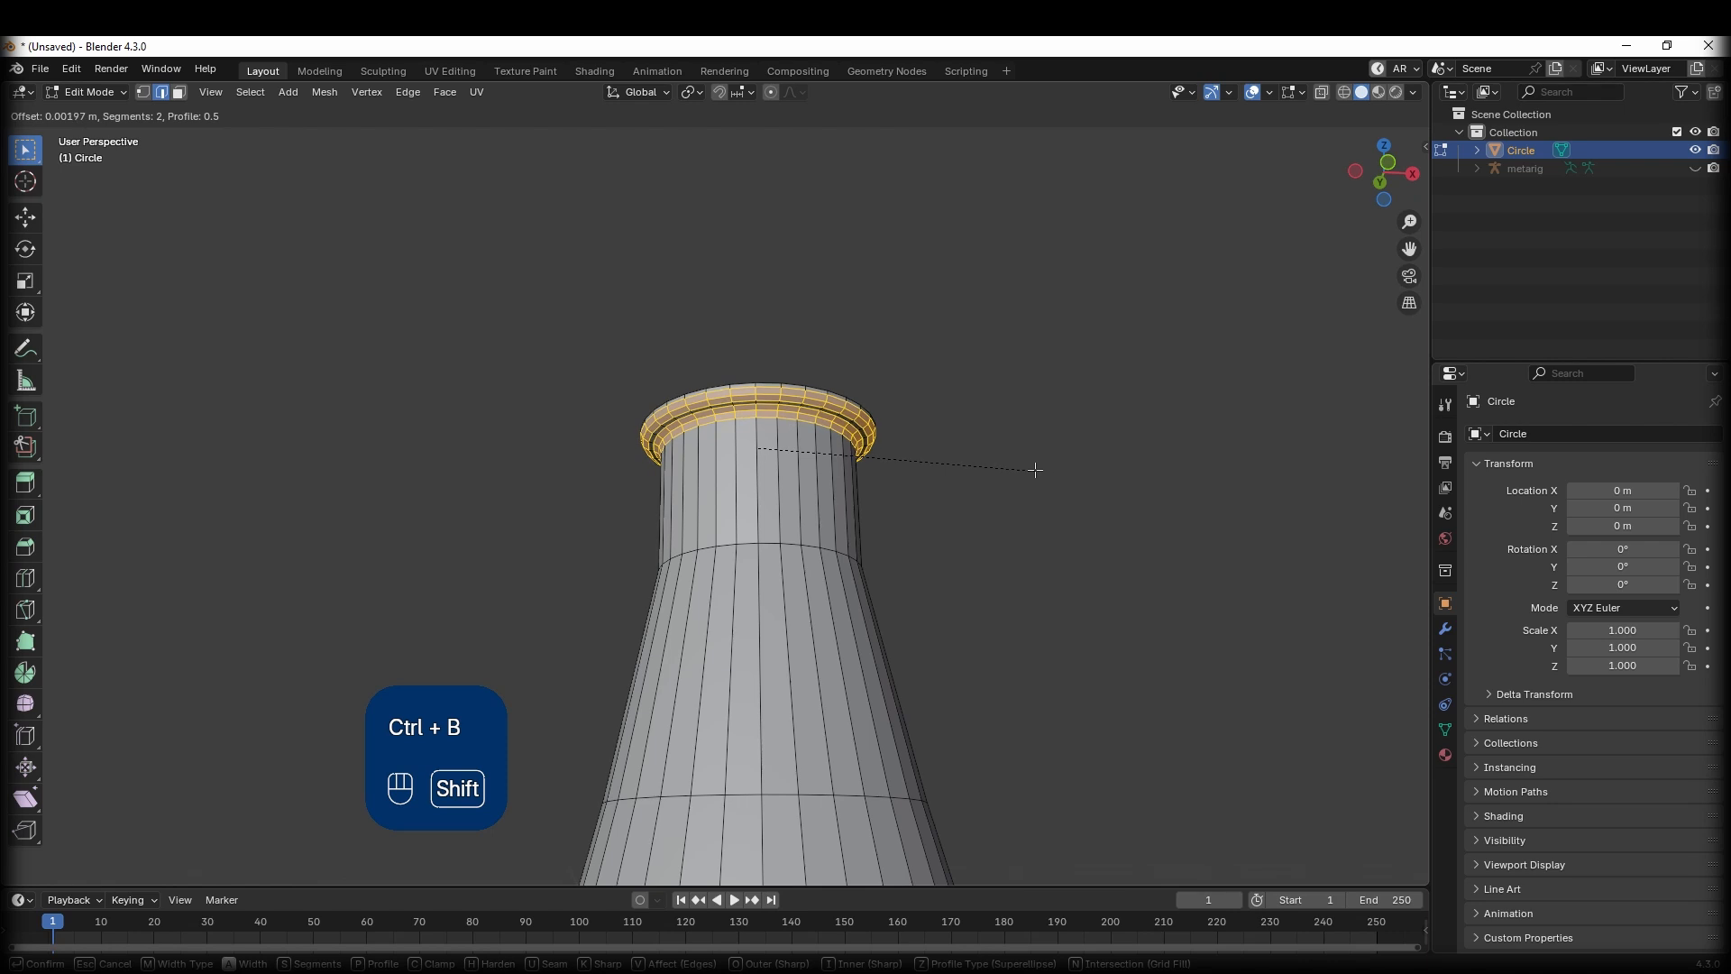
left_click(1027, 466)
Return to Object Mode and apply smooth shading to the flask.
key("Tab")
middle_click_drag(912, 591, 813, 496)
scroll(892, 640, "down", 2)
left_click(782, 556)
right_click(759, 547)
left_click(759, 548)
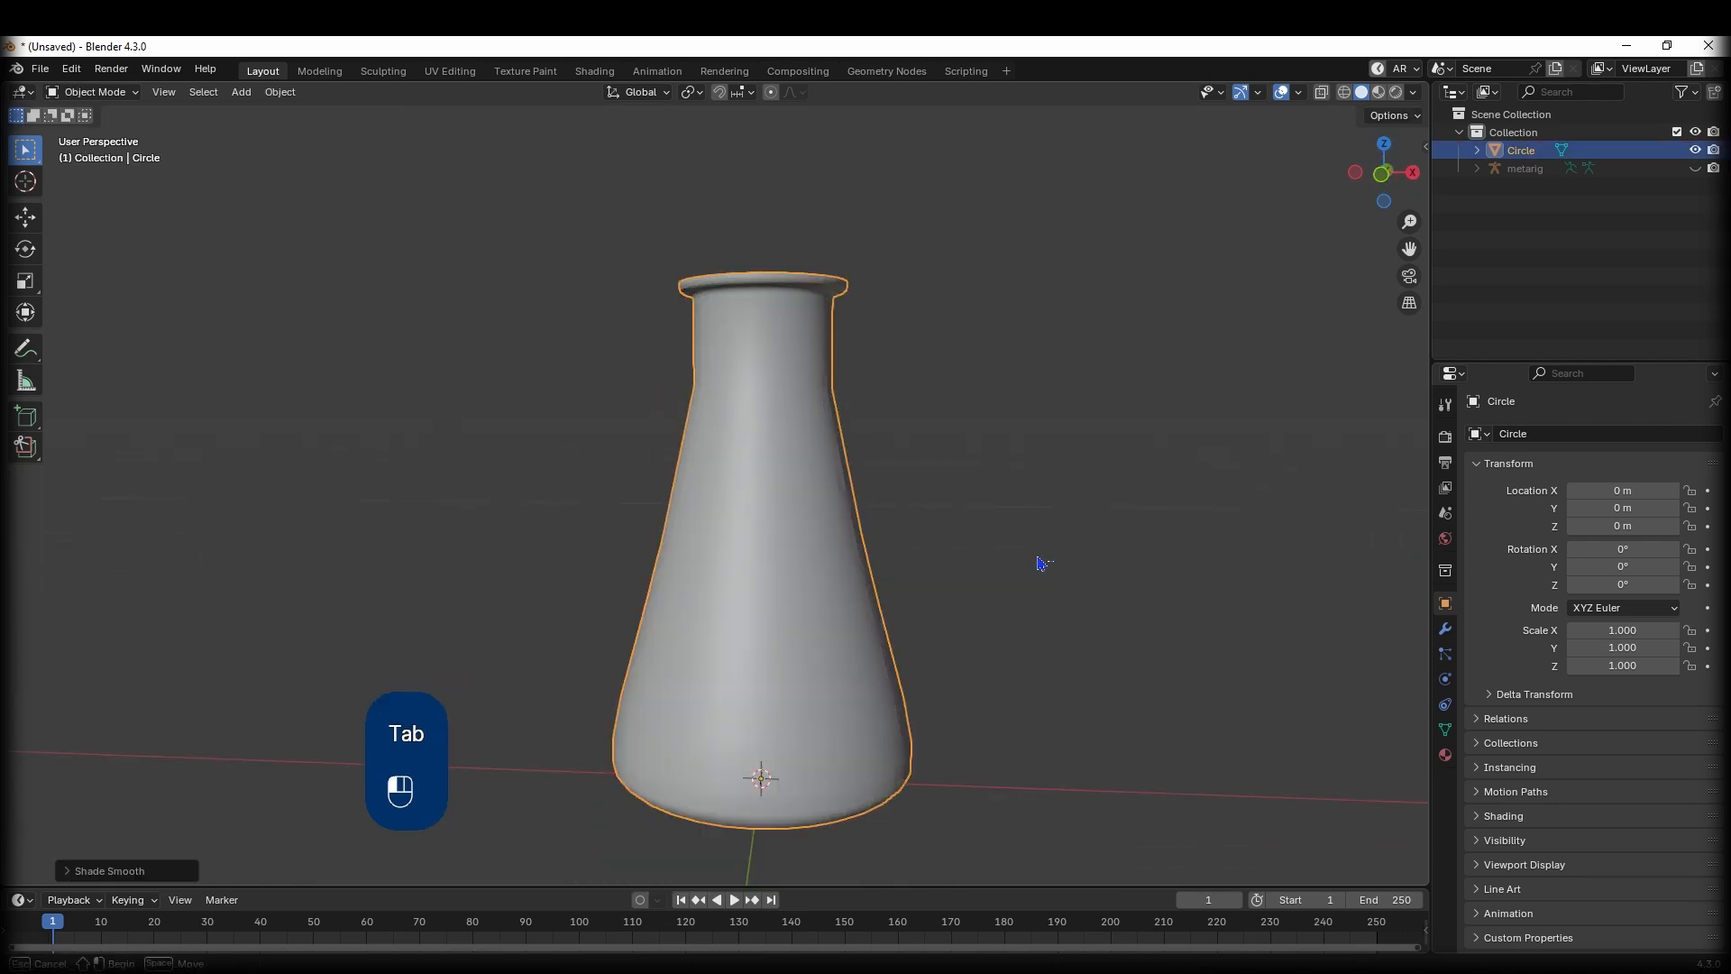
middle_click_drag(1042, 564, 776, 573)
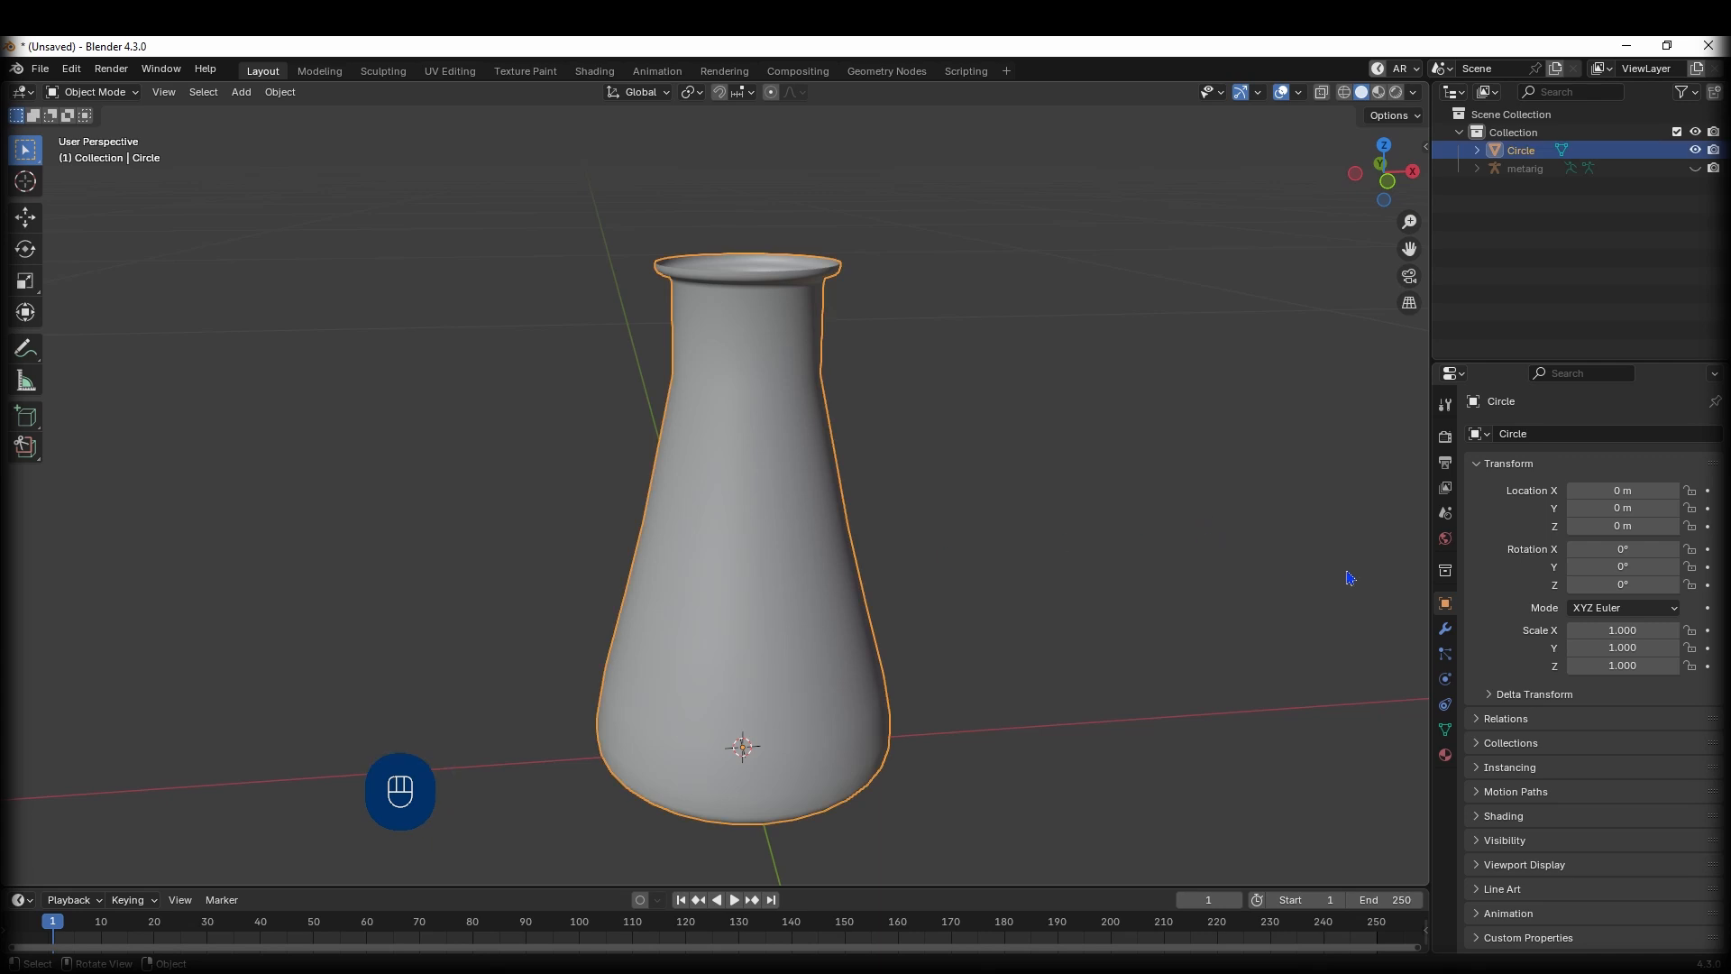
Add a Solidify modifier to the flask with a thickness of -0.002 m and Even Thickness enabled.
left_click(1445, 628)
left_click(1563, 433)
mouse_move(1564, 433)
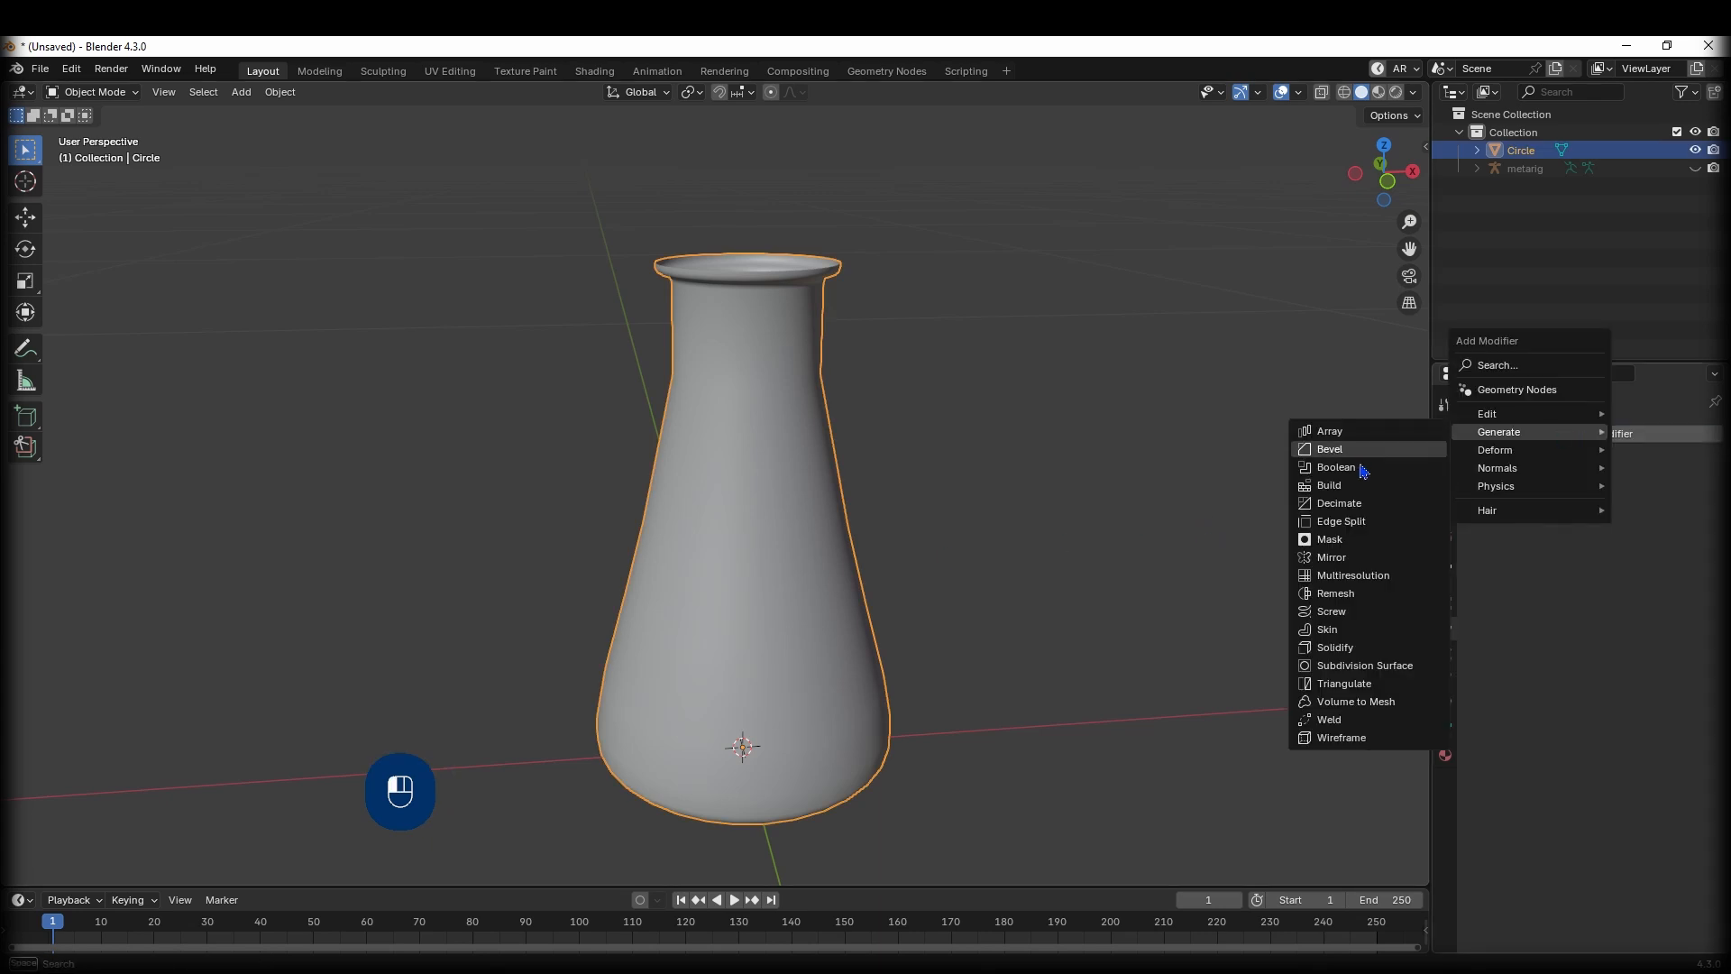
left_click(1335, 647)
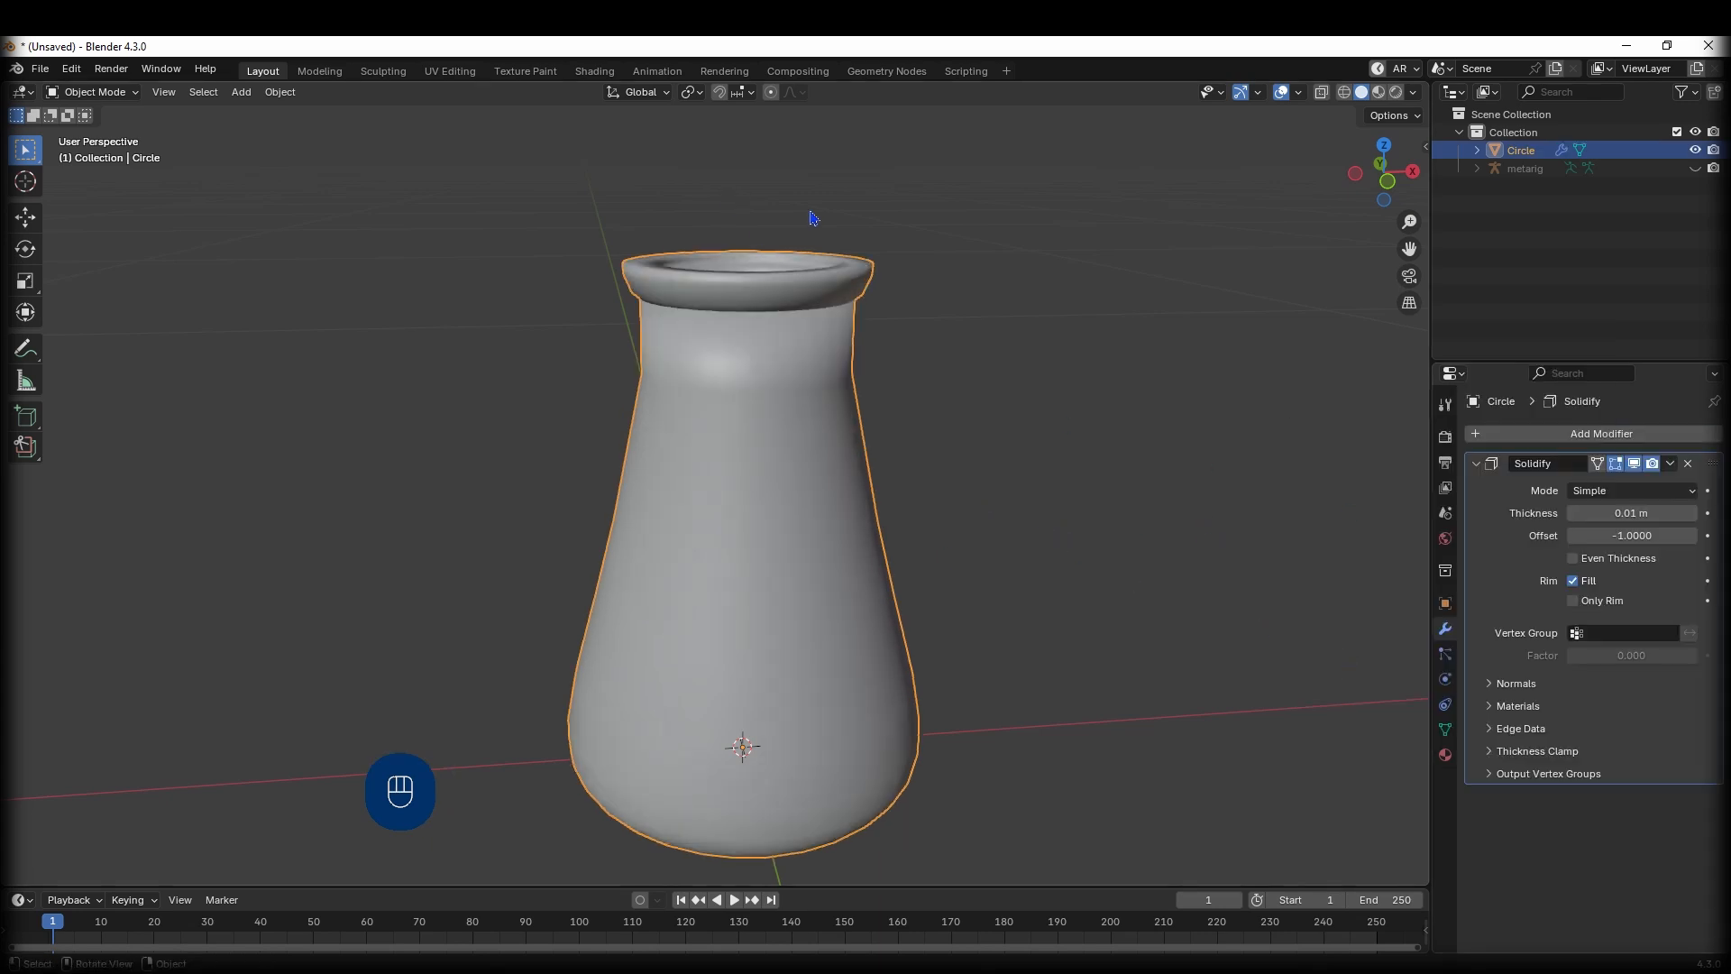
left_click_drag(1648, 513, 1623, 513, "shift")
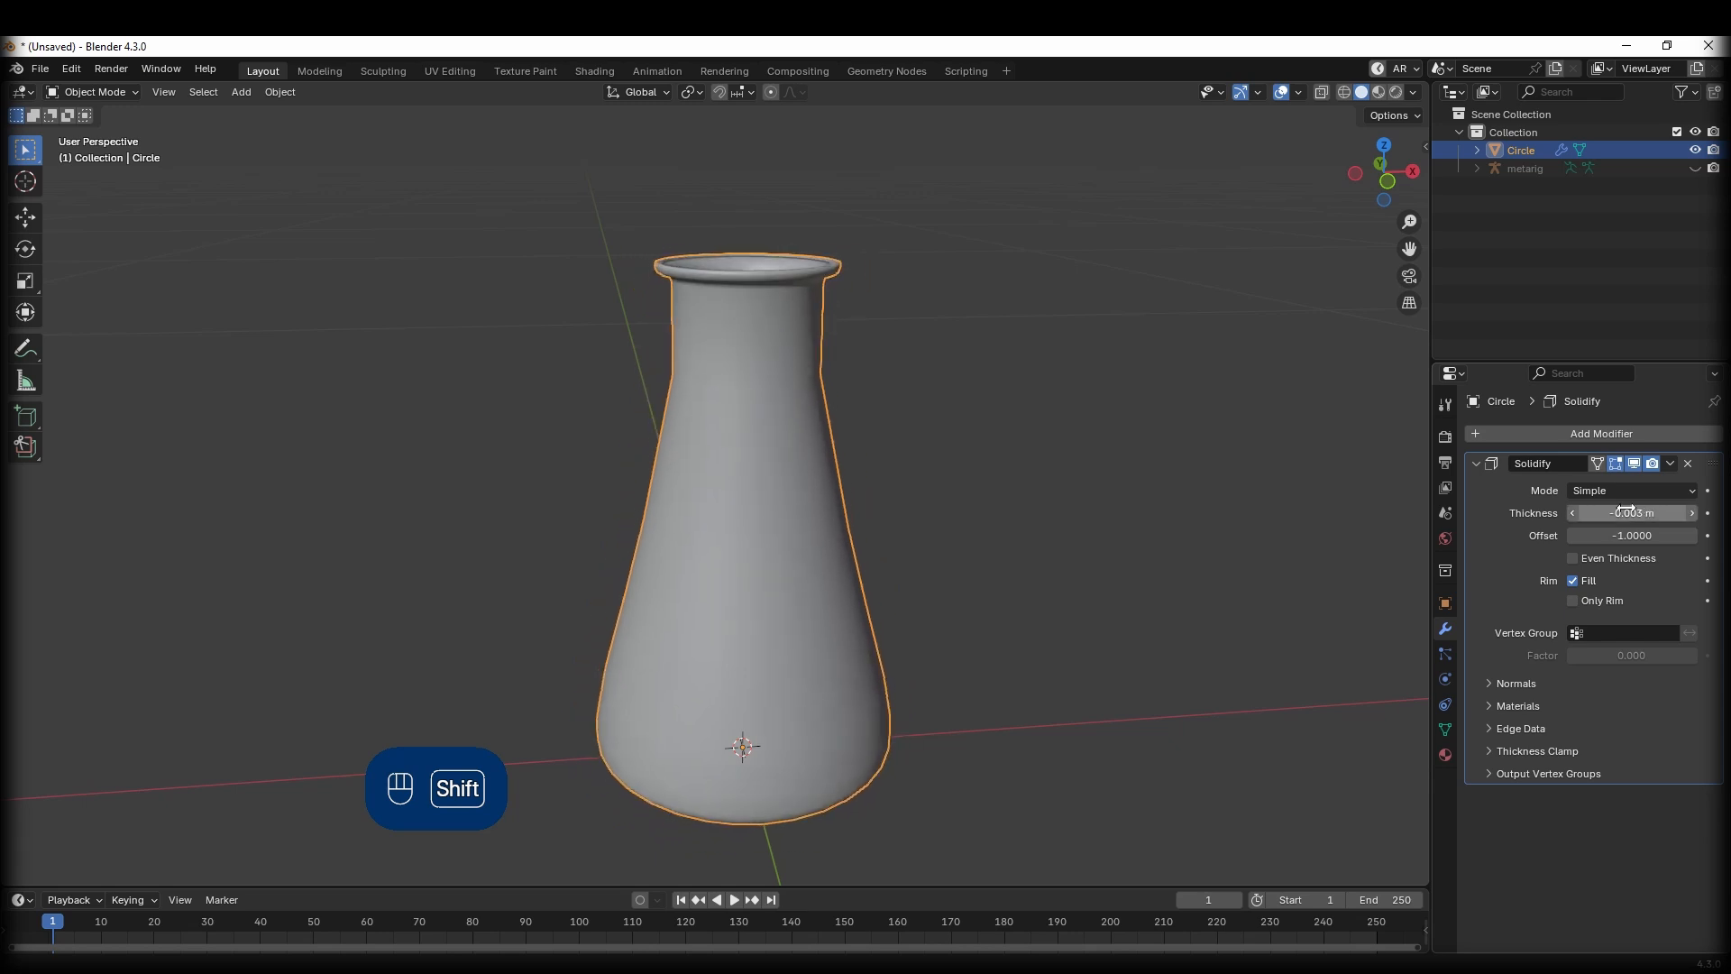
middle_click_drag(1037, 469, 855, 508)
scroll(855, 508, "up", 3)
middle_click_drag(819, 425, 974, 456)
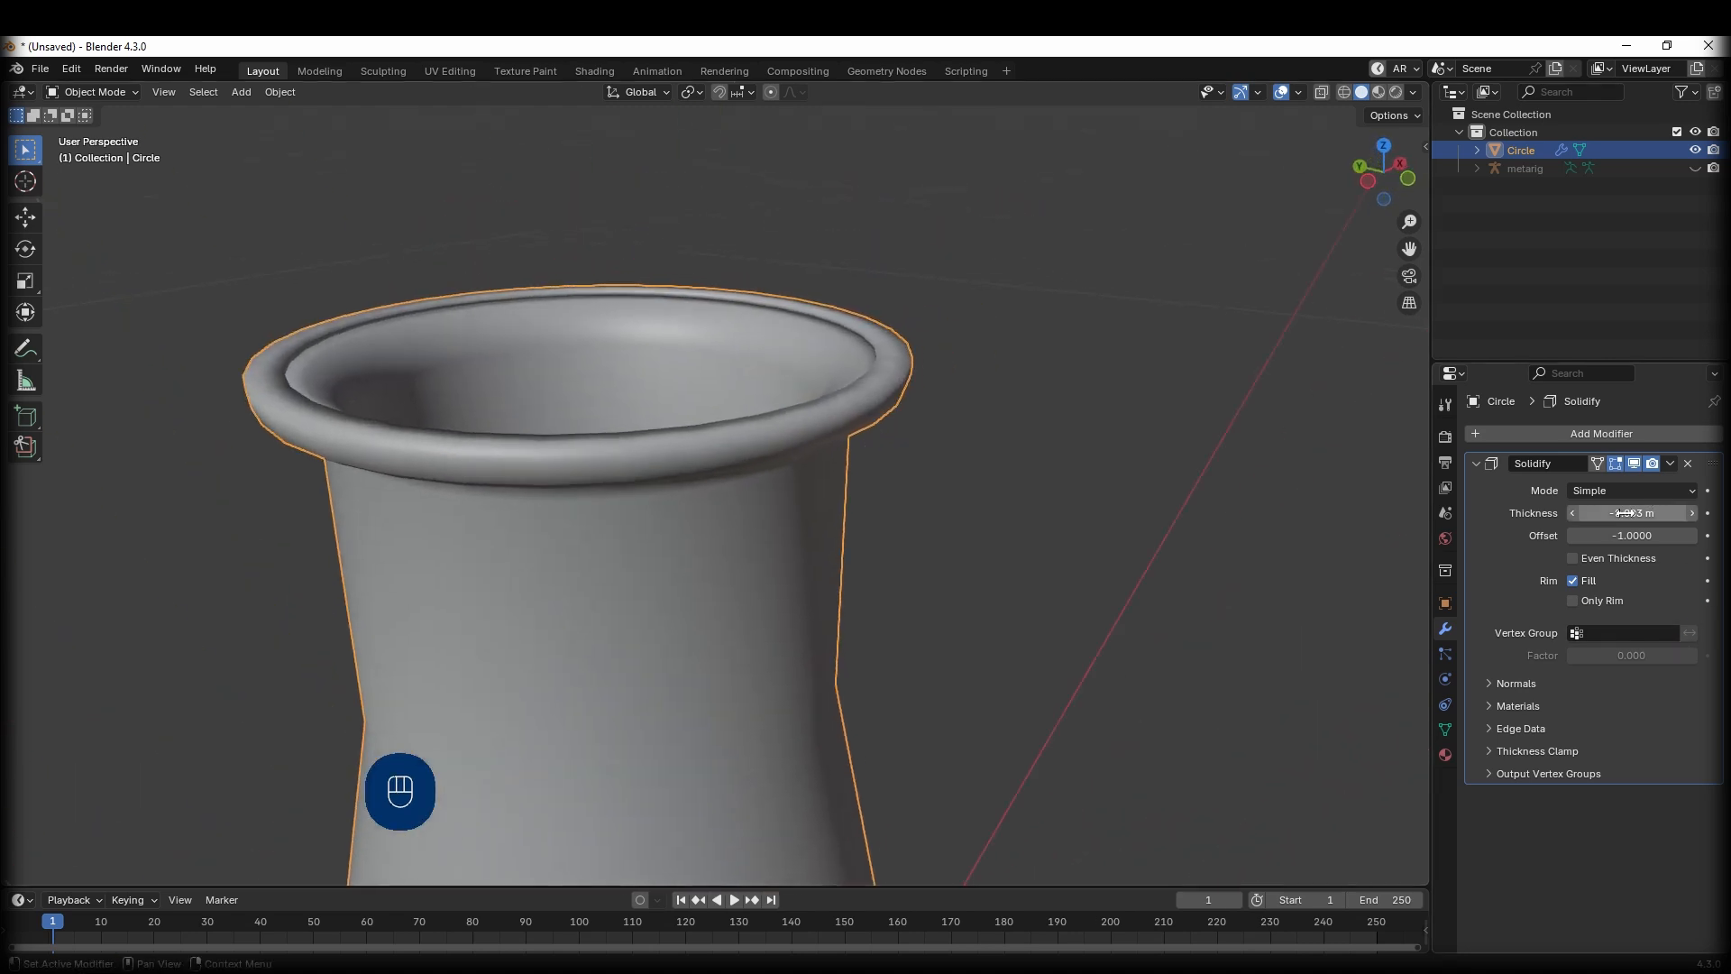
left_click_drag(1632, 513, 1635, 513, "shift")
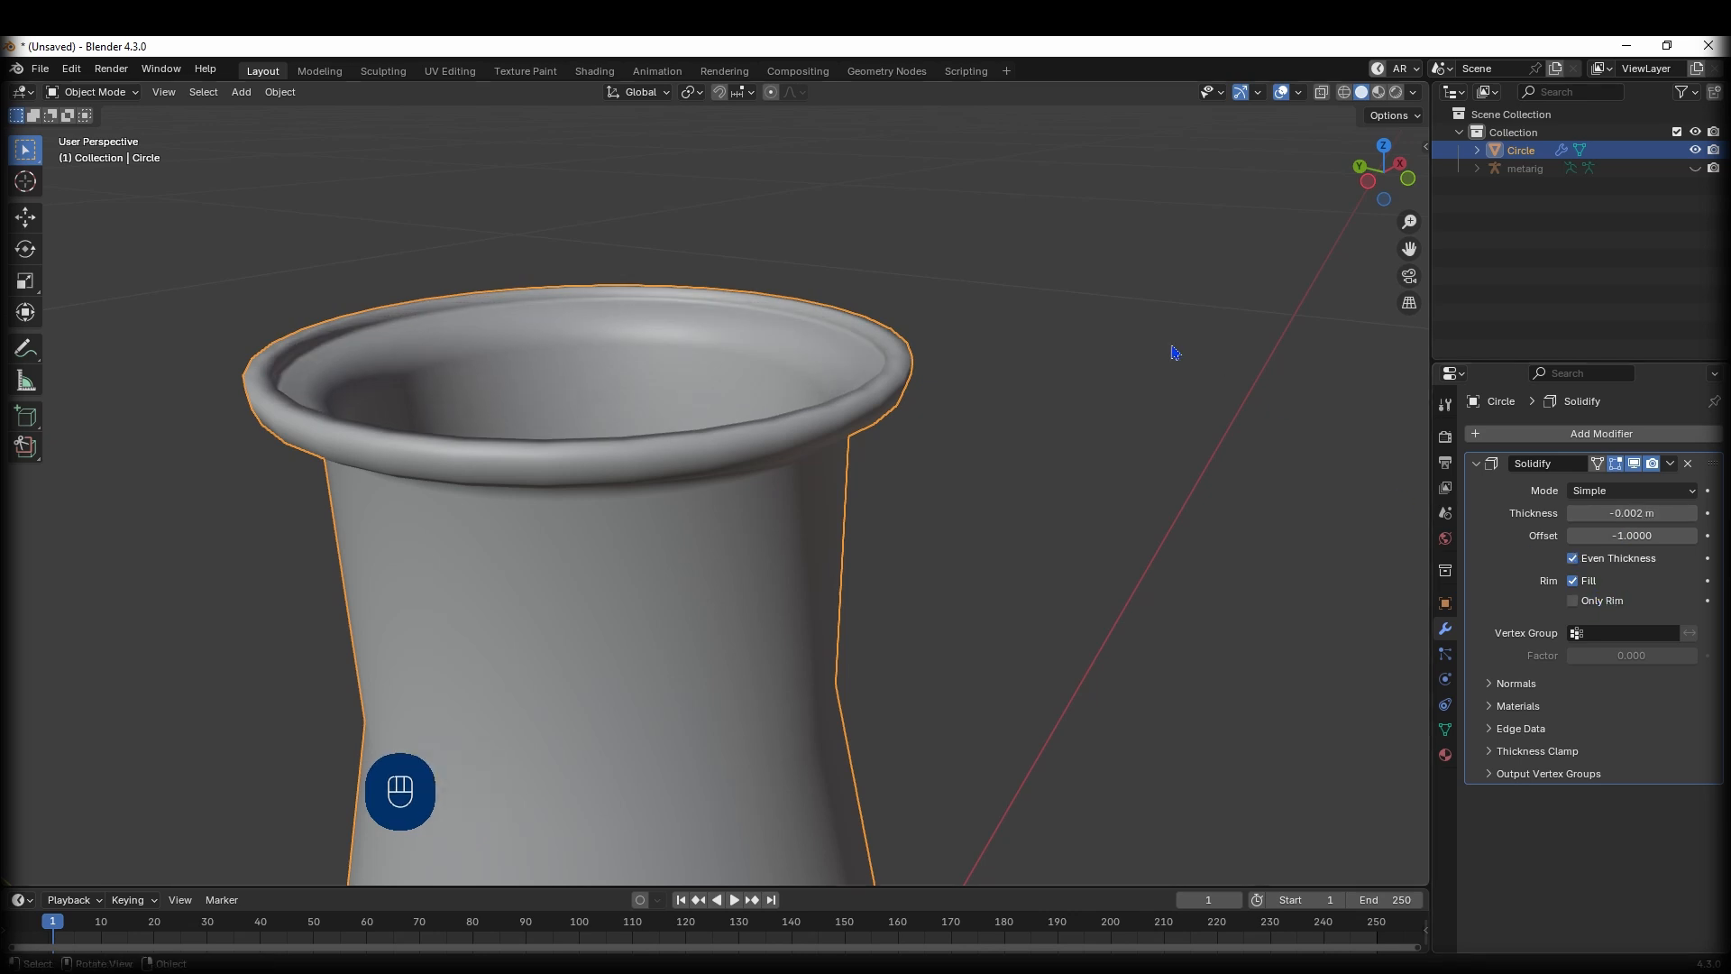
Apply the Solidify modifier after checking the normals with the Face Orientation overlay, and turn the overlay off.
left_click(1299, 93)
left_click(1188, 426)
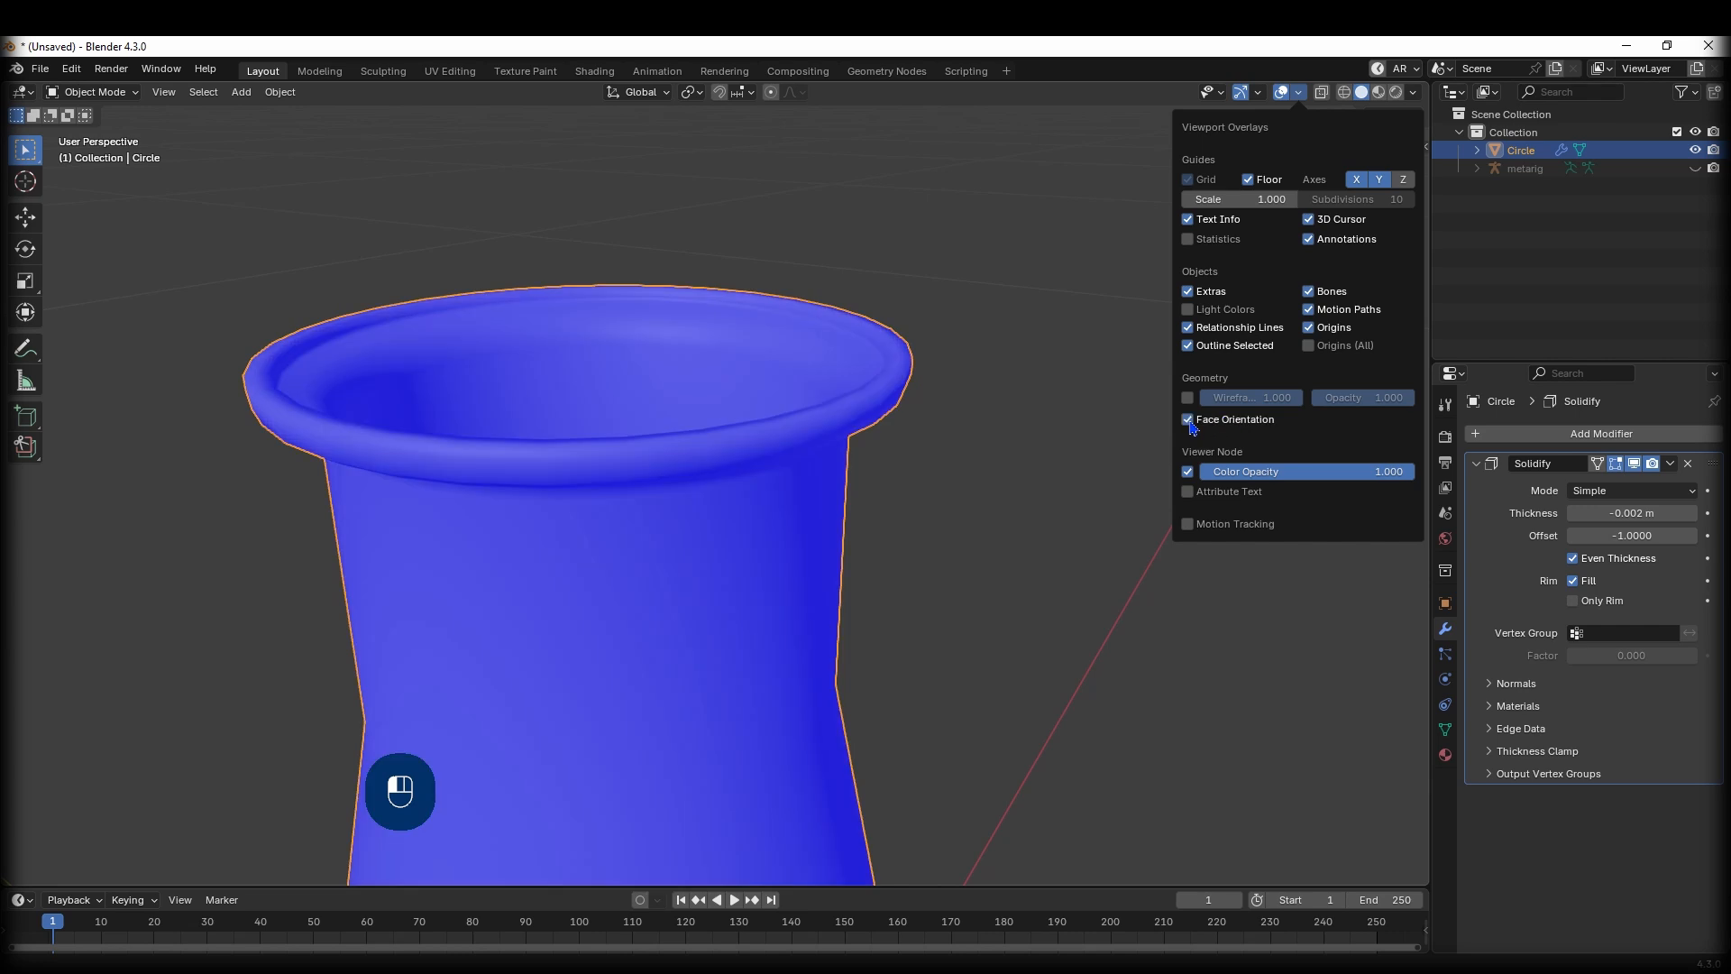
key("ctrl+a")
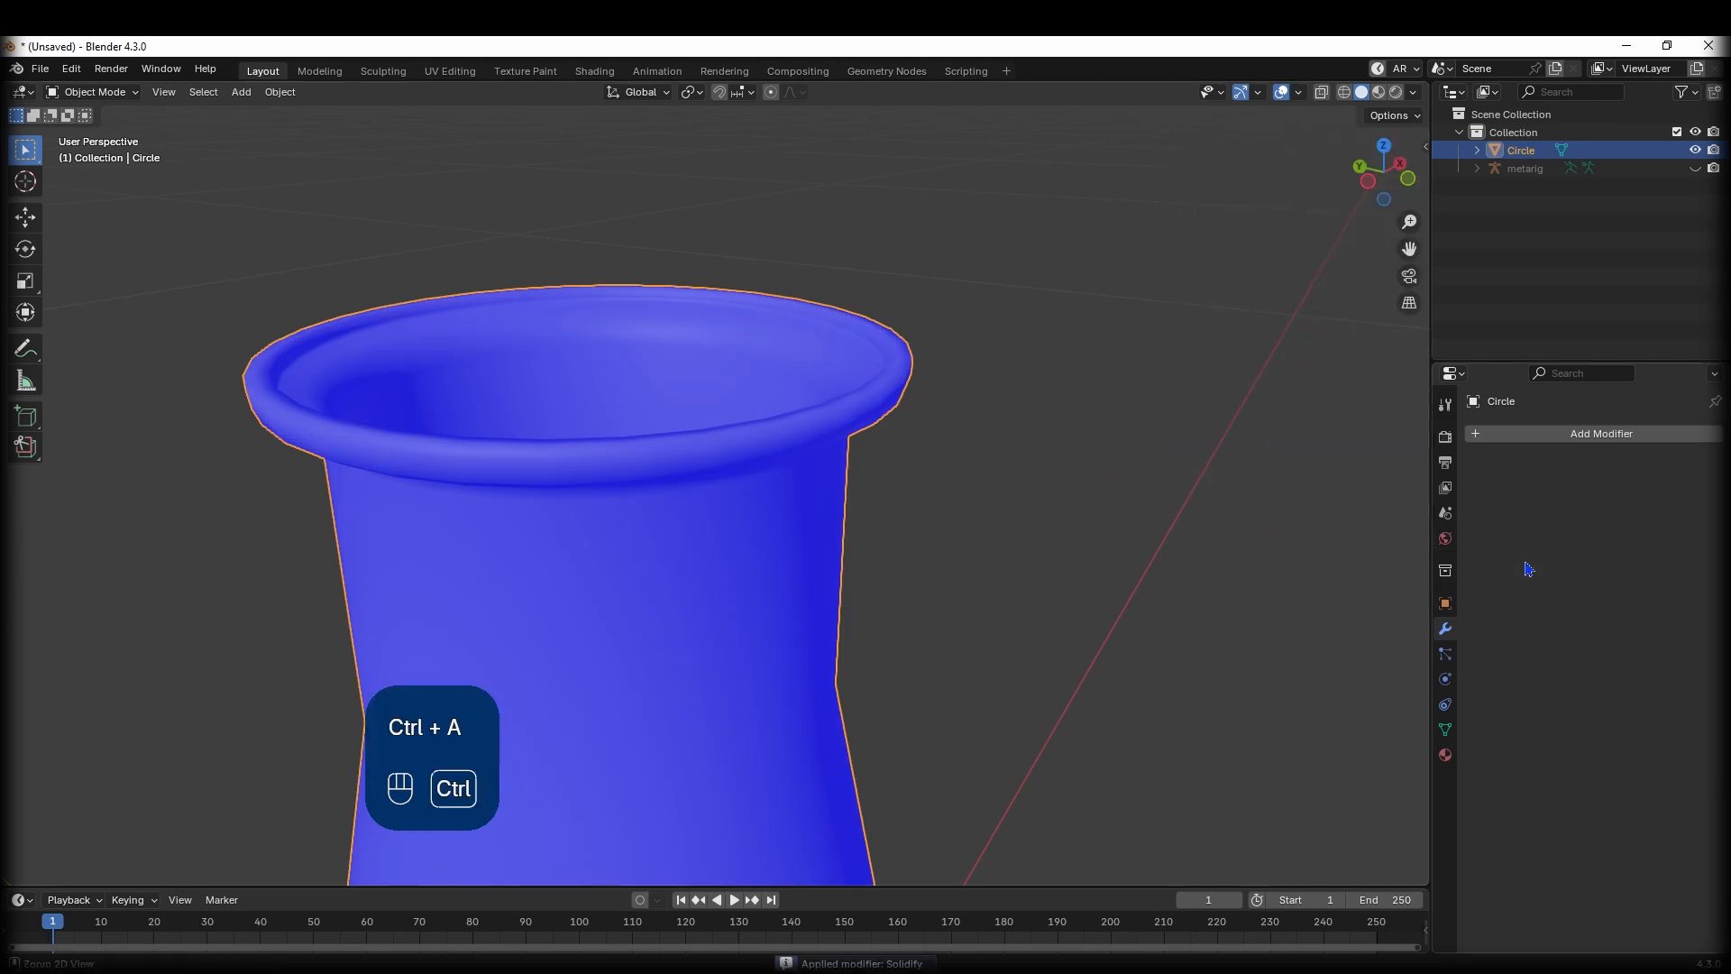
left_click(1299, 93)
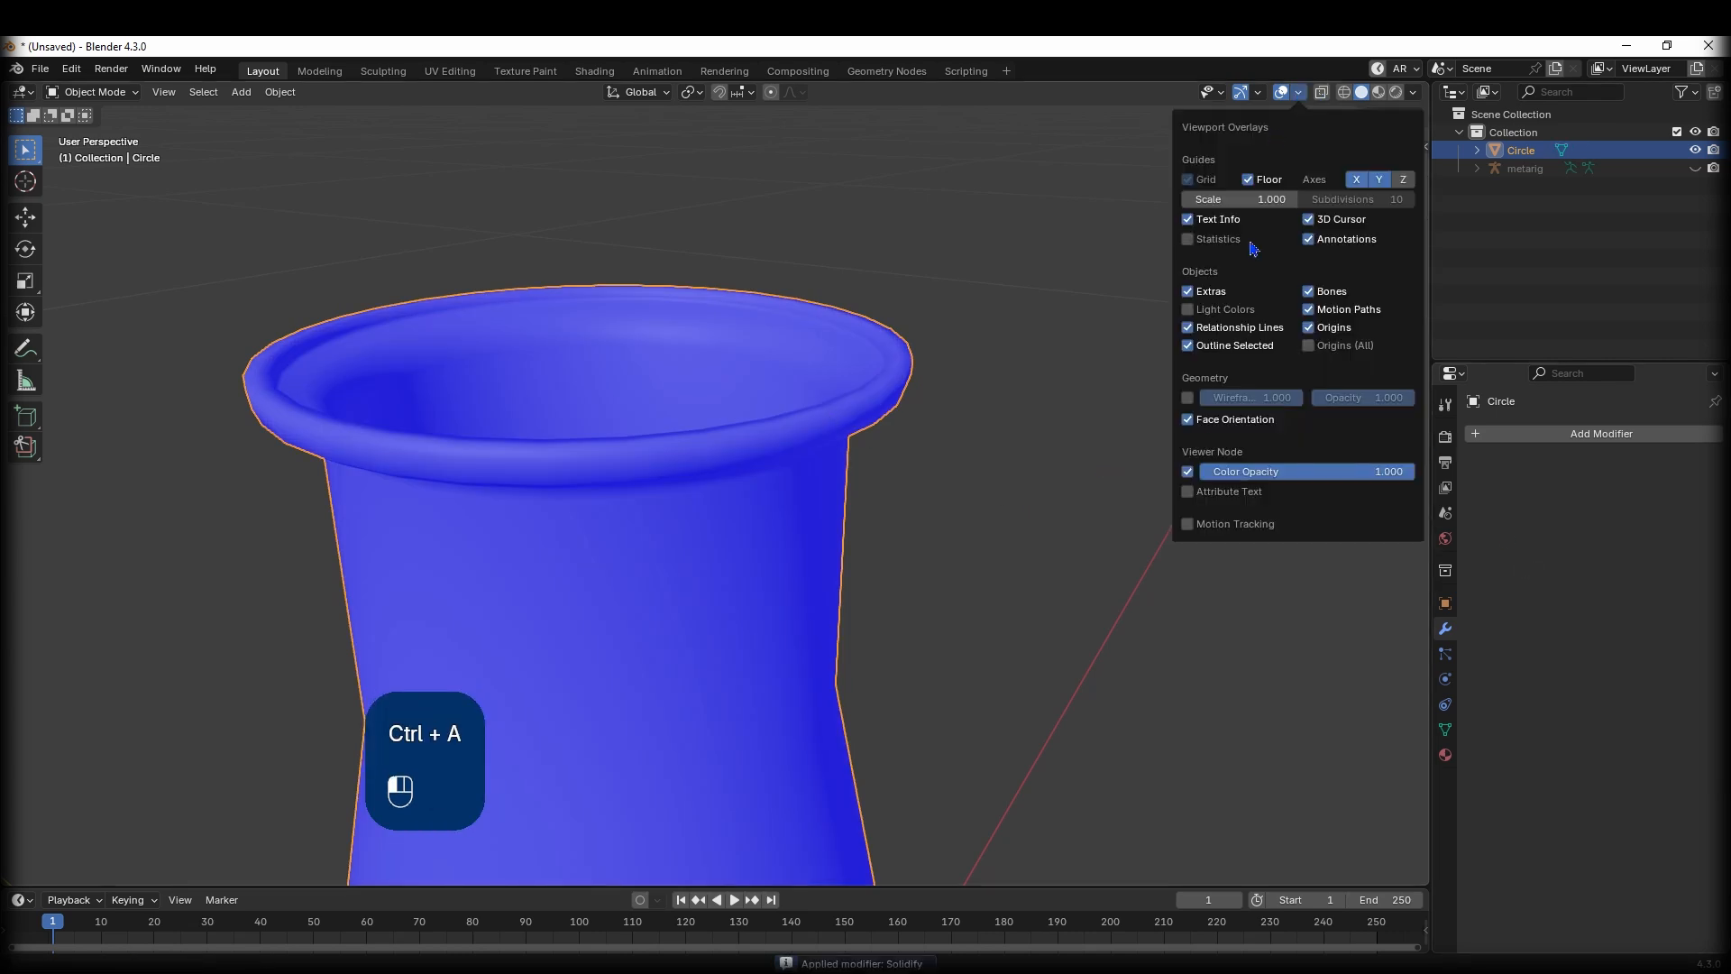
left_click(1189, 421)
In Edit Mode, bevel the inner and outer edge loops on top of the lip with two segments.
middle_click_drag(965, 533, 815, 491)
key("Tab")
key("2")
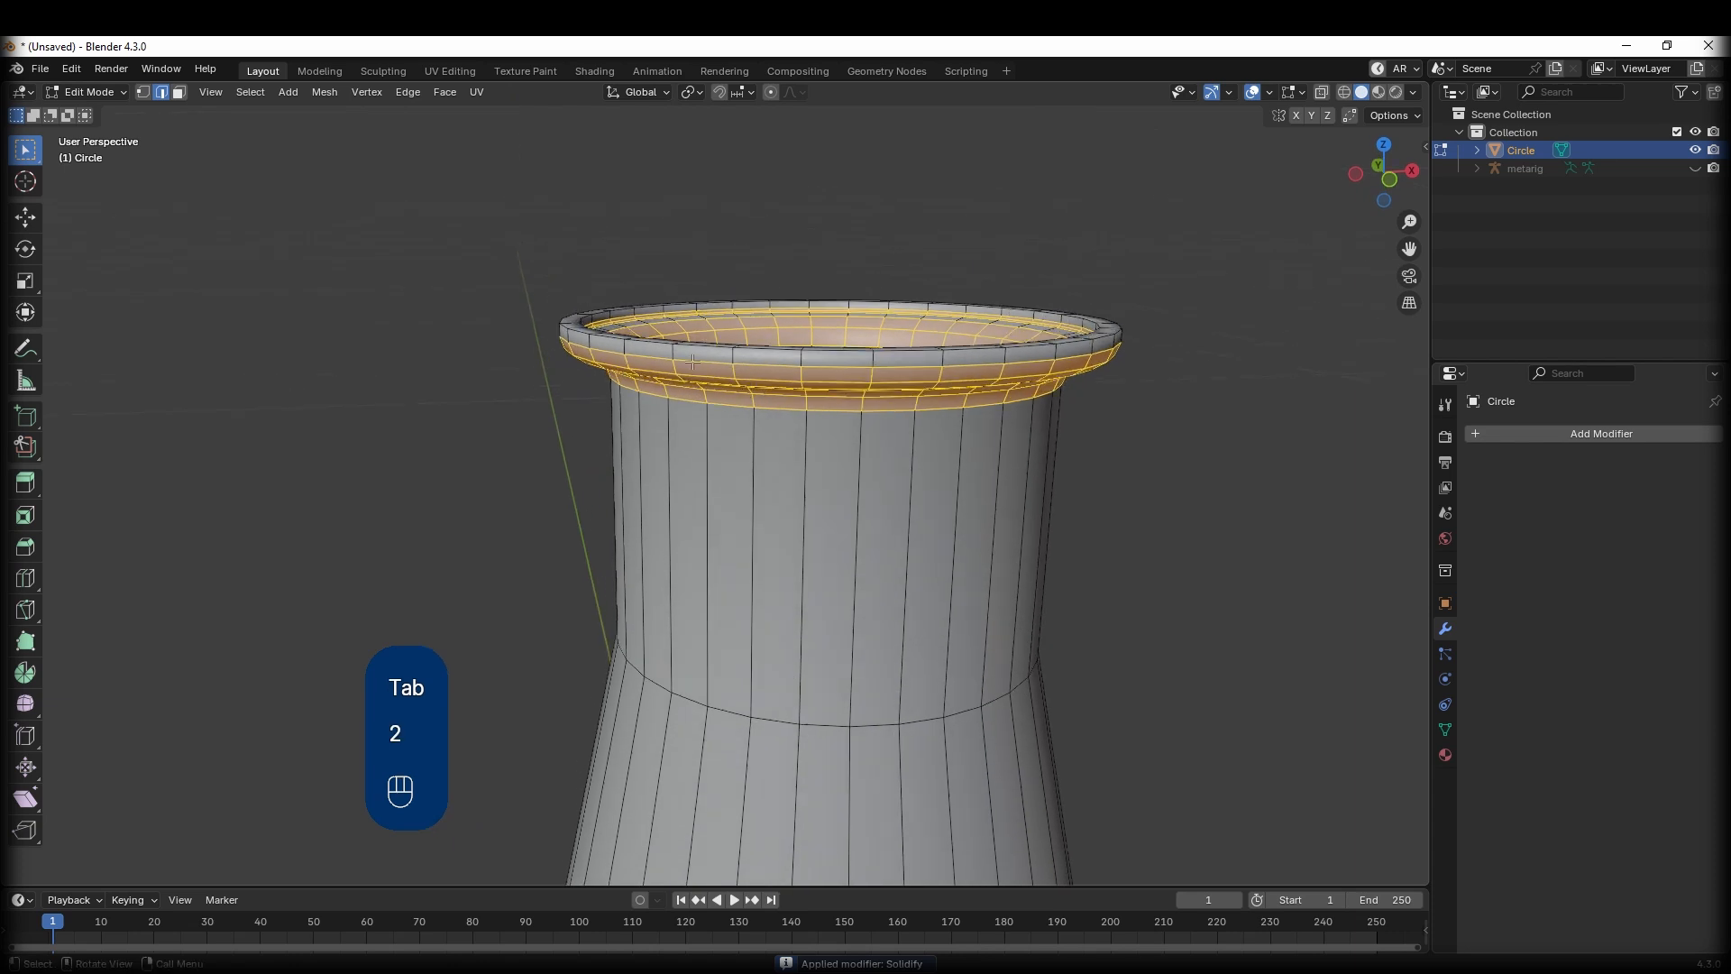
left_click(692, 348, "alt")
middle_click_drag(692, 348, 697, 422)
left_click(708, 354, "alt+shift")
middle_click_drag(707, 355, 854, 386)
key("ctrl+b")
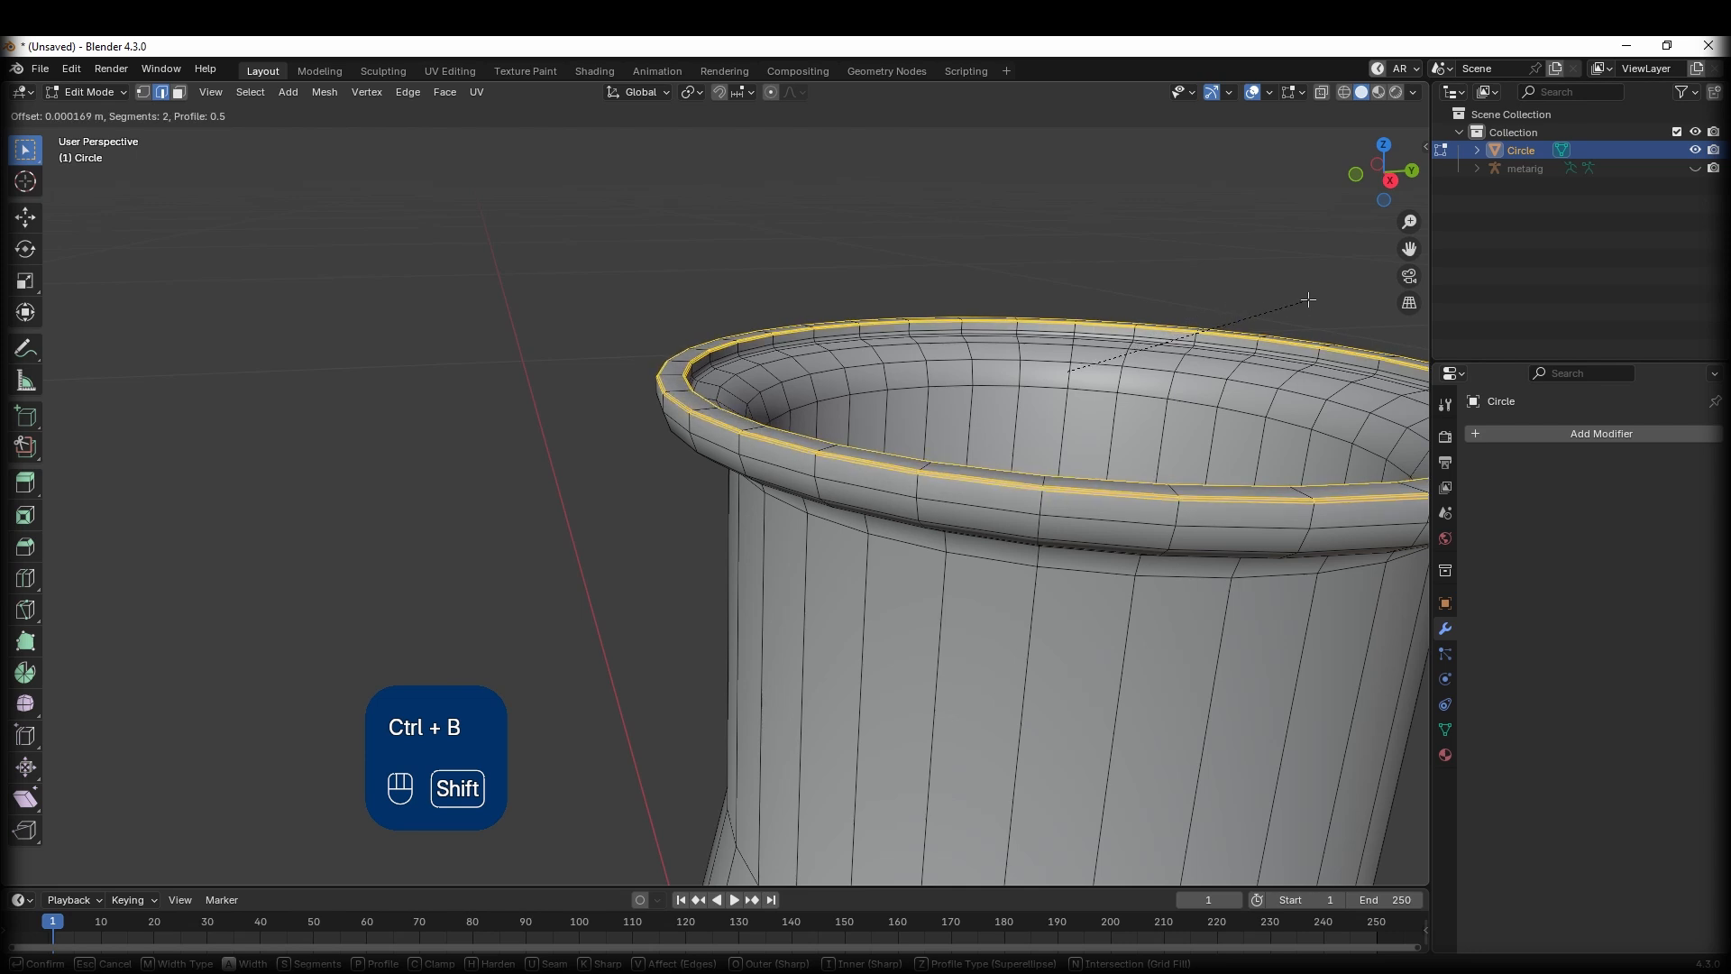
left_click(1372, 295)
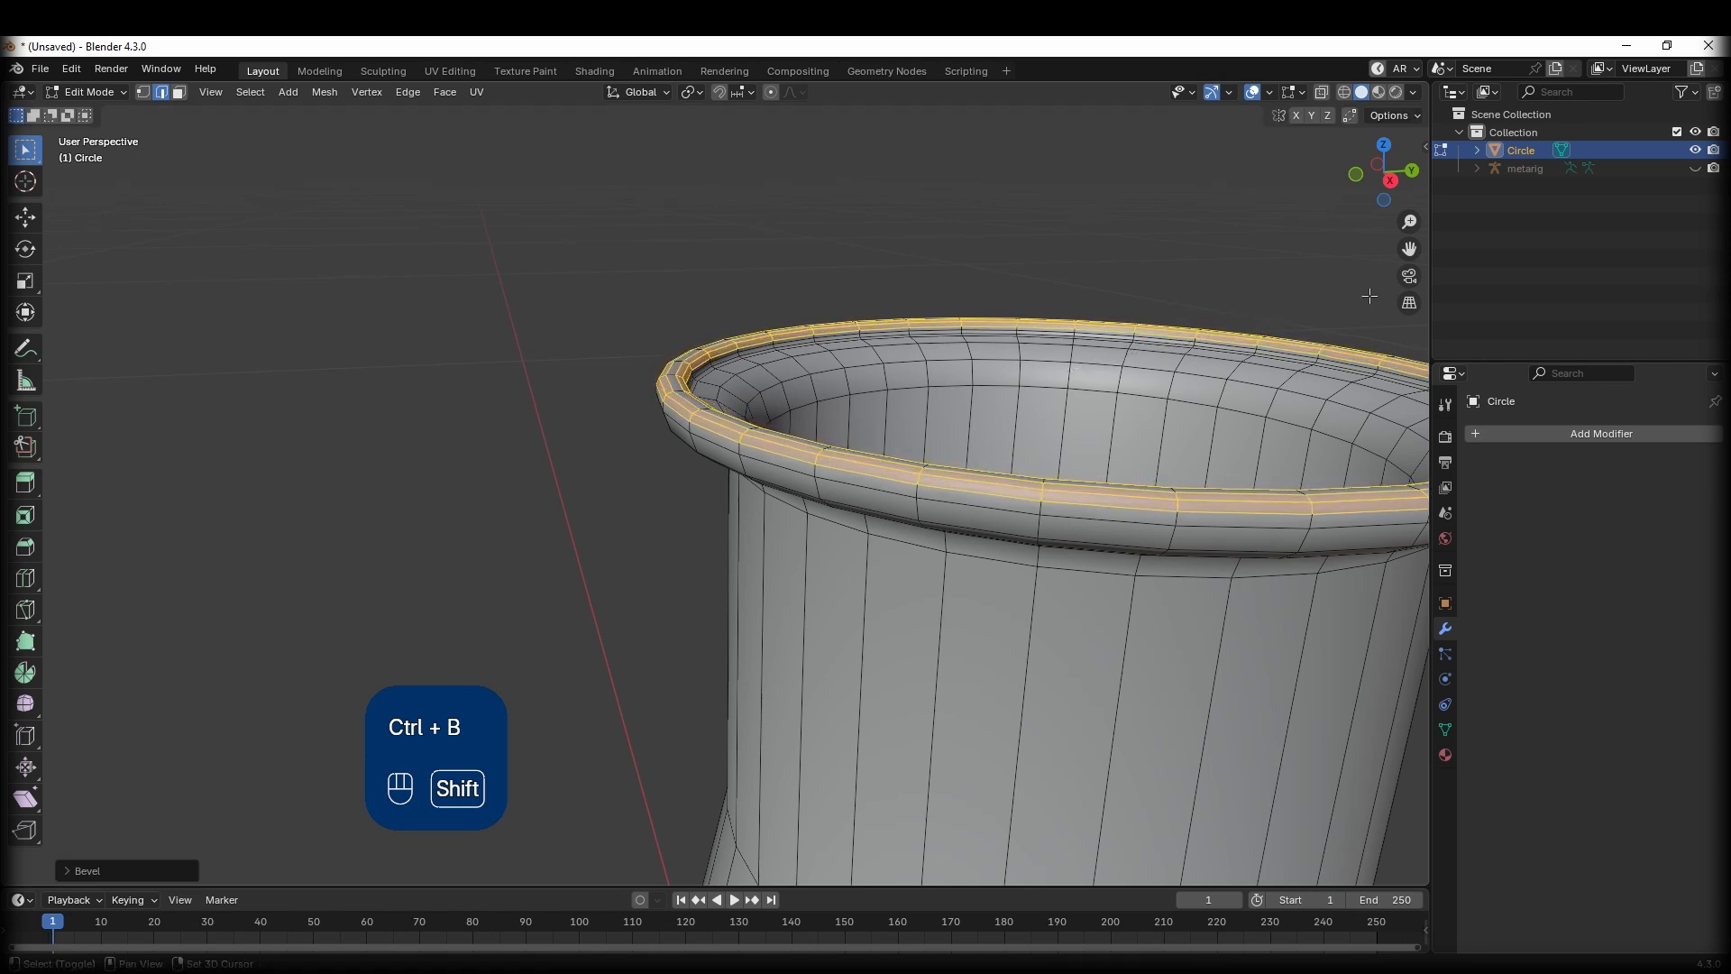
Return to Object Mode and examine the whole flask in front view and in perspective.
key("Tab")
scroll(978, 514, "down", 8)
middle_click_drag(927, 683, 757, 521, "shift")
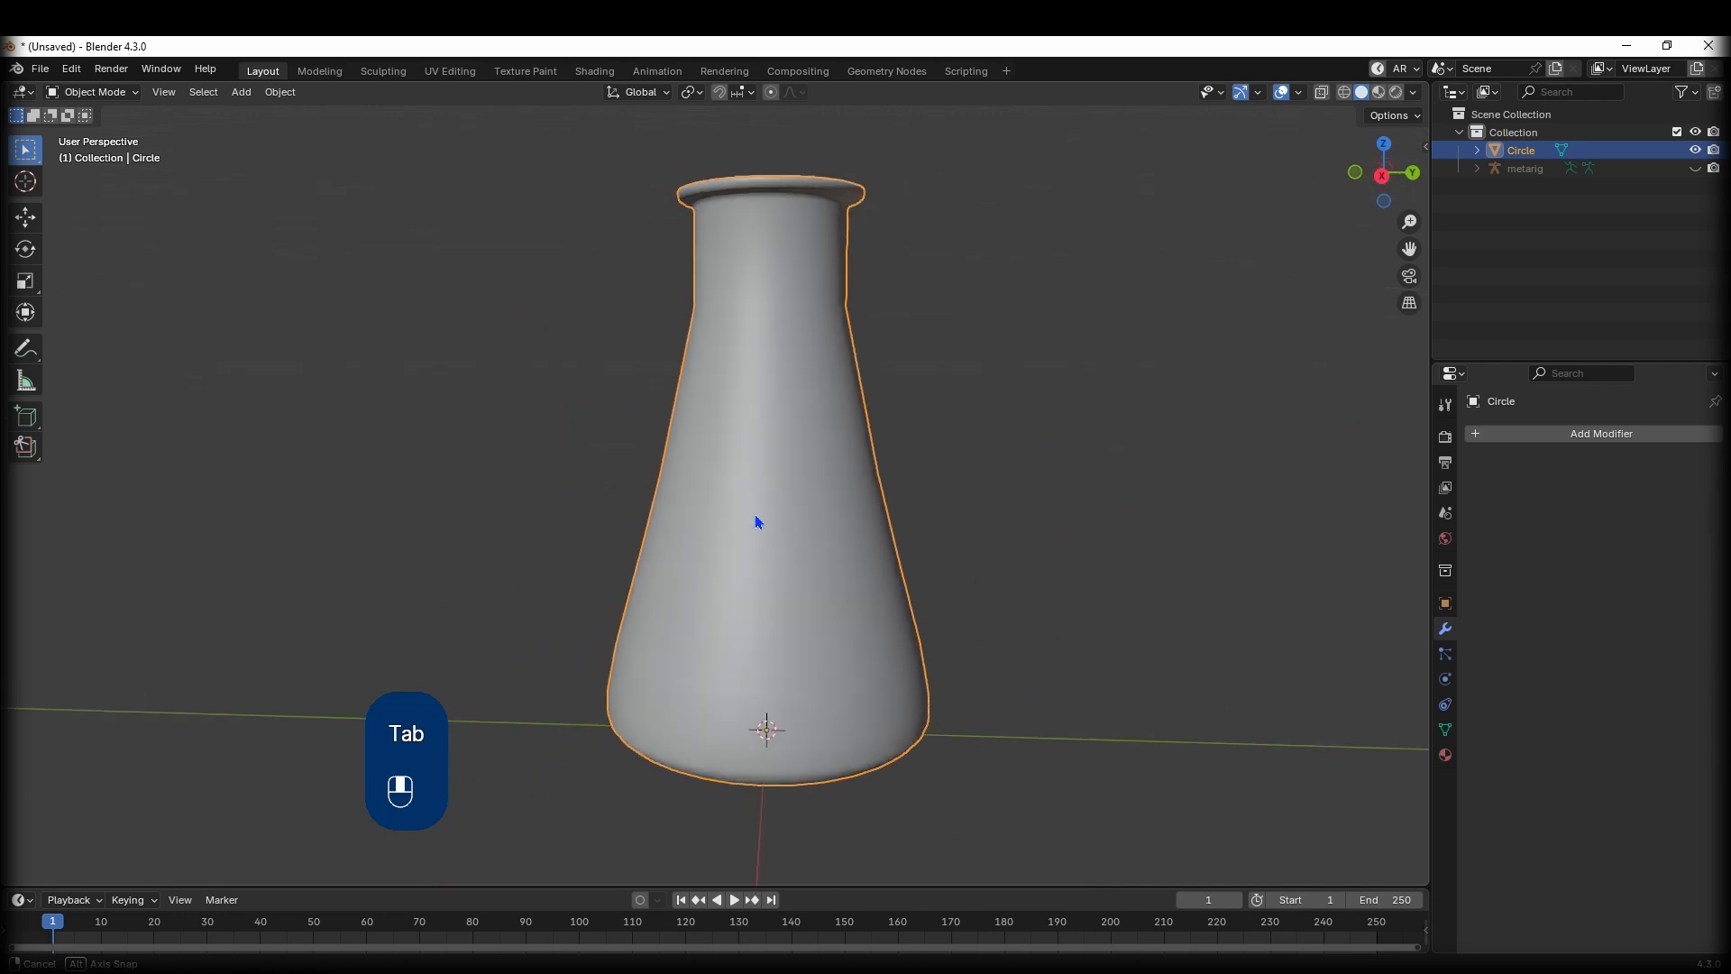
key("KP_1")
middle_click_drag(624, 414, 899, 419, "shift")
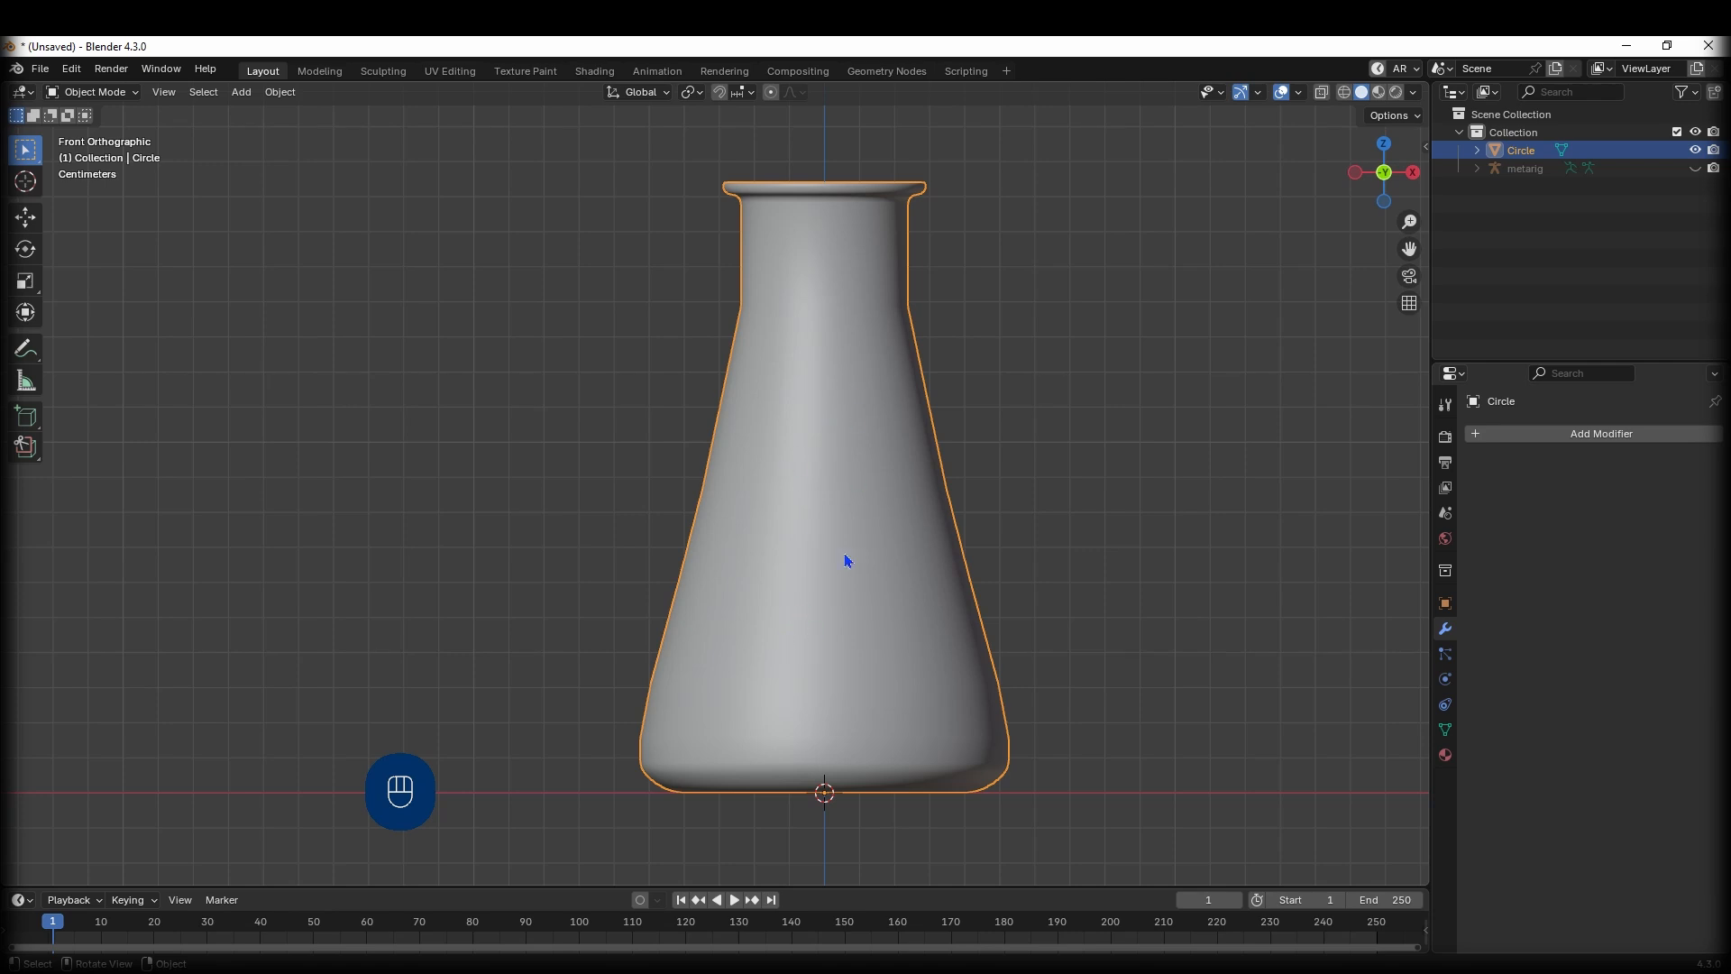
middle_click_drag(754, 541, 802, 558)
scroll(753, 479, "down", 3)
middle_click_drag(821, 620, 772, 634, "shift")
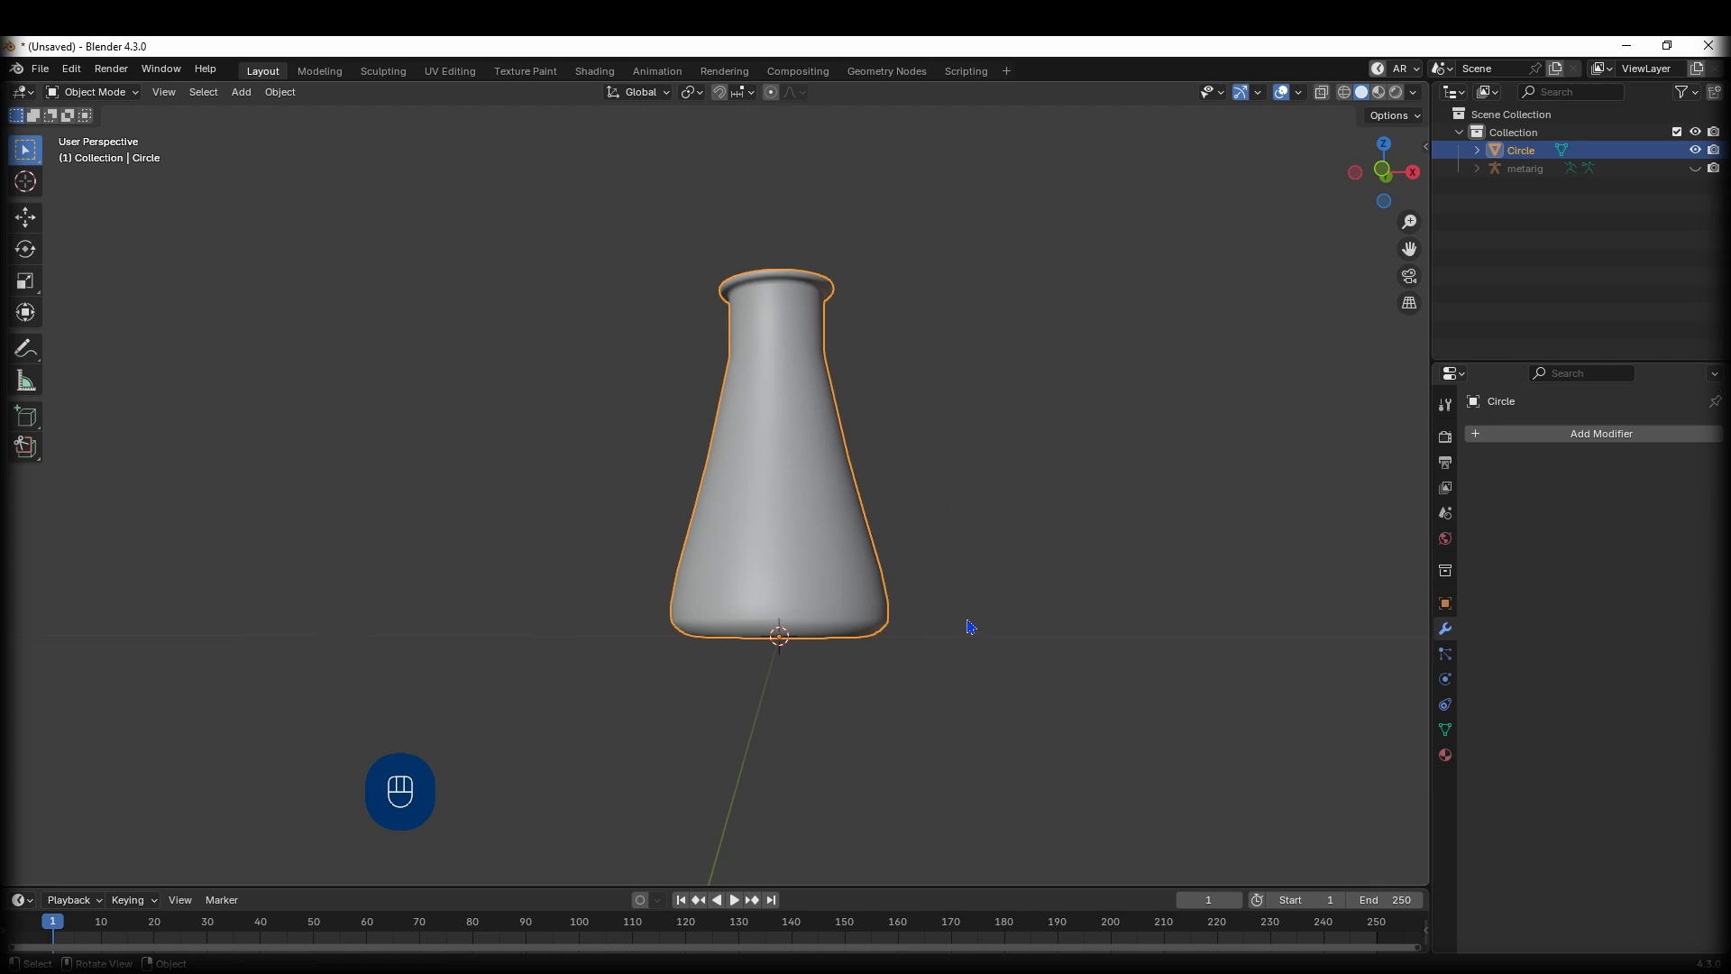
middle_click_drag(774, 512, 812, 523)
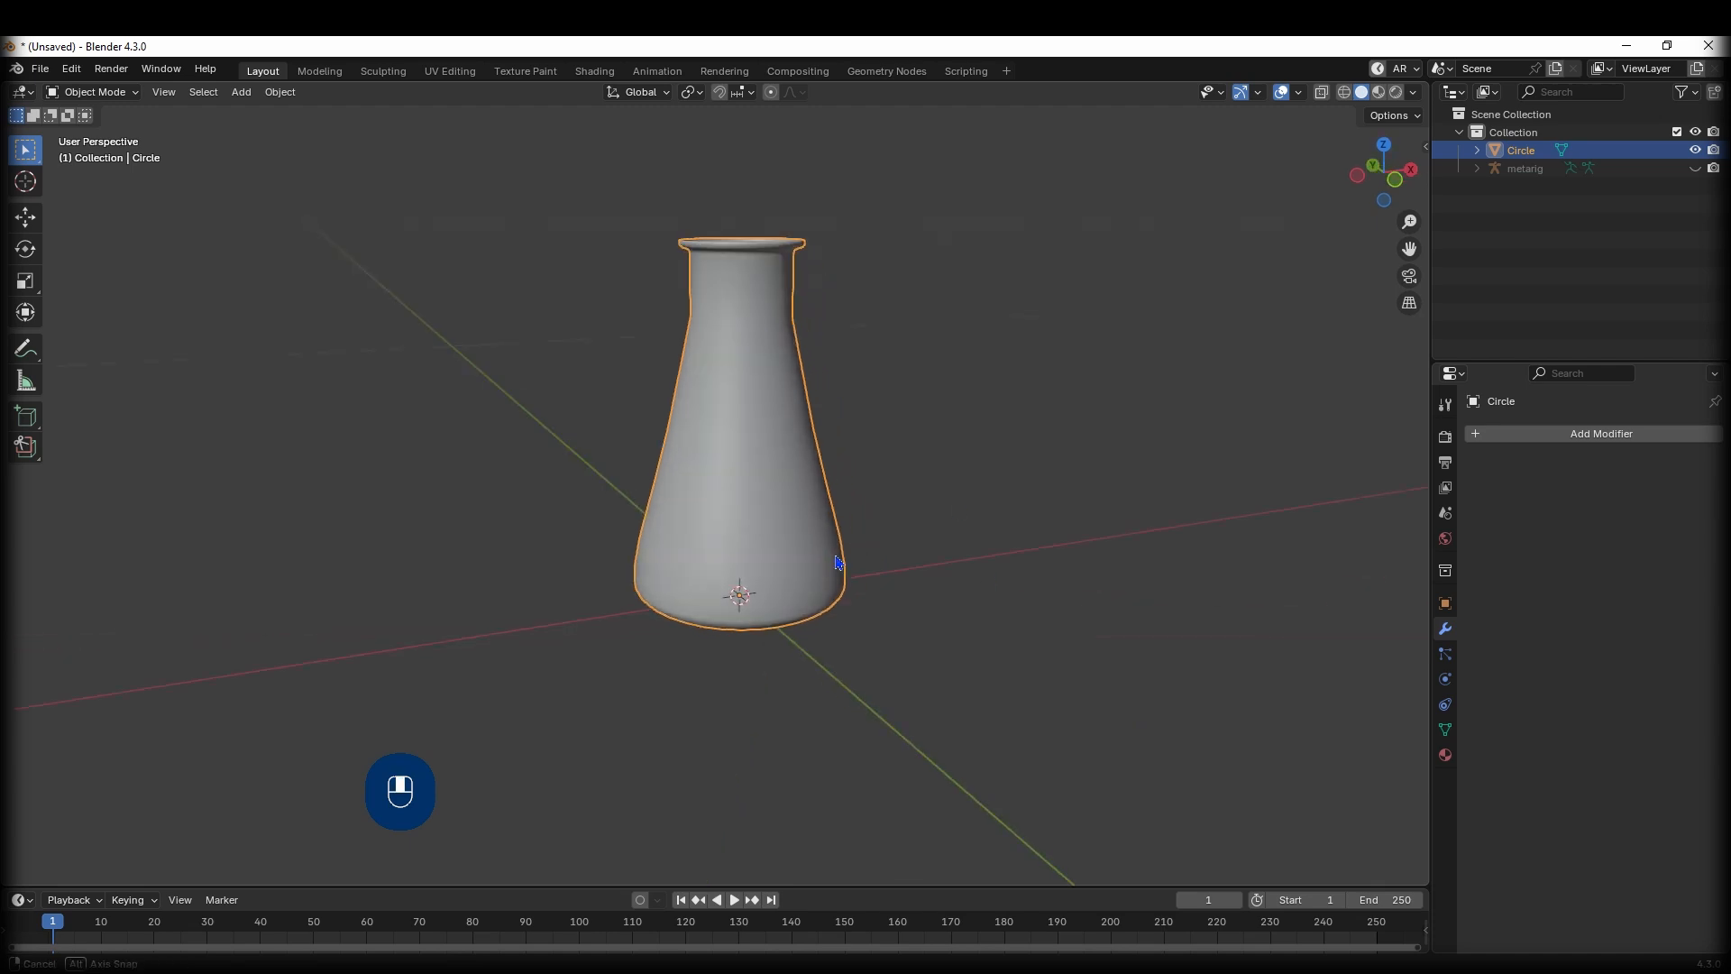
key("KP_1")
left_click(818, 494)
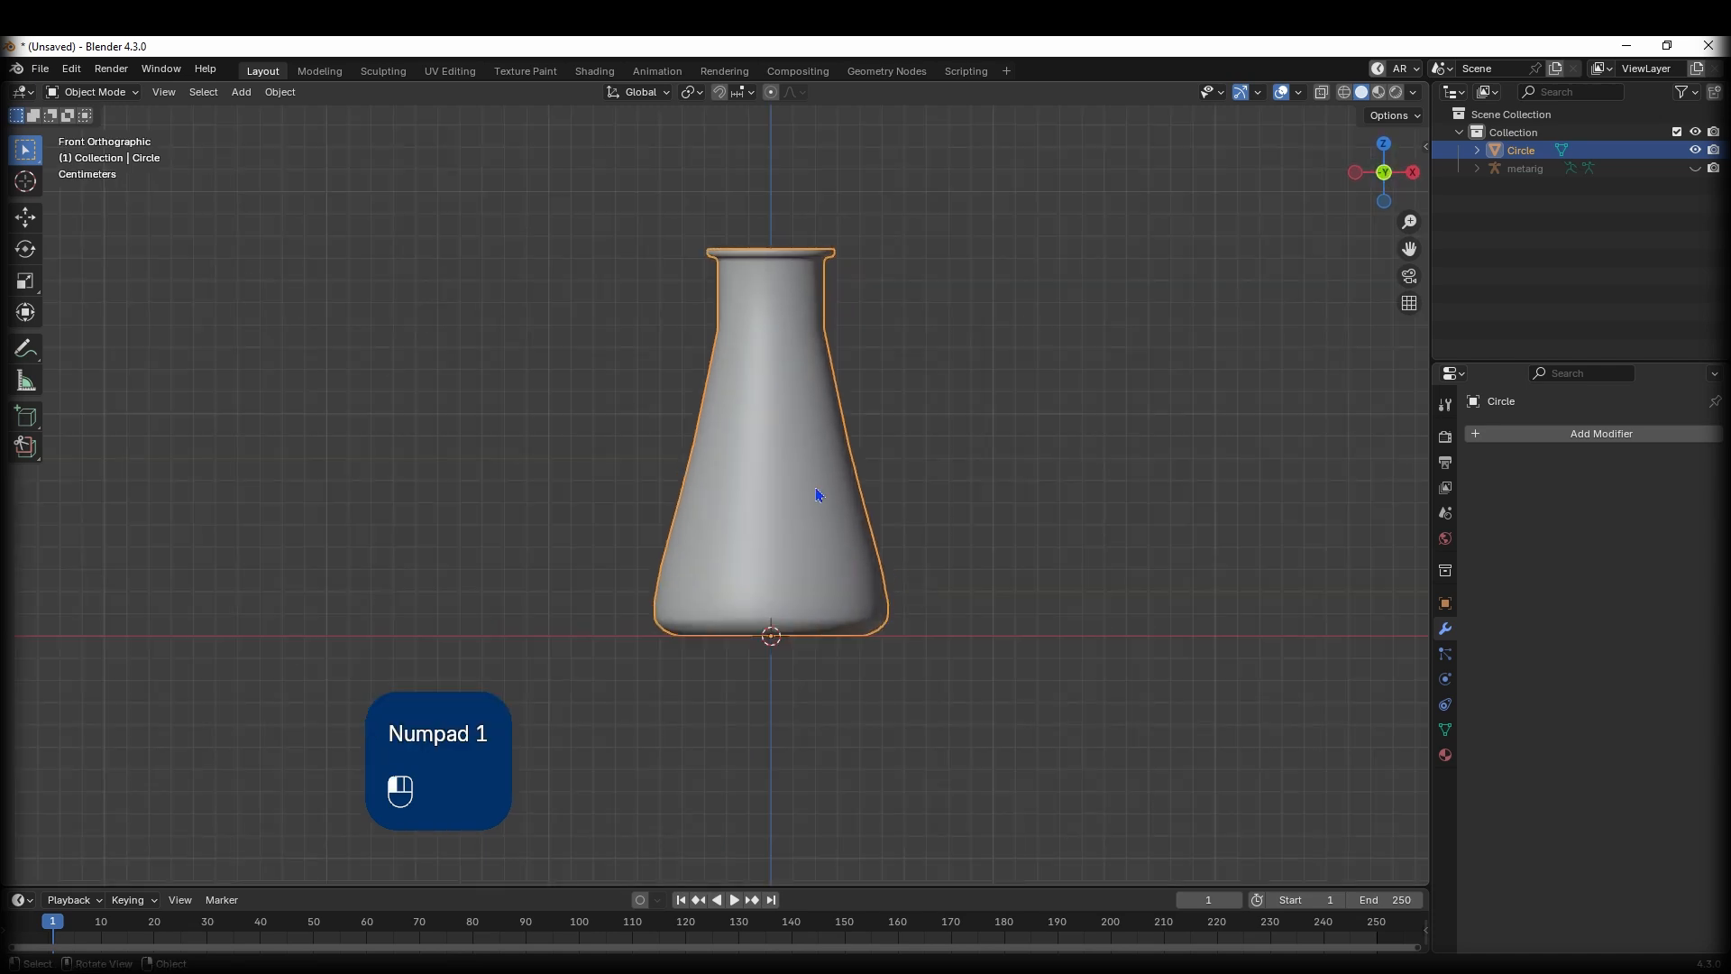
middle_click_drag(834, 506, 572, 332)
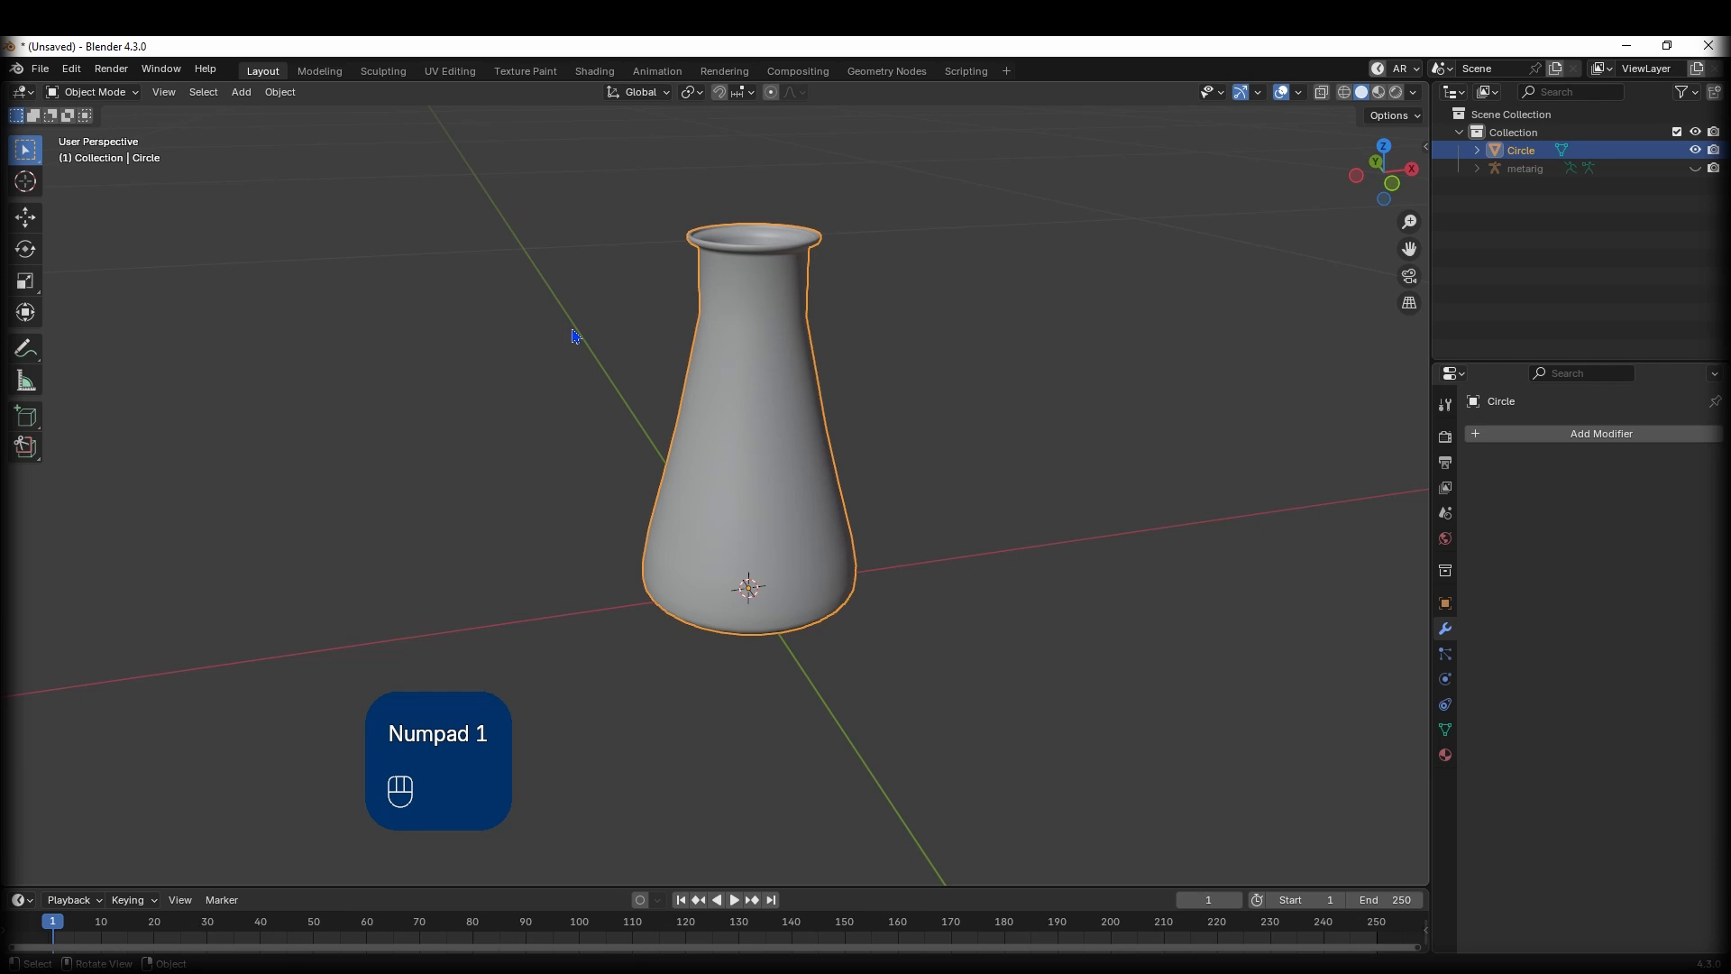
Switch to the UV Editing workspace with the flask mesh framed for seam selection.
left_click(448, 72)
scroll(1001, 495, "up", 8)
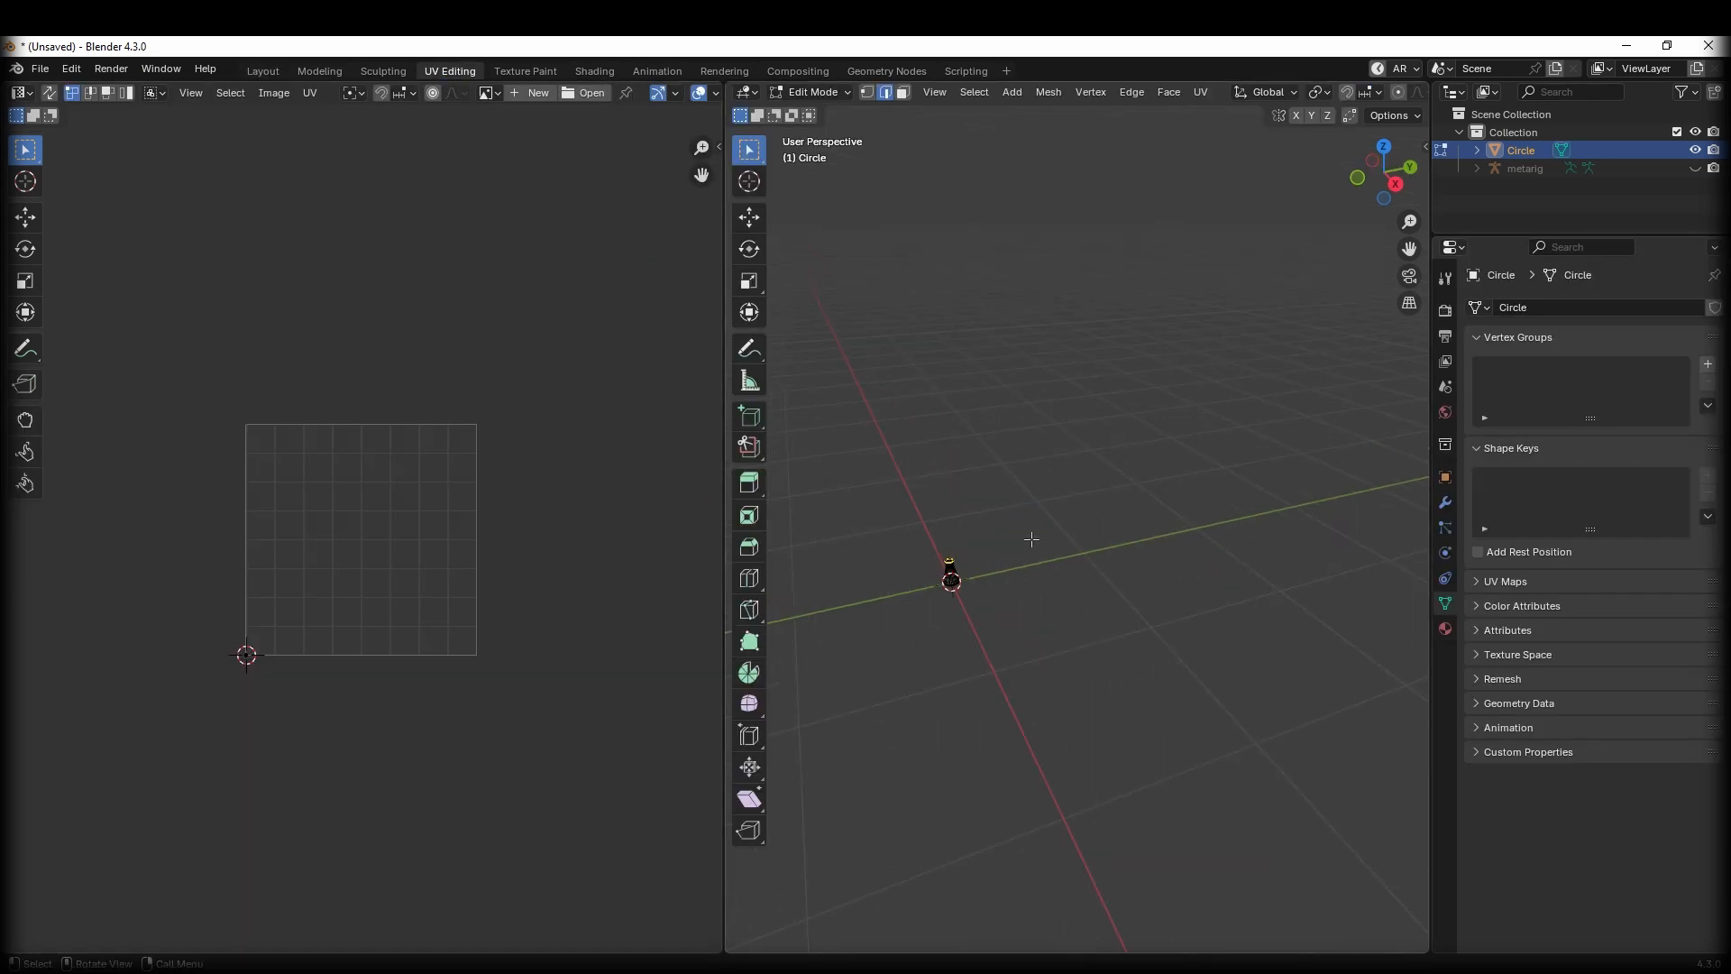
middle_click_drag(892, 604, 1159, 592, "shift")
scroll(1127, 555, "up", 5)
middle_click_drag(1126, 521, 1206, 571)
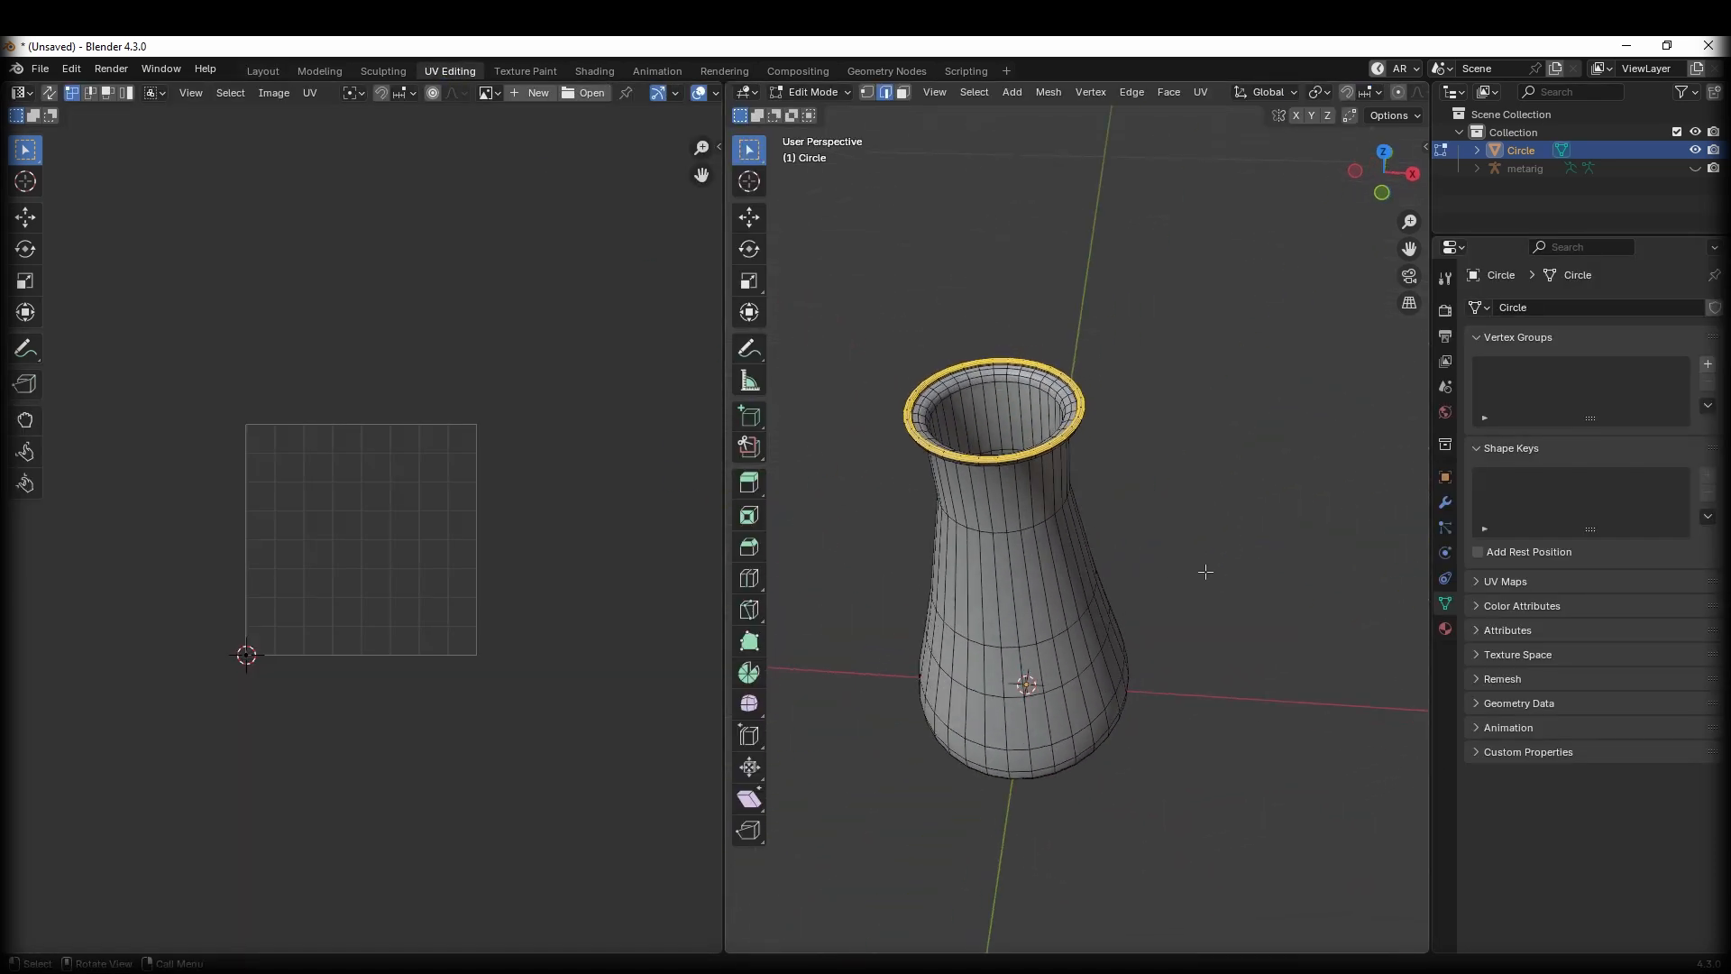
middle_click_drag(1003, 521, 1056, 520, "shift")
Select the vertical edge loop running around the flask and mark it as a seam.
left_click(1034, 512, "alt")
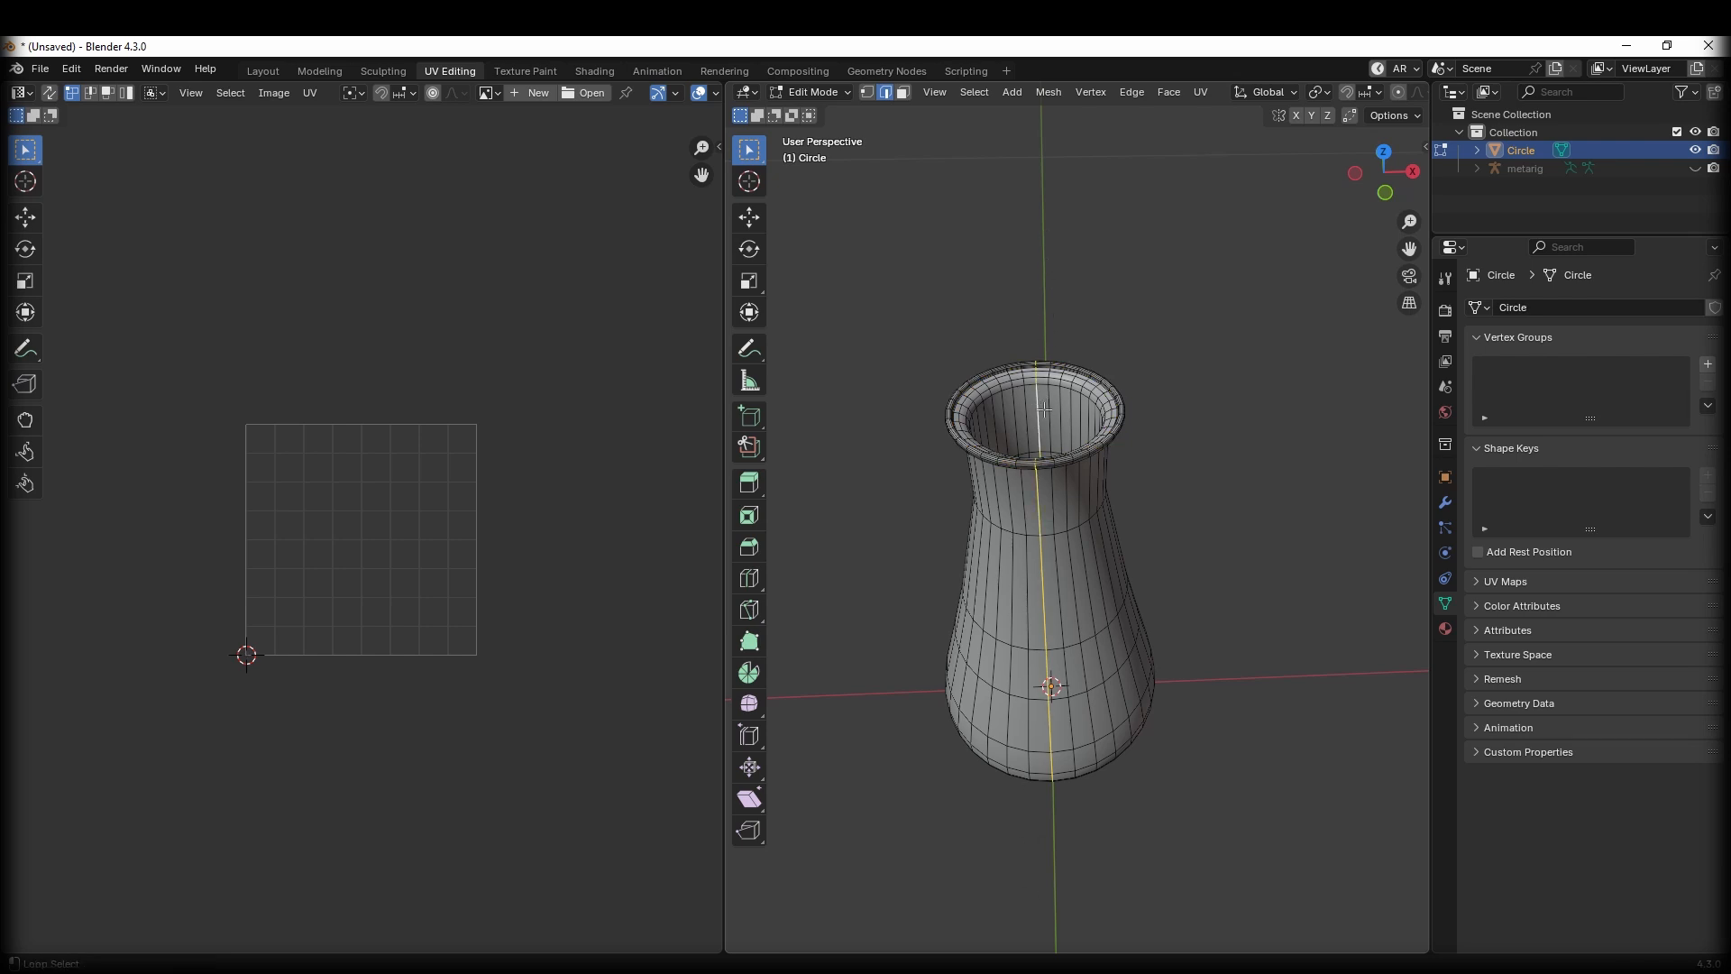
middle_click_drag(1032, 478, 1177, 695)
mouse_move(1086, 820)
middle_mouse_down()
mouse_move(1073, 834)
mouse_move(1091, 821)
middle_mouse_up()
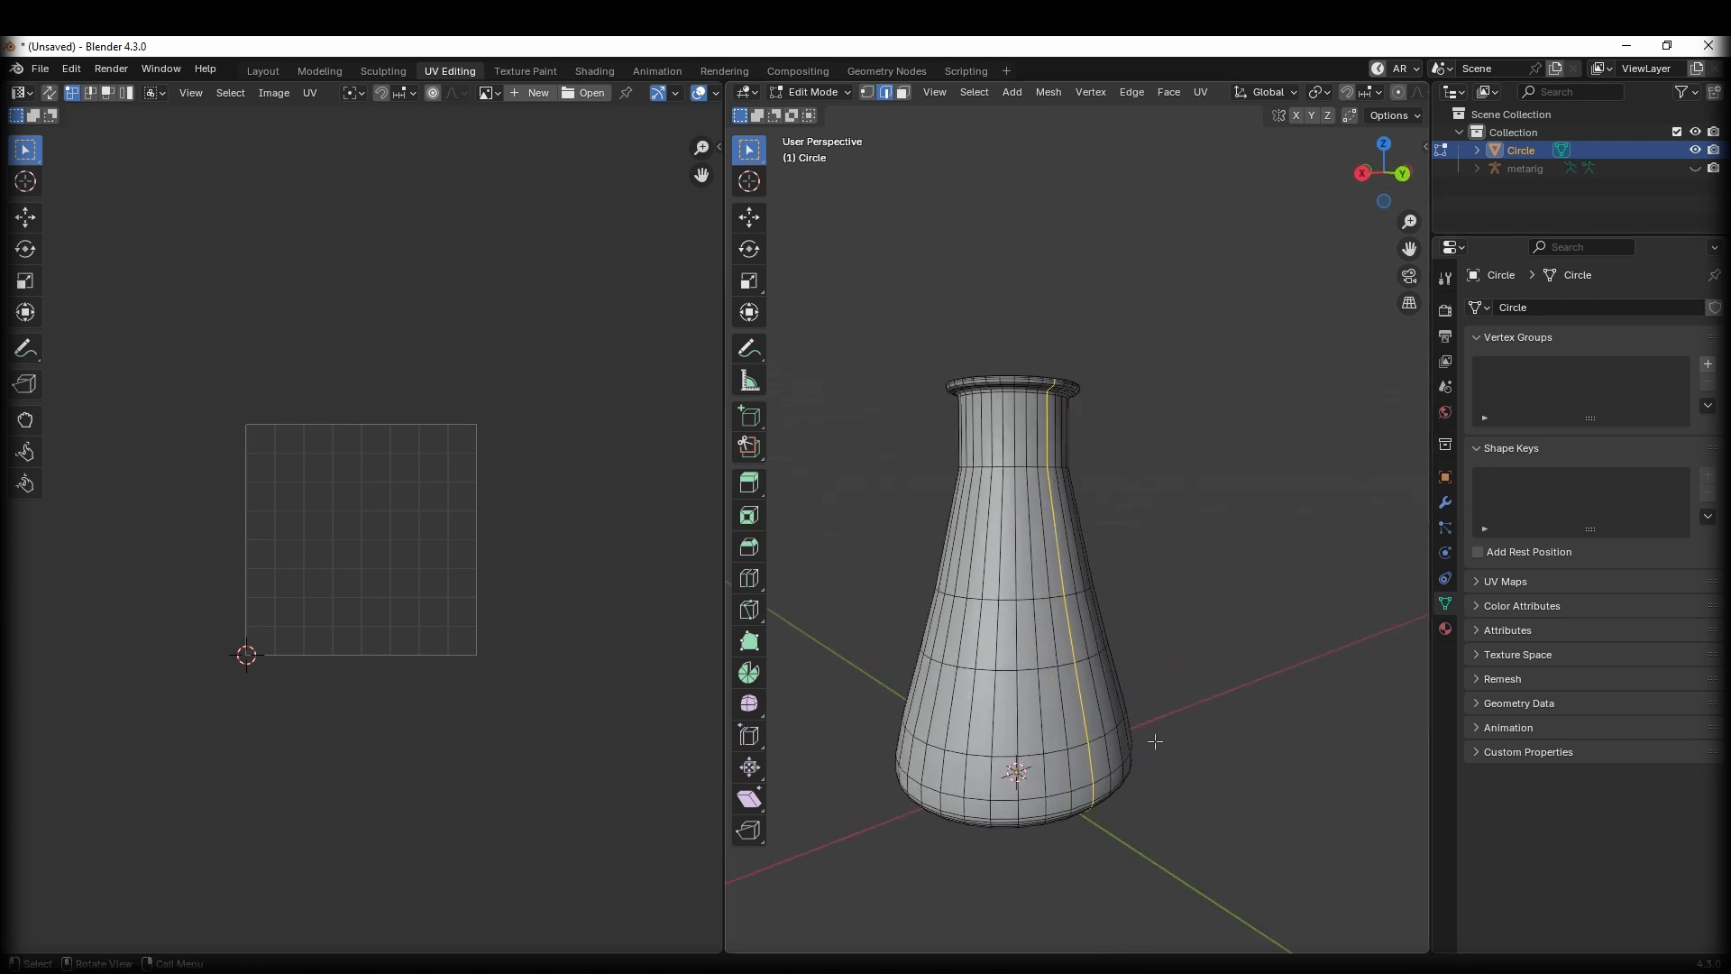
key("u")
left_click(1068, 808)
scroll(1128, 742, "down", 3)
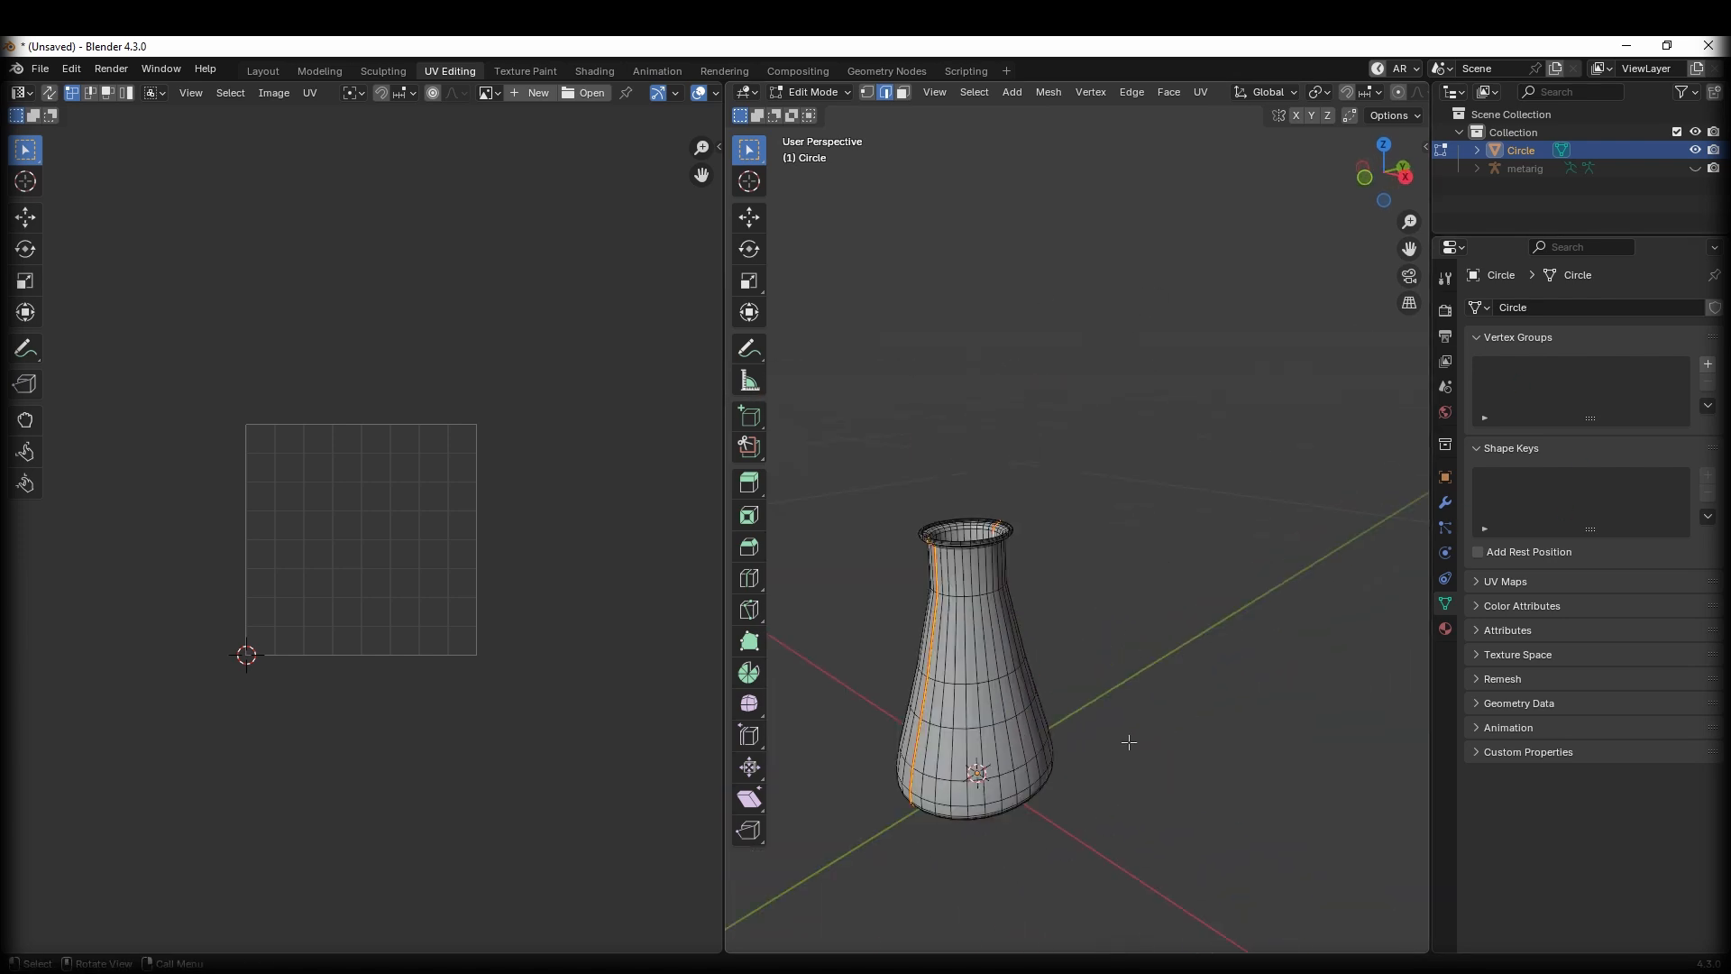
Select the entire flask mesh and unwrap its UVs with the Minimum Stretch method.
middle_click_drag(1128, 742, 1187, 722)
key("a")
key("u")
mouse_move(1147, 664)
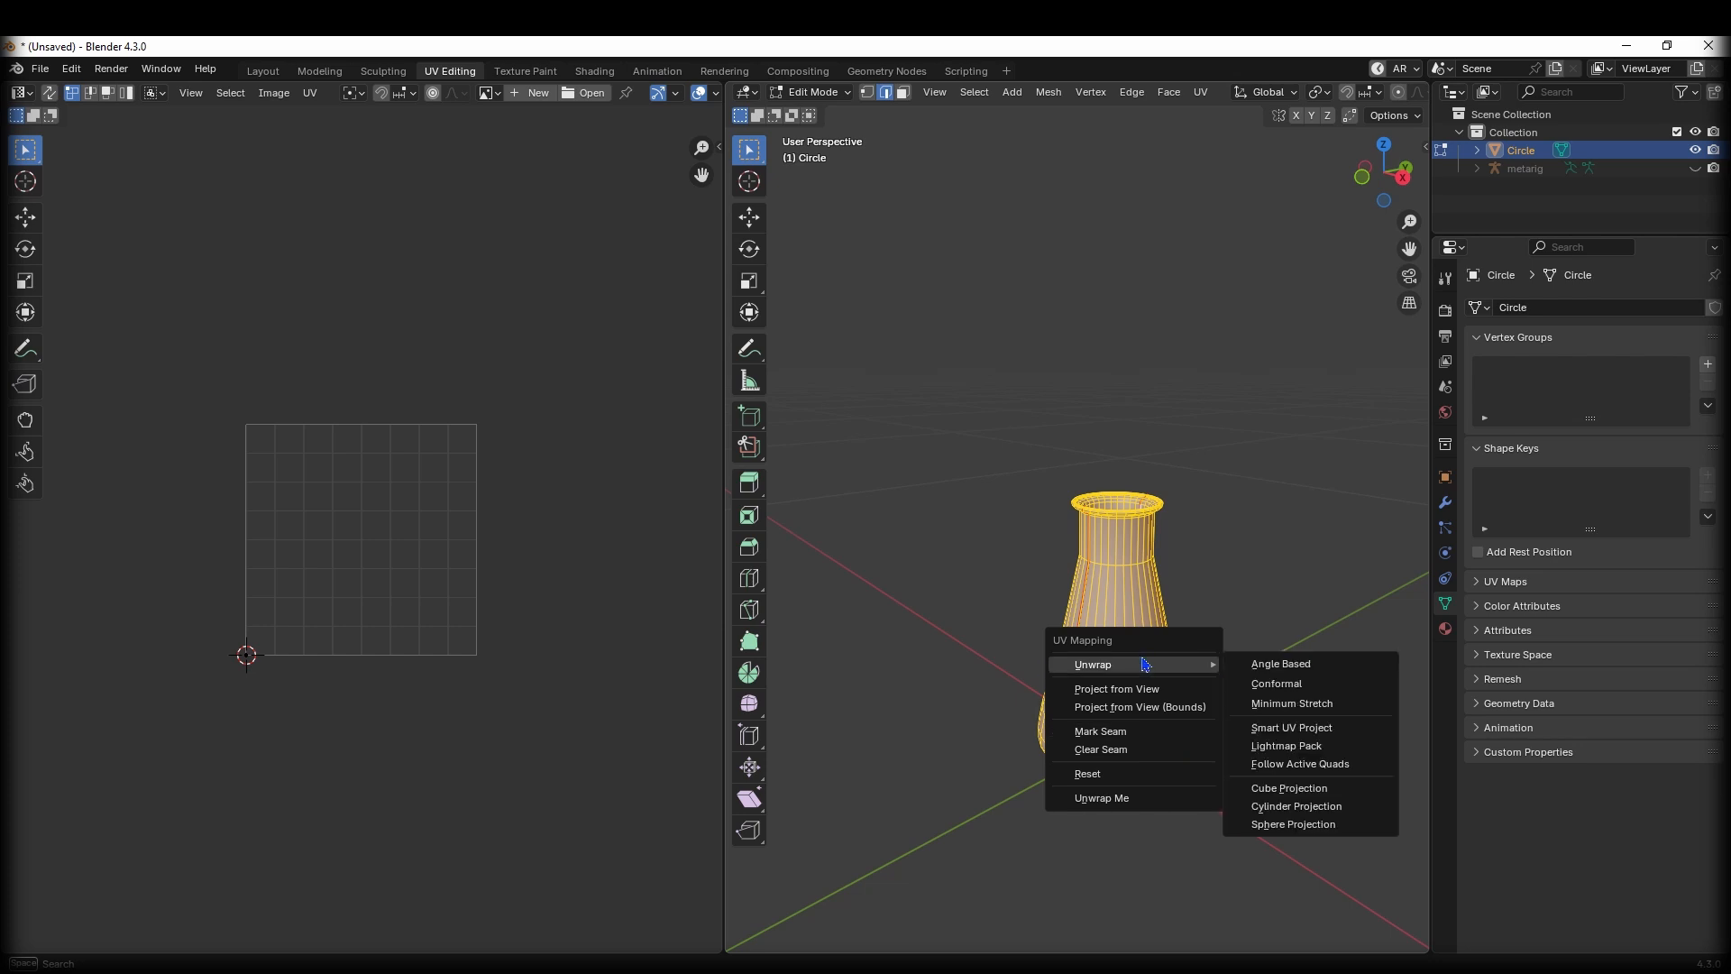
left_click(1269, 712)
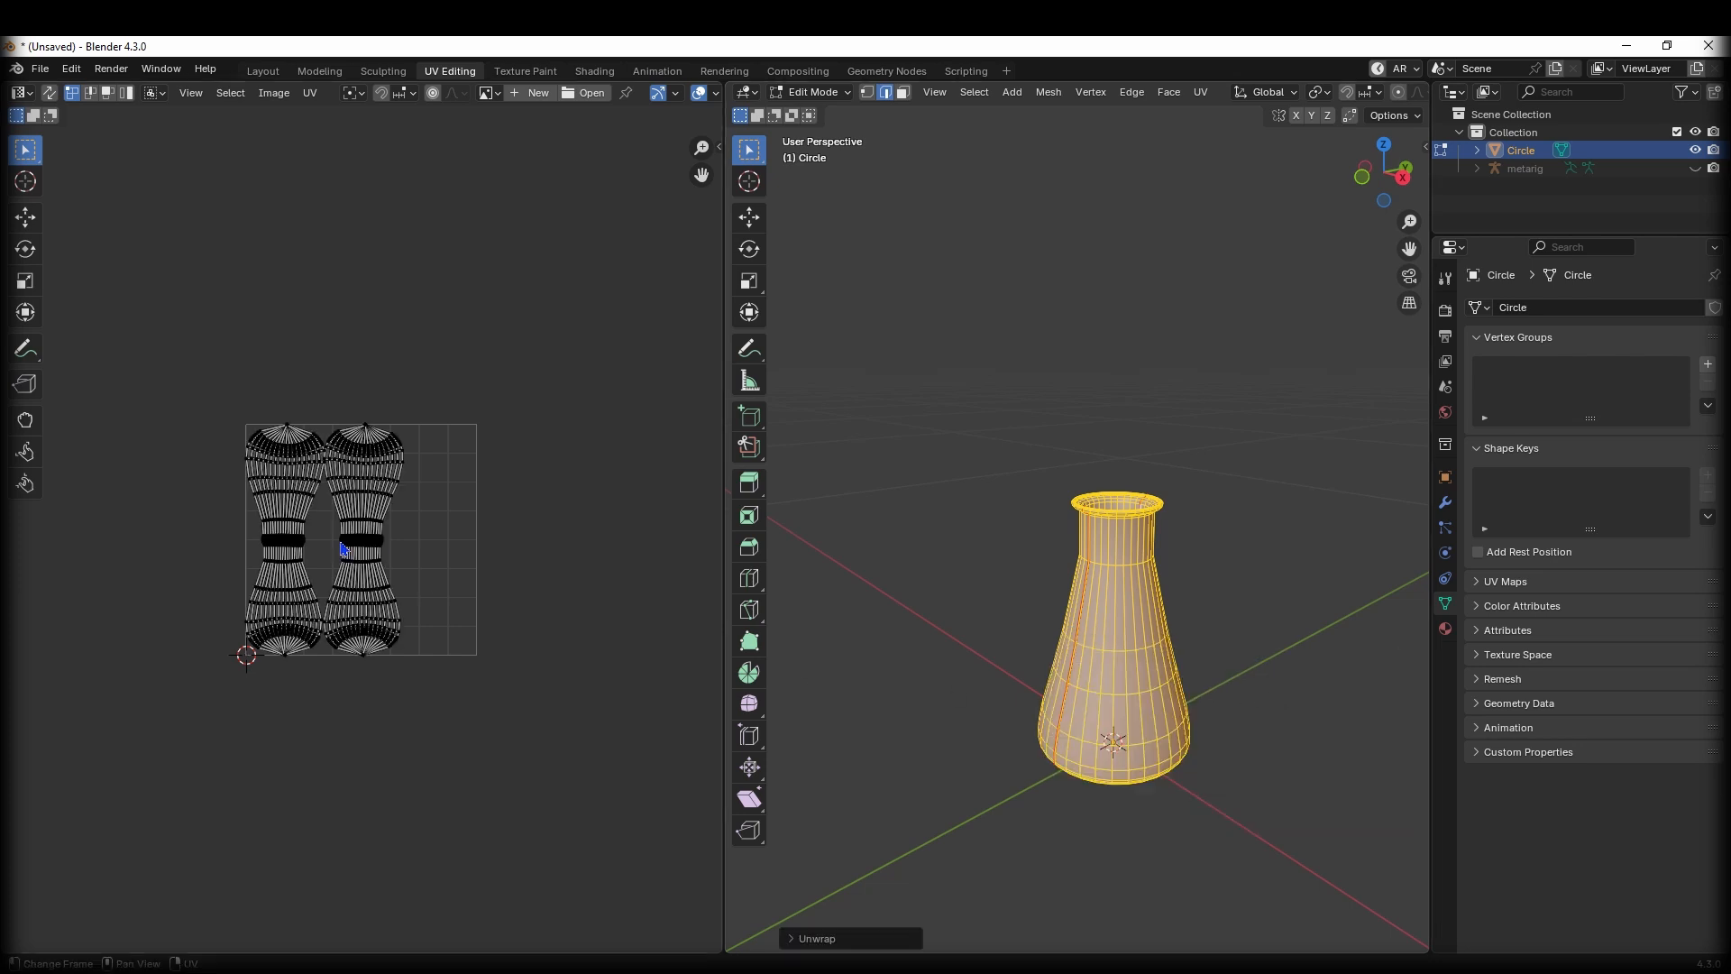
Examine the flask's unwrapped UV layout and return to Object Mode with the flask selected.
middle_click_drag(343, 545, 518, 582)
scroll(525, 574, "up", 4)
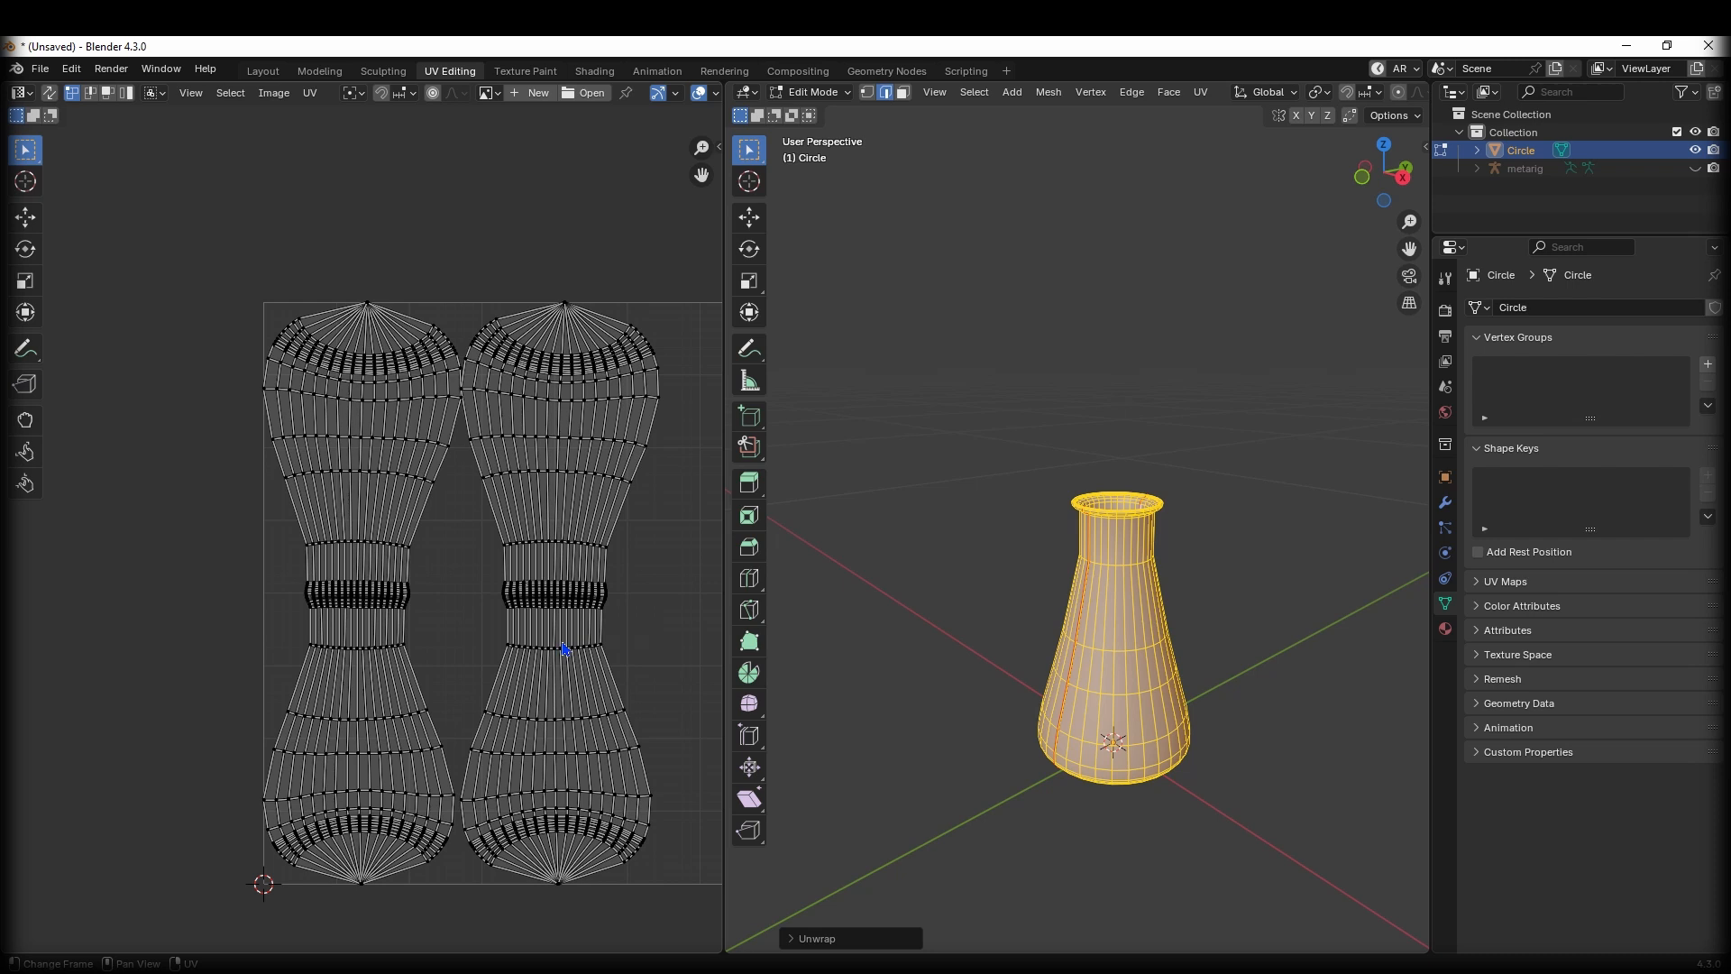
scroll(647, 718, "down", 1)
key("Tab")
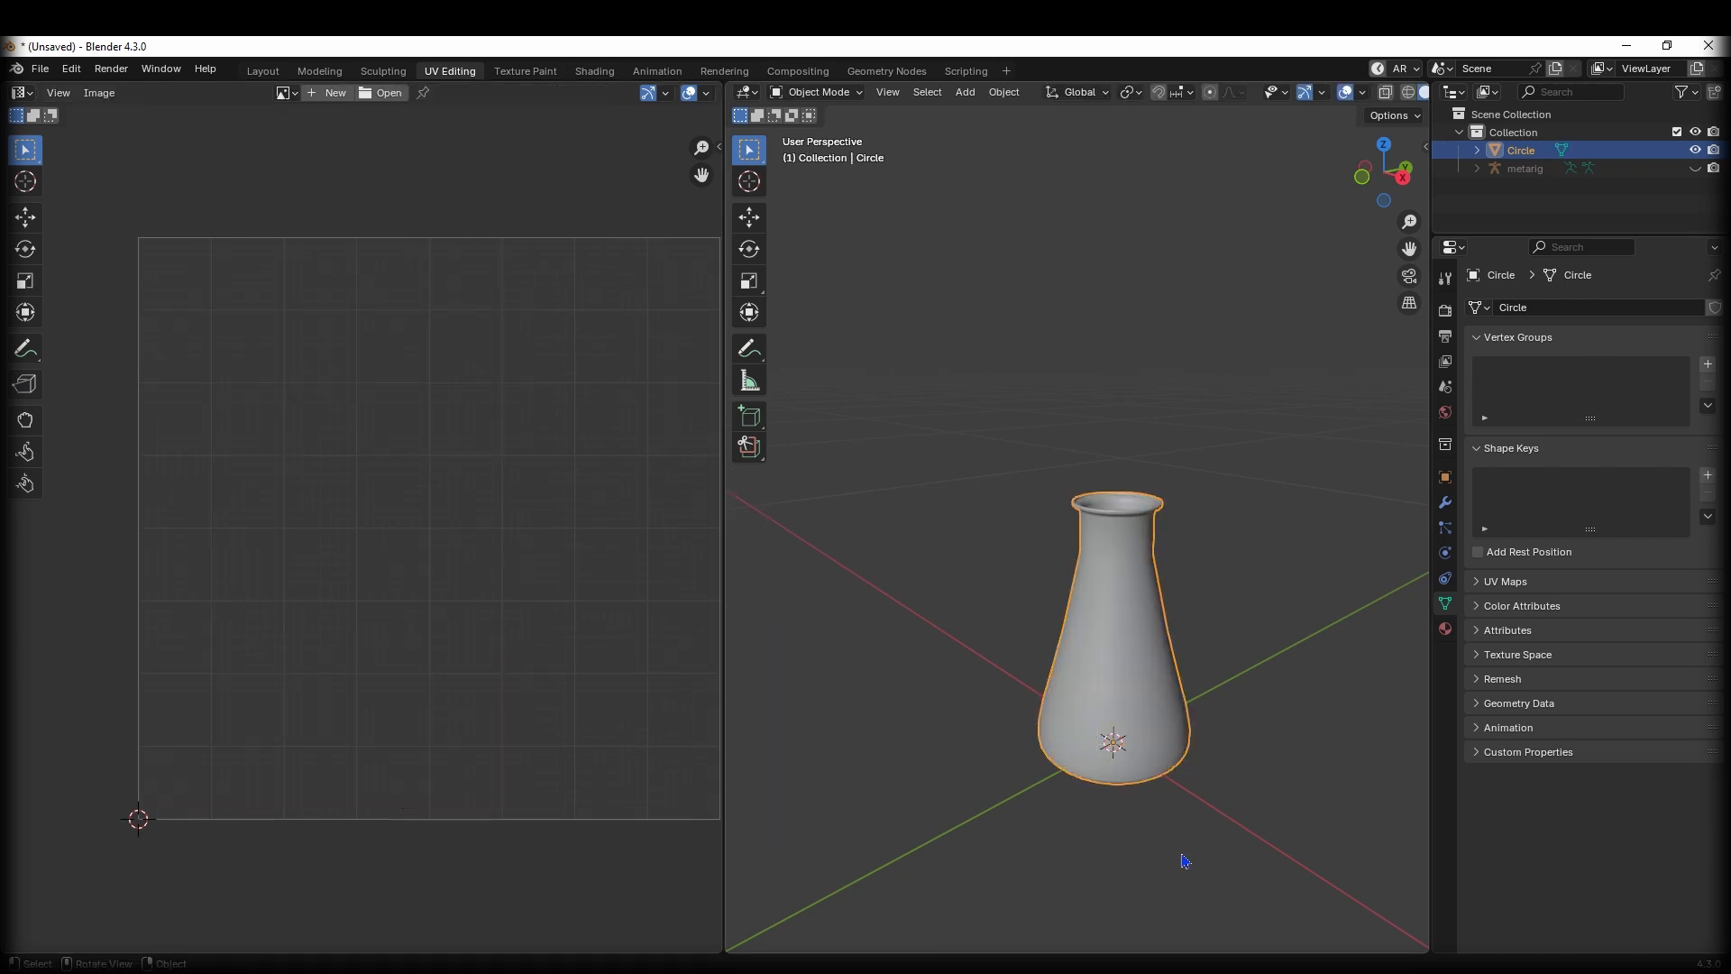
middle_click_drag(1172, 829, 1123, 779)
left_click(1142, 624)
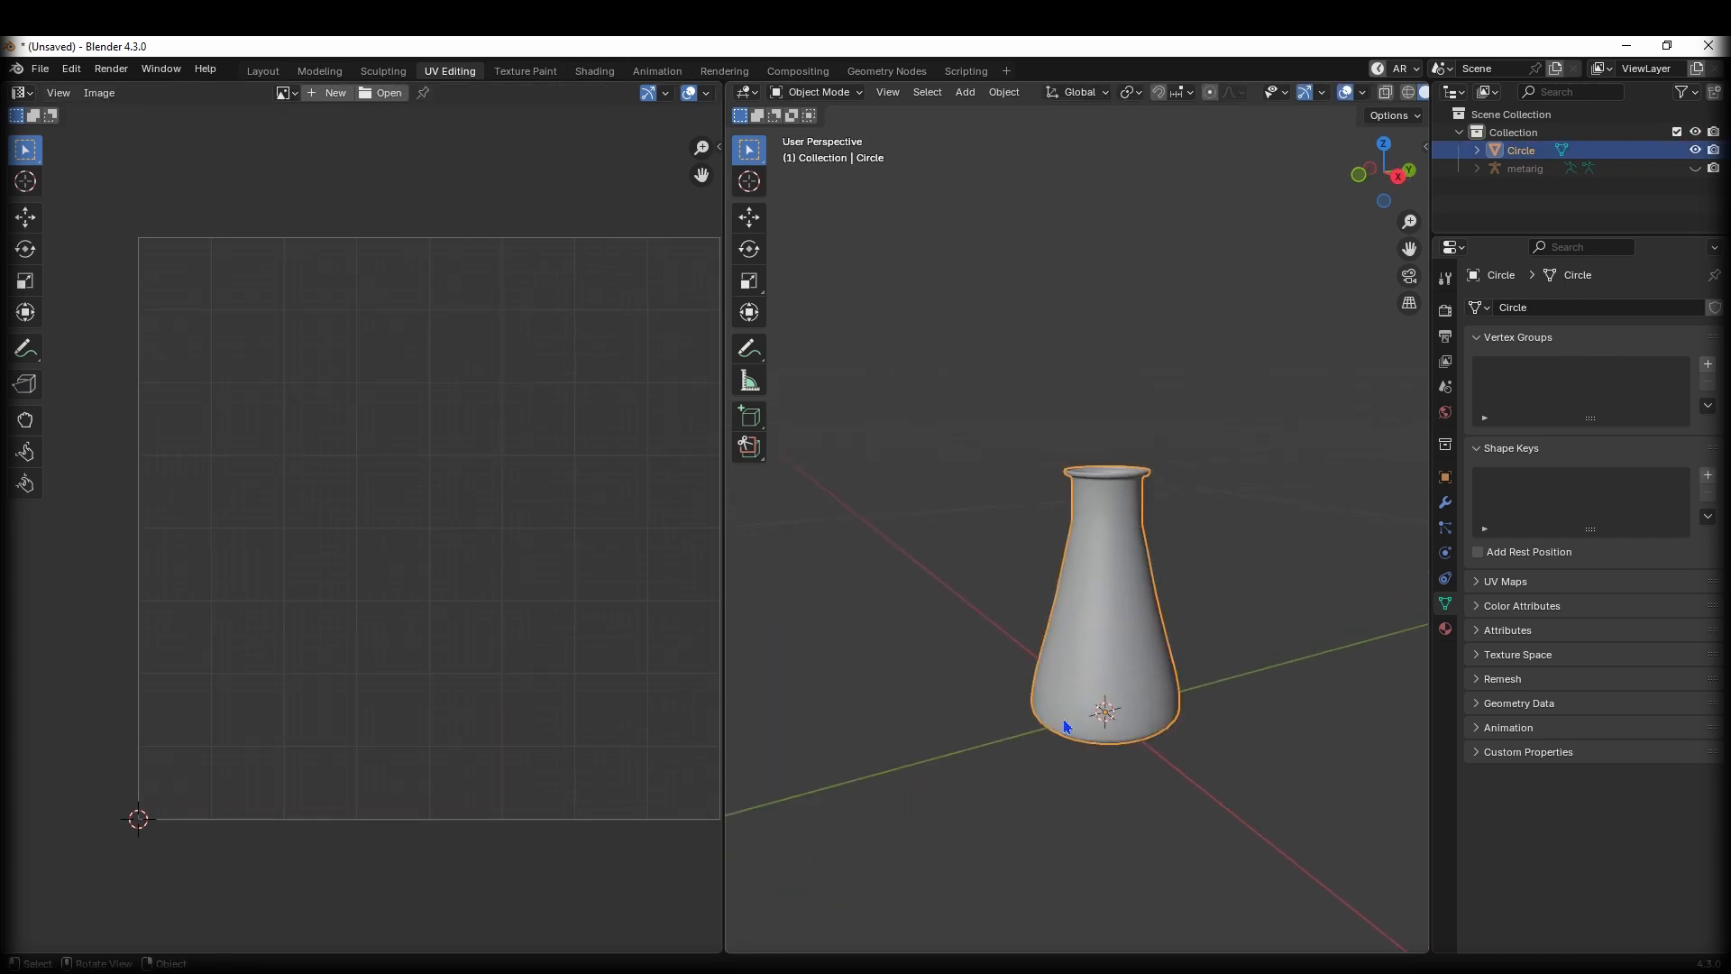
middle_click_drag(1065, 727, 1121, 719)
Start an FBX export and choose the FBX FILES folder on the Desktop as its destination.
left_click(40, 69)
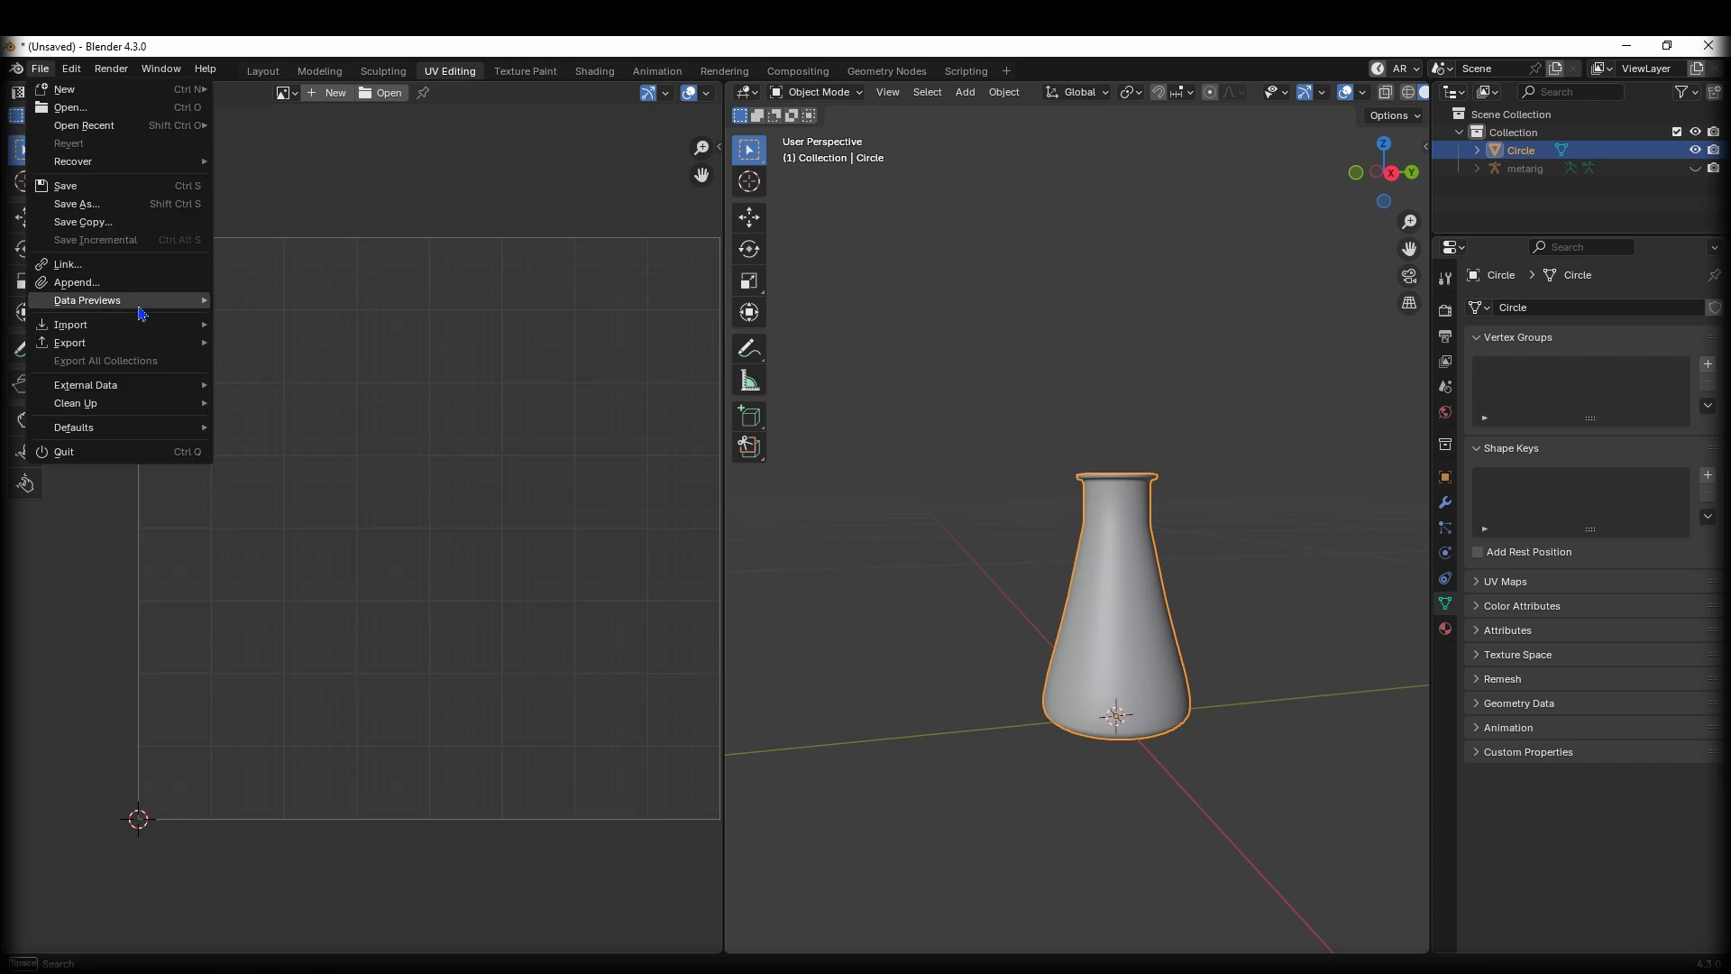
mouse_move(116, 346)
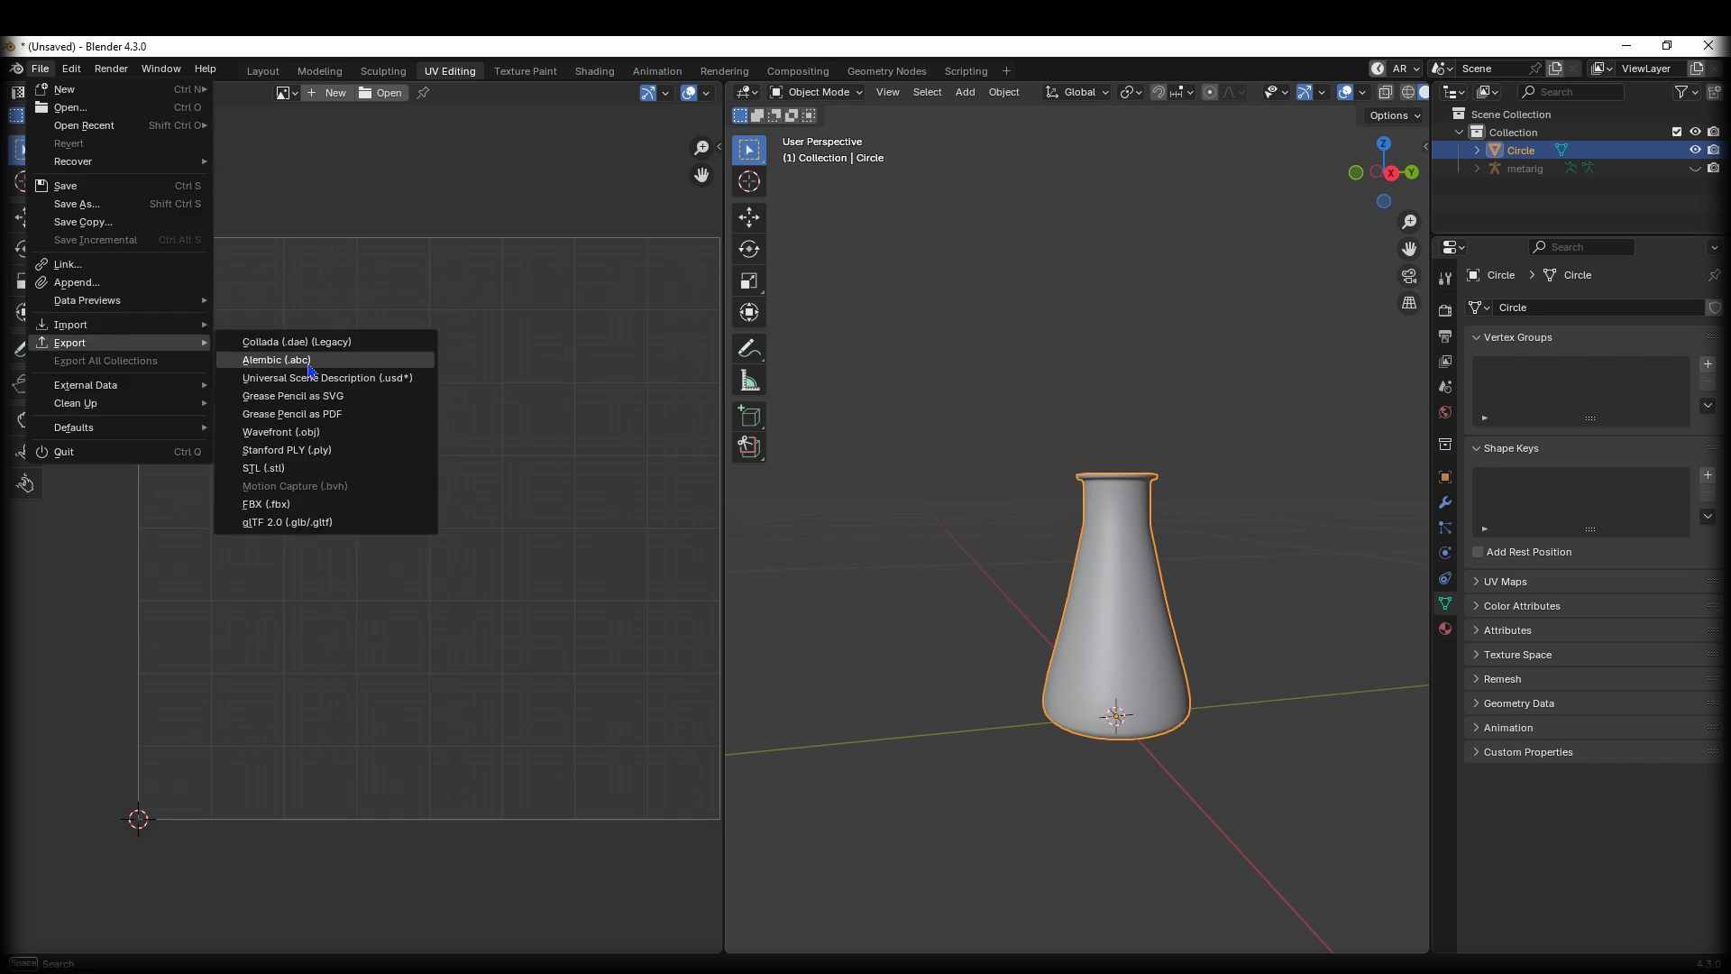
left_click(287, 508)
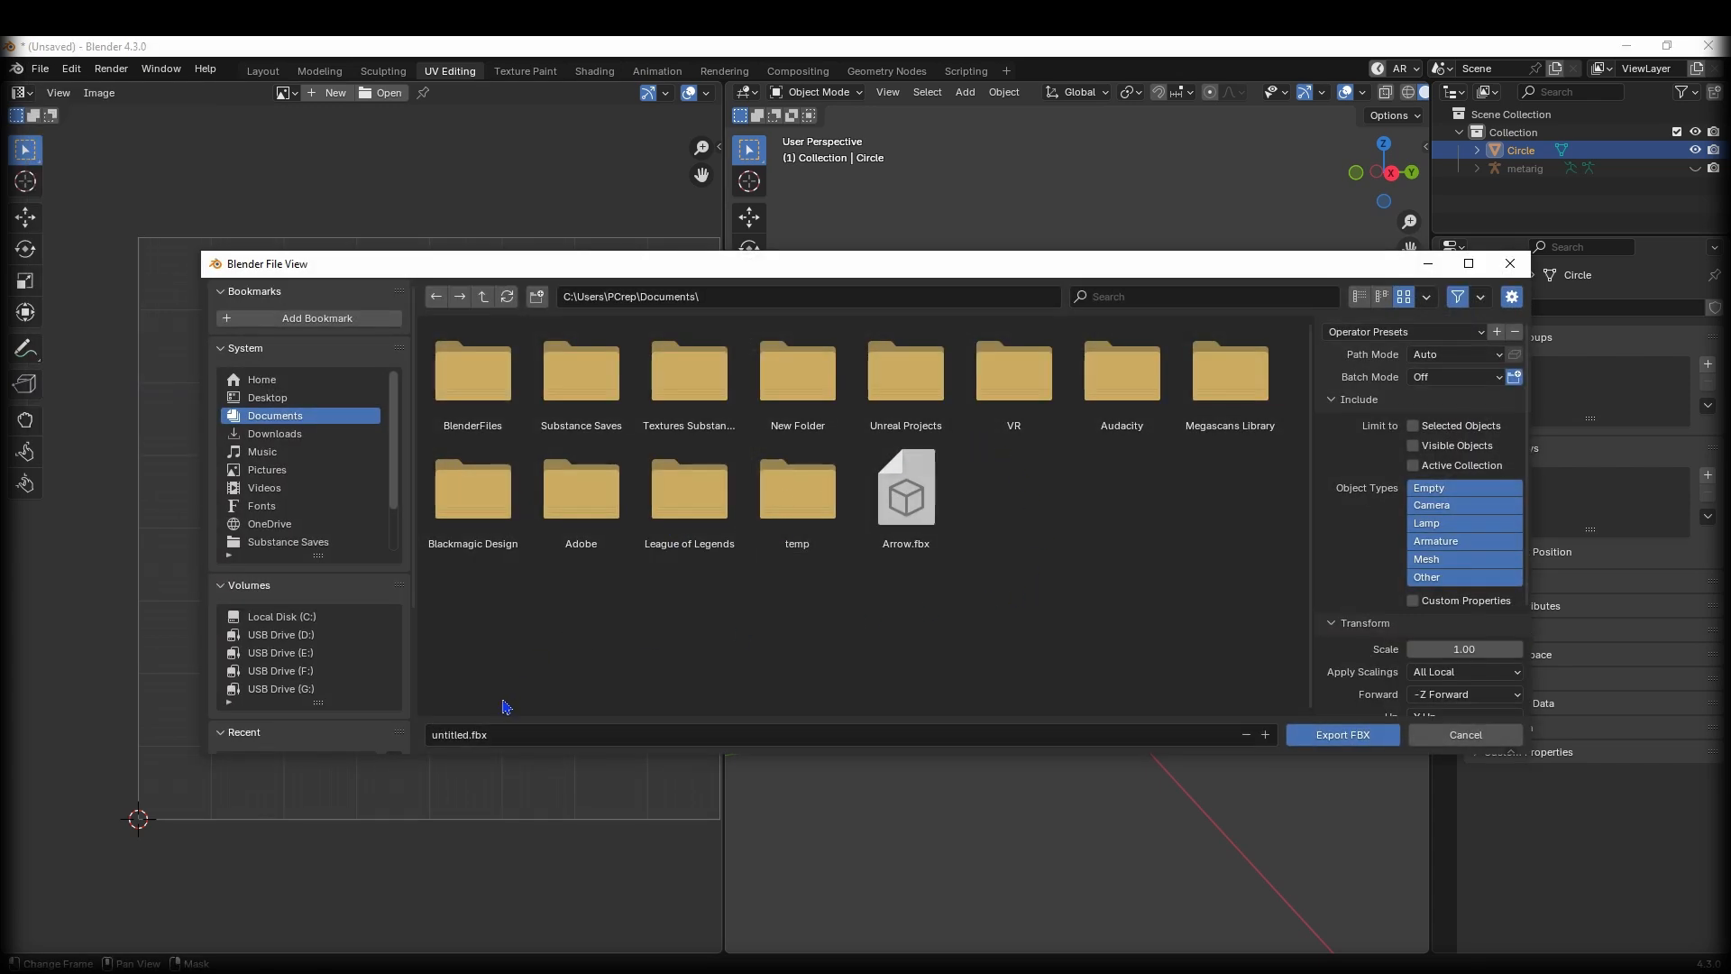
left_click(288, 402)
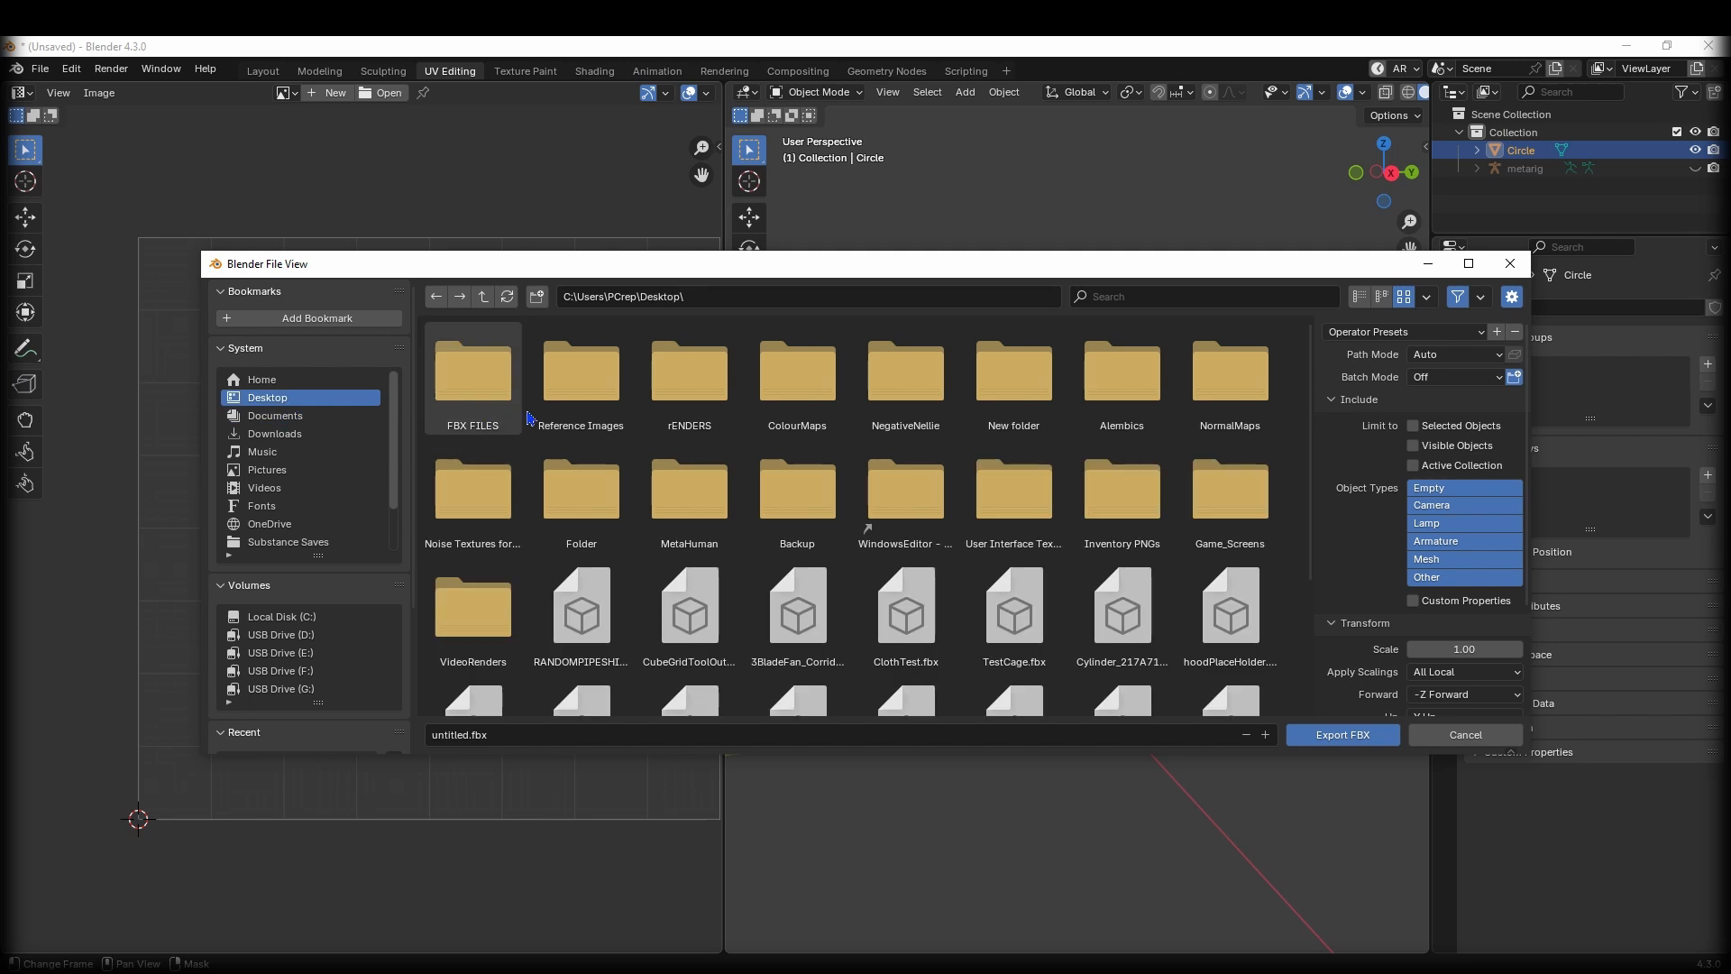
double_click(473, 370)
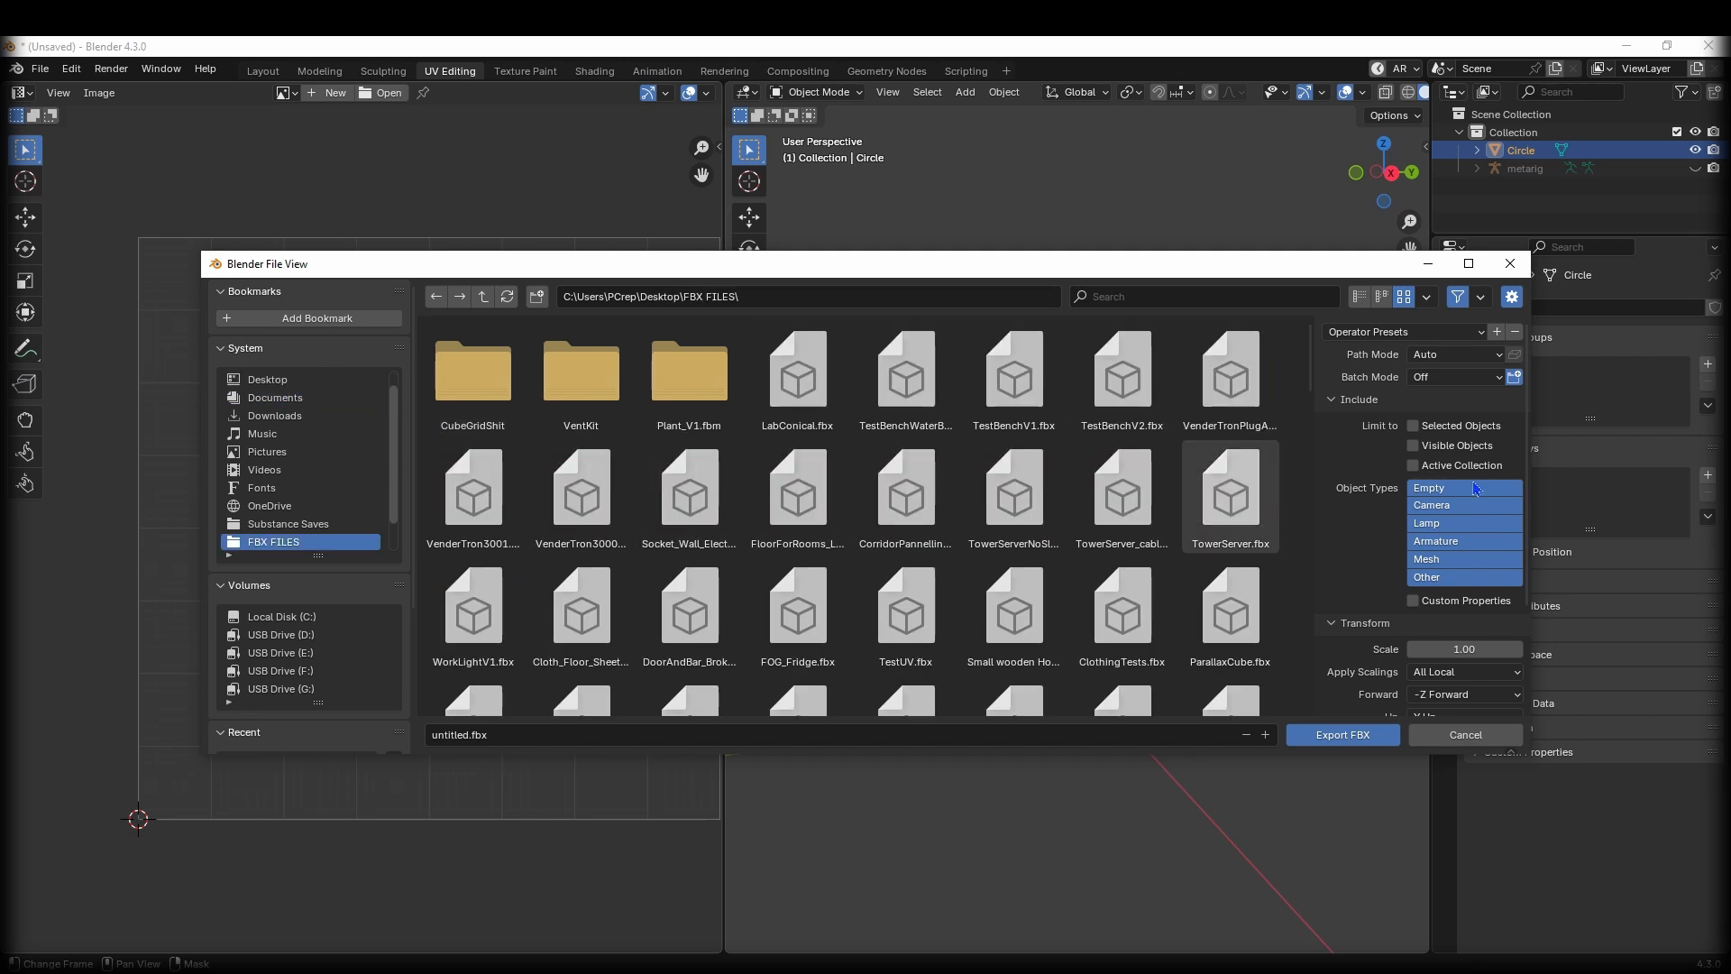
Name the export LabConicalTutorial, limit it to Selected Objects, and export the FBX file.
left_click(538, 737)
key("BackSpace")
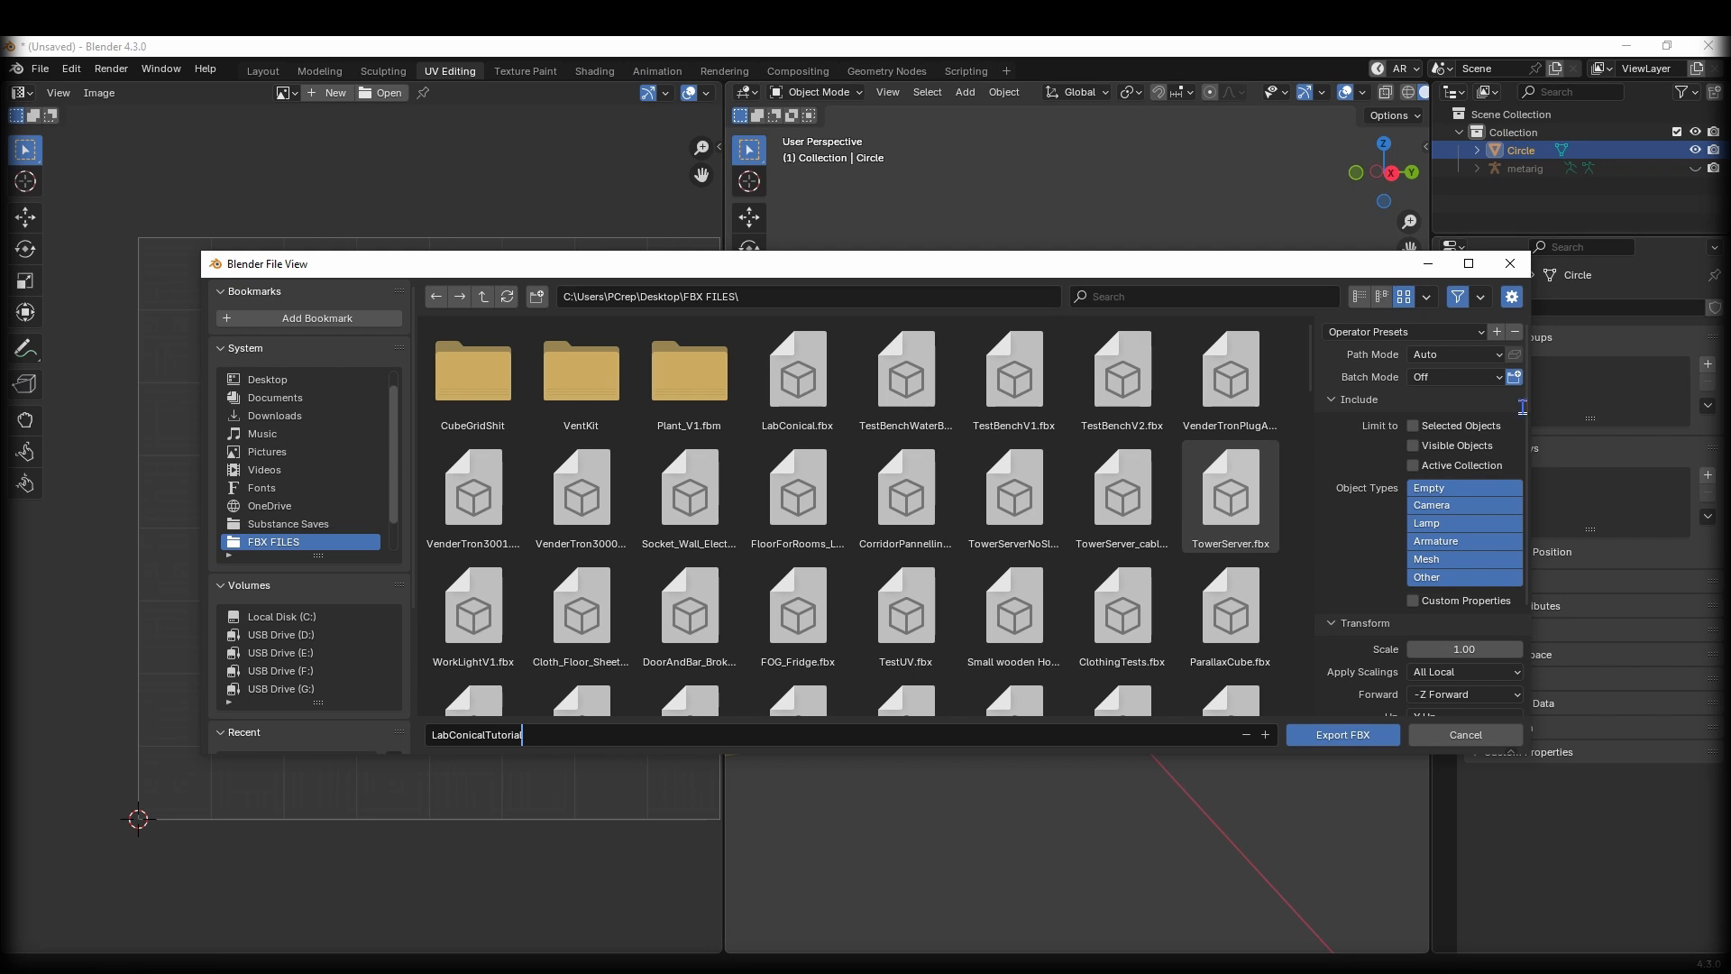
left_click(1474, 438)
left_click(1460, 428)
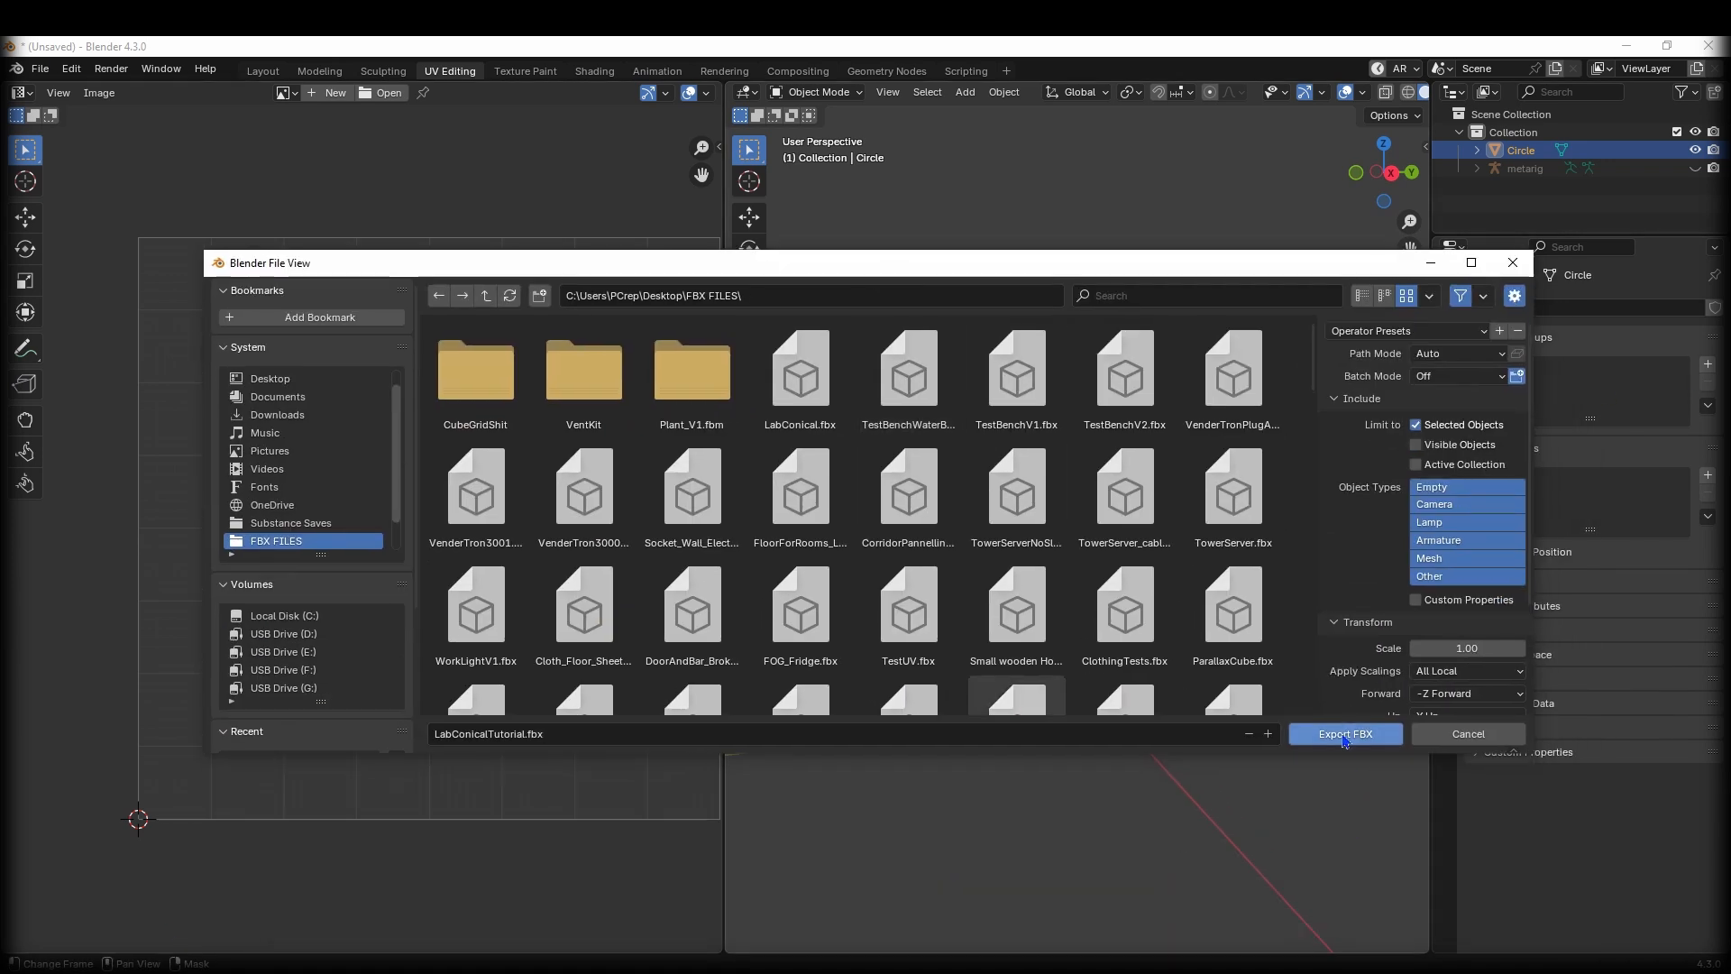
left_click(1345, 733)
Switch to Unreal Engine and examine the finished glass flasks on the lab bench from close up.
left_click(1207, 826)
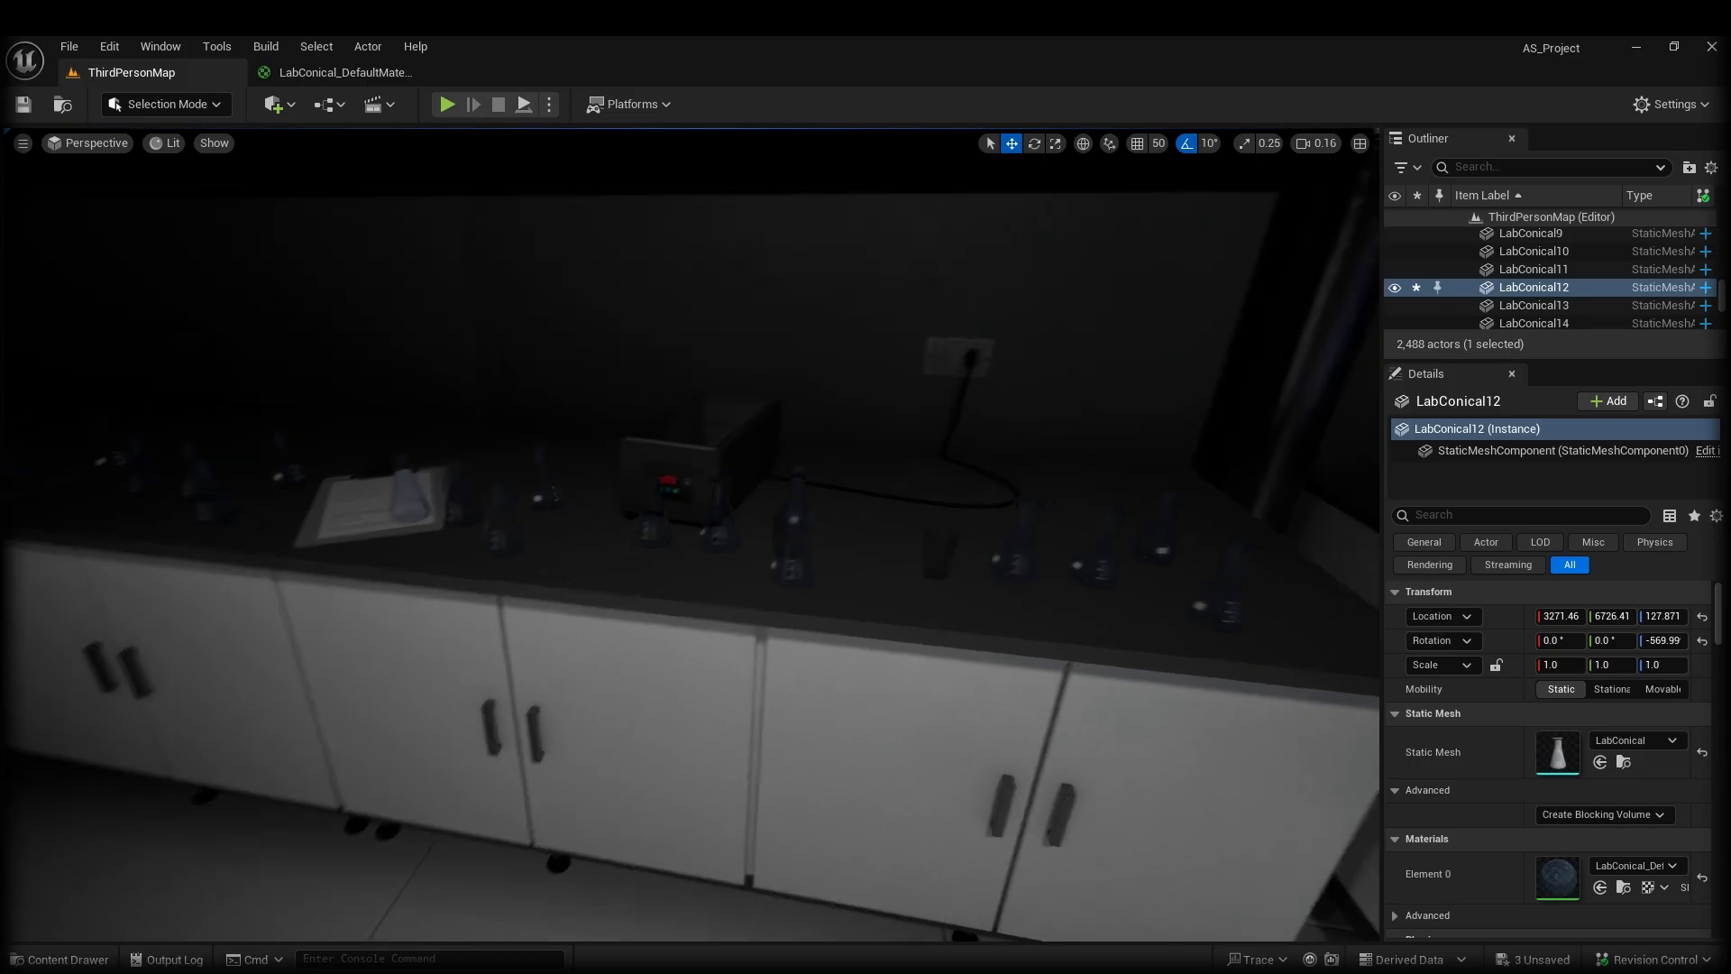
key("w")
scroll(691, 536, "down", 7)
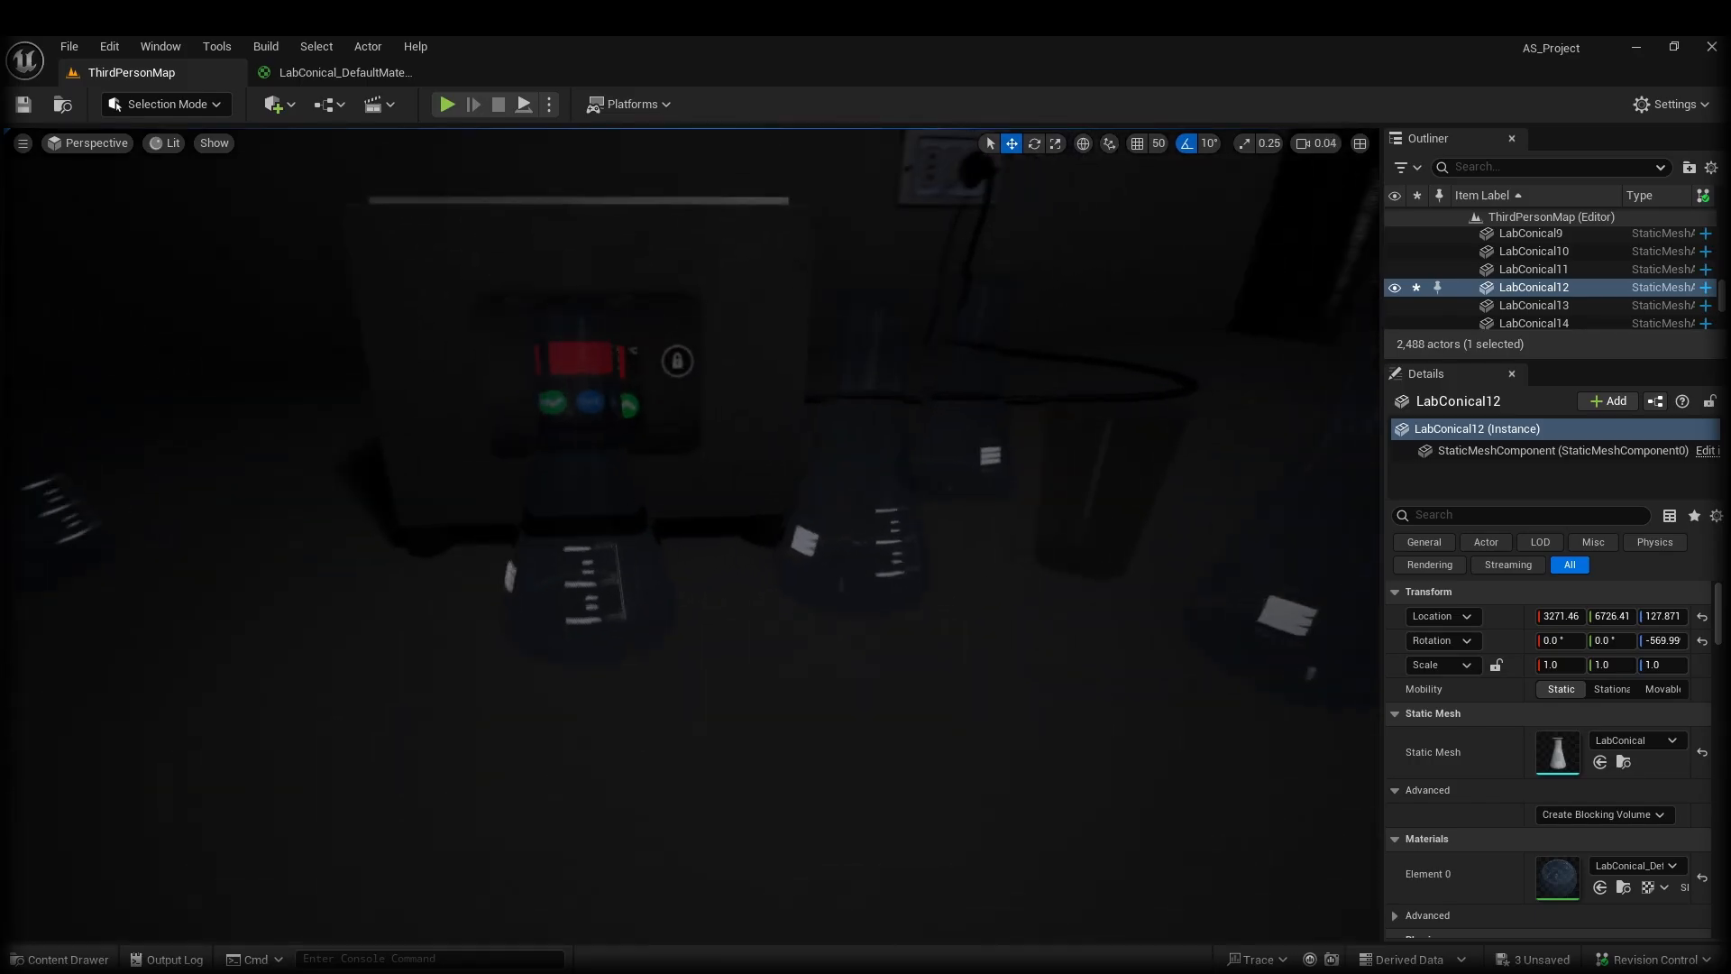
key("w")
key("d")
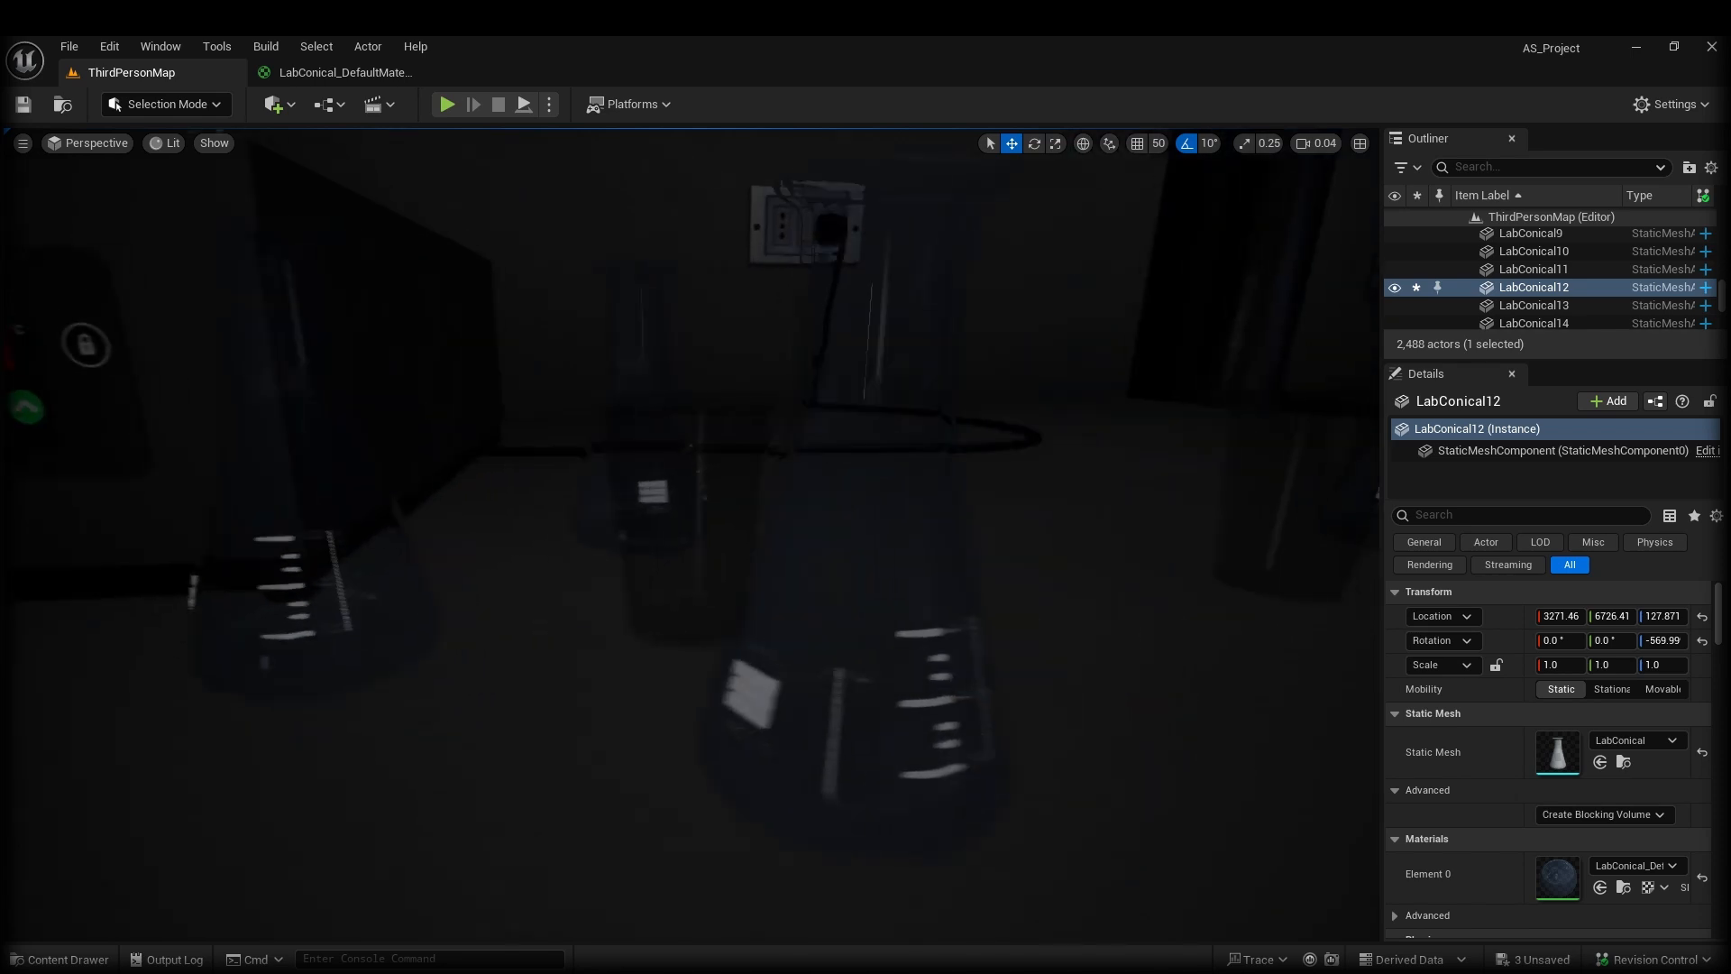
key("a")
key("s")
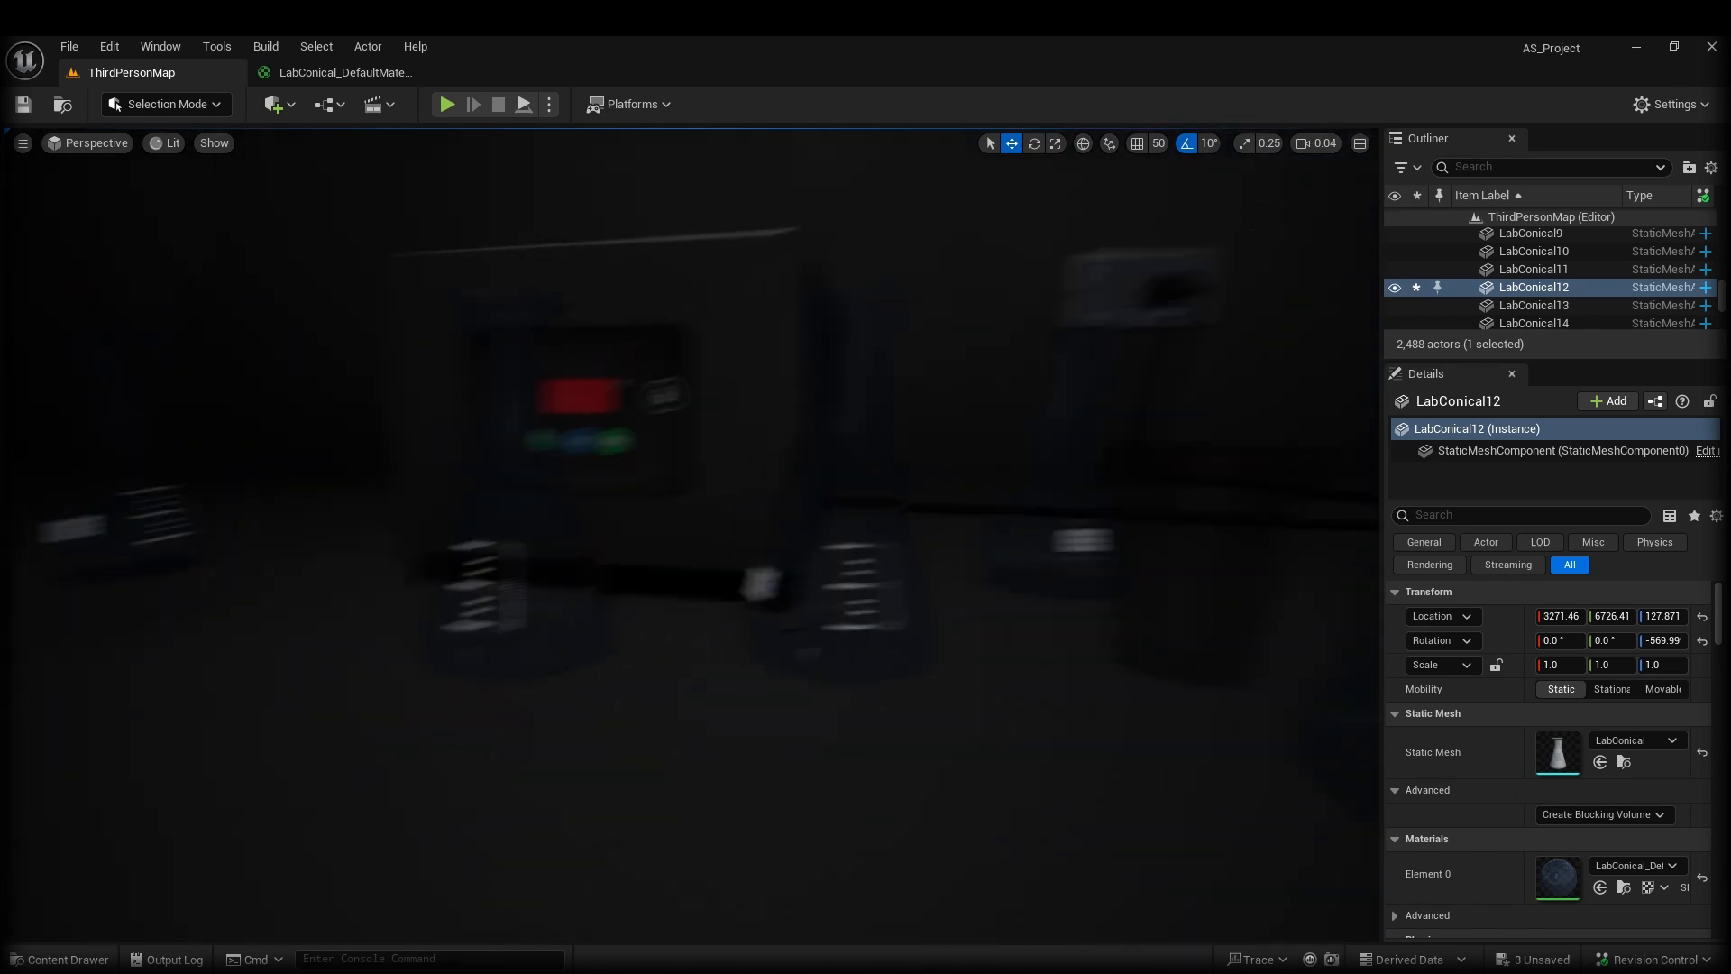
key("w")
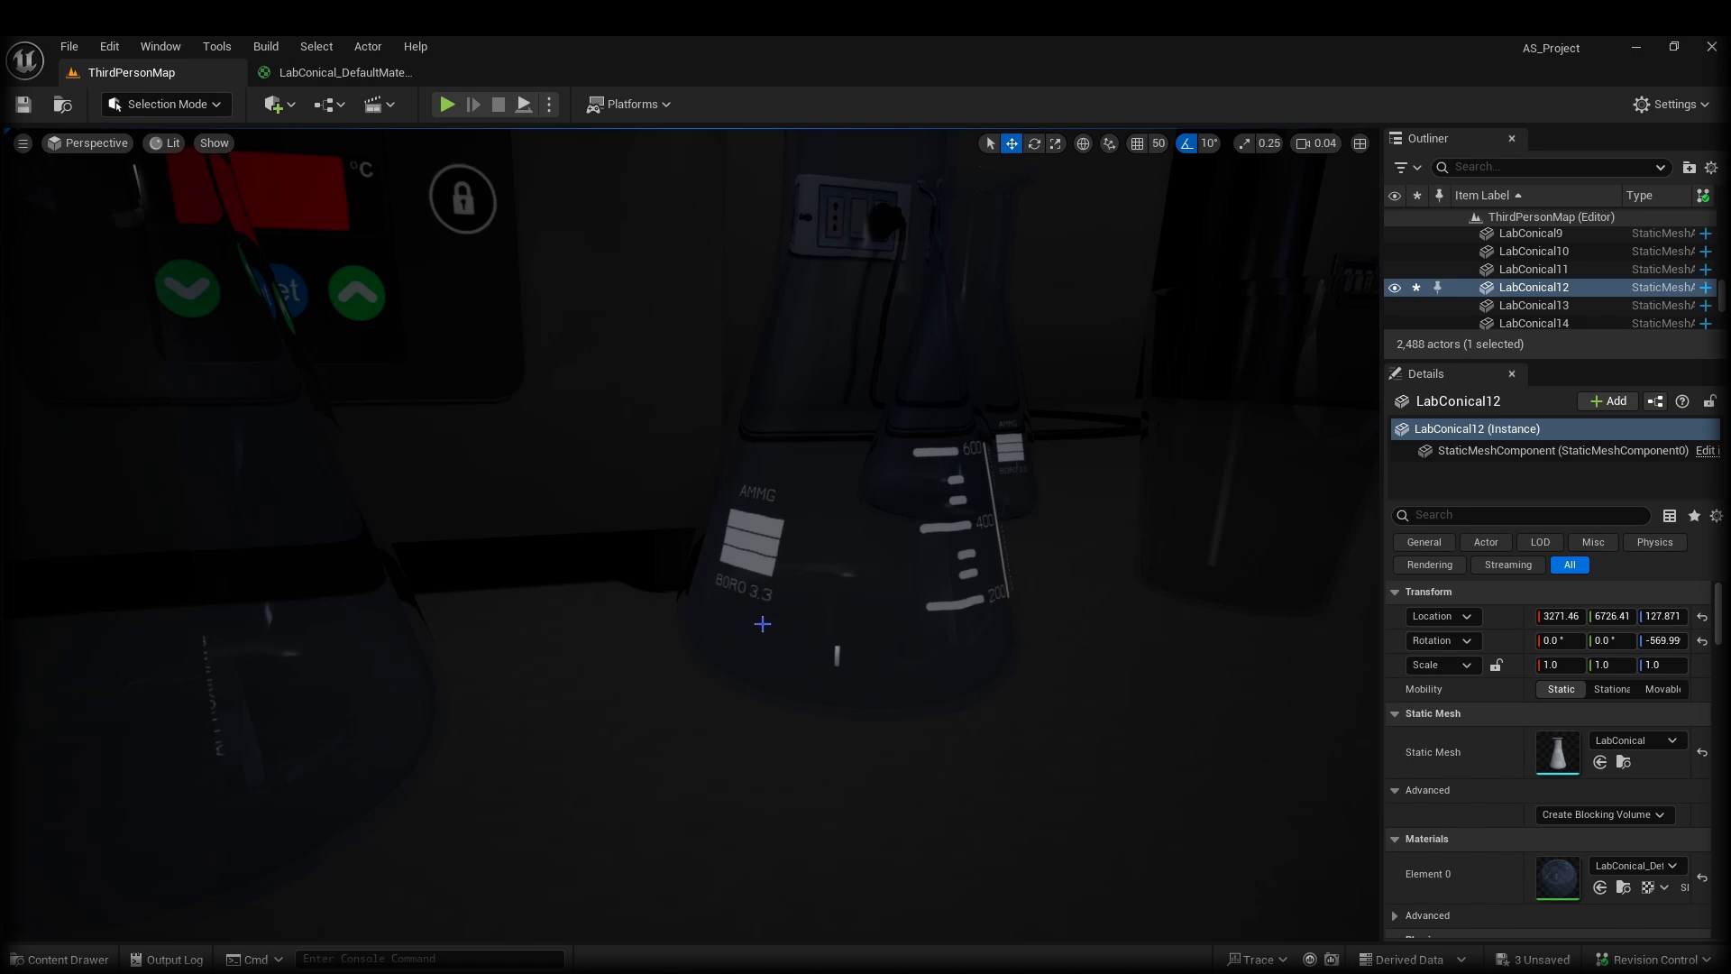
Examine the volume scale, printed label and glass transparency of the reference flasks from several angles.
right_click_drag(816, 674, 436, 557)
key("d")
key("a")
key("s")
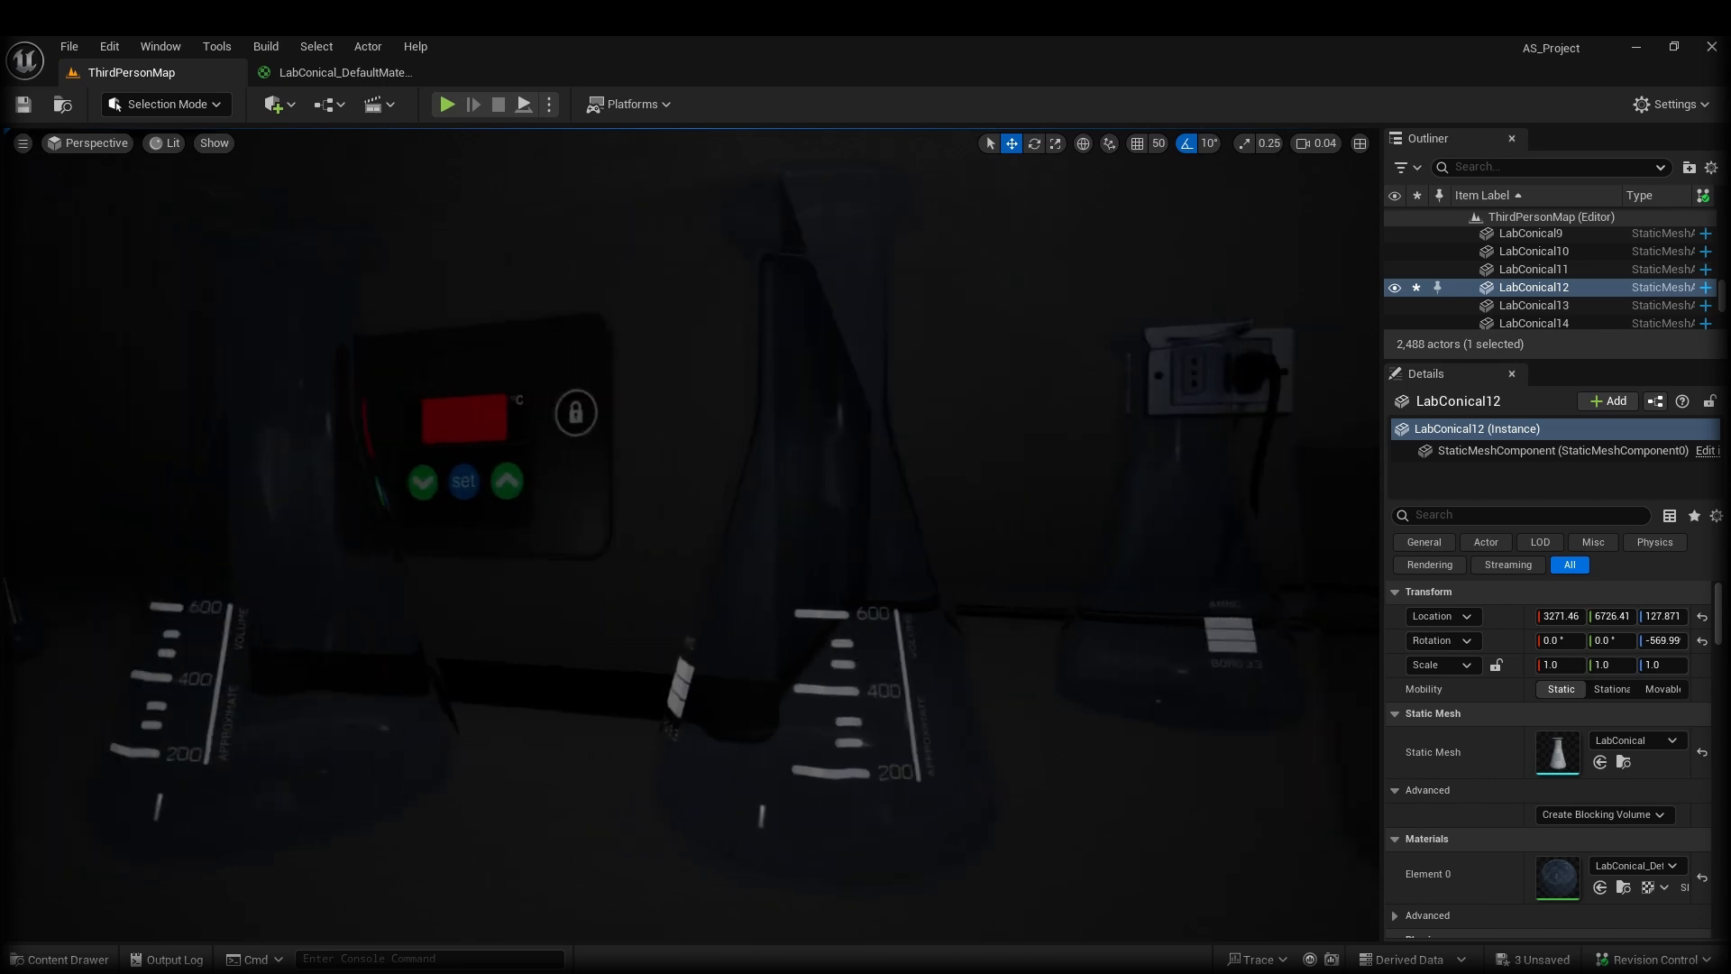
right_click_drag(752, 759, 813, 781)
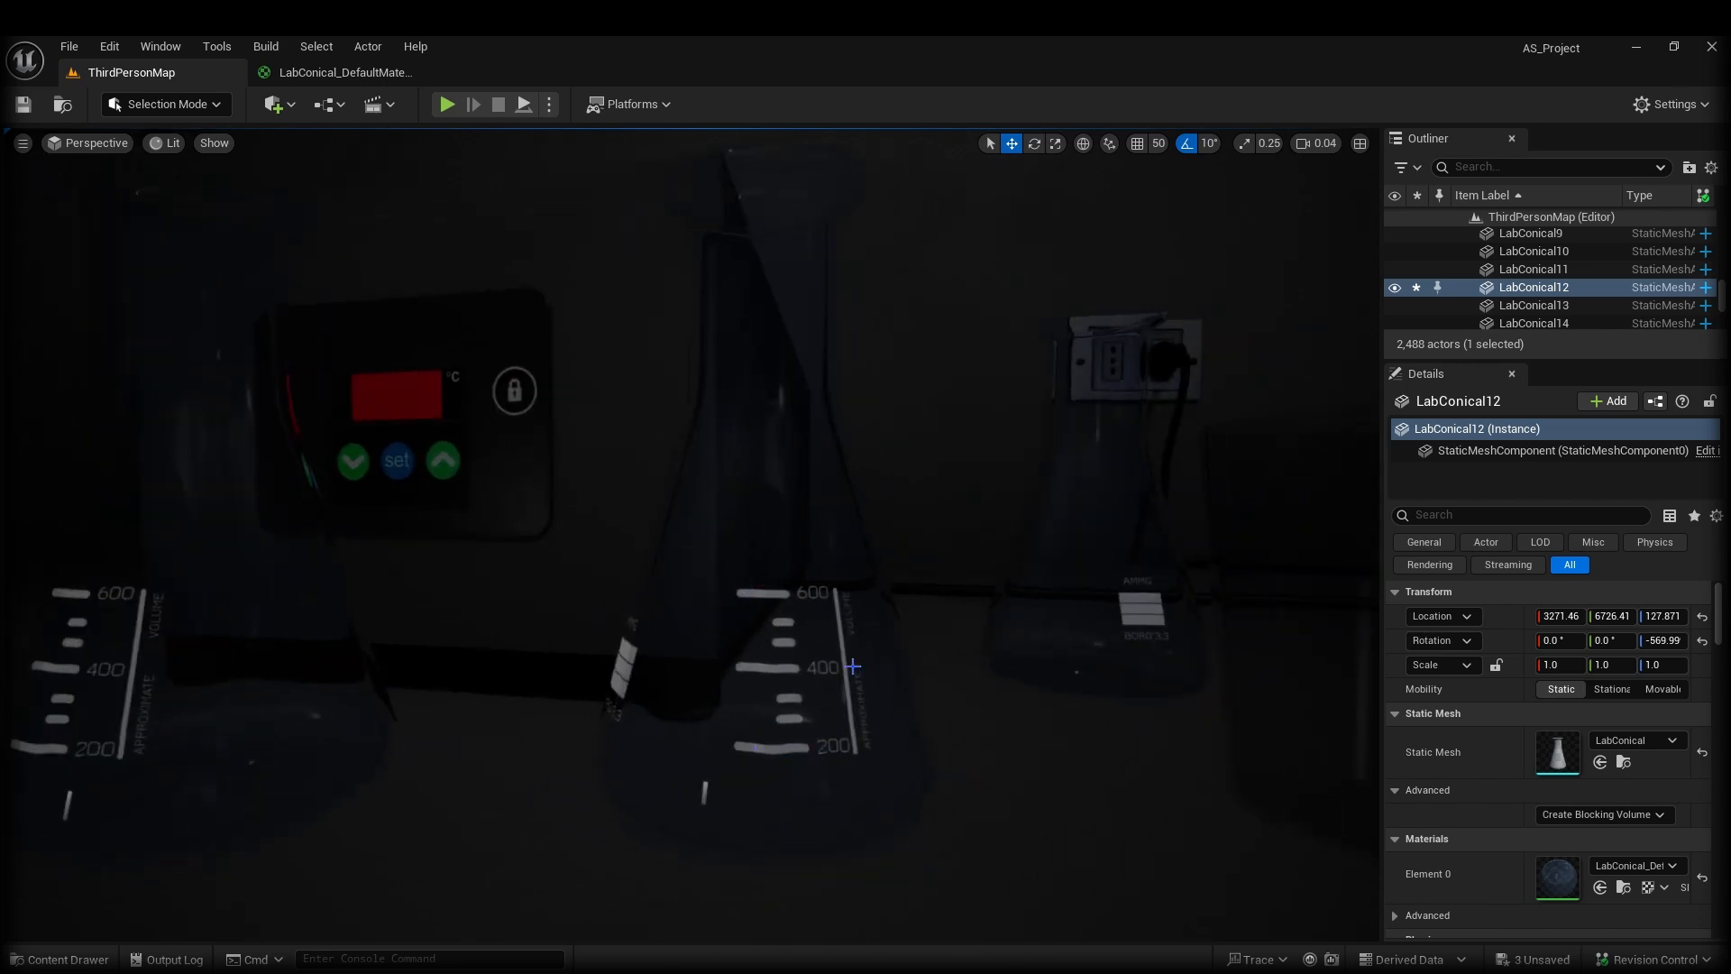
right_click_drag(802, 670, 877, 689)
key("s")
scroll(803, 670, "up", 2)
key("w")
key("s")
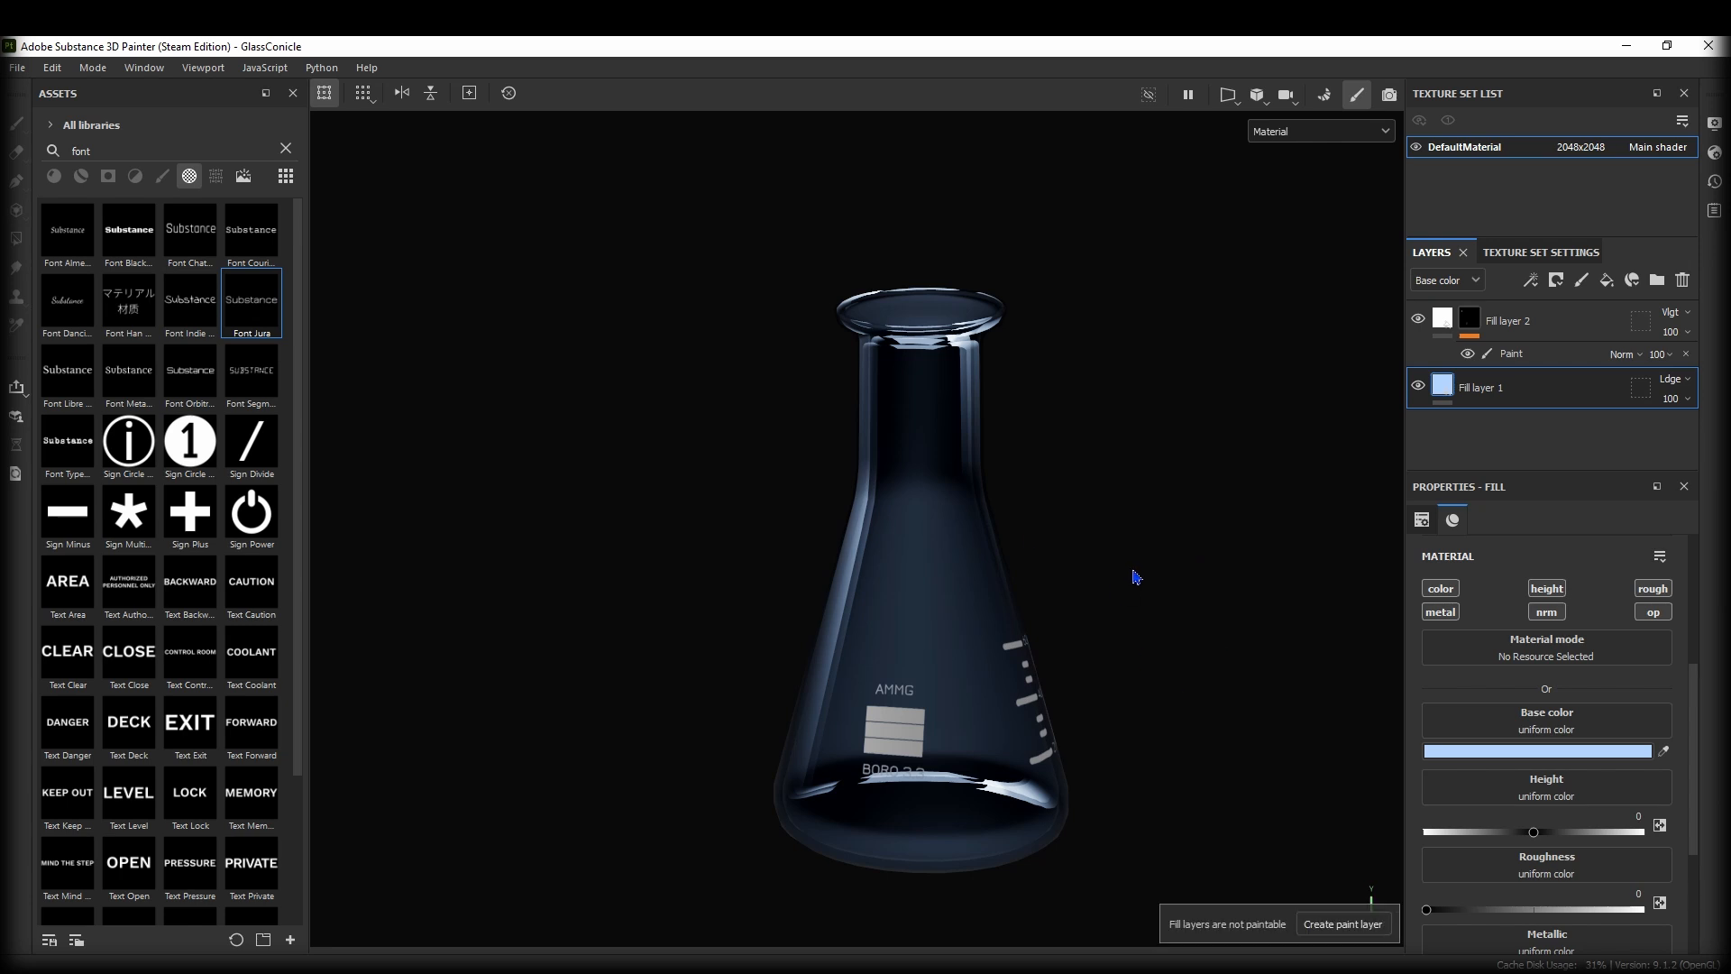
Switch to Substance 3D Painter and create a new project from the LabConicalTutorial mesh with the Unreal Engine 4 template.
left_click(17, 68)
left_click(35, 88)
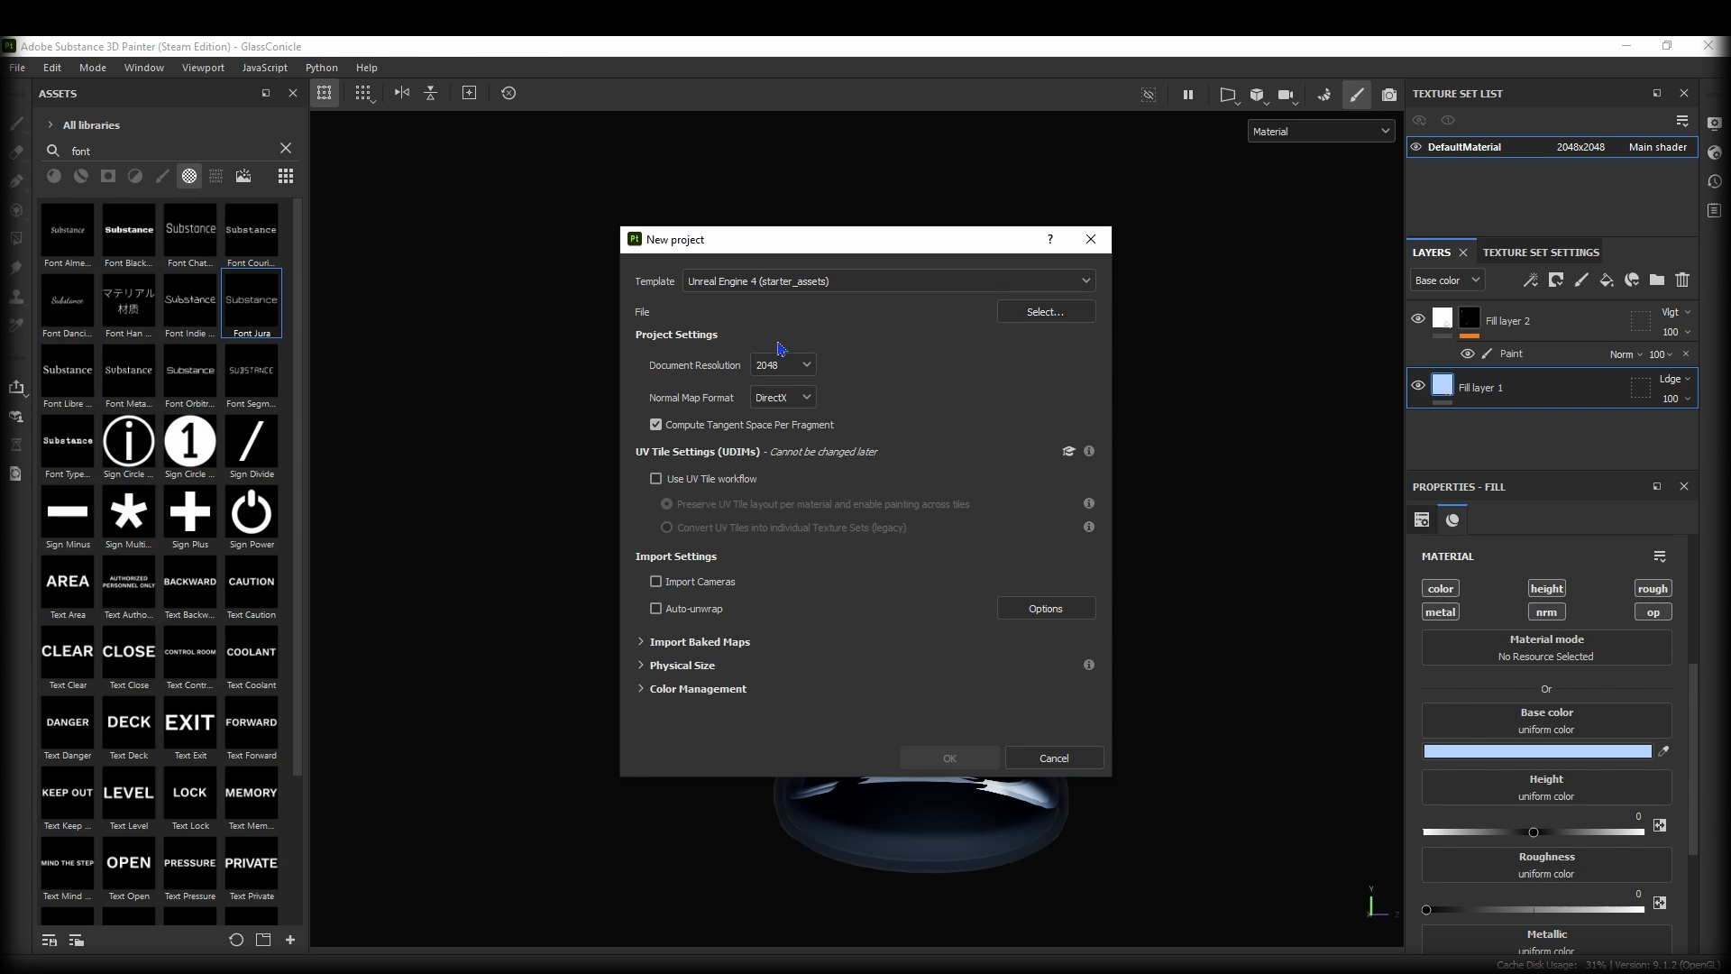
left_click(1046, 311)
left_click(1028, 379)
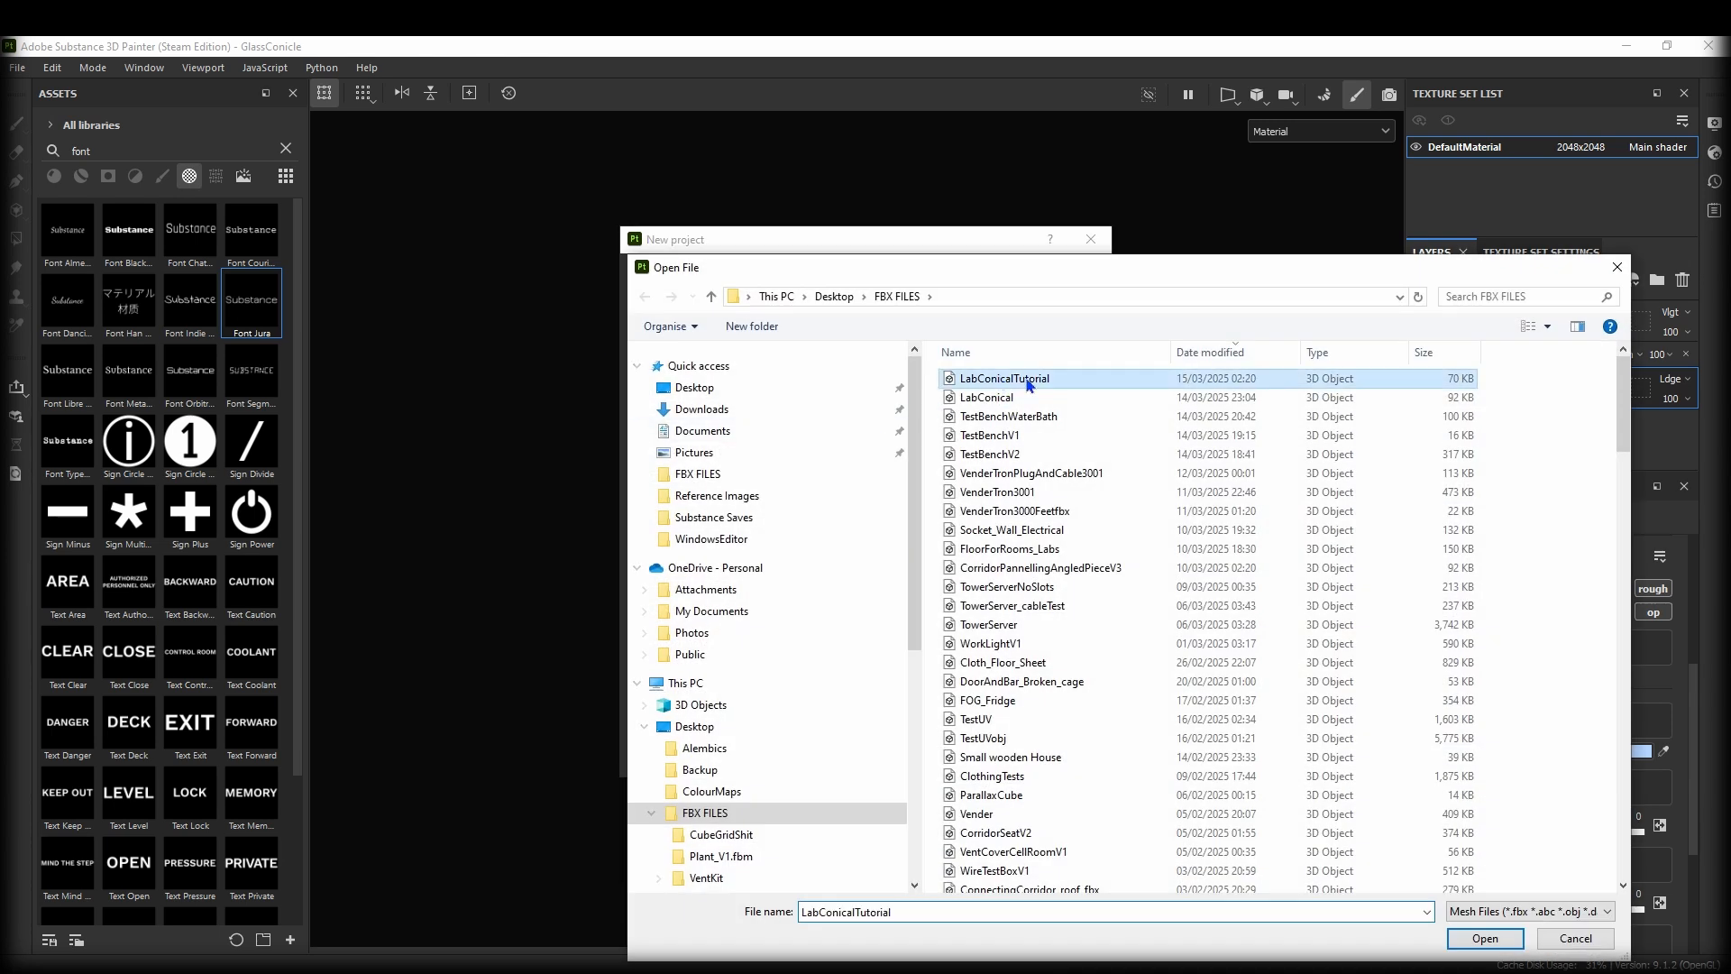
left_click(1484, 941)
left_click(944, 760)
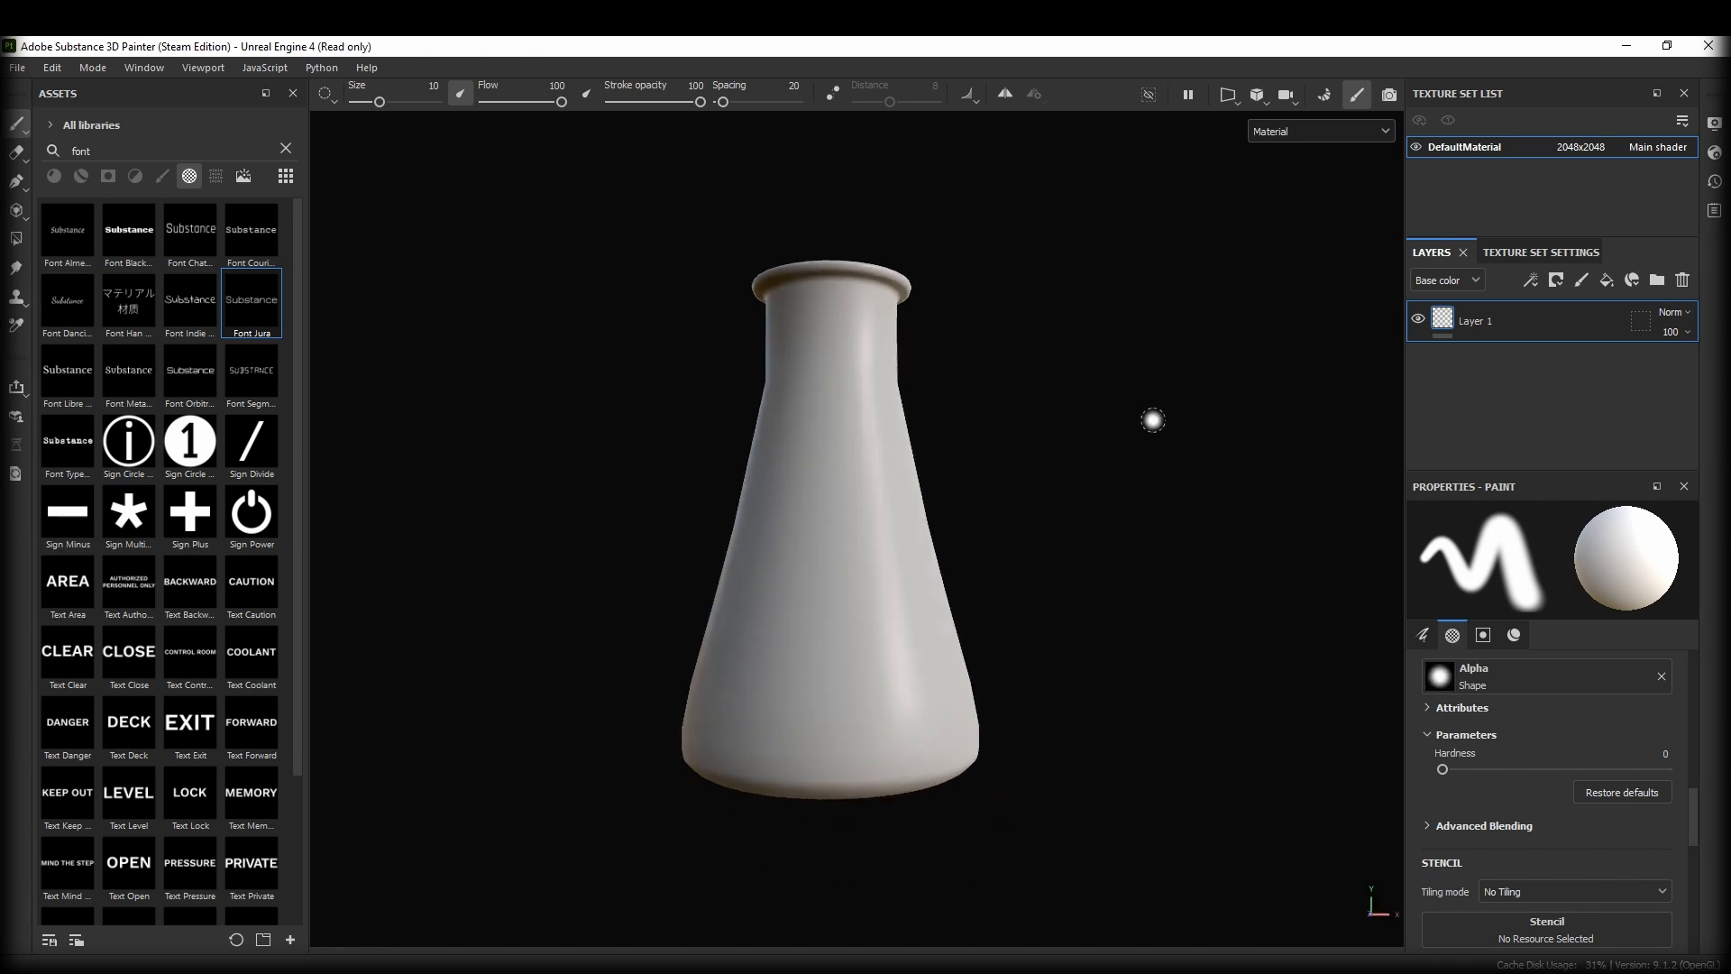
Bake the flask's mesh maps with Supersampling 16x antialiasing and return to painting mode.
left_click(1323, 98)
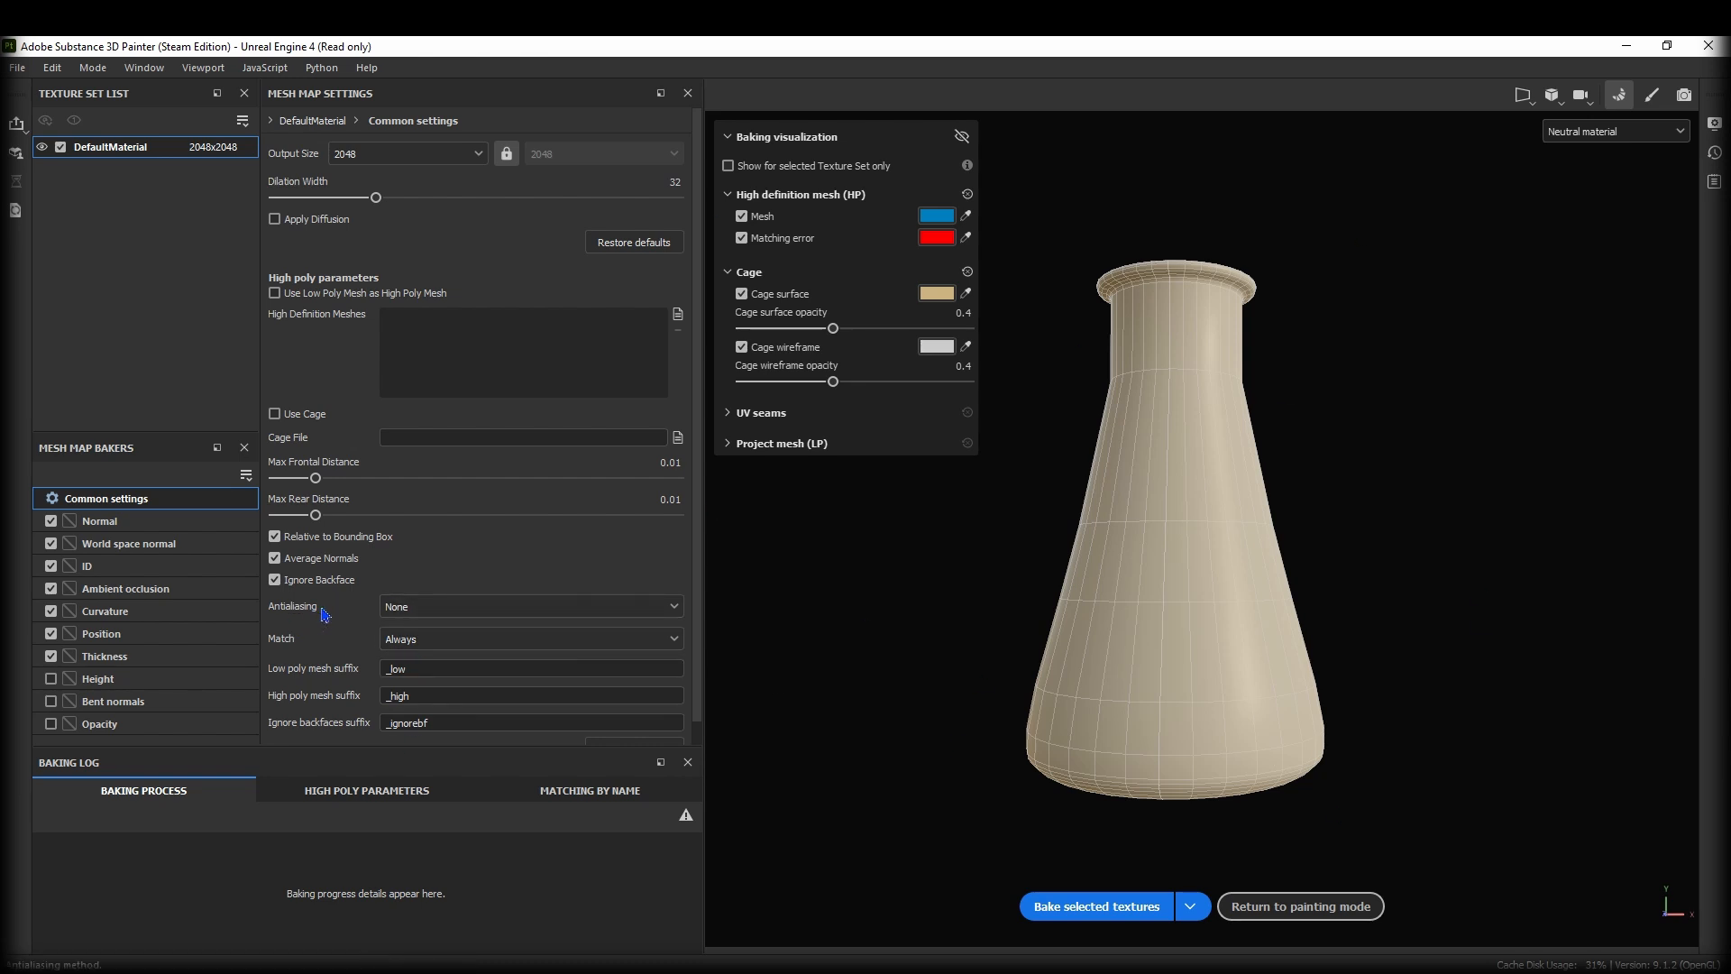
left_click(450, 606)
left_click(433, 685)
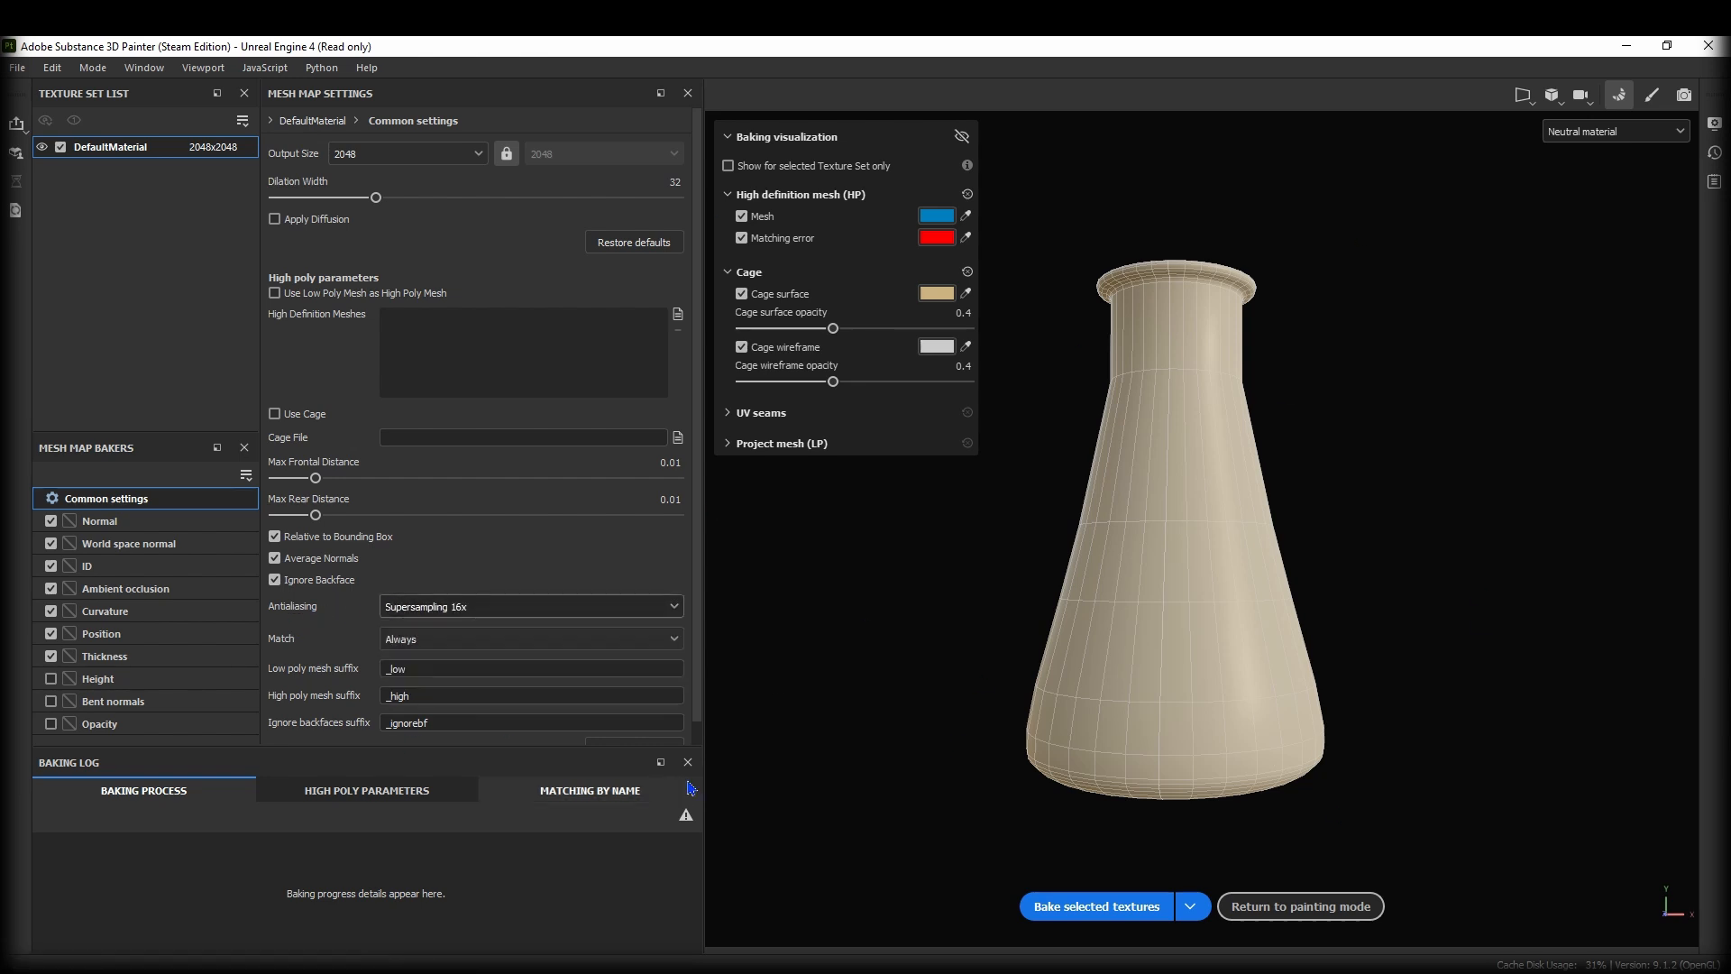
left_click(1075, 913)
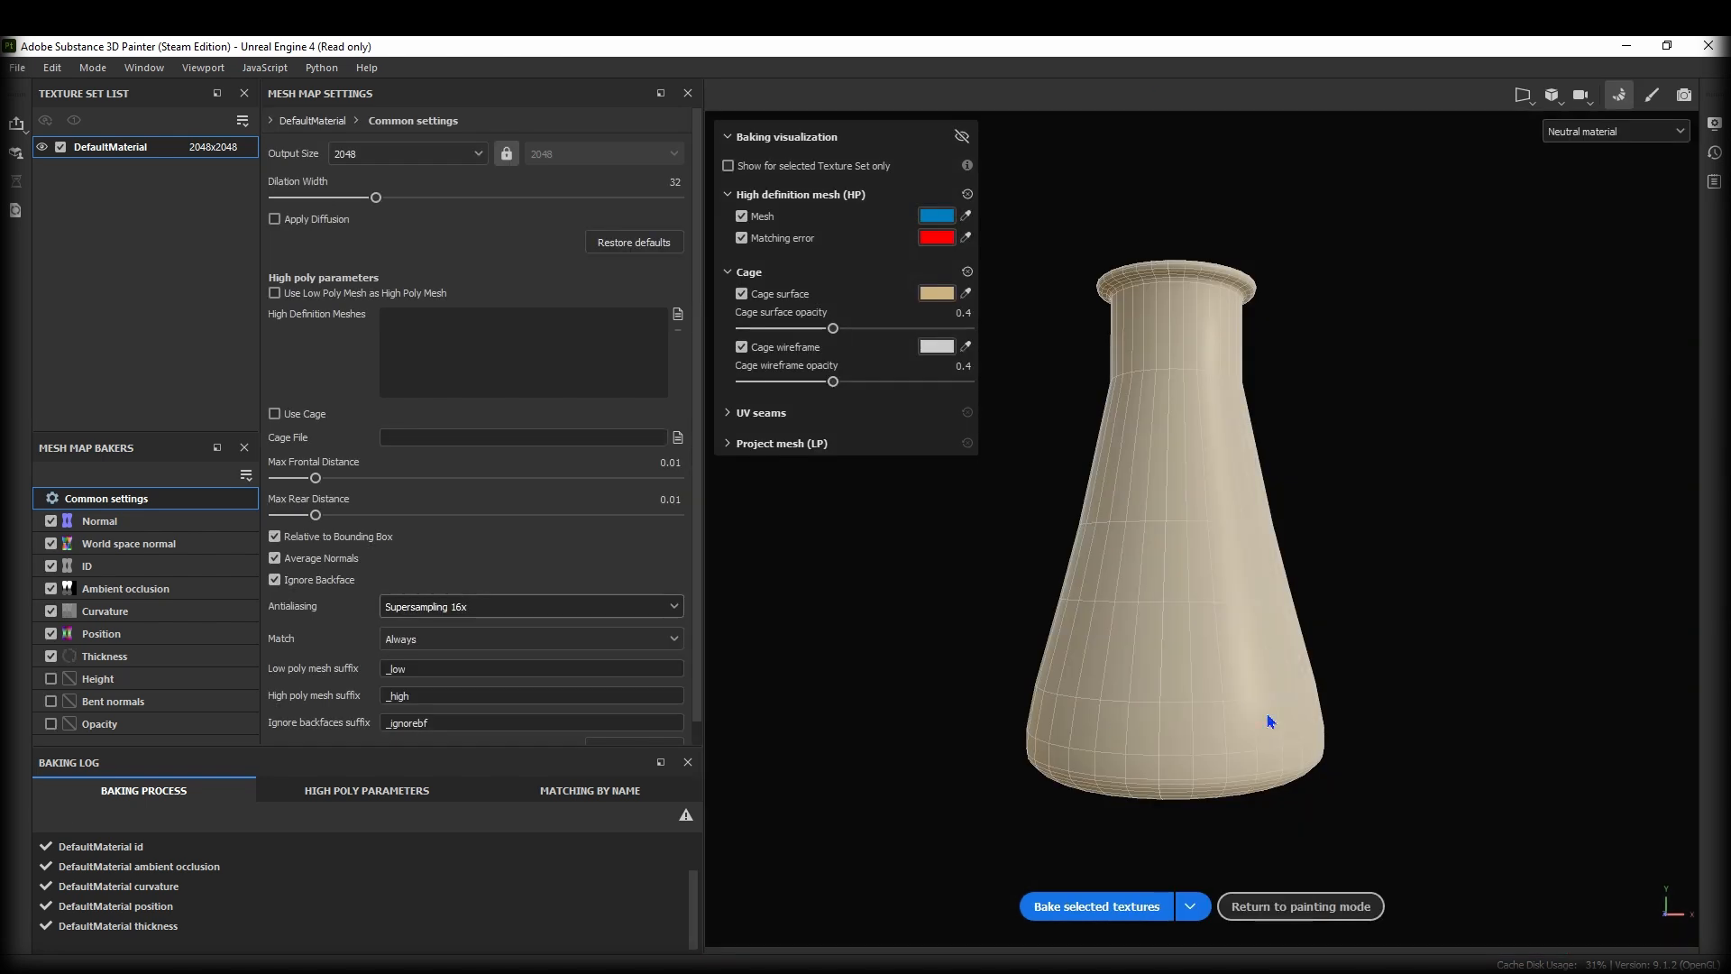
left_click(1271, 907)
mouse_move(826, 629)
left_mouse_down("alt")
mouse_move(884, 834)
mouse_move(811, 638)
left_mouse_up("alt")
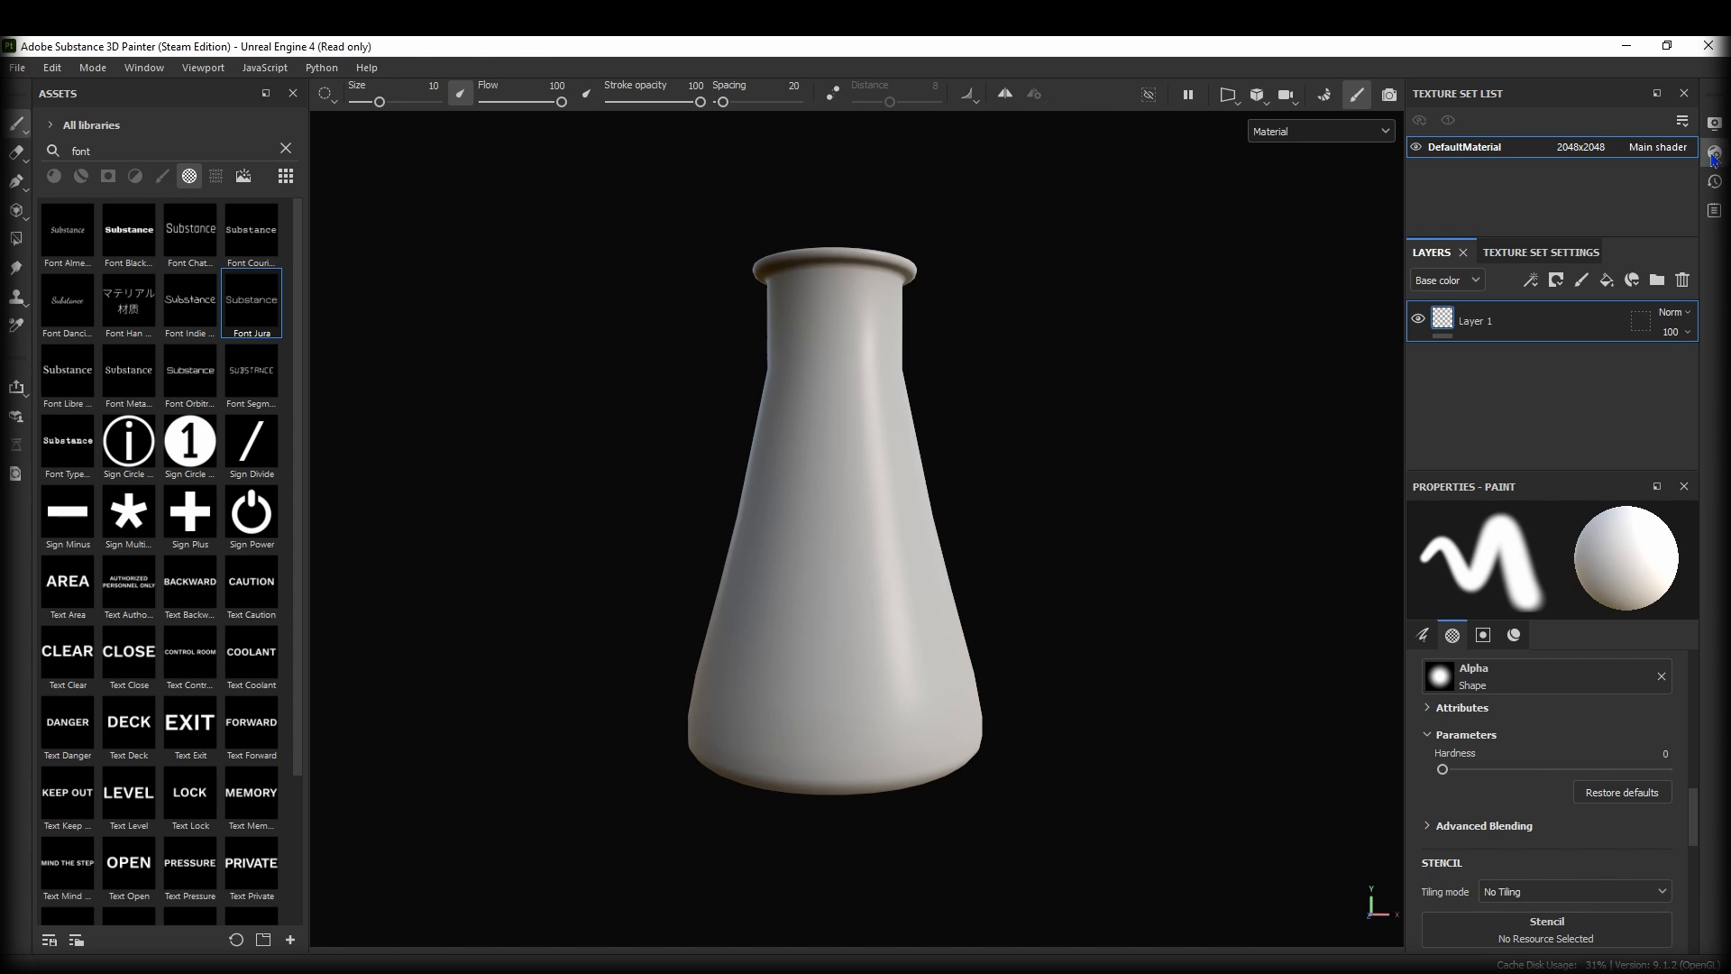
Set the main shader's specular quality to Very high (128 spp) and its AO intensity to 1.
left_click(1715, 155)
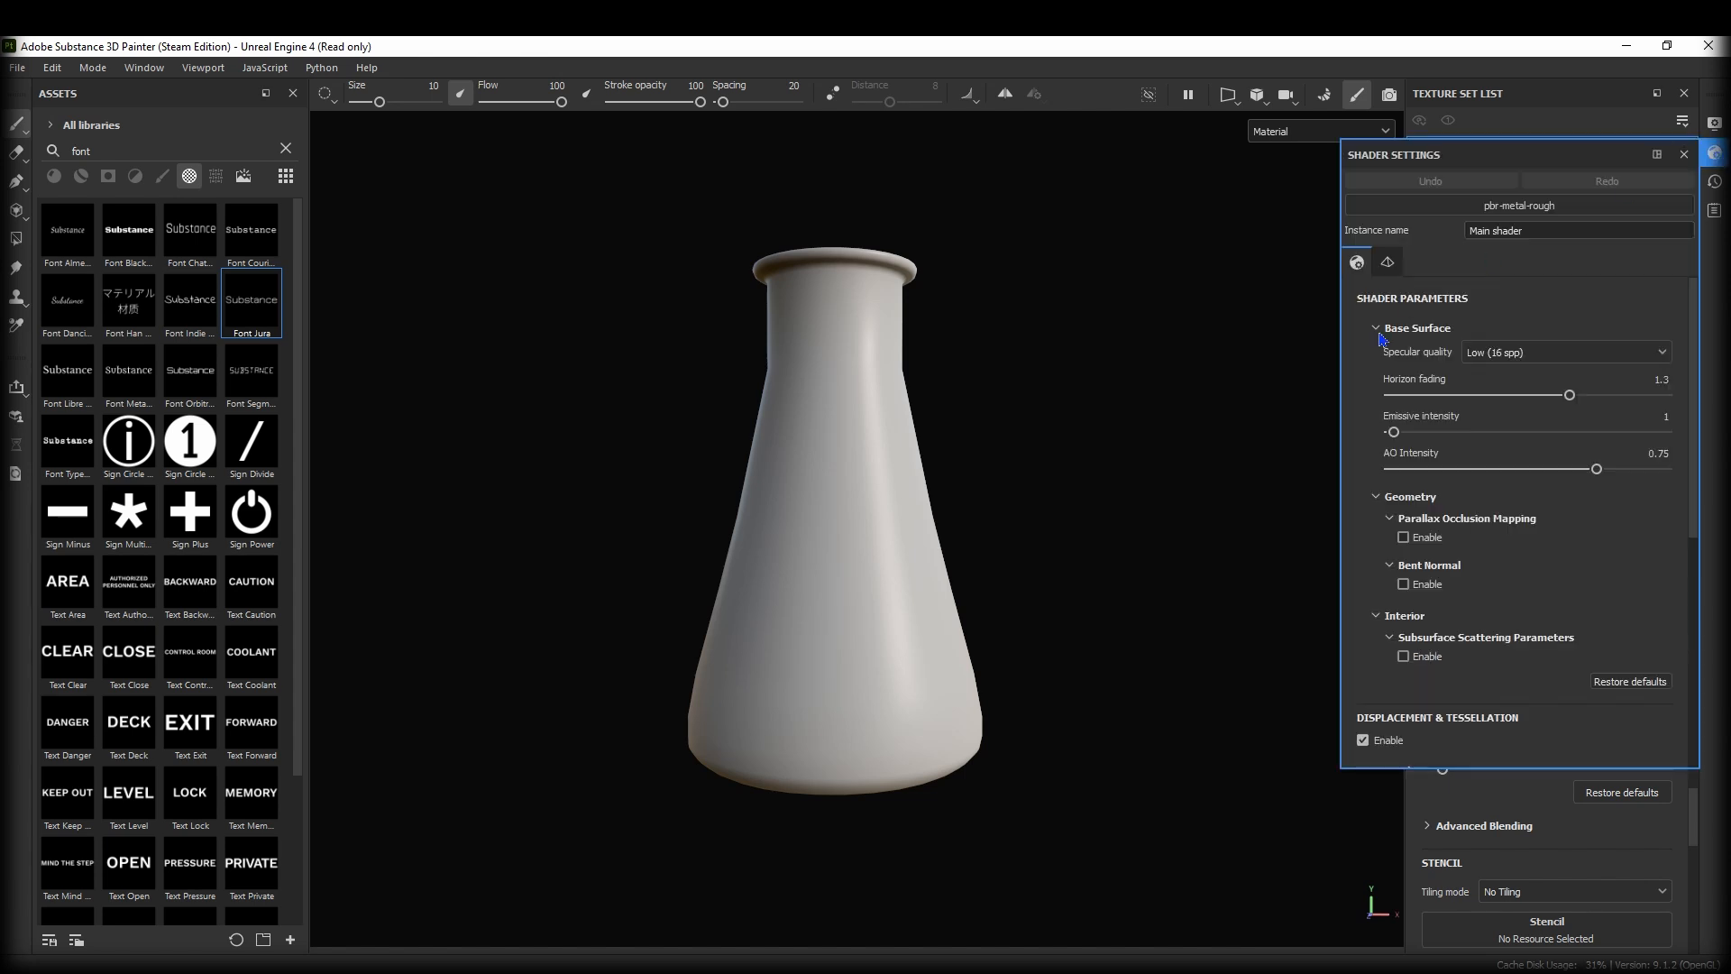
left_click(1510, 361)
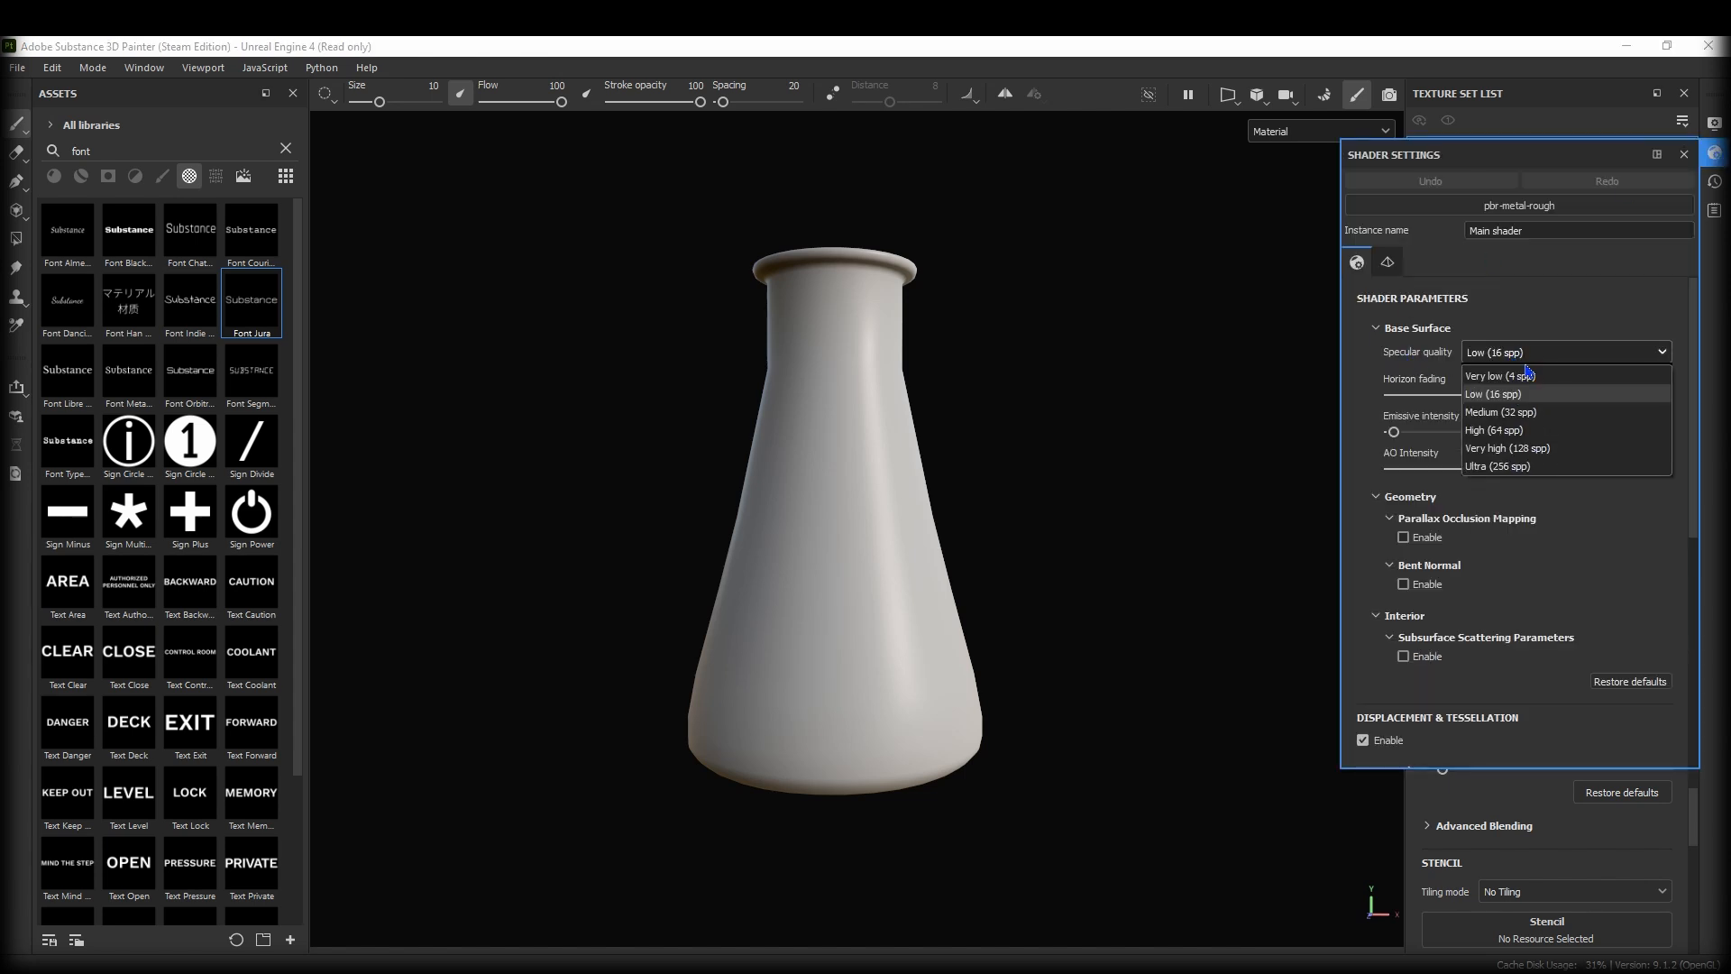
left_click(1514, 455)
left_click(1481, 353)
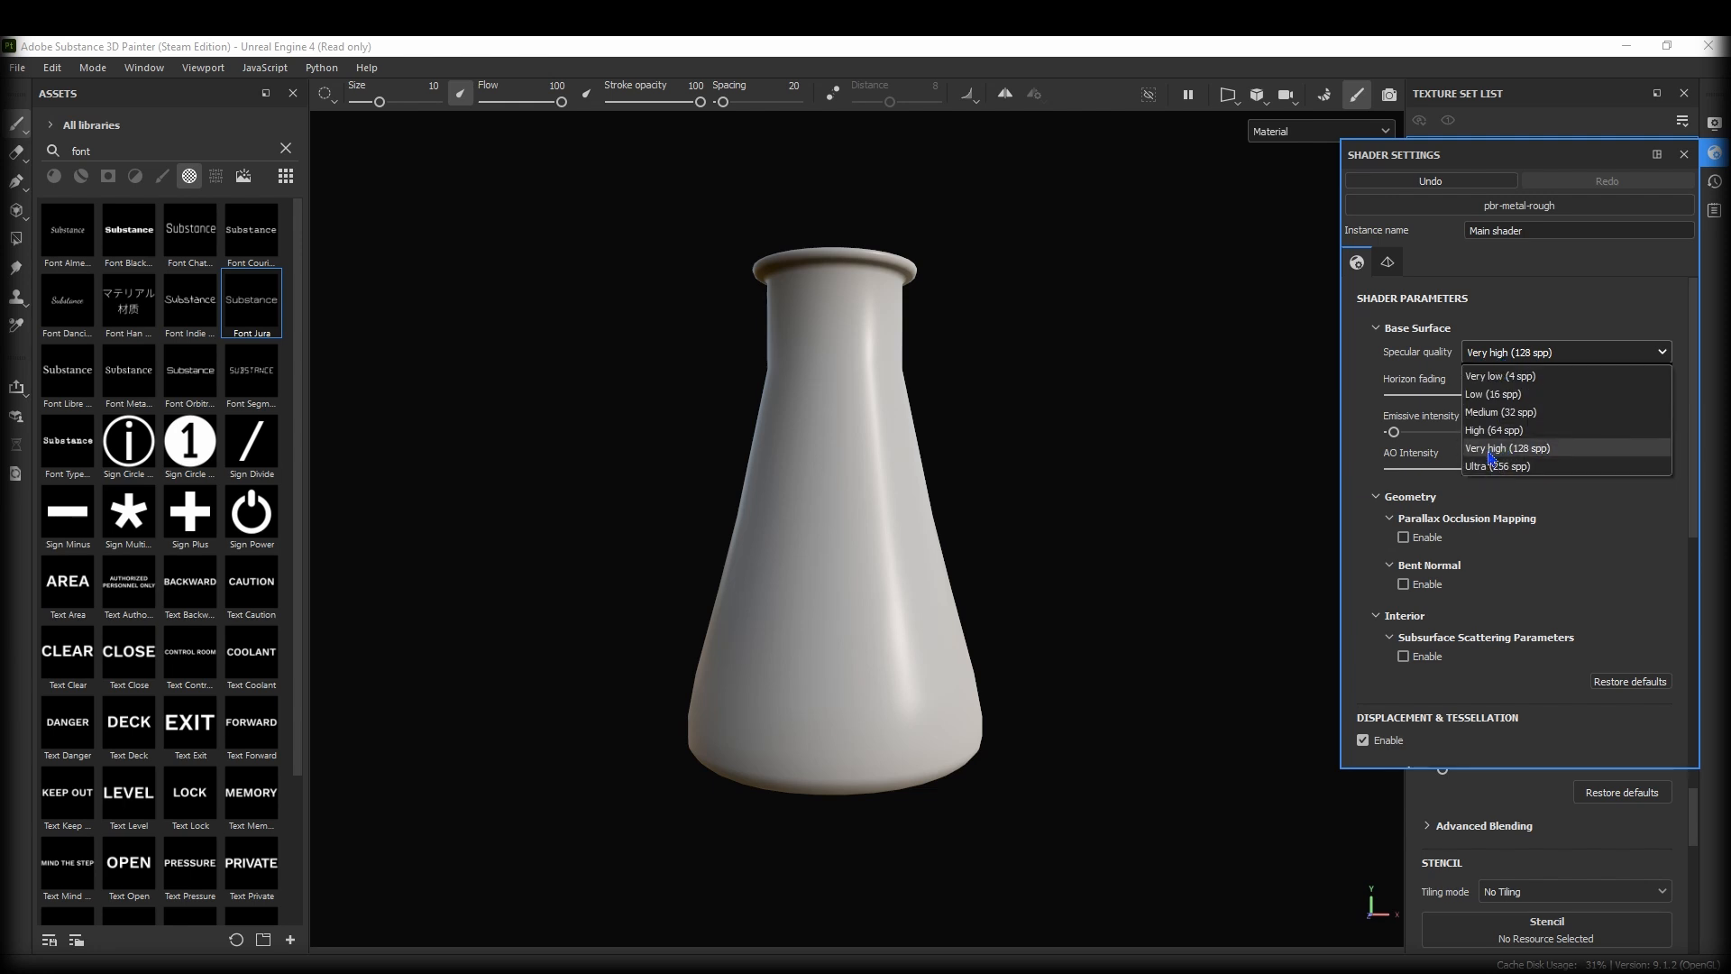
left_click(1352, 408)
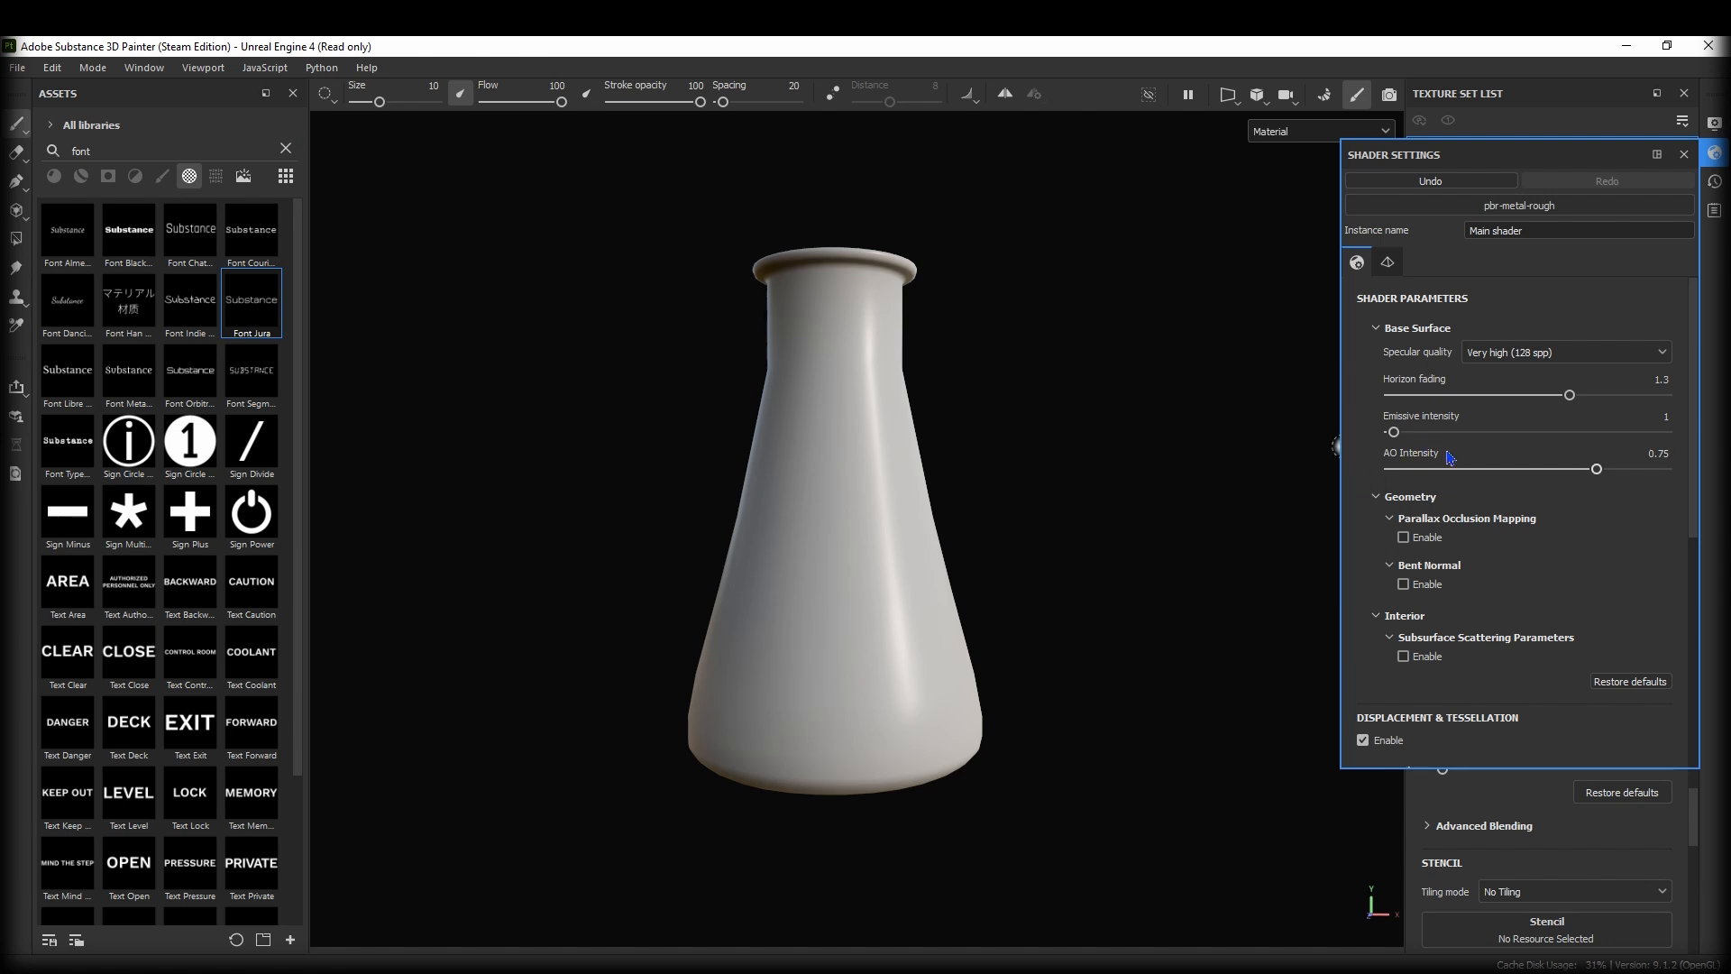
left_click(1479, 363)
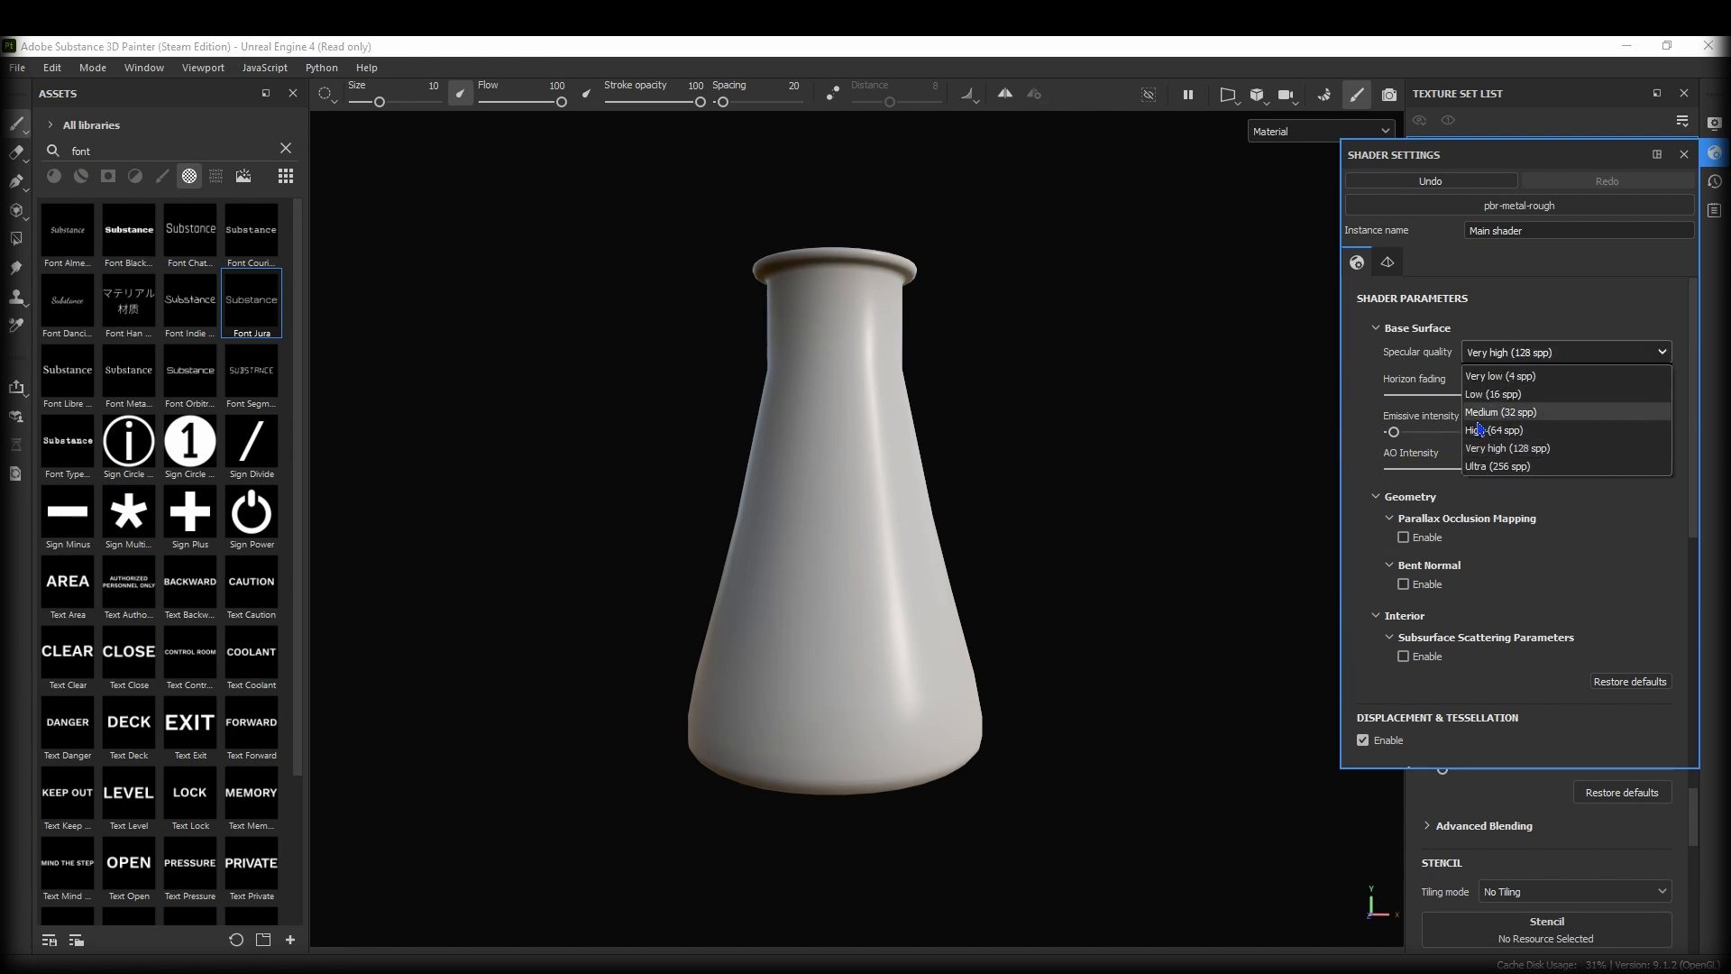
left_click(1499, 463)
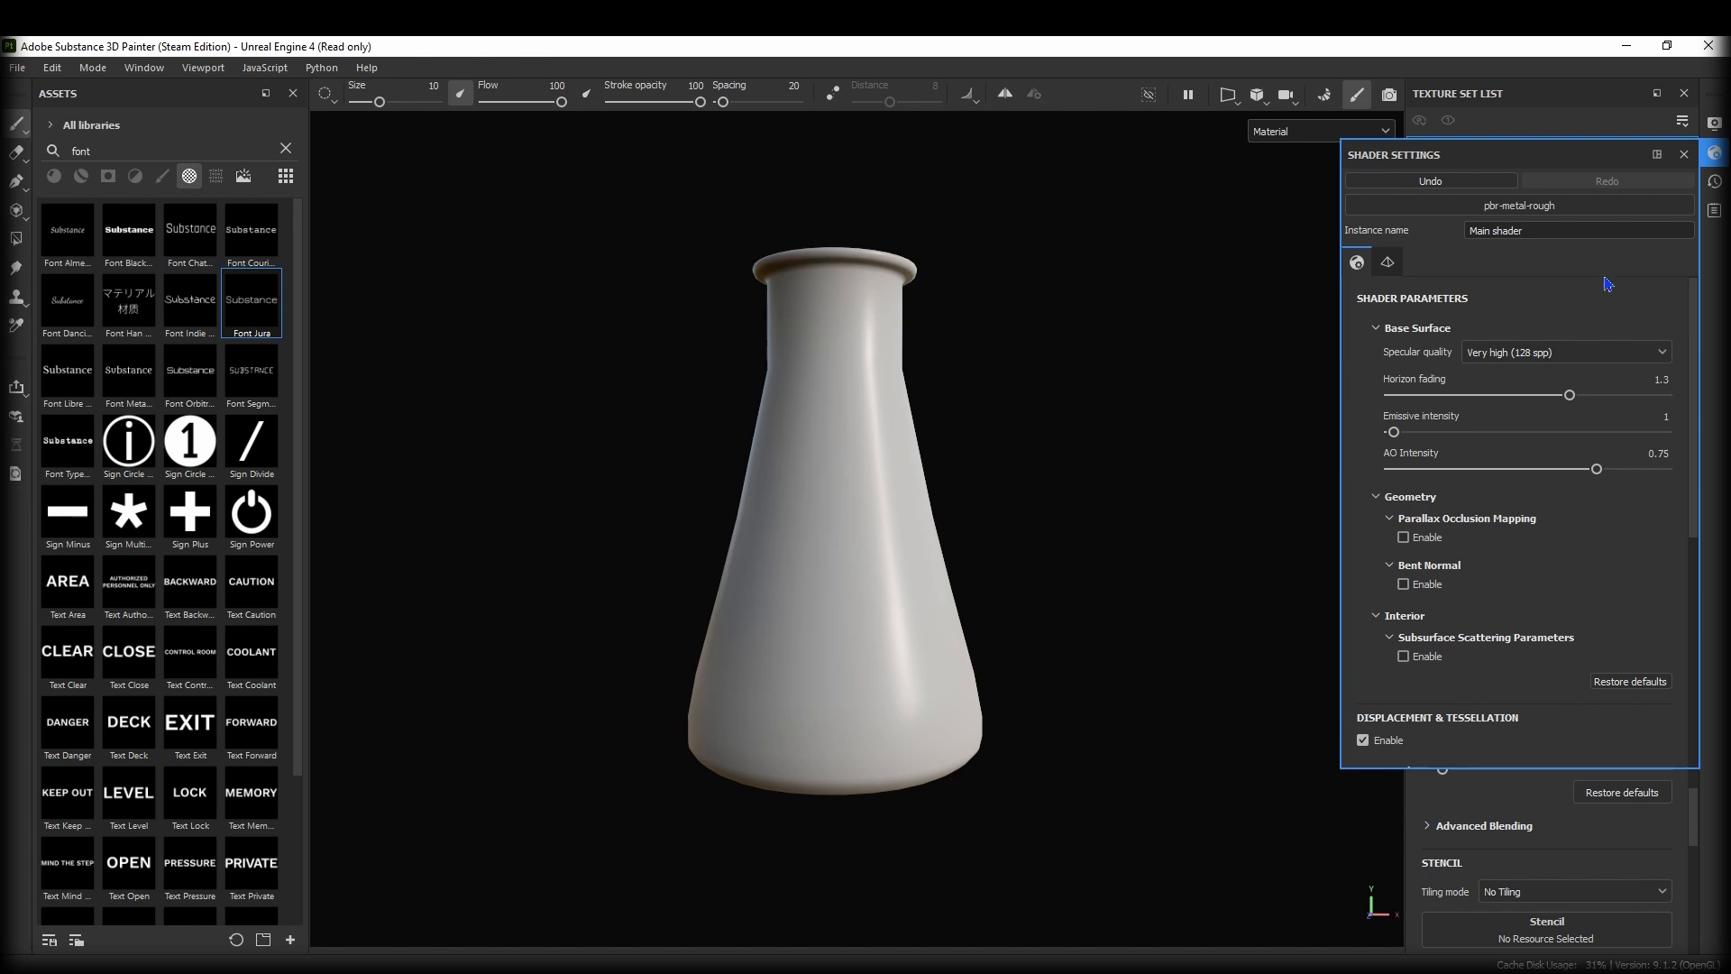
left_click_drag(1596, 469, 1707, 470)
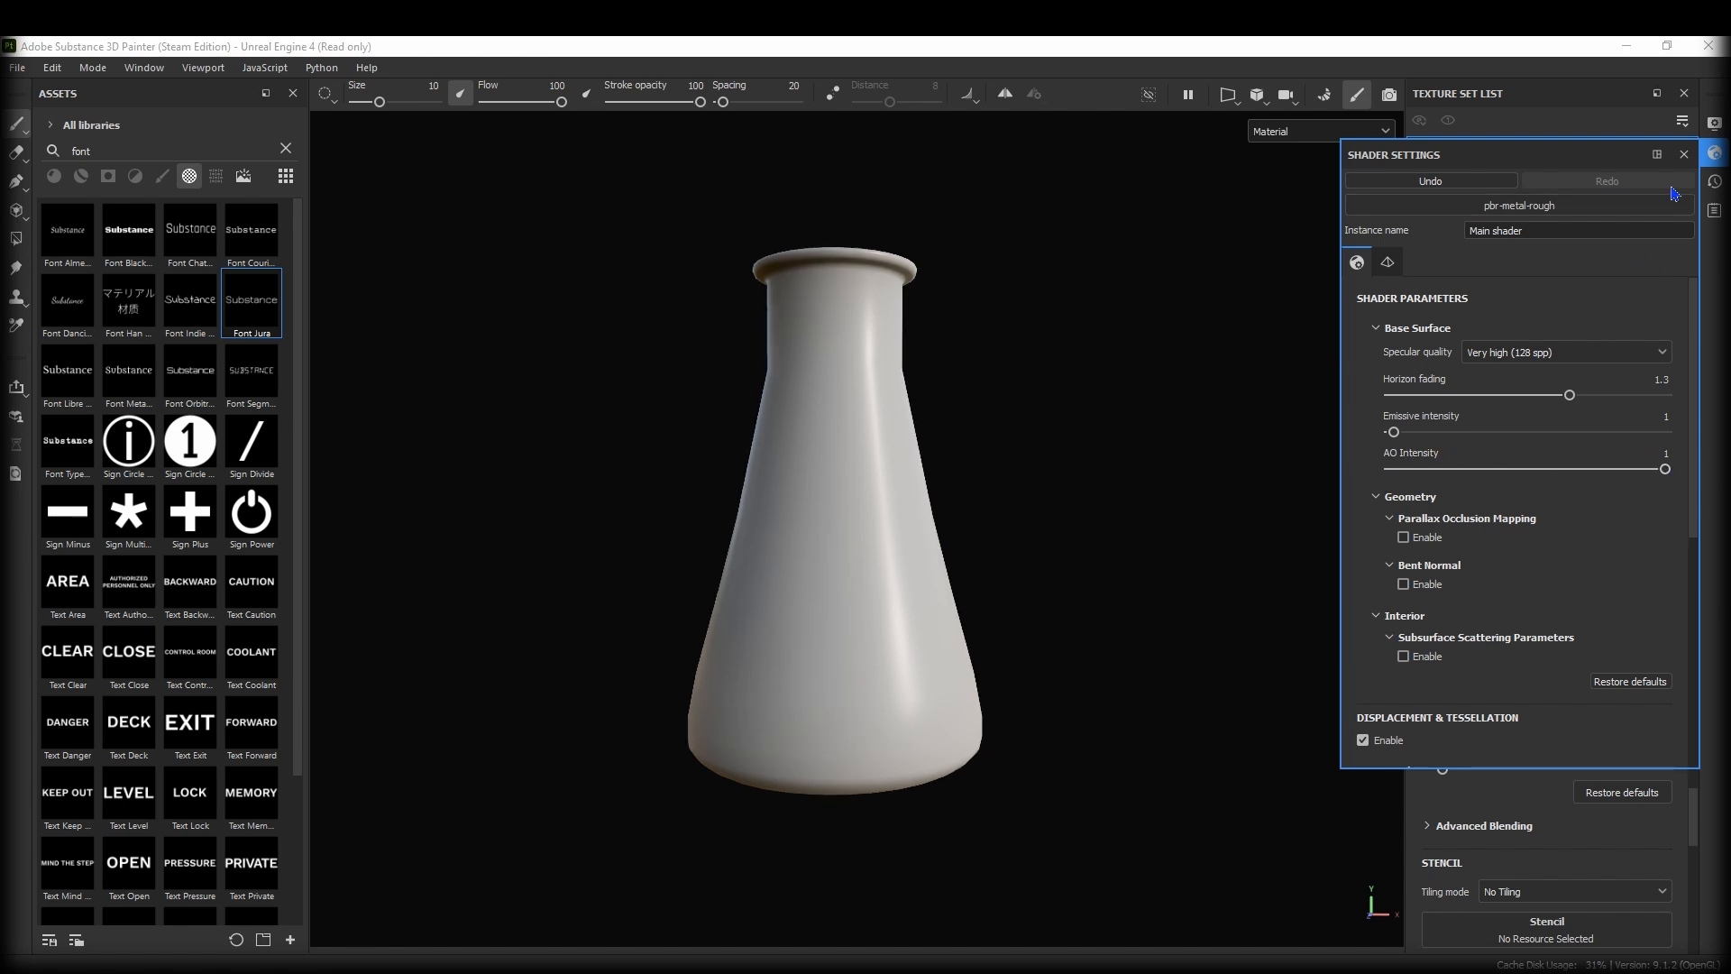
left_click(1684, 154)
Change the display's environment map to Studio 05 and view the flask under the new lighting.
left_click(1711, 125)
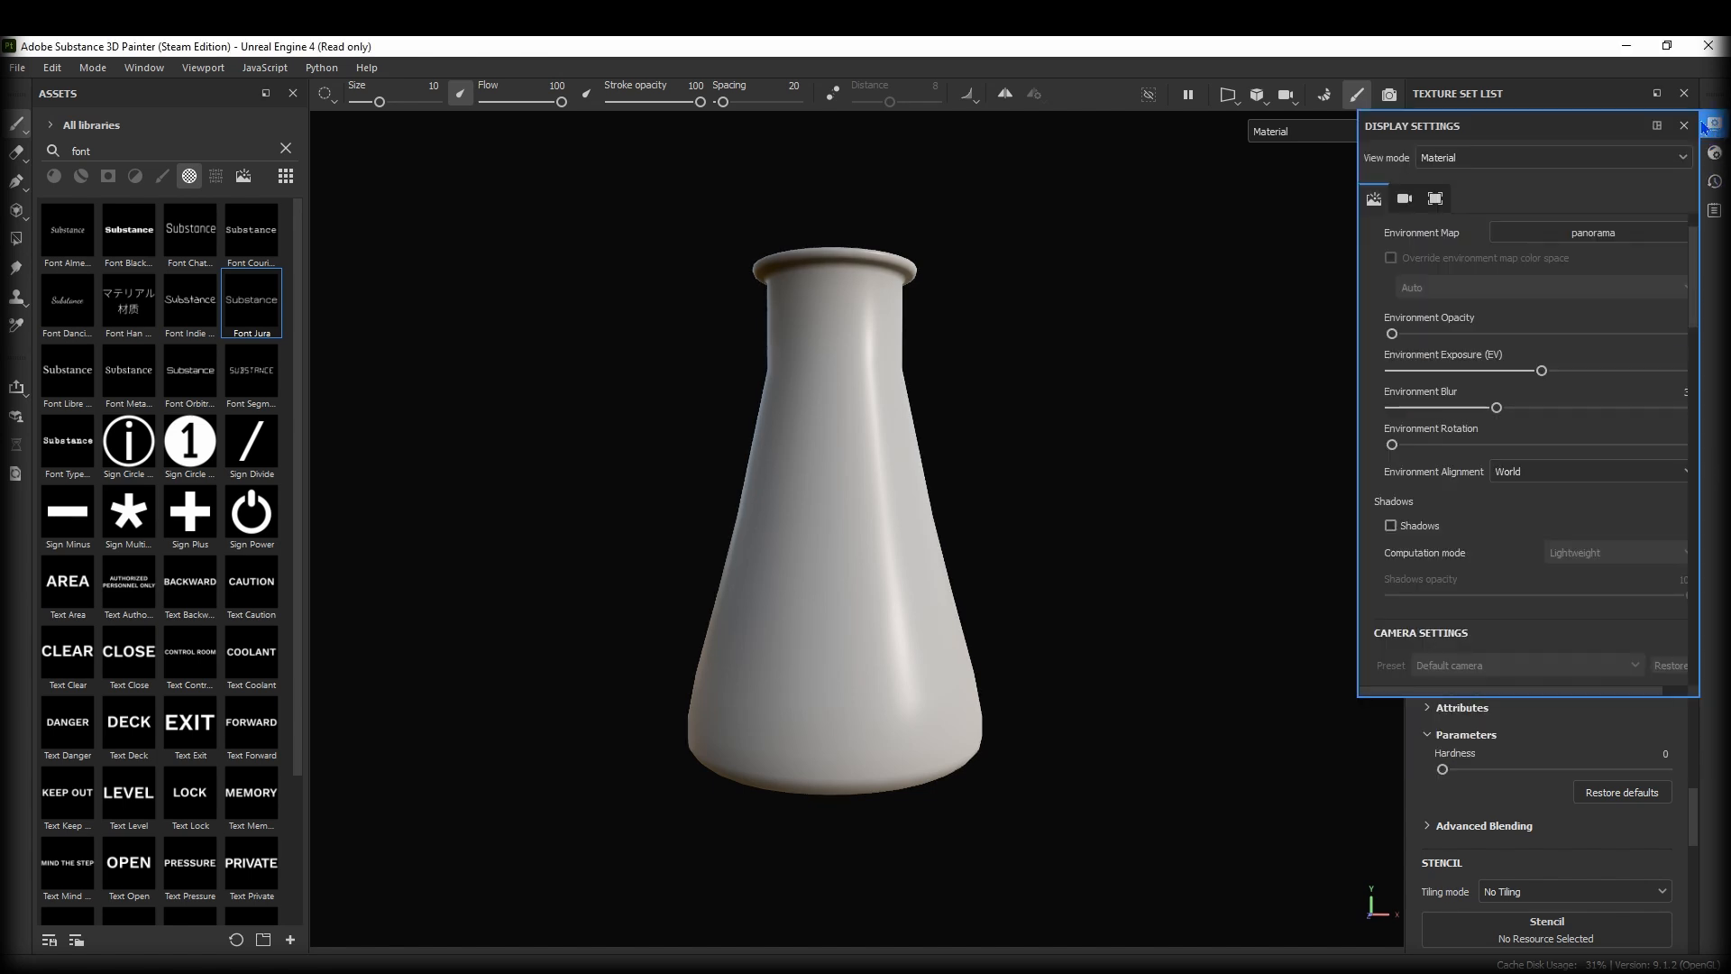
left_click(1587, 233)
left_click(1642, 346)
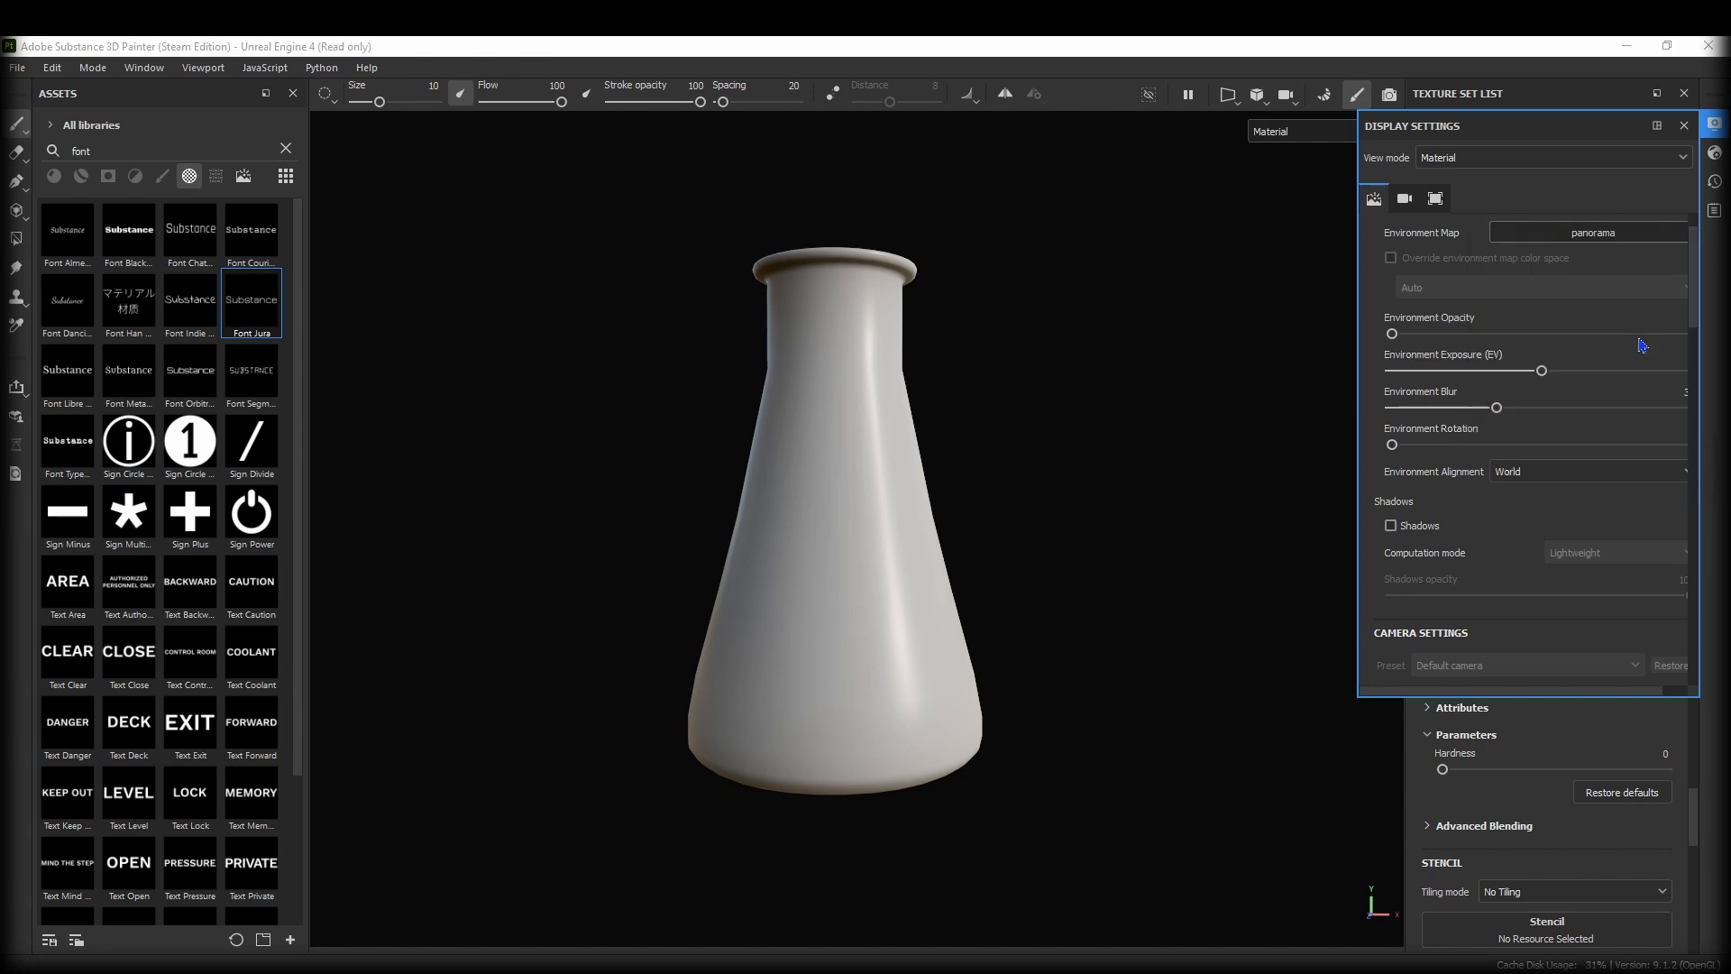
left_click_drag(776, 530, 776, 573, "alt")
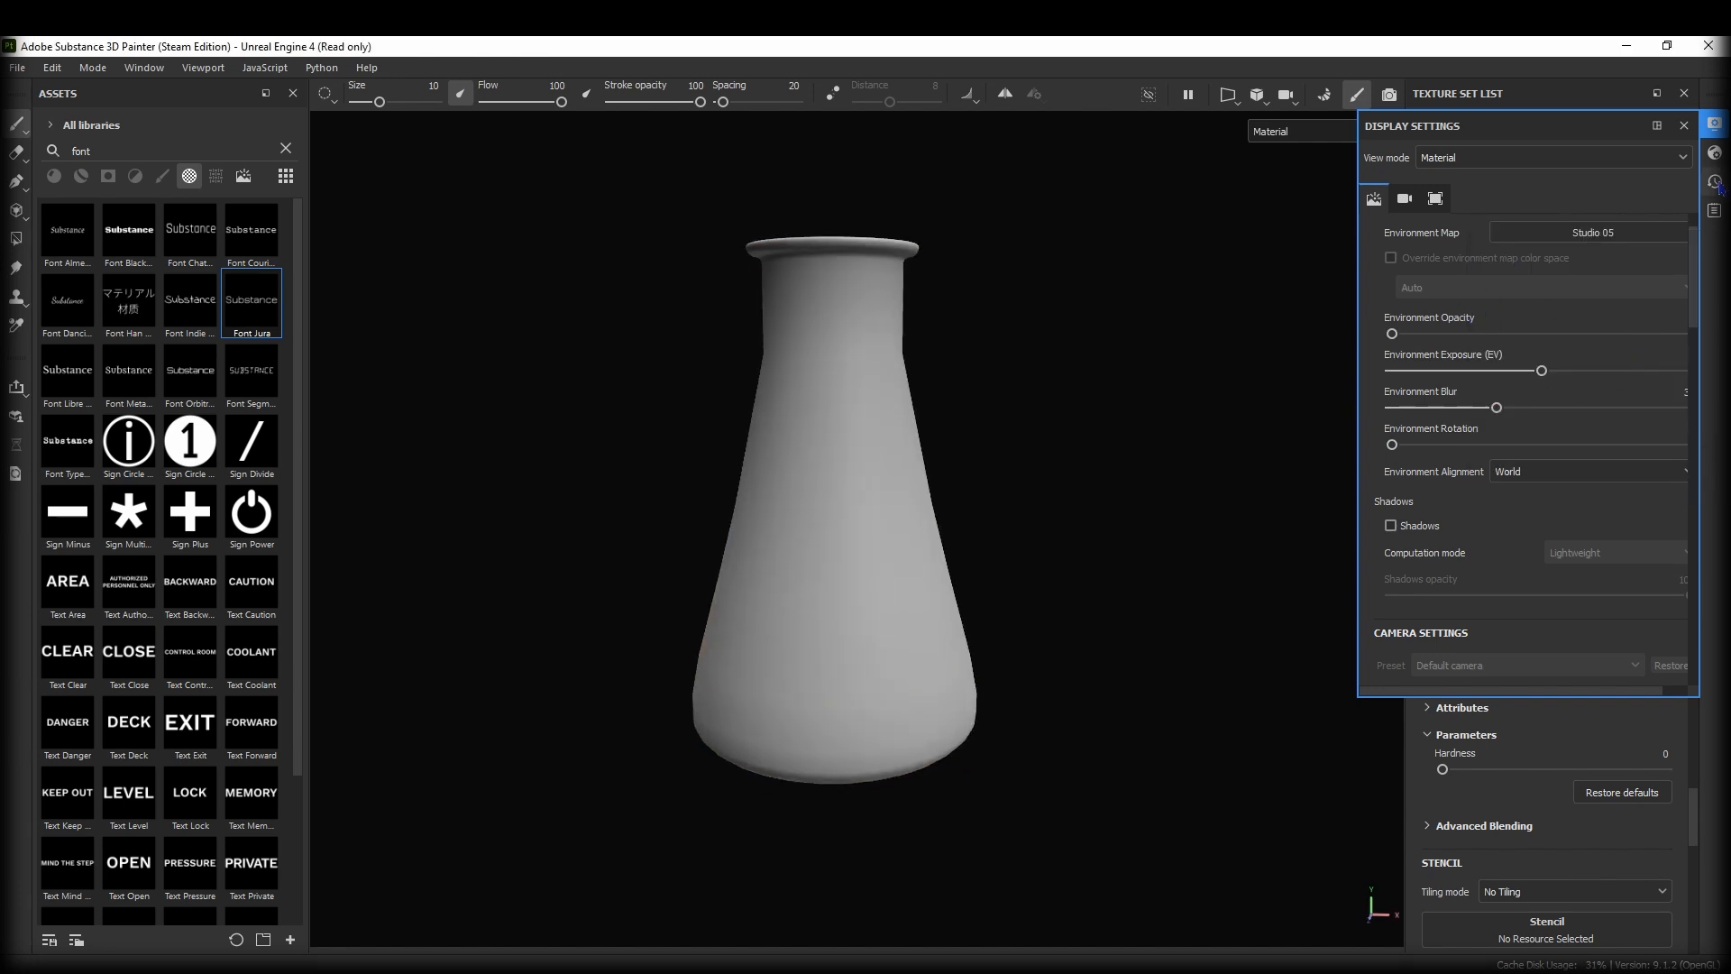
Change the main shader from pbr-metal-rough to pbr-metal-rough-with-alpha-blending.
left_click(1683, 125)
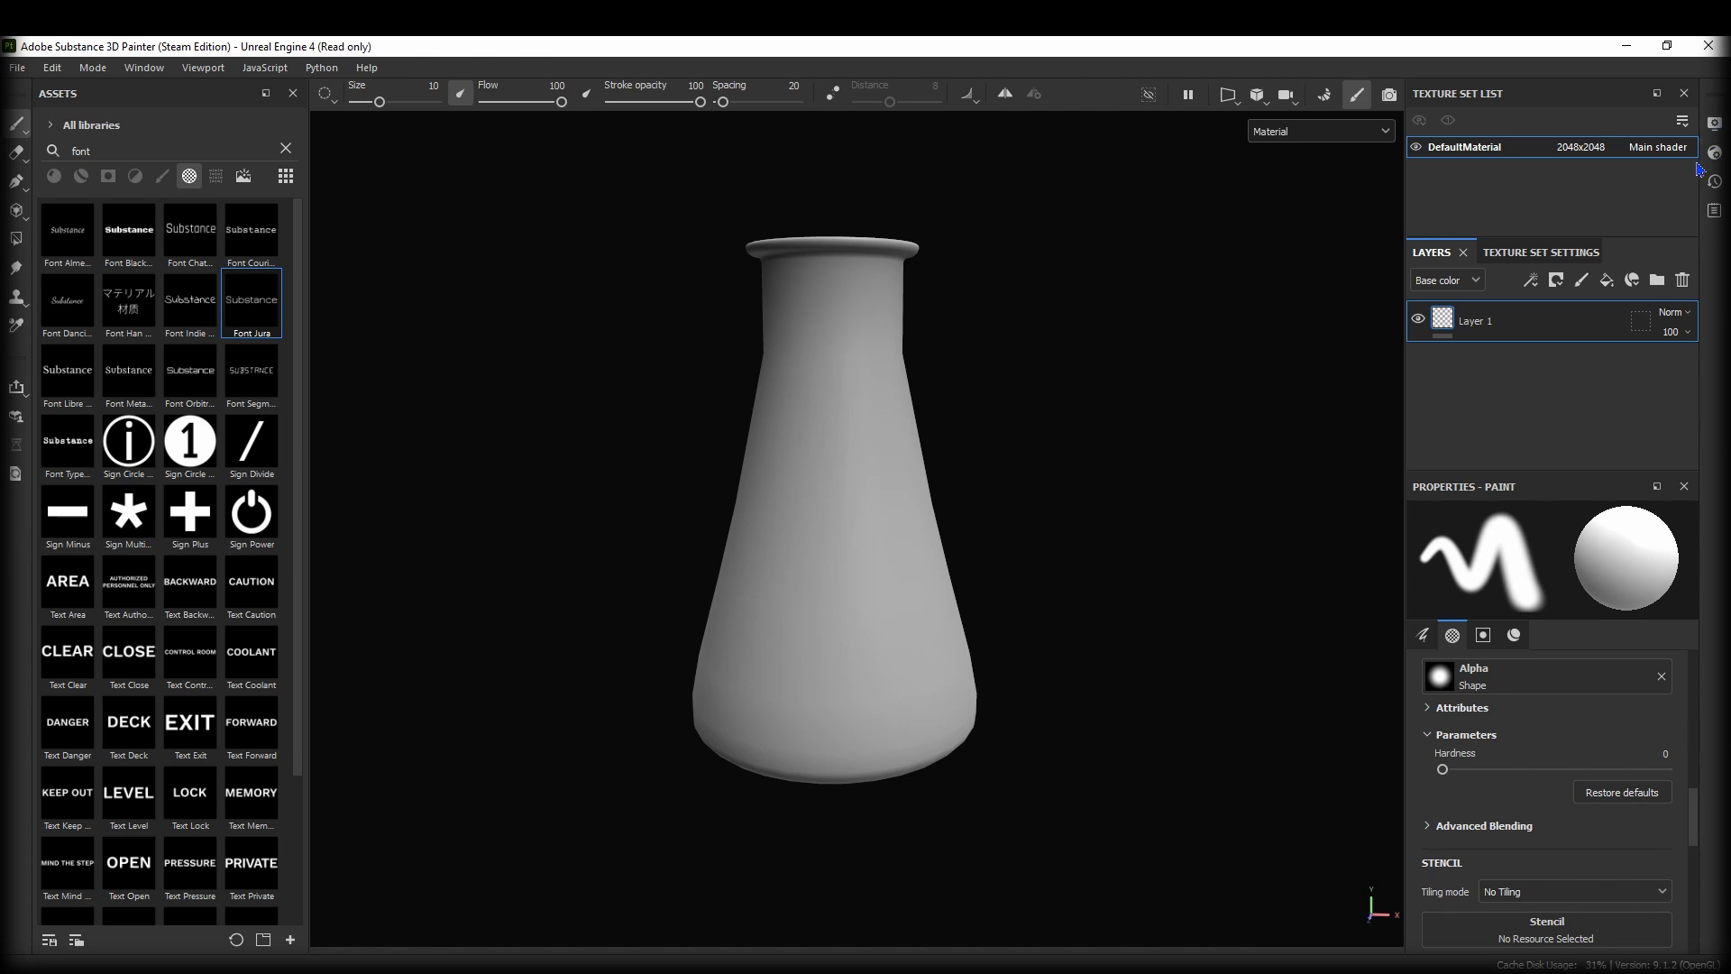
left_click(1716, 126)
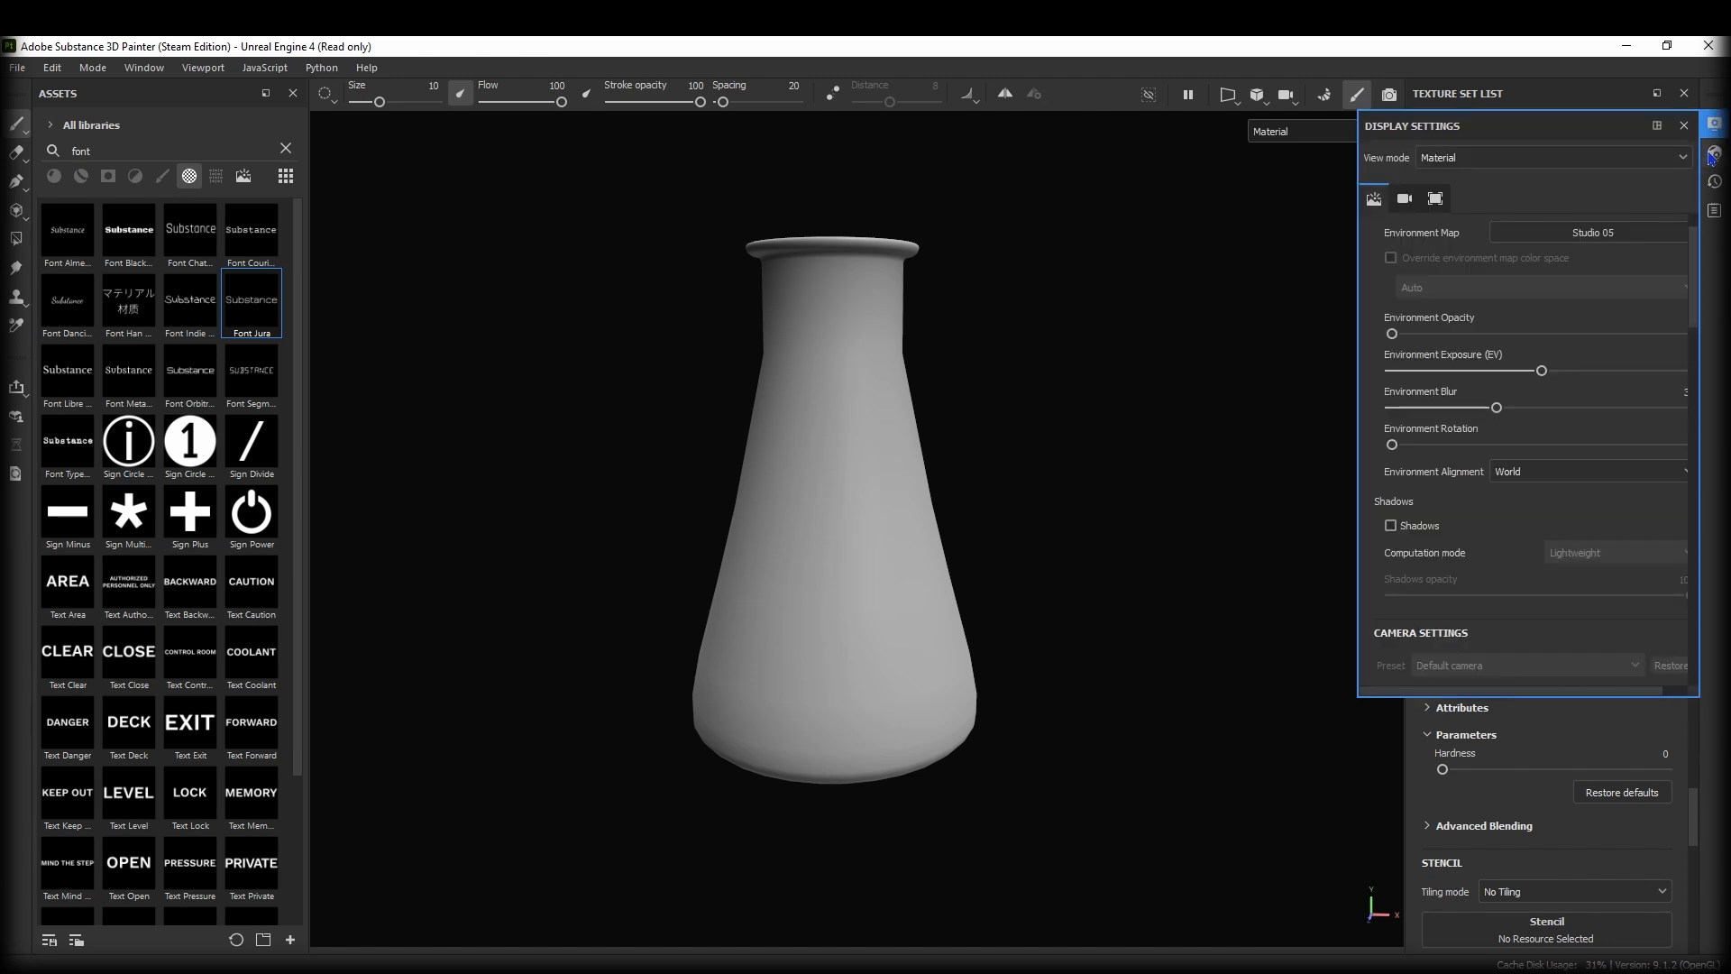
left_click(1715, 153)
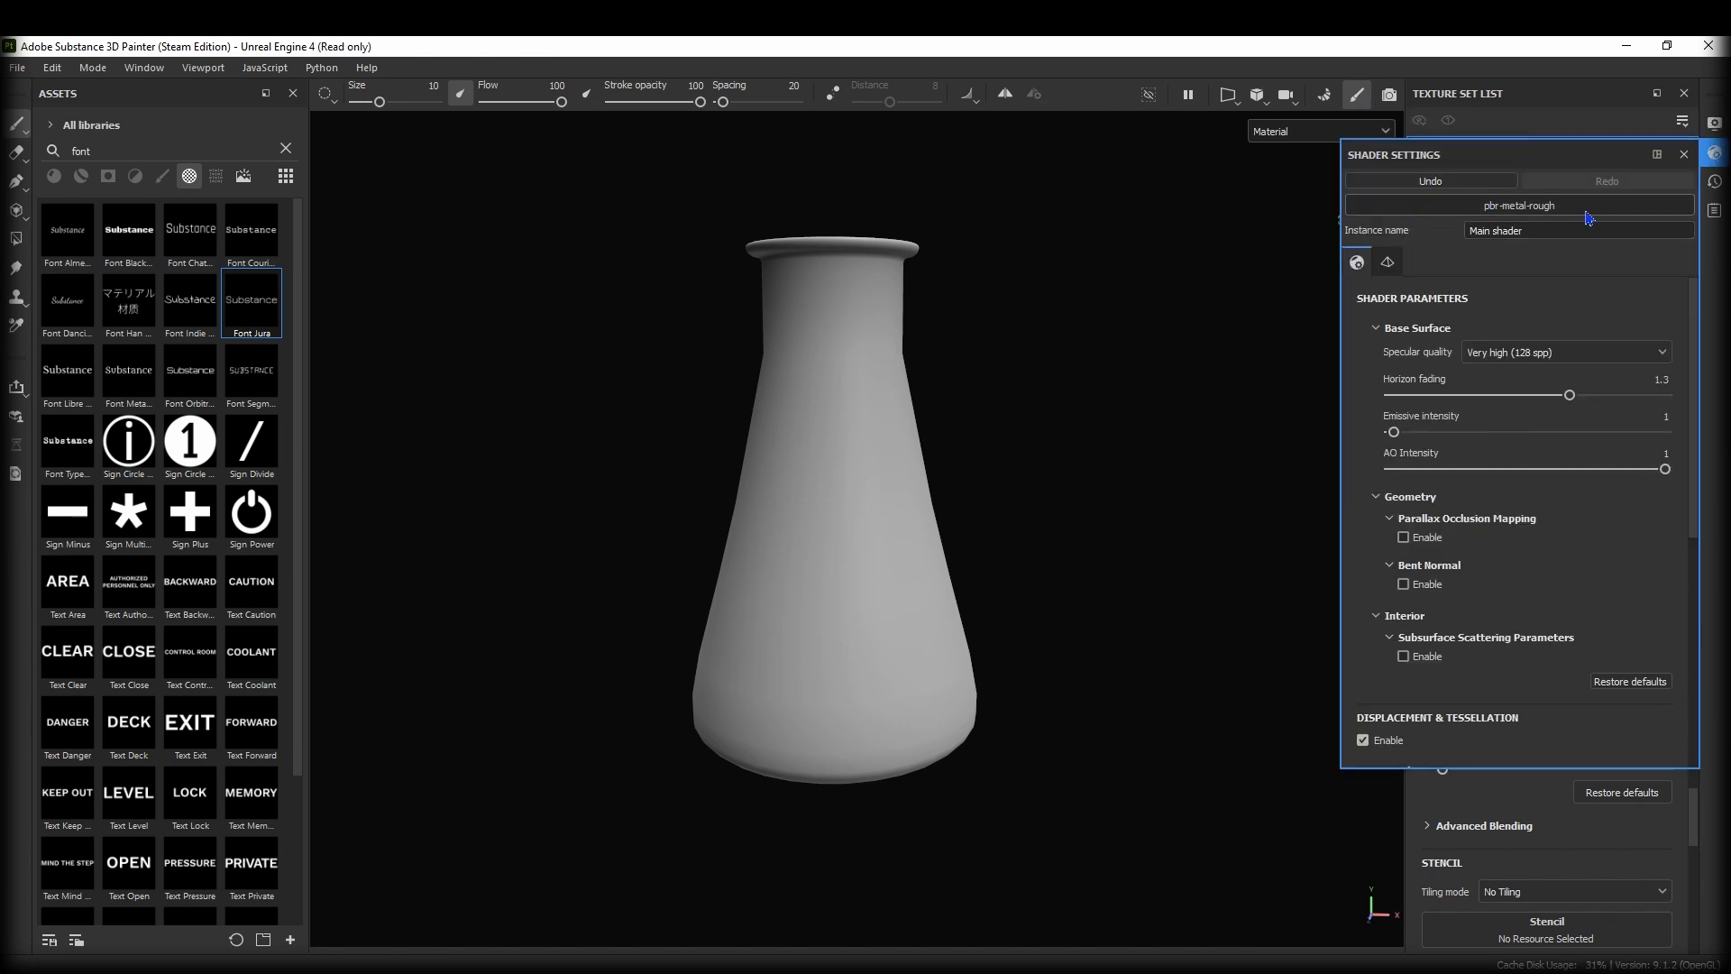
left_click(1499, 207)
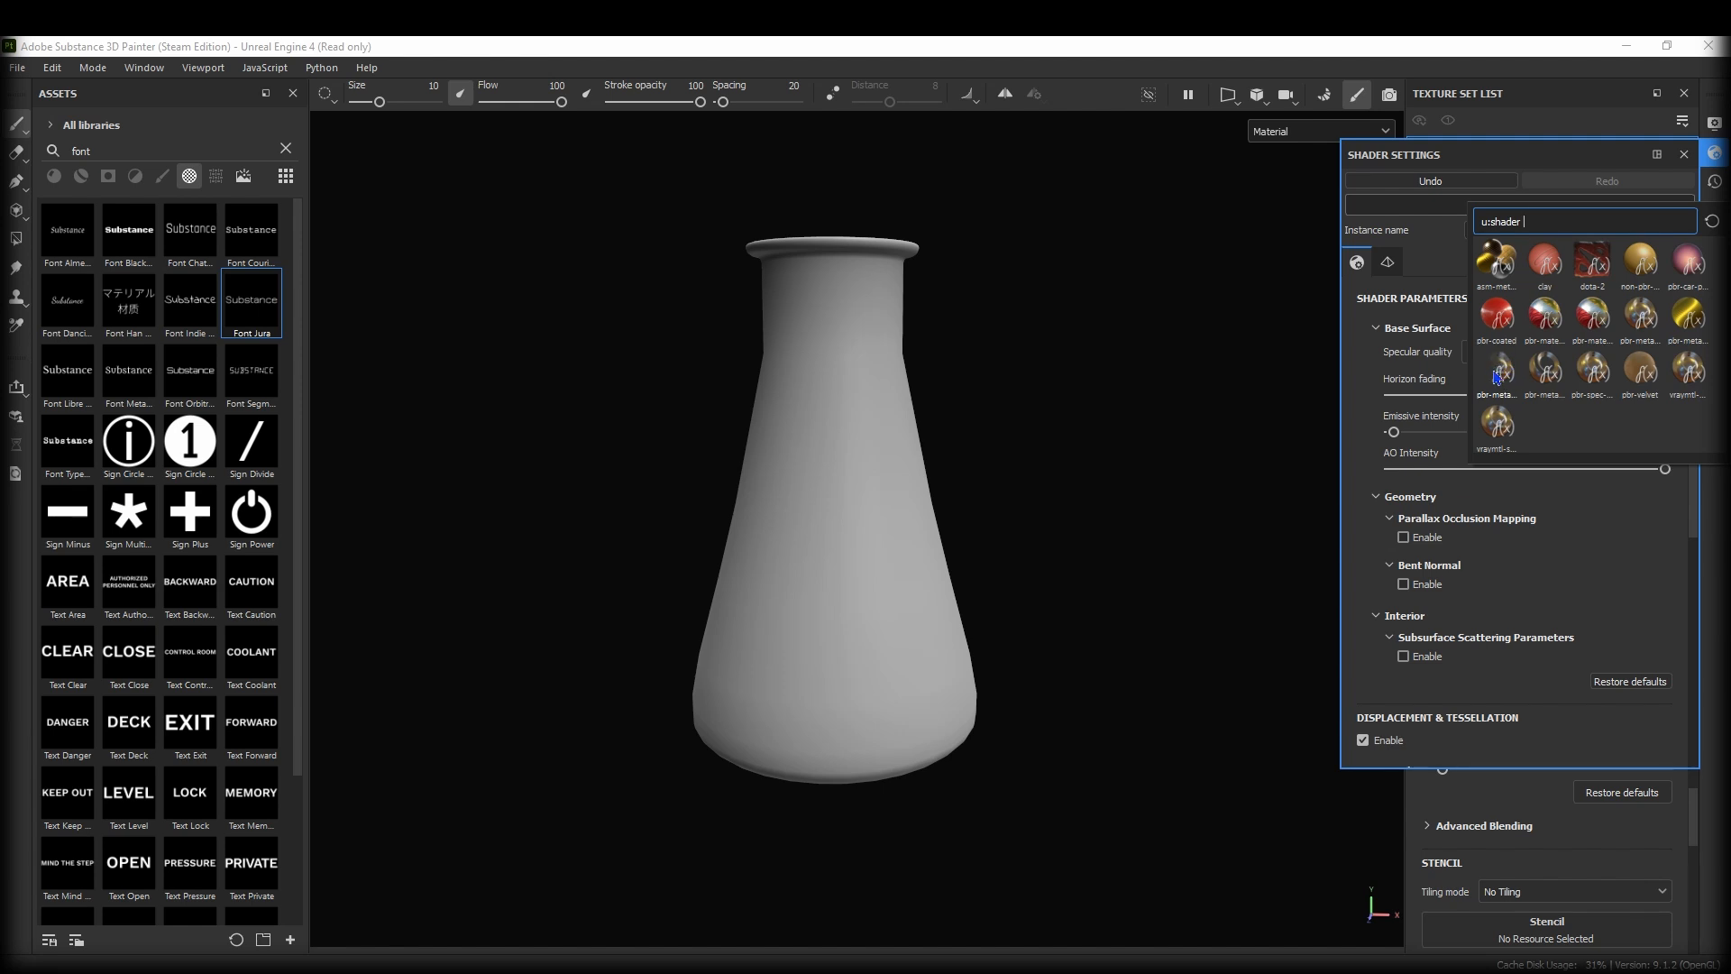
mouse_move(1498, 378)
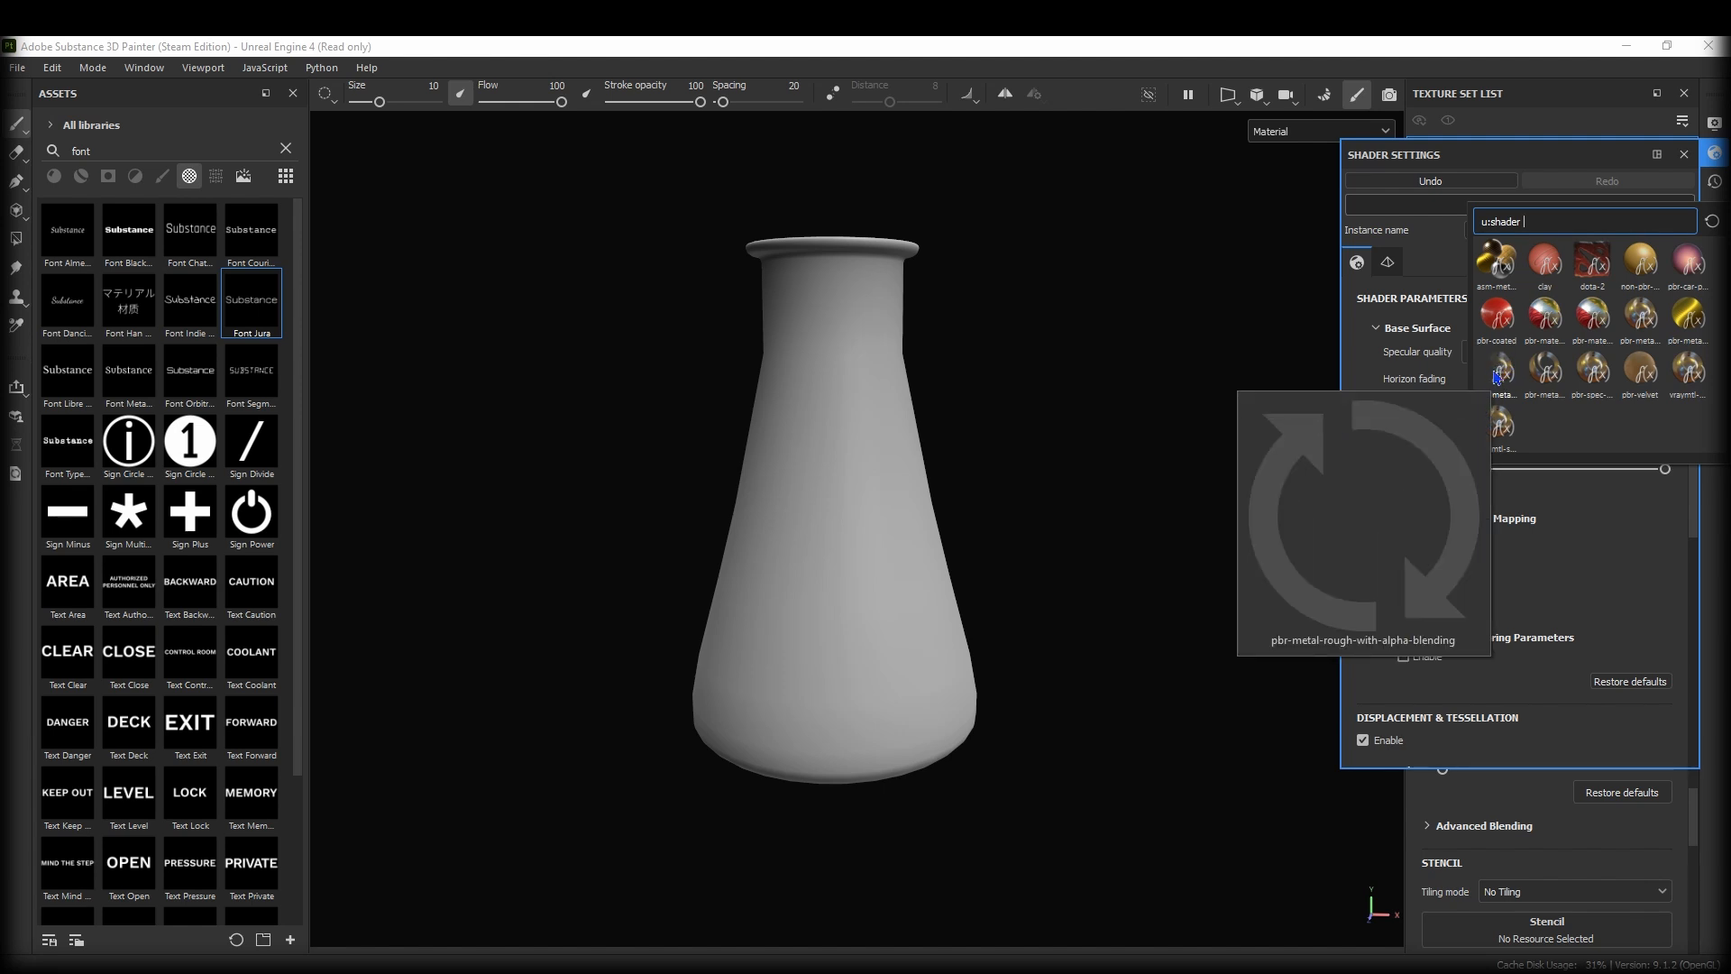
left_click(1497, 371)
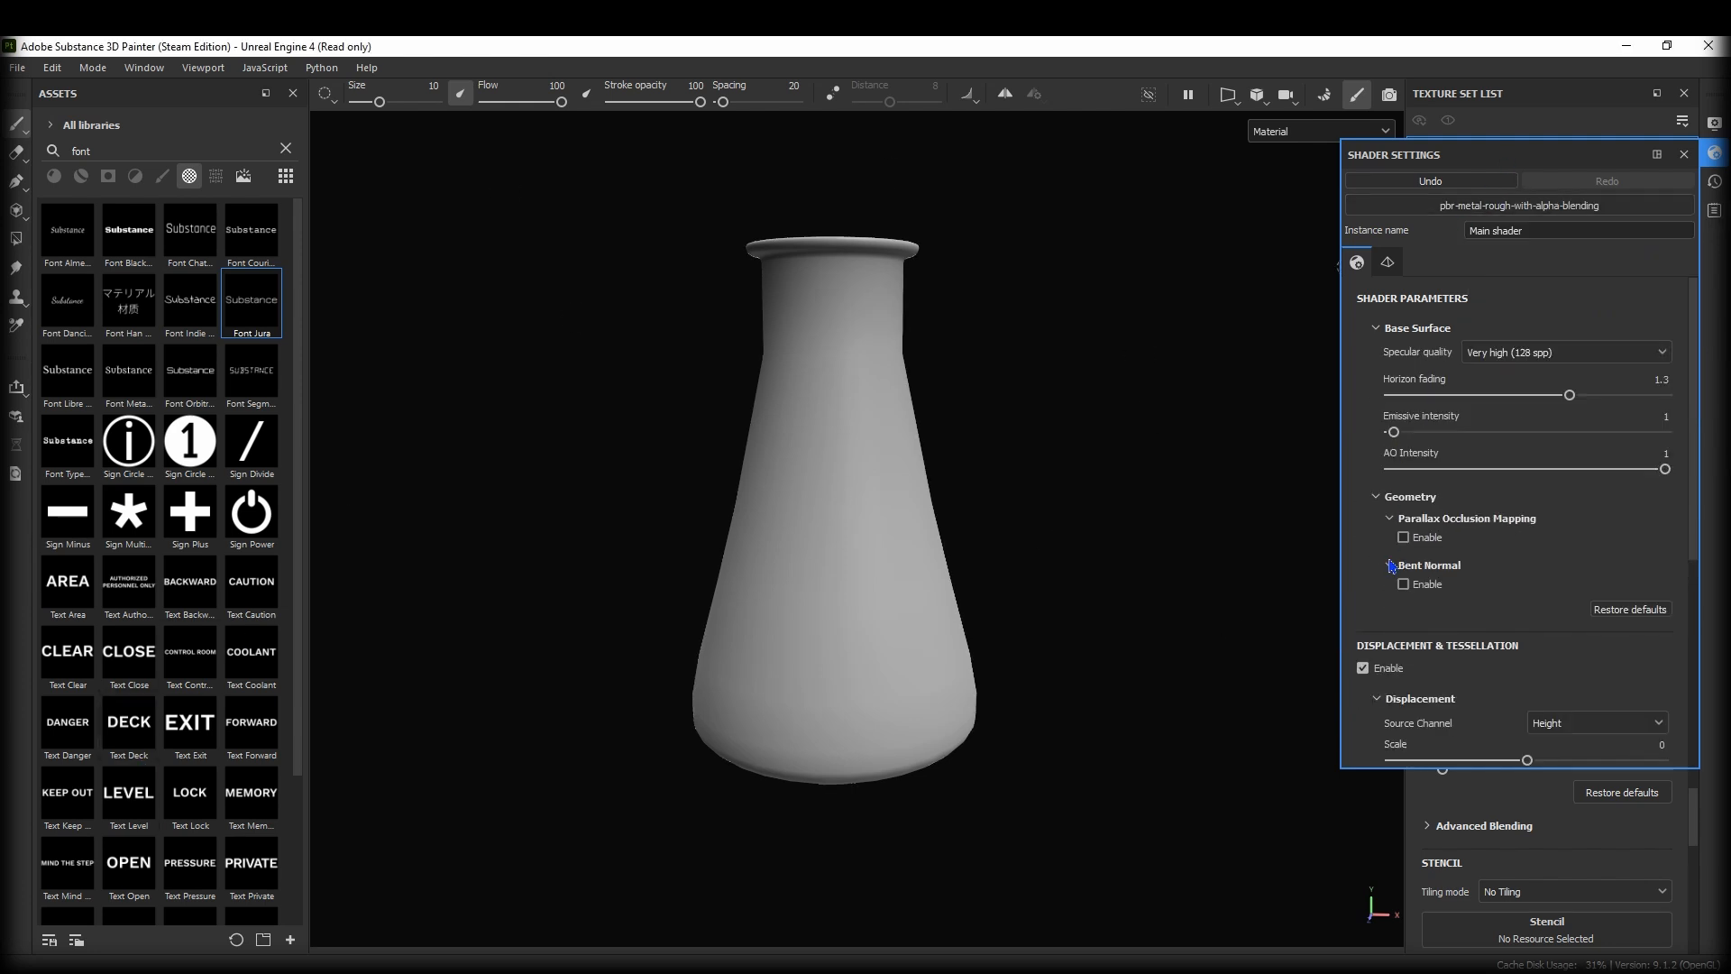
left_click(1685, 155)
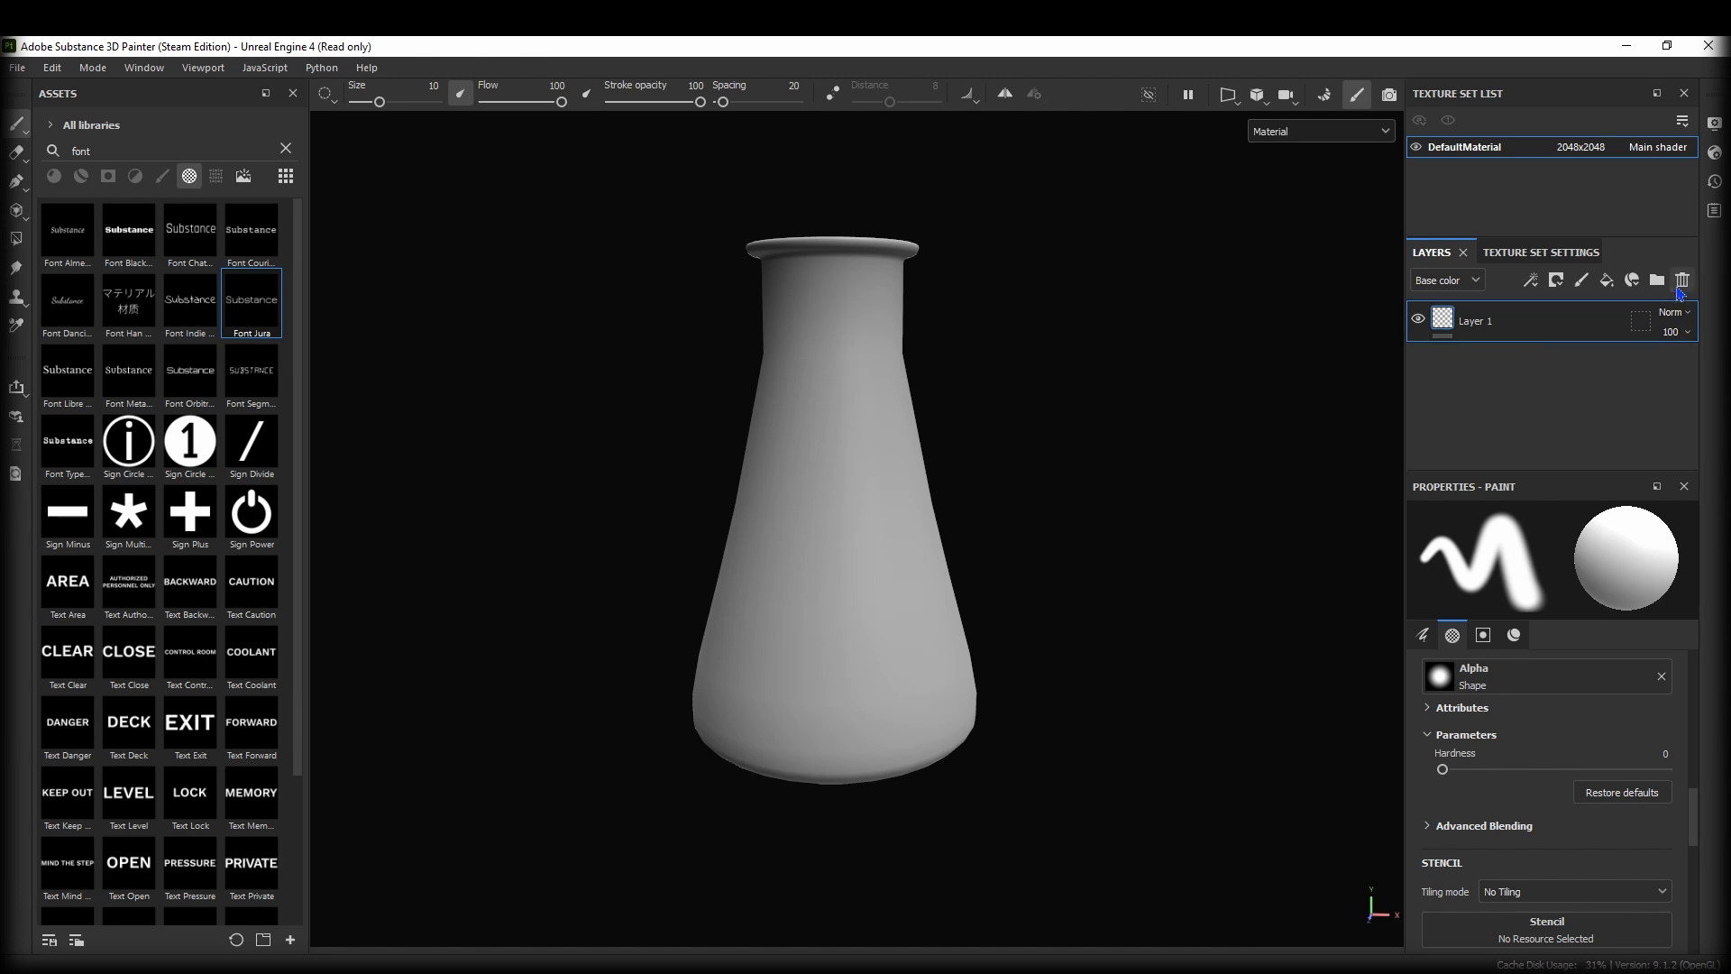
Delete the empty Layer 1 and add a fill layer named Glass Base.
left_click(1681, 281)
left_click(1606, 280)
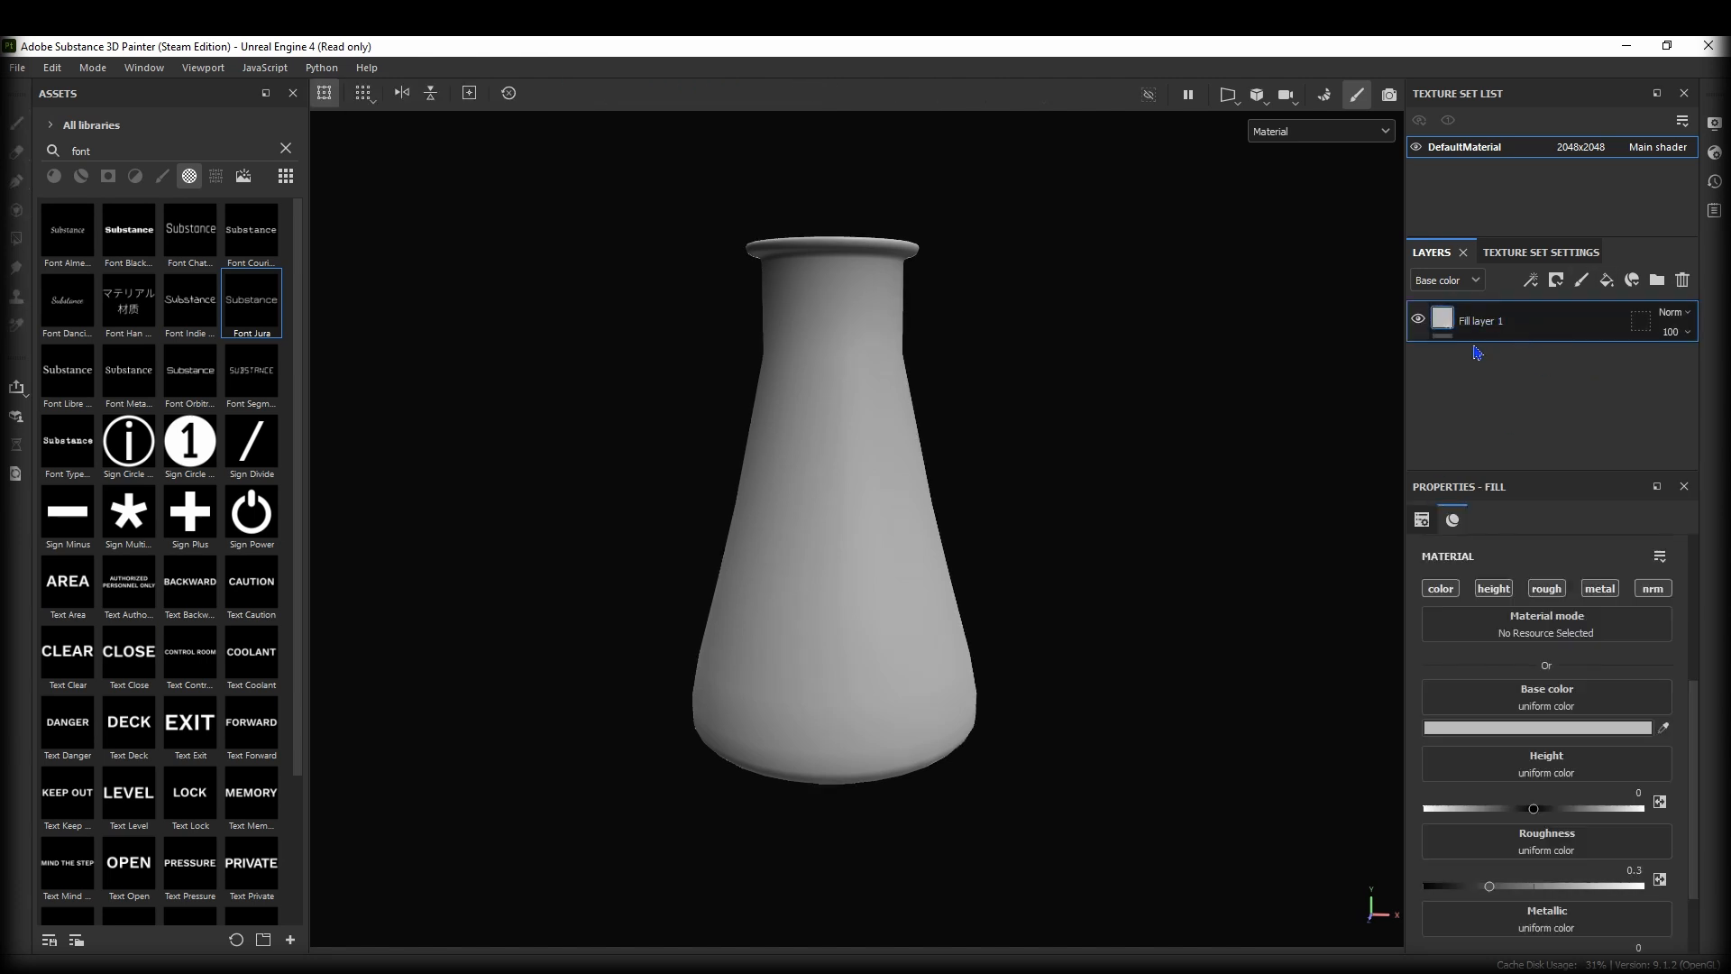
double_click(1522, 323)
type("Glass")
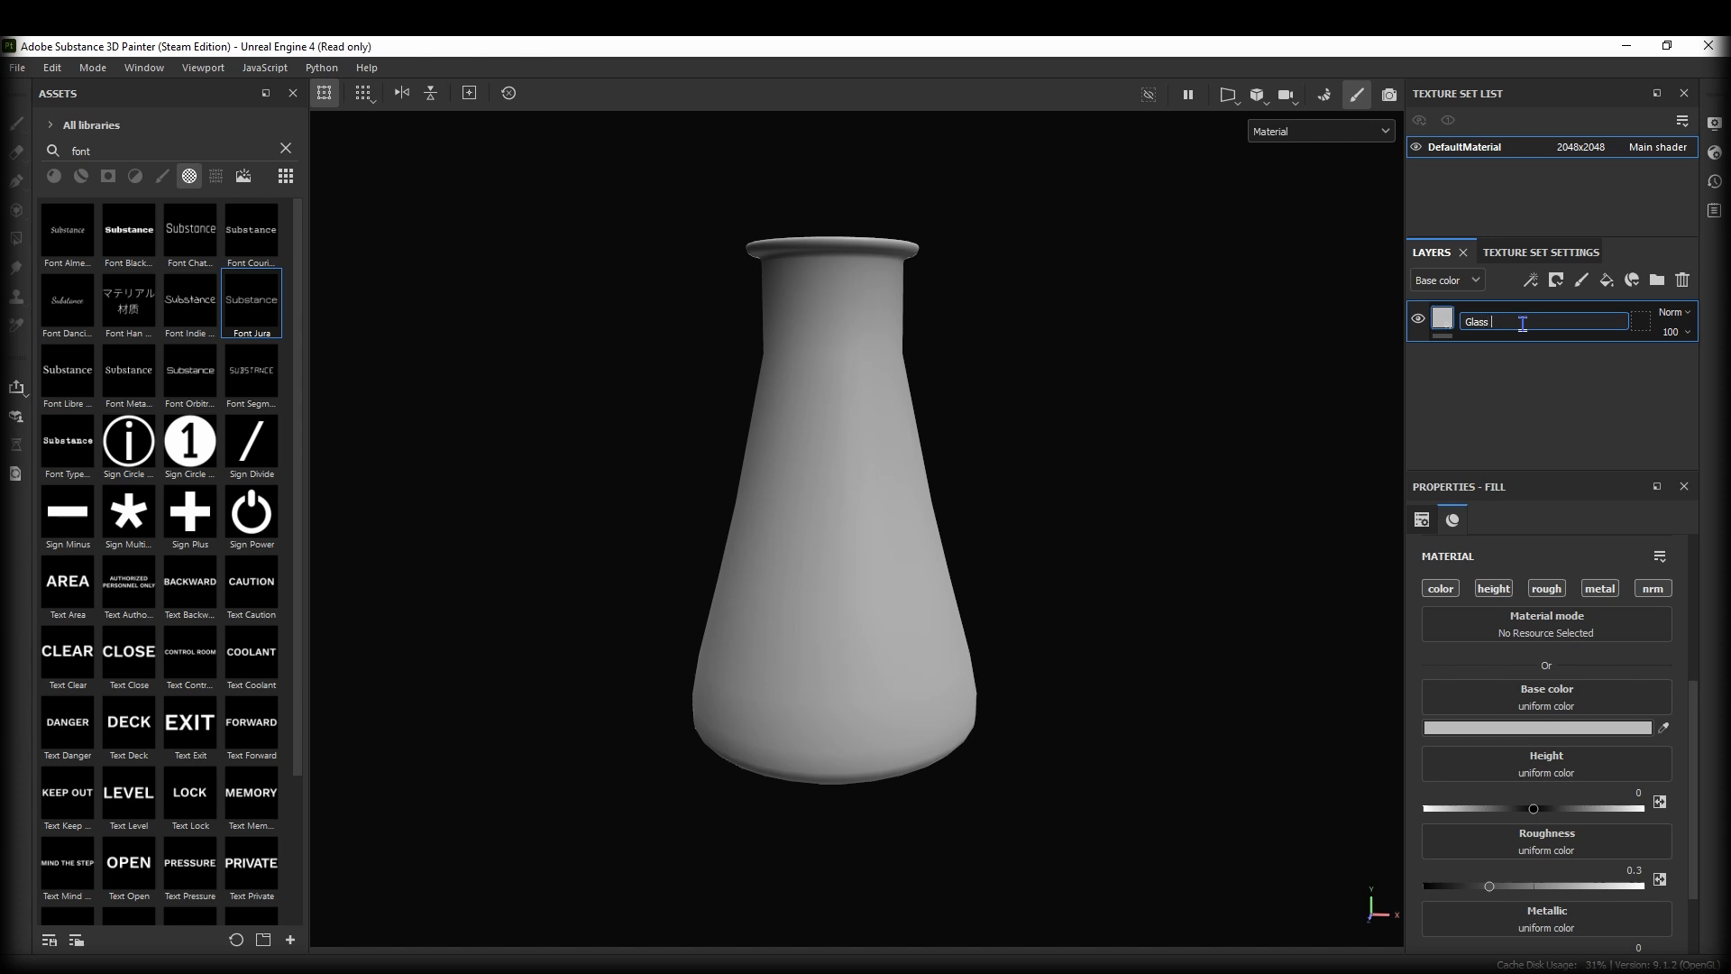
type(" Base")
key("Return")
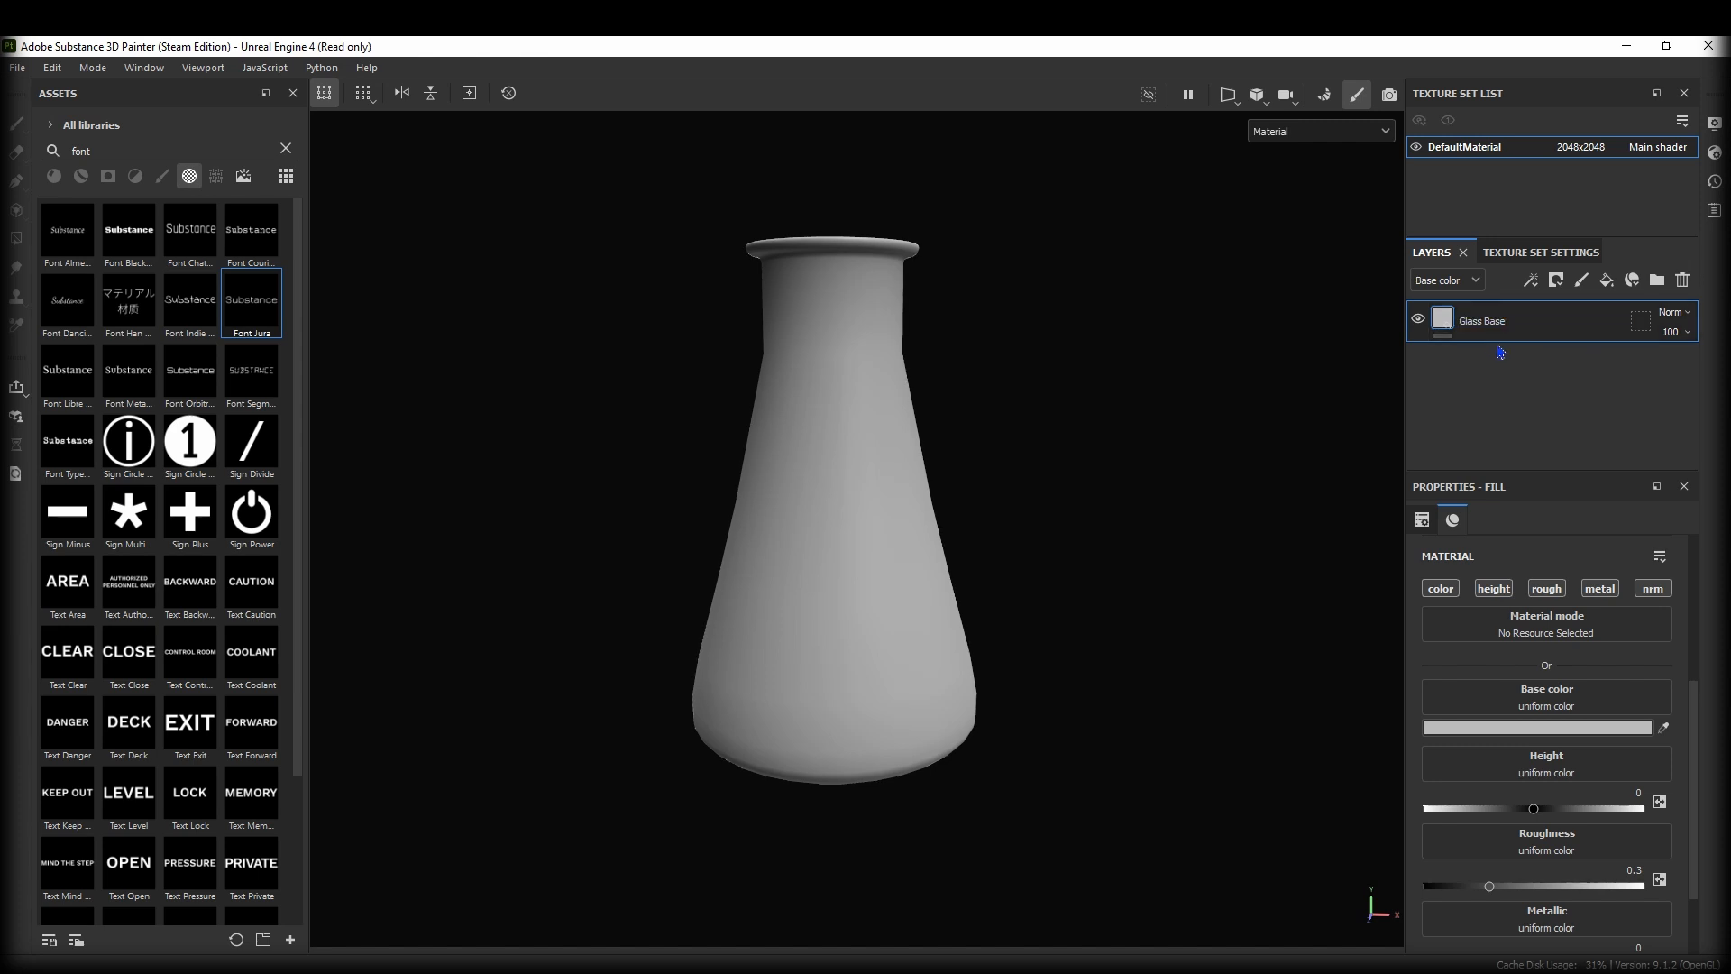
Set the Glass Base layer's base color to light blue, hex 88C7FA.
left_click(1478, 728)
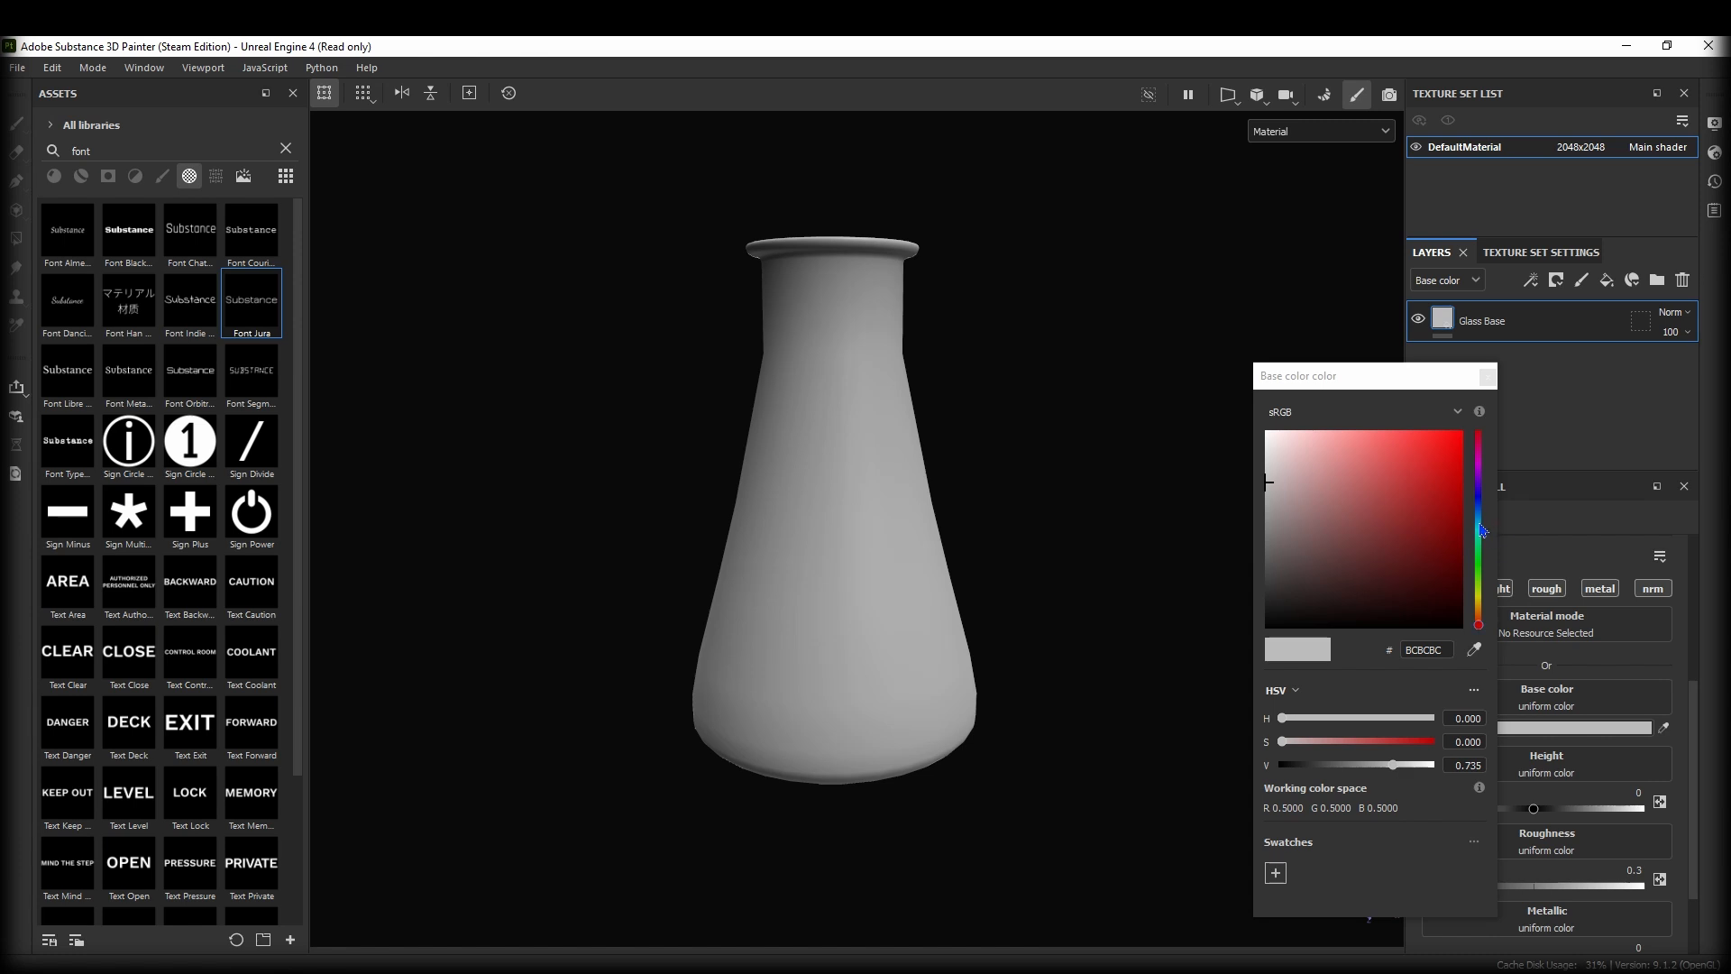
left_click_drag(1478, 534, 1480, 520)
left_click_drag(1278, 448, 1354, 435)
left_click(1488, 377)
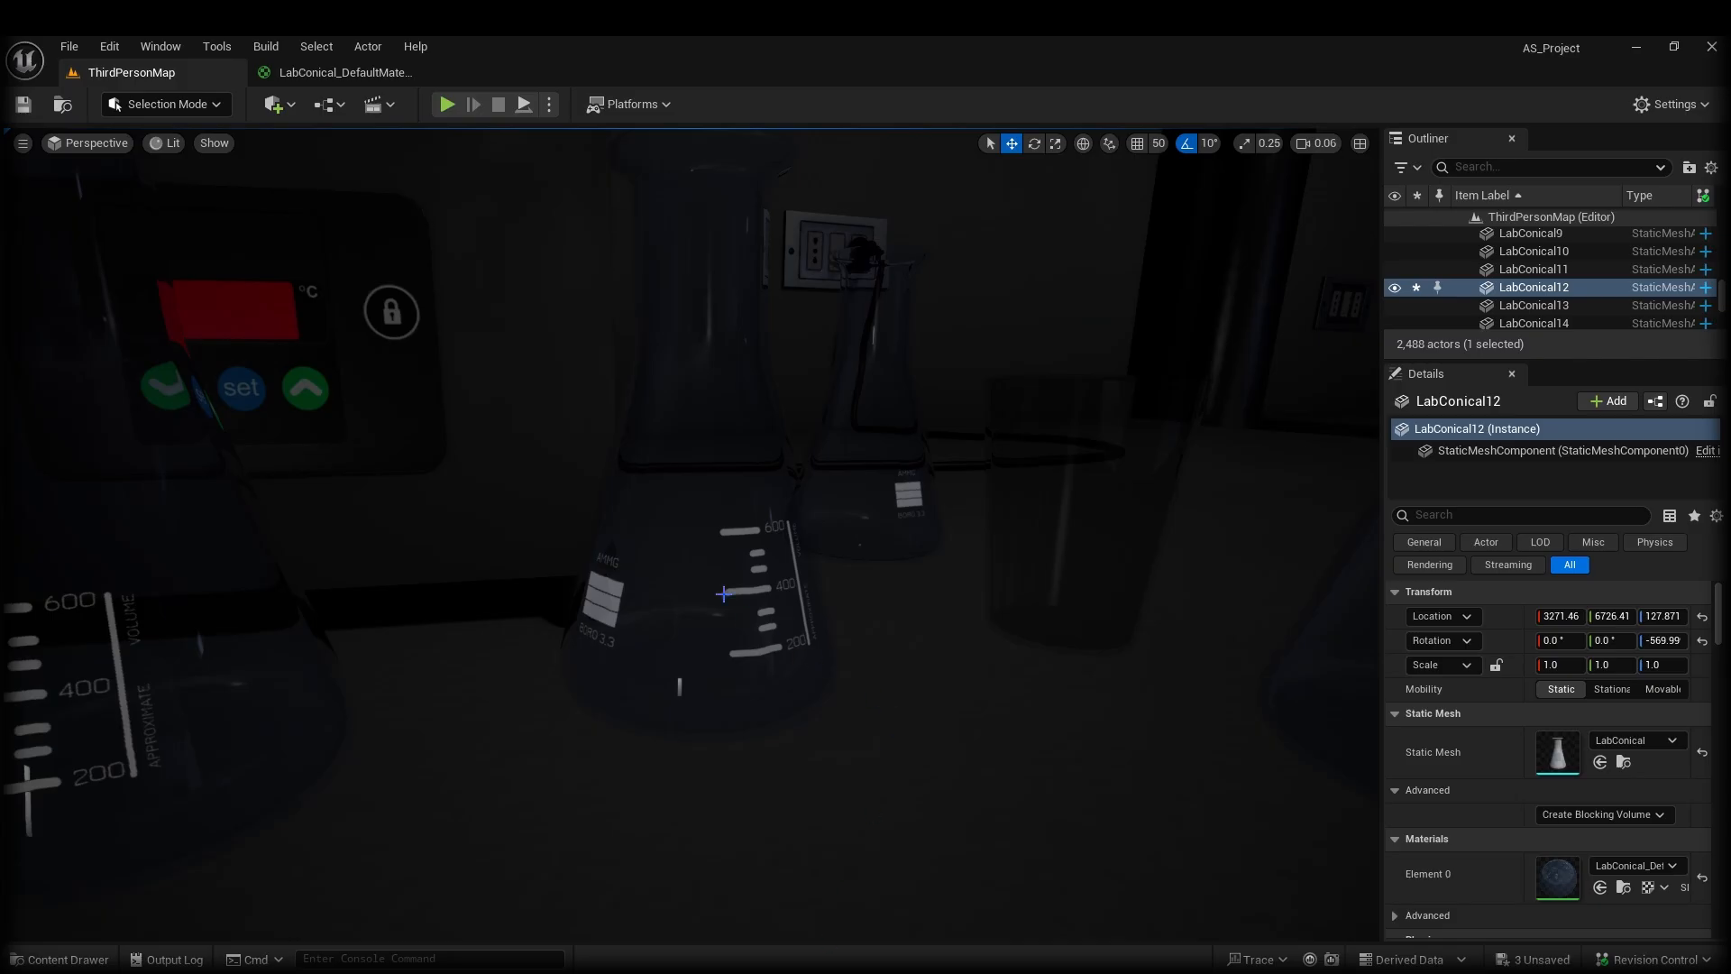
Switch to Unreal Engine and examine the glass and markings of the finished conical flasks in the level.
key("s")
mouse_move(832, 617)
right_mouse_down()
mouse_move(645, 613)
mouse_move(834, 607)
right_mouse_up()
key("d")
right_click_drag(747, 671, 722, 672)
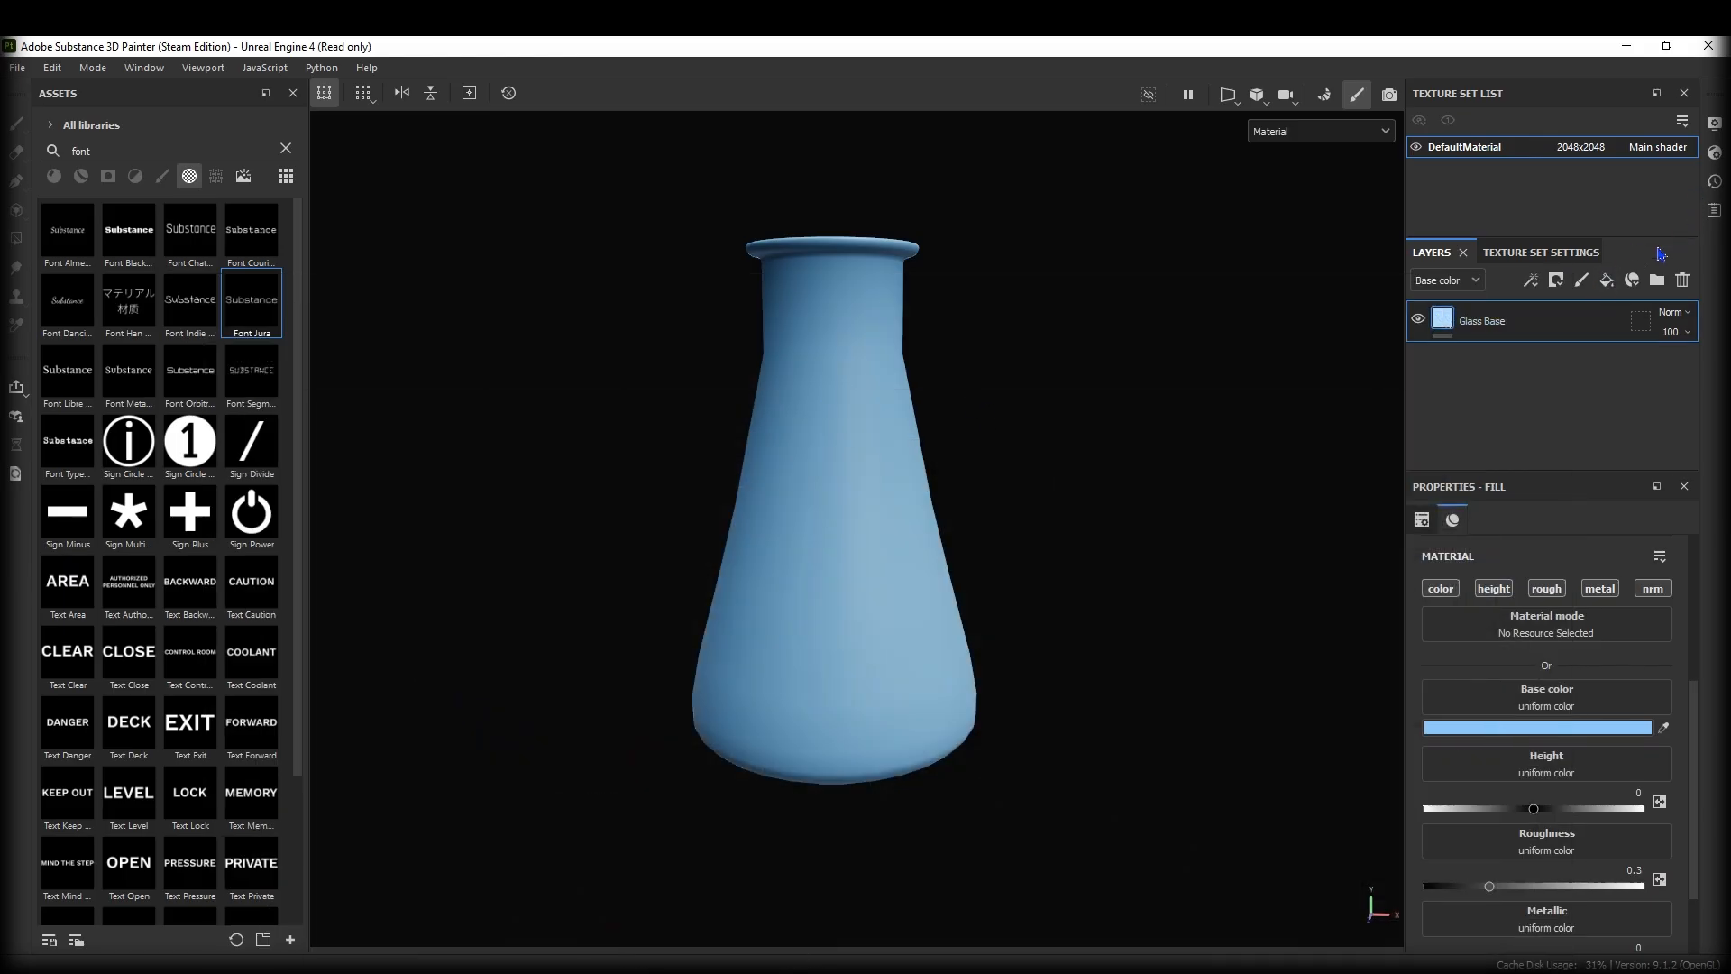
Back in Substance 3D Painter, check the shader assignment and add an Opacity channel to the texture set.
left_click(1522, 260)
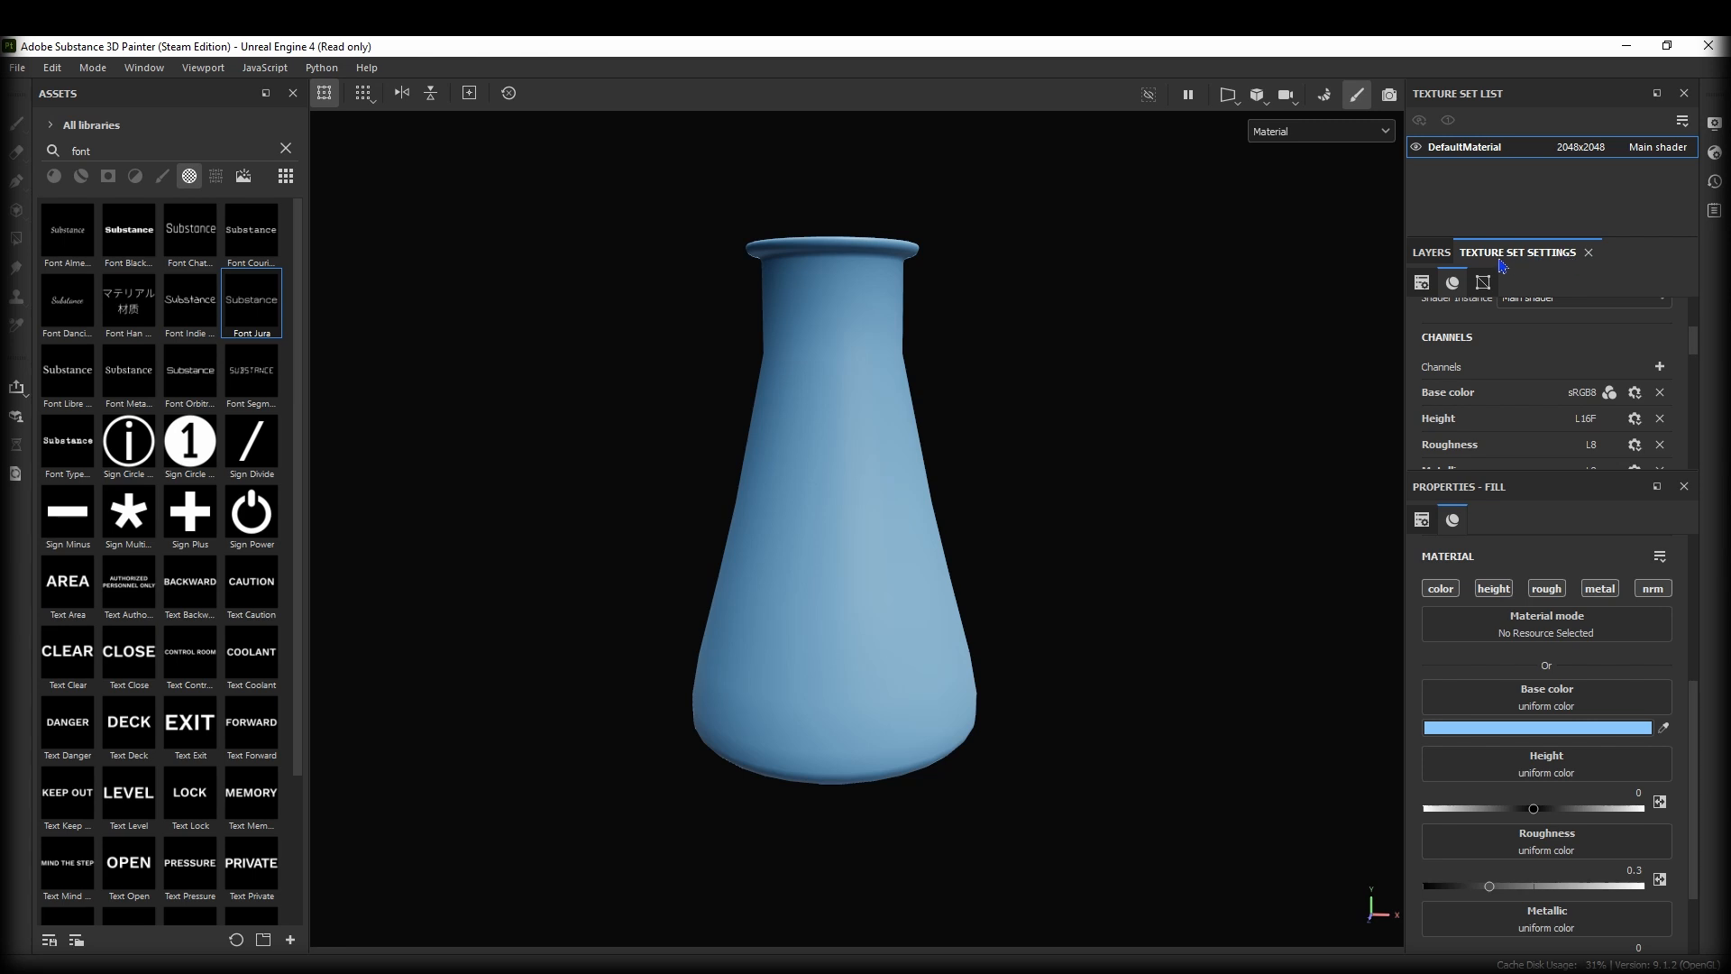
left_click(1715, 153)
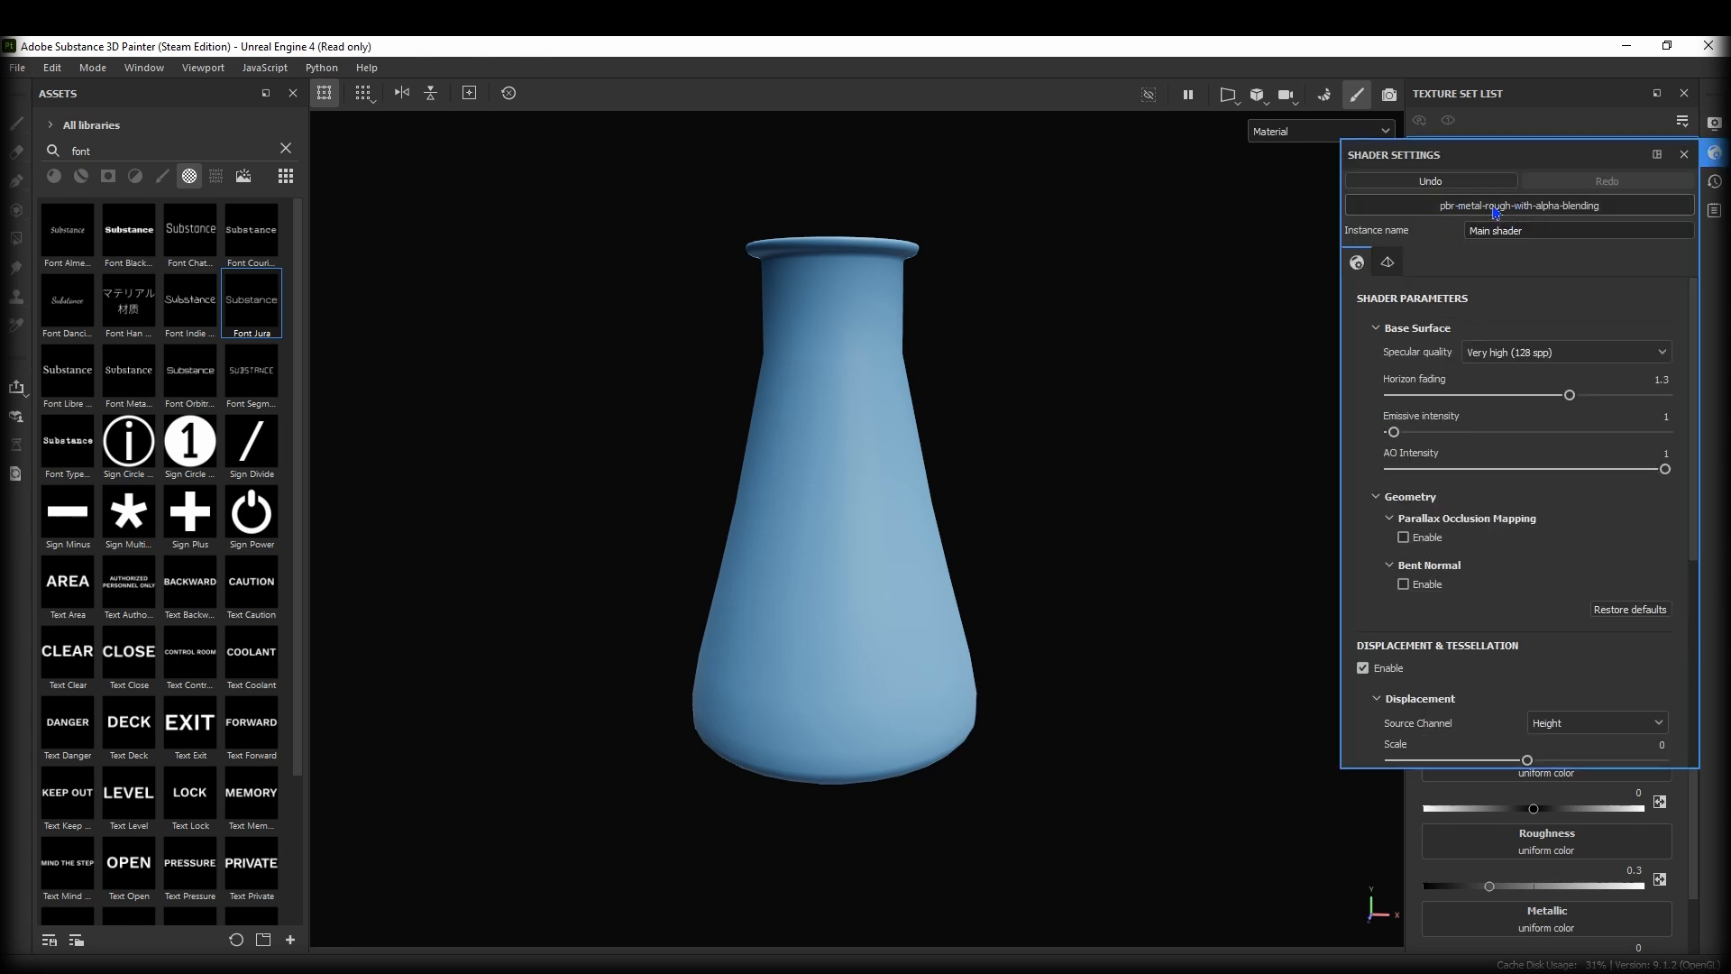
left_click(1683, 154)
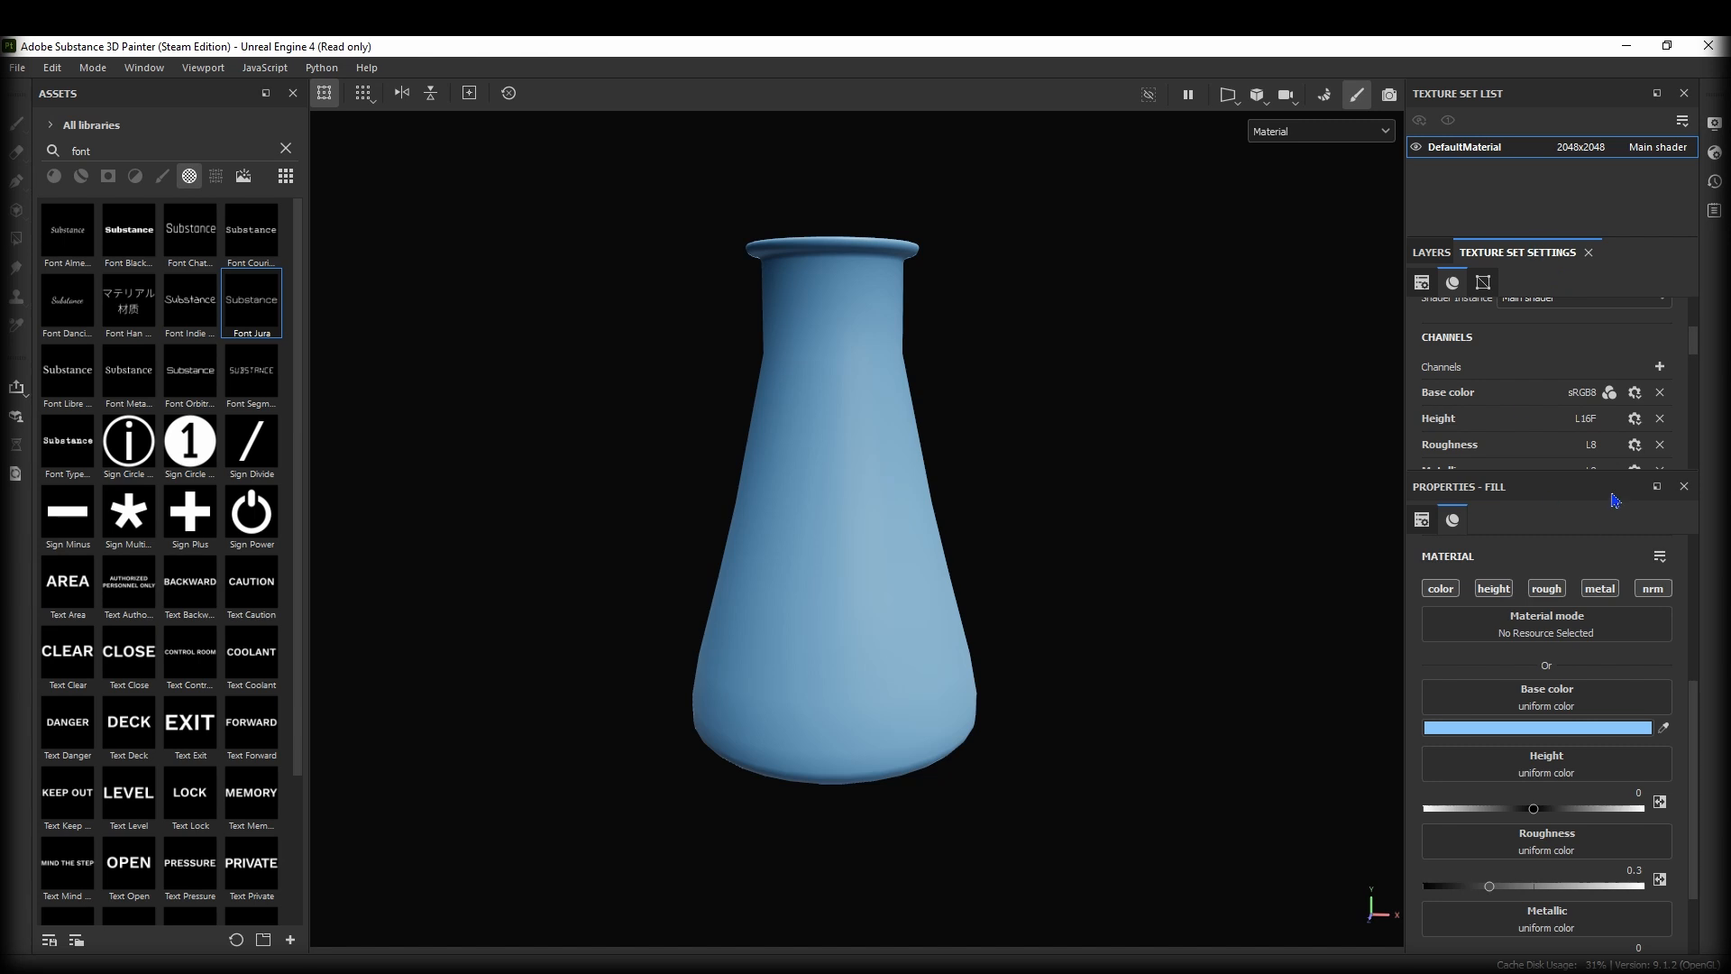
left_click(1661, 368)
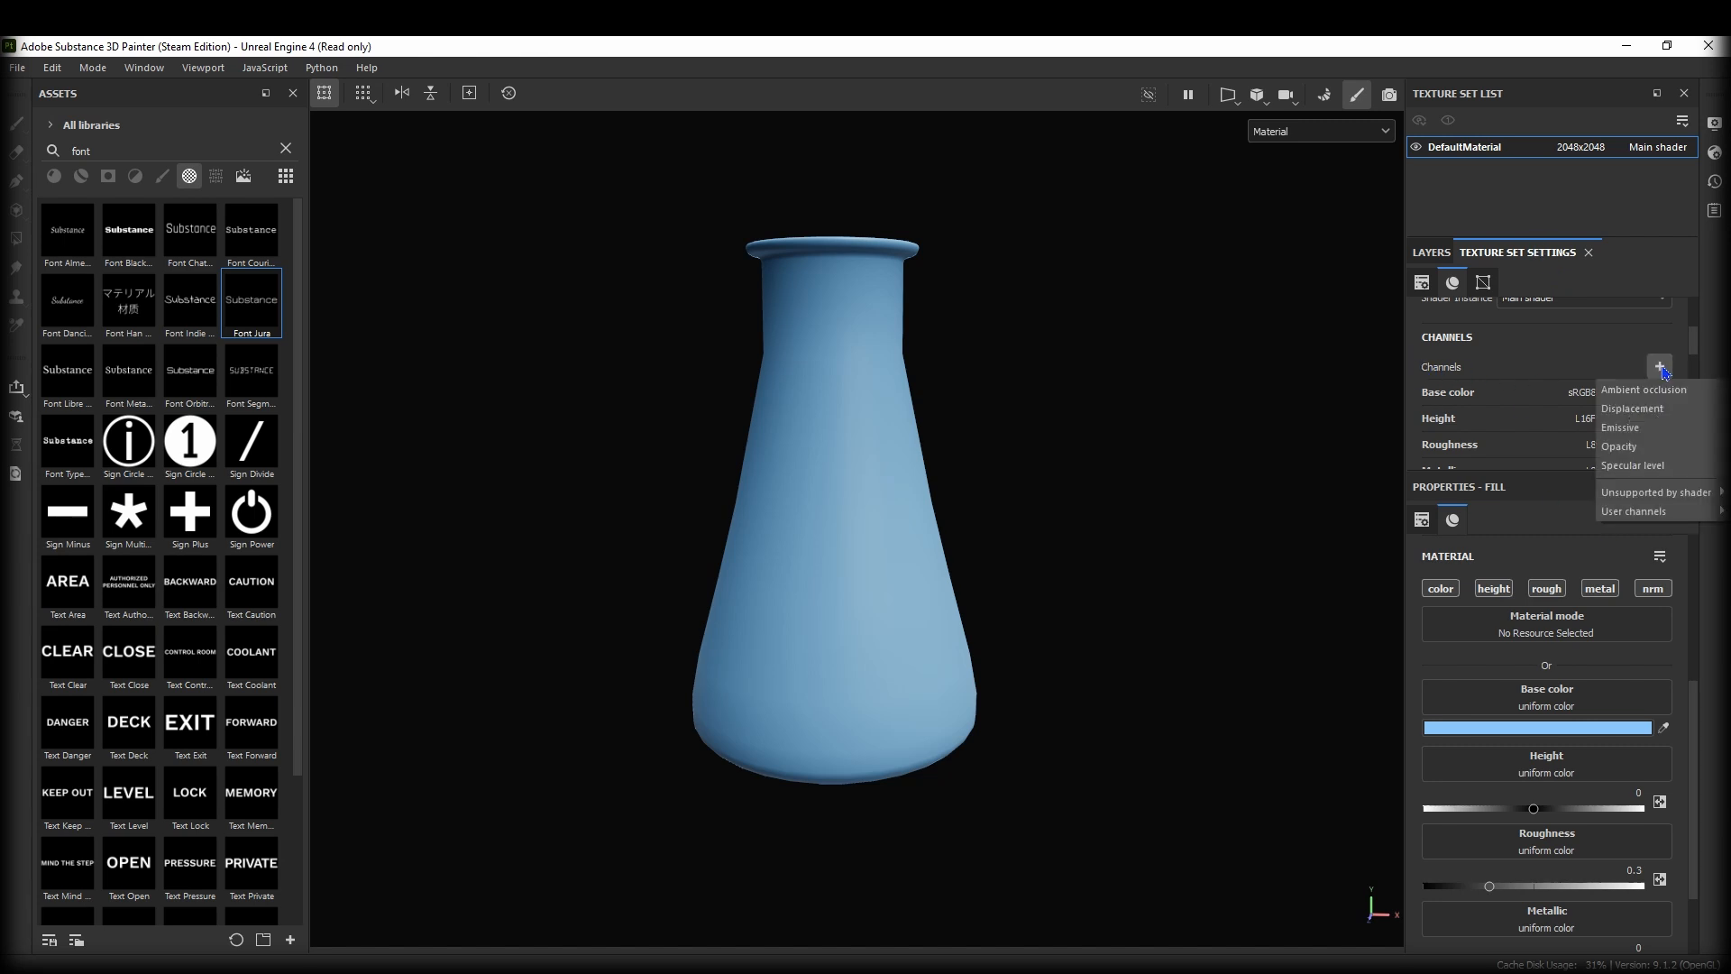
left_click(1627, 447)
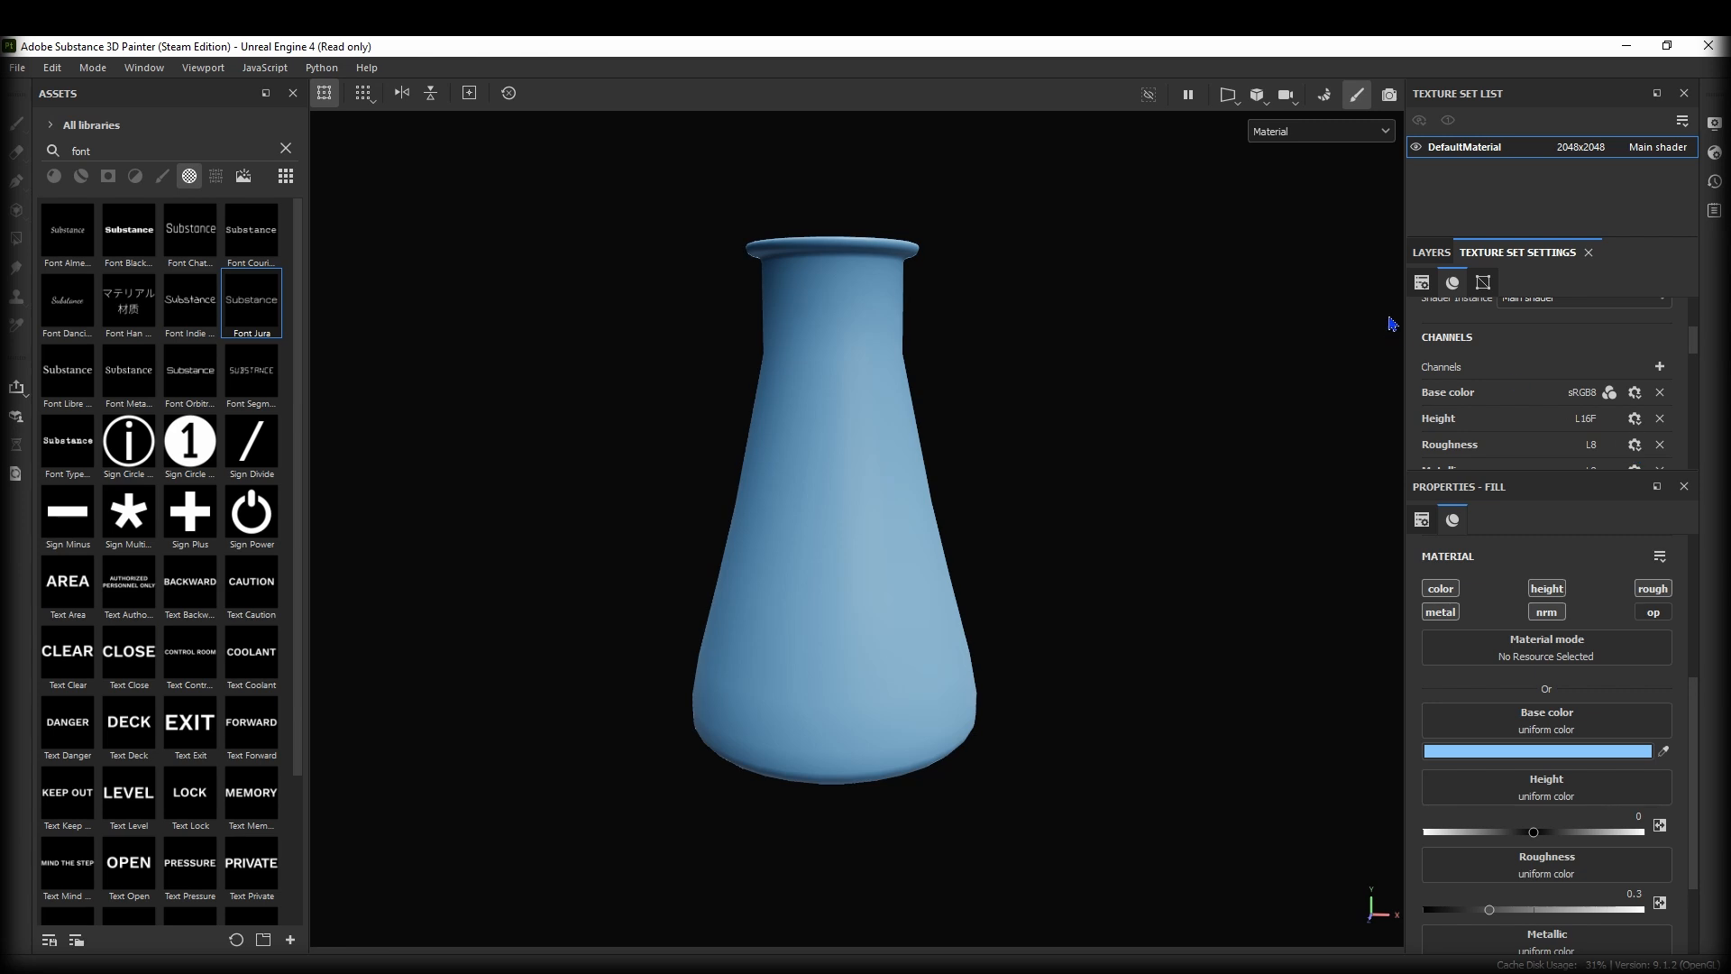
left_click(1433, 255)
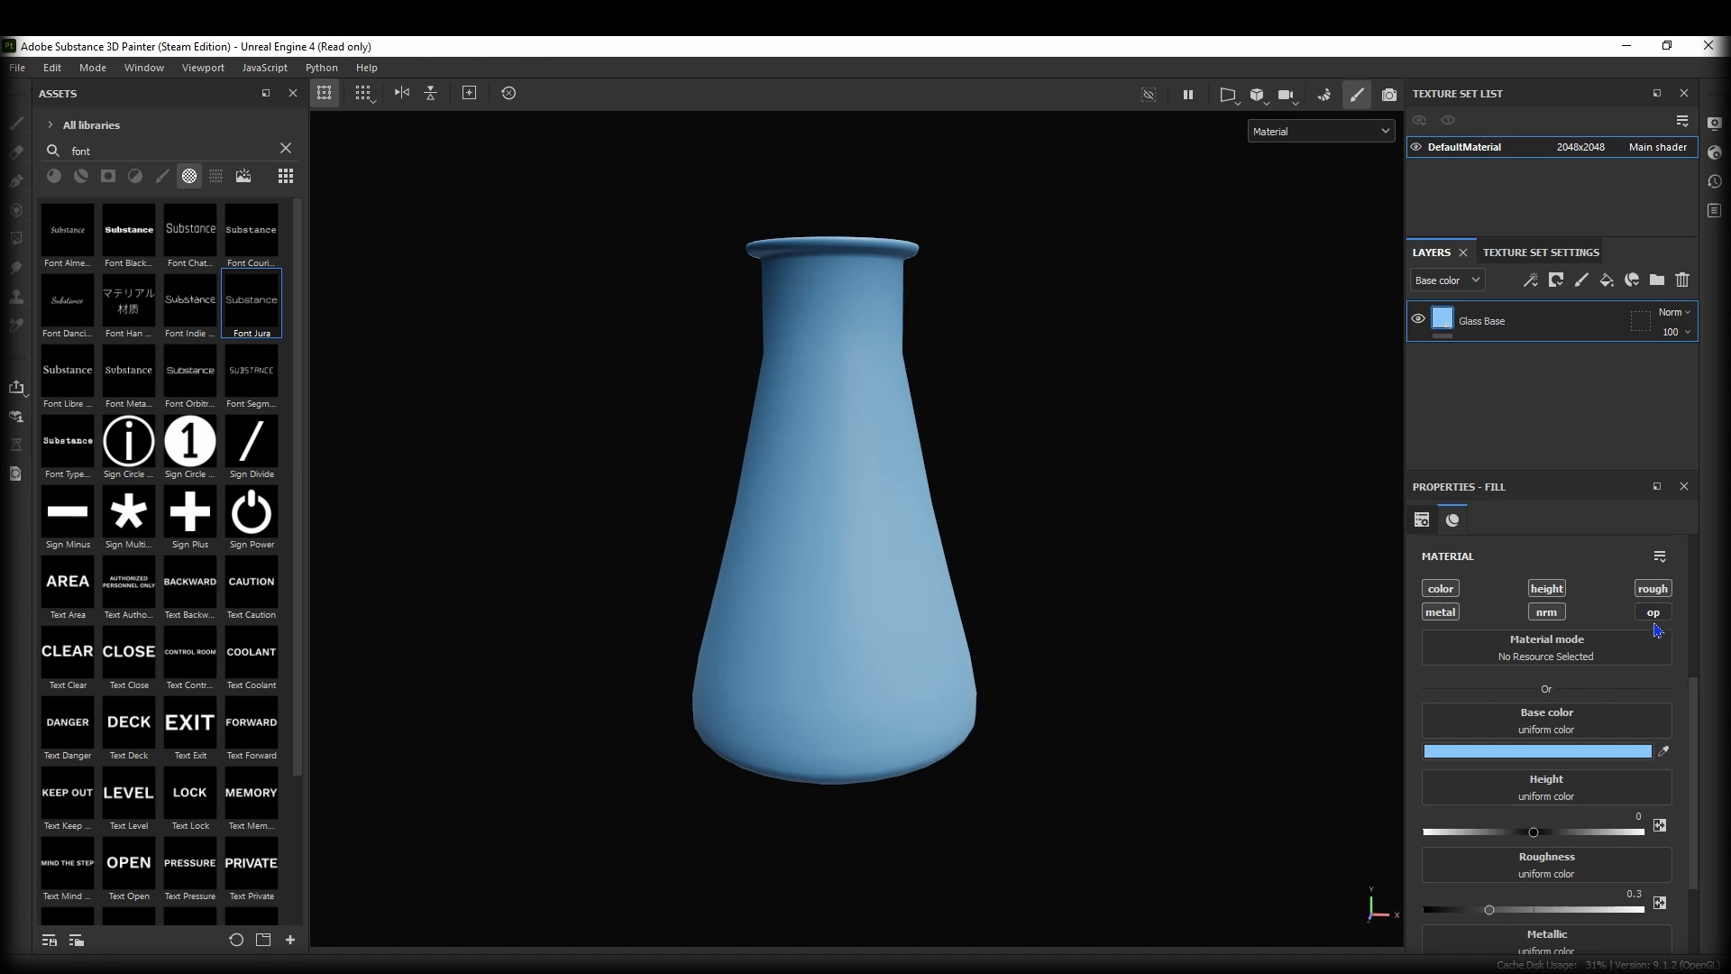
Enable the opacity channel on the Glass Base fill and set its opacity to 0.3.
scroll(1543, 619, "down", 1)
scroll(1542, 618, "up", 1)
scroll(1512, 596, "down", 3)
scroll(1515, 601, "down", 1)
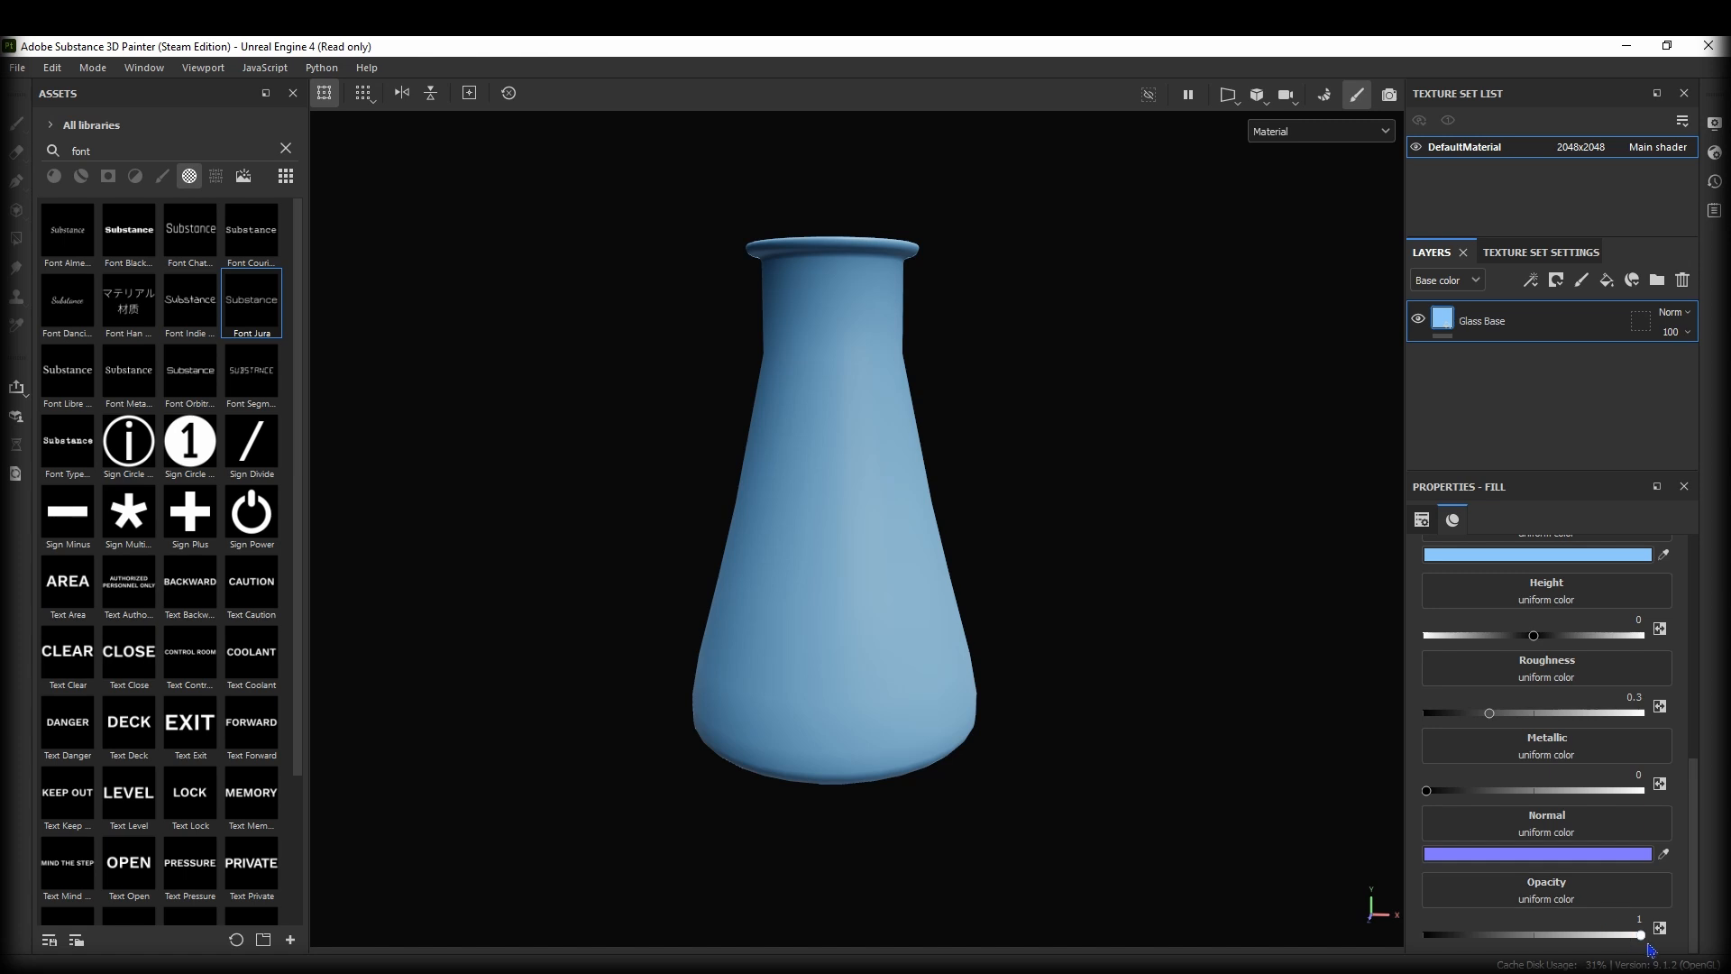
left_click_drag(1641, 940, 1428, 929)
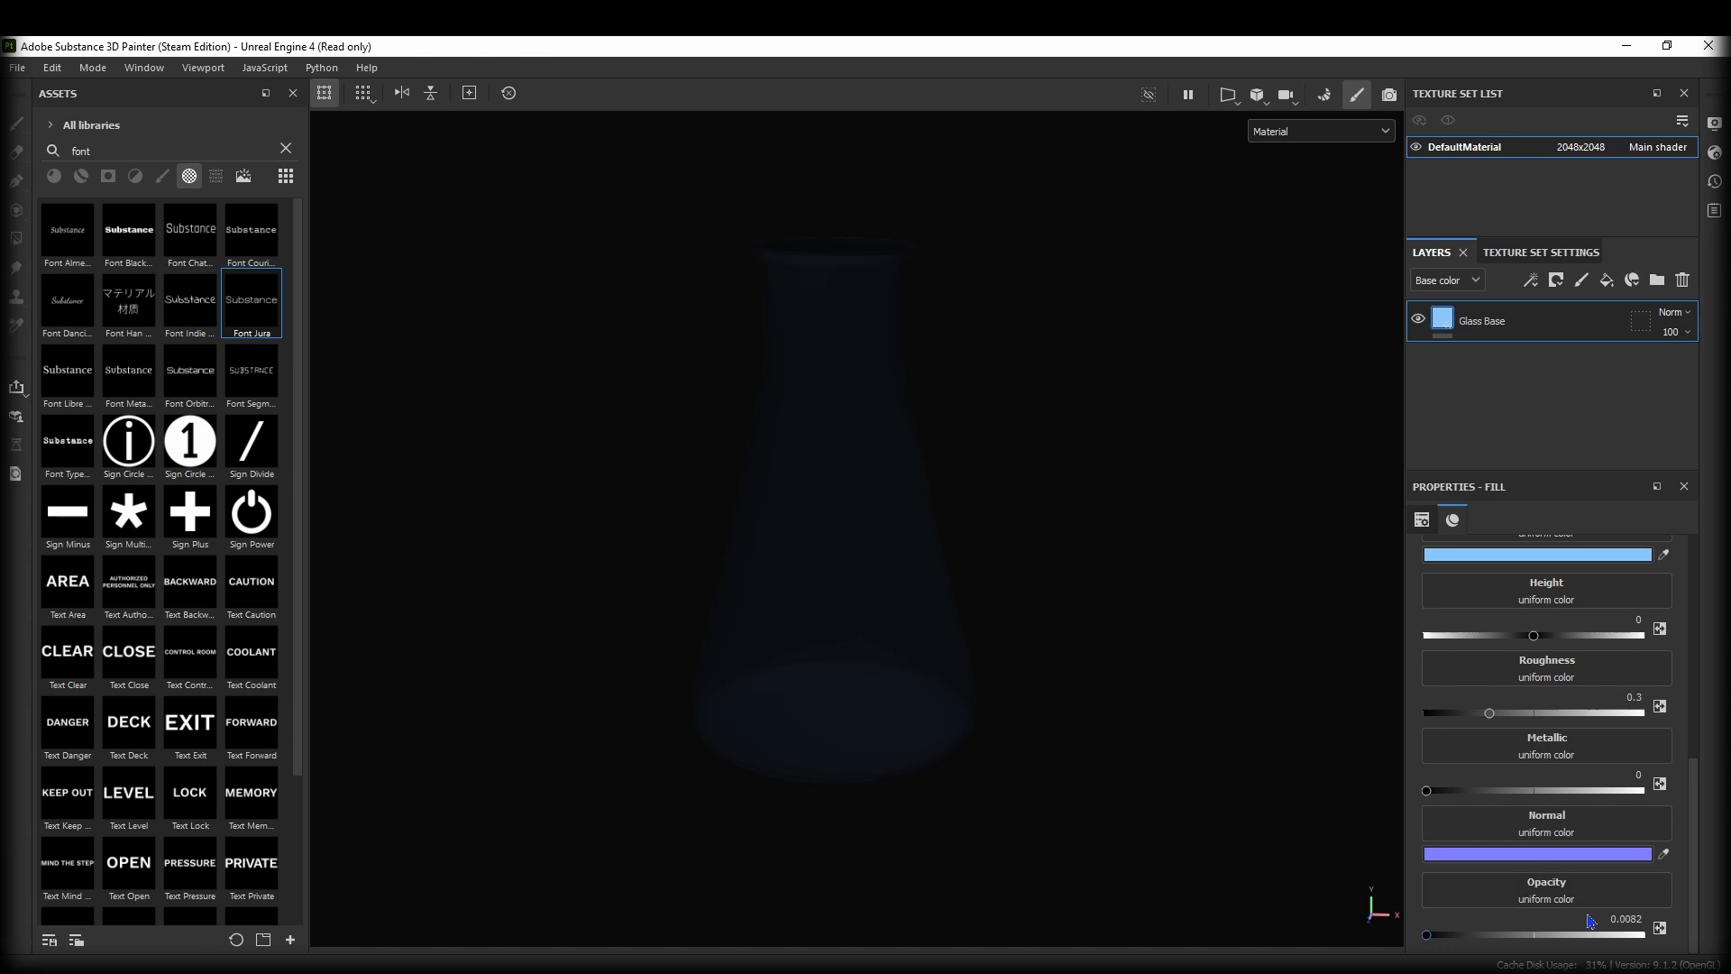
left_click(1629, 920)
type("0.5")
key("Return")
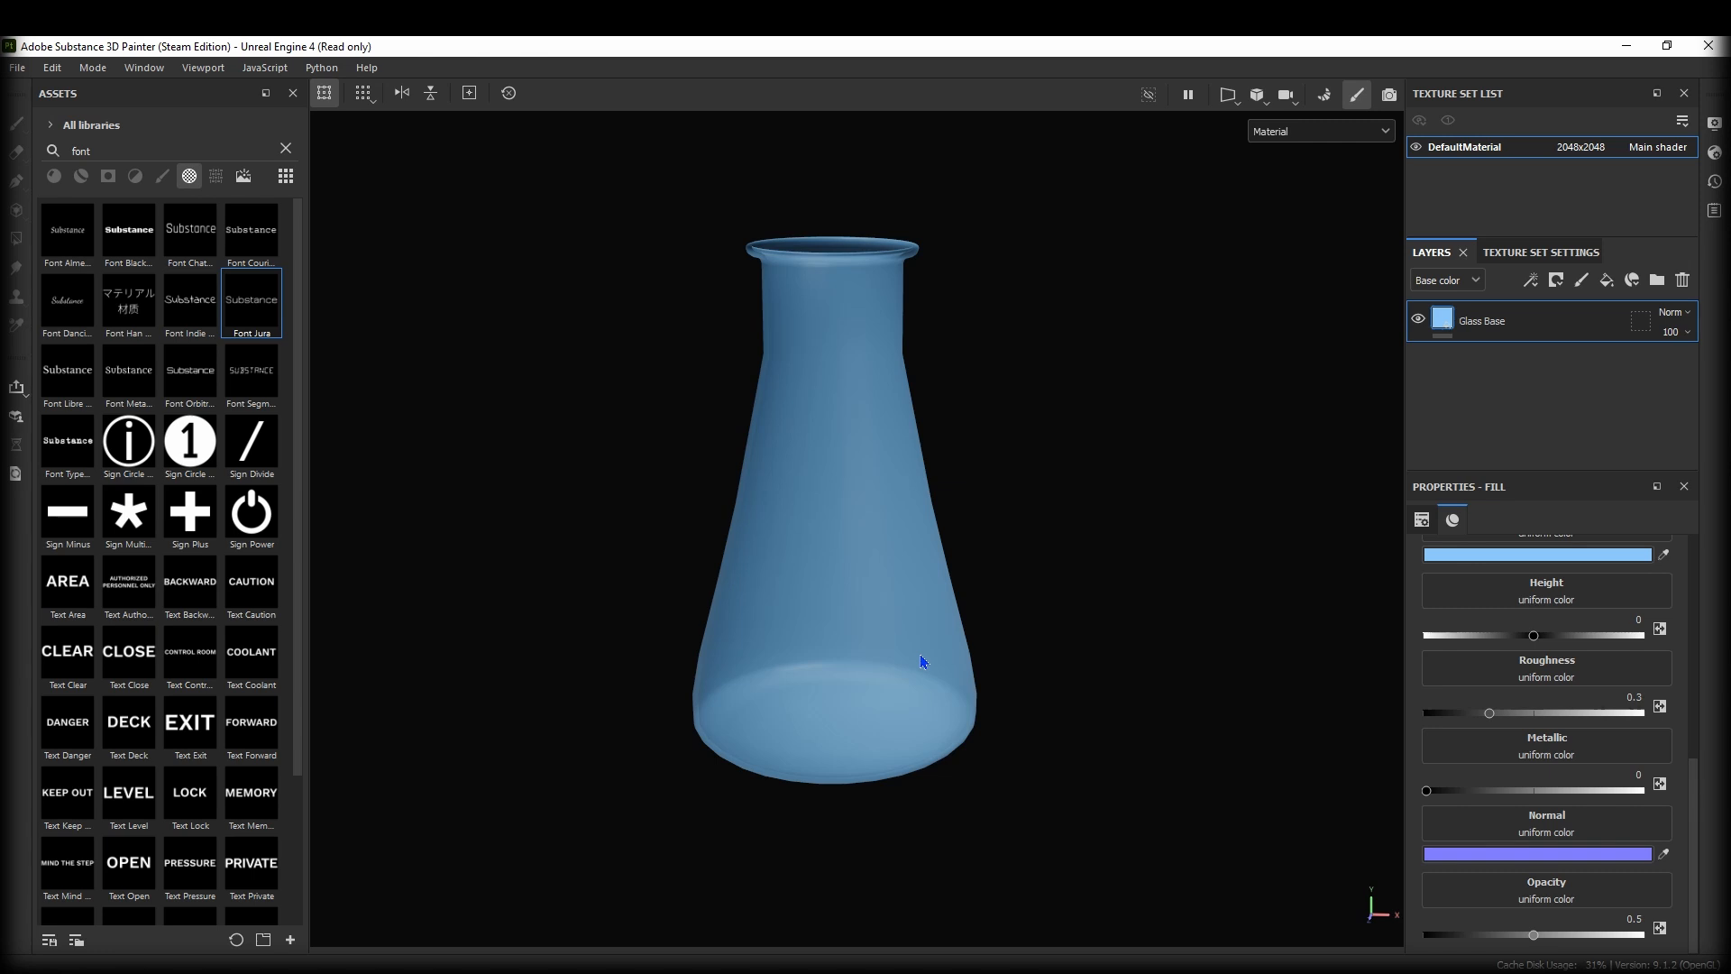
left_click(1644, 912)
type("0.3")
key("Return")
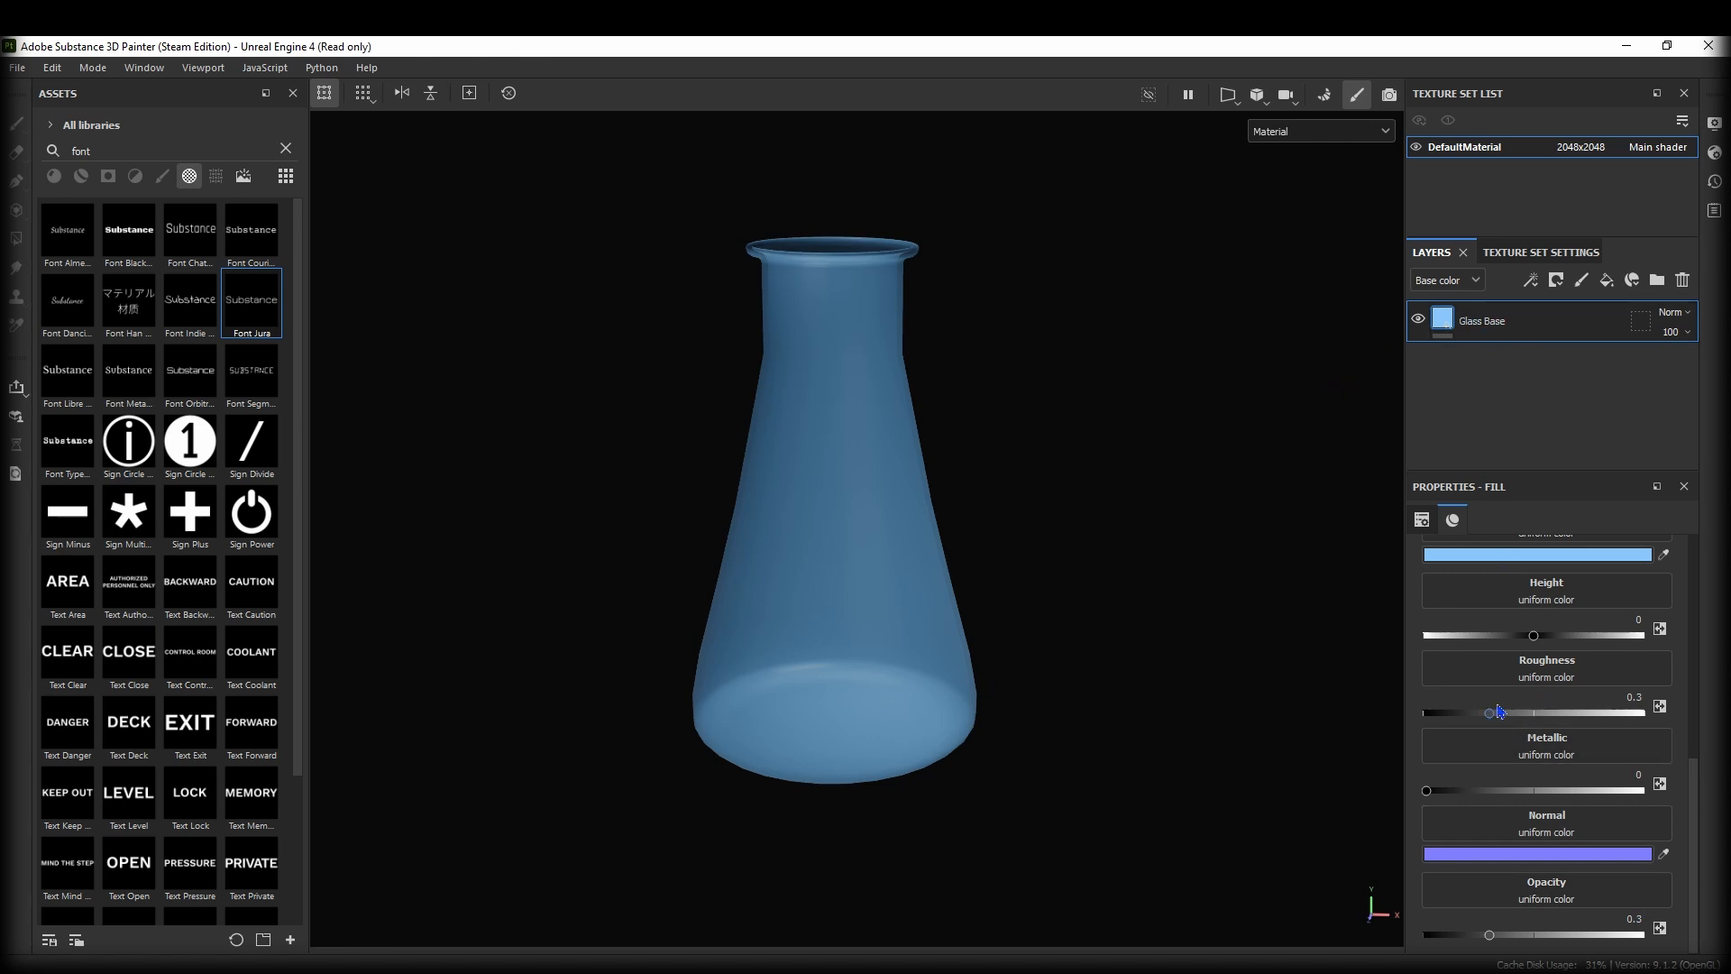
Set the Glass Base roughness to 0 and change its base color to a paler blue, hex B7D6FF.
left_click_drag(1500, 713, 1391, 715)
scroll(1553, 655, "up", 2)
left_click(1494, 668)
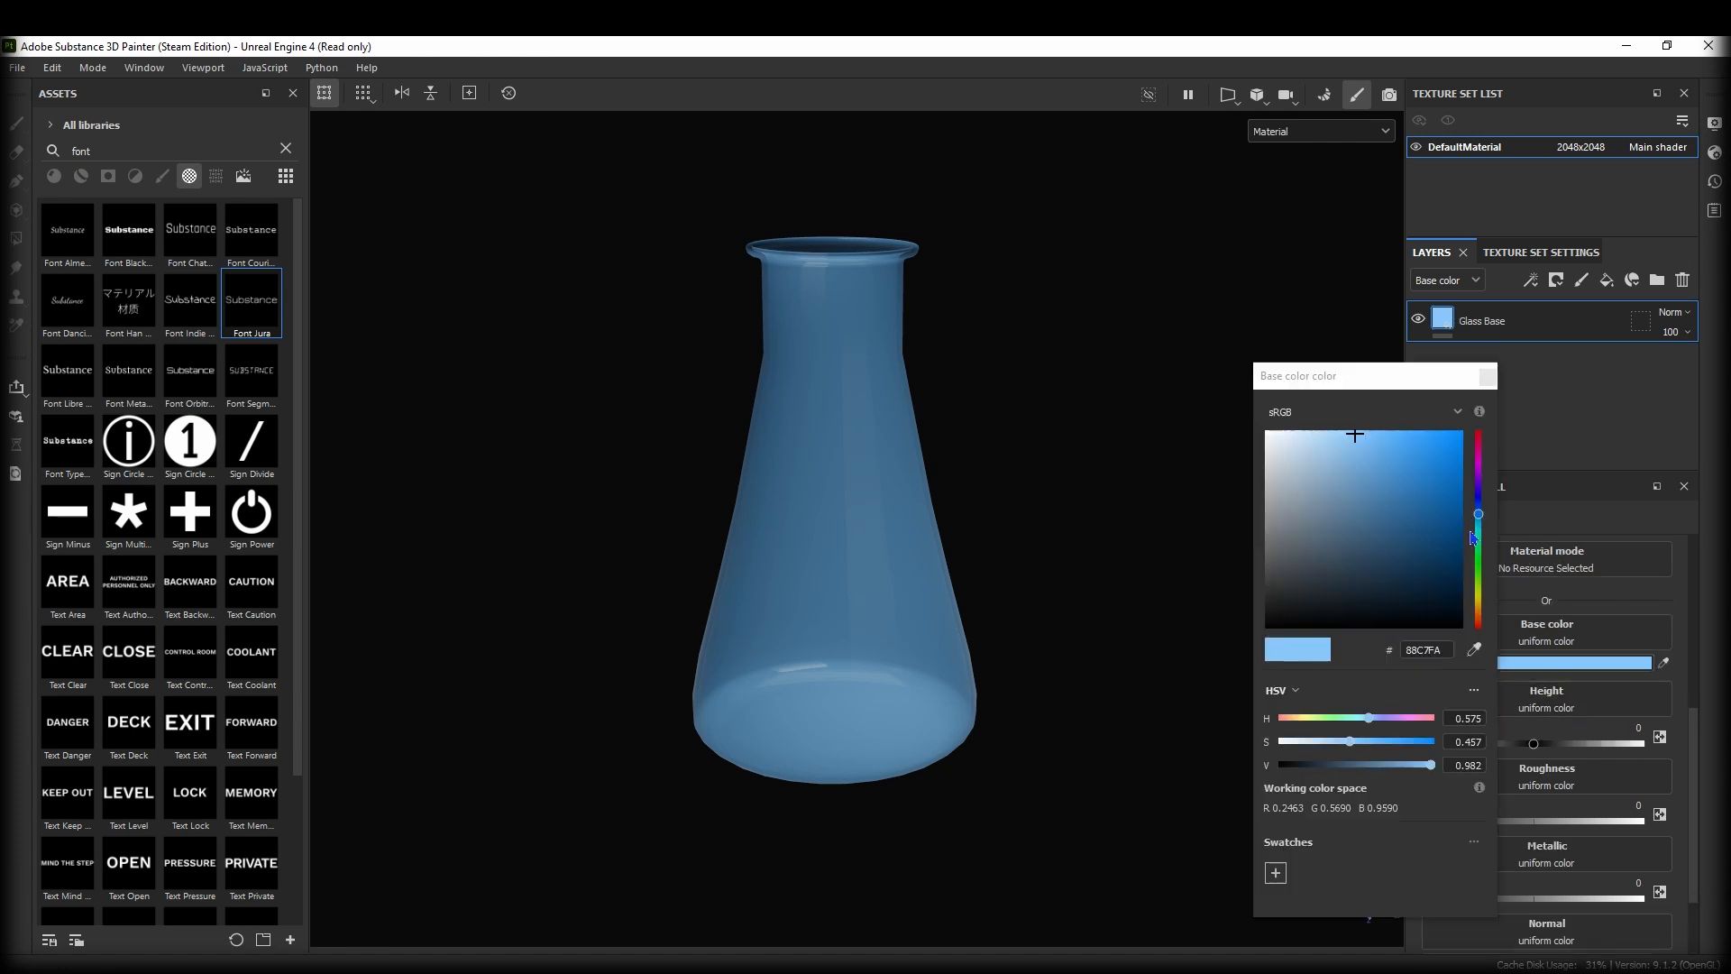
left_click_drag(1477, 523, 1475, 515)
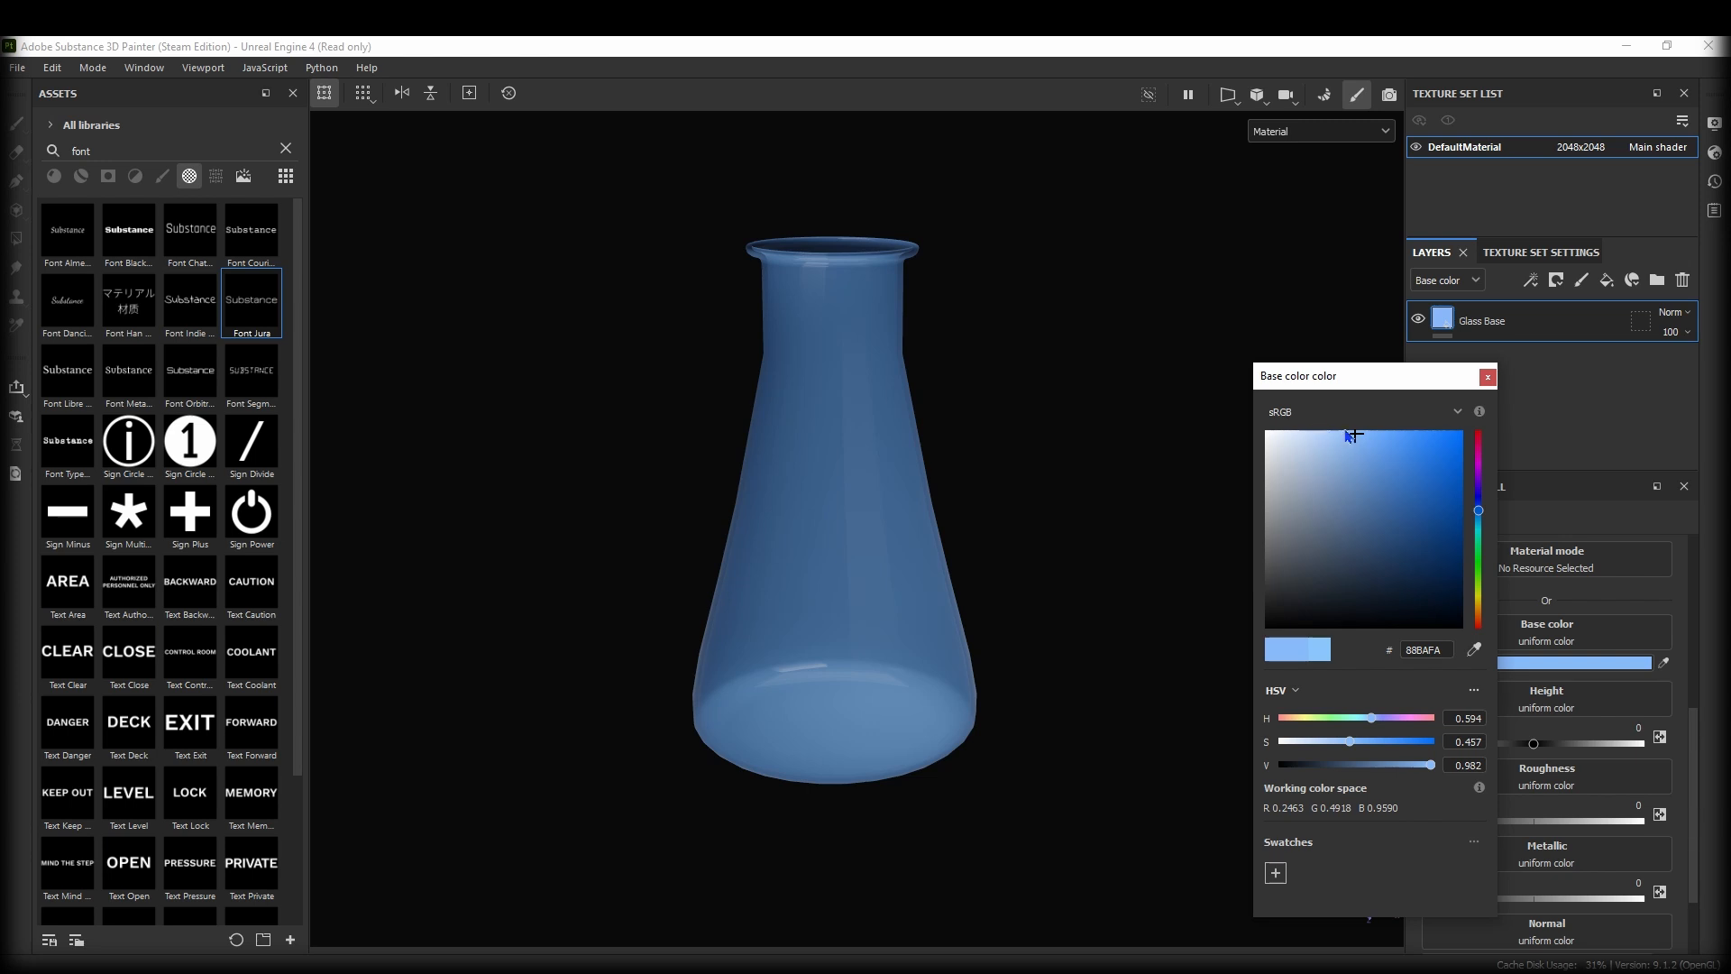
left_click_drag(1354, 435, 1328, 431)
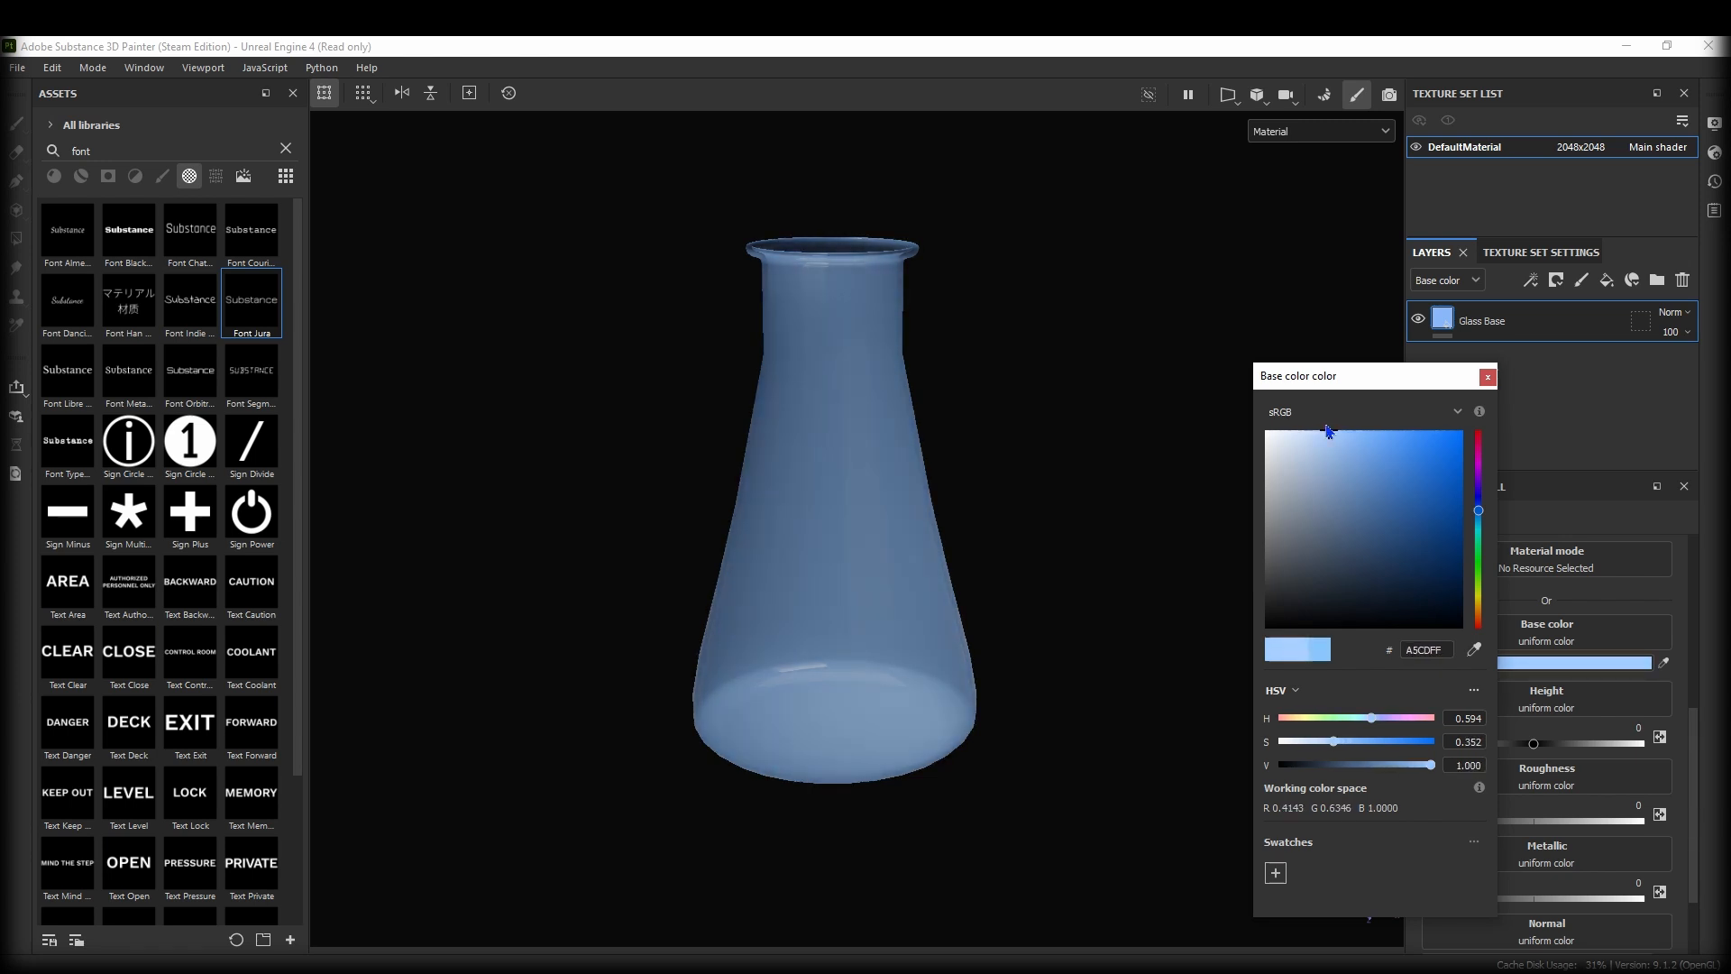
left_click(1487, 376)
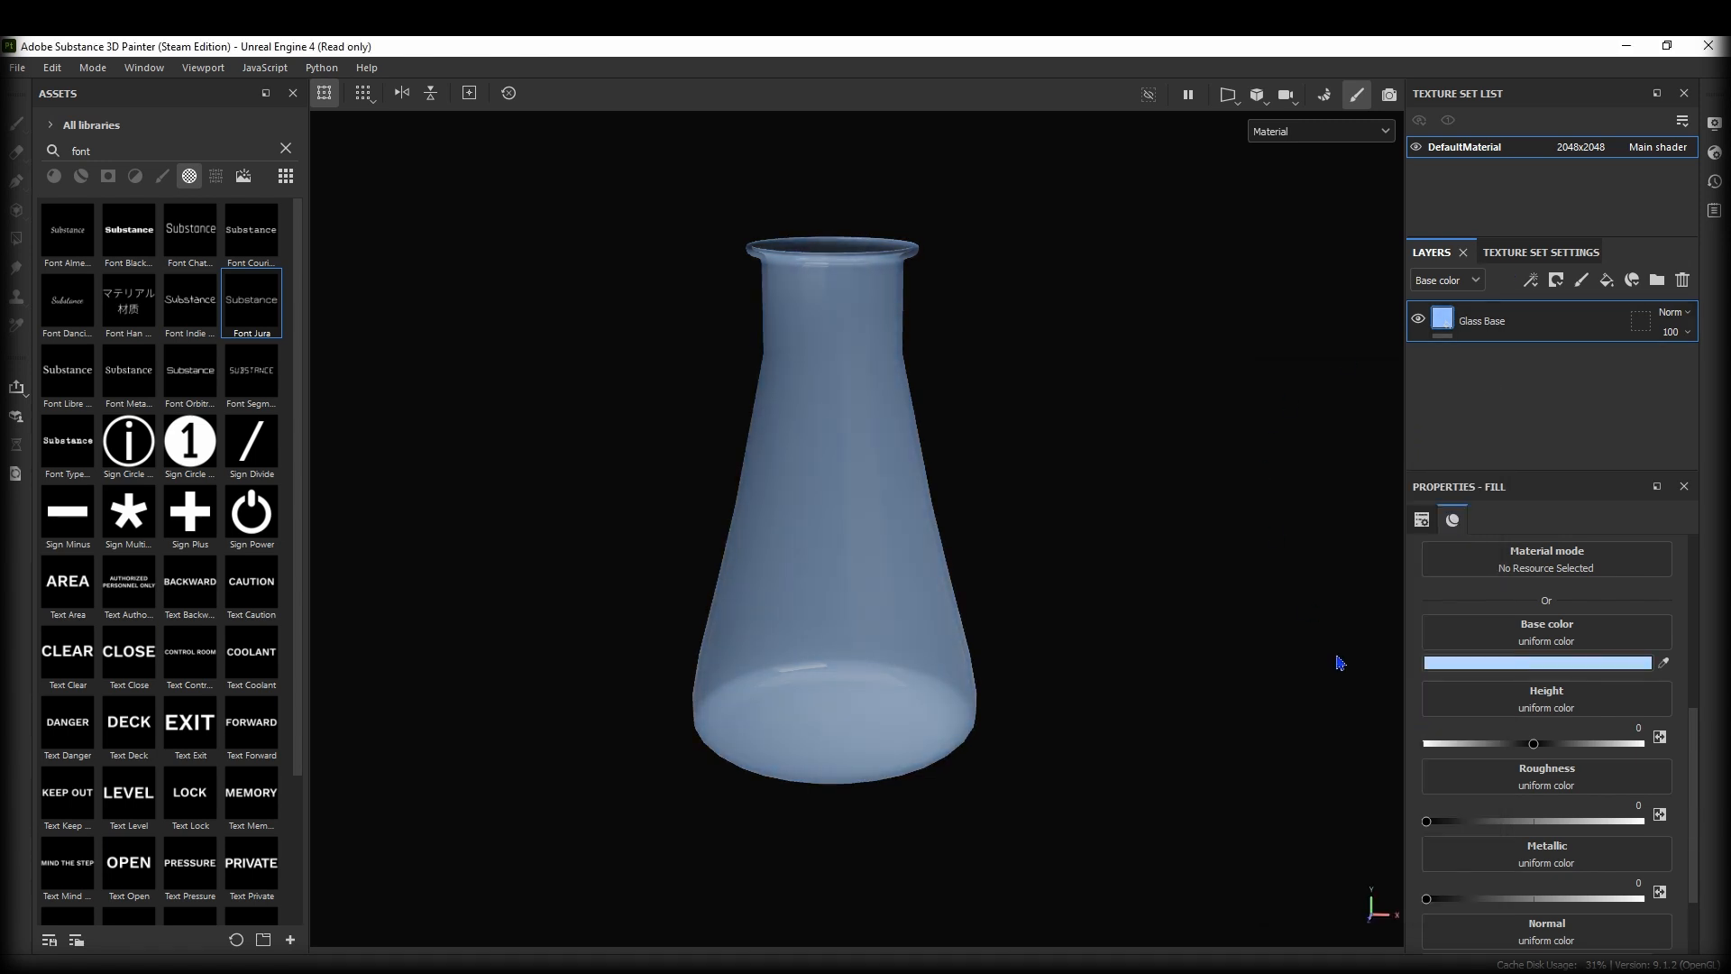
left_click(1470, 664)
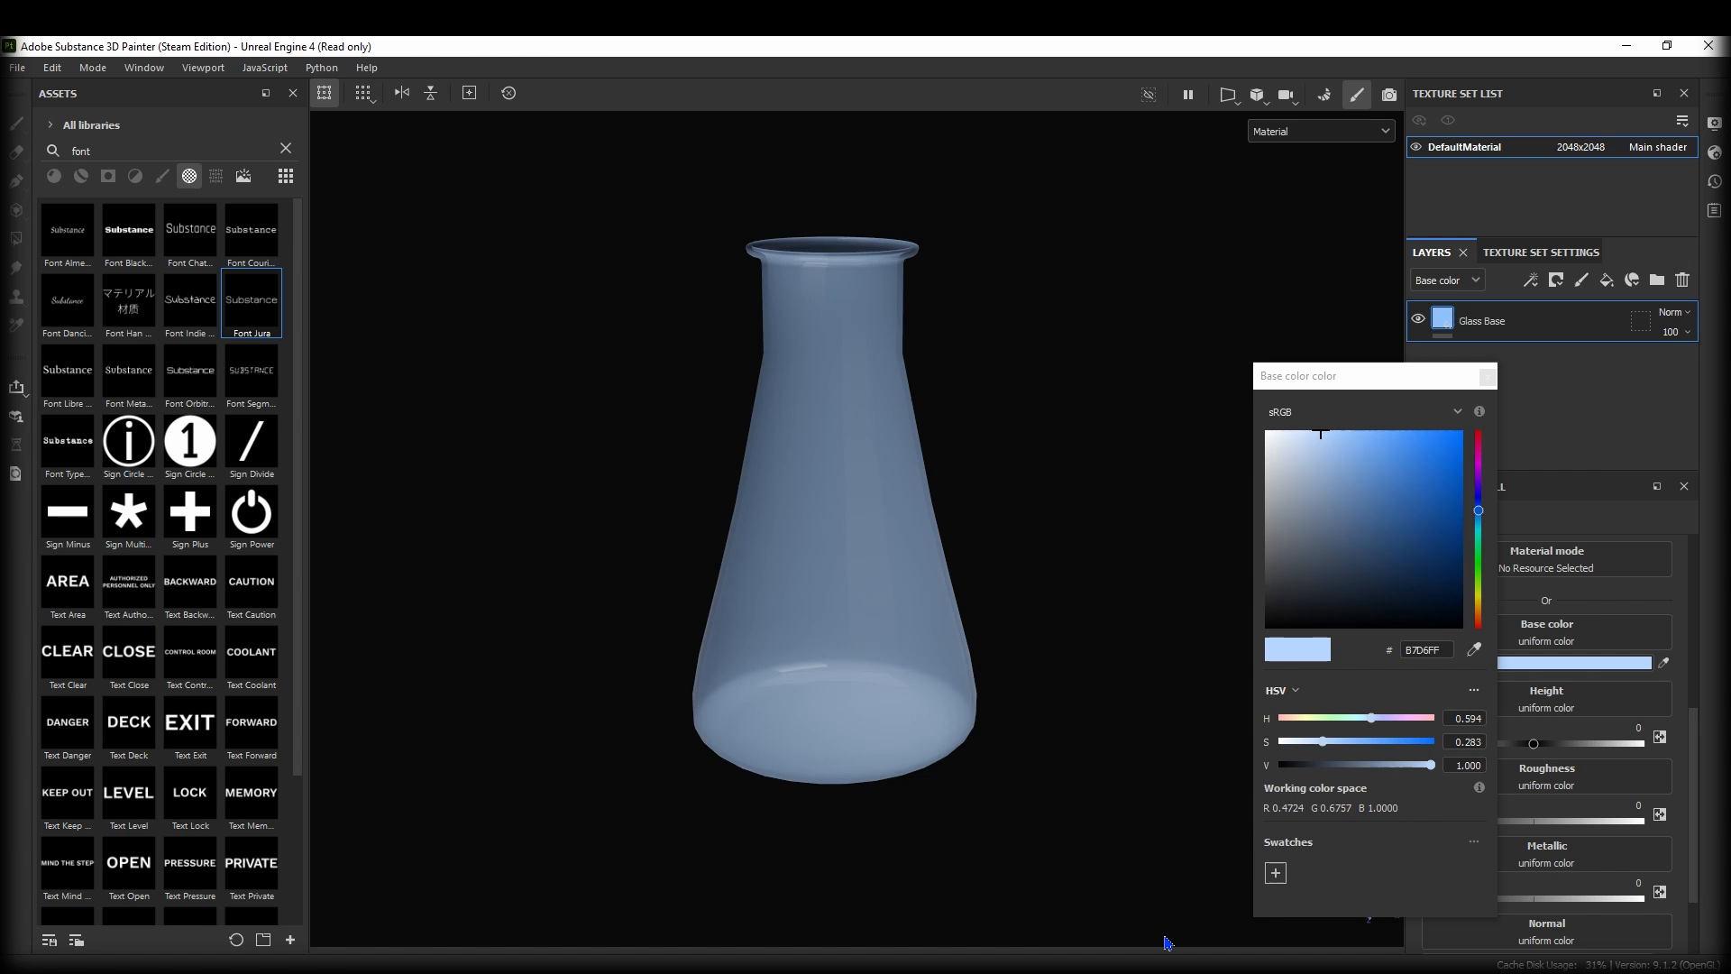
left_click(1499, 409)
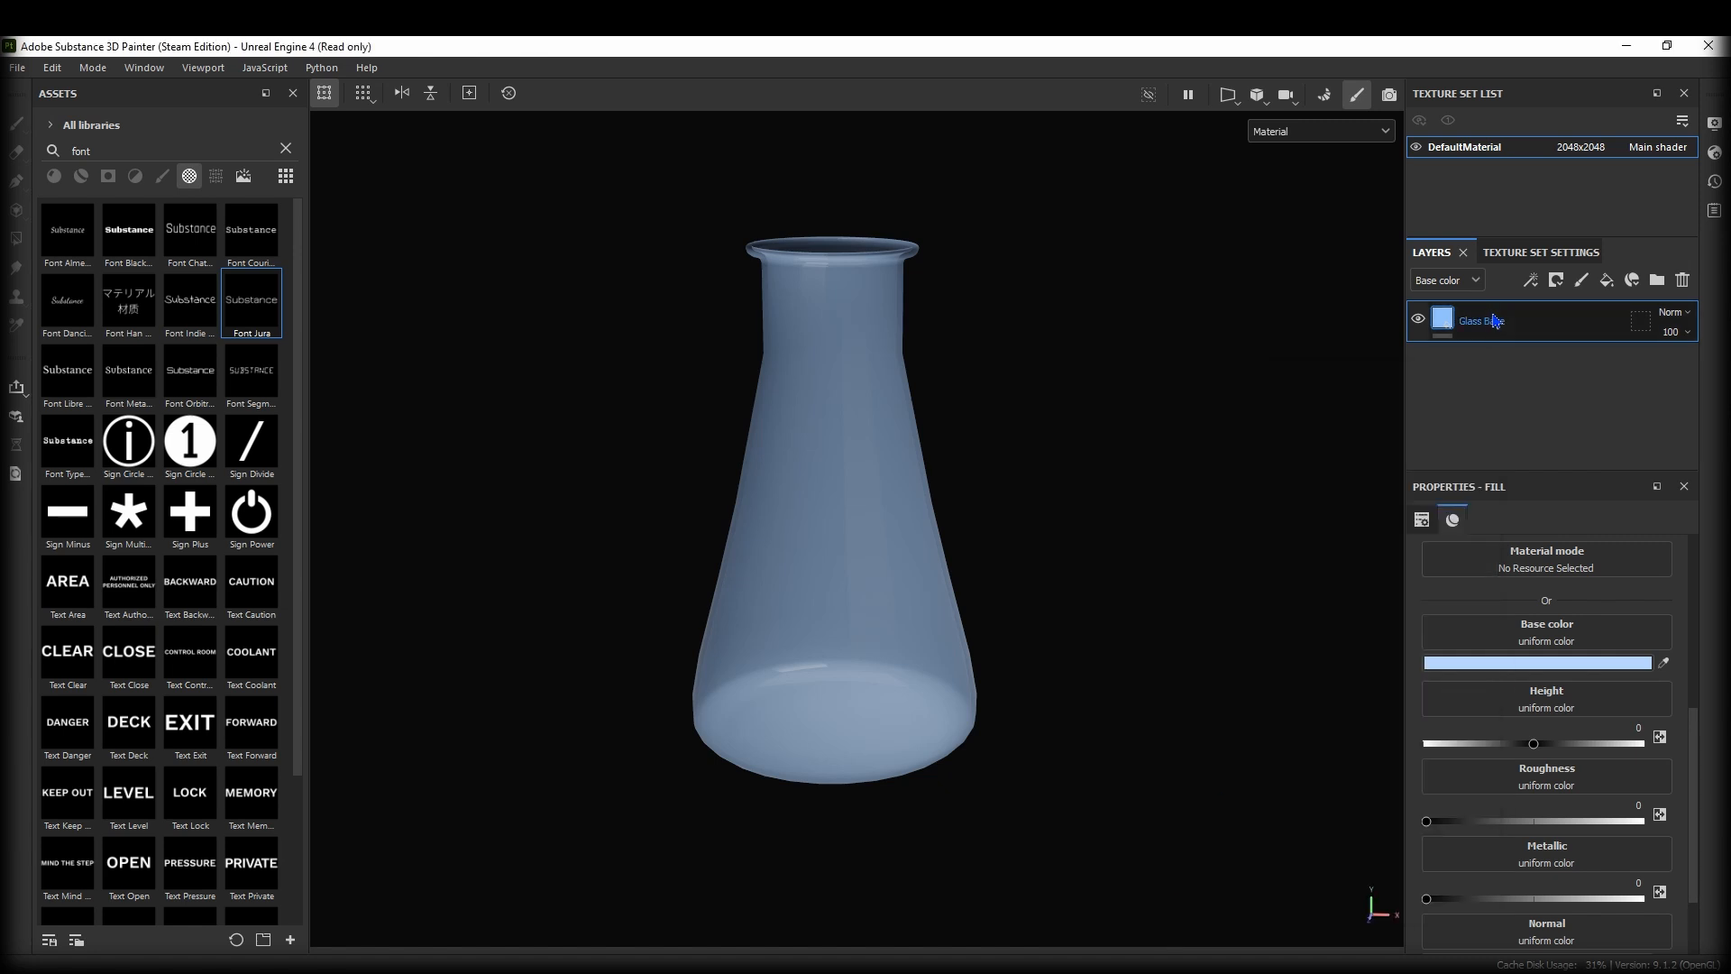
Add a second fill layer above Glass Base with a black mask and a paint effect on that mask.
left_click(1608, 290)
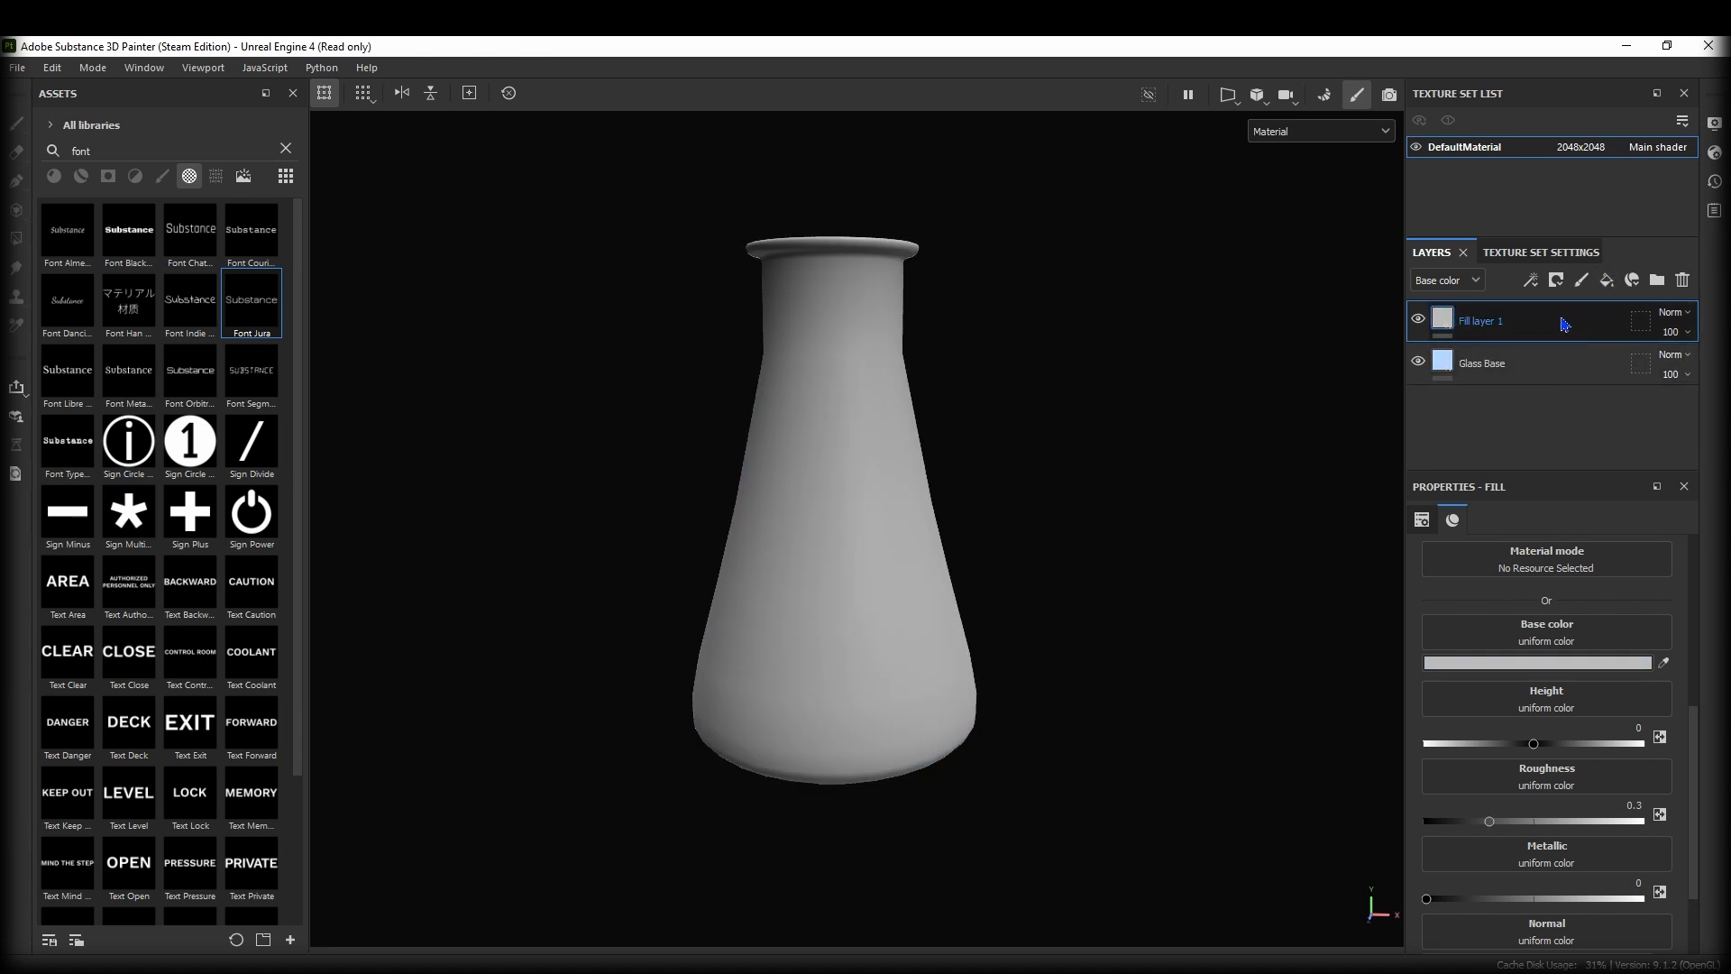
double_click(1486, 322)
left_click(1556, 280)
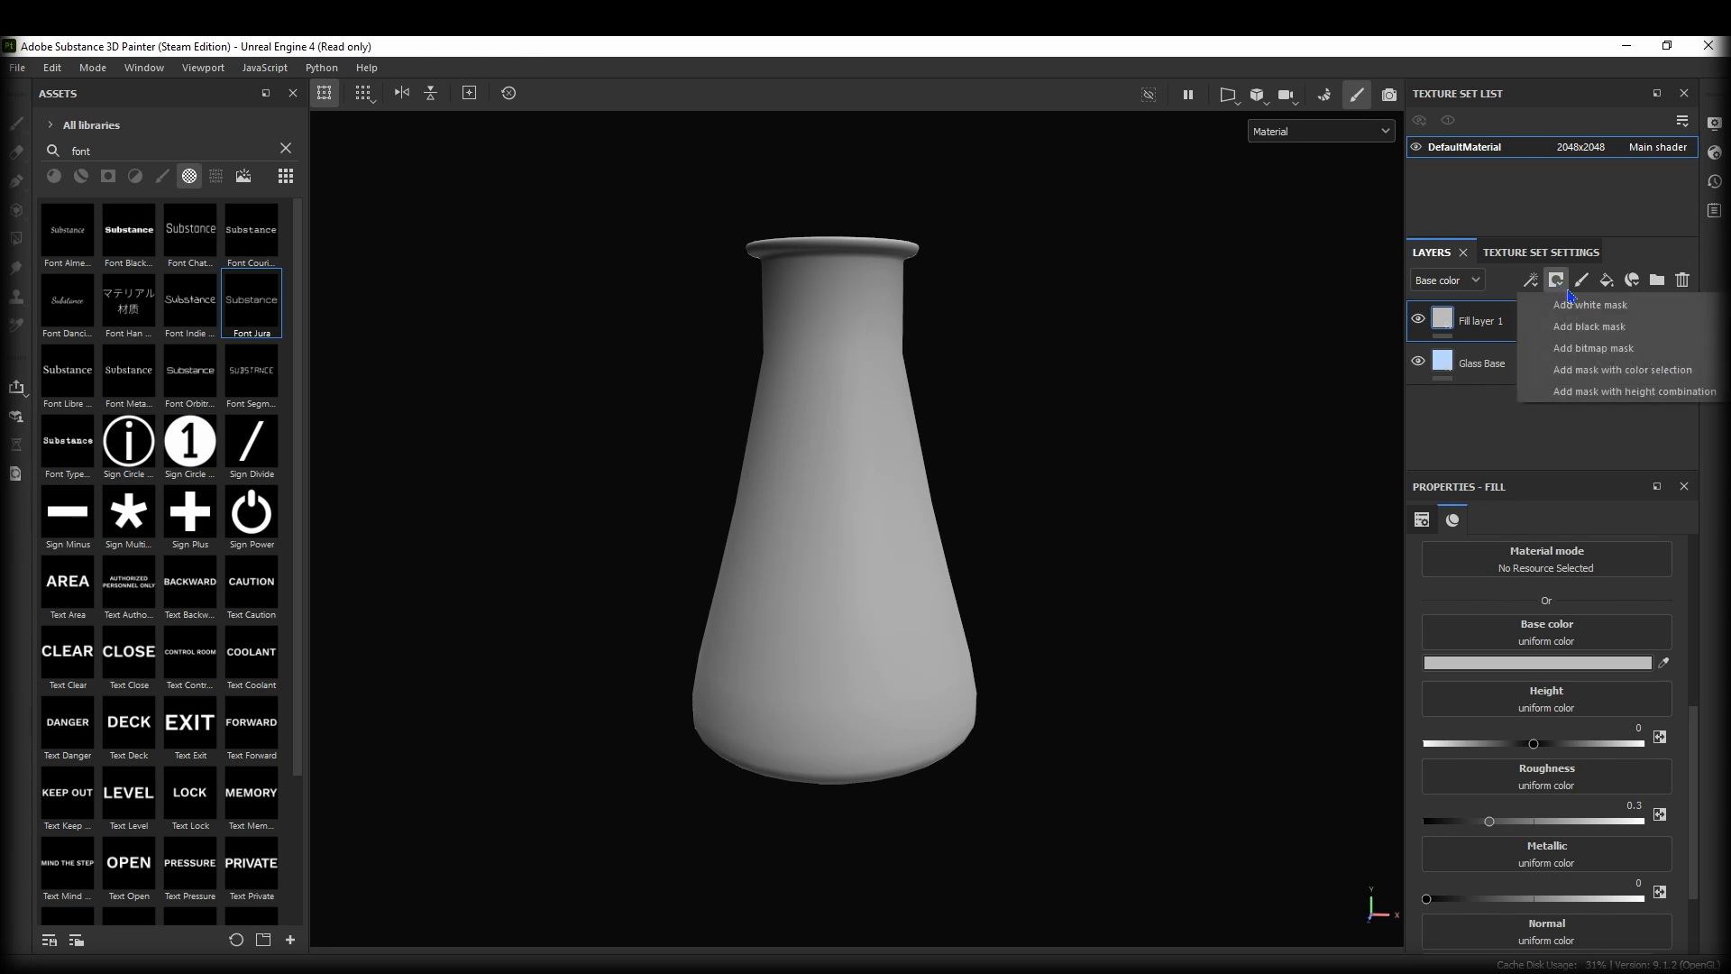
left_click(1537, 330)
right_click(1538, 330)
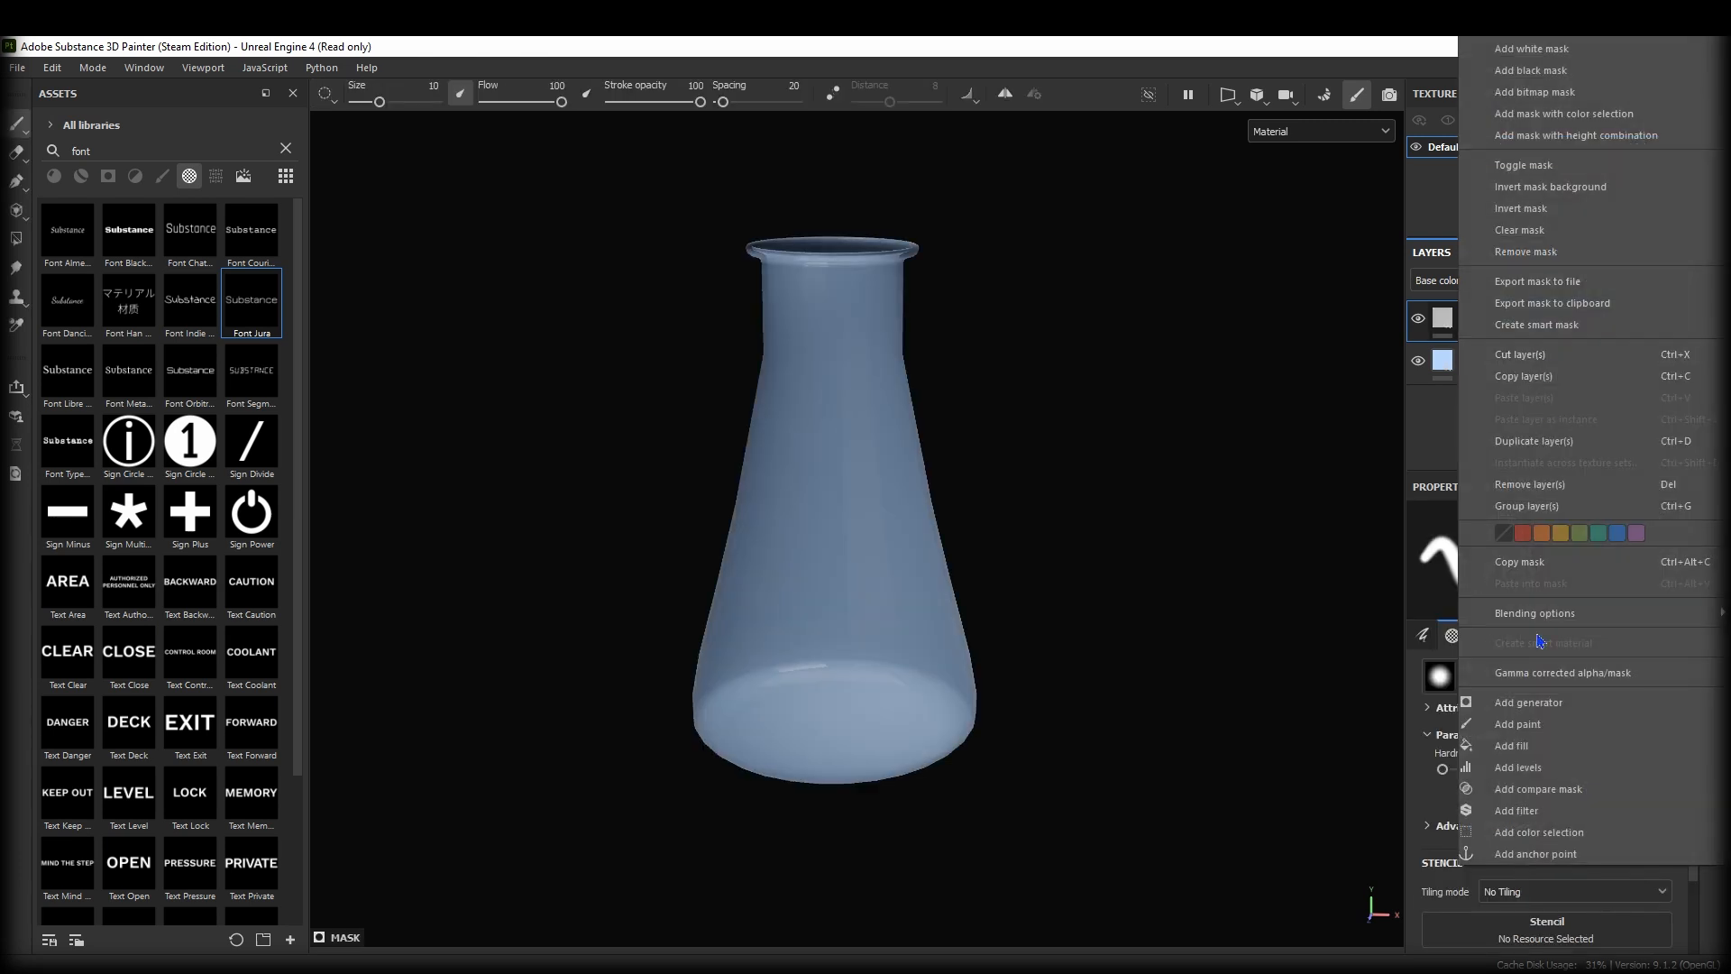
left_click(1527, 732)
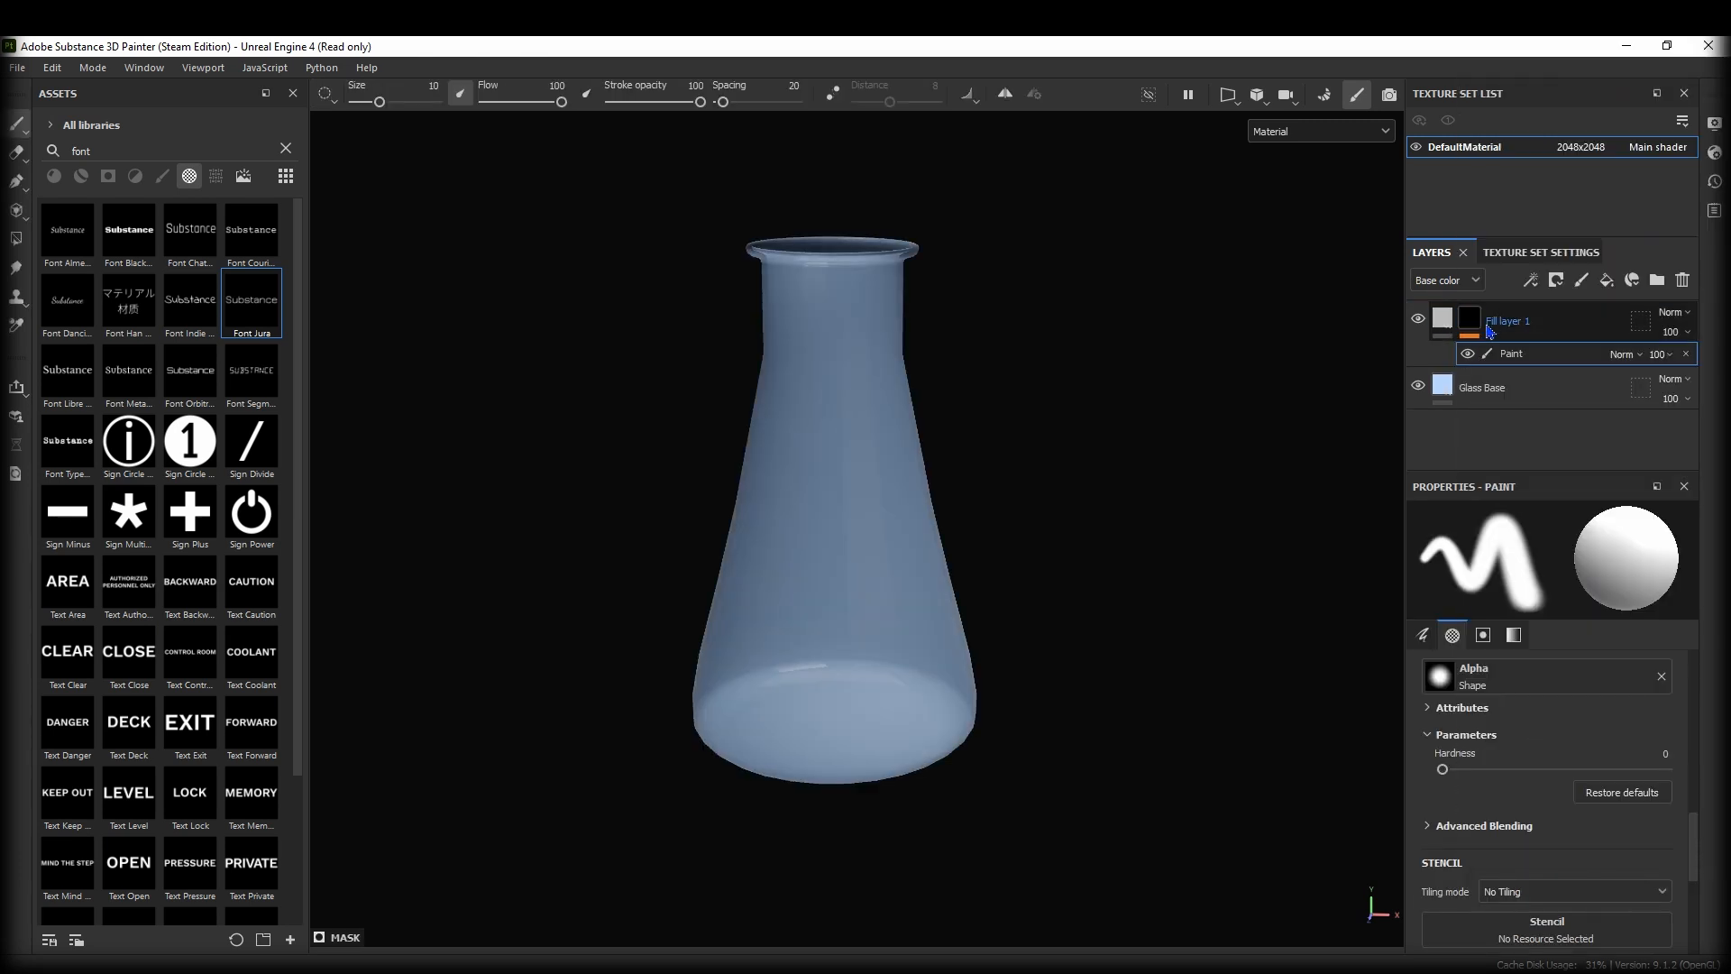
Paint several short freehand test strokes on the new fill layer's mask across the front of the flask.
left_click_drag(830, 546, 890, 627)
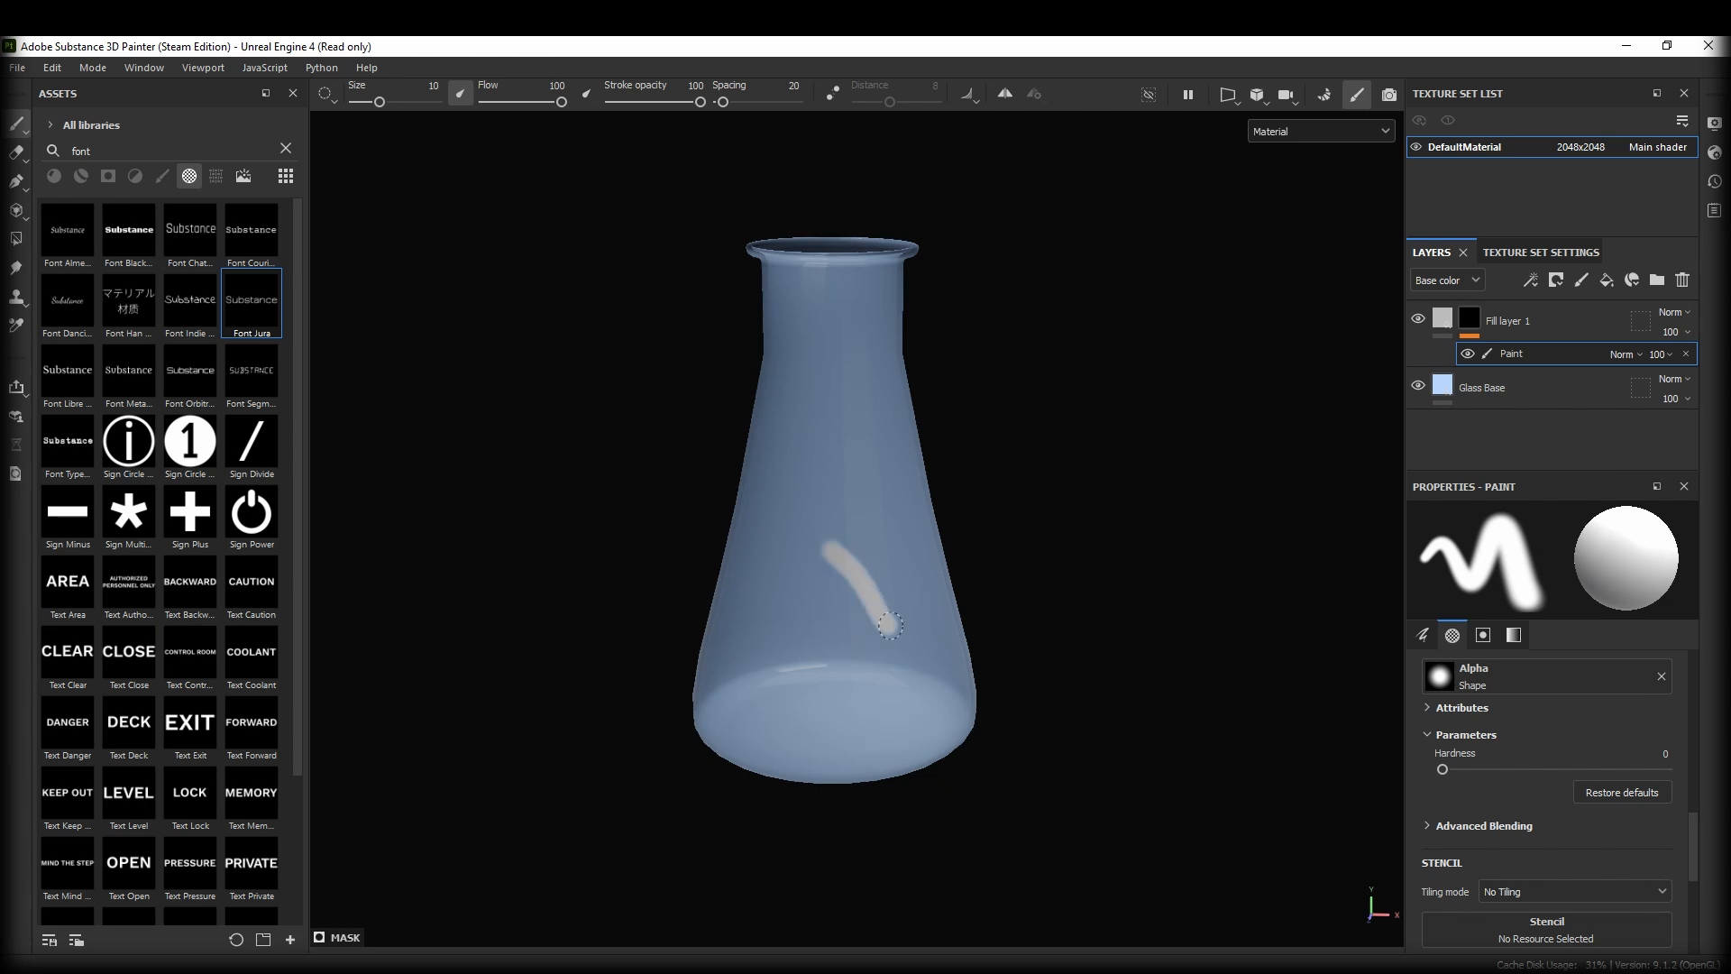
left_click_drag(790, 649, 867, 581)
left_click(777, 495)
left_click_drag(797, 490, 838, 480)
left_click_drag(815, 413, 811, 365)
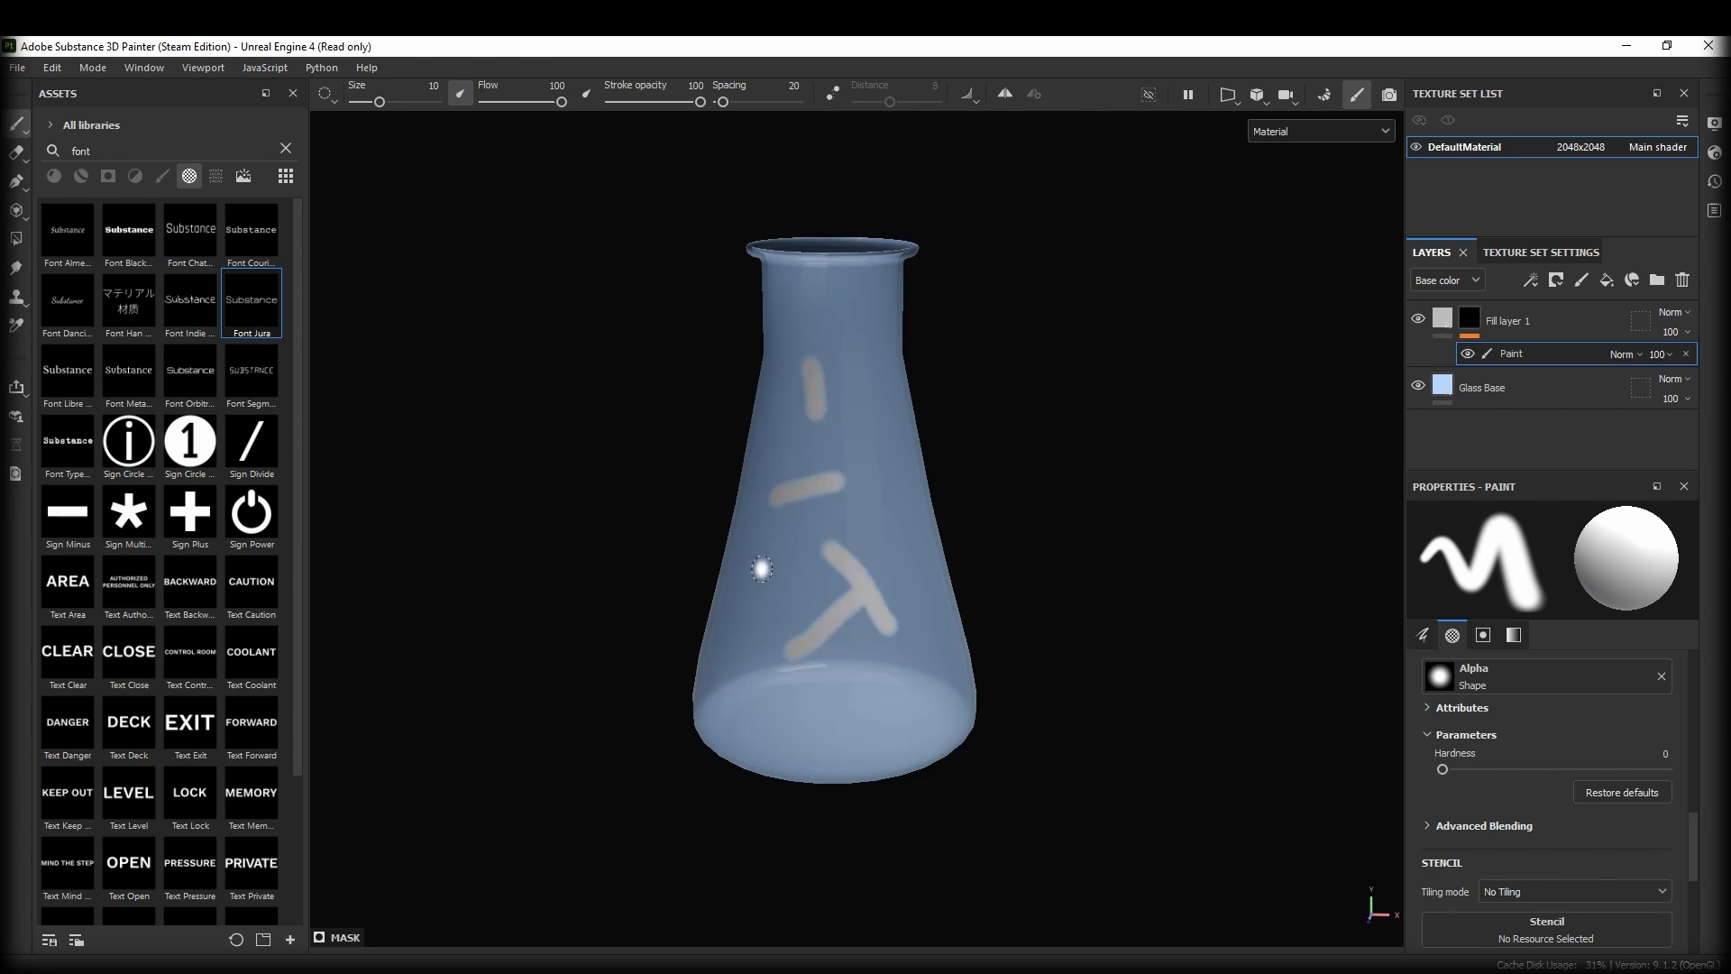
Undo all the freehand test strokes on the upper fill layer's mask.
left_click_drag(766, 570, 800, 586)
left_click_drag(884, 482, 906, 530)
key("ctrl+z")
key("ctrl+z")
key("ctrl+z")
key("ctrl+z")
key("ctrl+z")
key("ctrl+z")
key("ctrl+z")
key("ctrl+z")
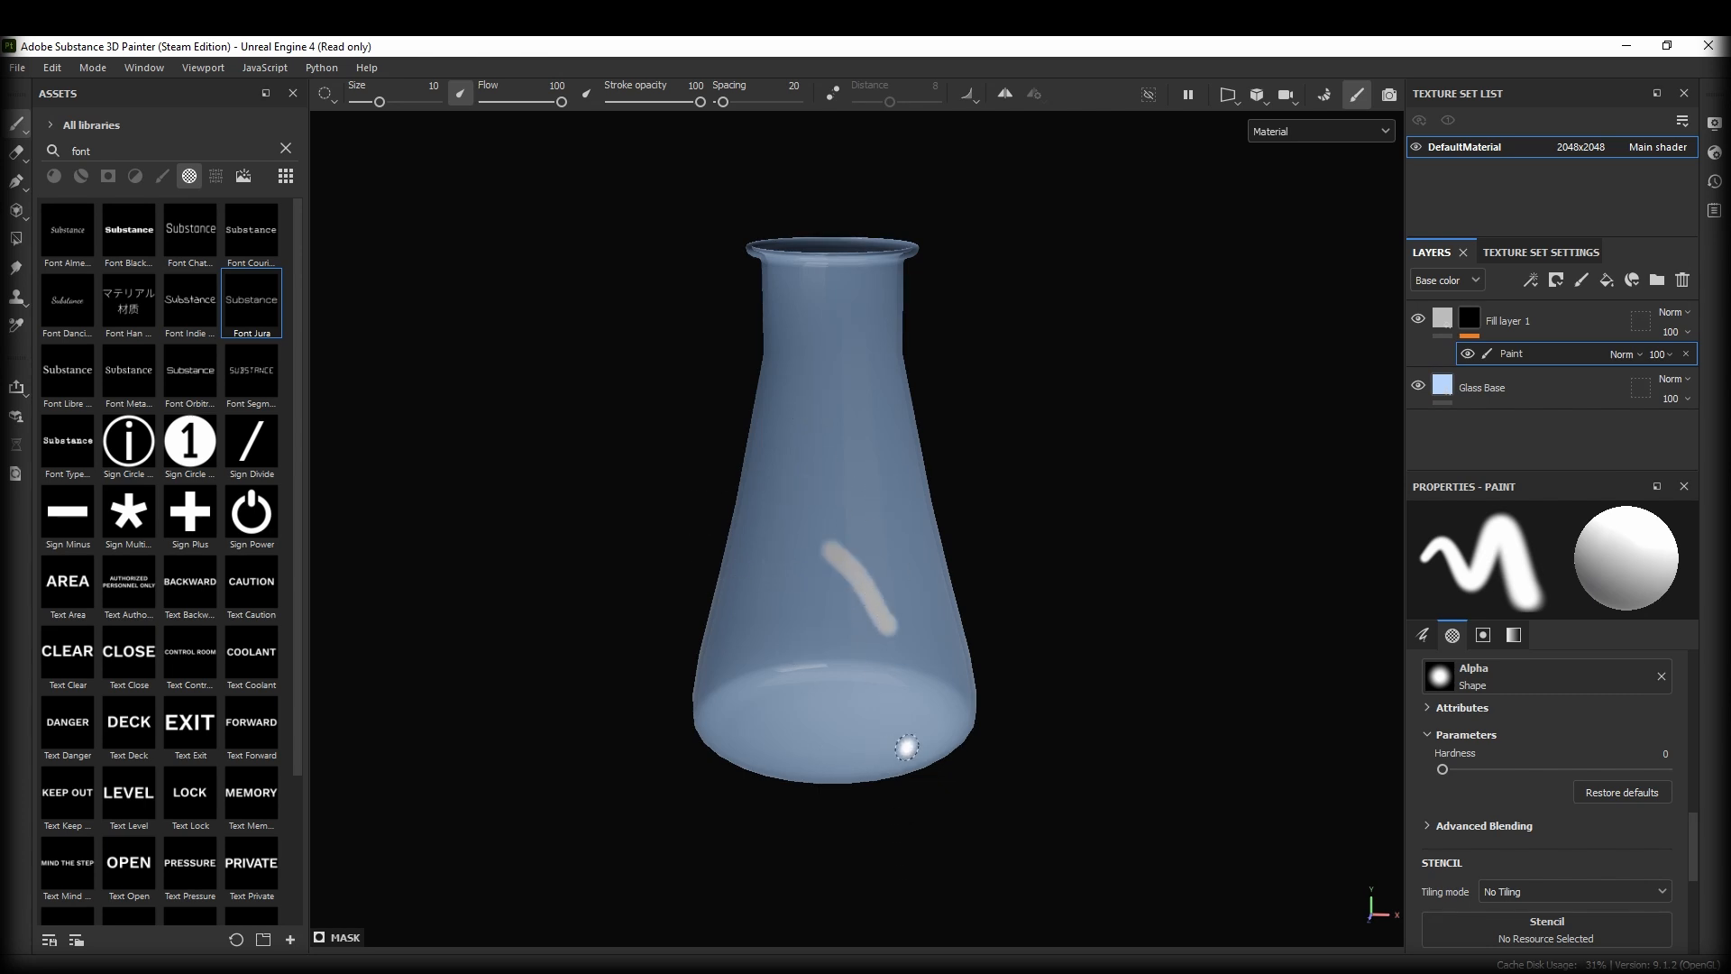
mouse_move(899, 775)
left_mouse_down("alt")
mouse_move(866, 771)
mouse_move(850, 727)
mouse_move(959, 571)
left_mouse_up("alt")
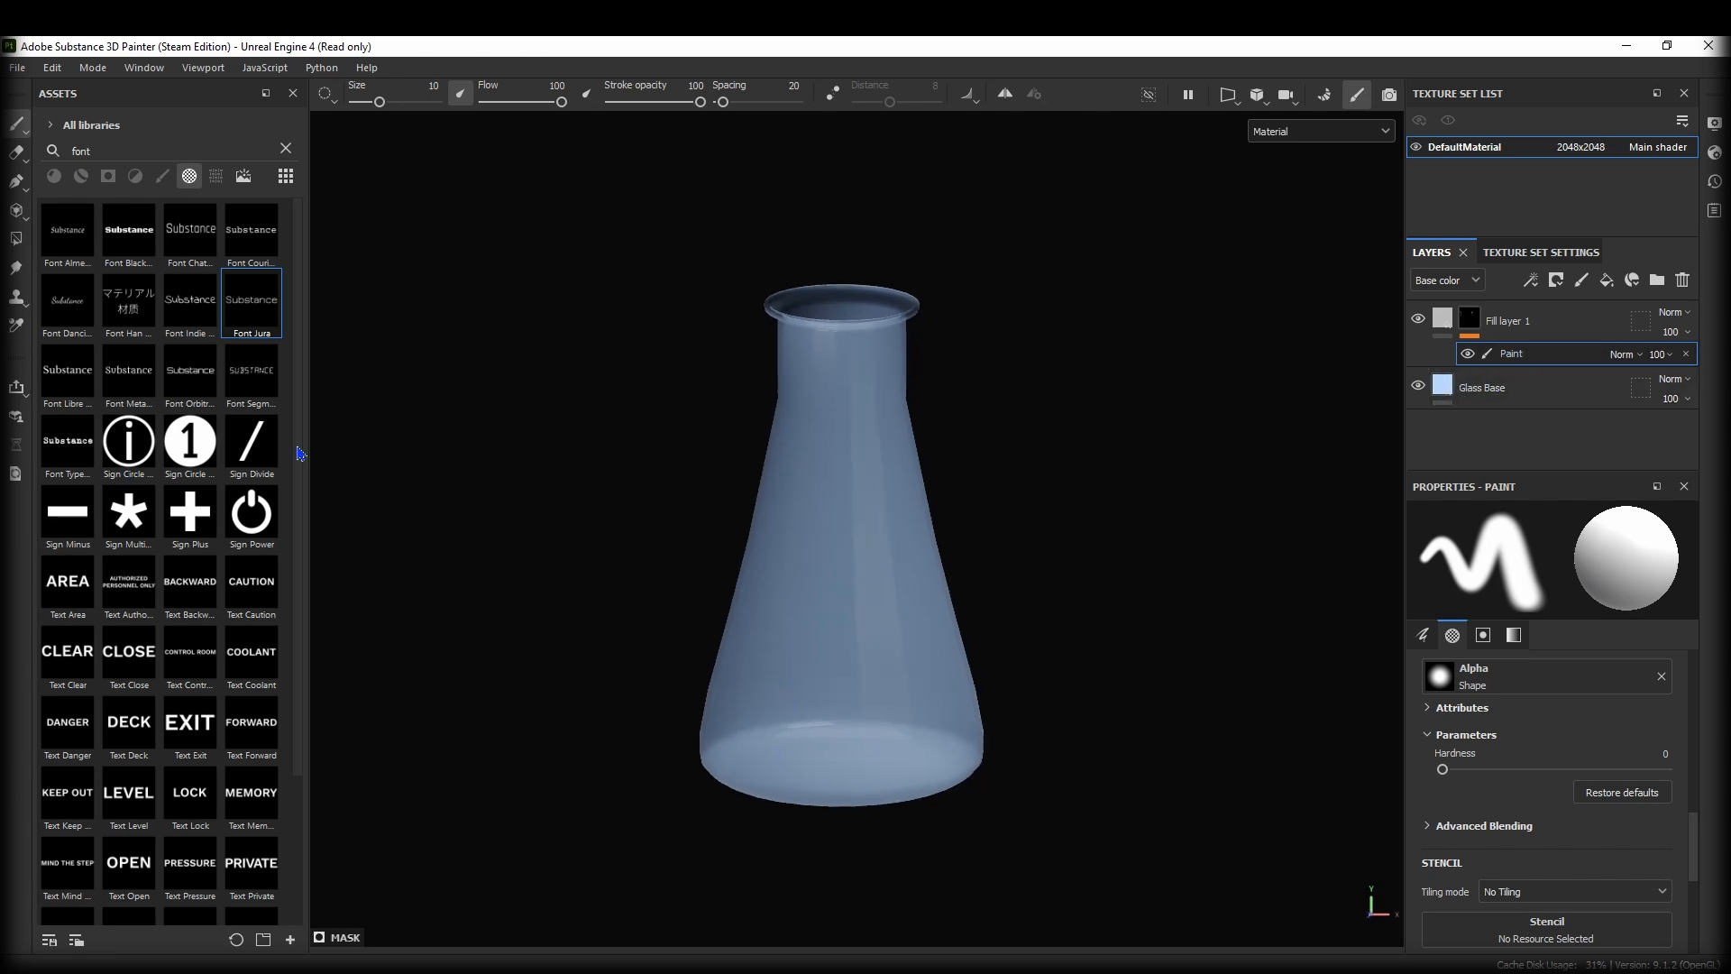
Filter the asset library to alphas, search for "font" and choose Font Jura as the brush alpha.
left_click(288, 144)
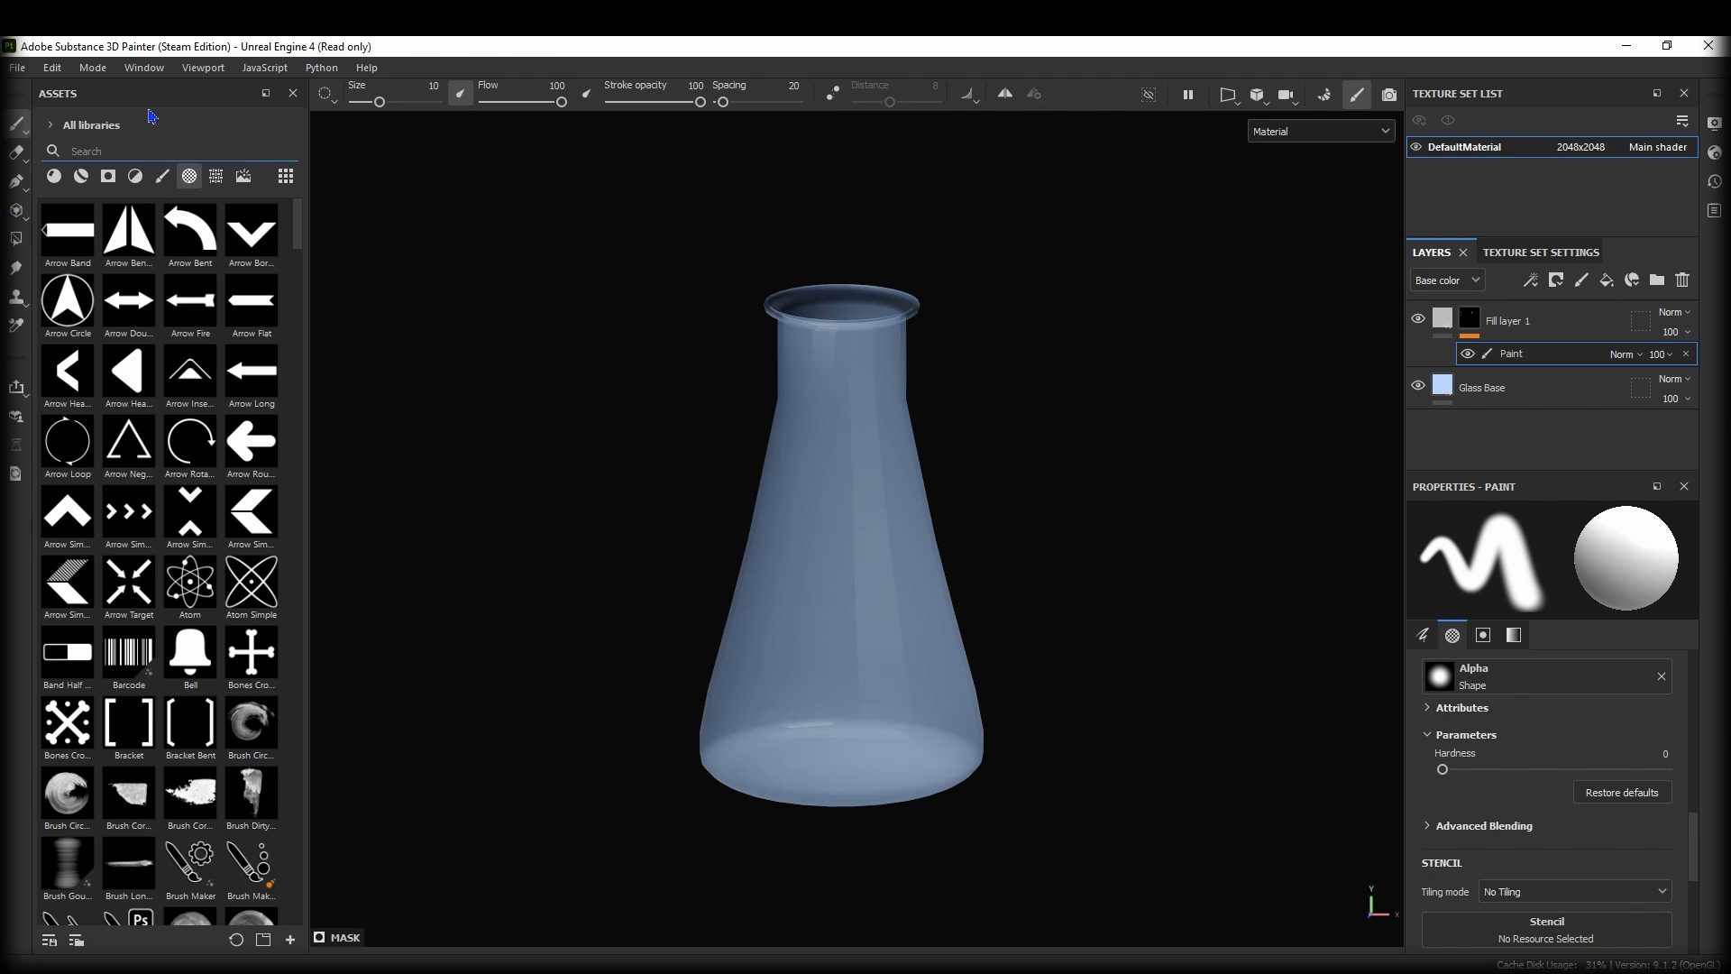
left_click(189, 178)
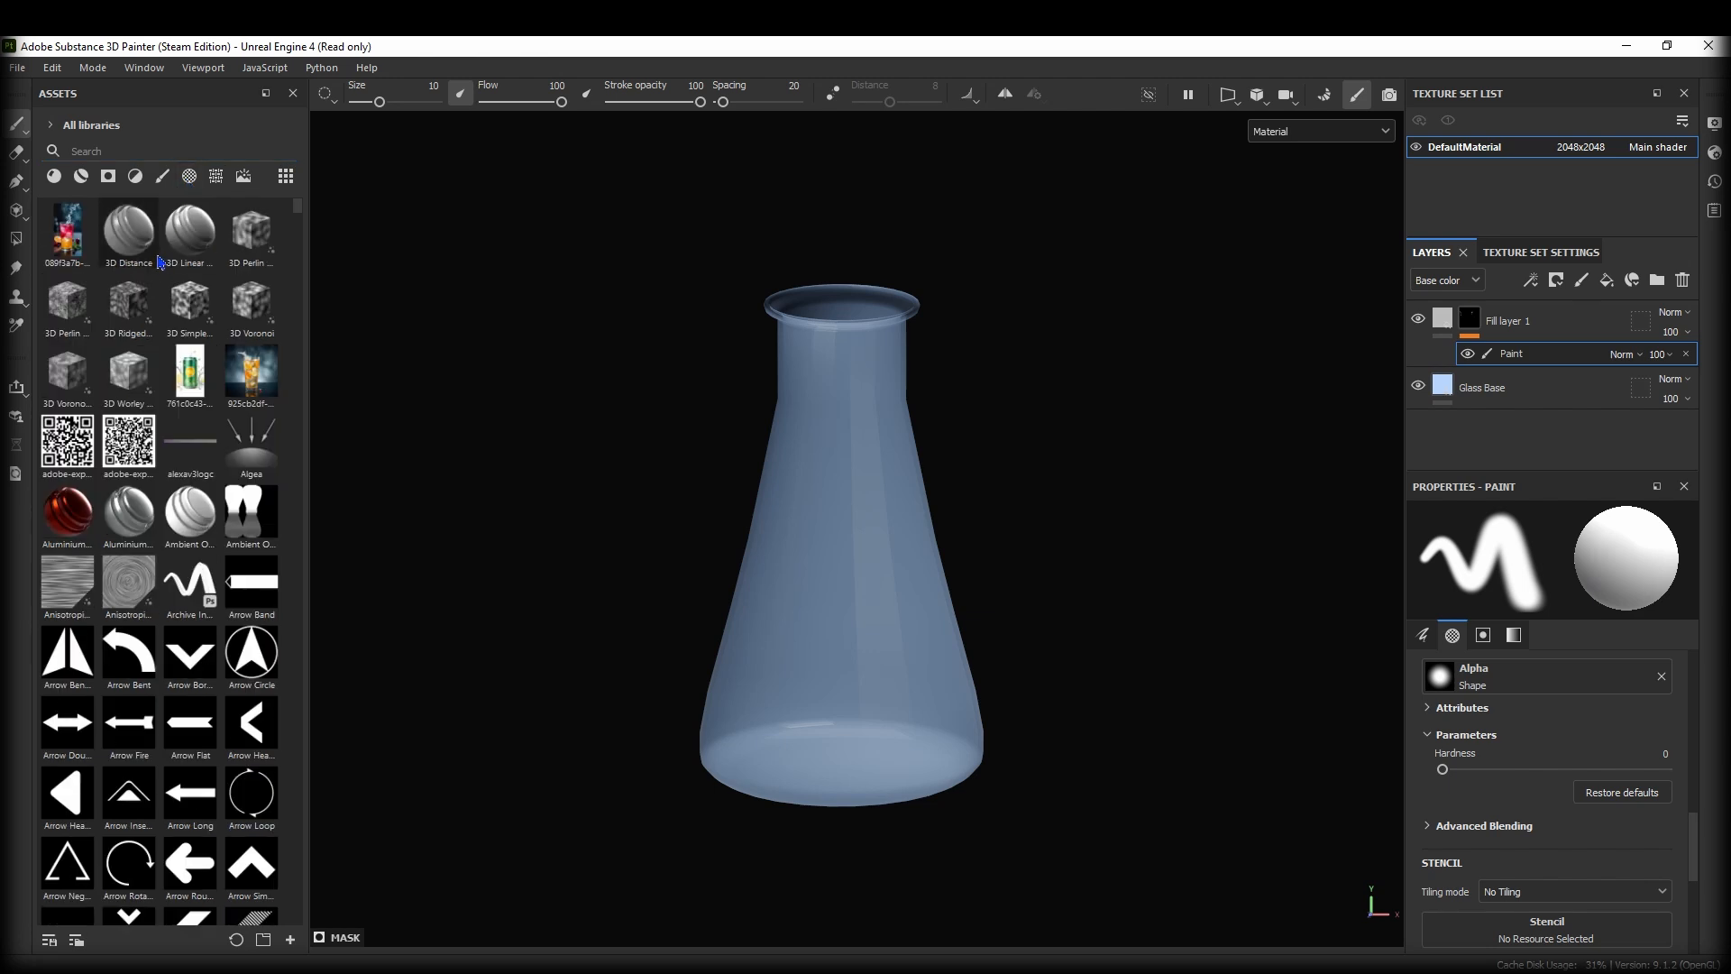
left_click(189, 176)
left_click(150, 151)
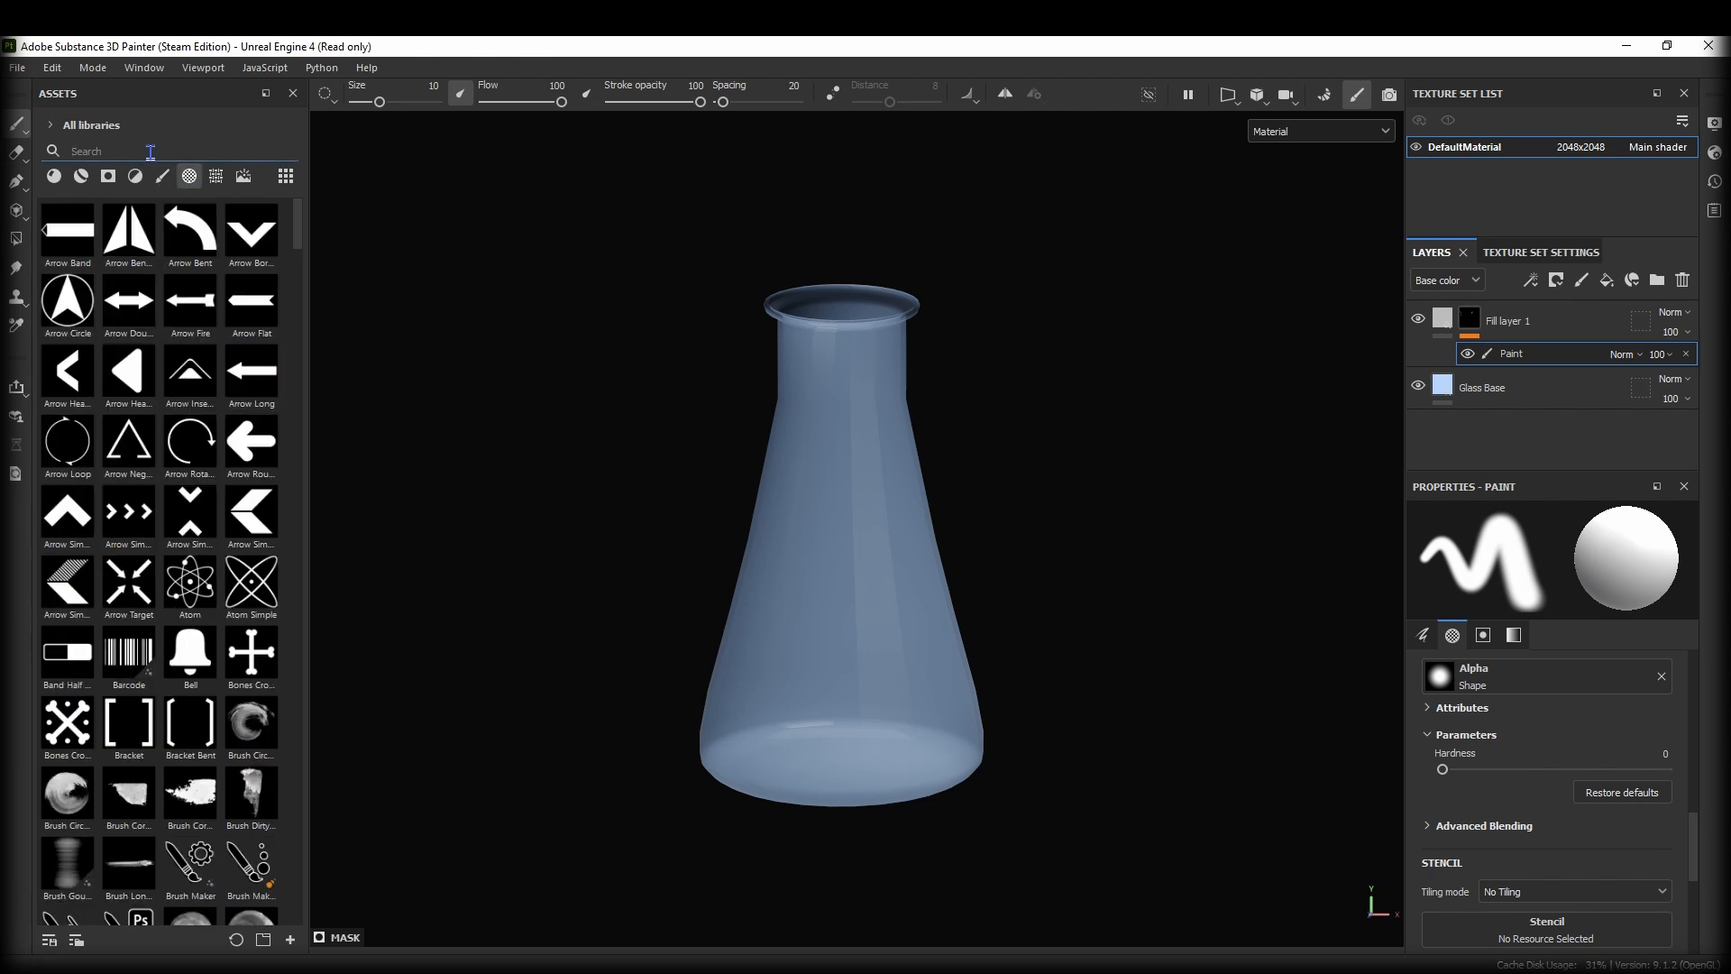
type("font")
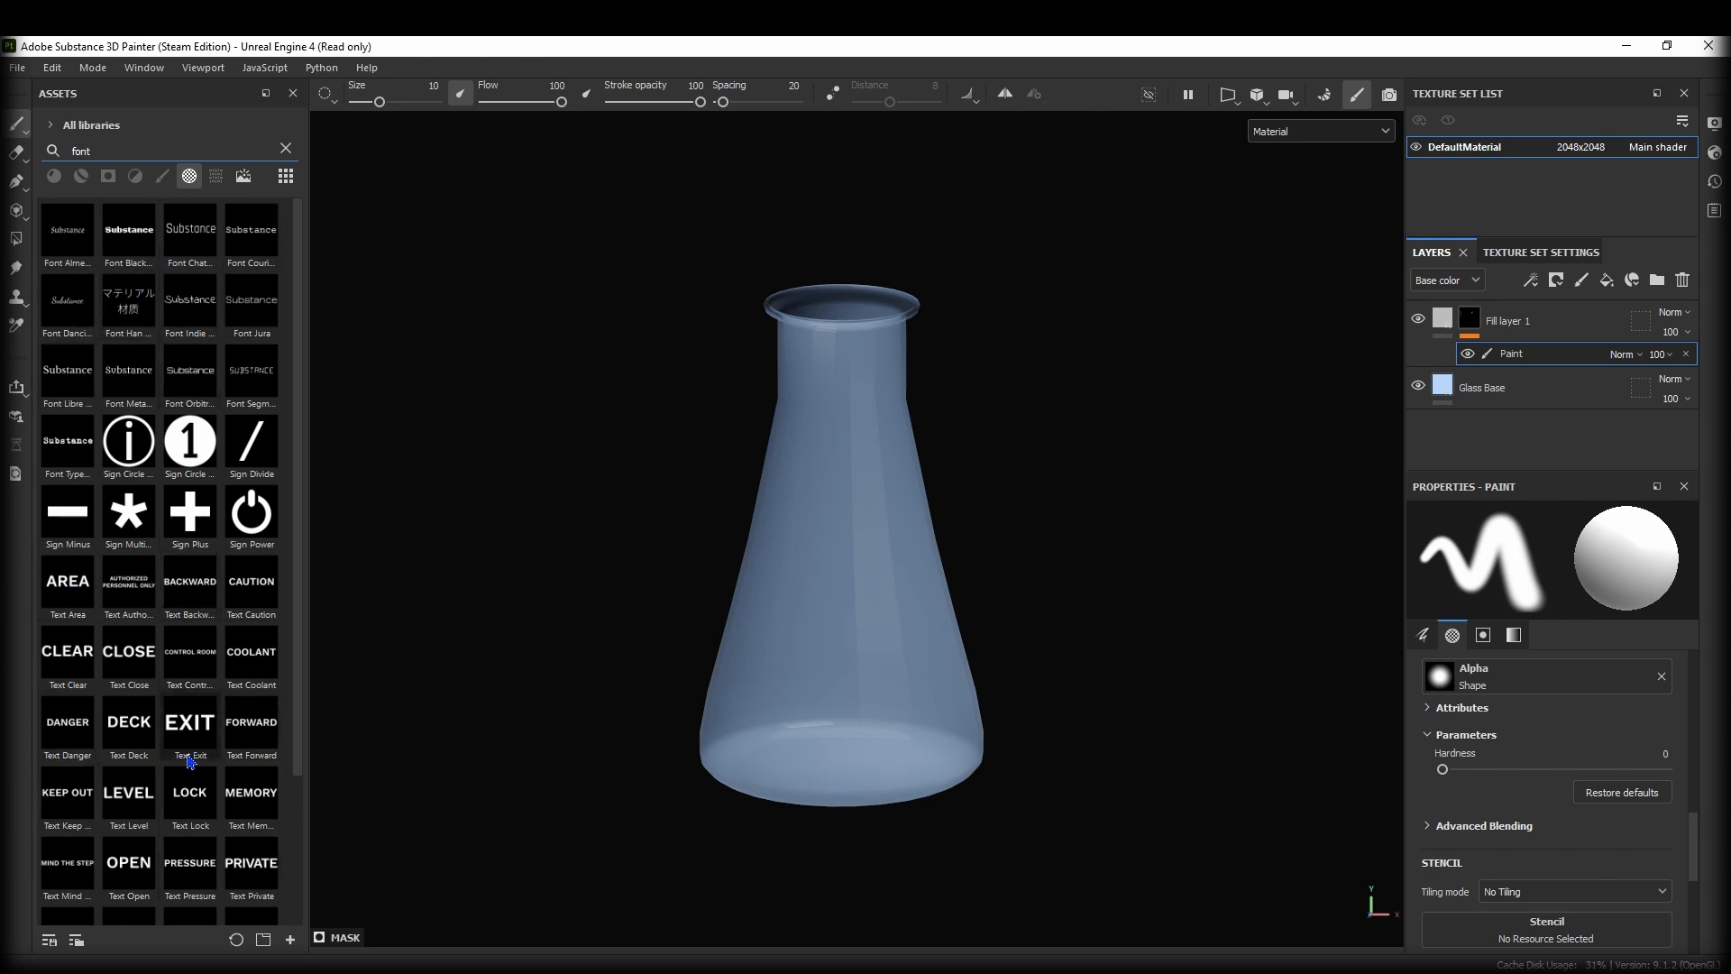
left_click(236, 311)
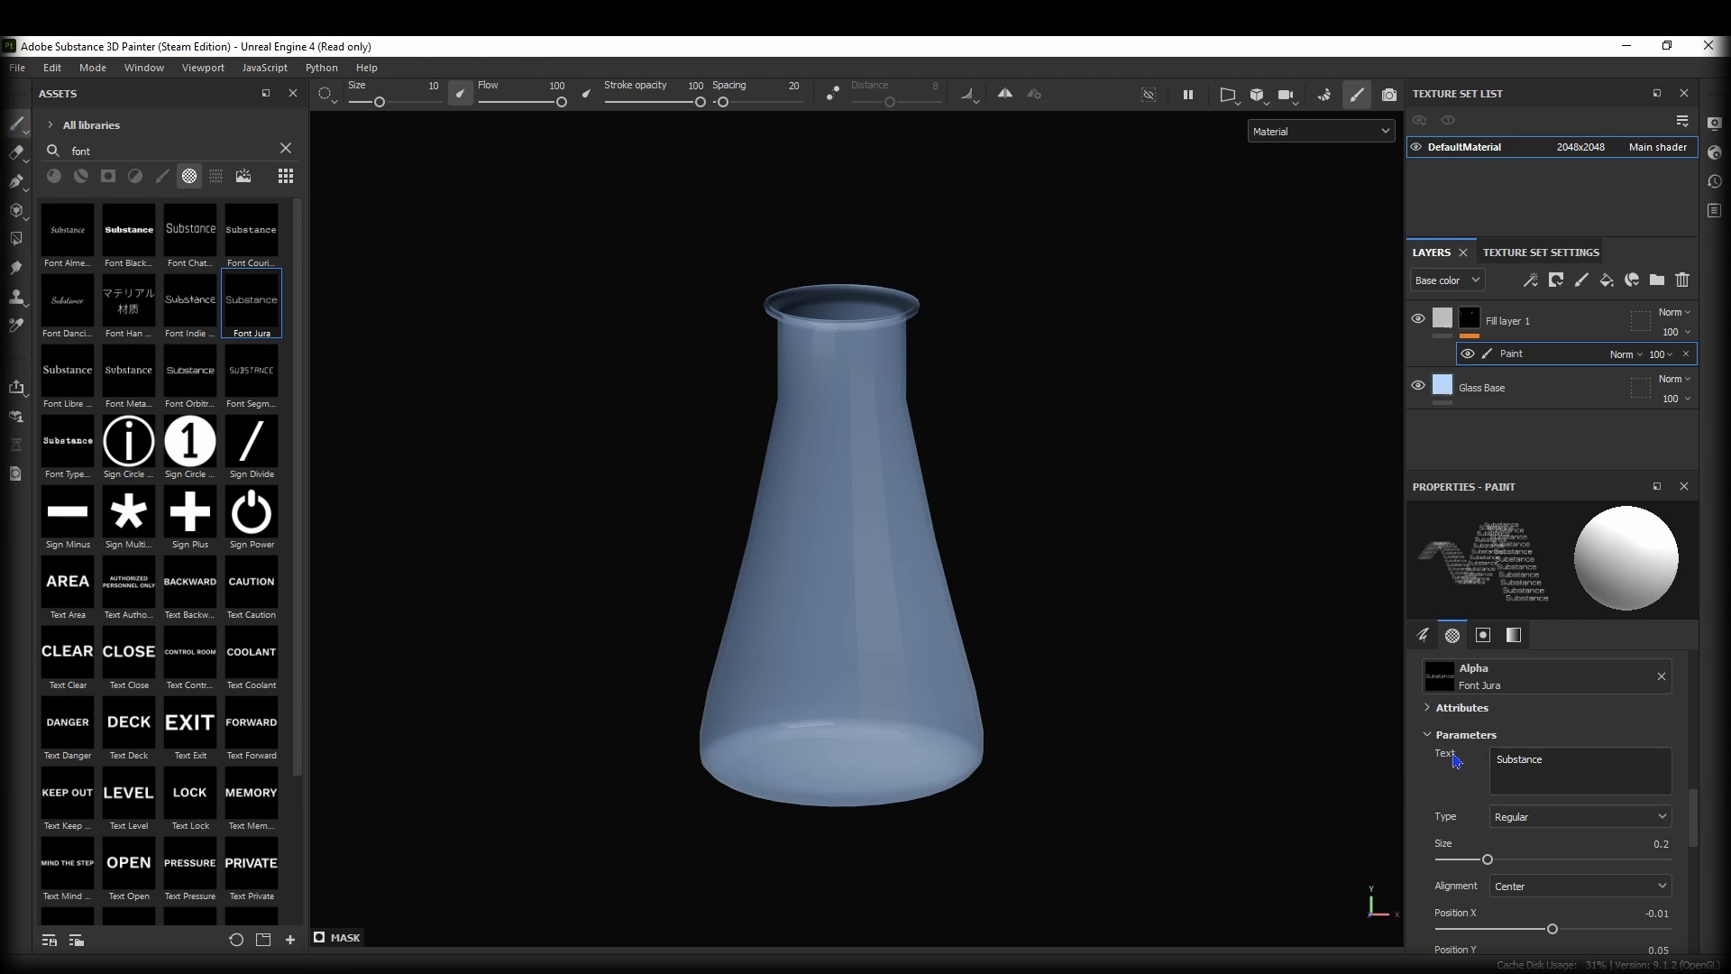
Enlarge the brush to about 54 and set the font alpha's type to Bold and text size to 0.19.
right_click_drag(837, 619, 909, 619, "ctrl")
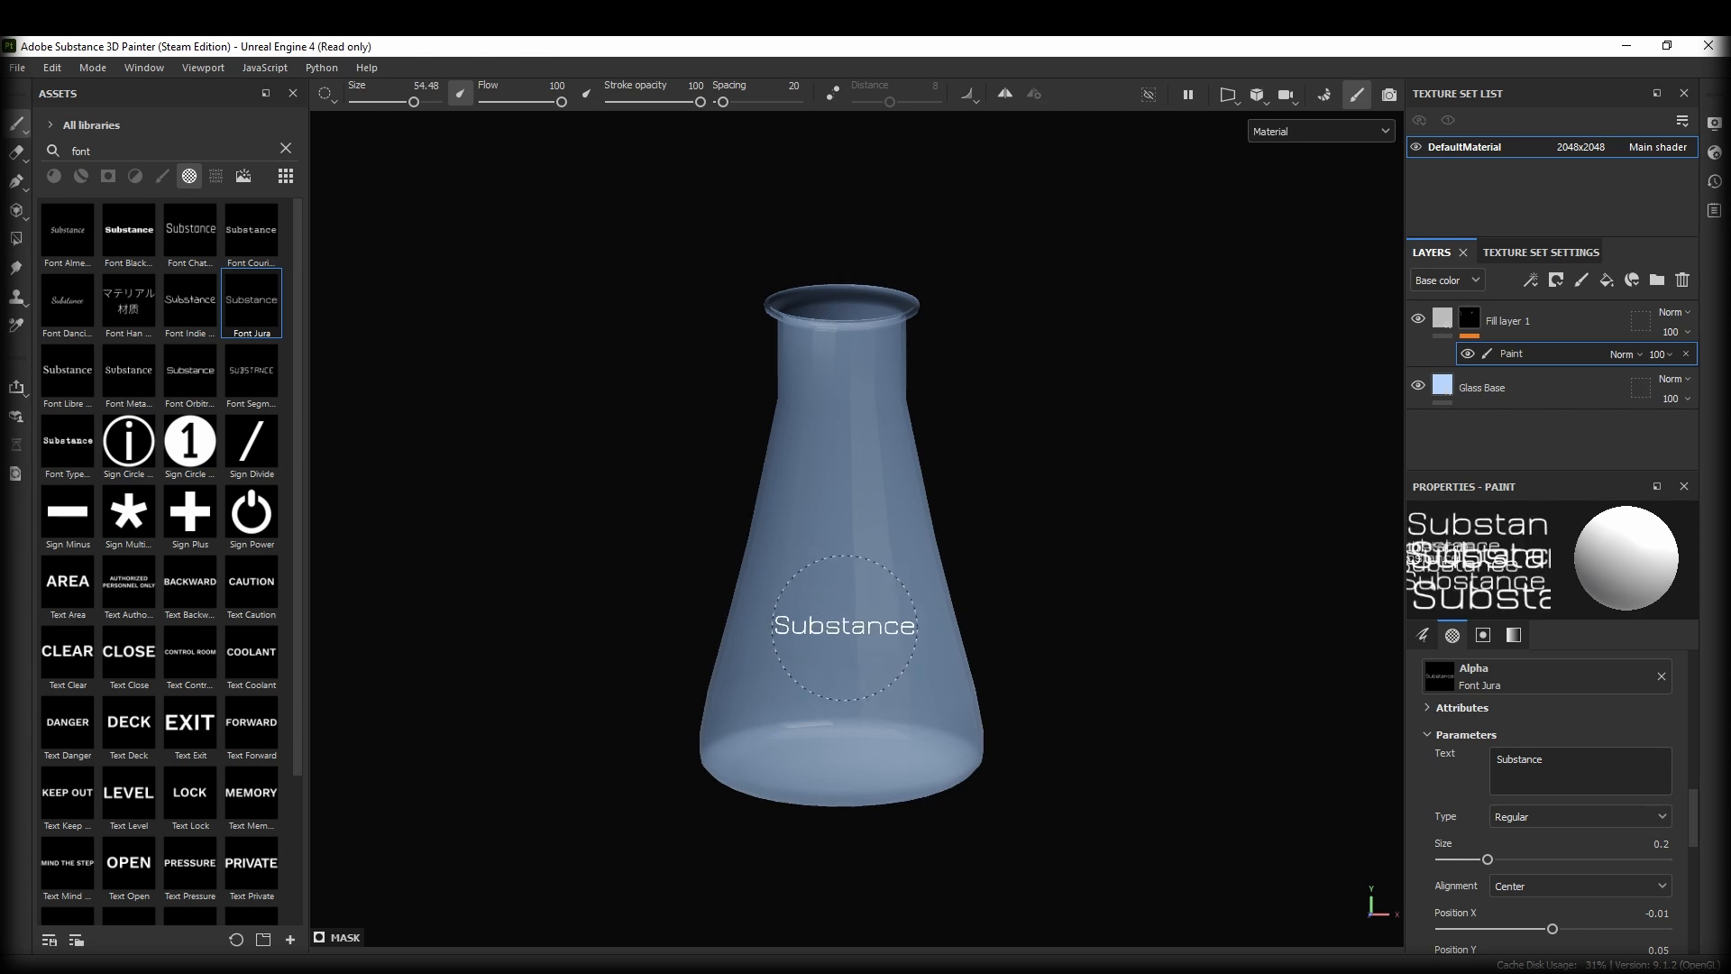
left_click(1567, 822)
left_click(1569, 857)
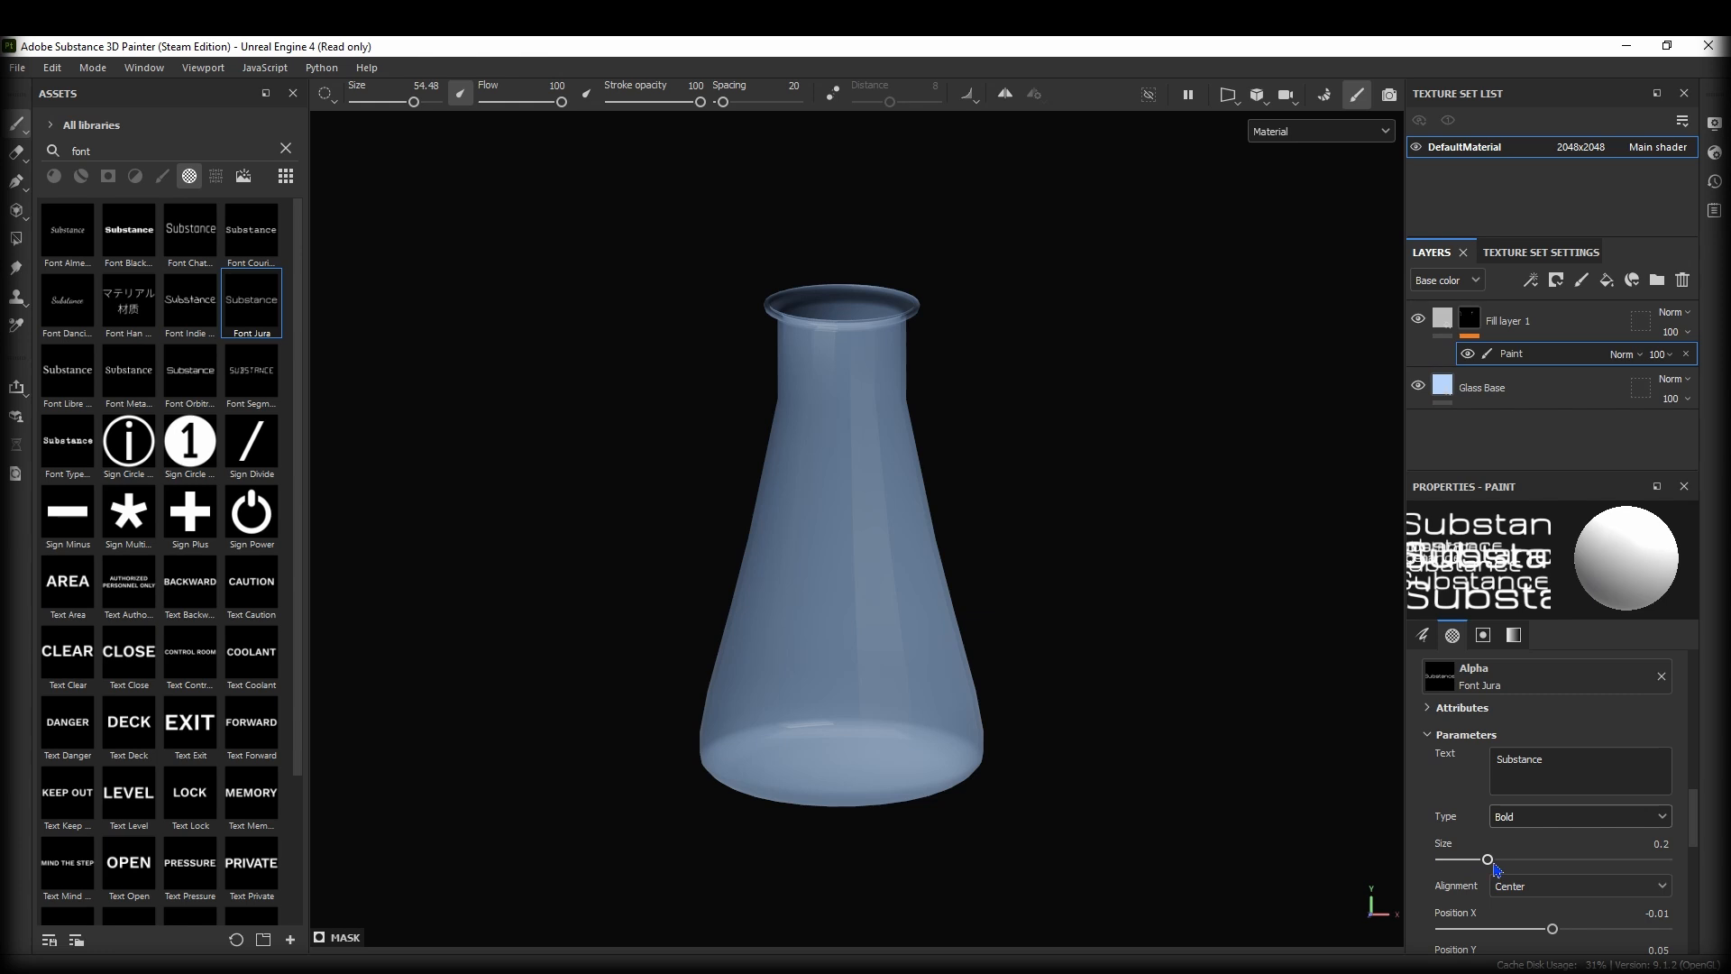
left_click_drag(1494, 864, 1491, 864)
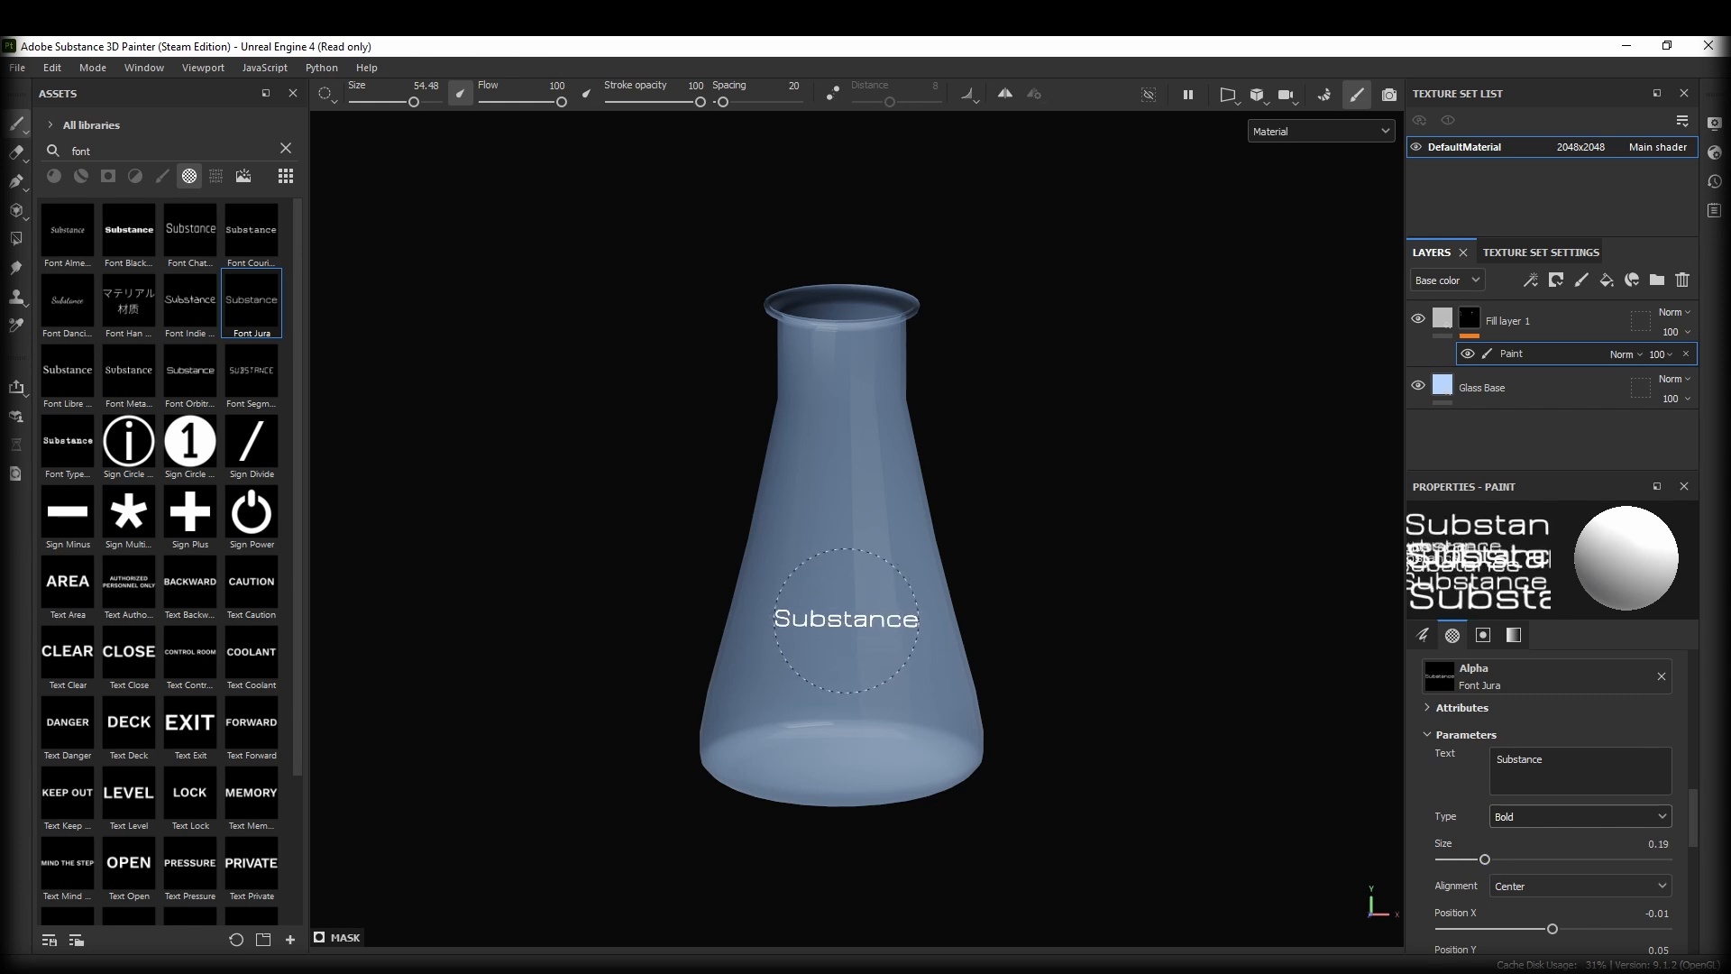
Stamp the text "Substance" three times in a vertical column on the front of the flask.
left_click(840, 616)
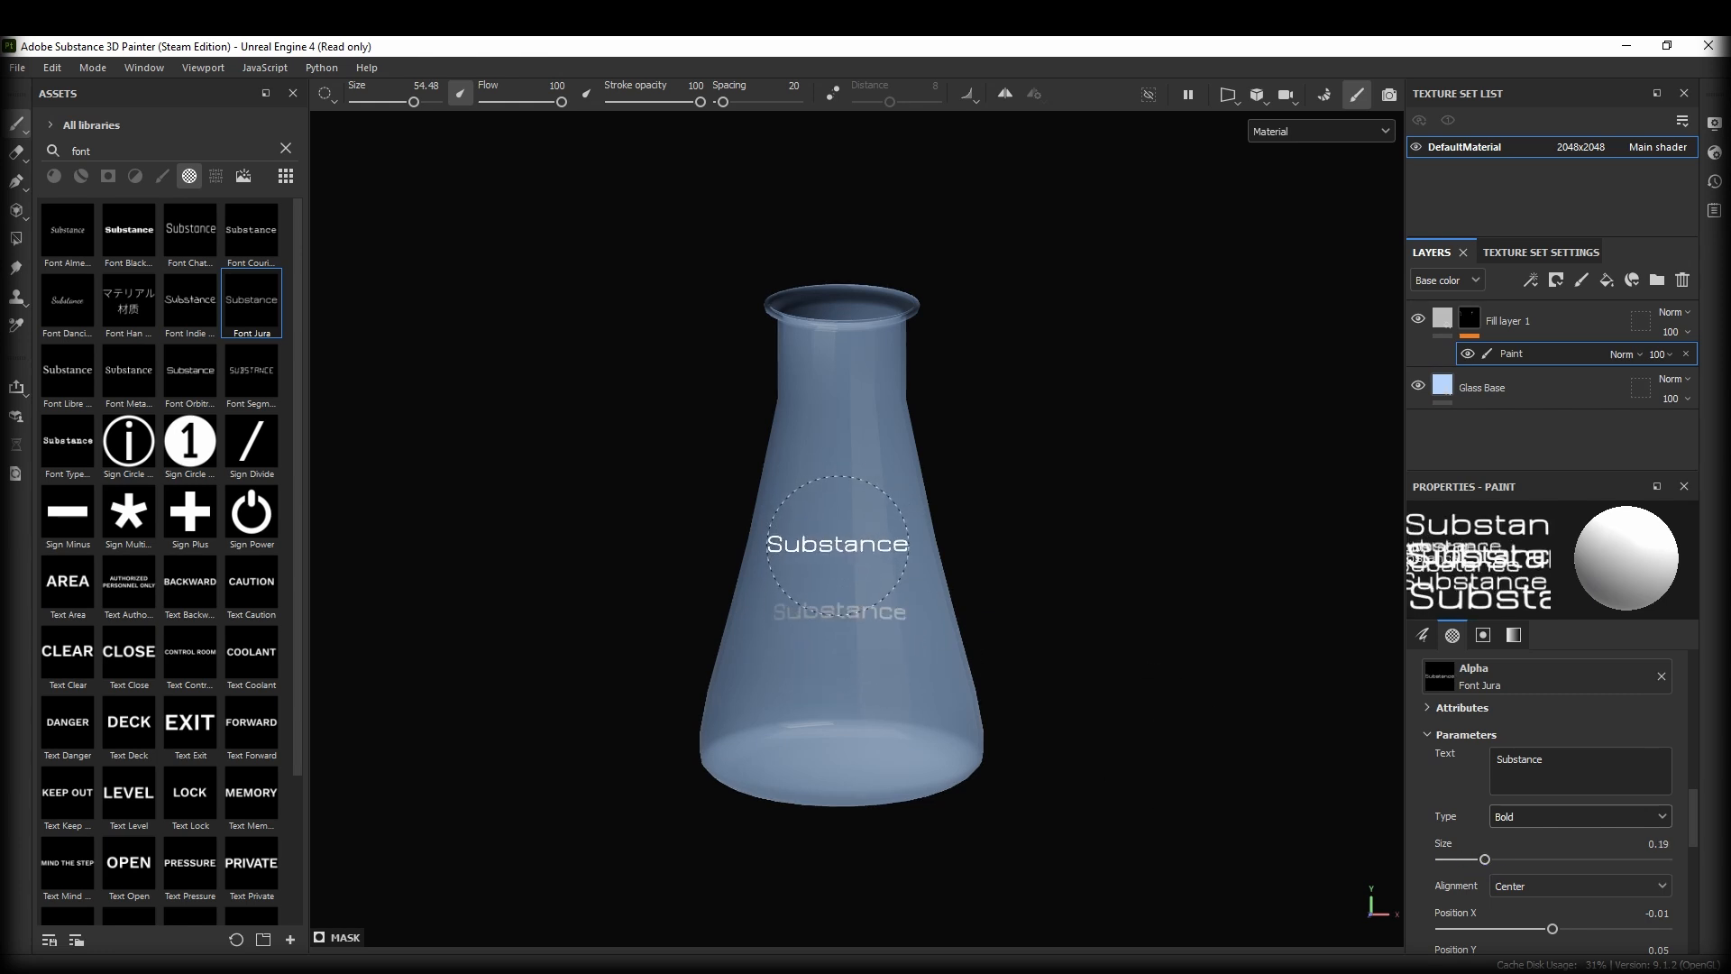
left_click(837, 543)
left_click(840, 489)
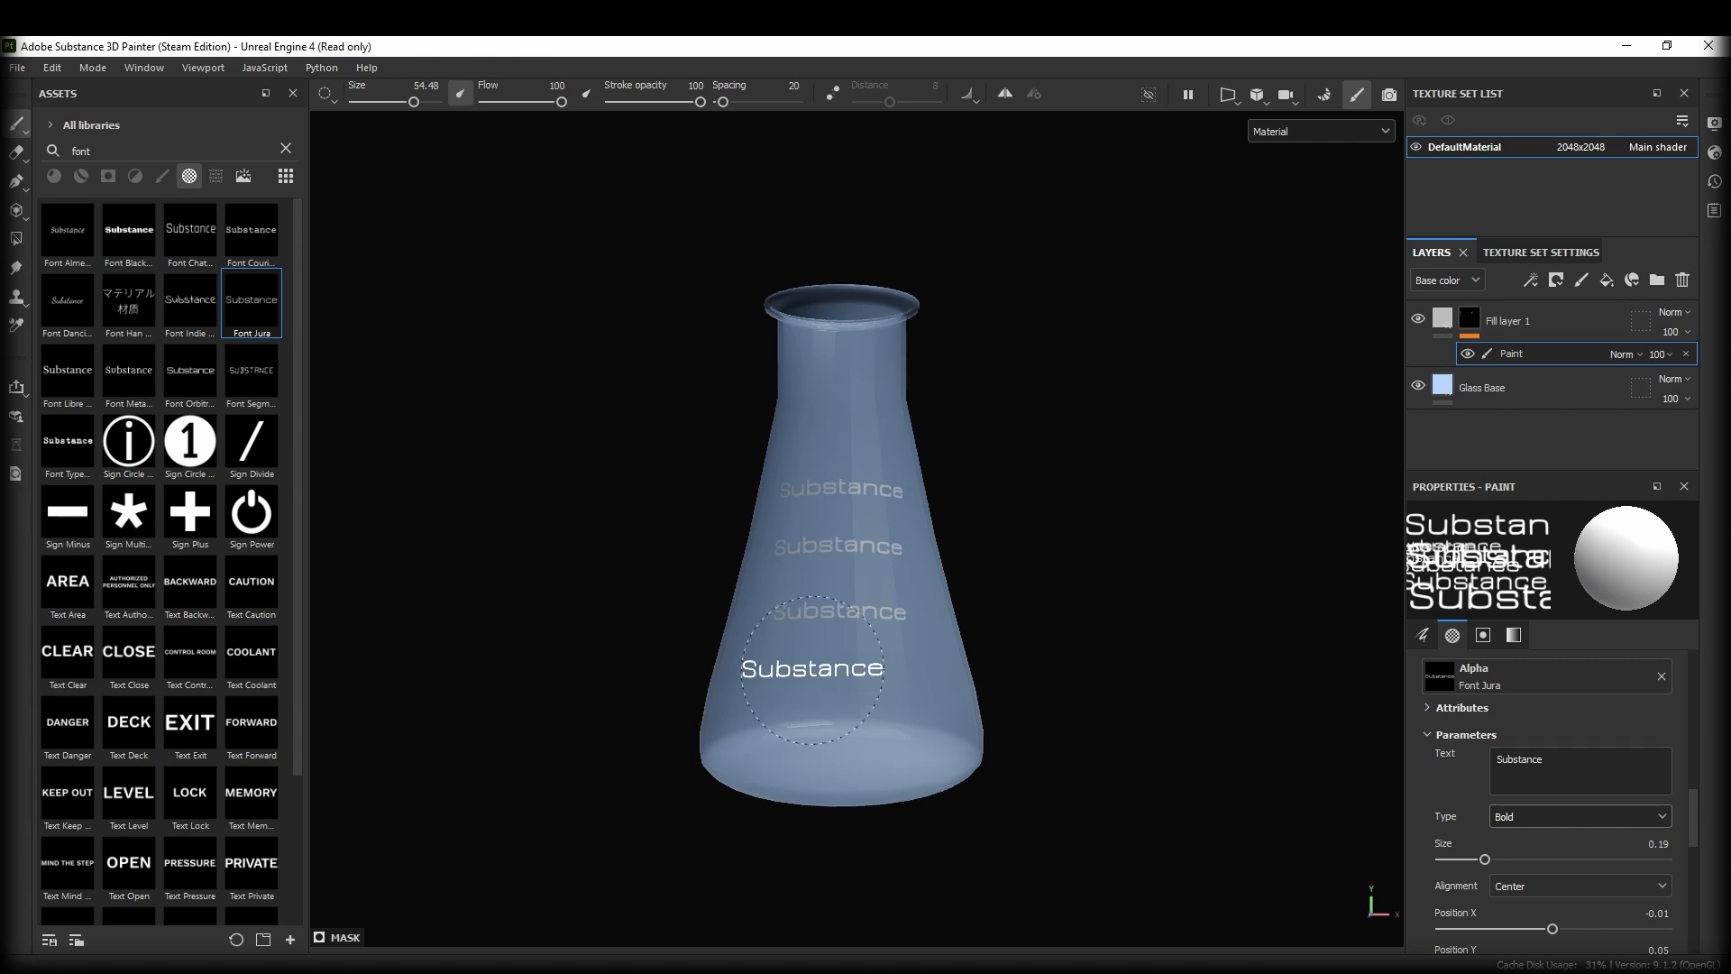
left_click_drag(845, 613, 885, 626, "alt")
Change the alpha text to "Custom" and stamp it once below the lowest "Substance" marking.
double_click(1583, 756)
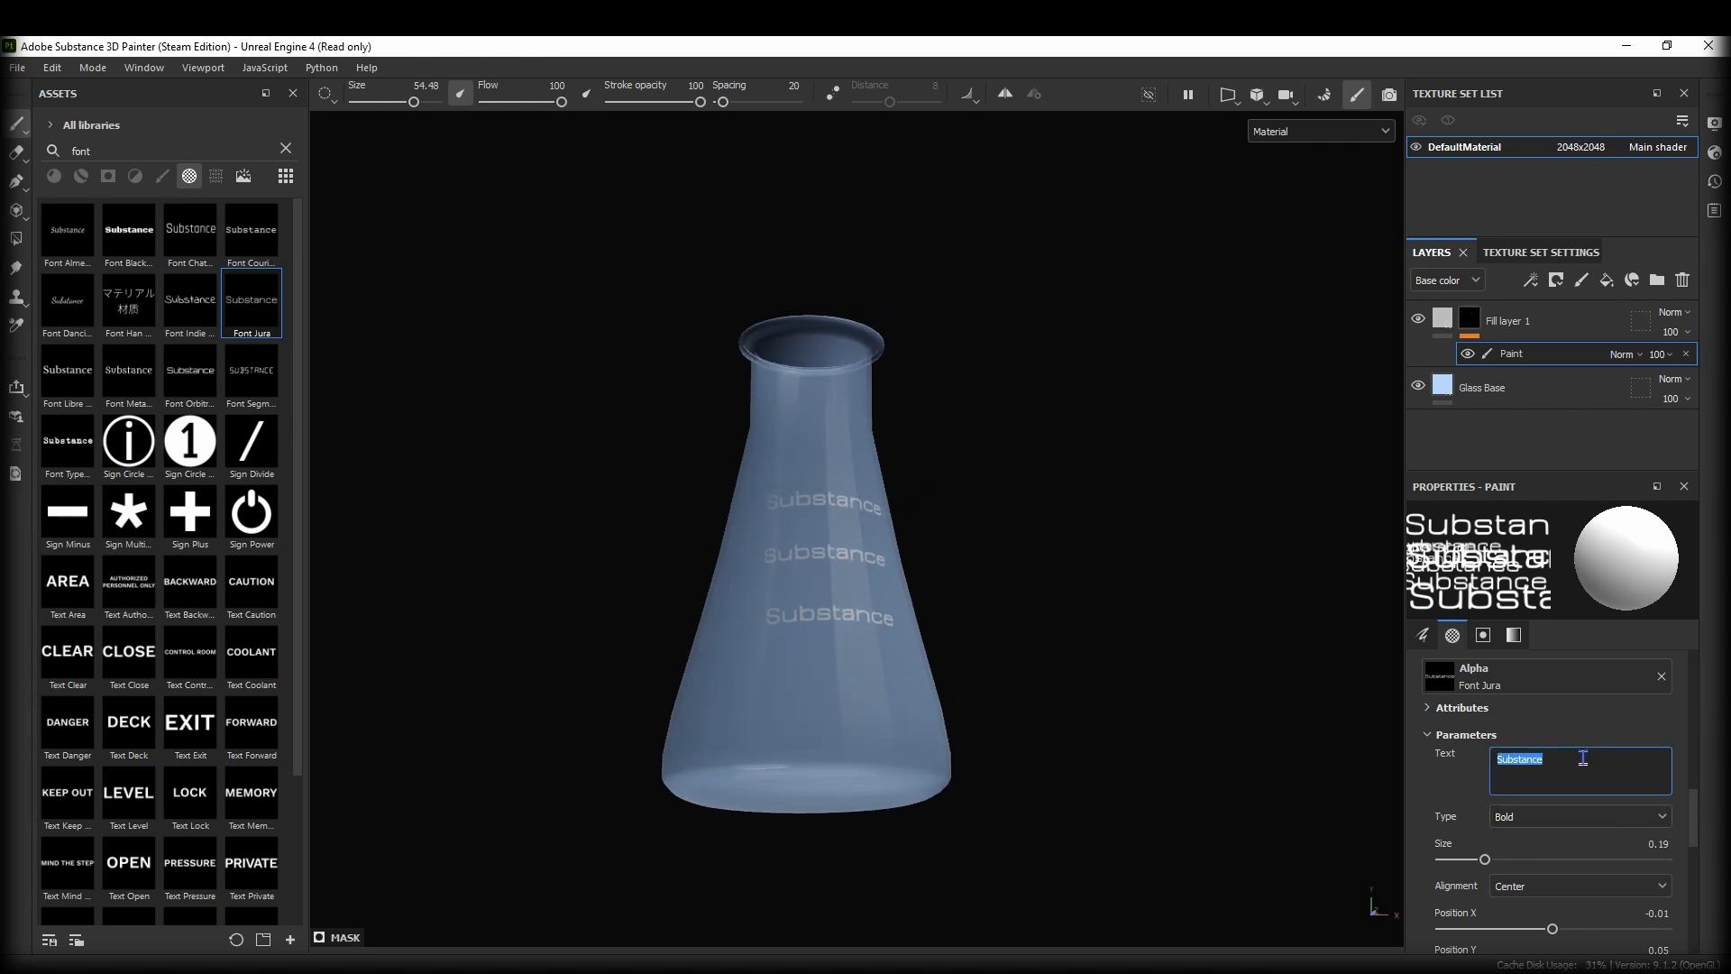
type("Custom")
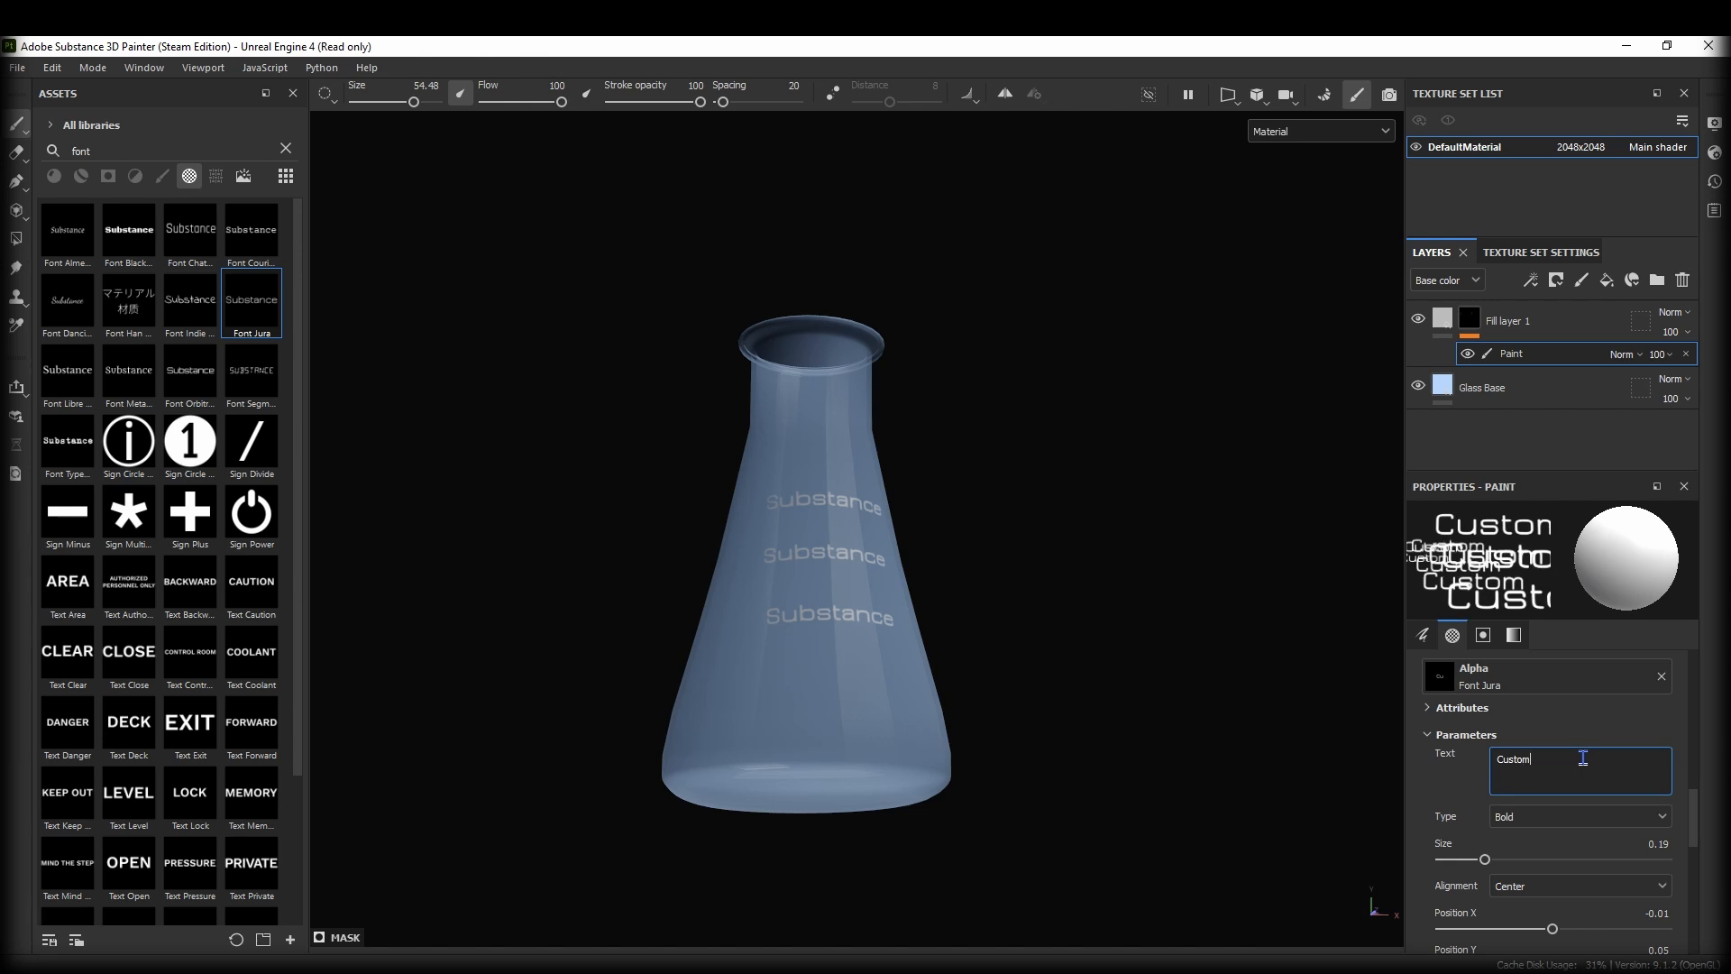
left_click(836, 682)
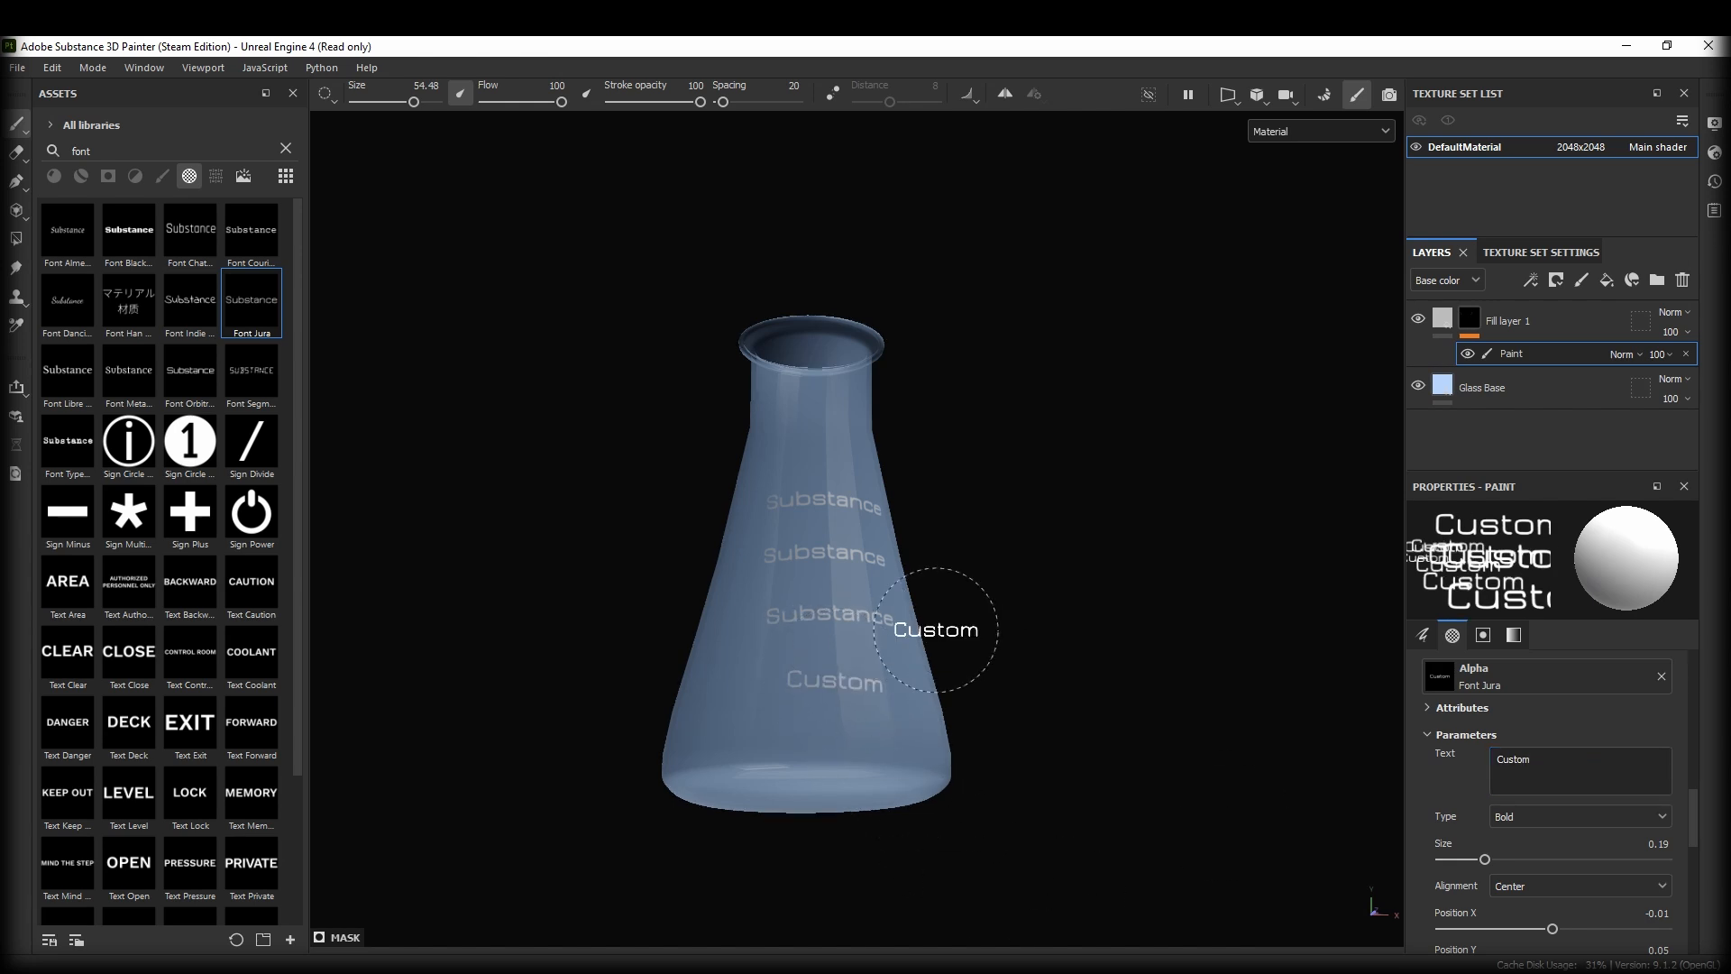
mouse_move(935, 630)
left_mouse_down("alt")
mouse_move(769, 711)
mouse_move(846, 692)
left_mouse_up("alt")
mouse_move(876, 636)
left_mouse_down("alt")
mouse_move(819, 622)
mouse_move(857, 436)
mouse_move(1144, 644)
mouse_move(815, 649)
left_mouse_up("alt")
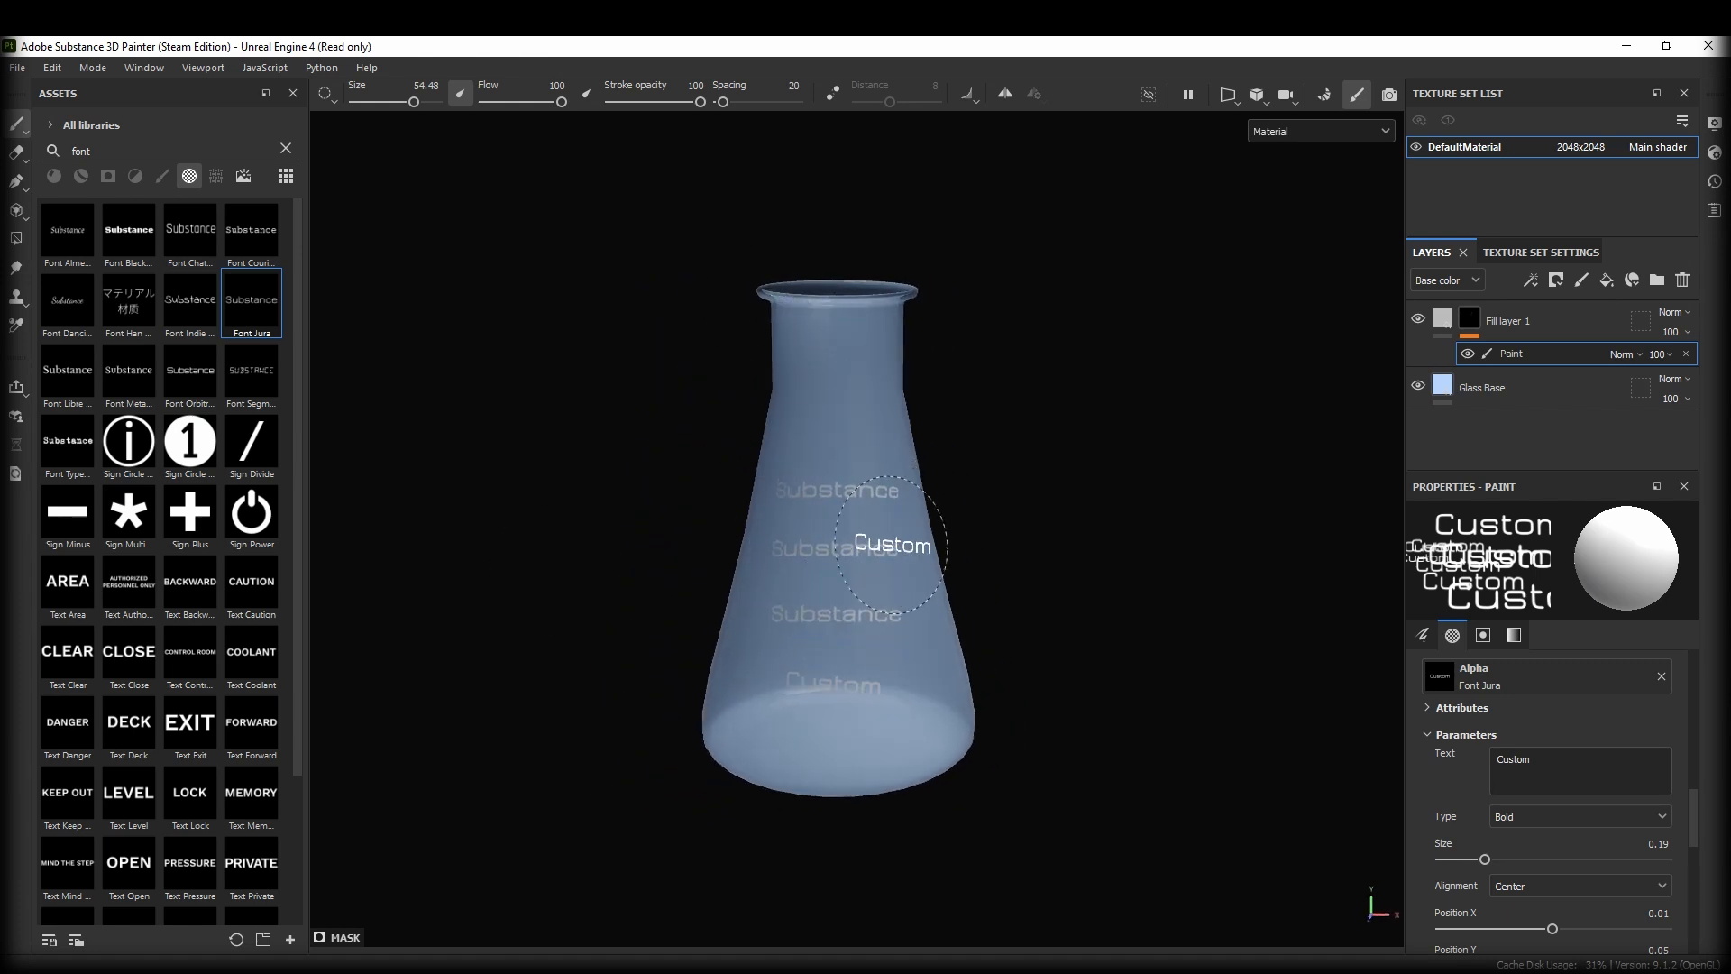
mouse_move(869, 541)
left_mouse_down("alt")
mouse_move(811, 529)
mouse_move(908, 734)
mouse_move(868, 498)
mouse_move(873, 543)
left_mouse_up("alt")
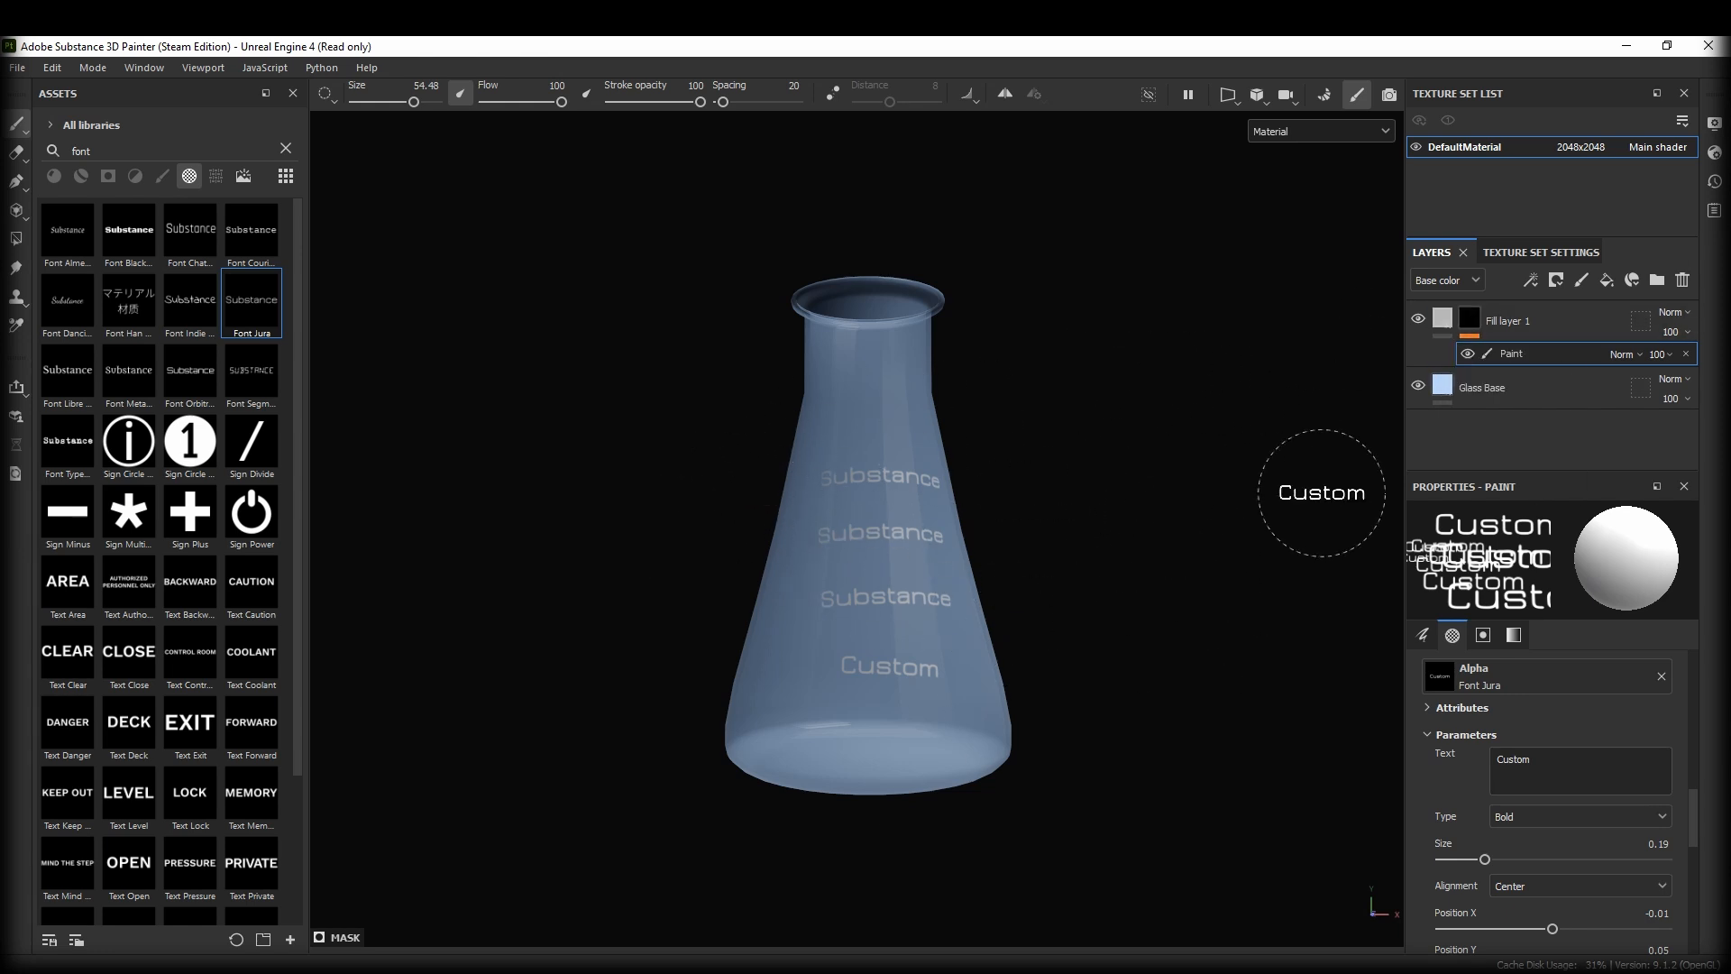
Set the Glass Base fill's opacity to 0.25.
left_click(1441, 402)
scroll(1504, 901, "down", 3)
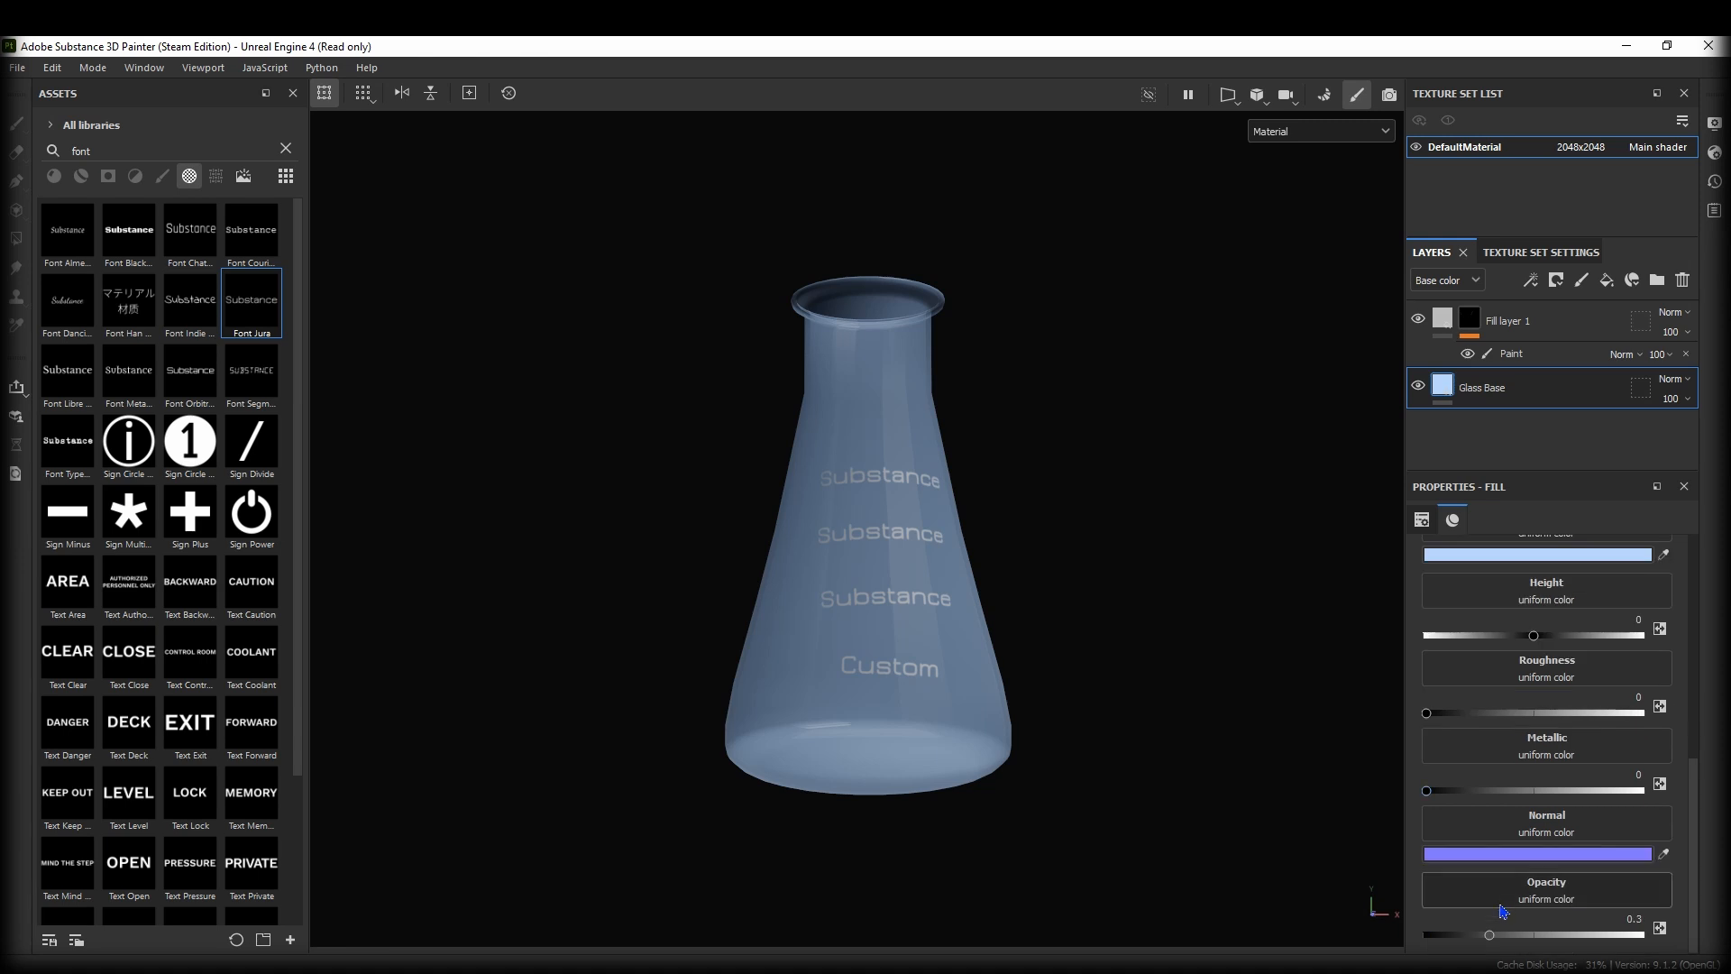
left_click_drag(1483, 942, 1433, 933)
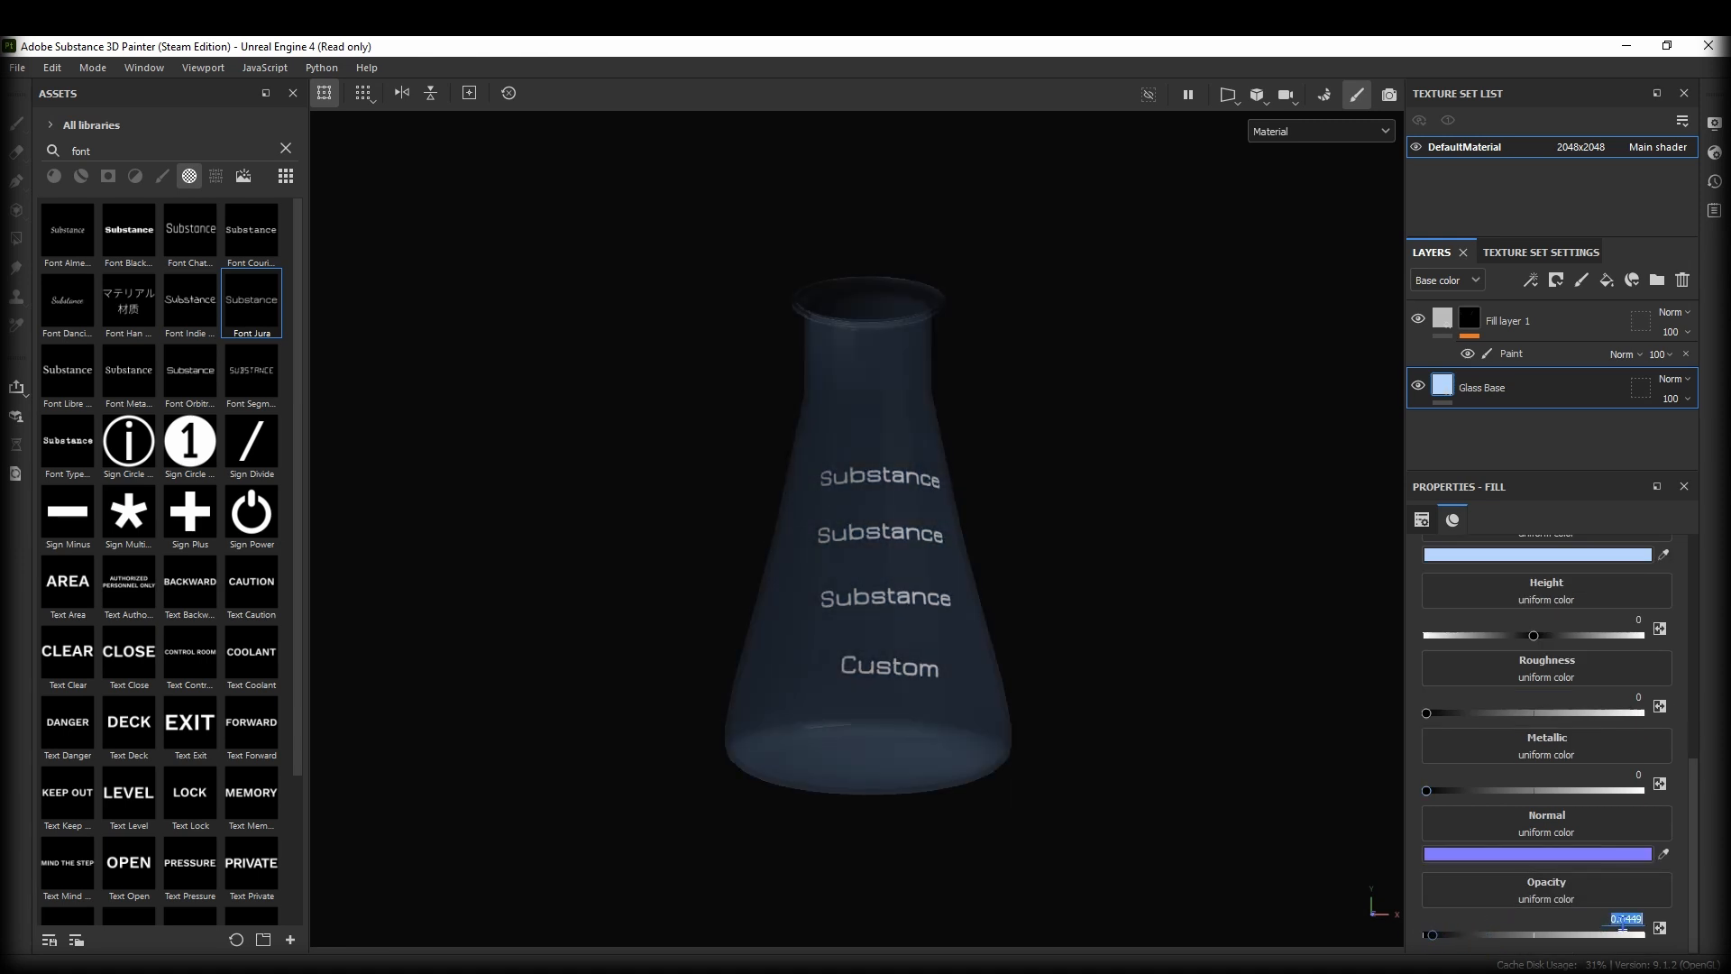
type("0.25")
key("Return")
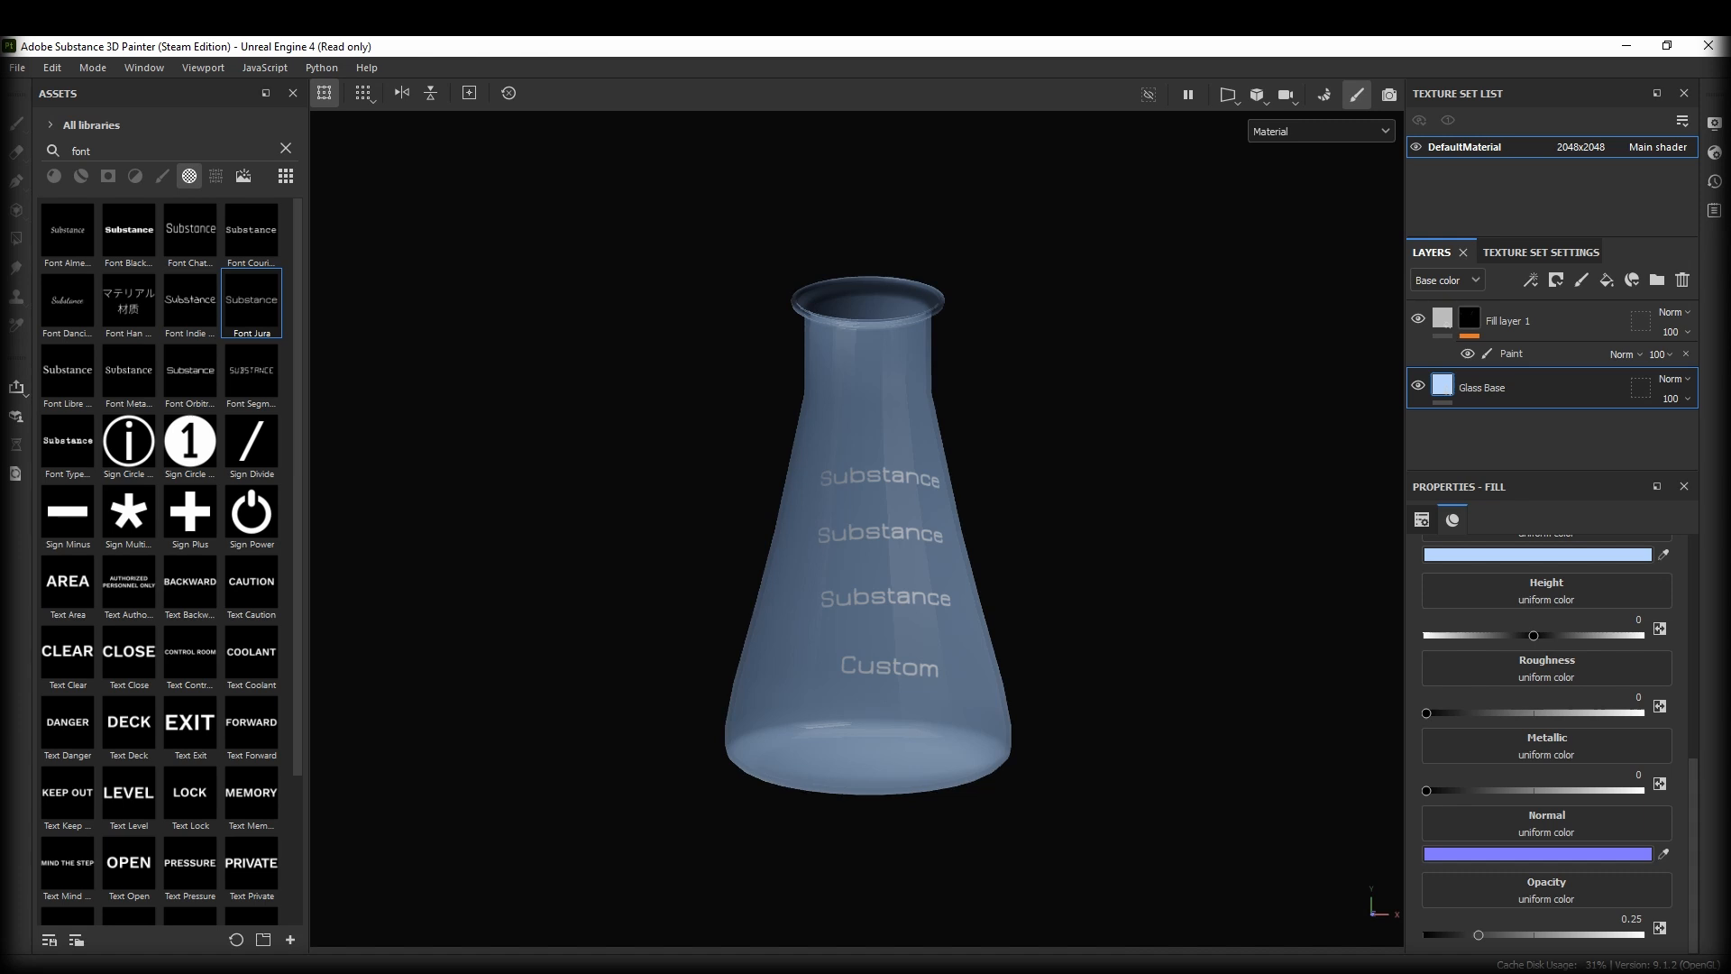
Set the text marking fill layer's roughness to 1 and its base color to white, hex FFFFFF.
scroll(1504, 781, "up", 5)
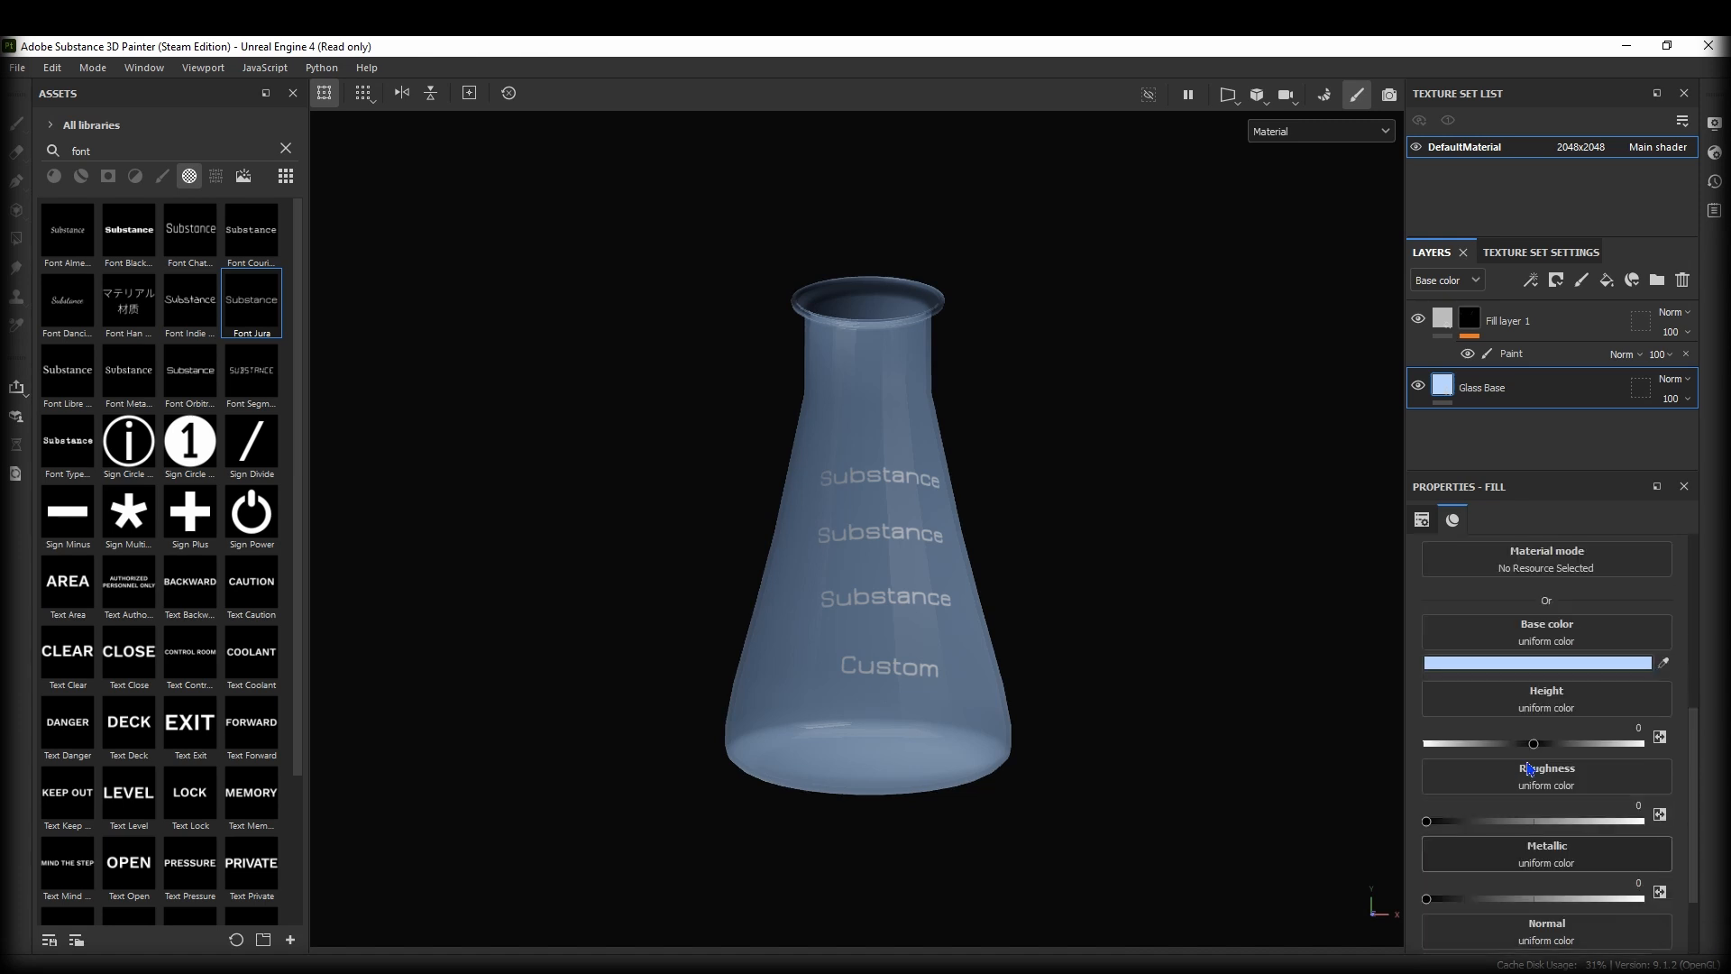
left_click(1440, 332)
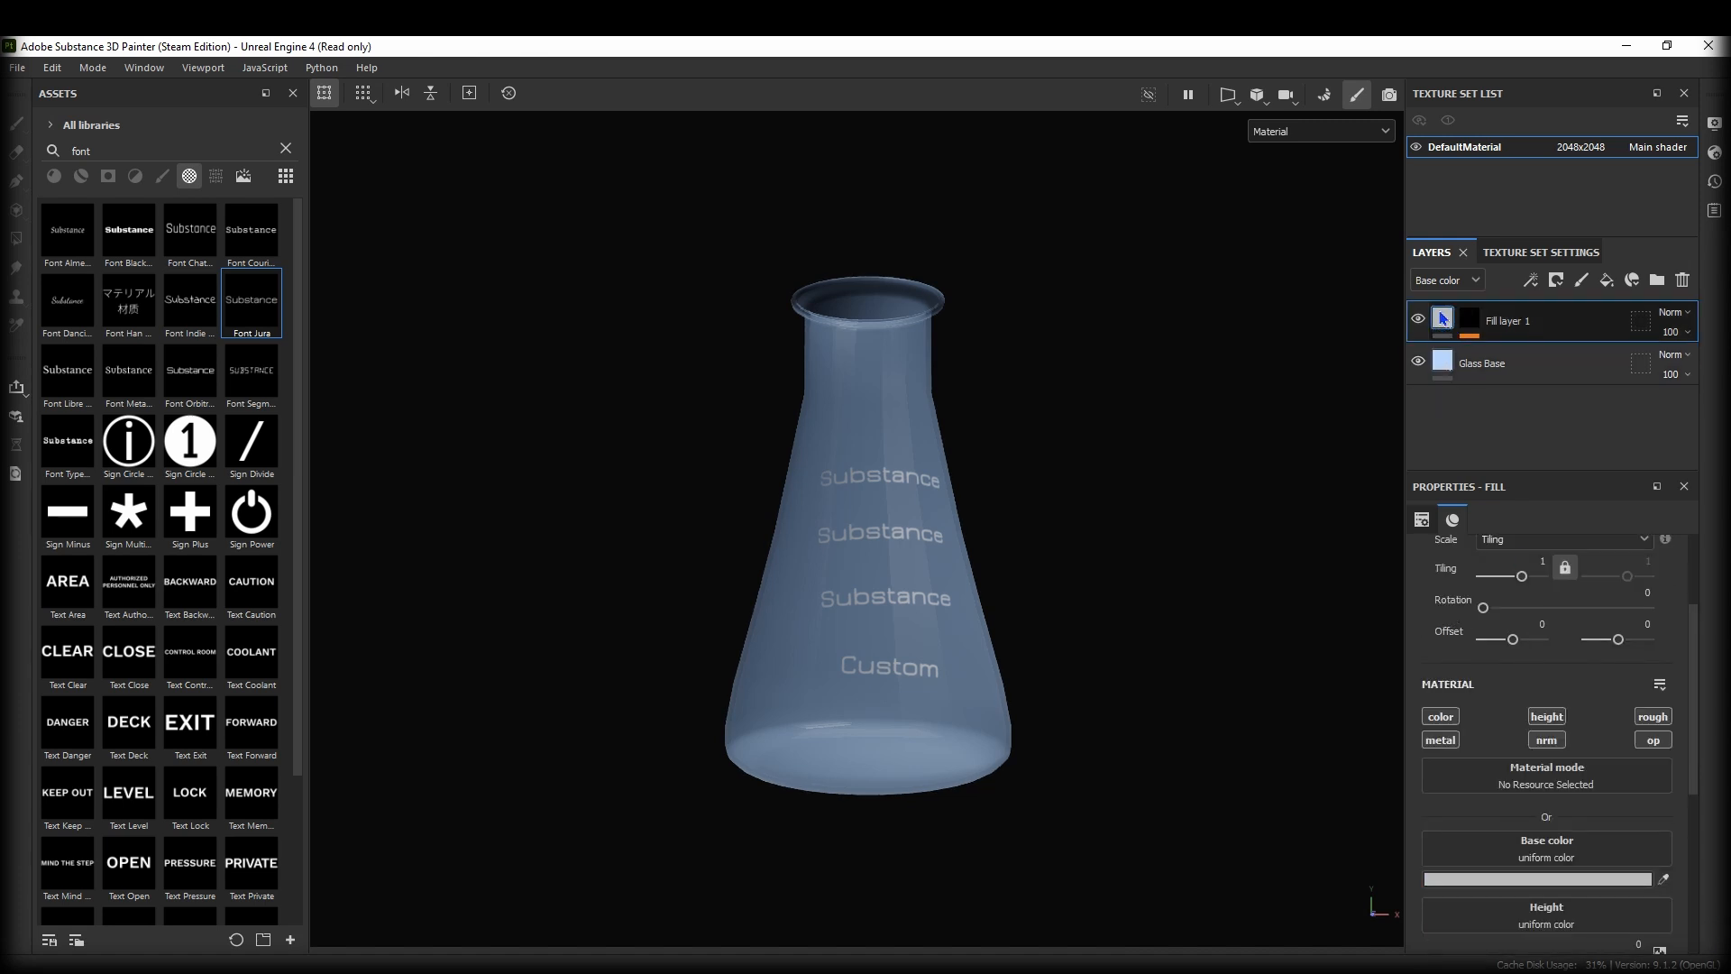
scroll(1571, 651, "down", 5)
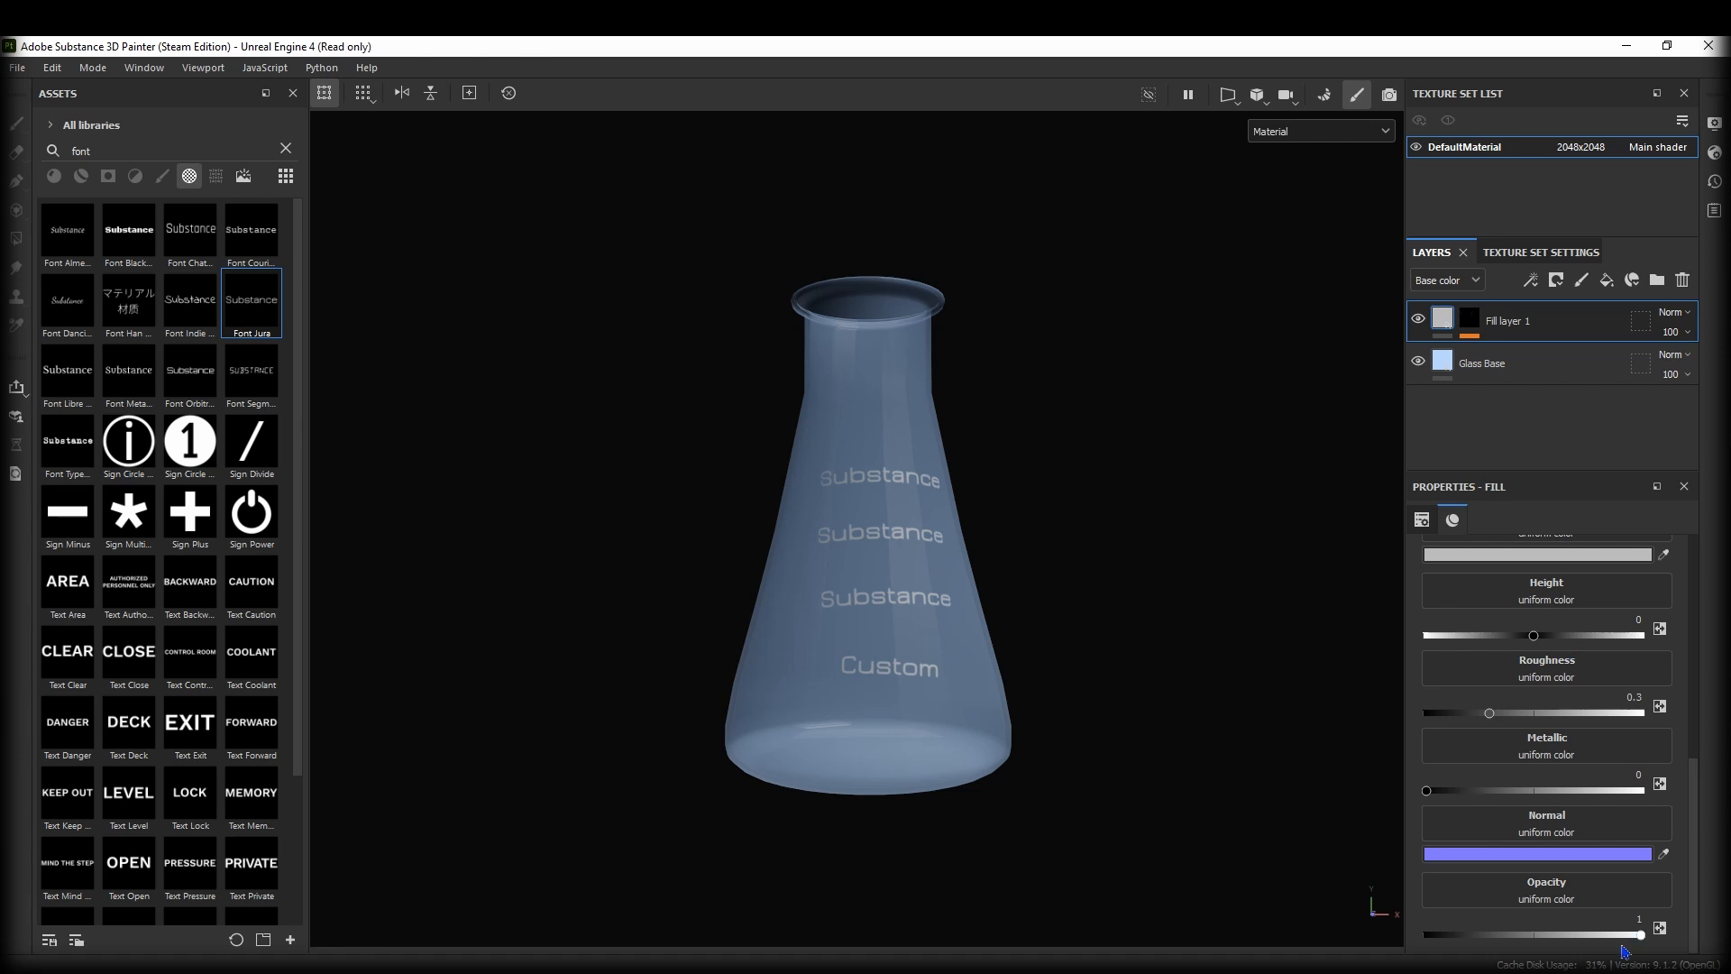
scroll(1522, 646, "up", 1)
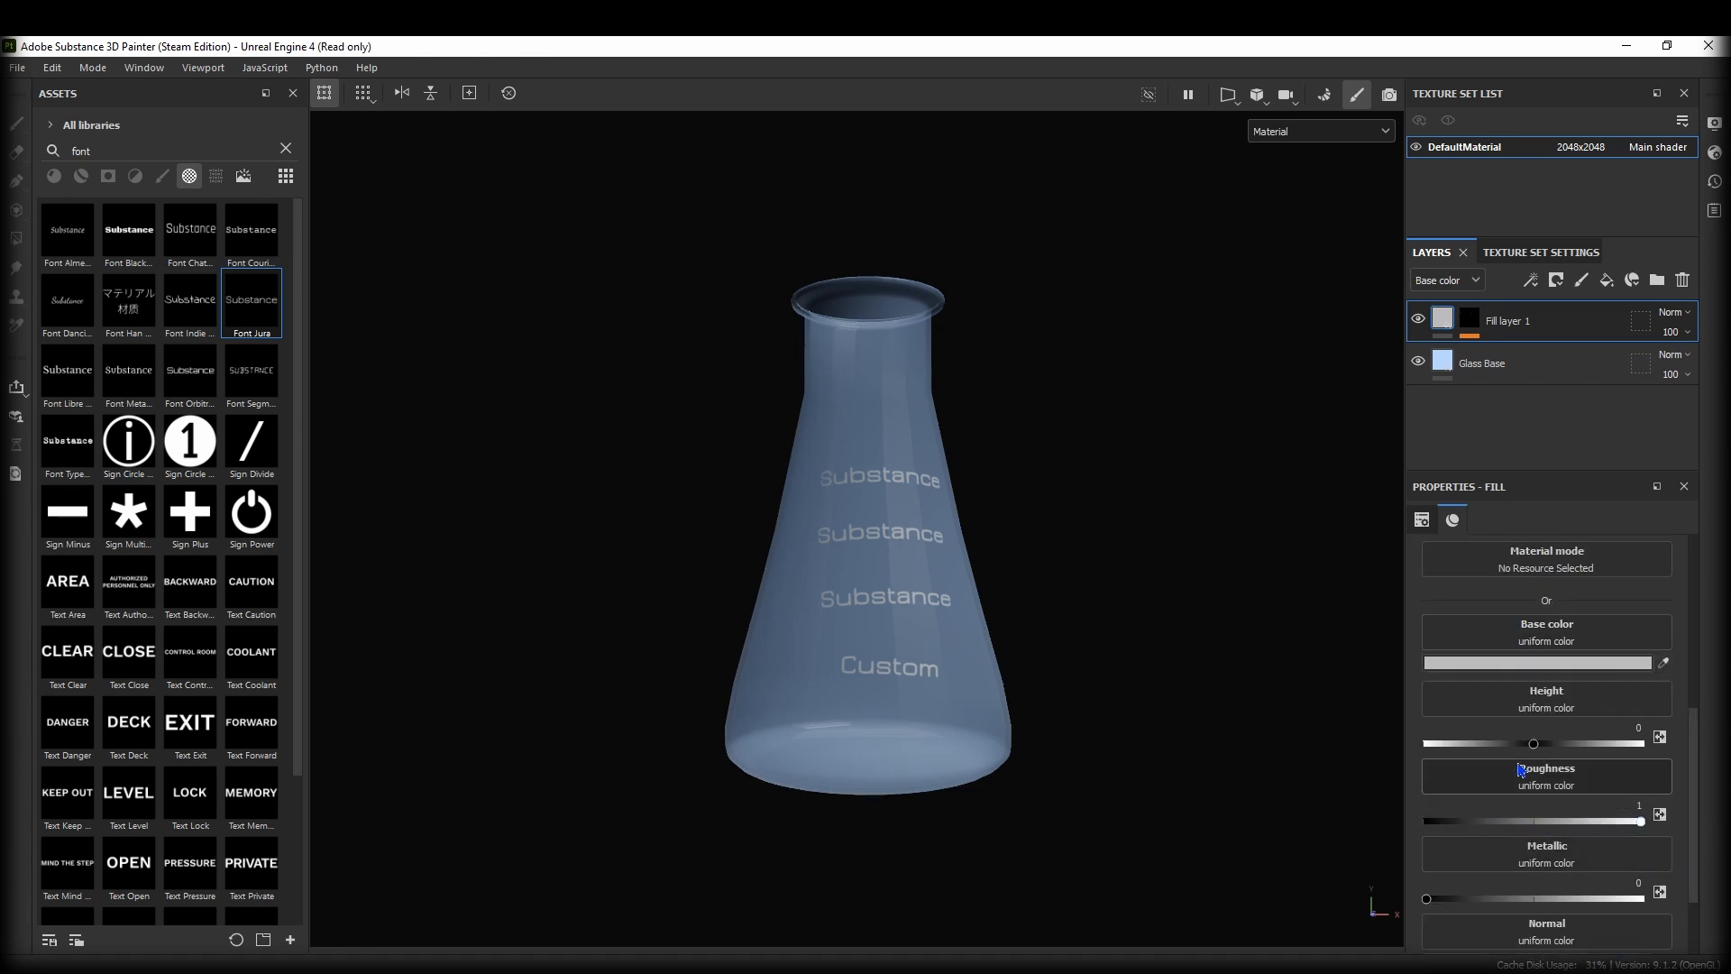
left_click(1540, 663)
left_click_drag(1285, 550, 1202, 382)
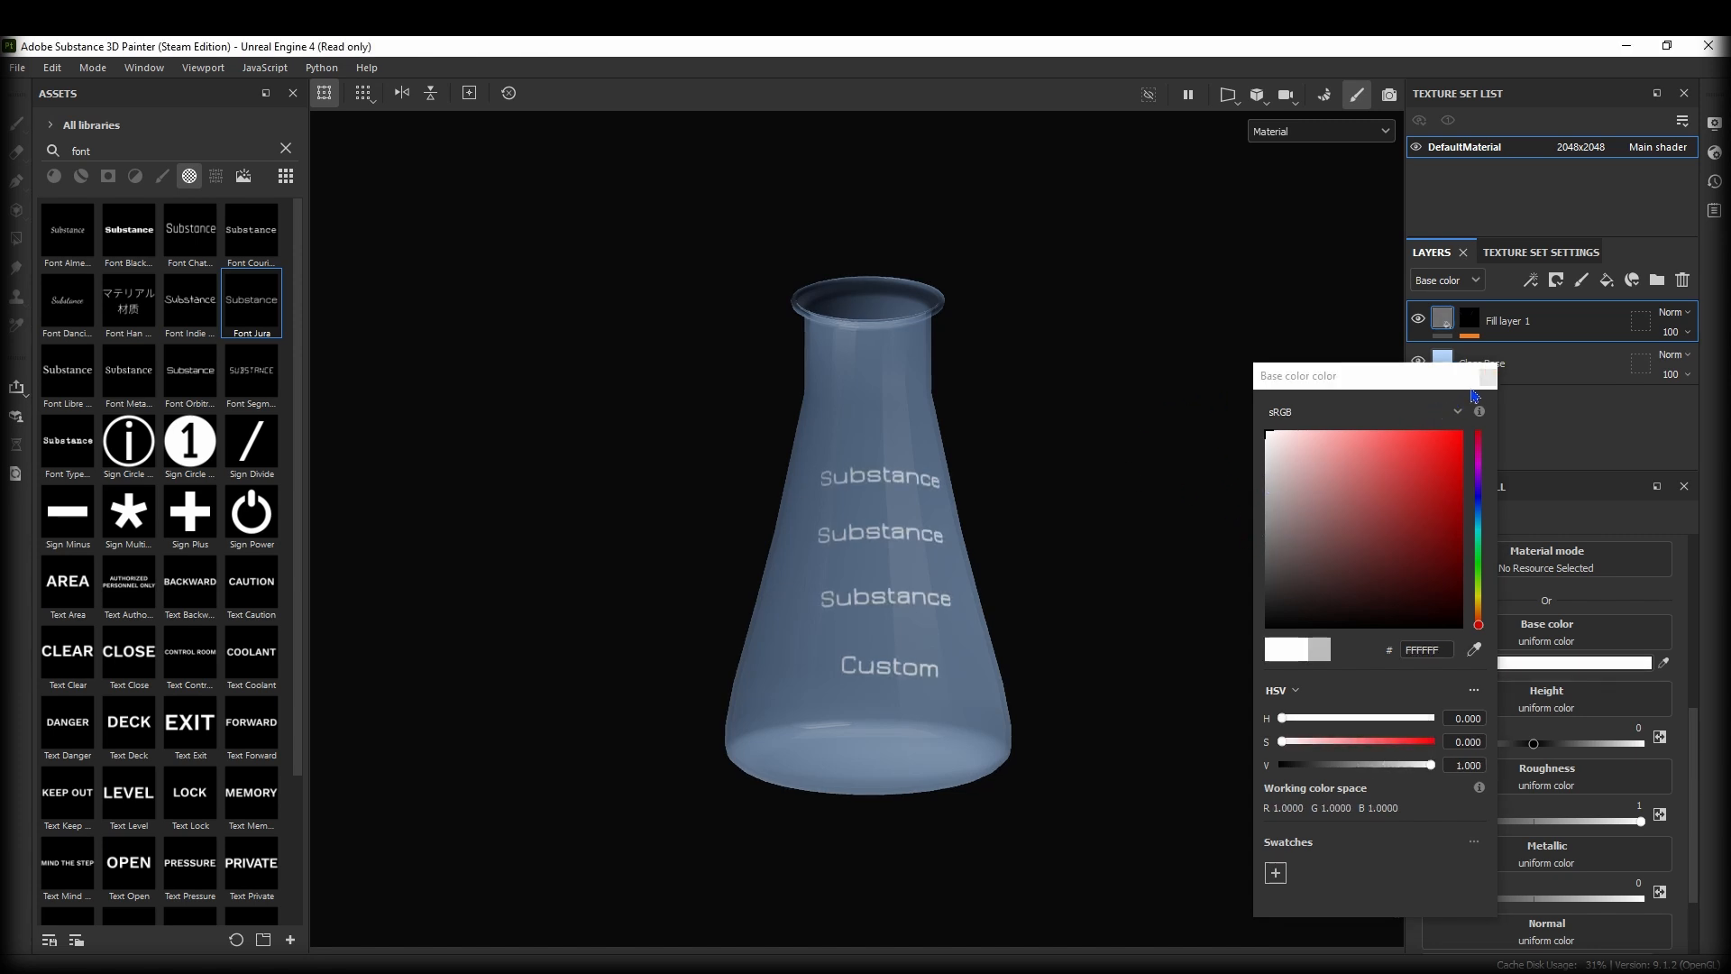
left_click_drag(978, 541, 599, 348, "alt")
Start a texture export and browse for its output directory in Documents, inside the Textures Substance Painter folder.
left_click(17, 67)
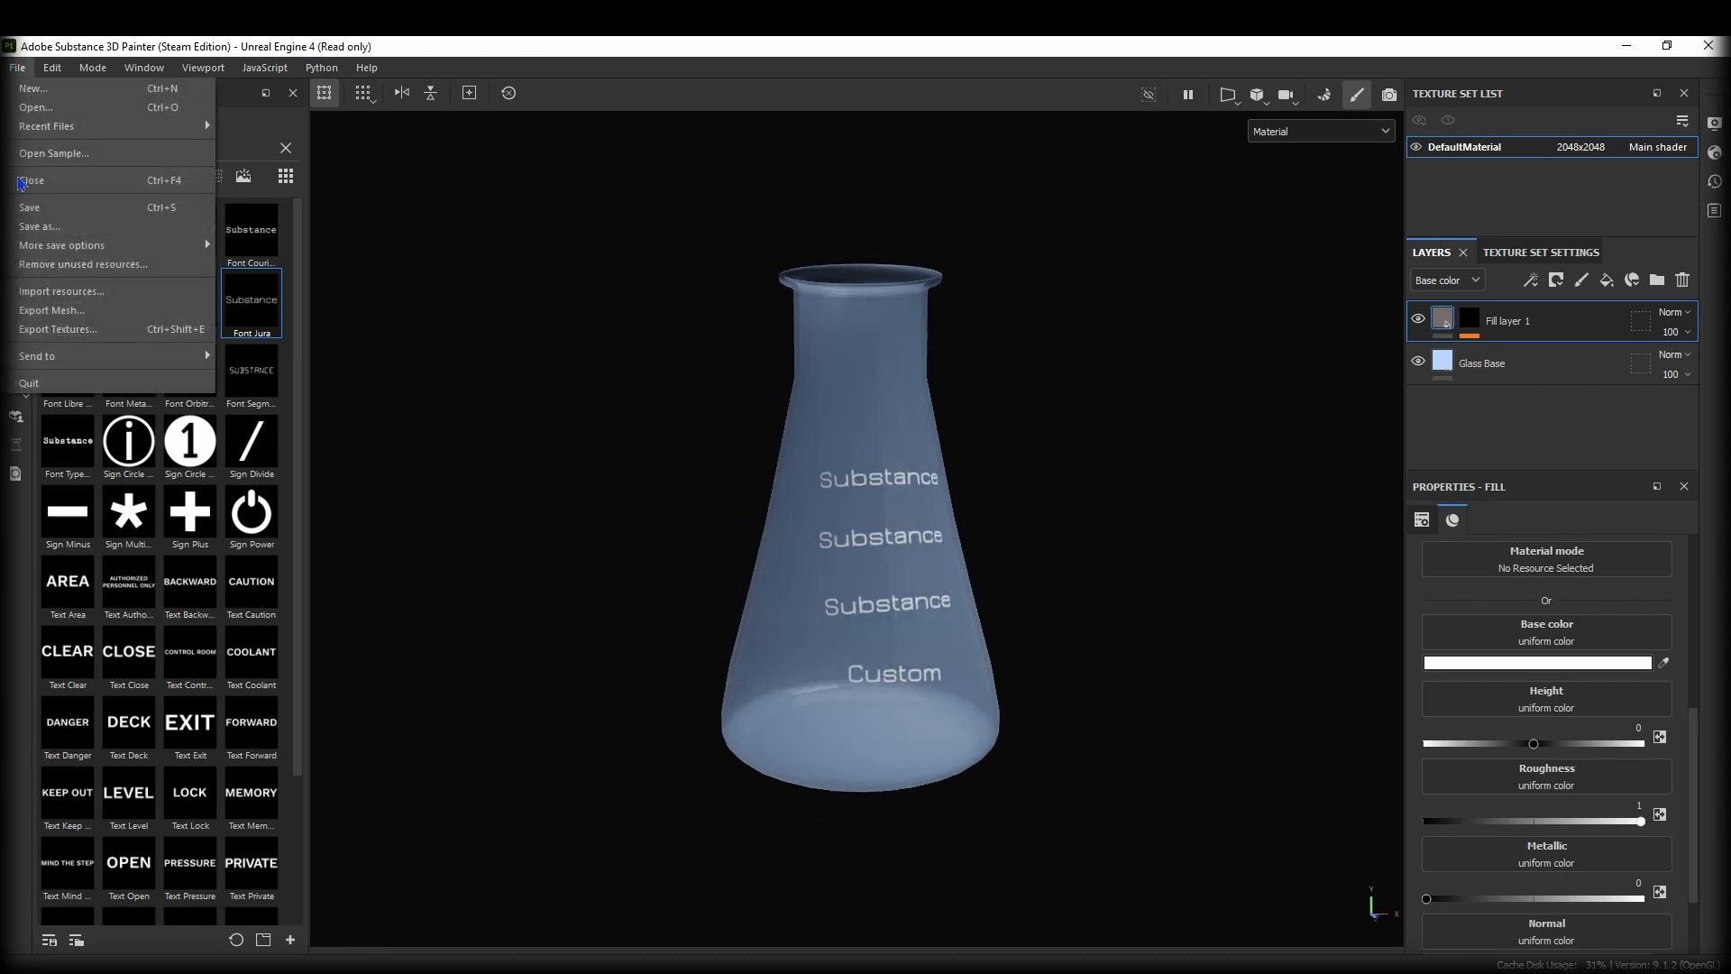
left_click(57, 330)
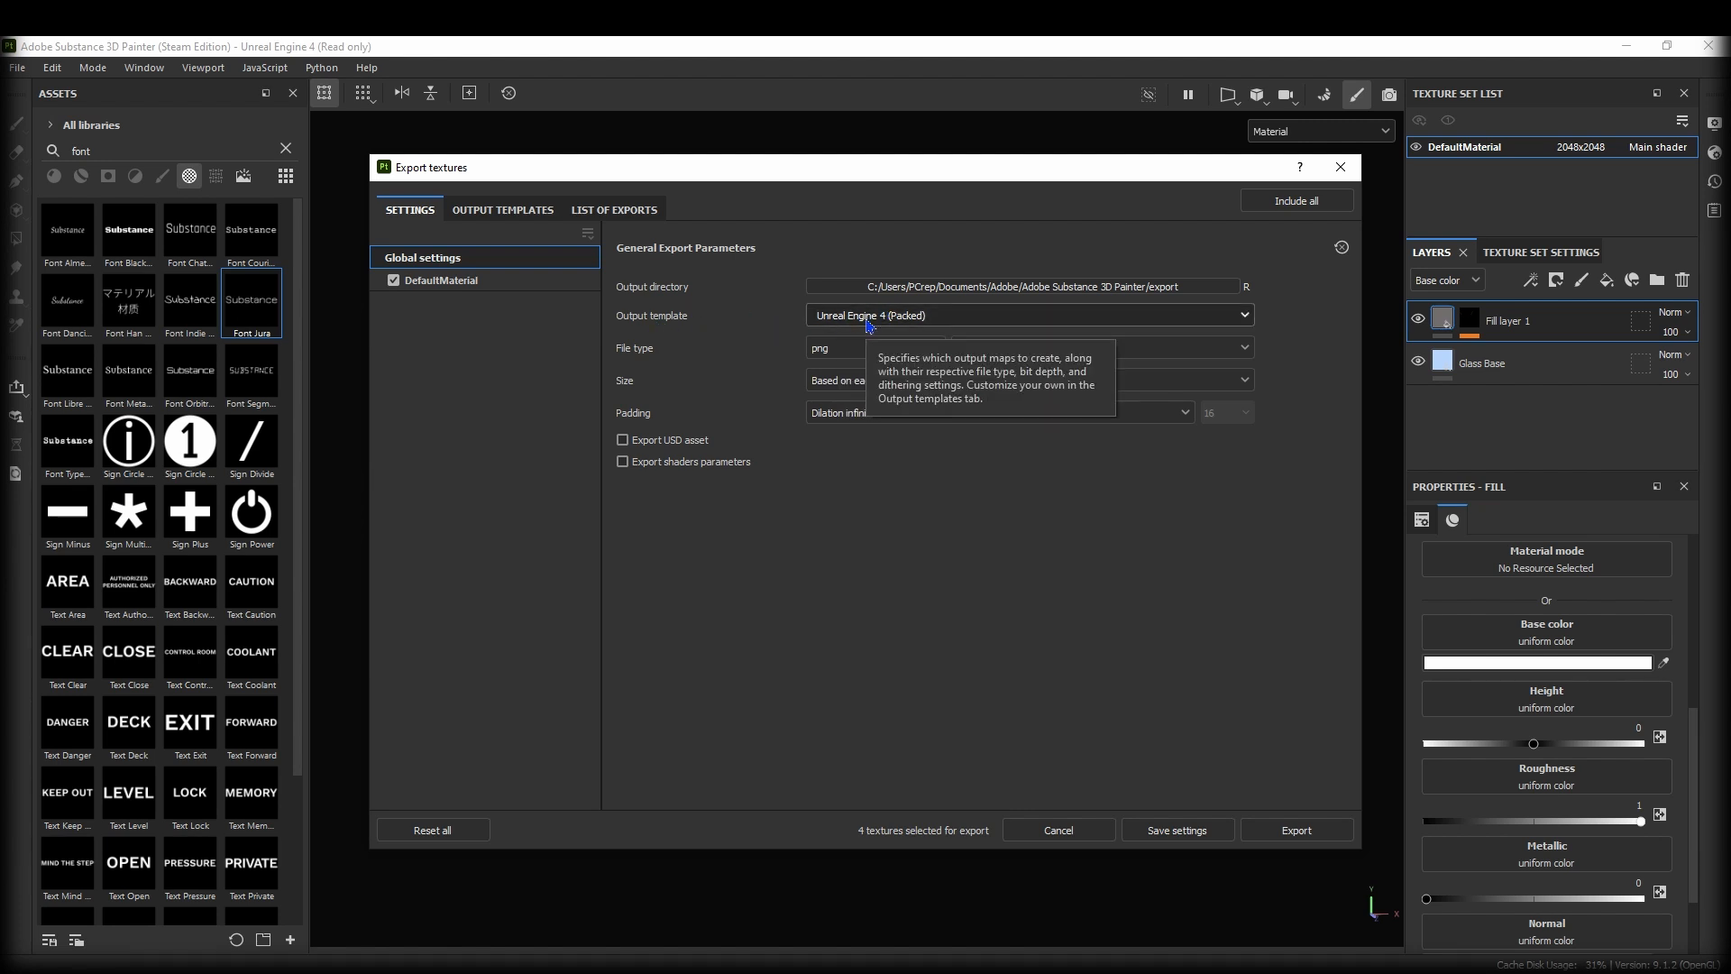
left_click(867, 287)
left_click(450, 359)
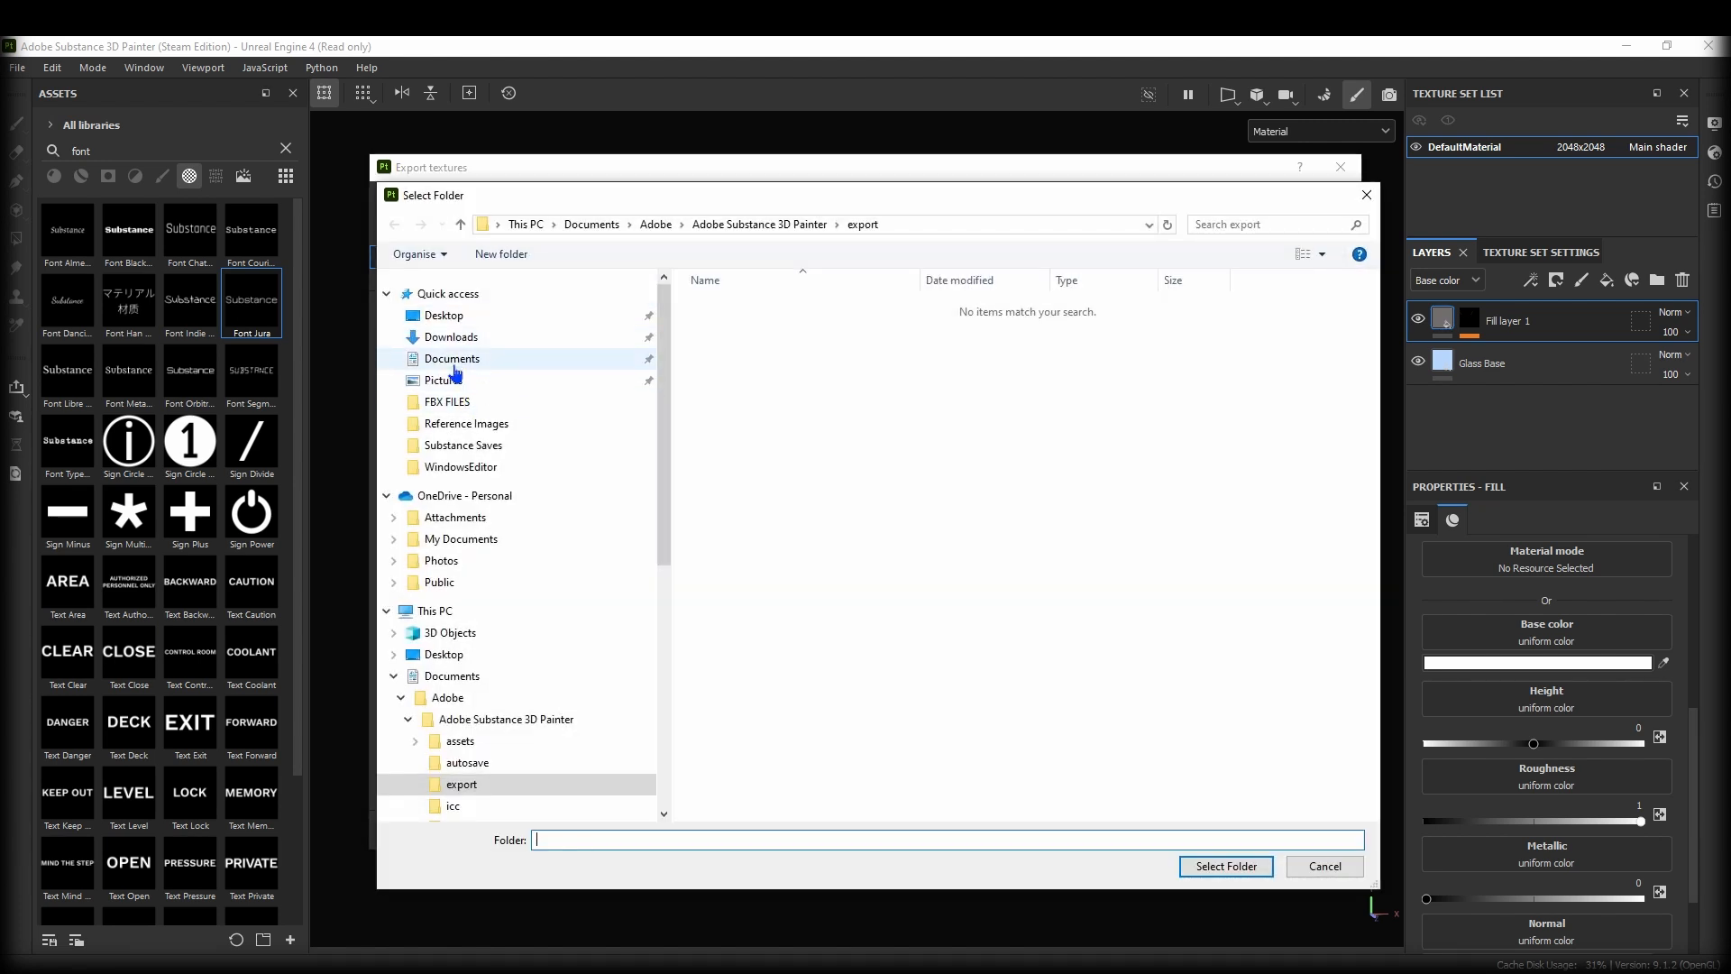
double_click(774, 479)
scroll(1025, 661, "down", 10)
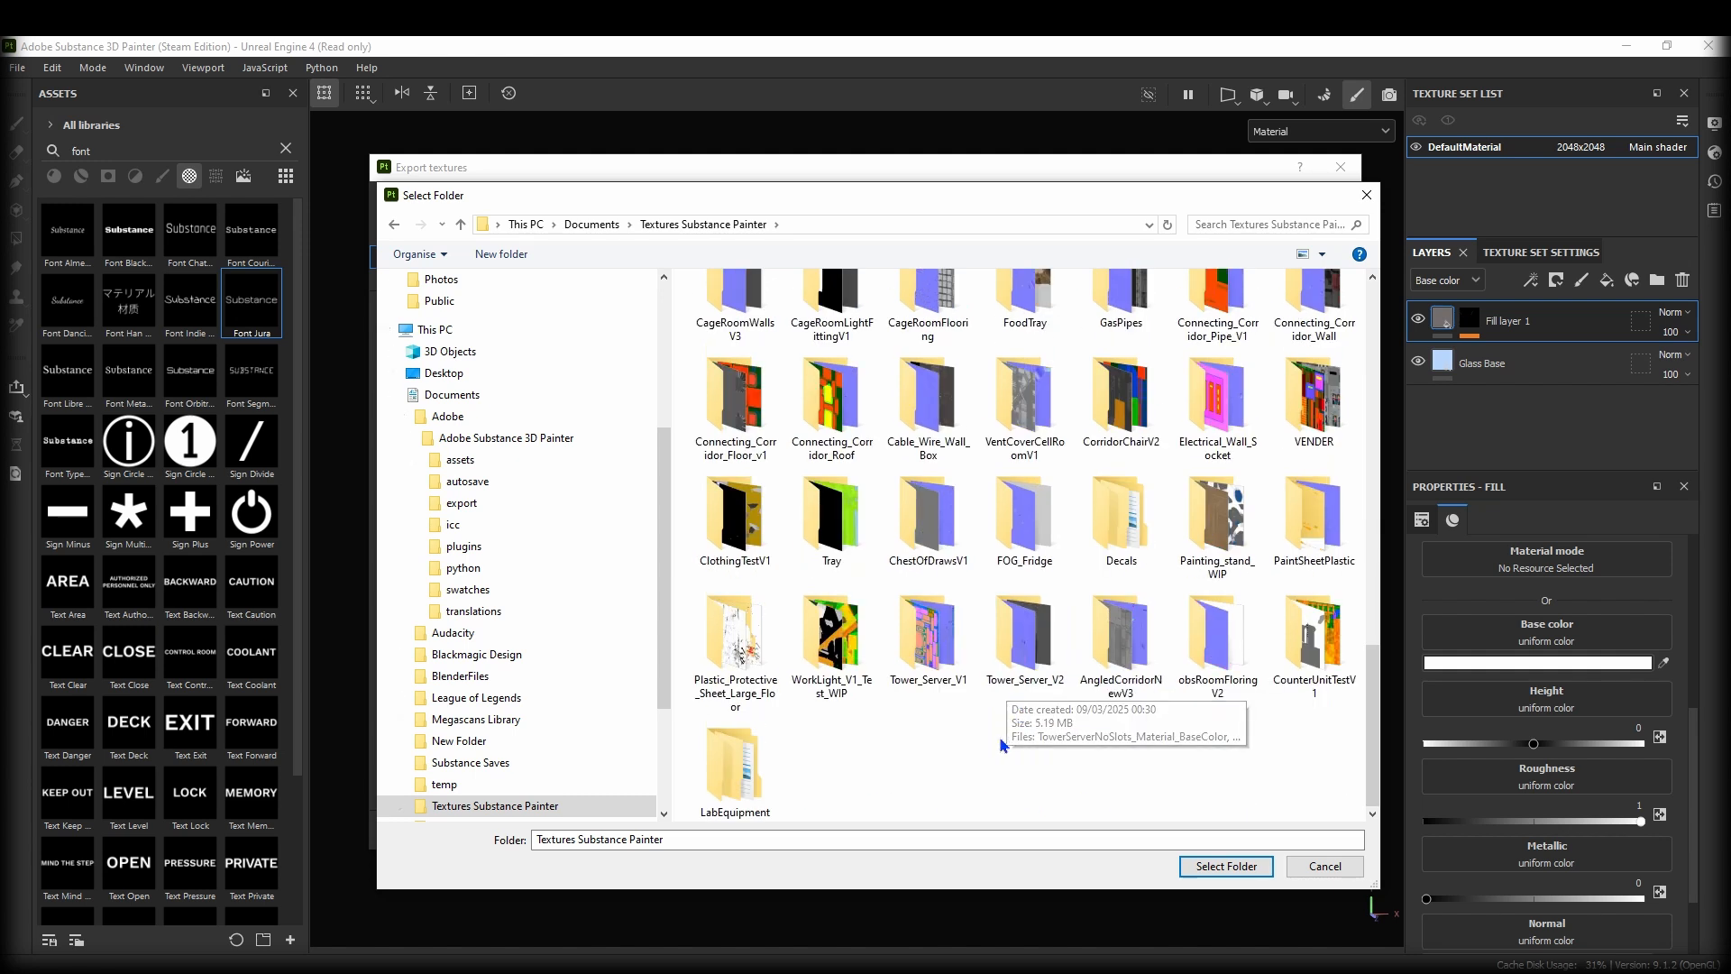
Create a folder named TutorialGlass and select it as the export's output directory.
right_click(813, 775)
mouse_move(897, 737)
left_click(1073, 736)
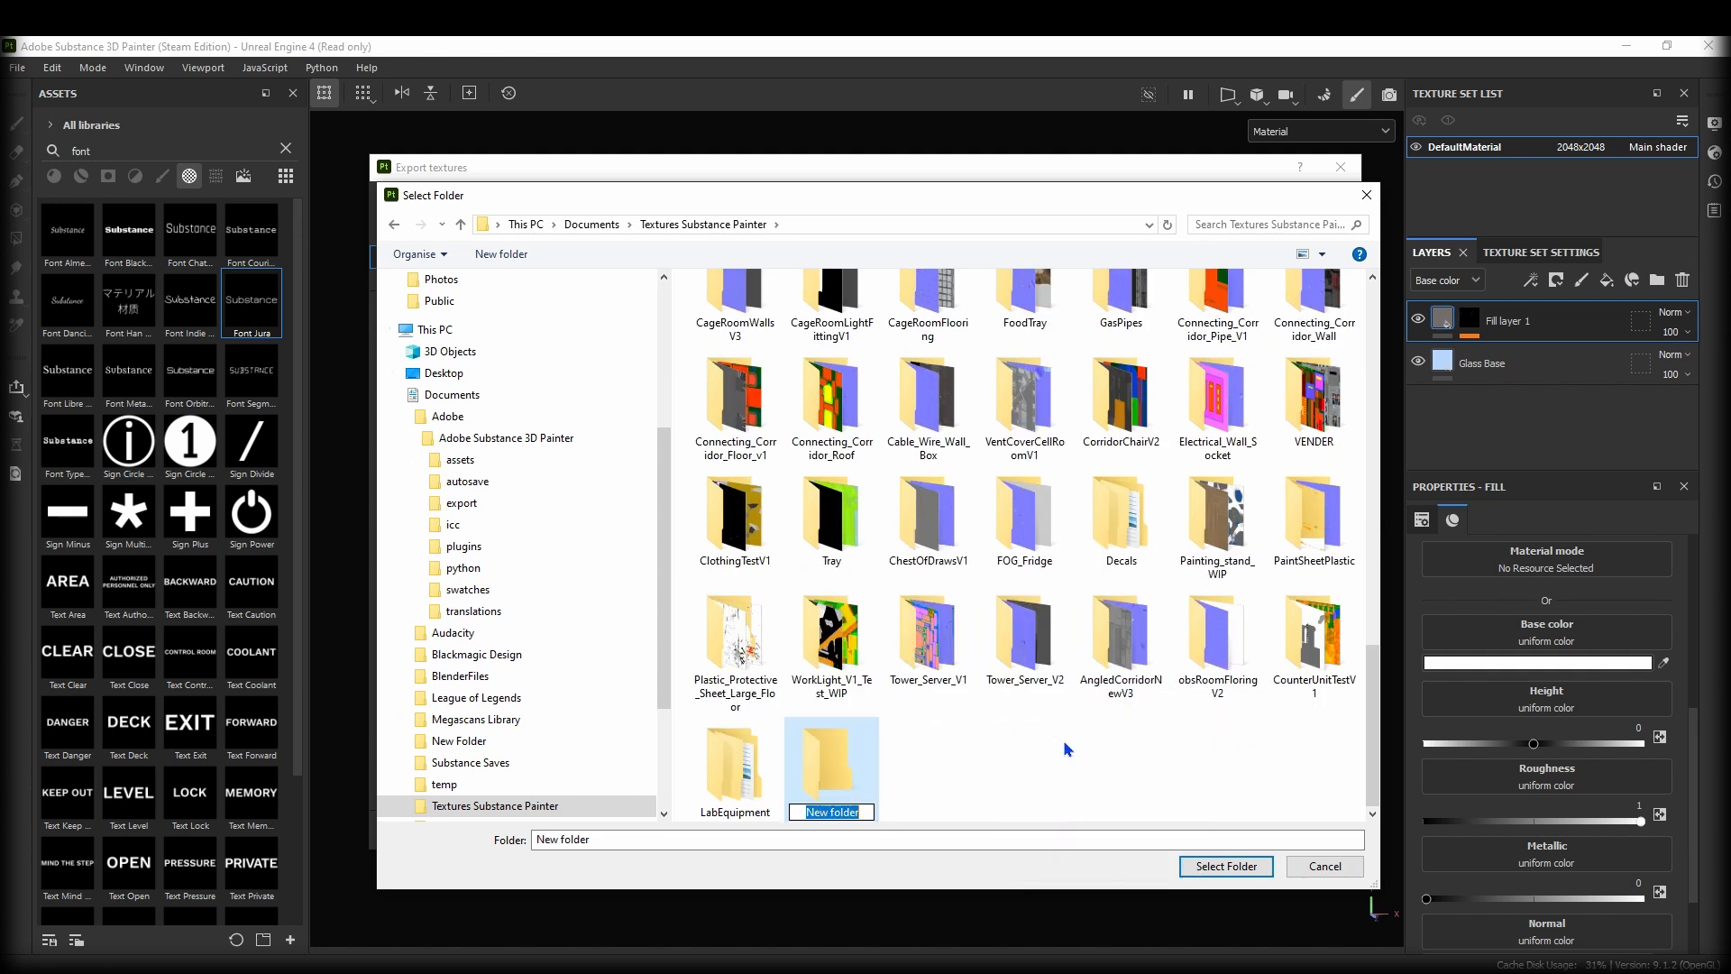
type("TutorialGlass")
key("Return")
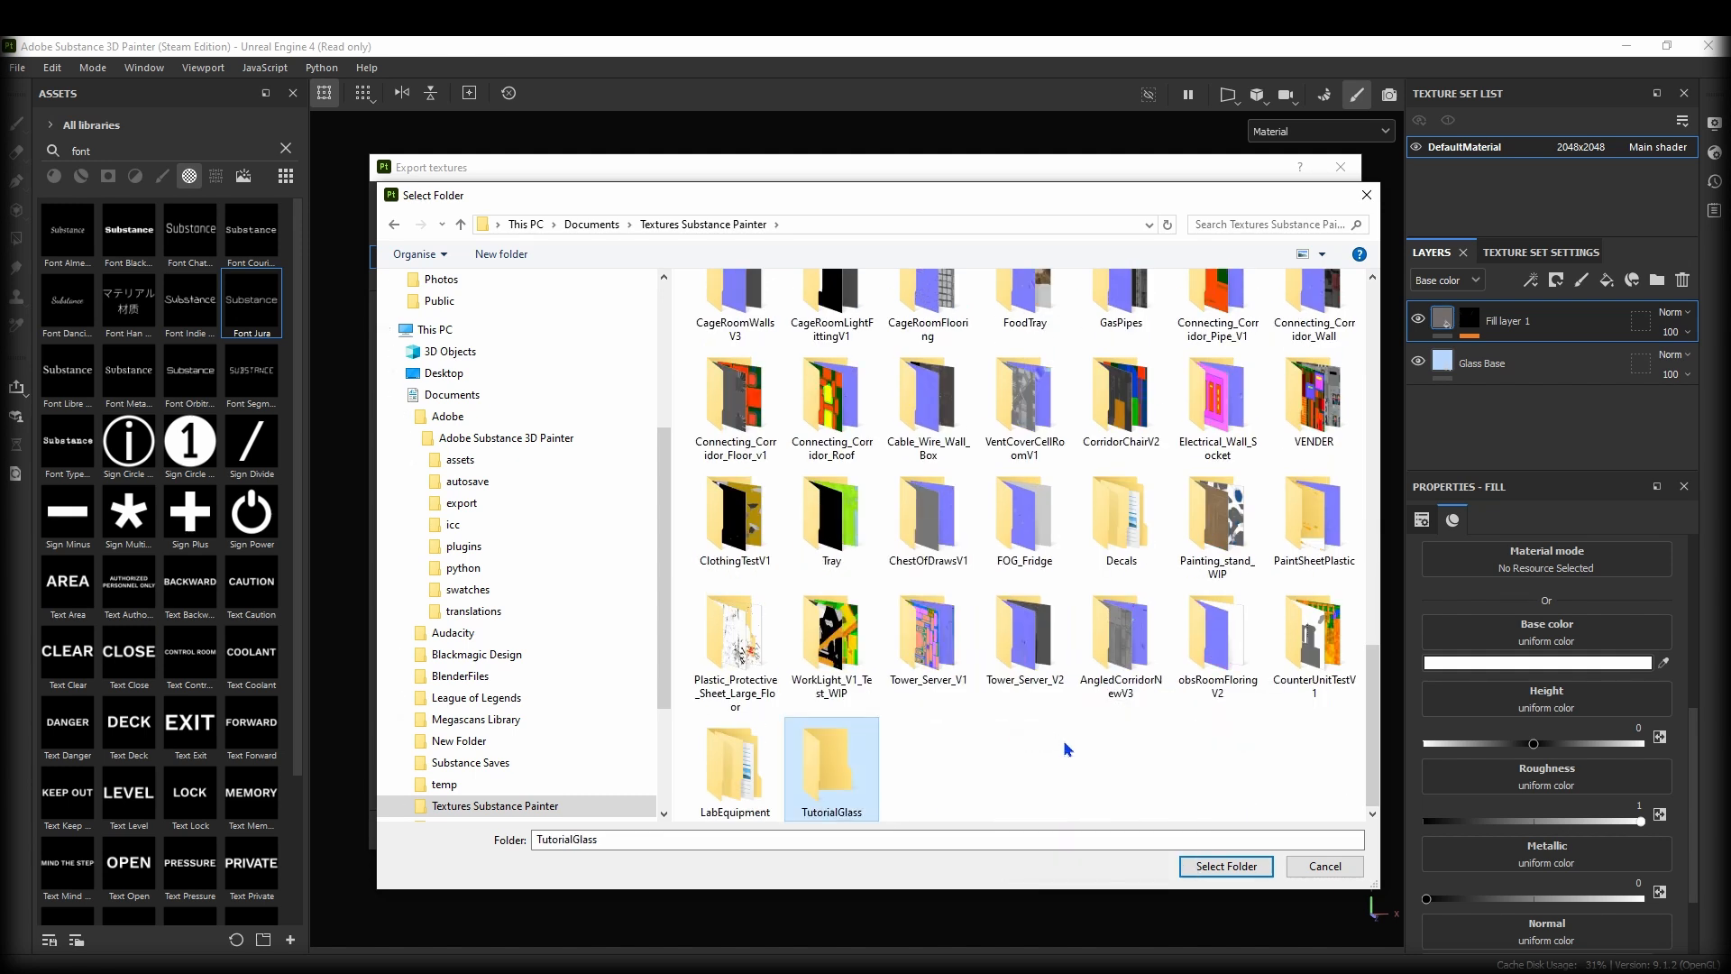
double_click(848, 773)
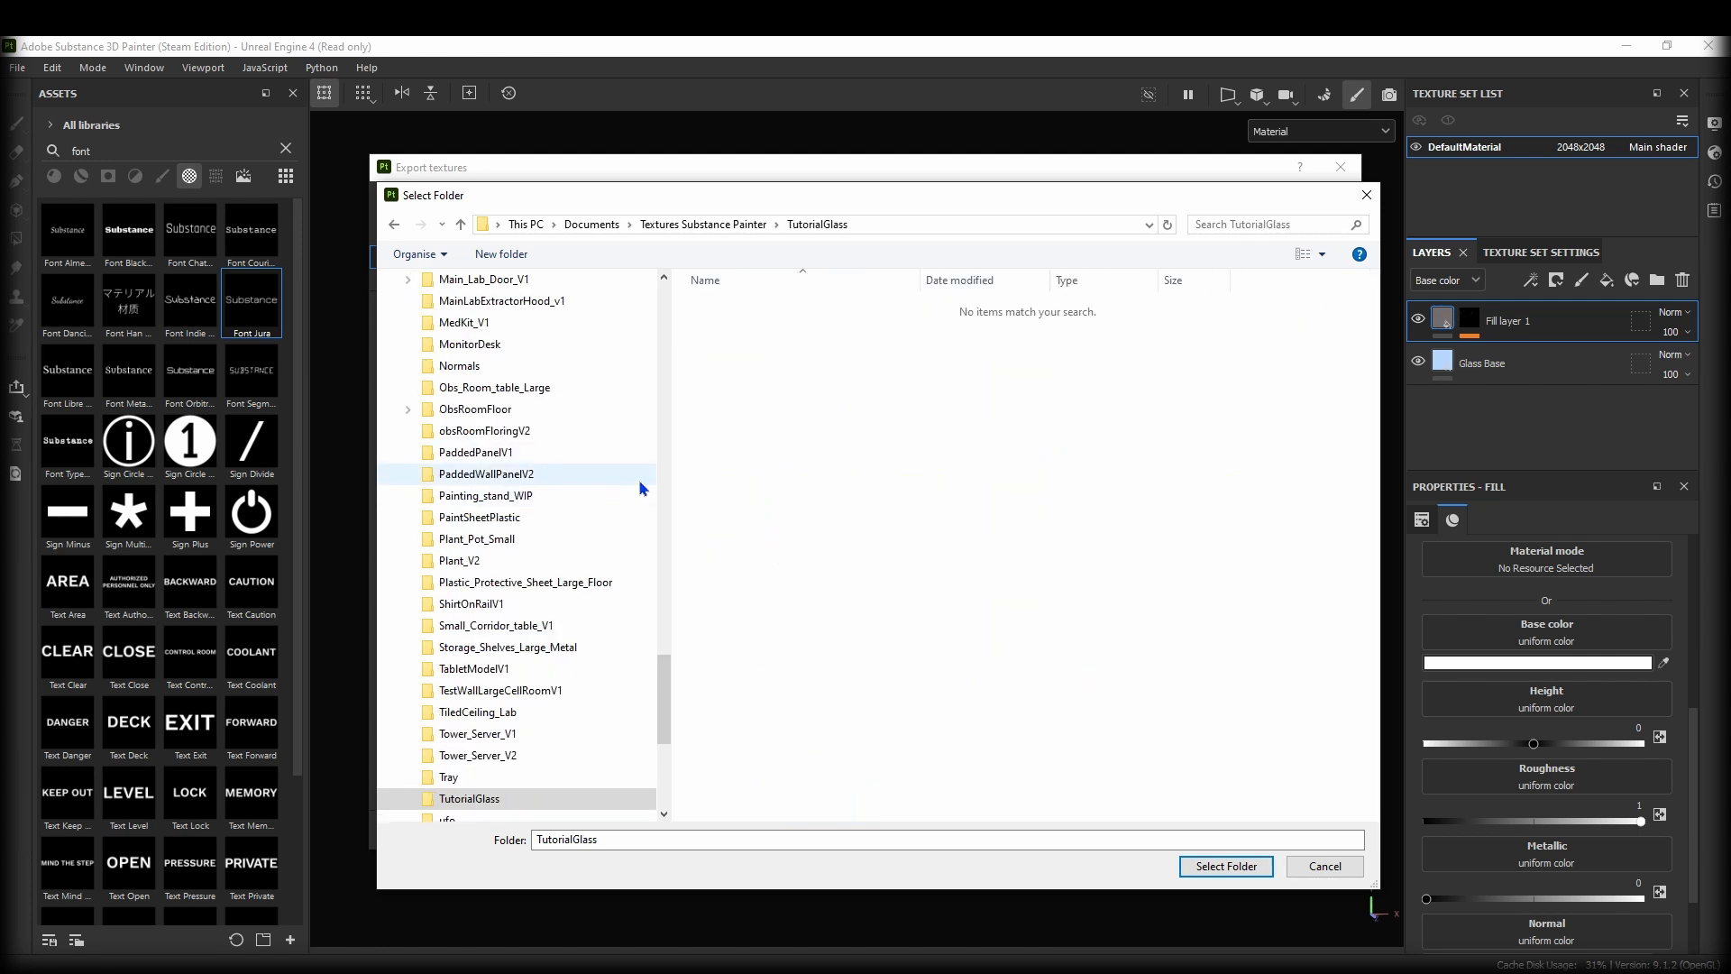
key("Return")
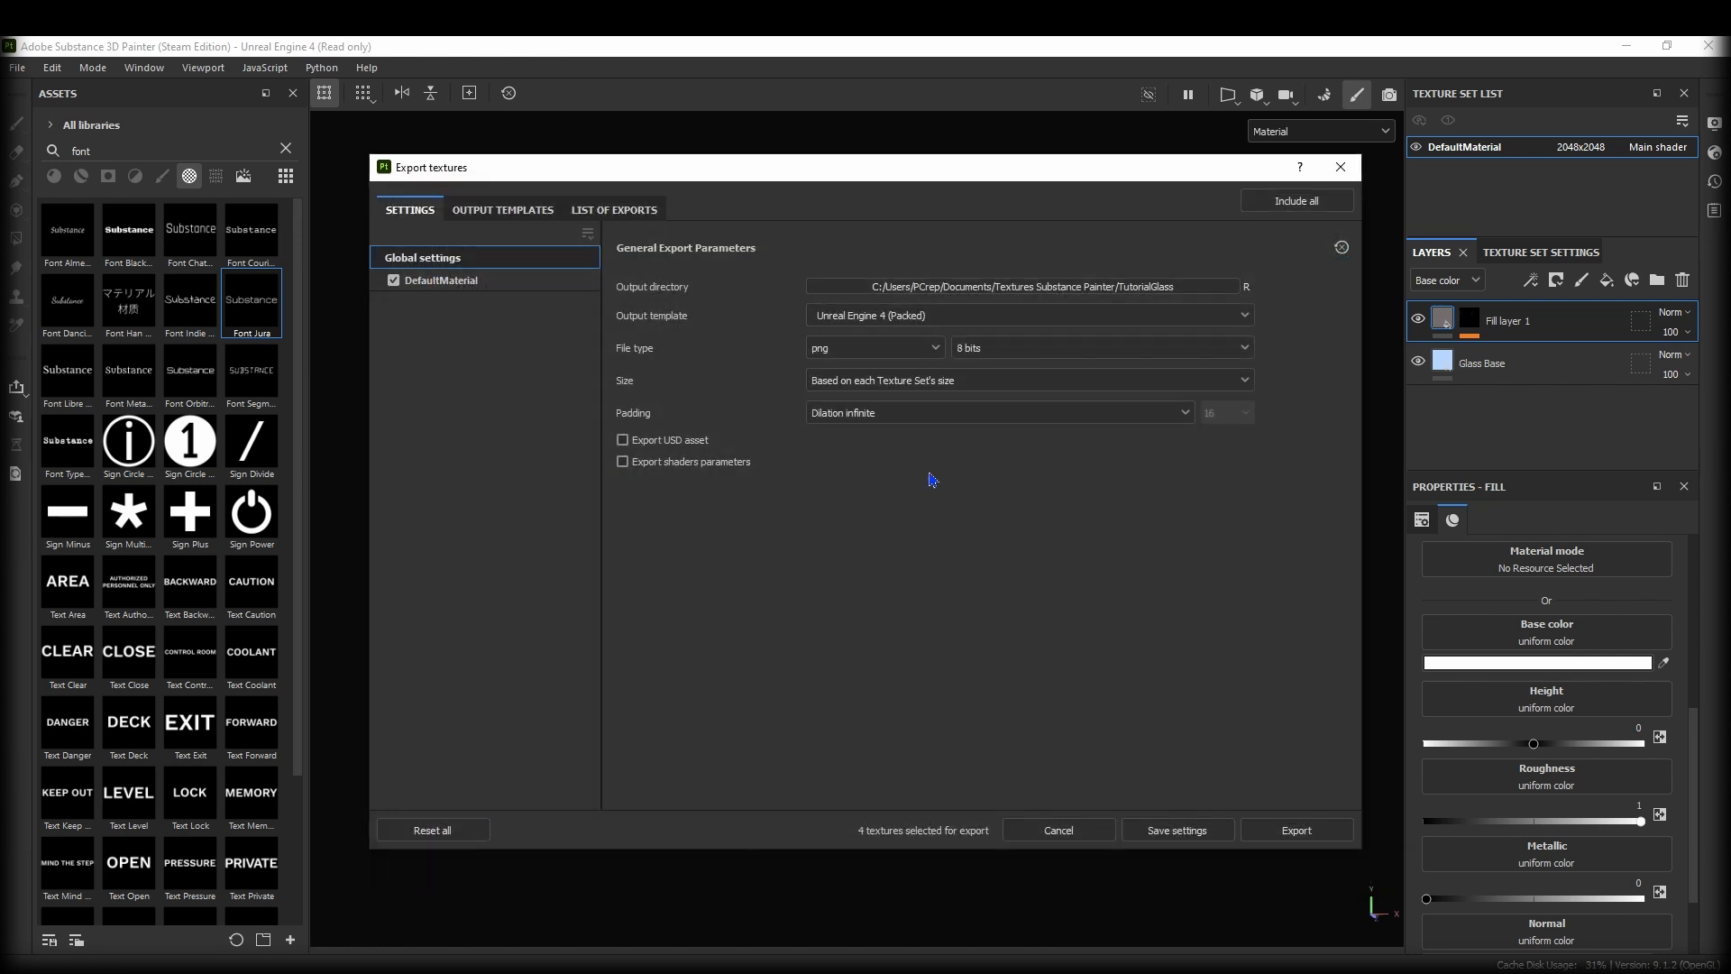
Set the export's global output template to PBR Metallic Roughness_Opacity.
left_click(455, 281)
left_click(428, 258)
left_click(866, 315)
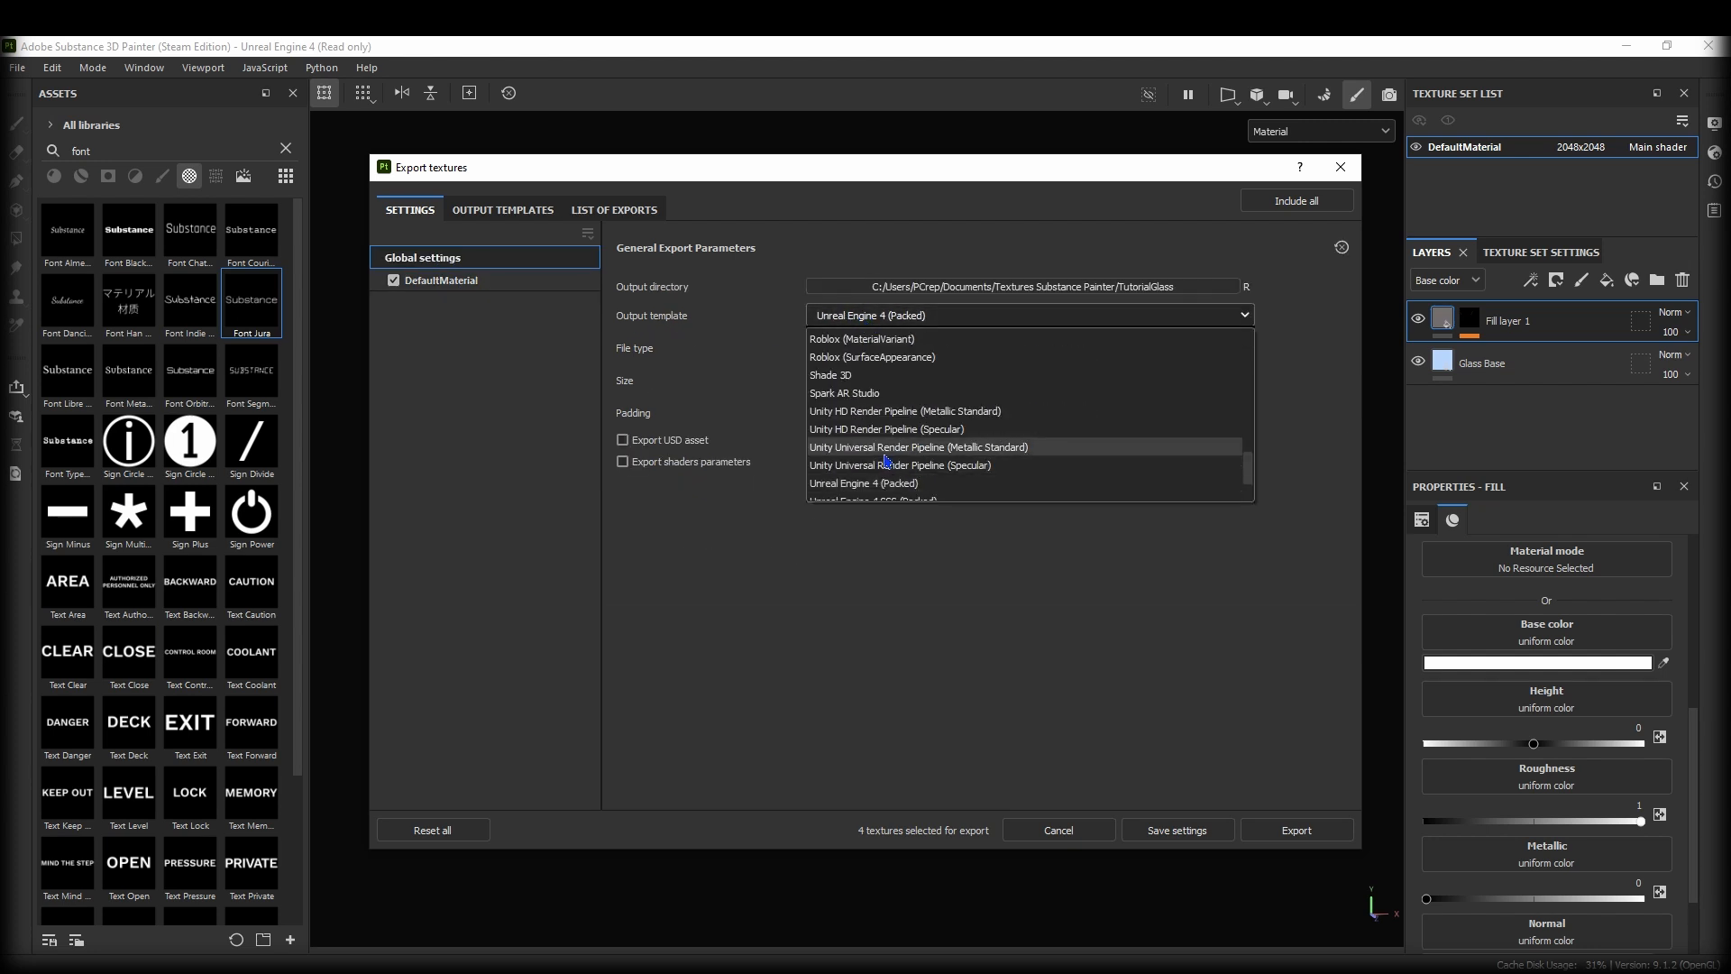
scroll(886, 465, "up", 3)
scroll(885, 465, "down", 3)
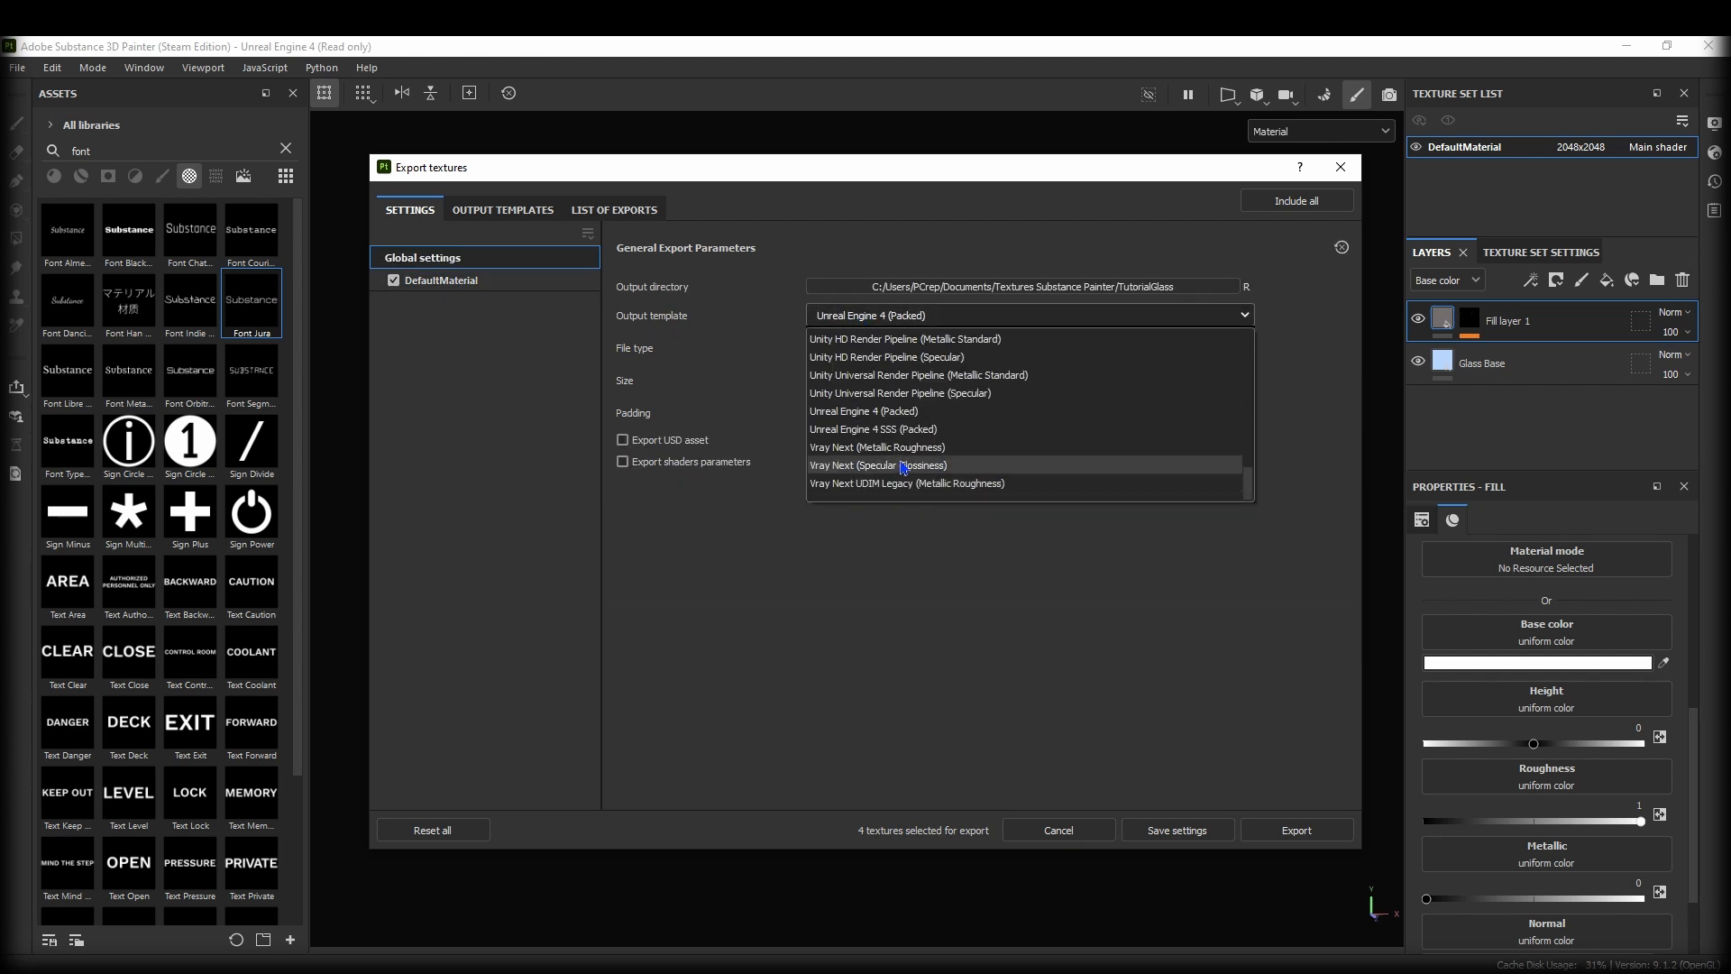
scroll(897, 478, "up", 2)
scroll(986, 425, "down", 2)
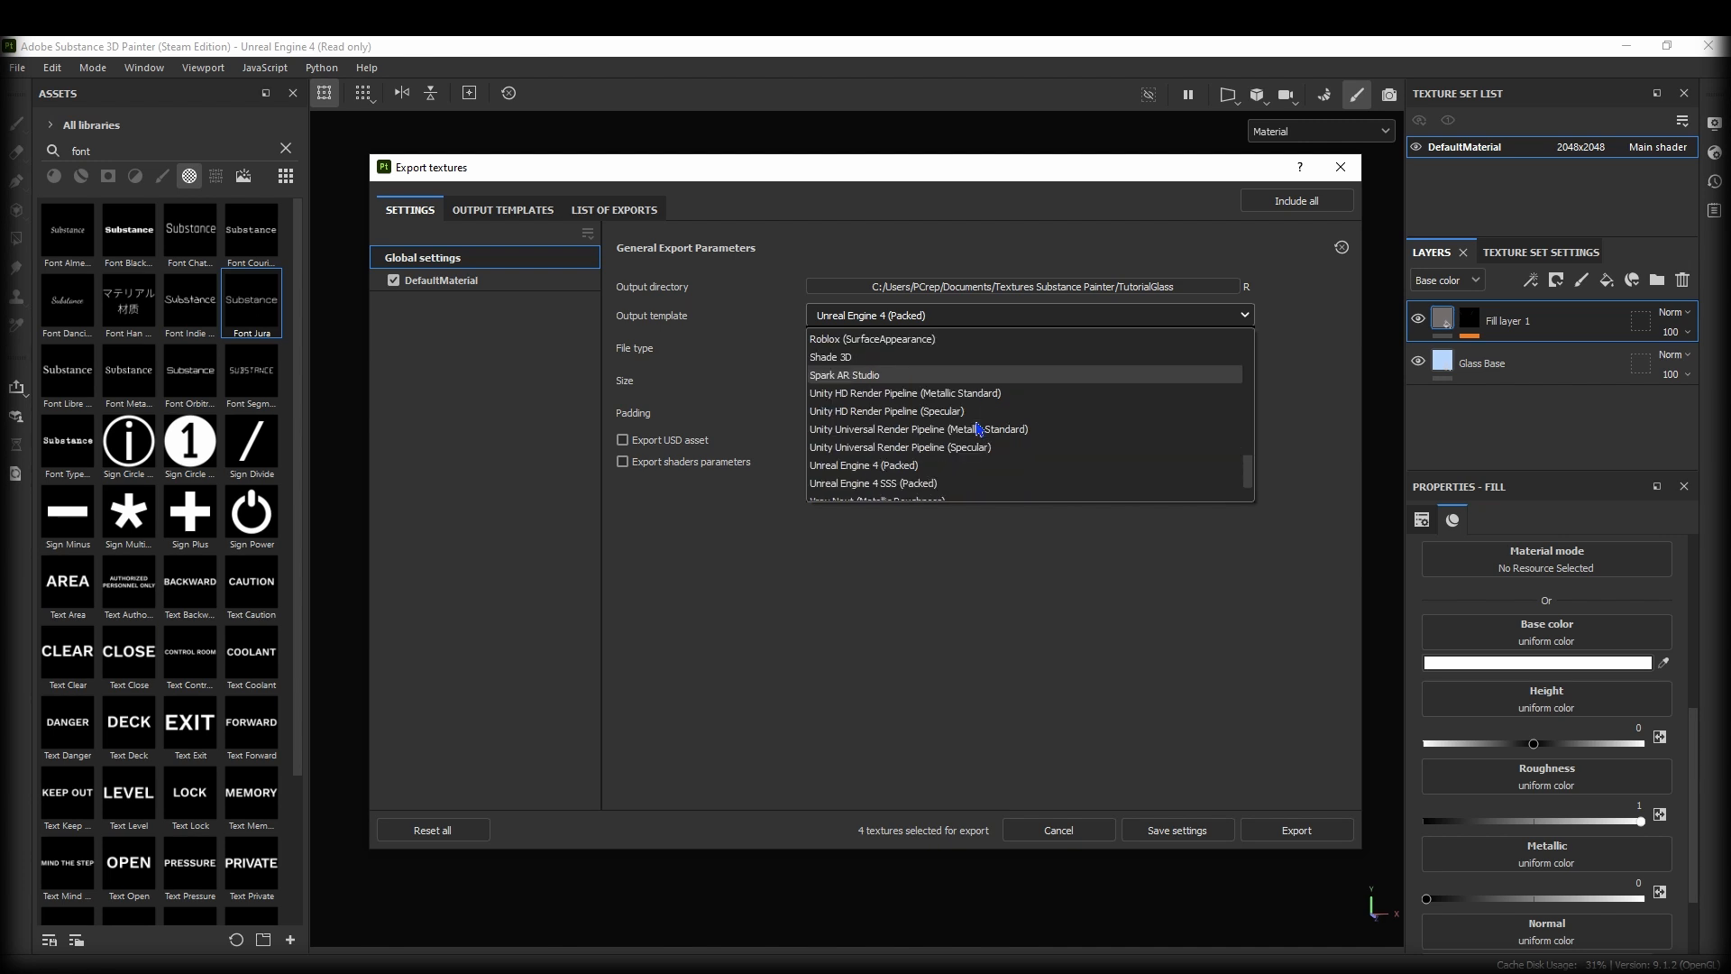
scroll(981, 430, "up", 4)
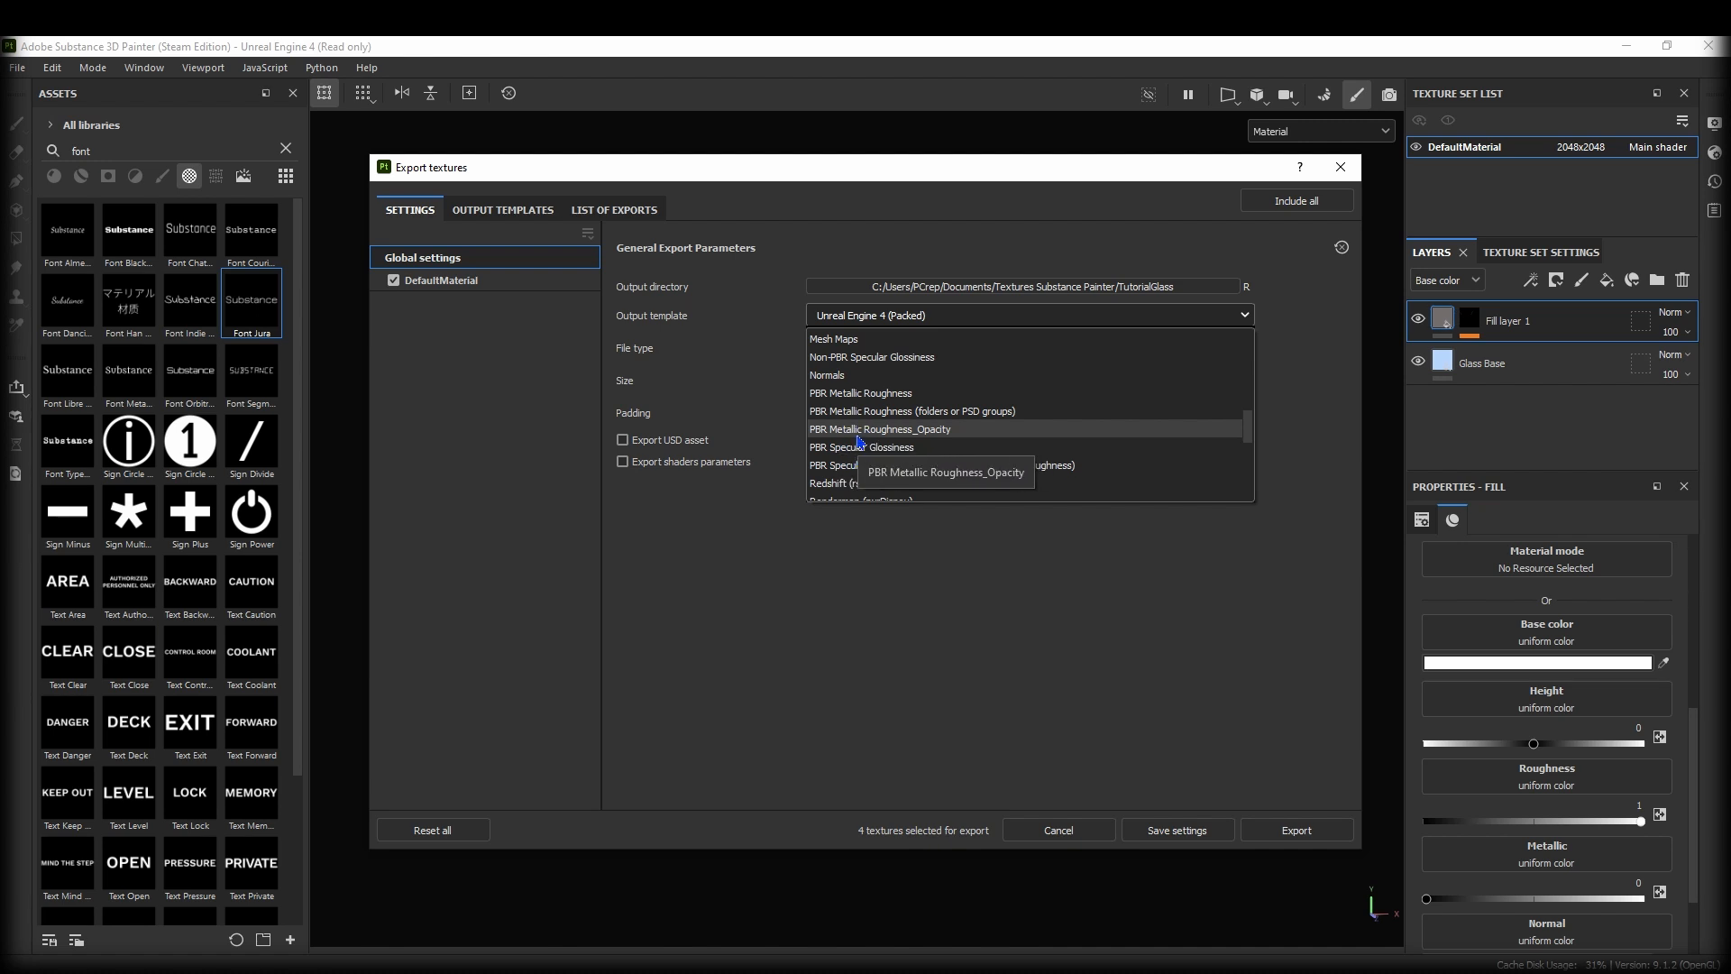
left_click(927, 435)
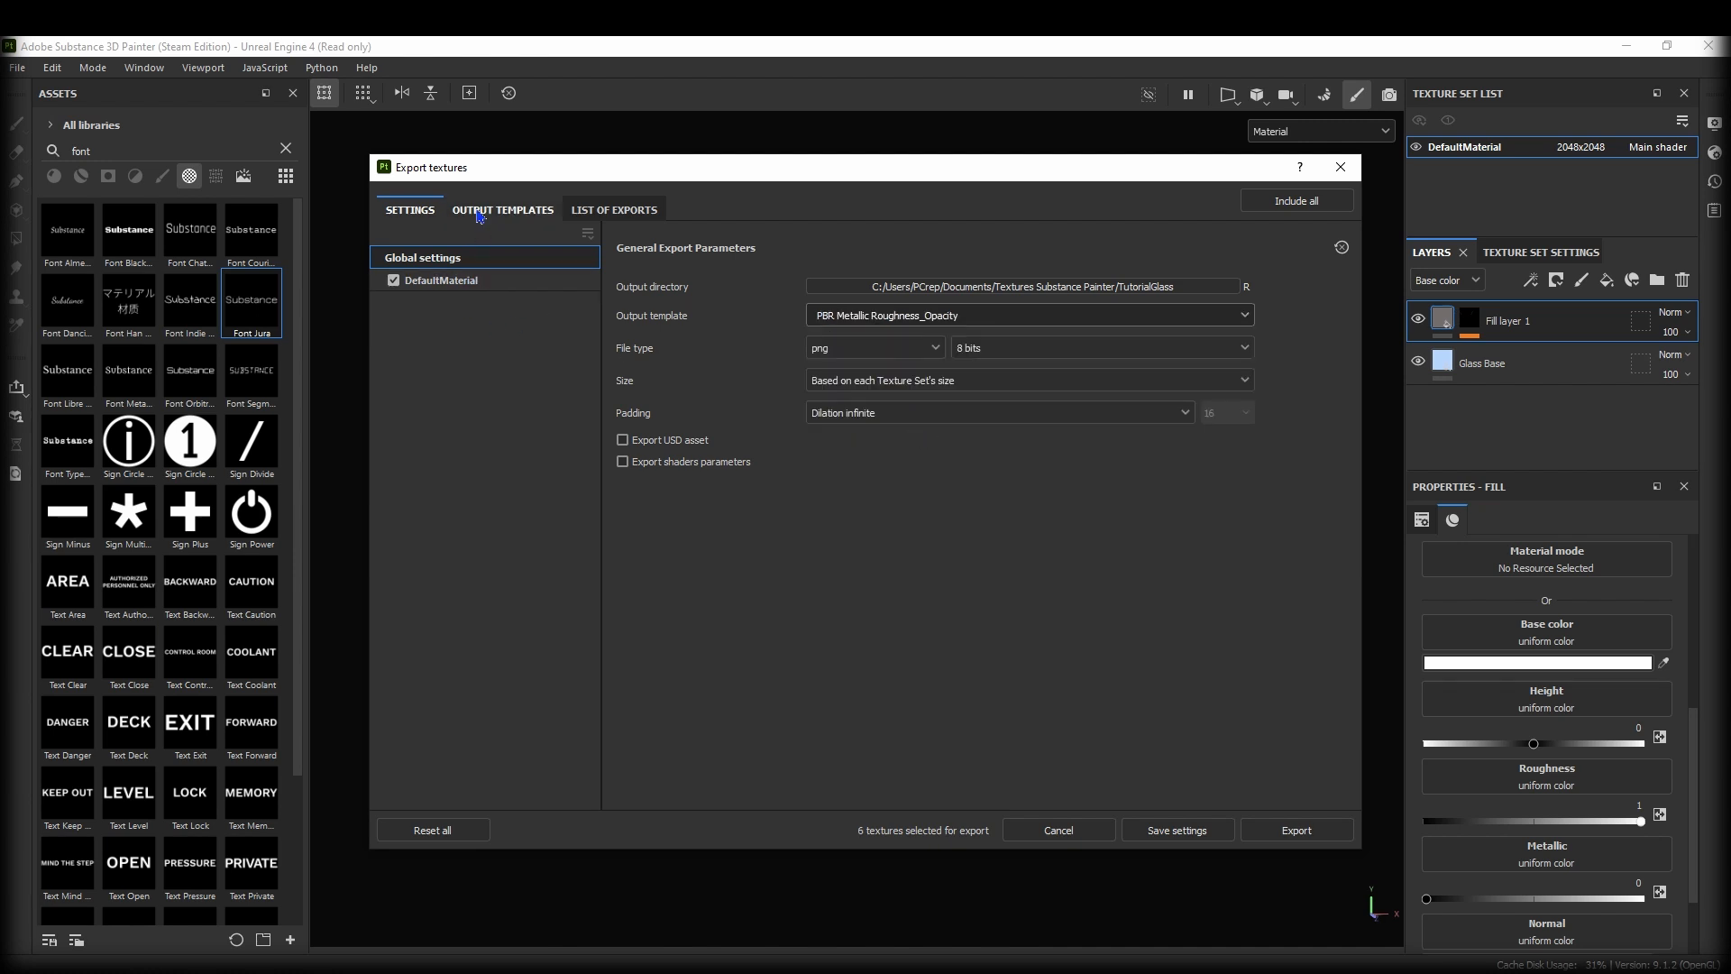
Compare the output maps of the PBR Metallic Roughness and PBR Metallic Roughness_Opacity presets.
left_click(521, 213)
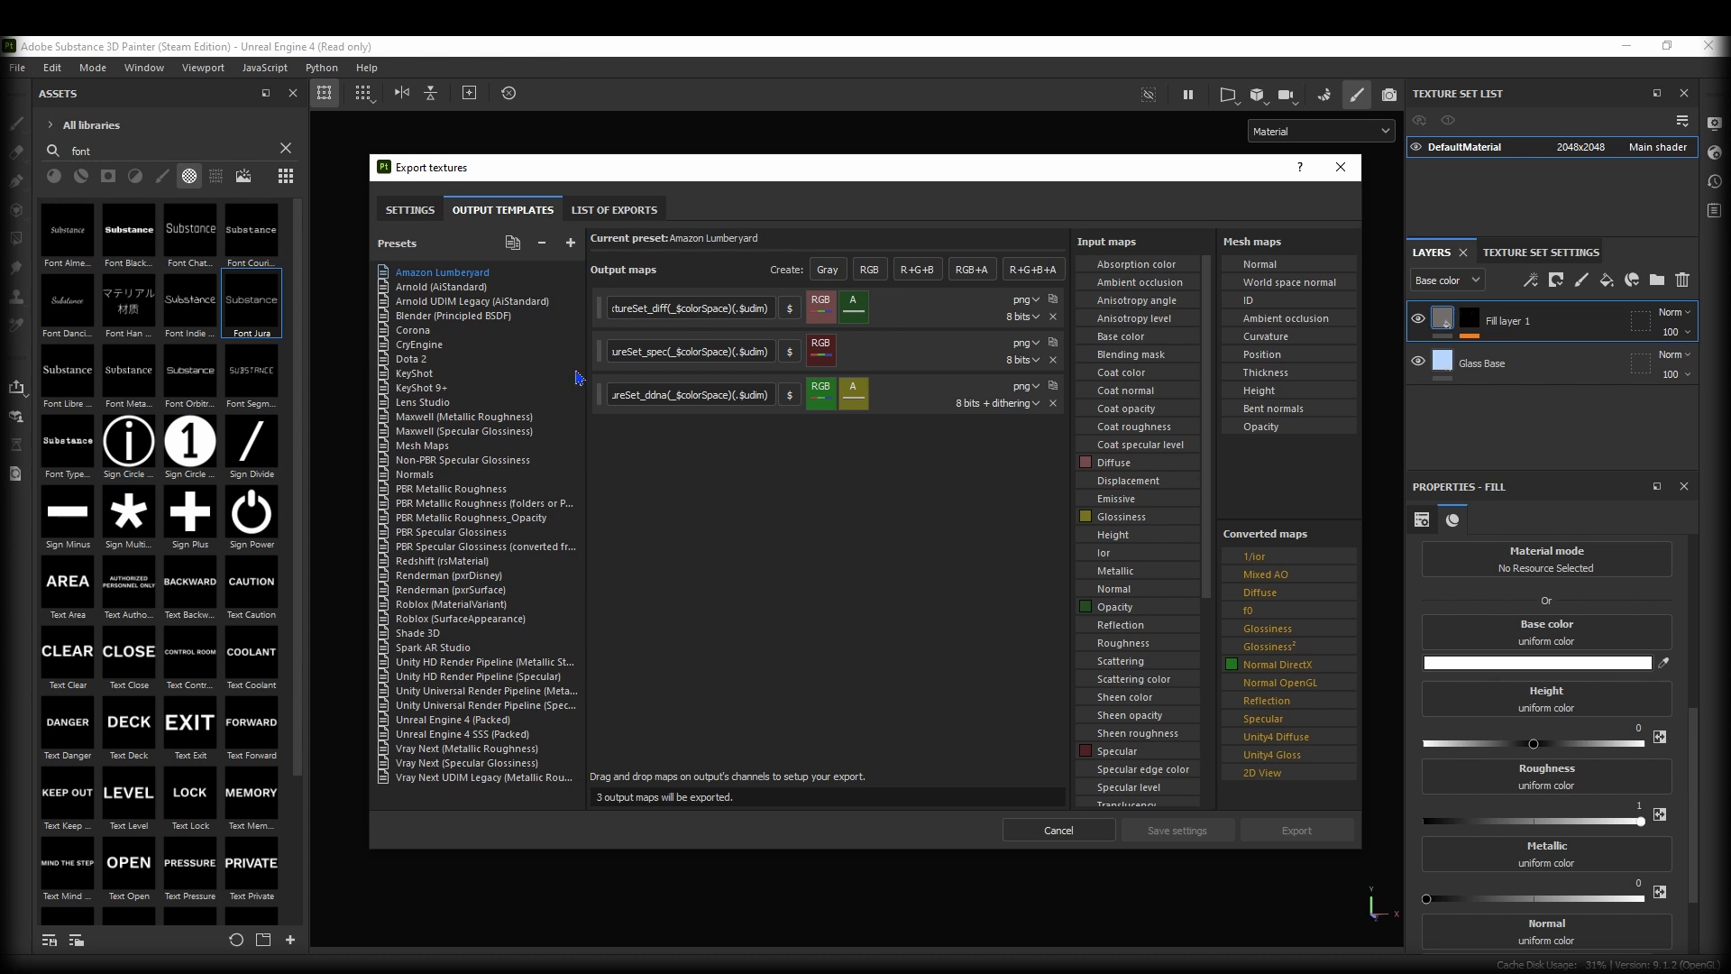
left_click(470, 491)
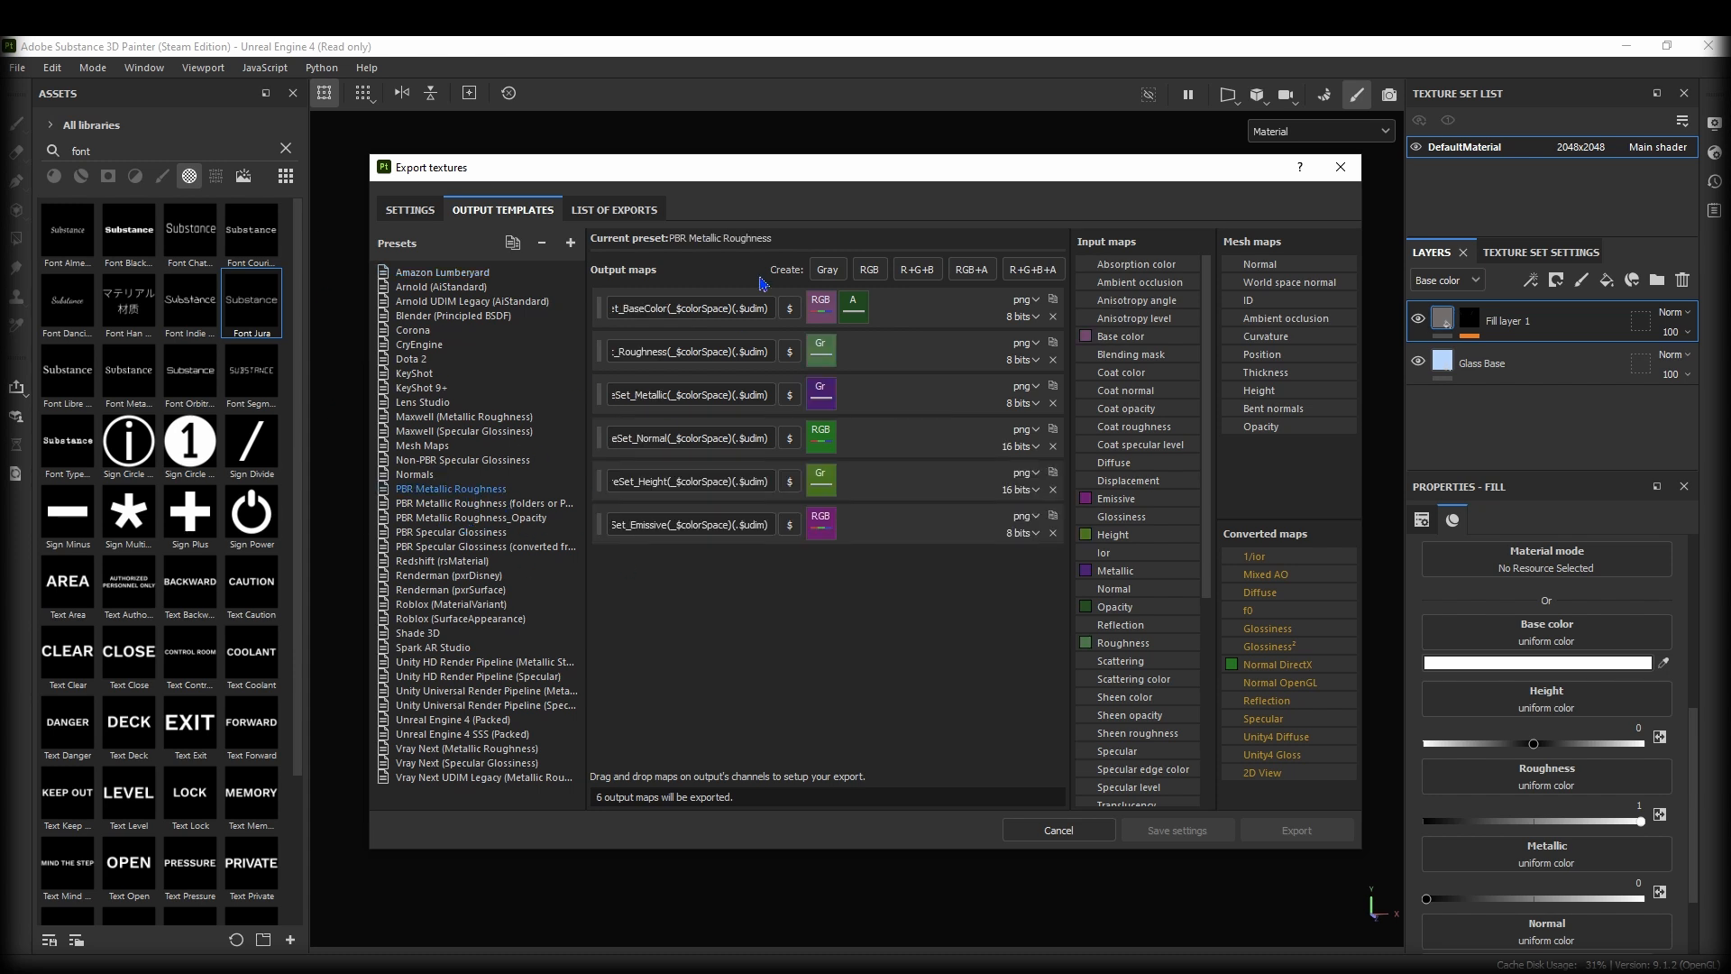
left_click(500, 519)
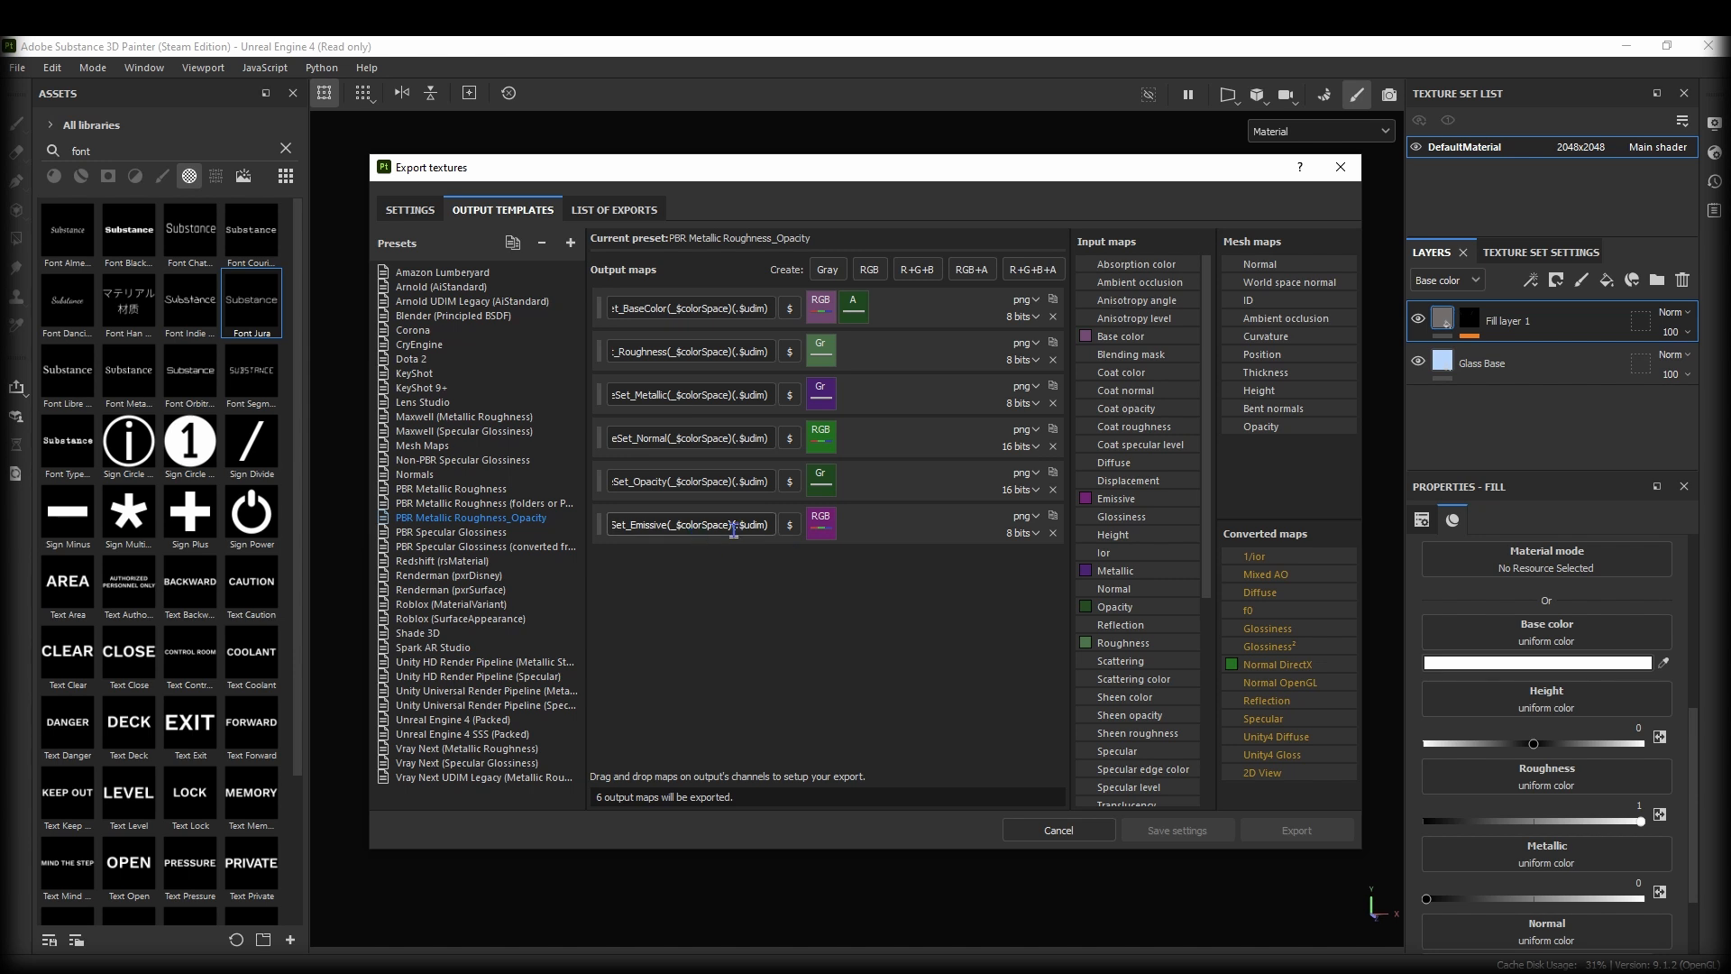
Exclude the metallic and emissive maps from the DefaultMaterial export and export the remaining textures.
left_click(412, 213)
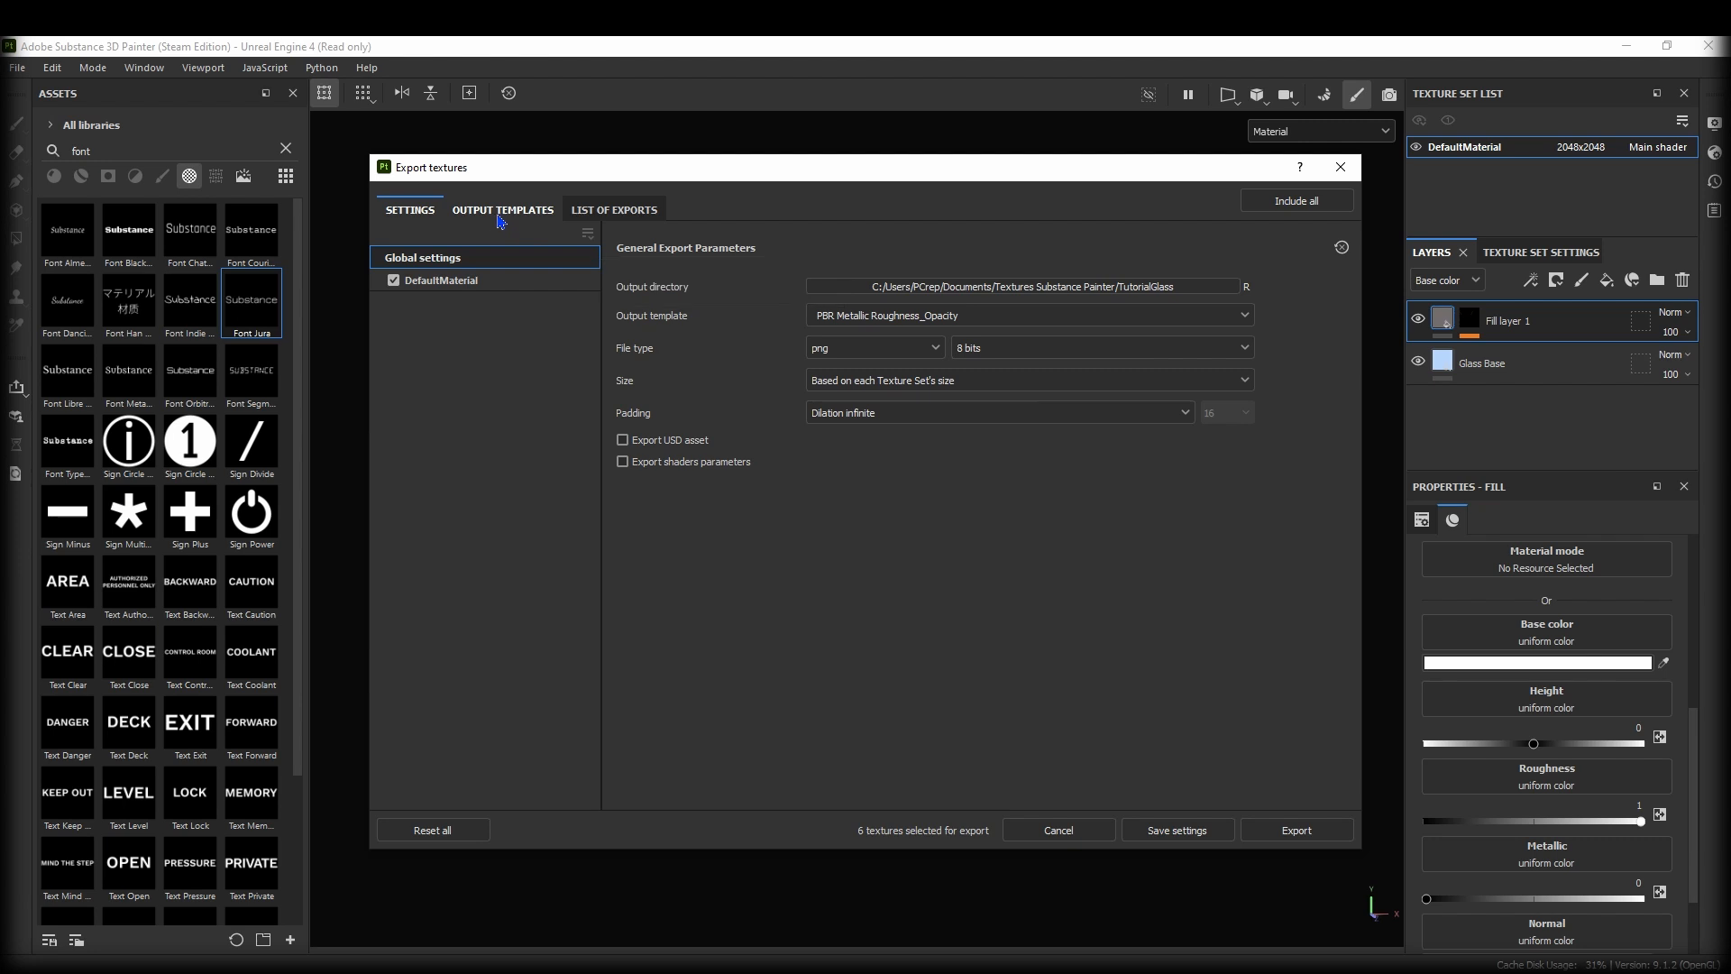
left_click(446, 281)
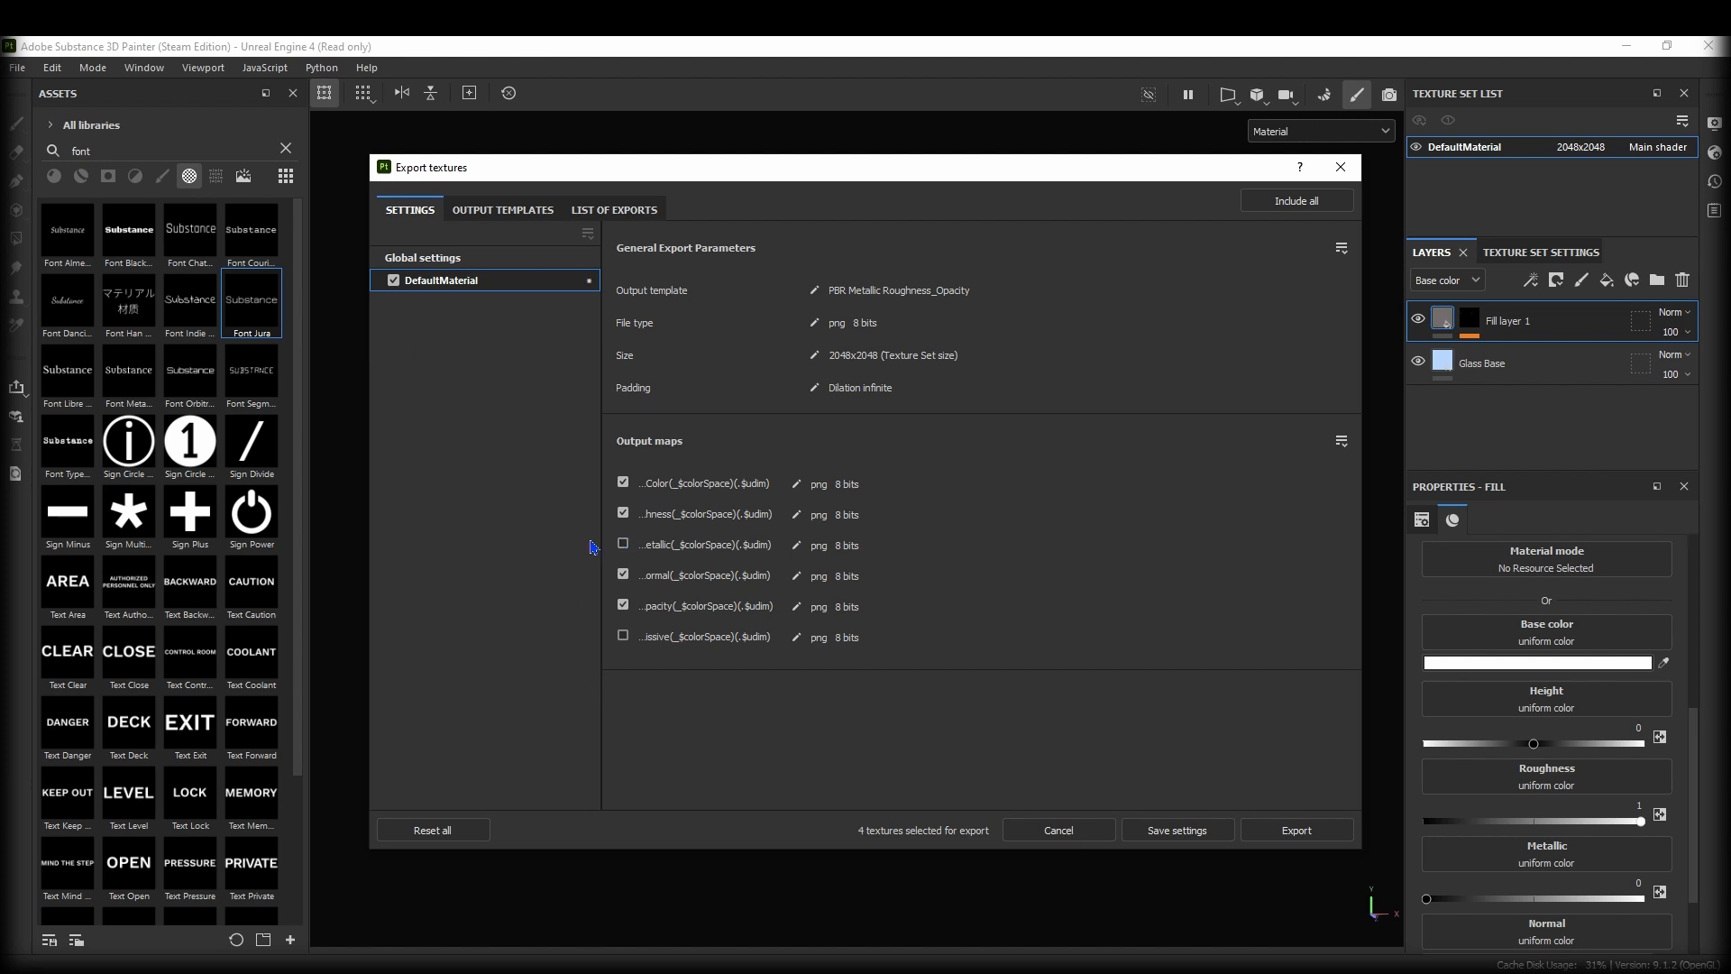
left_click(1291, 831)
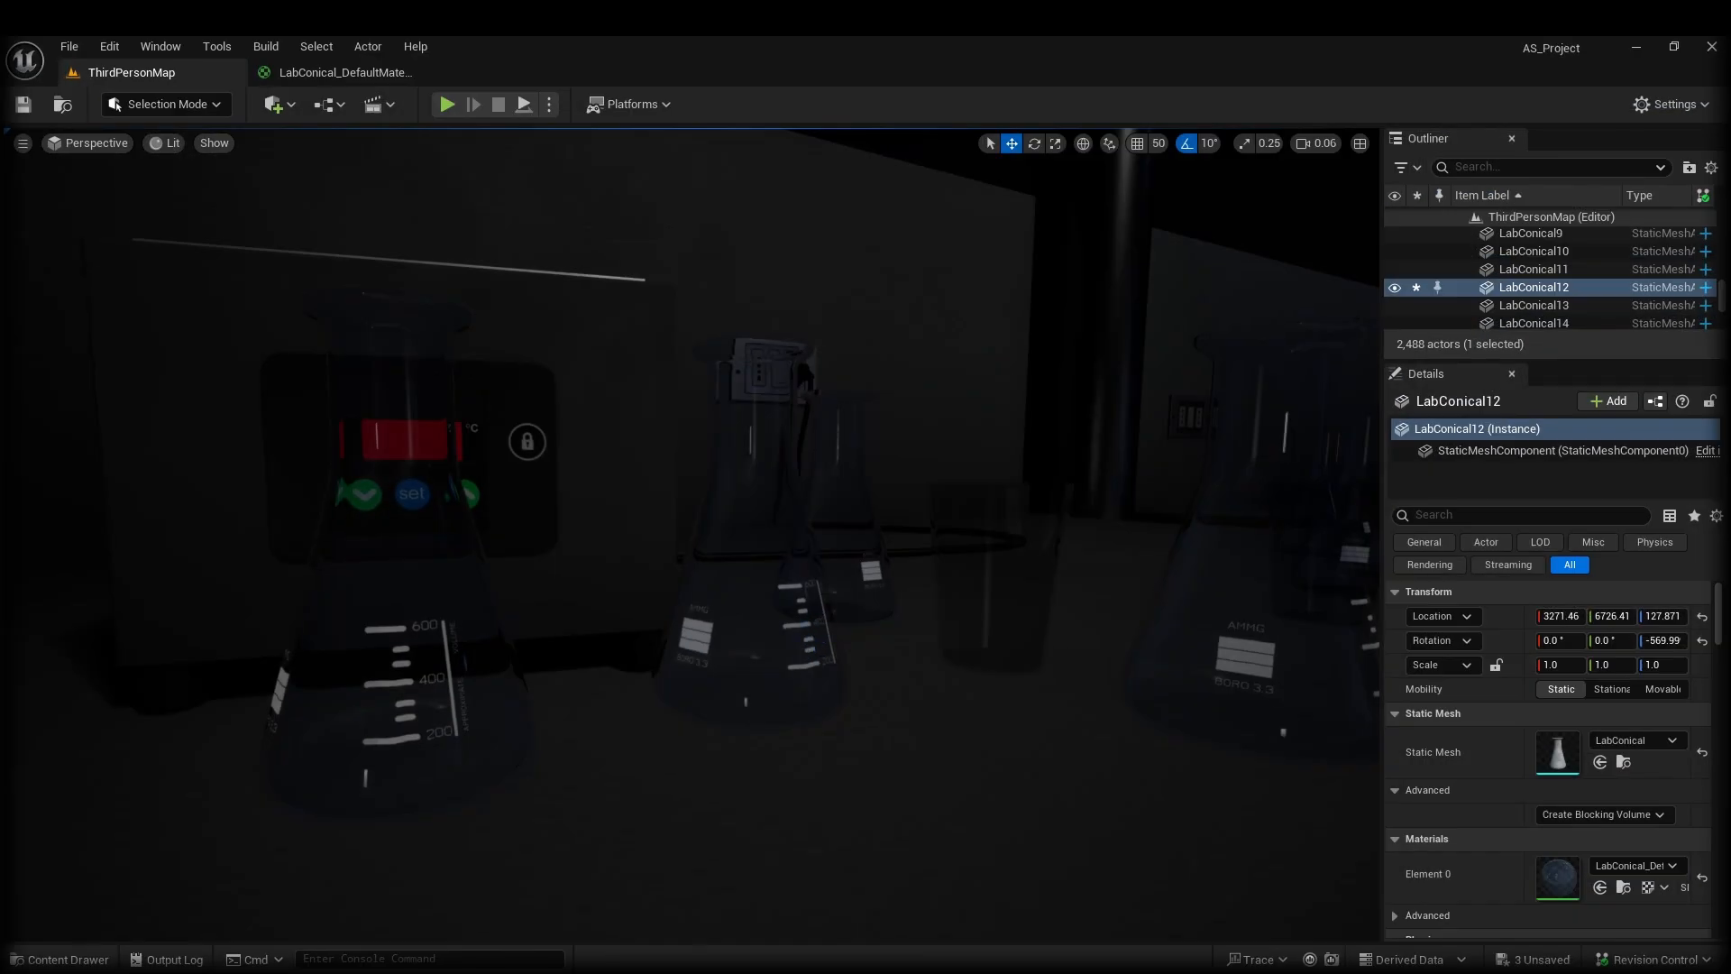
Switch to Unreal Engine, select the LabConical3 flask on the bench and bring up the project's content.
right_click_drag(692, 535, 793, 536)
scroll(811, 541, "up", 1)
right_click_drag(454, 636, 548, 726)
left_click(235, 538)
key("ctrl+space")
left_click(990, 867)
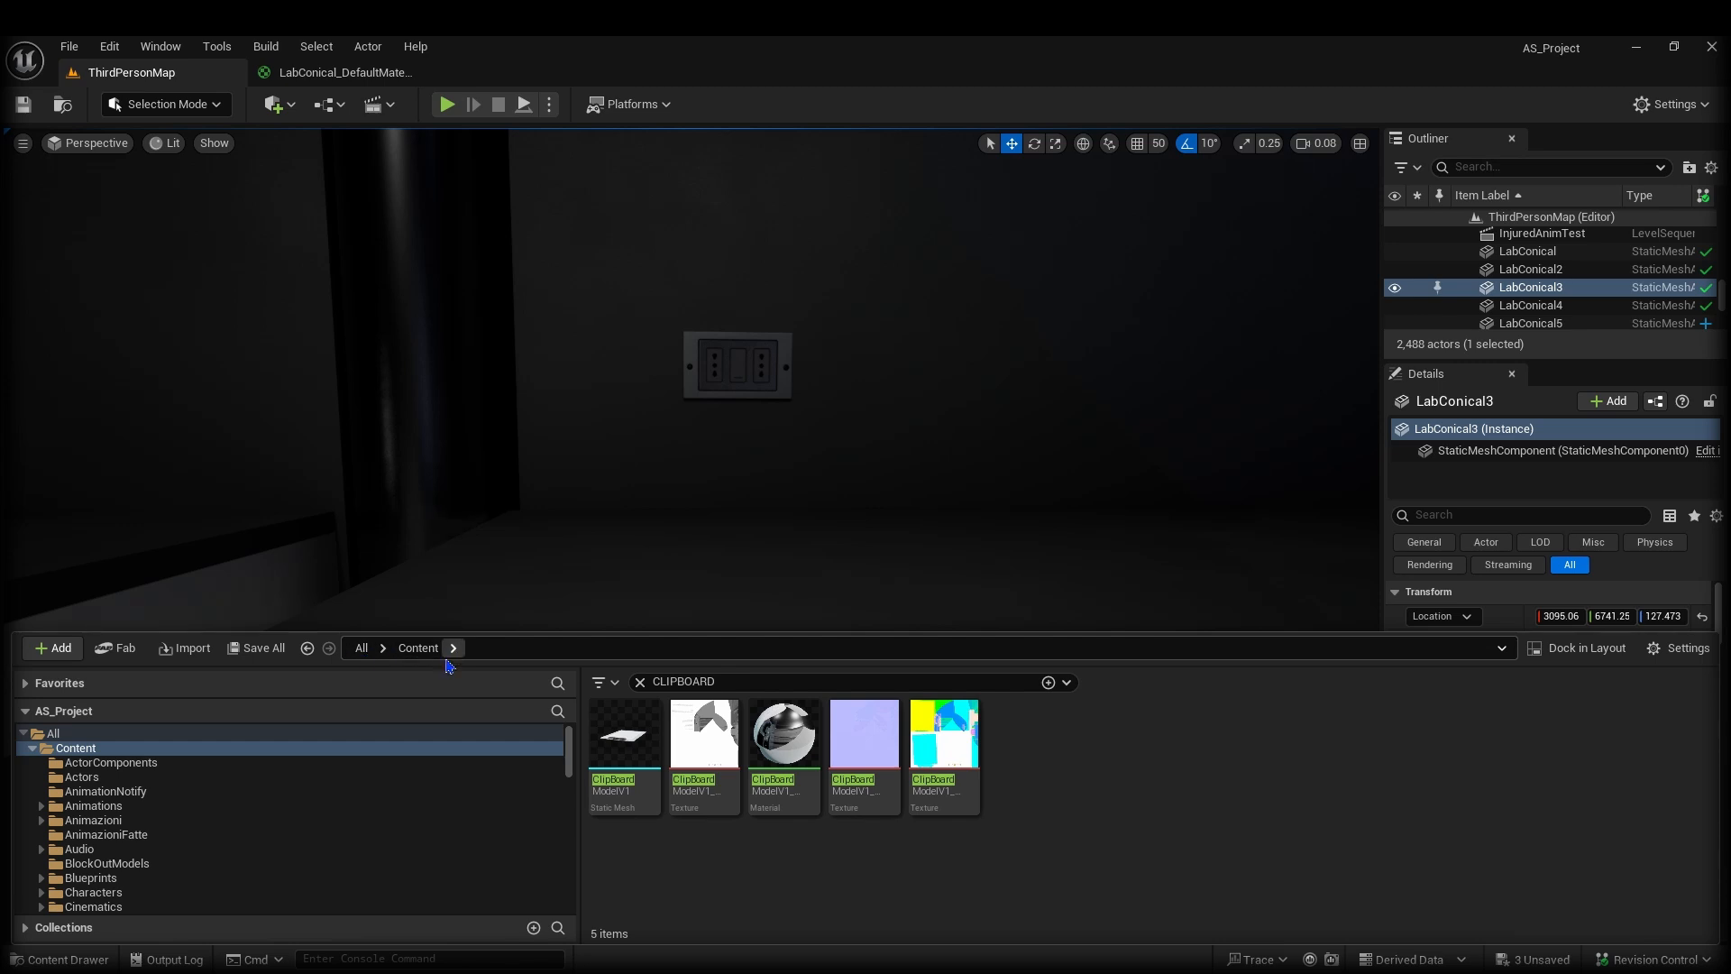
Go to the root Content folder and clear the CLIPBOARD search filter.
left_click(360, 647)
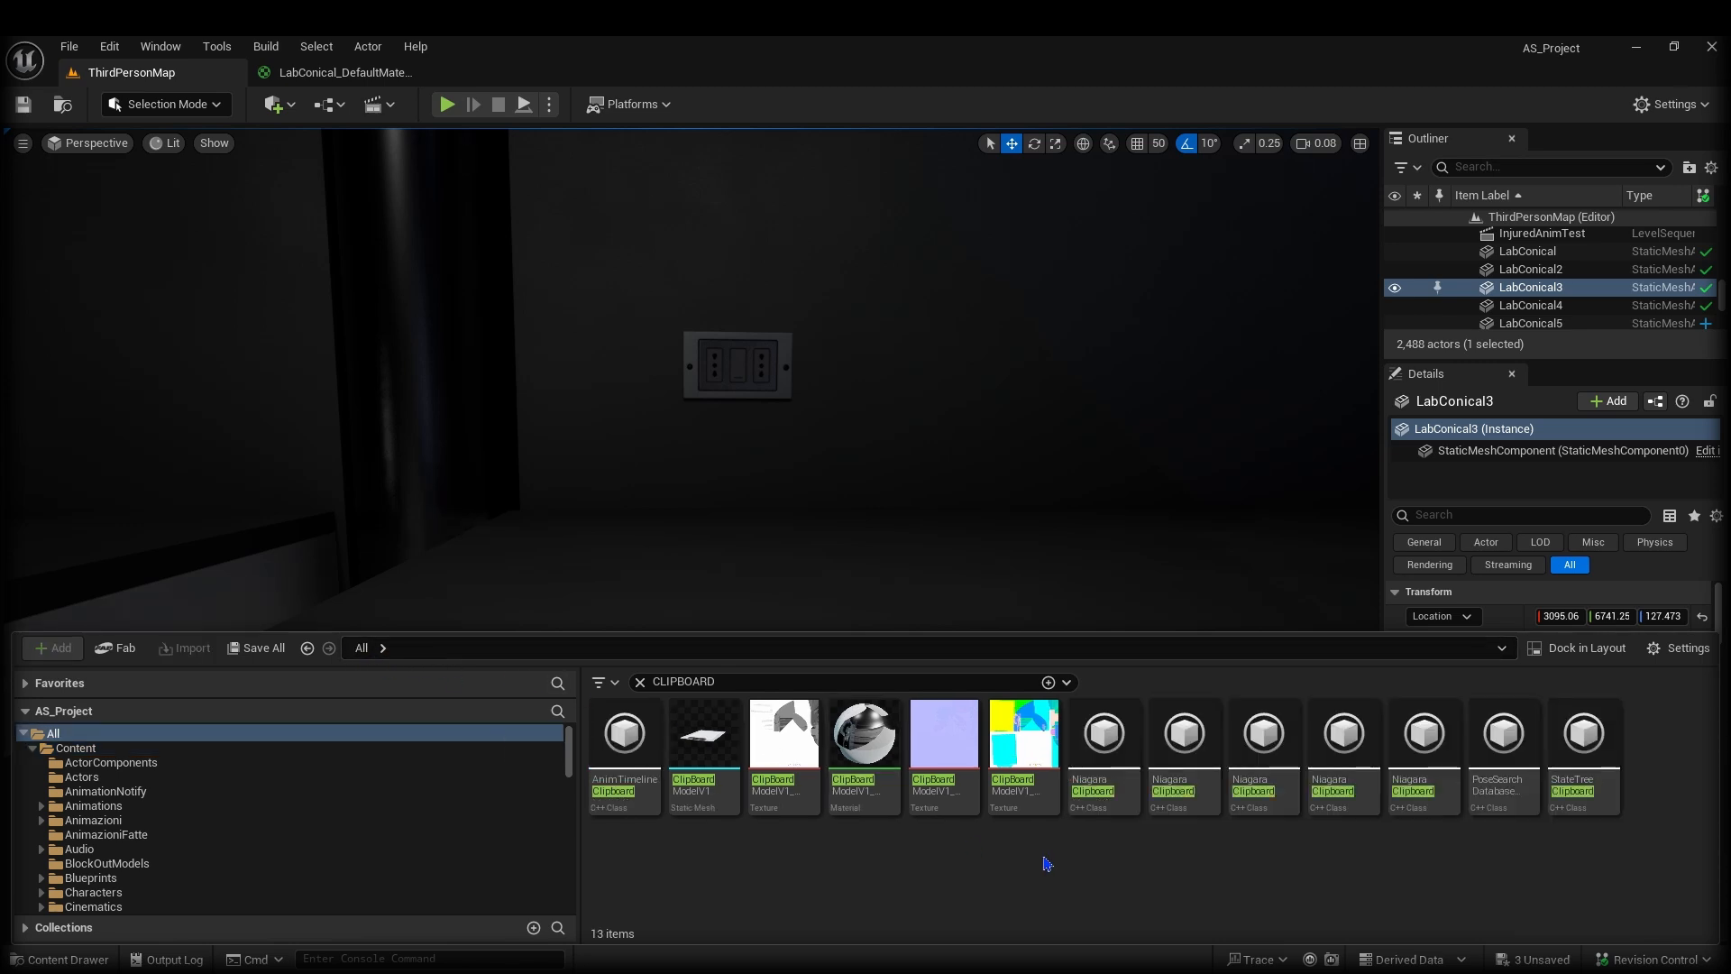
left_click(383, 648)
left_click(416, 673)
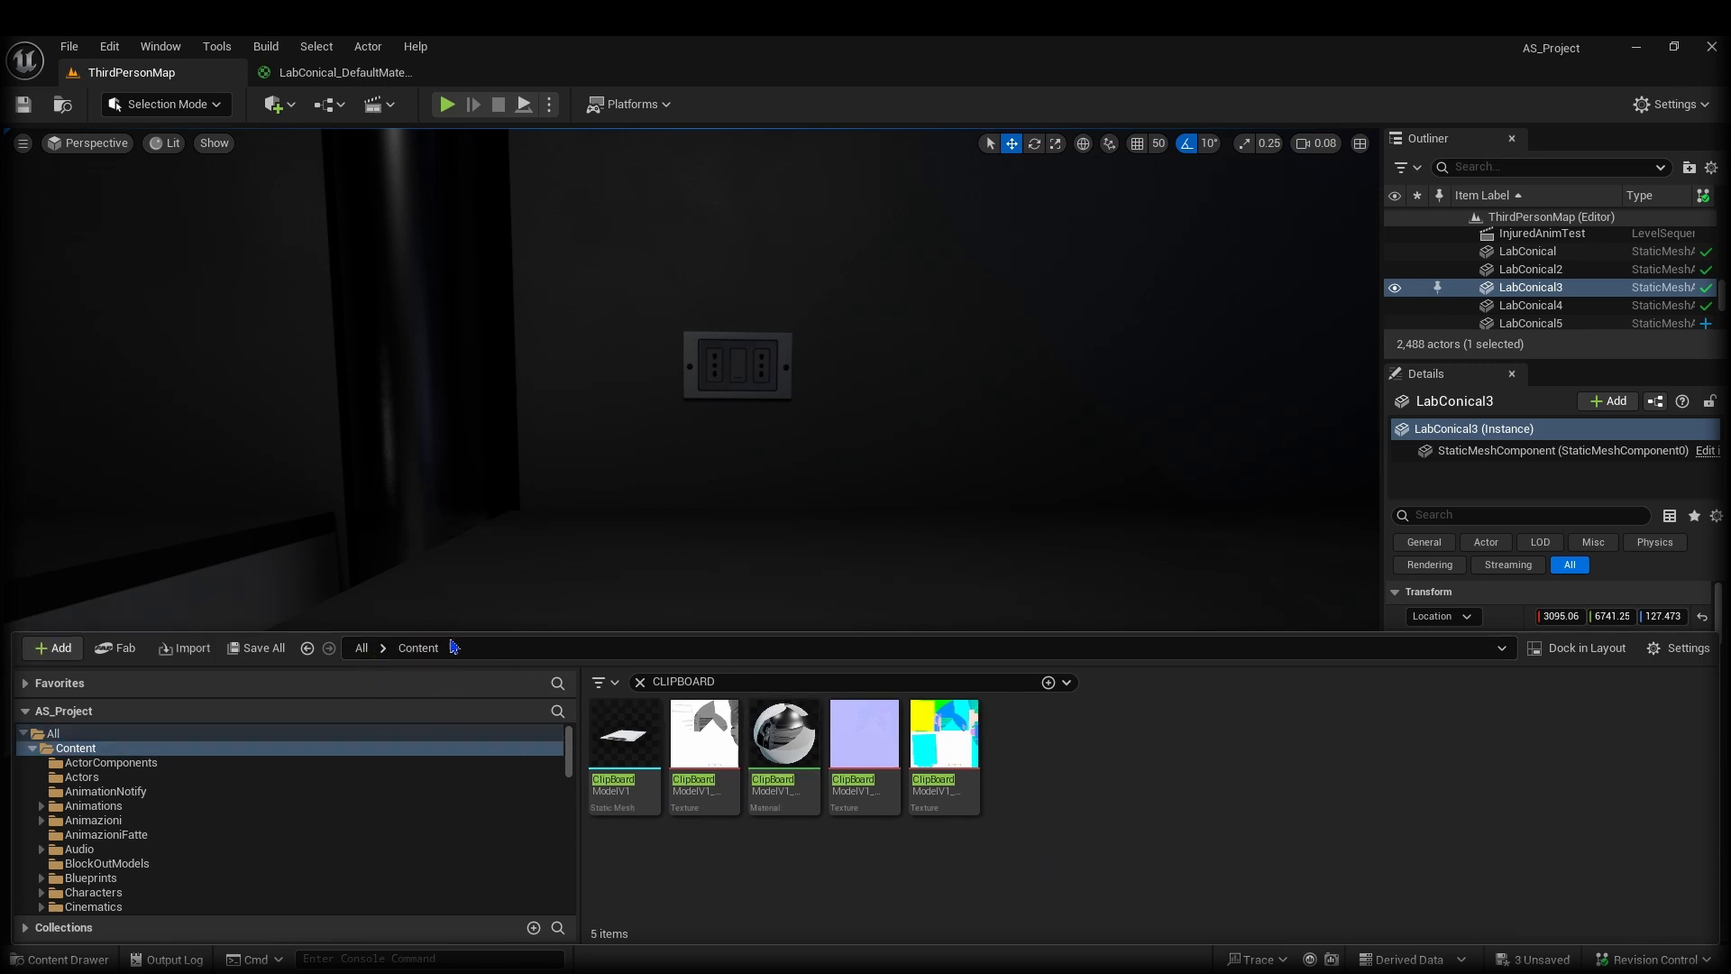
left_click(640, 683)
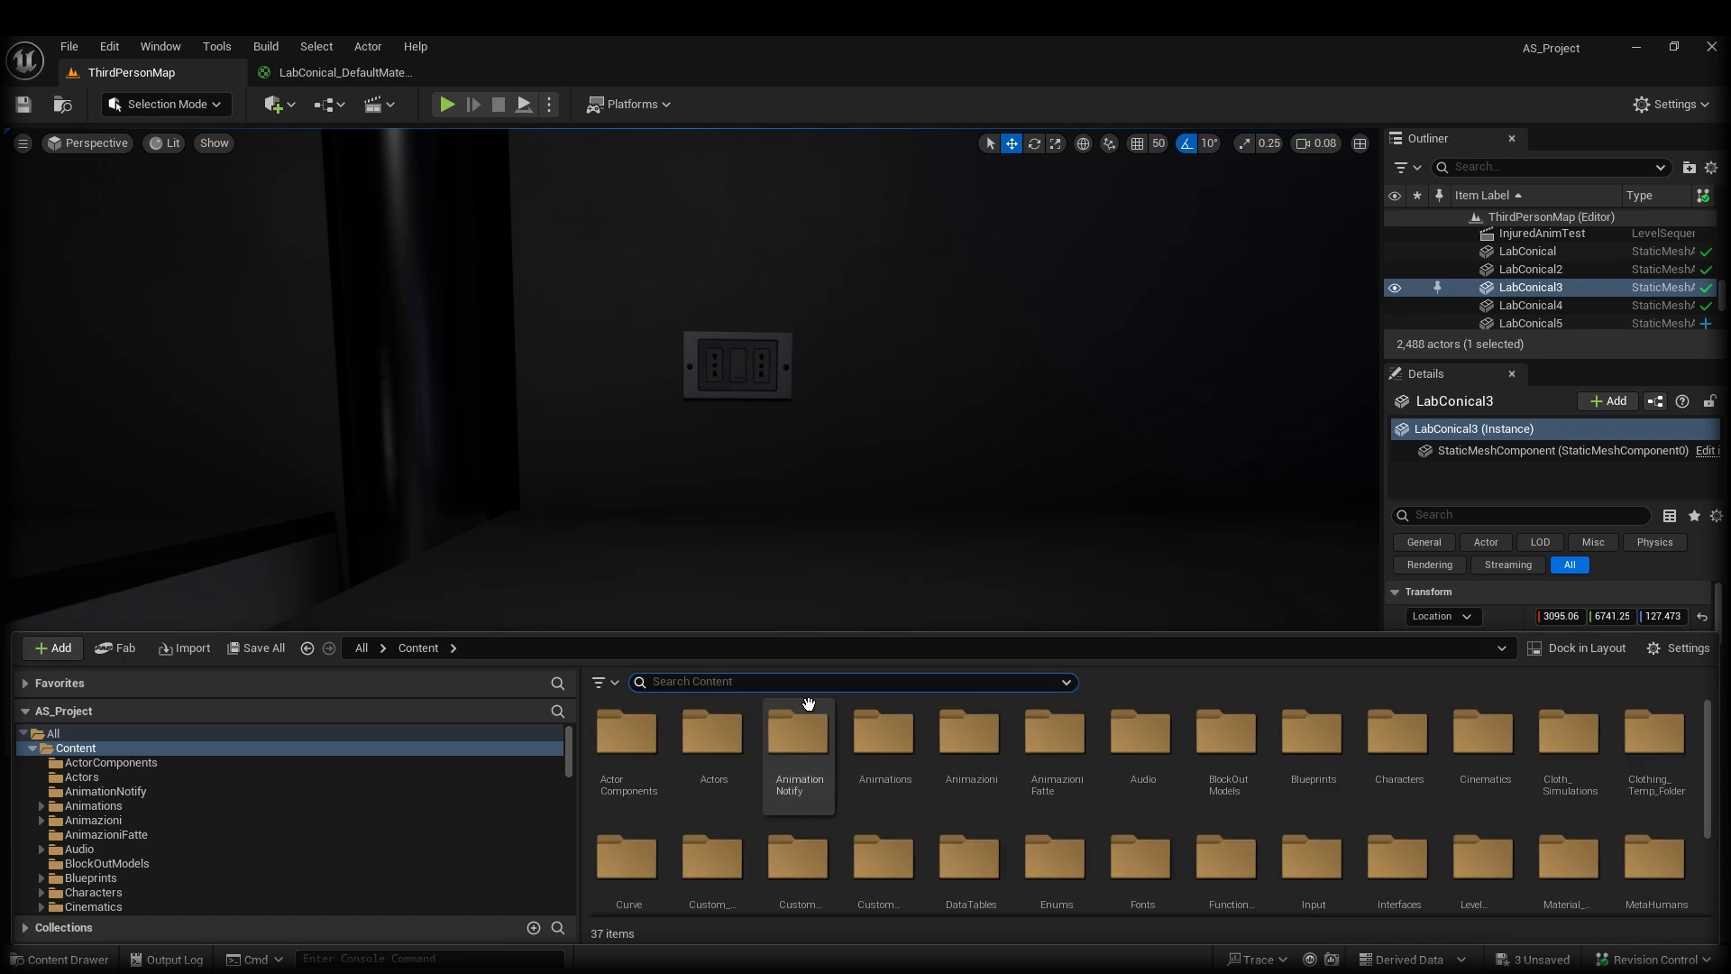
scroll(903, 802, "down", 1)
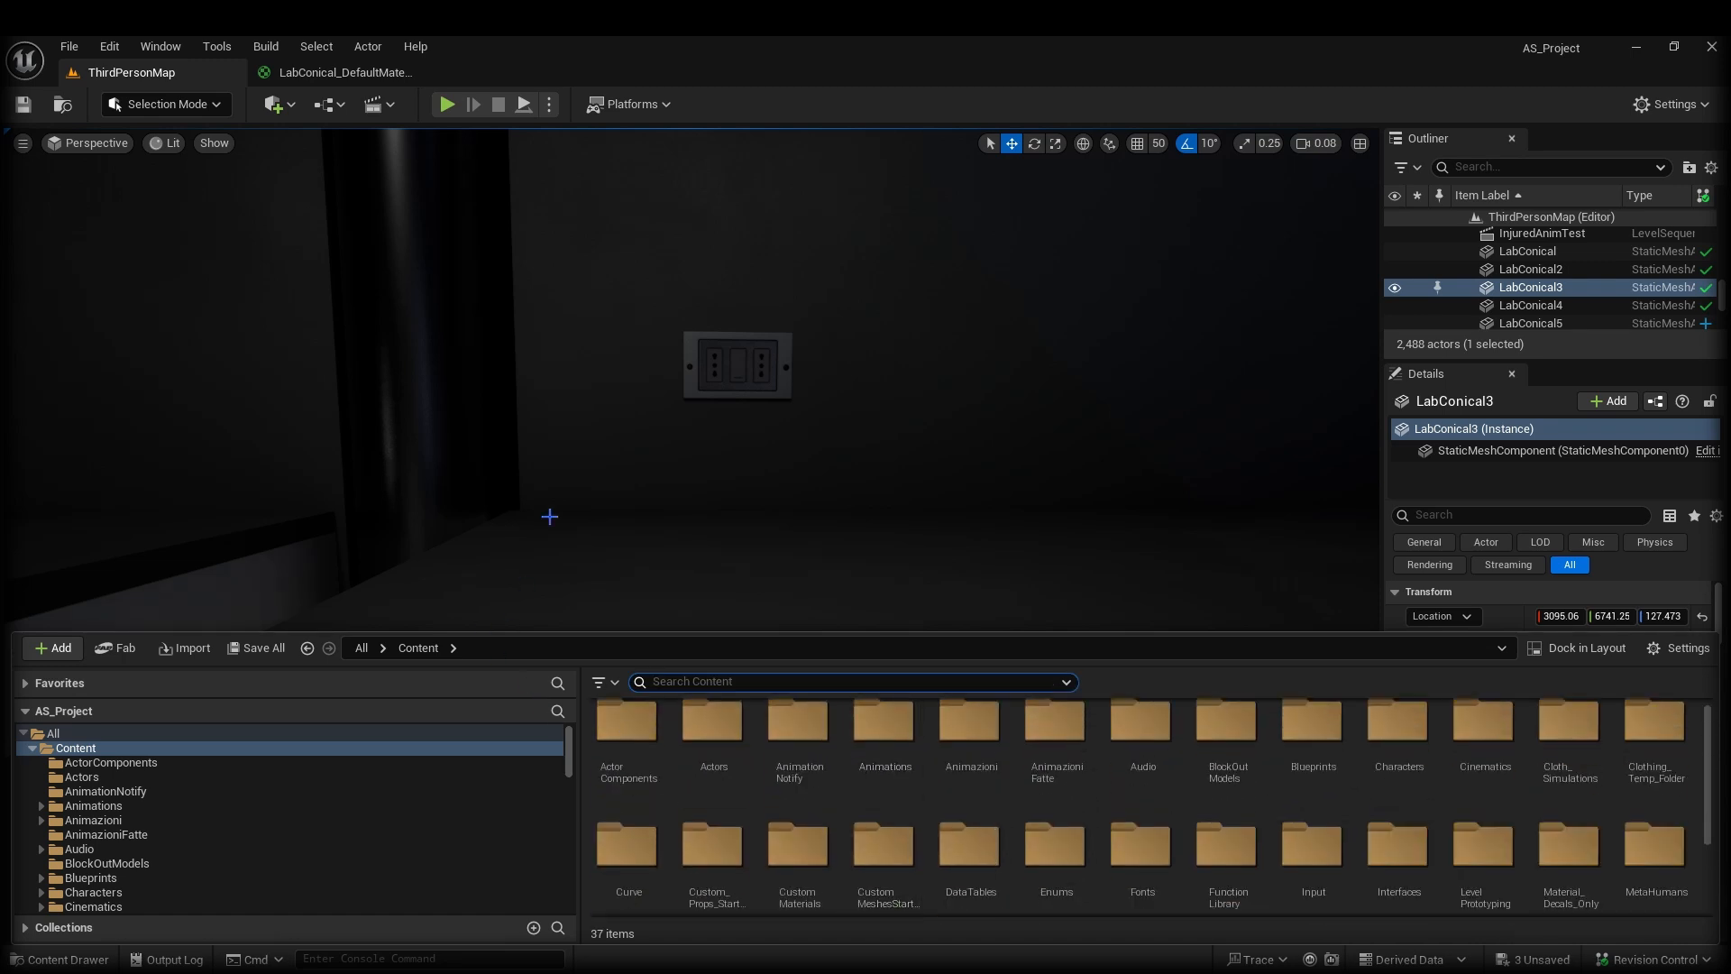
Locate the selected flask's static mesh asset in the project's Conicle folder.
right_click_drag(549, 514, 415, 525)
right_click(420, 449)
left_click(492, 409)
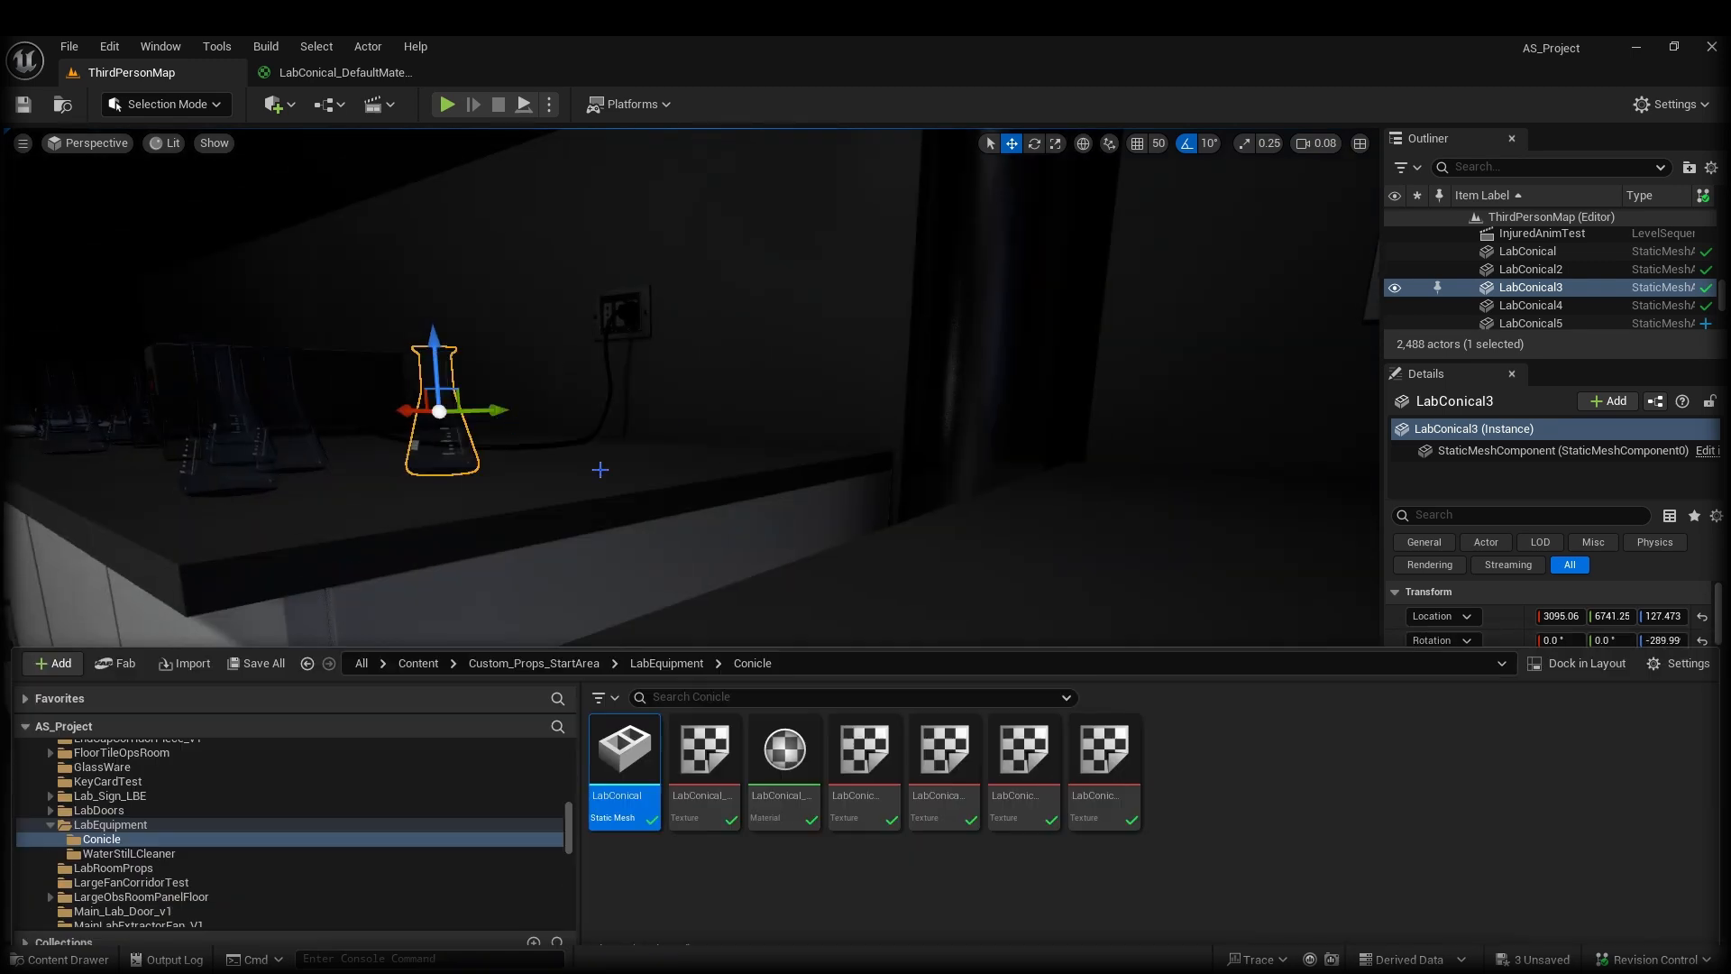
Create a folder named Tutorial inside the Conicle folder and open it.
right_click(1217, 797)
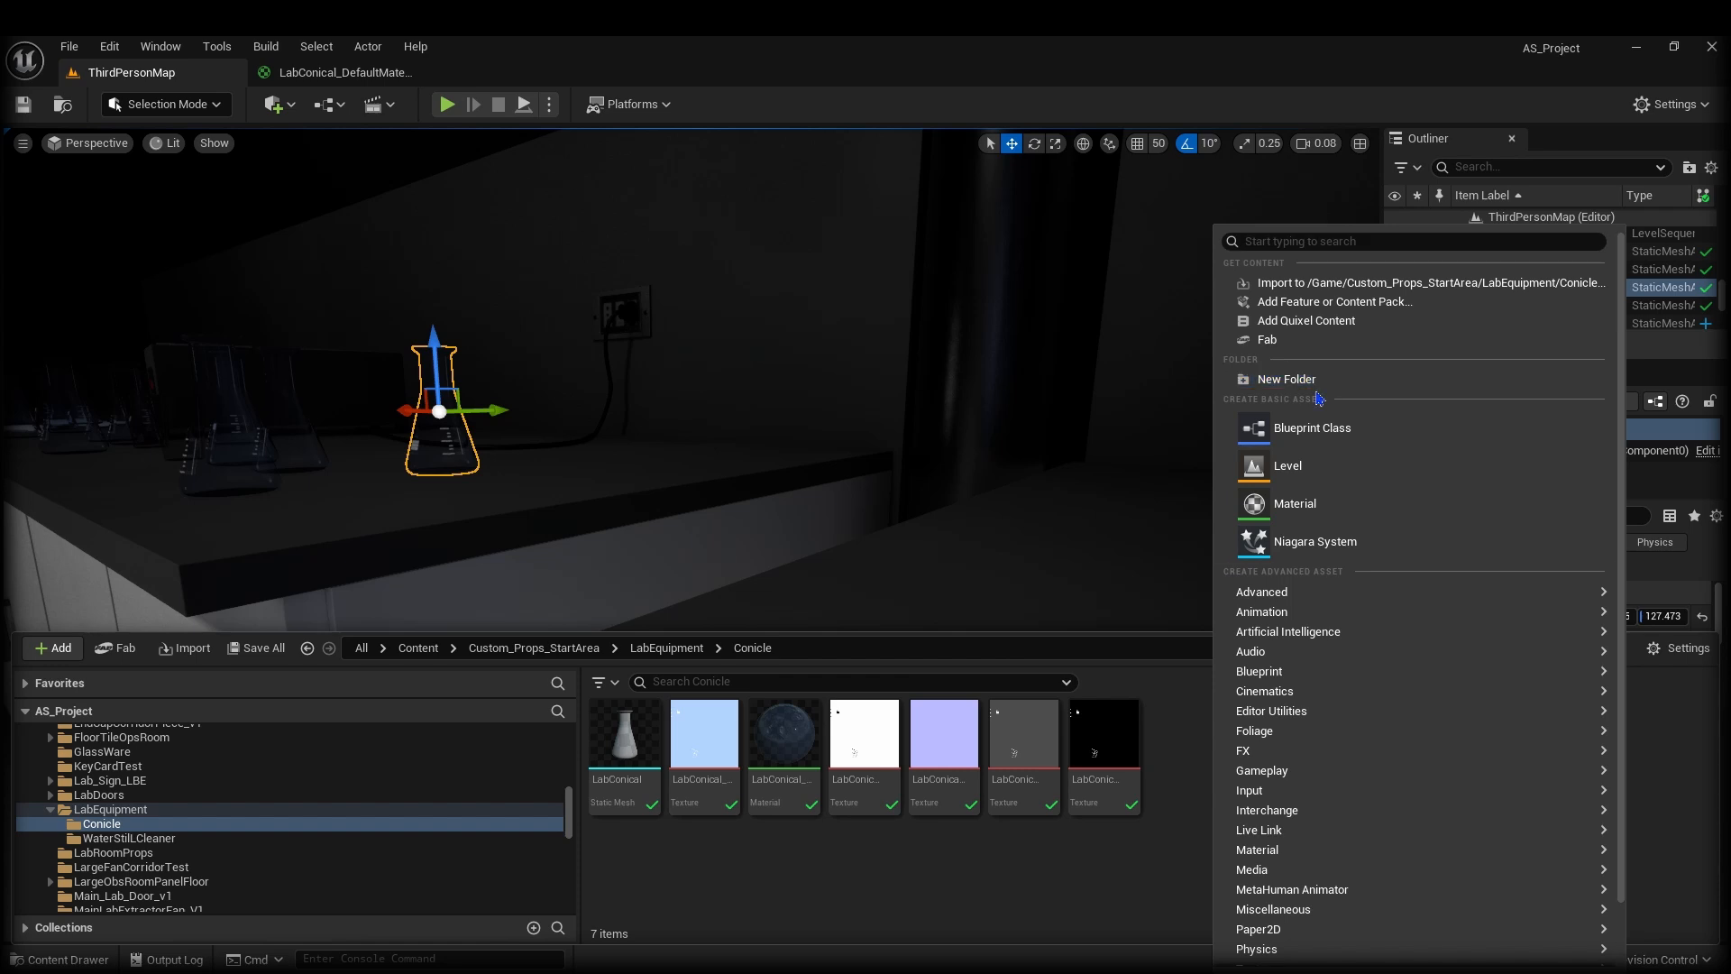
left_click(1287, 379)
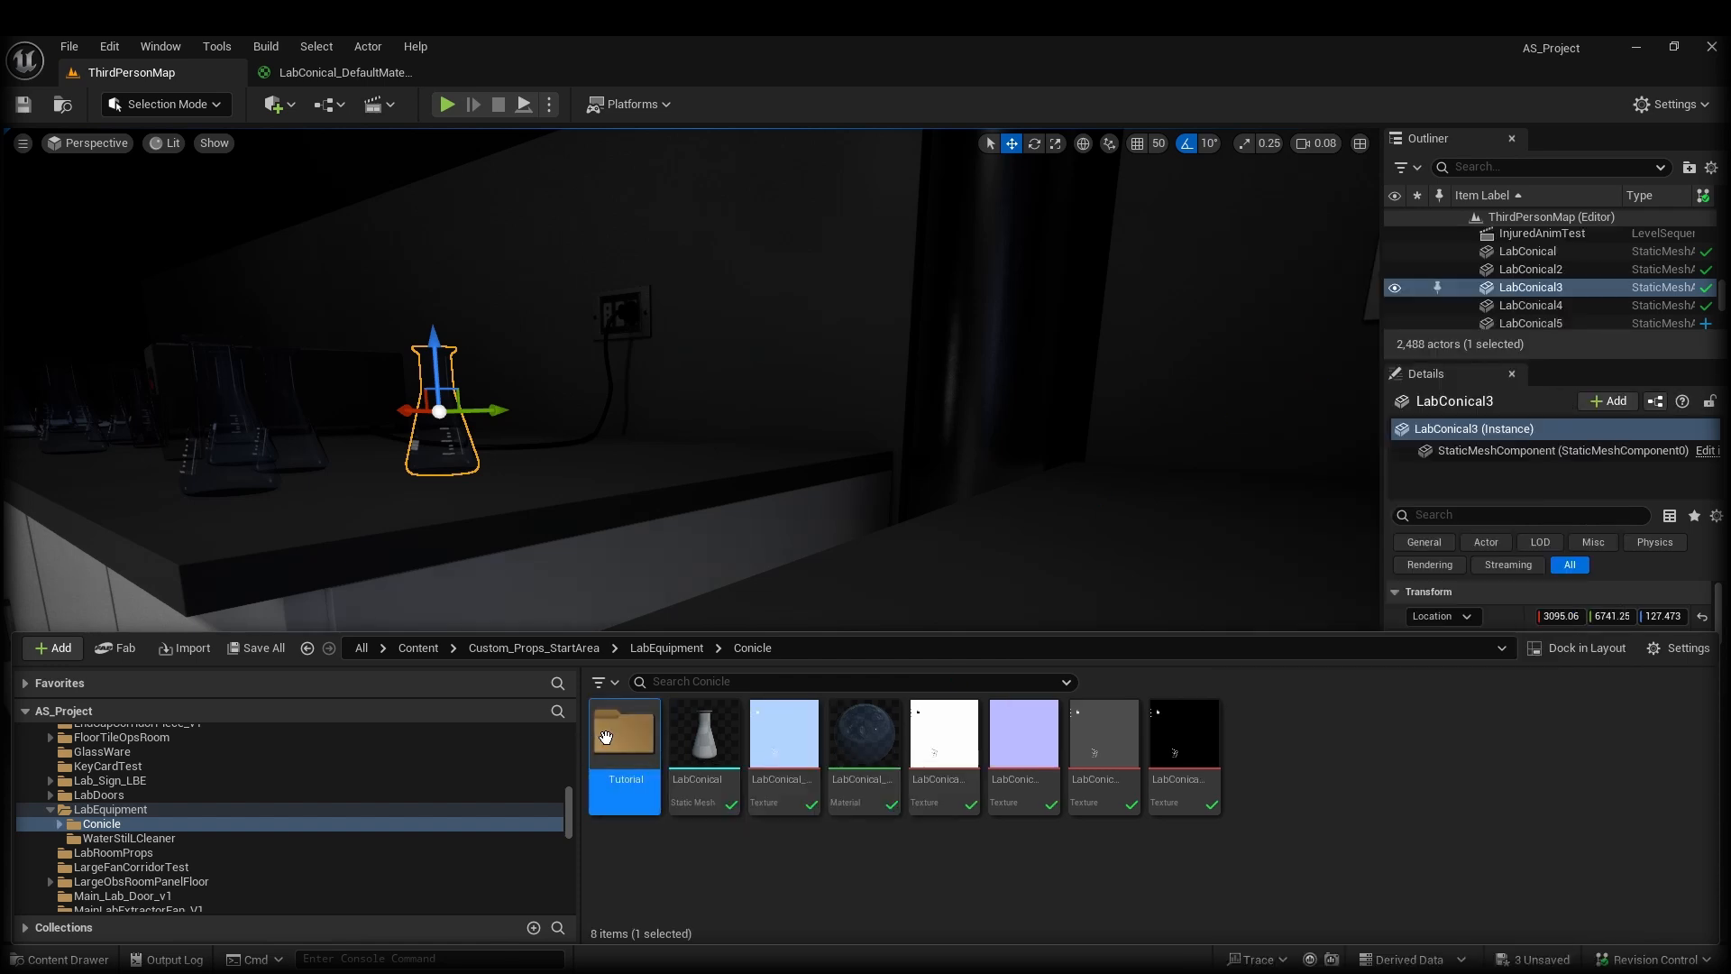
double_click(638, 753)
right_click_drag(724, 550, 992, 555)
key("ctrl+space")
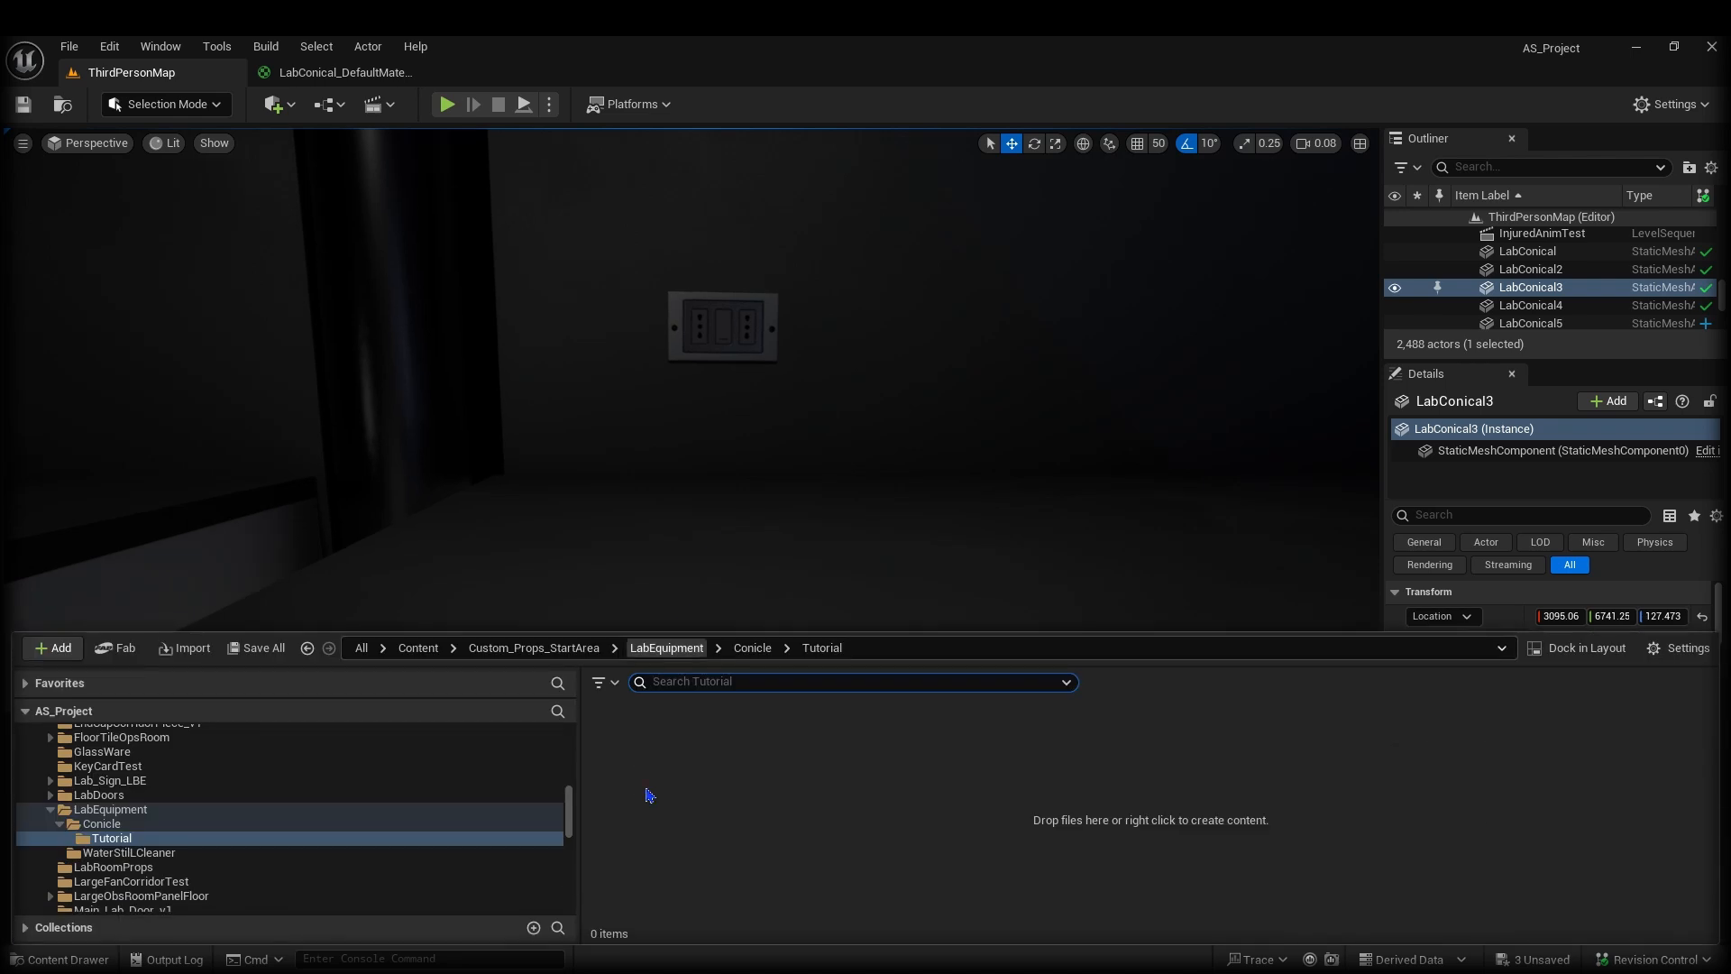
Import the LabConicalTutorial base color, normal, opacity and roughness textures from the TutorialGlass folder.
left_click(180, 659)
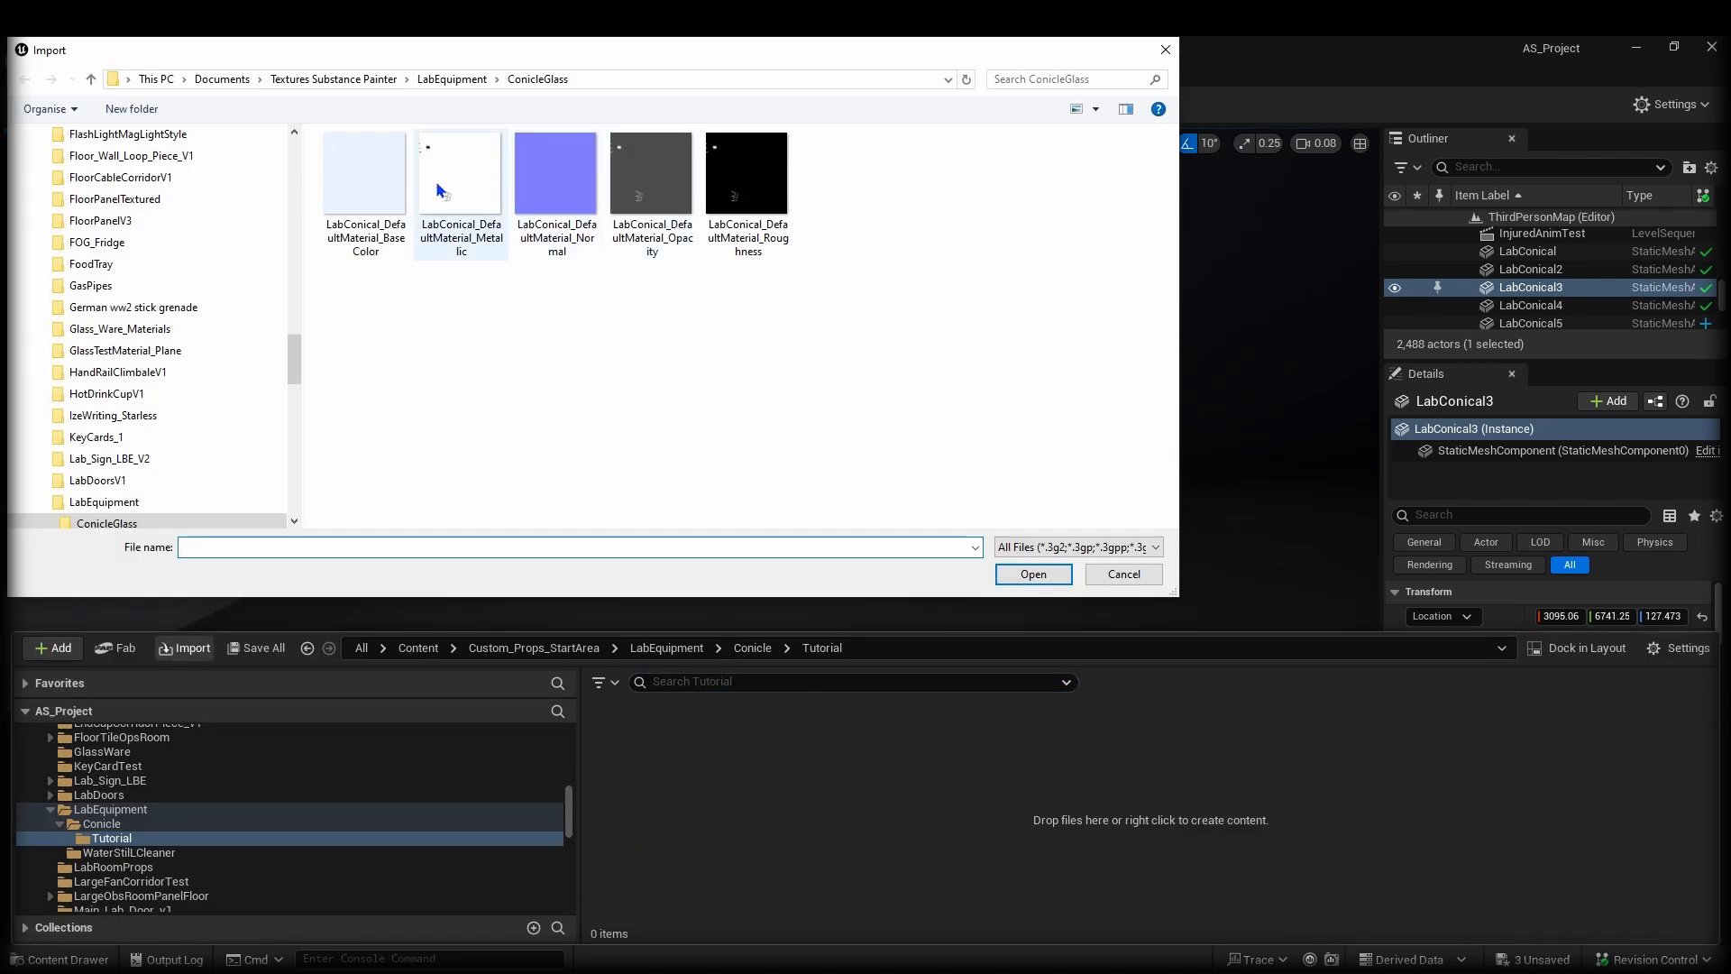
left_click(452, 78)
left_click(350, 79)
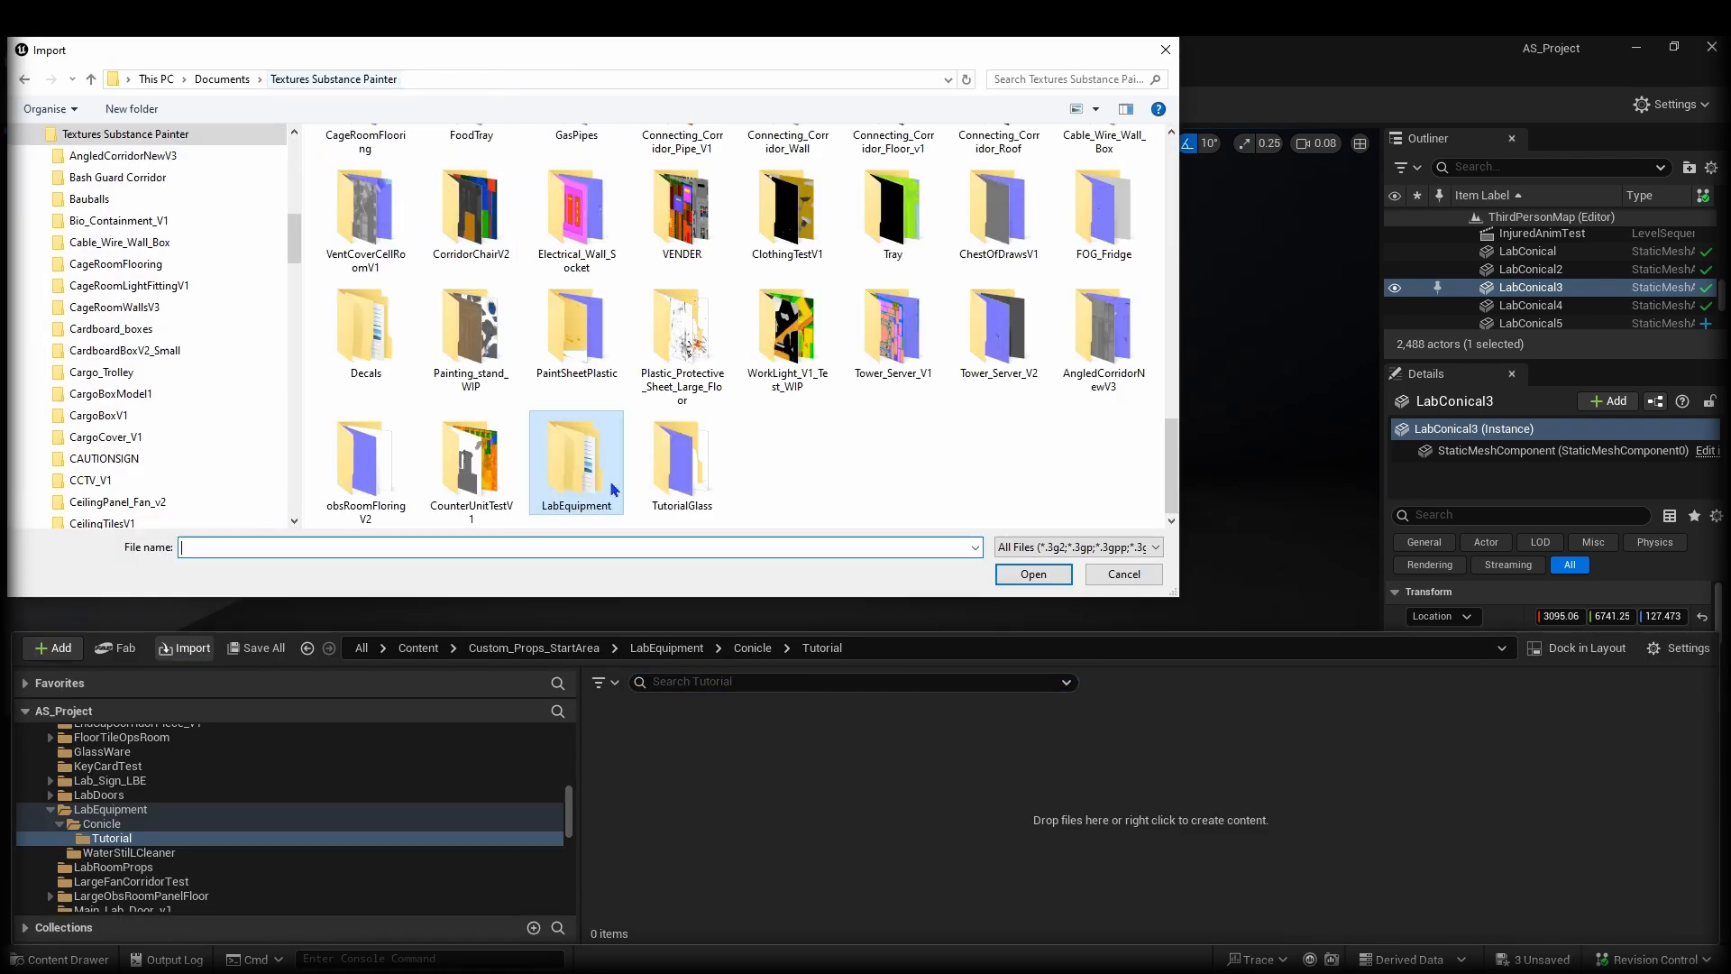
double_click(682, 460)
left_click(345, 177)
left_click(650, 176, "shift")
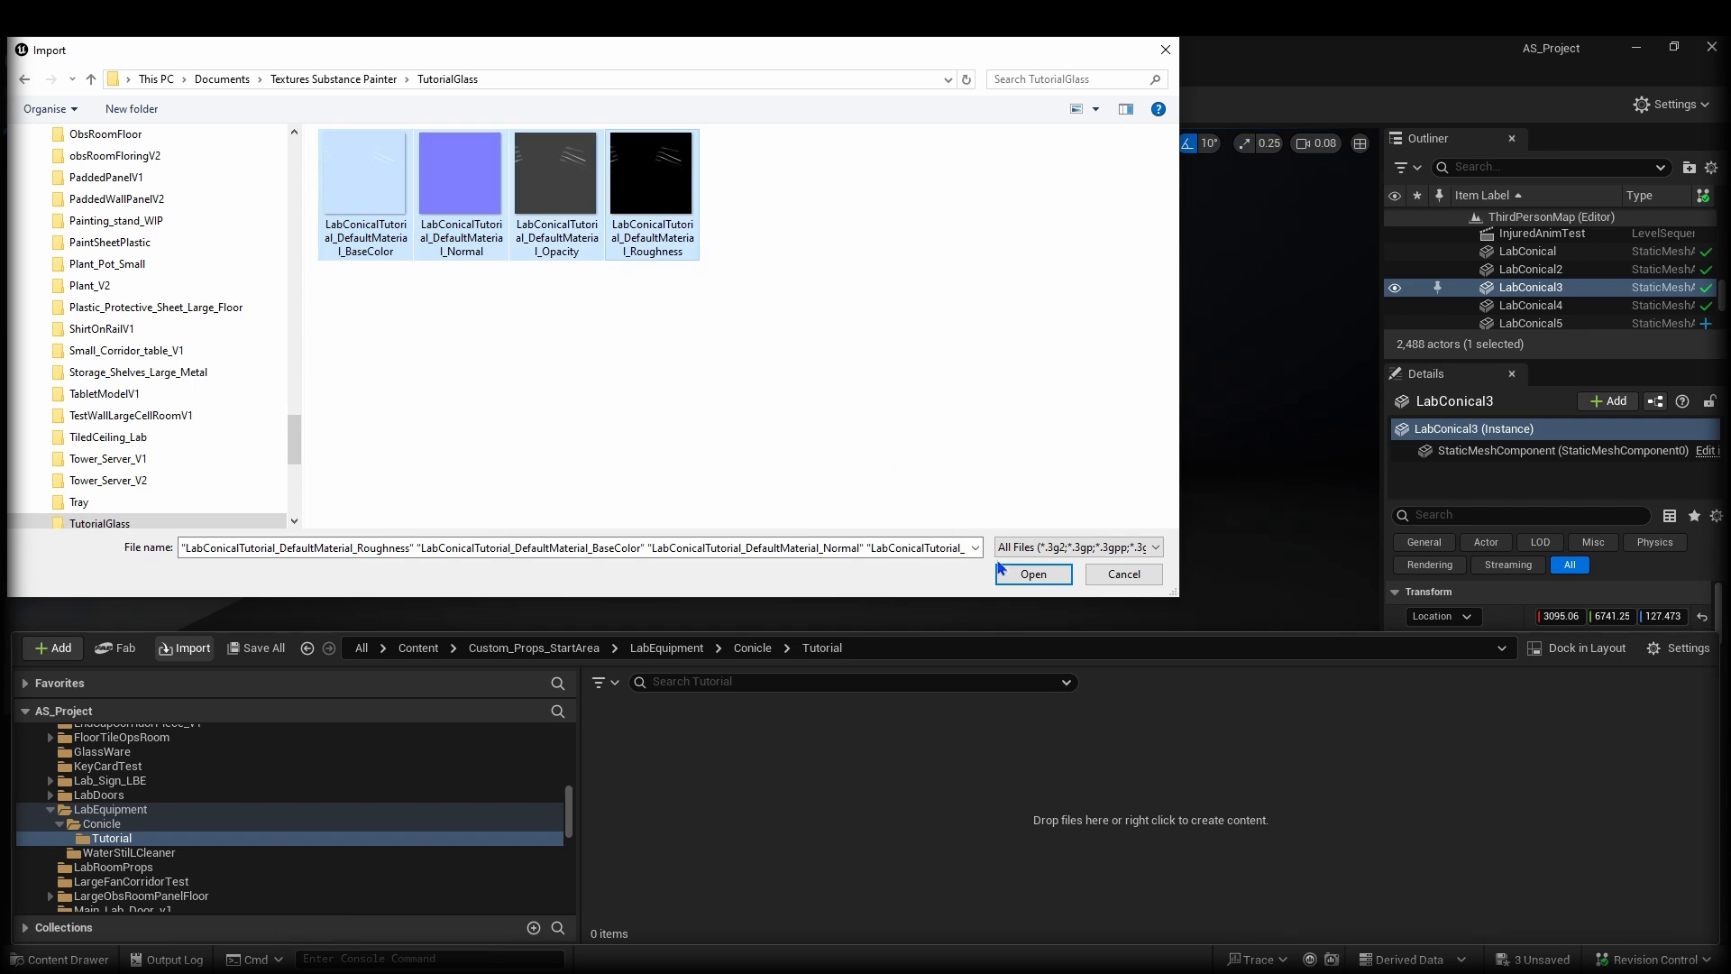
left_click(1034, 574)
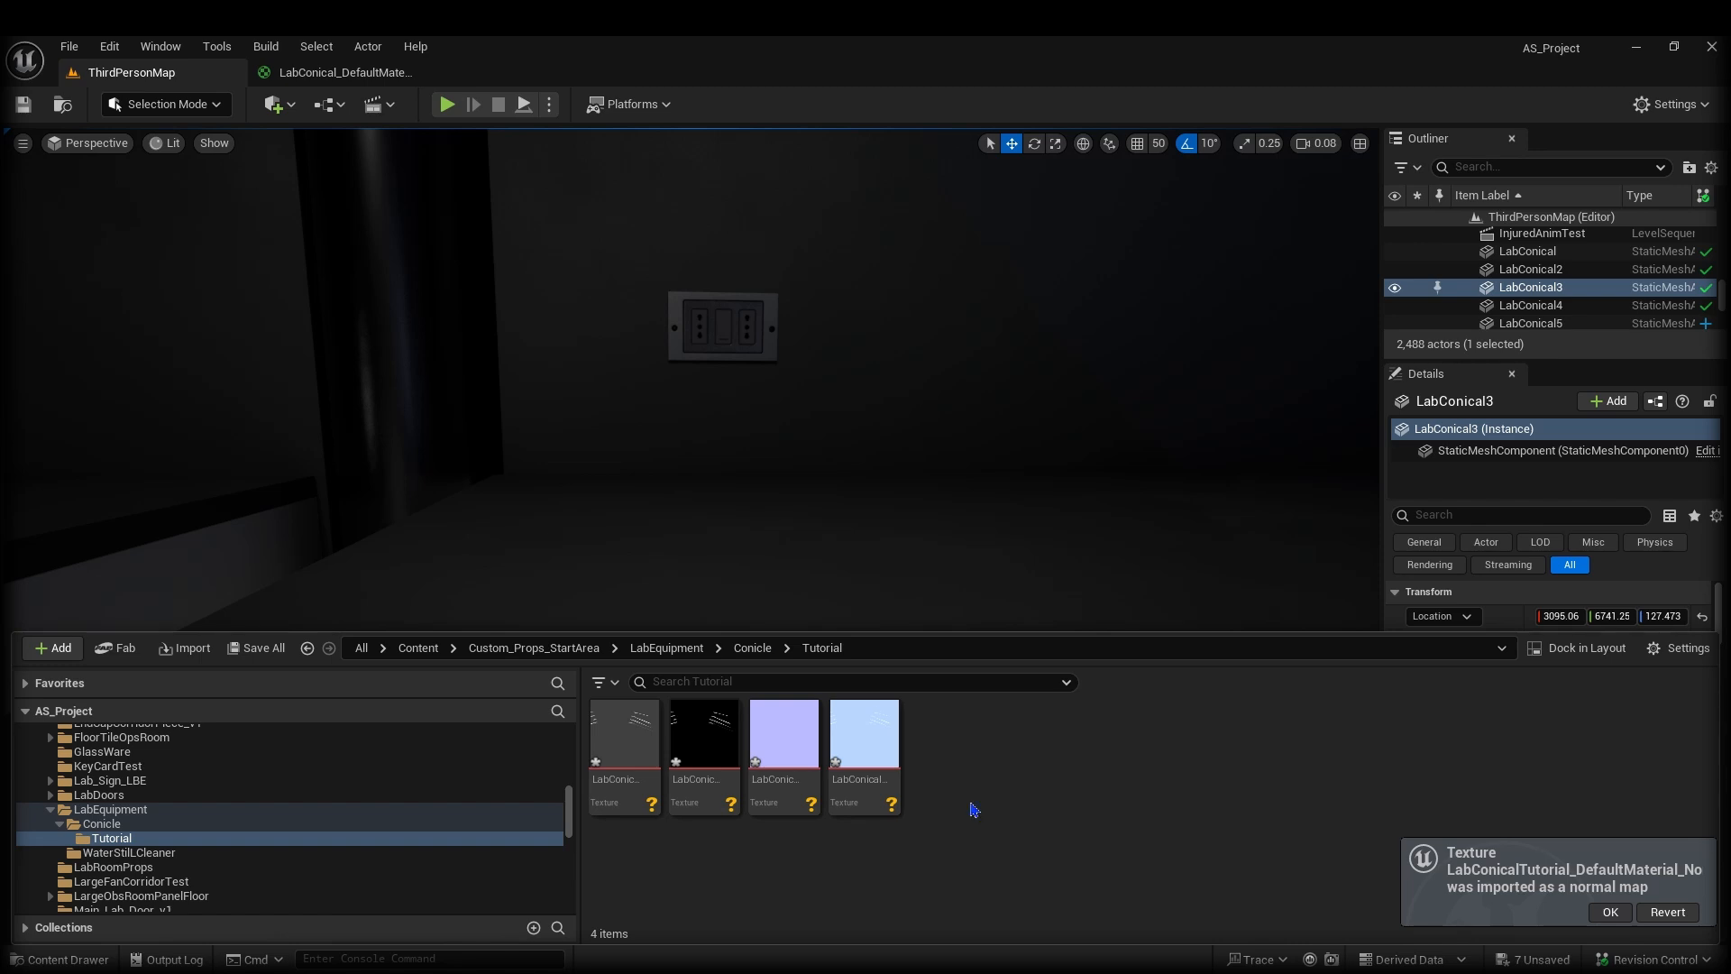
Import the LabConicalTutorial mesh from the Desktop's FBX FILES folder with the default import settings.
left_click(184, 647)
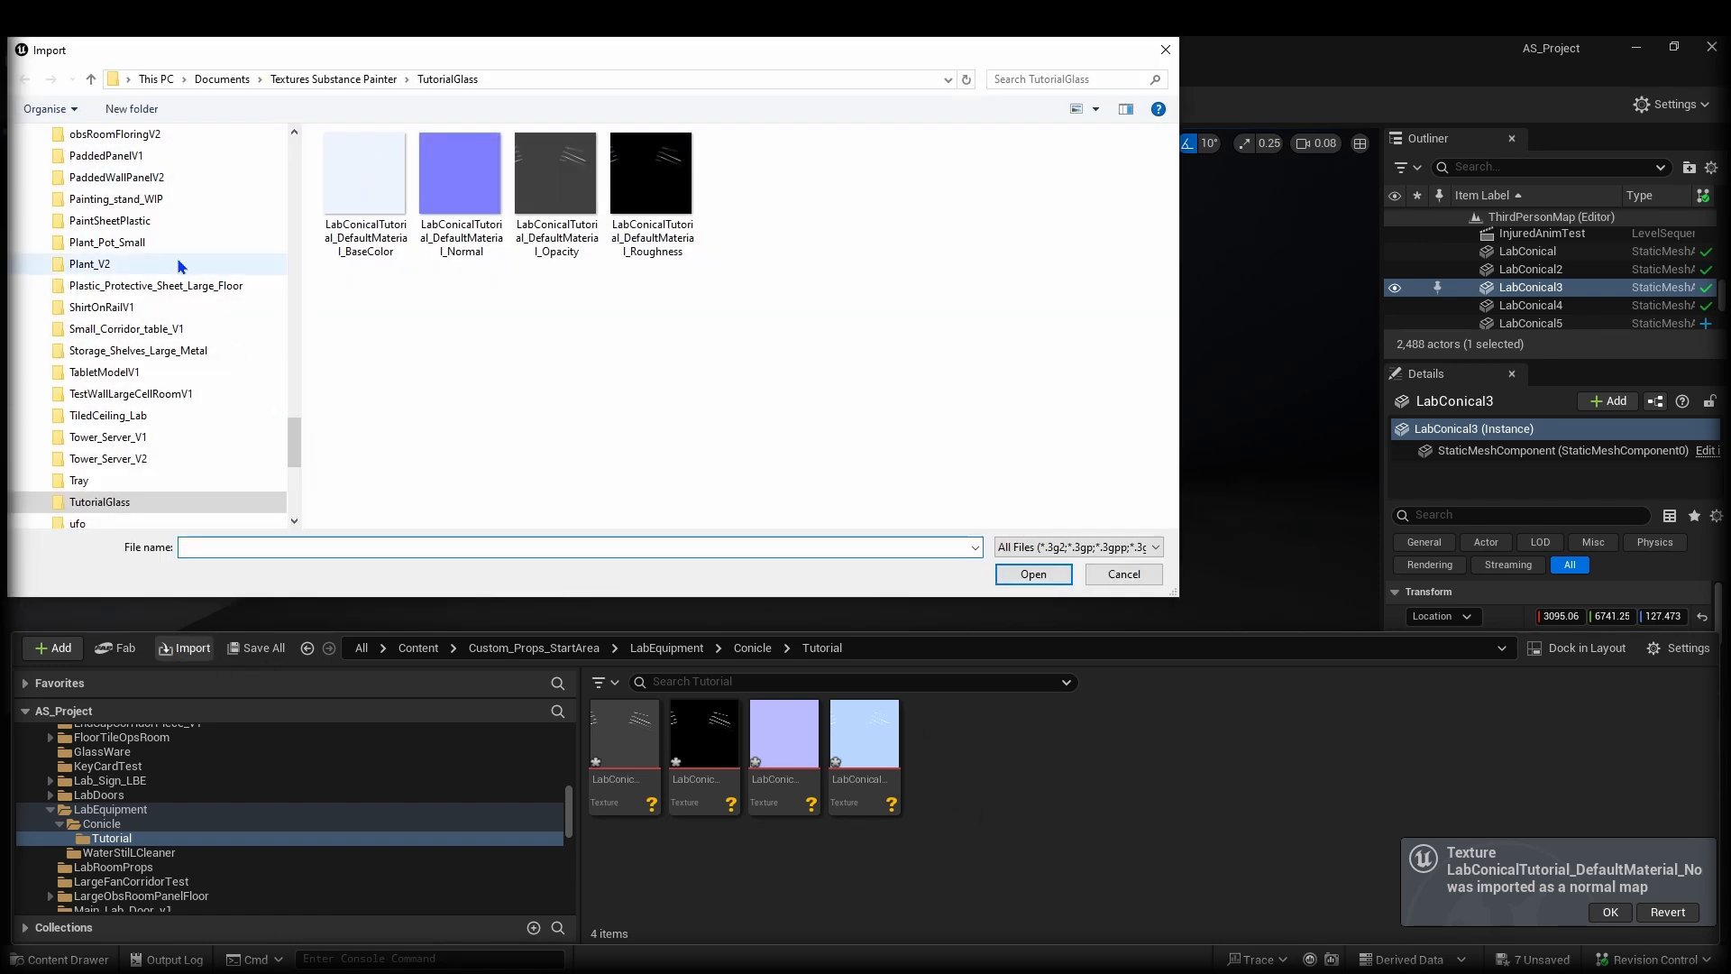
left_click_drag(293, 442, 278, 151)
left_click(74, 170)
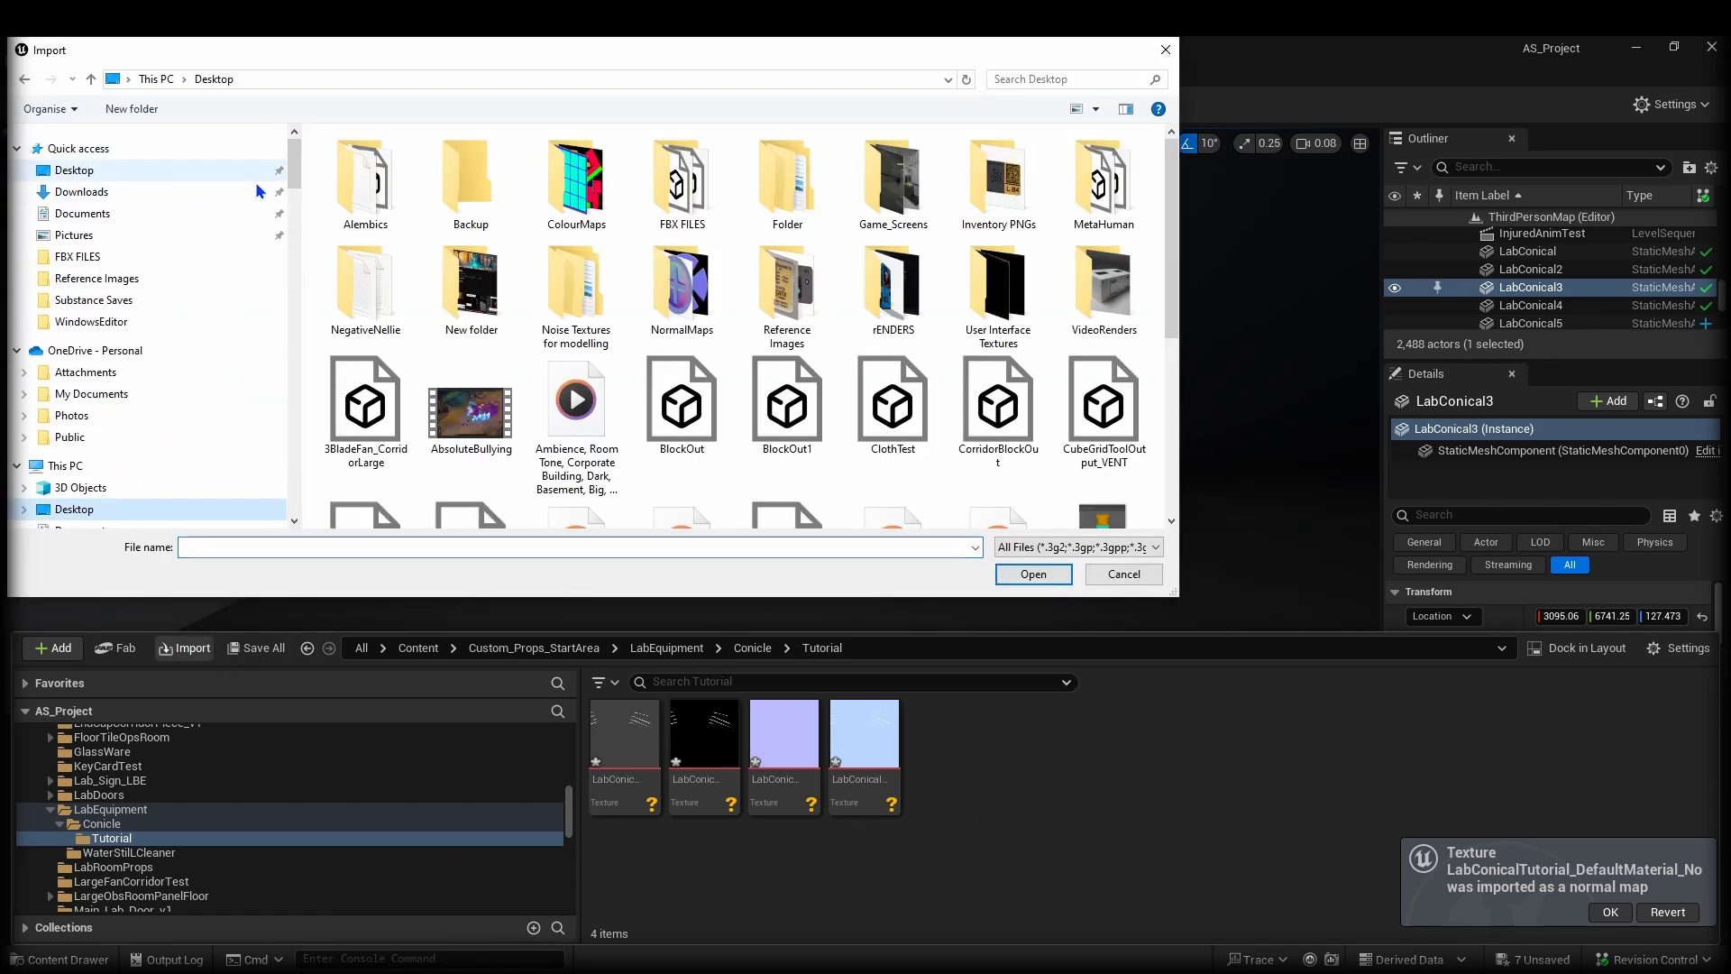
double_click(680, 185)
left_click(366, 163)
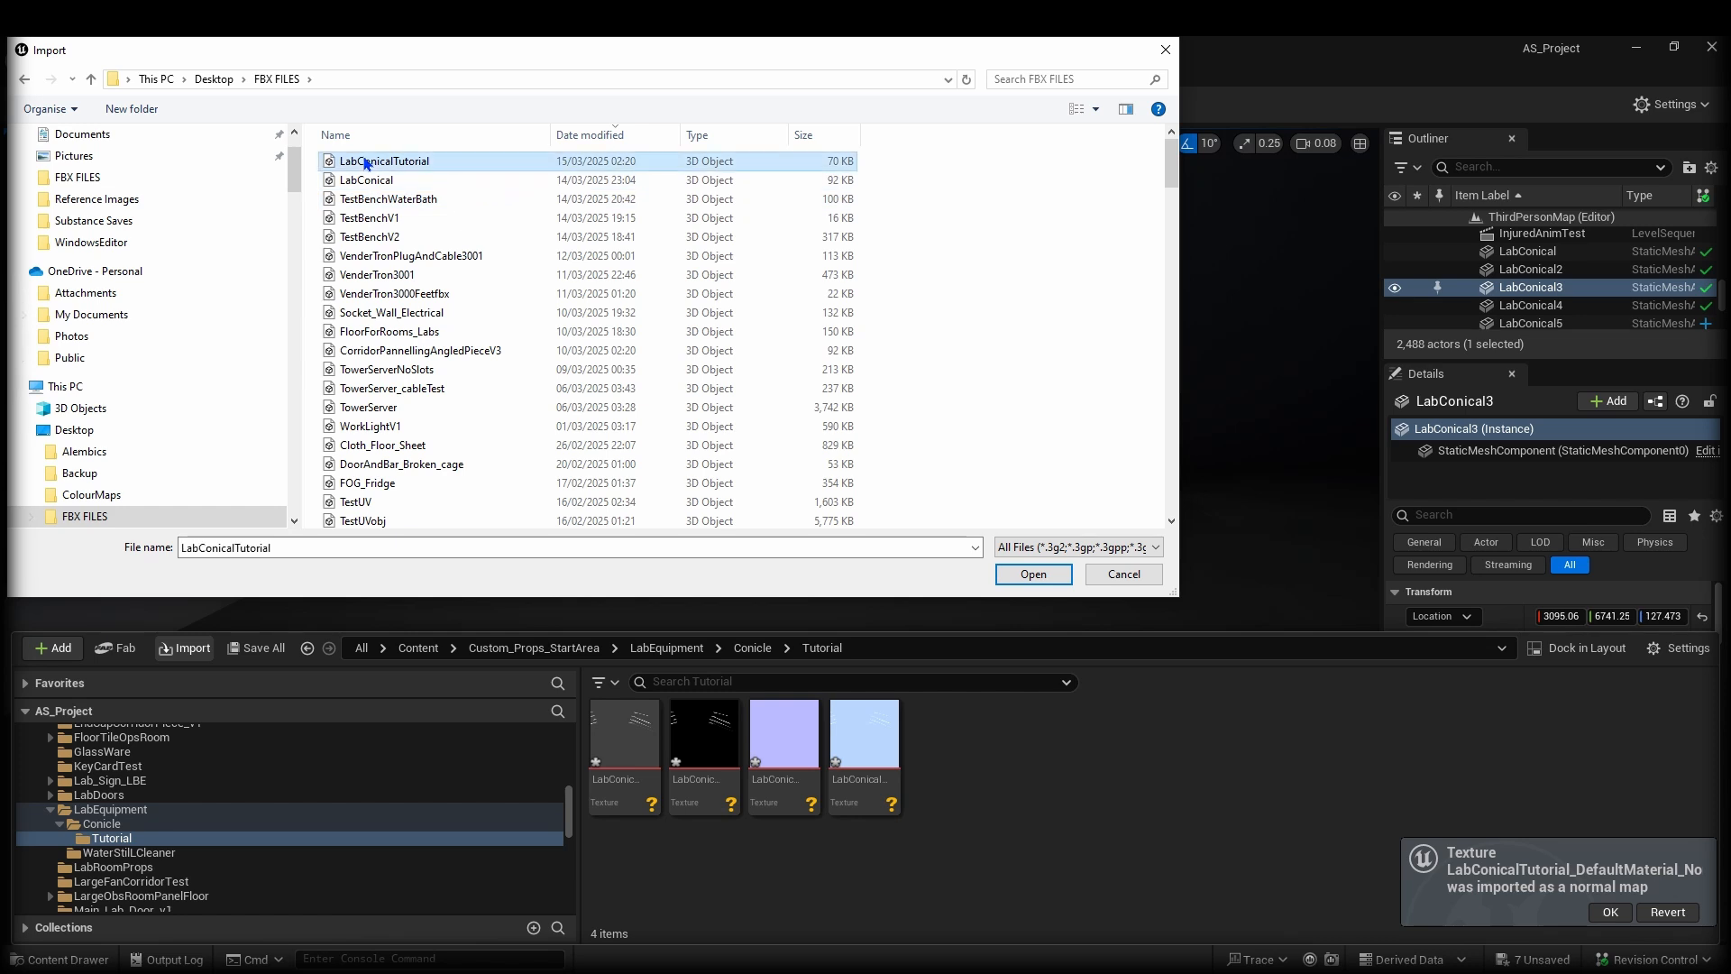
left_click(1033, 573)
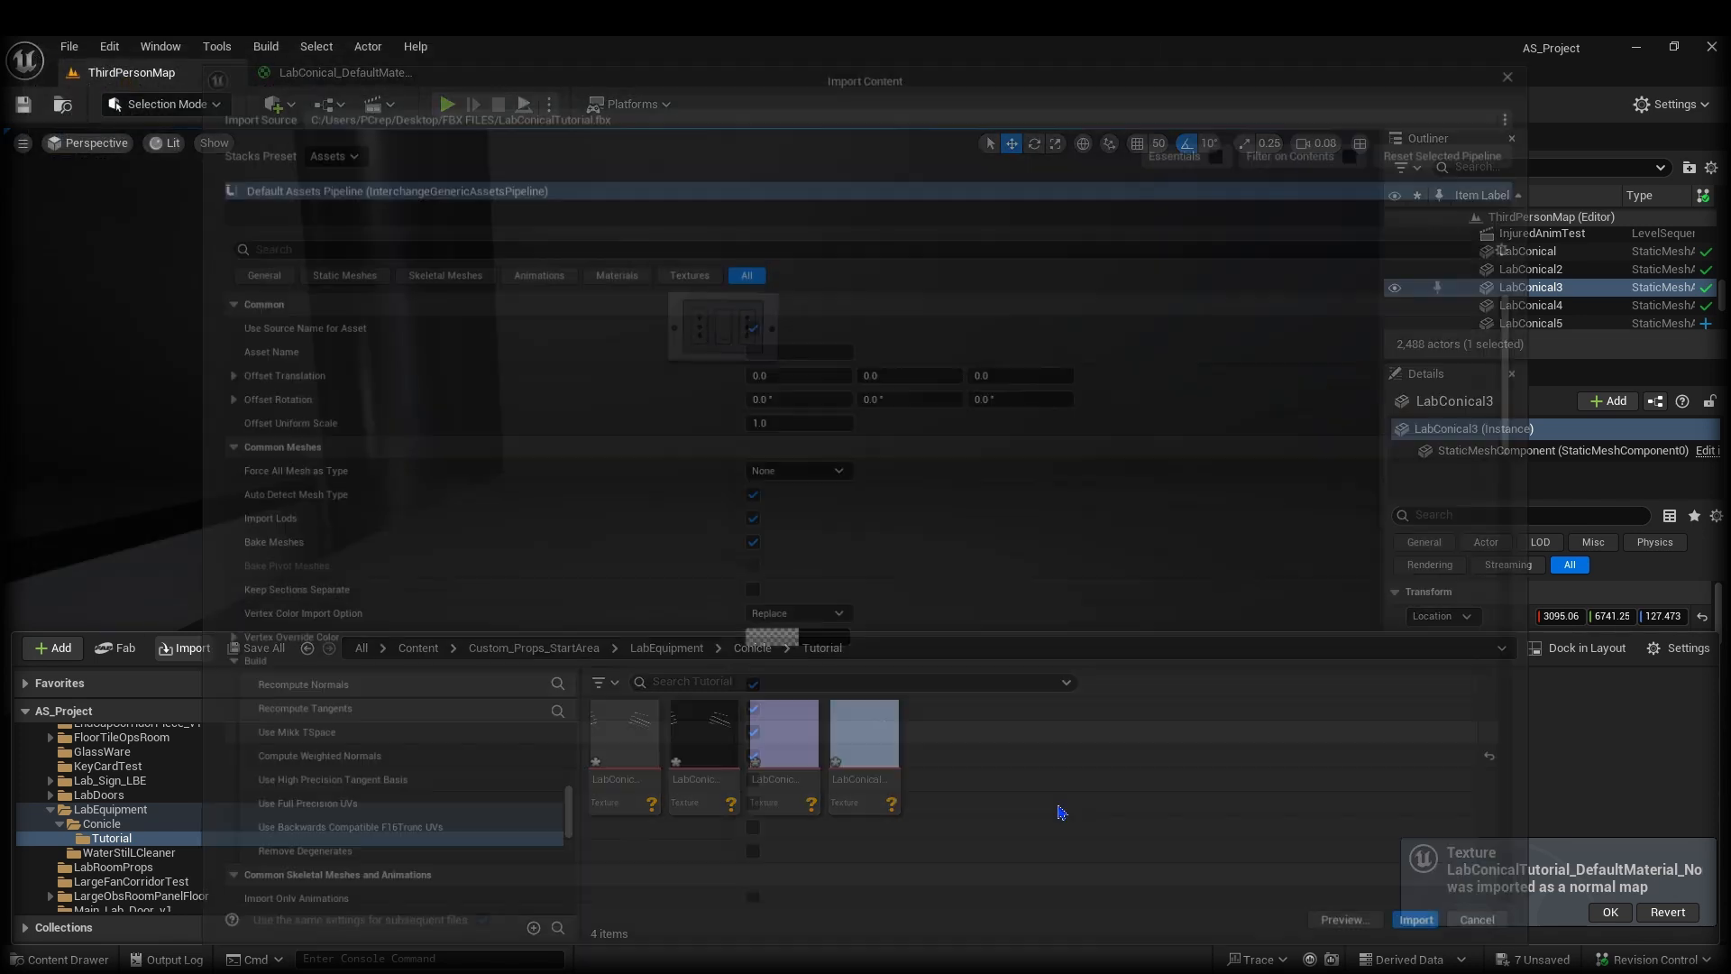
left_click(1410, 929)
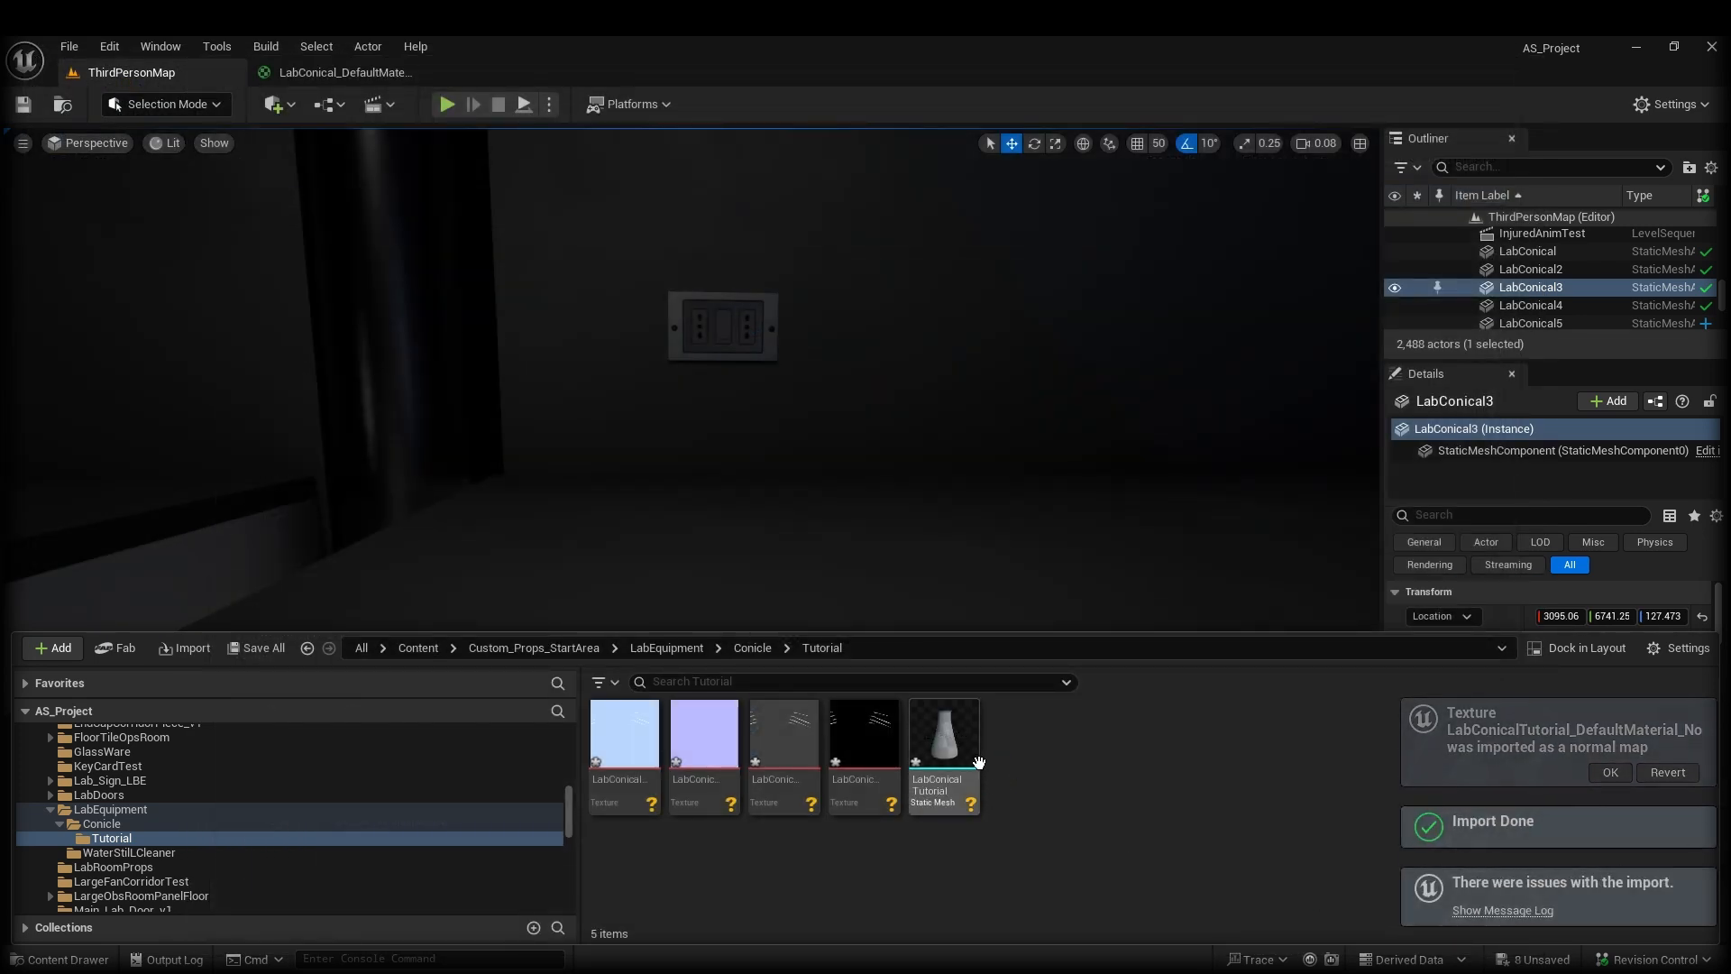
Place the LabConicalTutorial mesh on the bench top and rotate it to about -130° around Z.
left_click_drag(1027, 587, 943, 687)
key("e")
left_click_drag(793, 627, 890, 695)
left_click_drag(743, 701, 721, 698)
mouse_move(831, 708)
right_mouse_down()
mouse_move(802, 709)
mouse_move(866, 708)
mouse_move(811, 708)
mouse_move(831, 708)
right_mouse_up()
key("d")
key("g")
key("a")
key("d")
key("d")
key("a")
key("d")
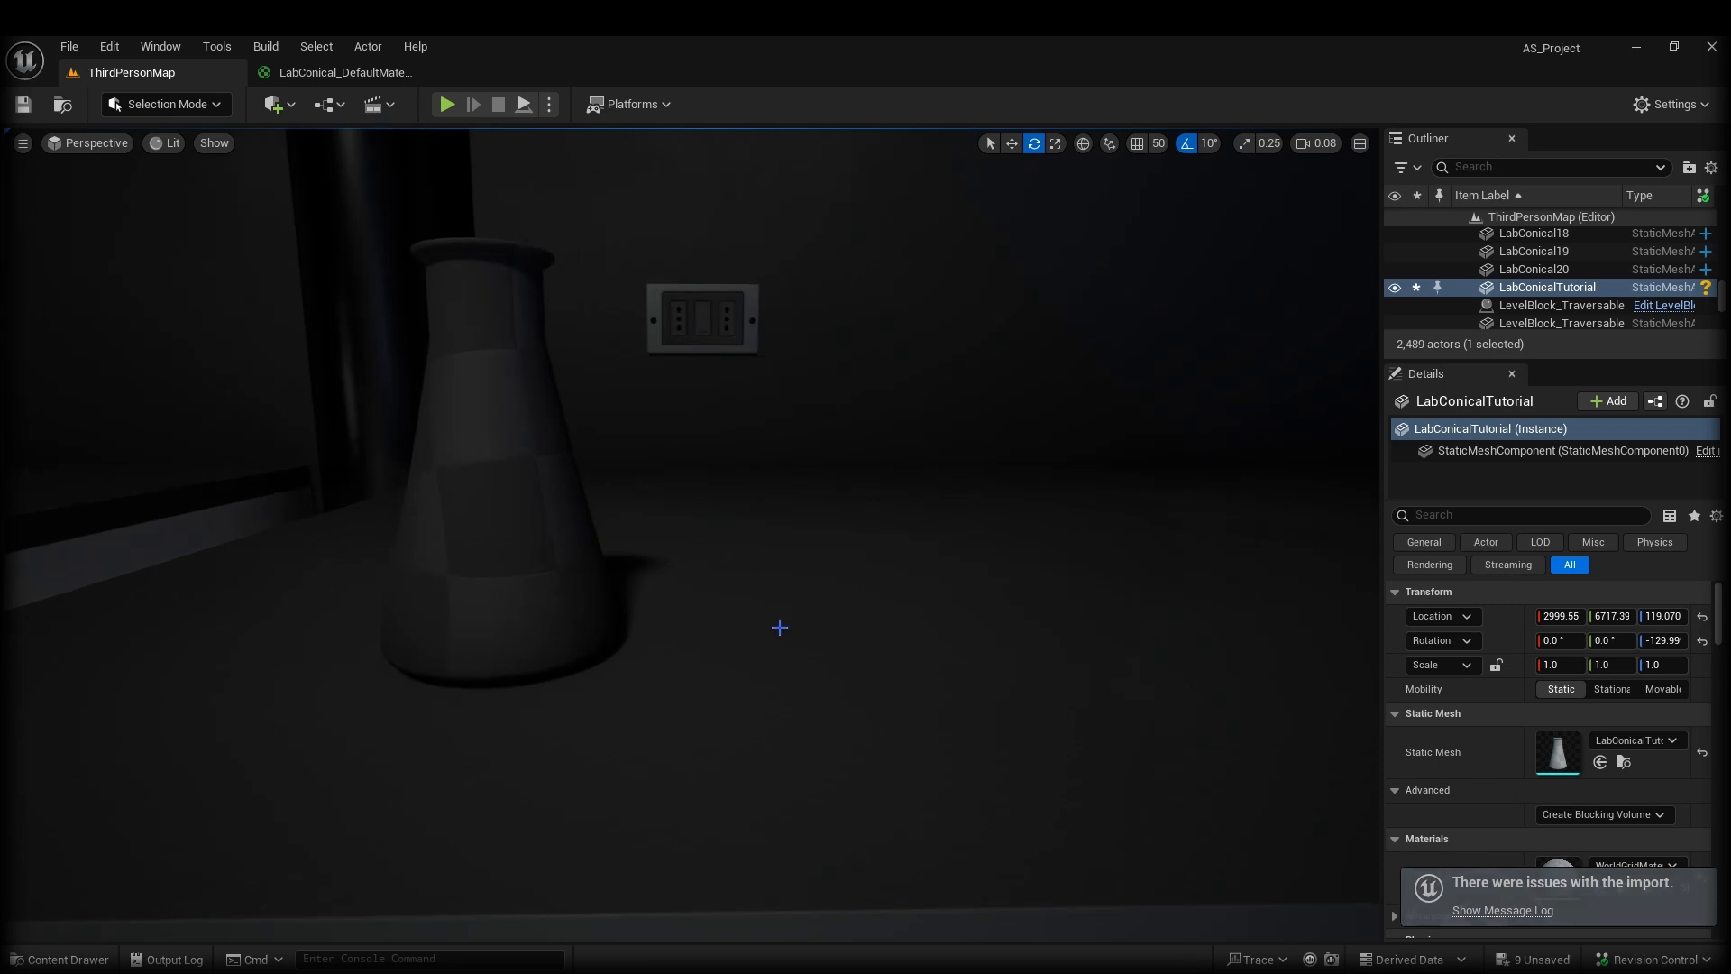
Compare the untextured flask with the finished glass flasks on the bench, and bring the Tutorial folder's imported assets back into view.
right_click_drag(501, 615, 521, 606)
key("ctrl+space")
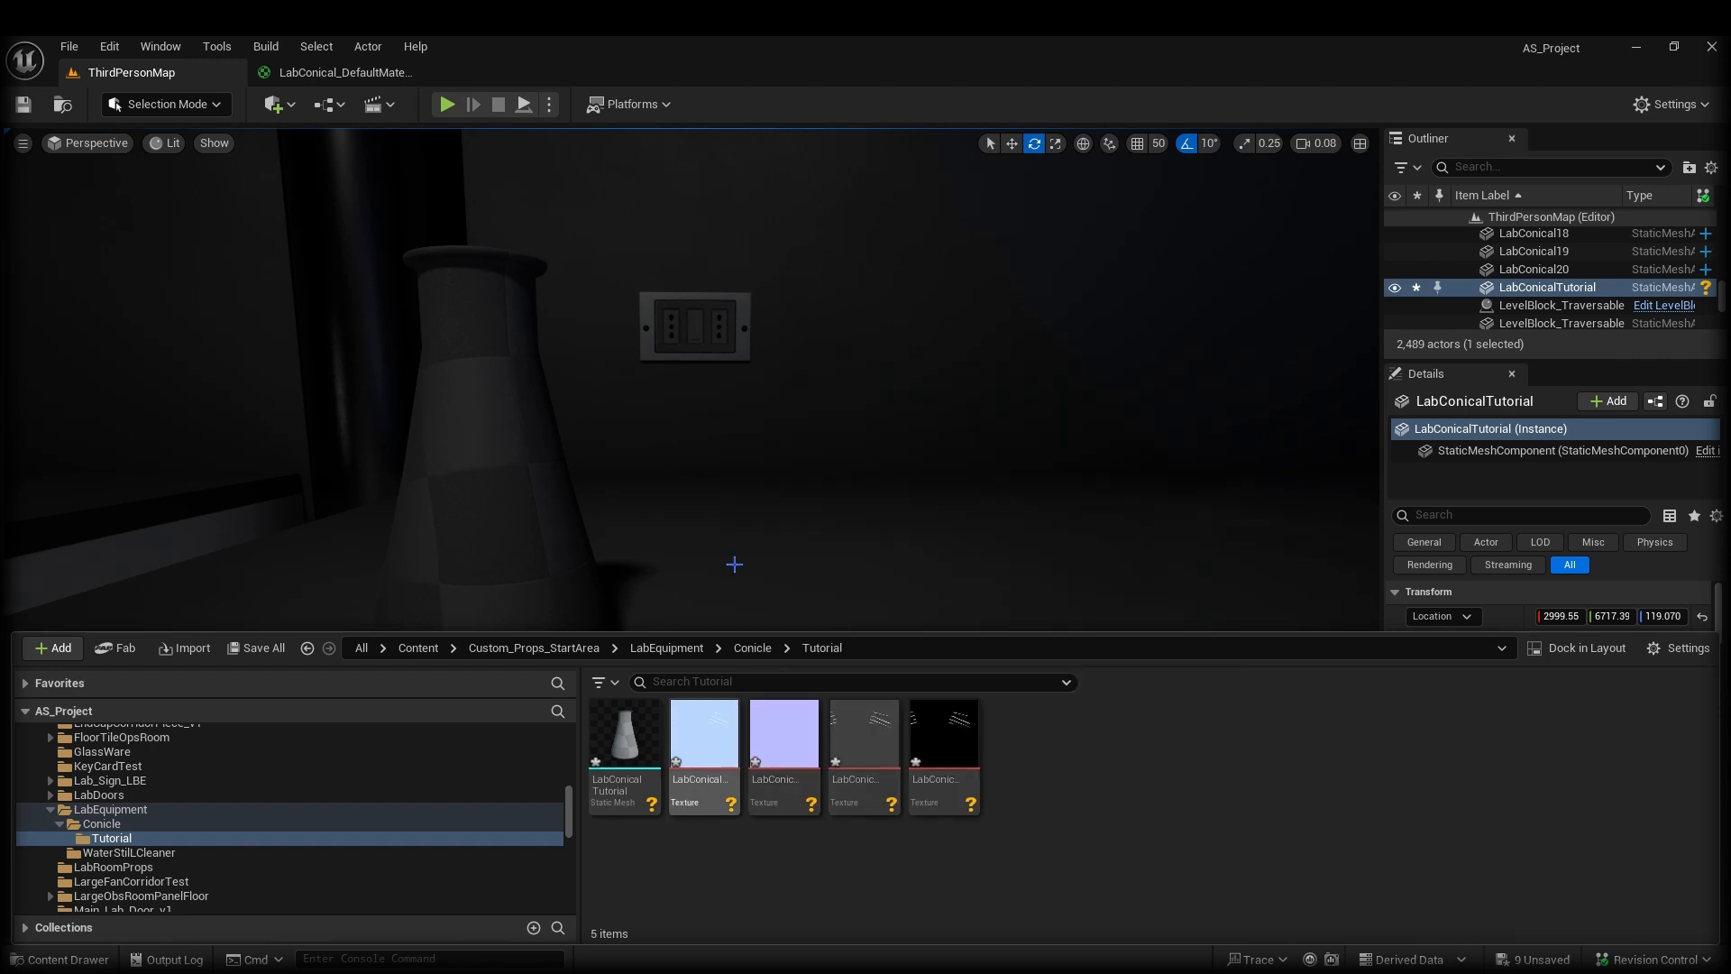
right_click_drag(734, 564, 505, 568)
key("w")
mouse_move(693, 534)
right_mouse_down()
mouse_move(789, 538)
mouse_move(665, 533)
mouse_move(727, 530)
right_mouse_up()
key("s")
key("d")
key("w")
right_click_drag(557, 572, 582, 575)
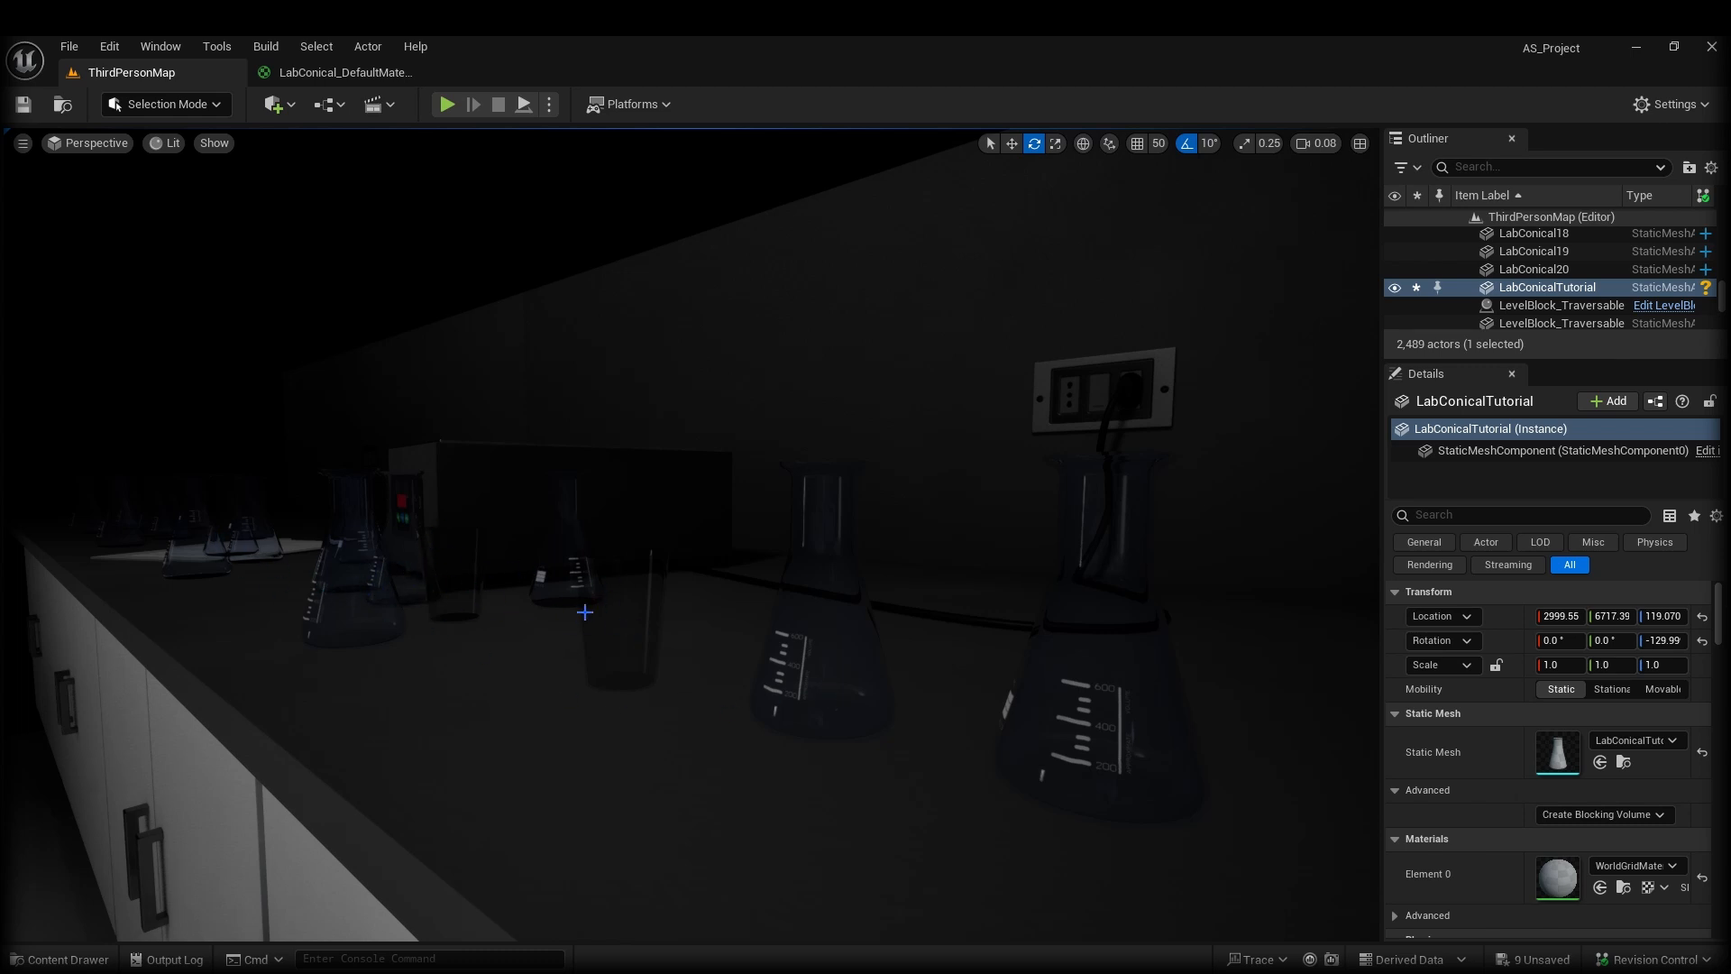
mouse_move(581, 609)
right_mouse_down()
mouse_move(564, 609)
mouse_move(642, 612)
mouse_move(572, 607)
right_mouse_up()
key("d")
key("w")
scroll(631, 610, "down", 2)
key("d")
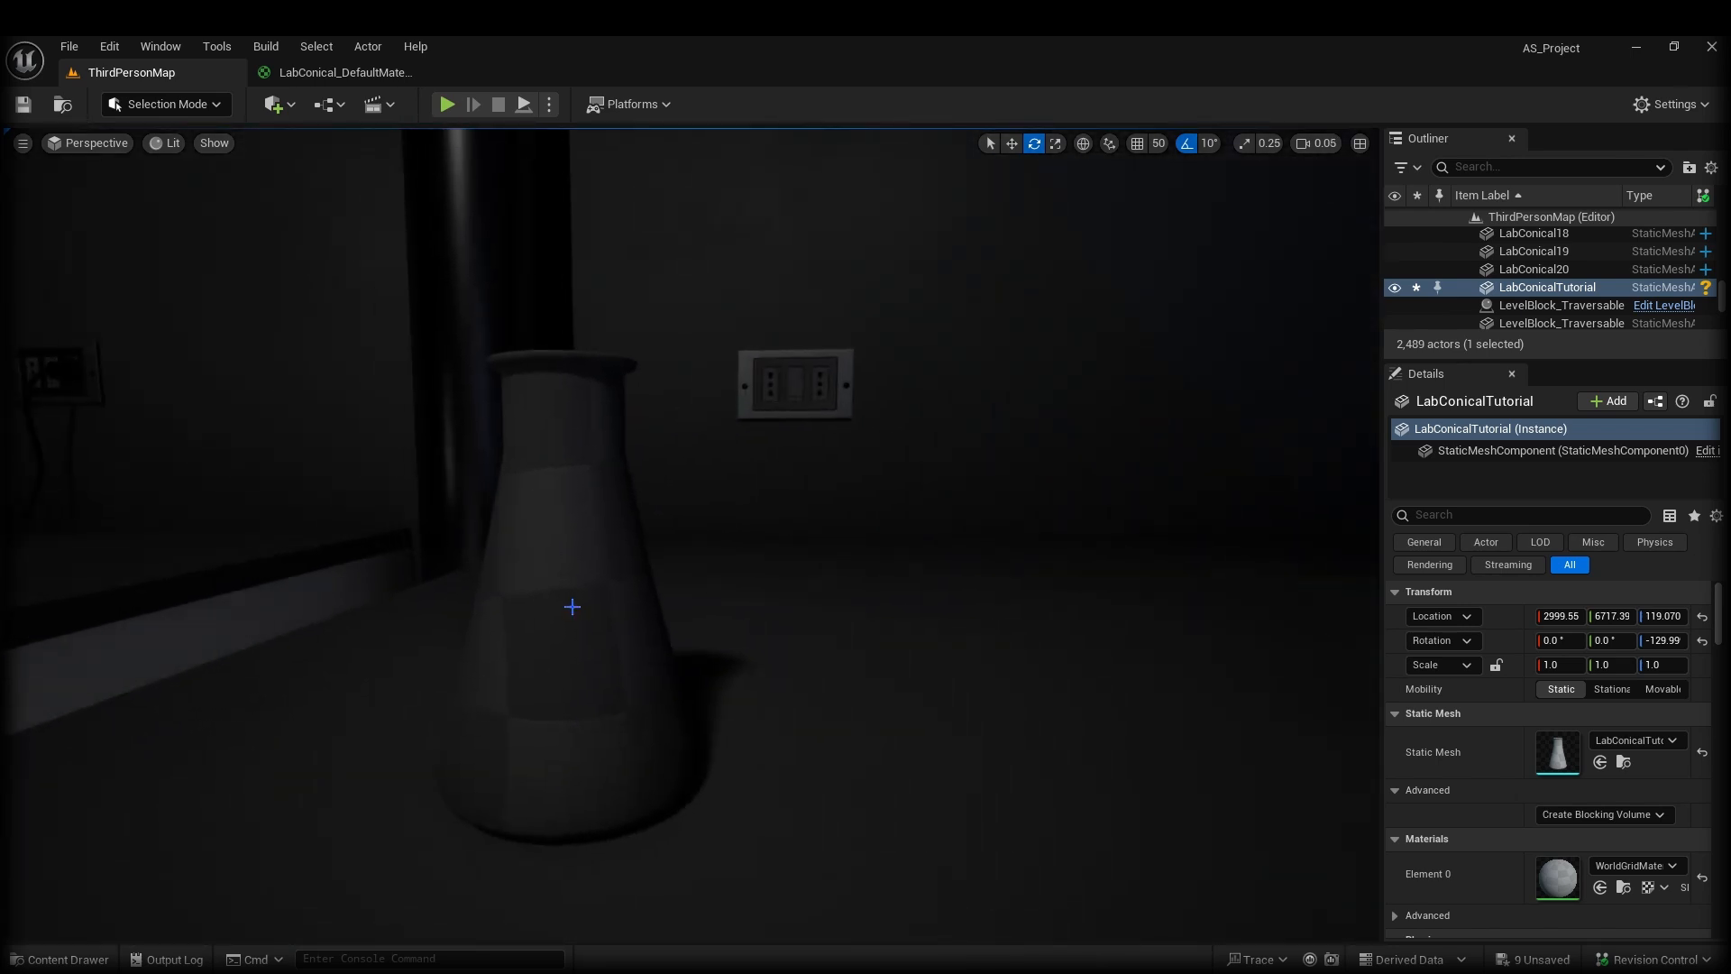
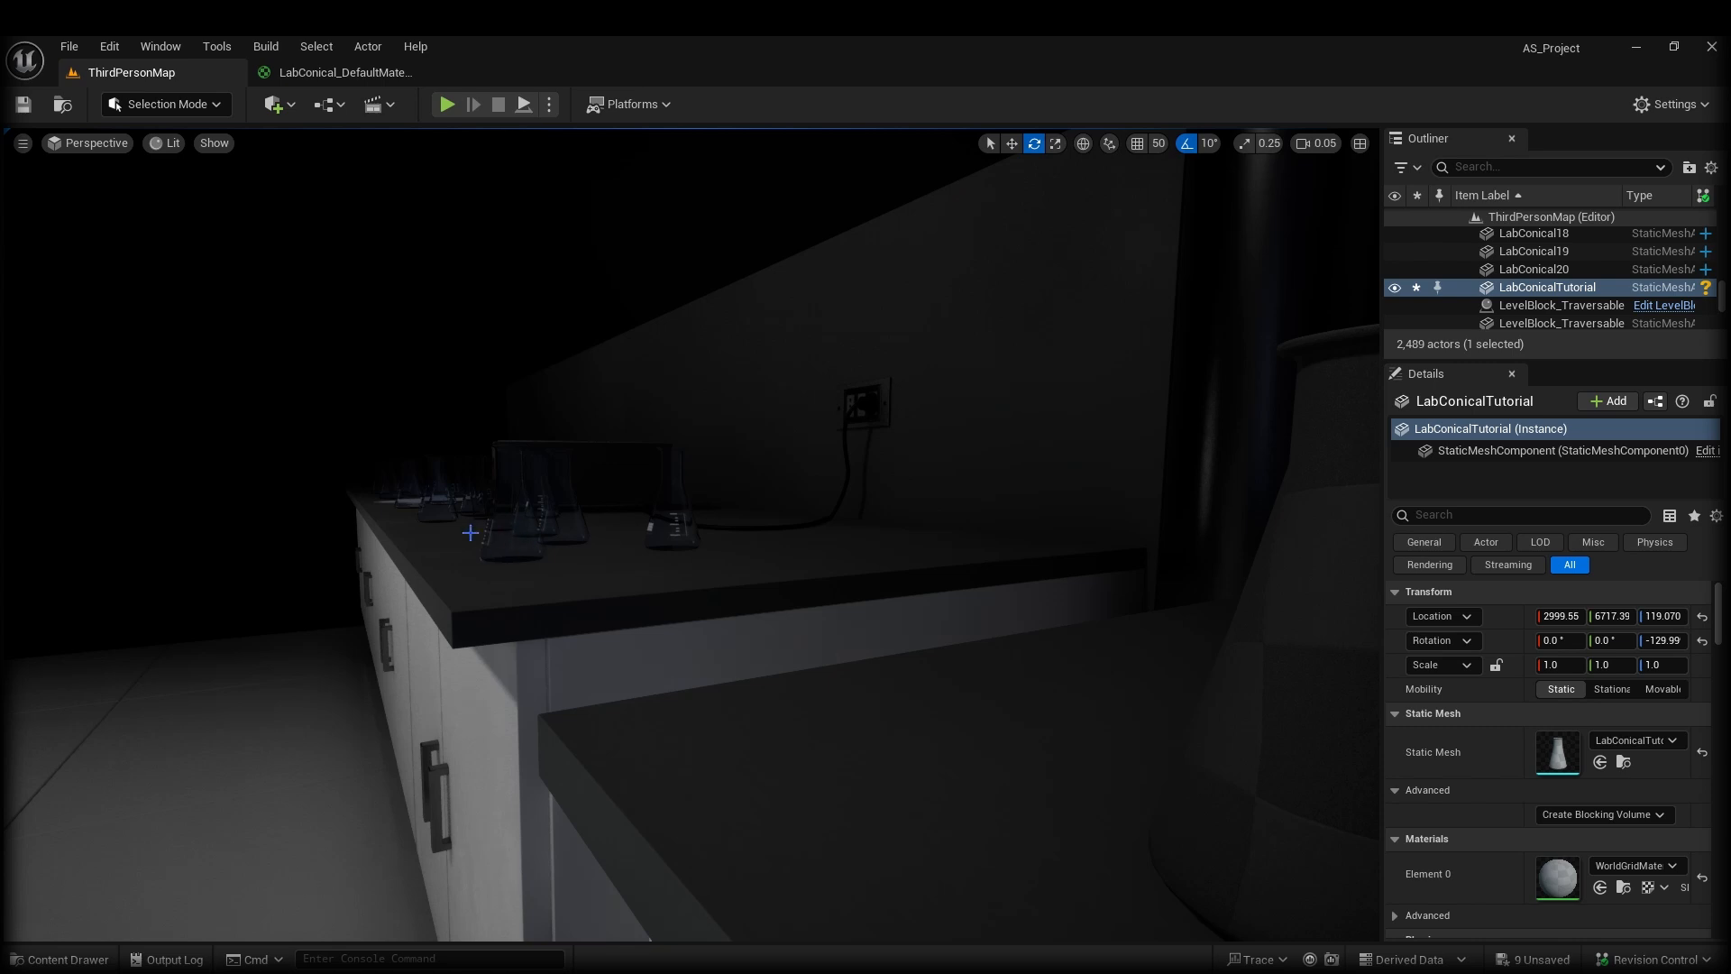
key("w")
mouse_move(502, 529)
right_mouse_down()
mouse_move(716, 536)
mouse_move(474, 529)
mouse_move(496, 530)
right_mouse_up()
key("a")
key("d")
key("a")
key("d")
key("a")
key("d")
key("s")
key("d")
key("d")
key("a")
key("ctrl+space")
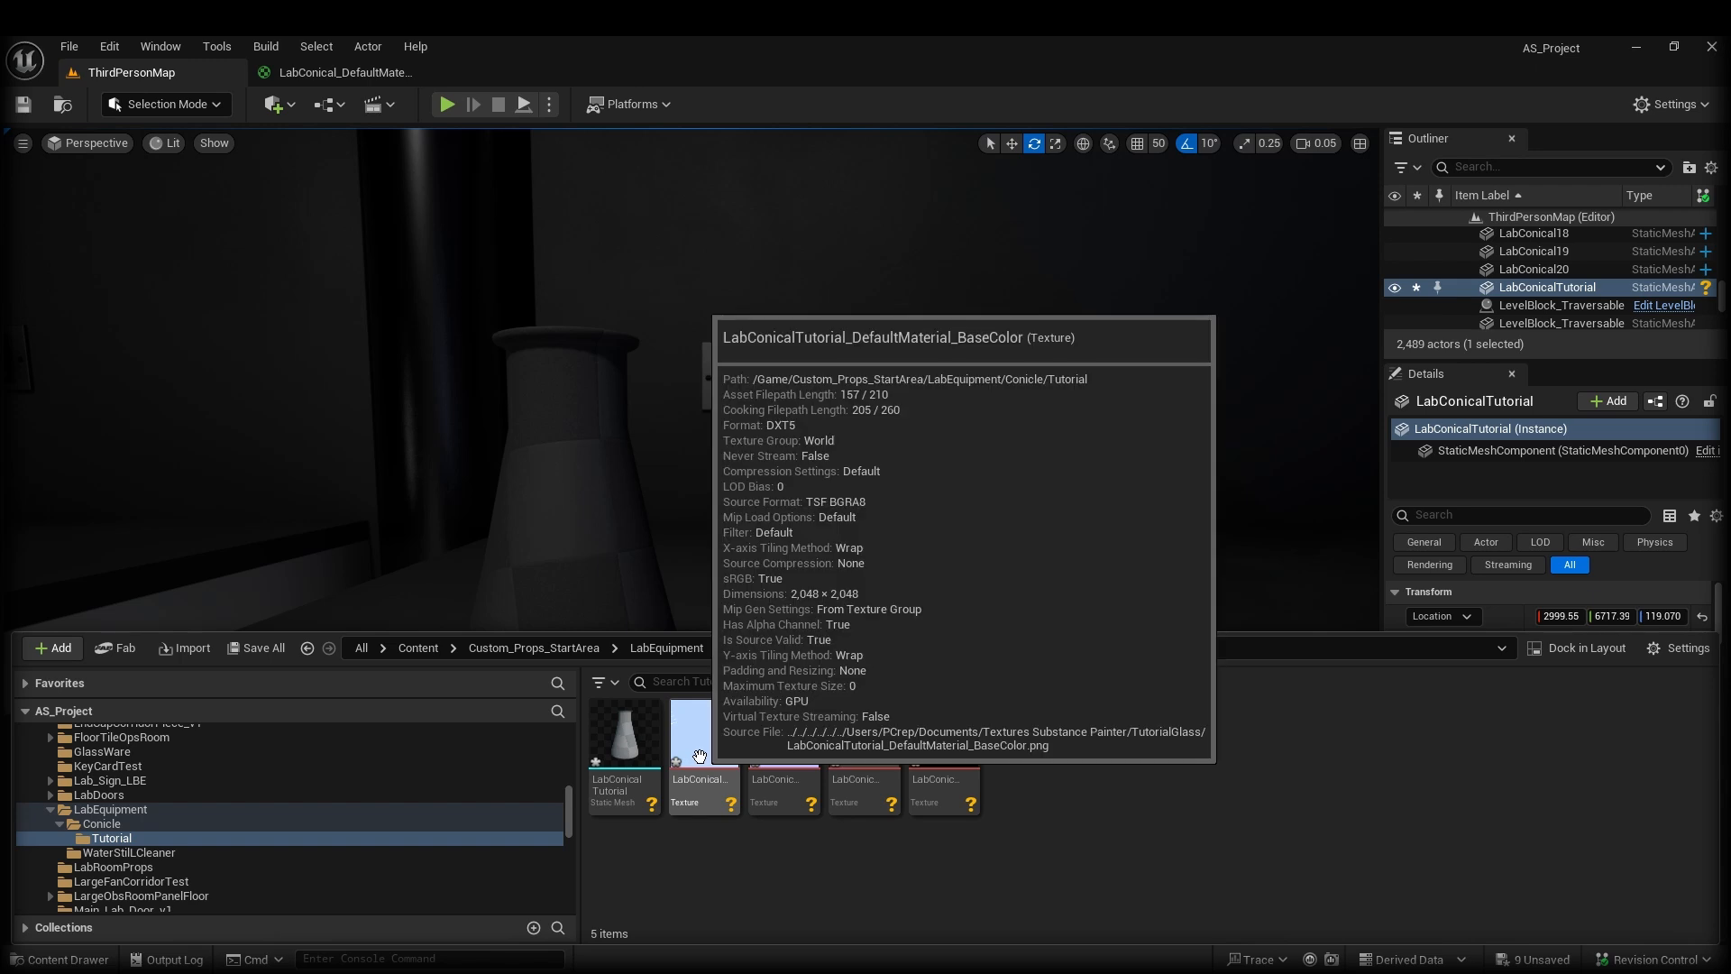
Create a material from the LabConicalTutorial base color texture and open its material graph as a docked tab.
mouse_move(697, 760)
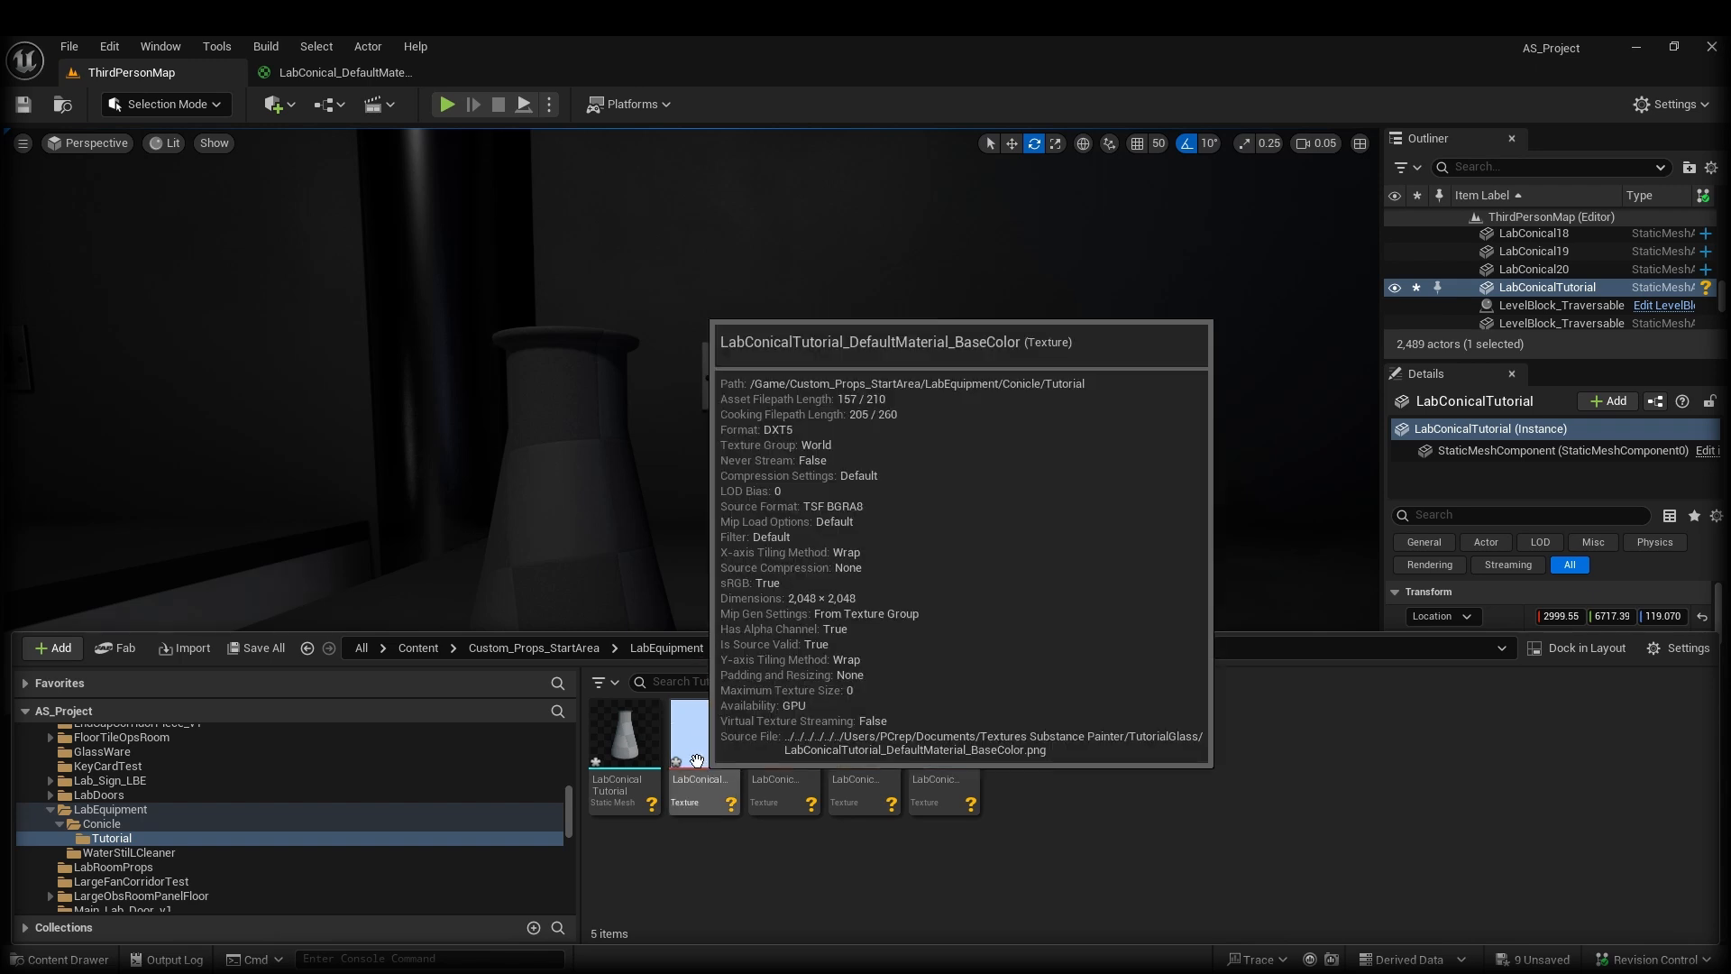
right_click(698, 757)
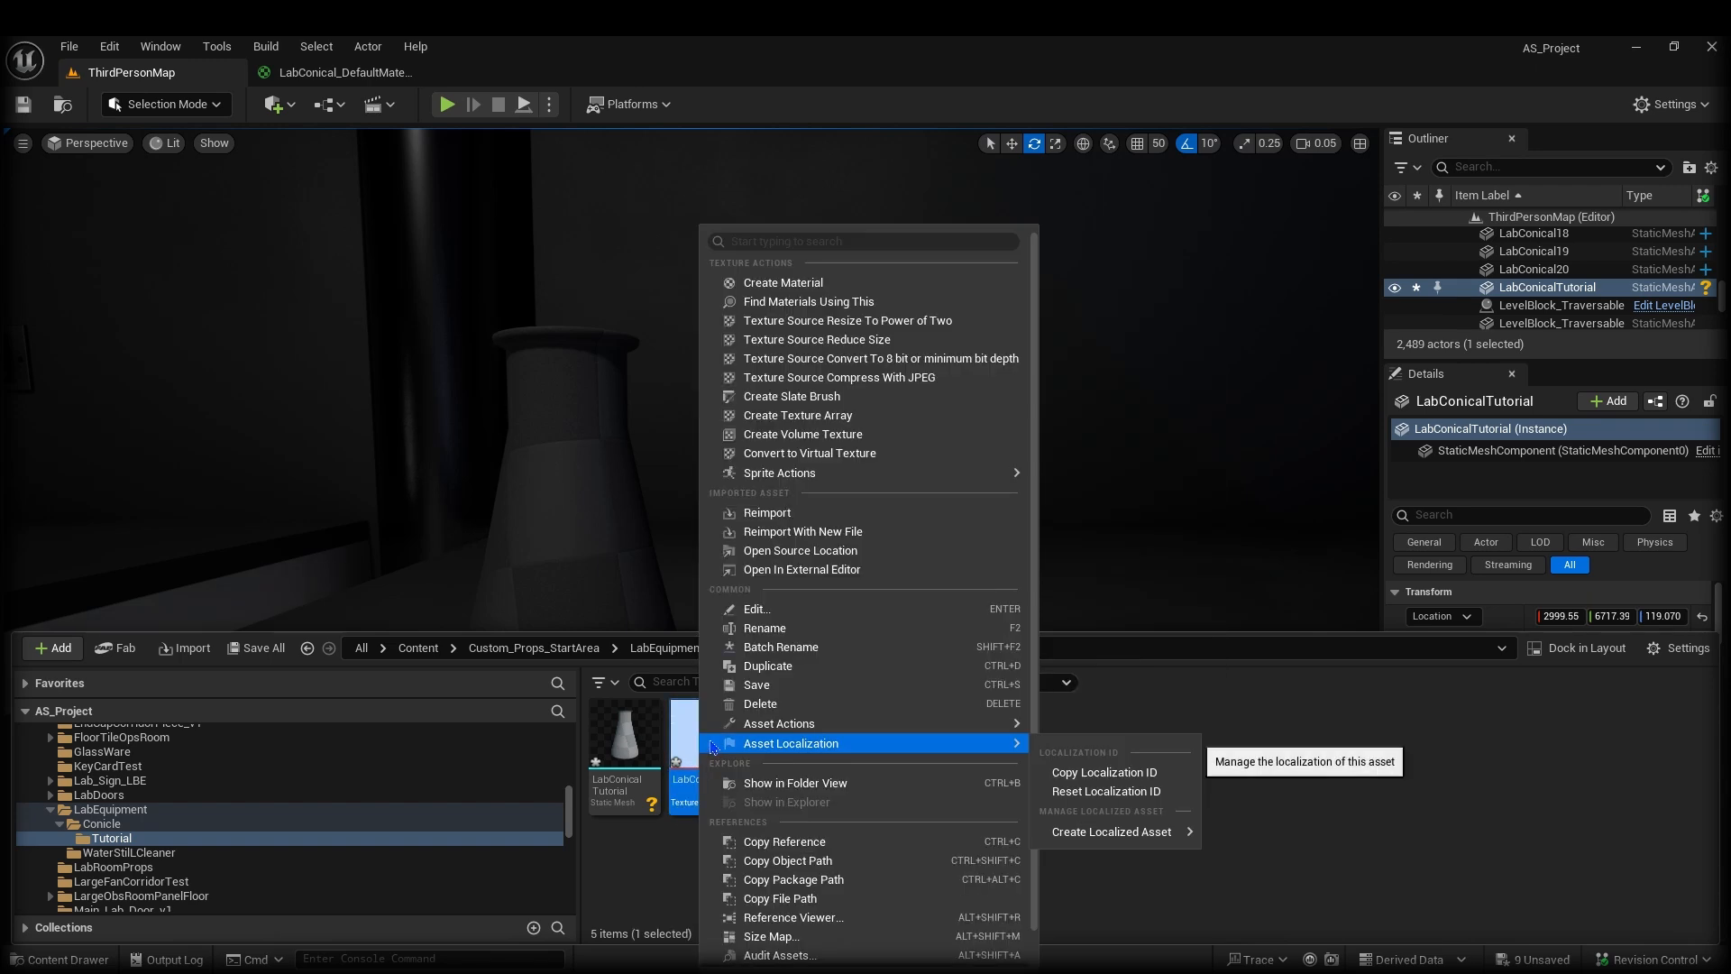
left_click(783, 282)
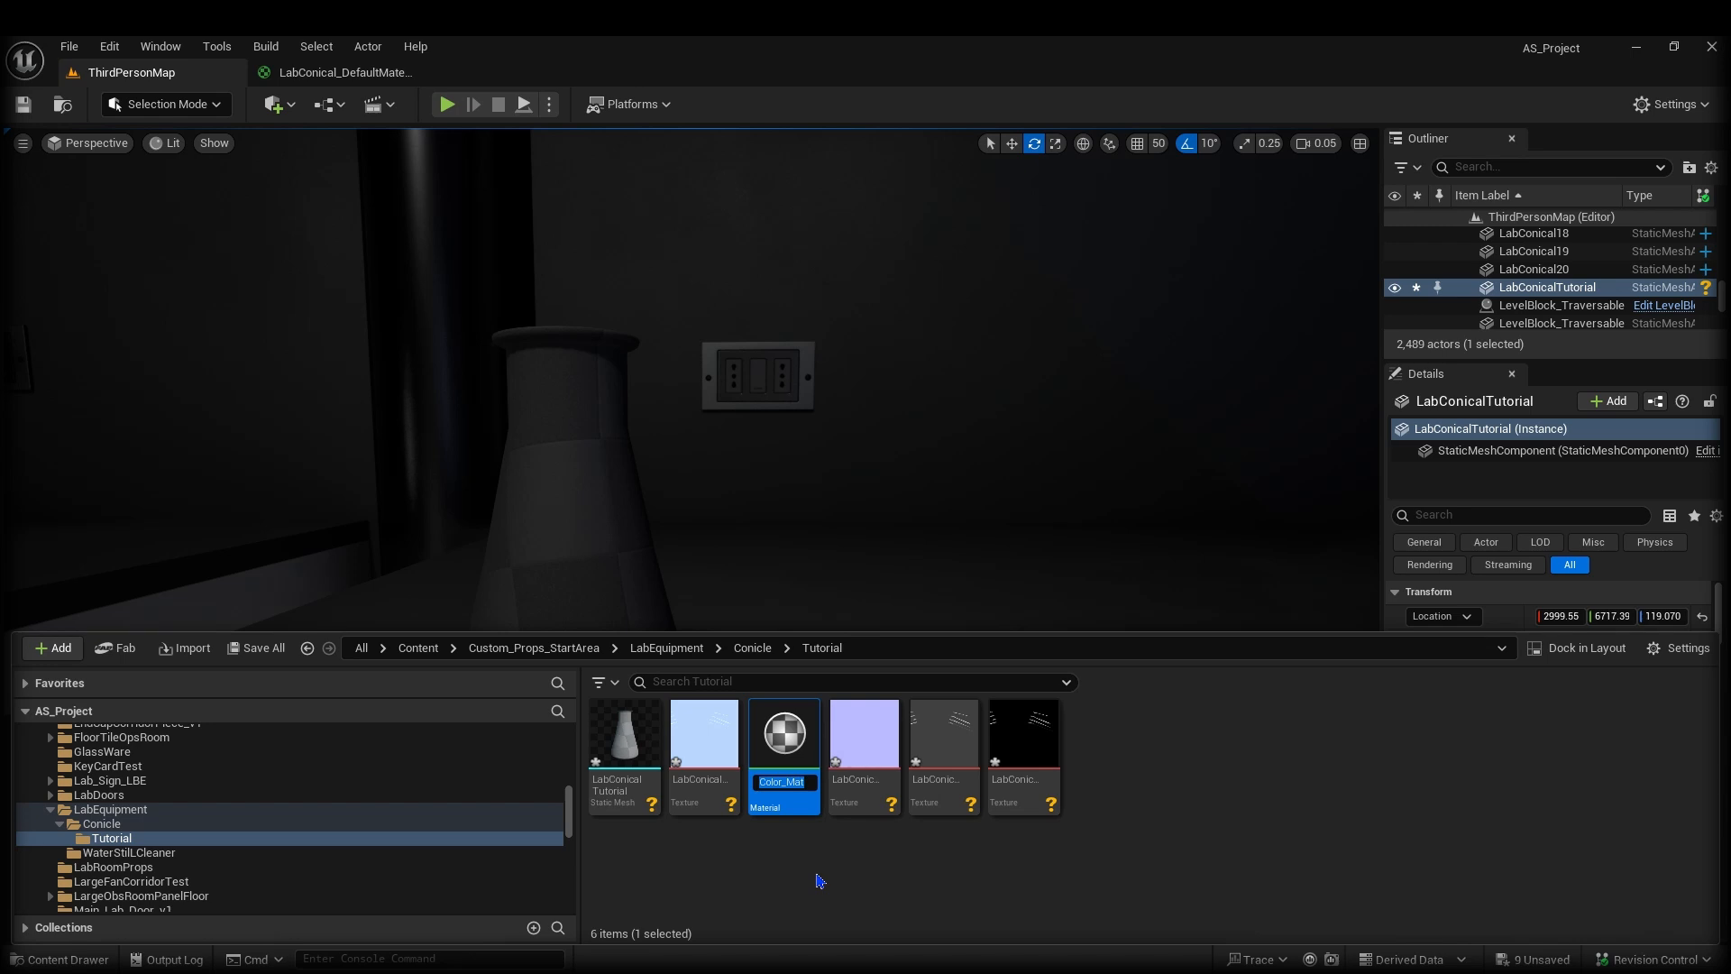
double_click(786, 765)
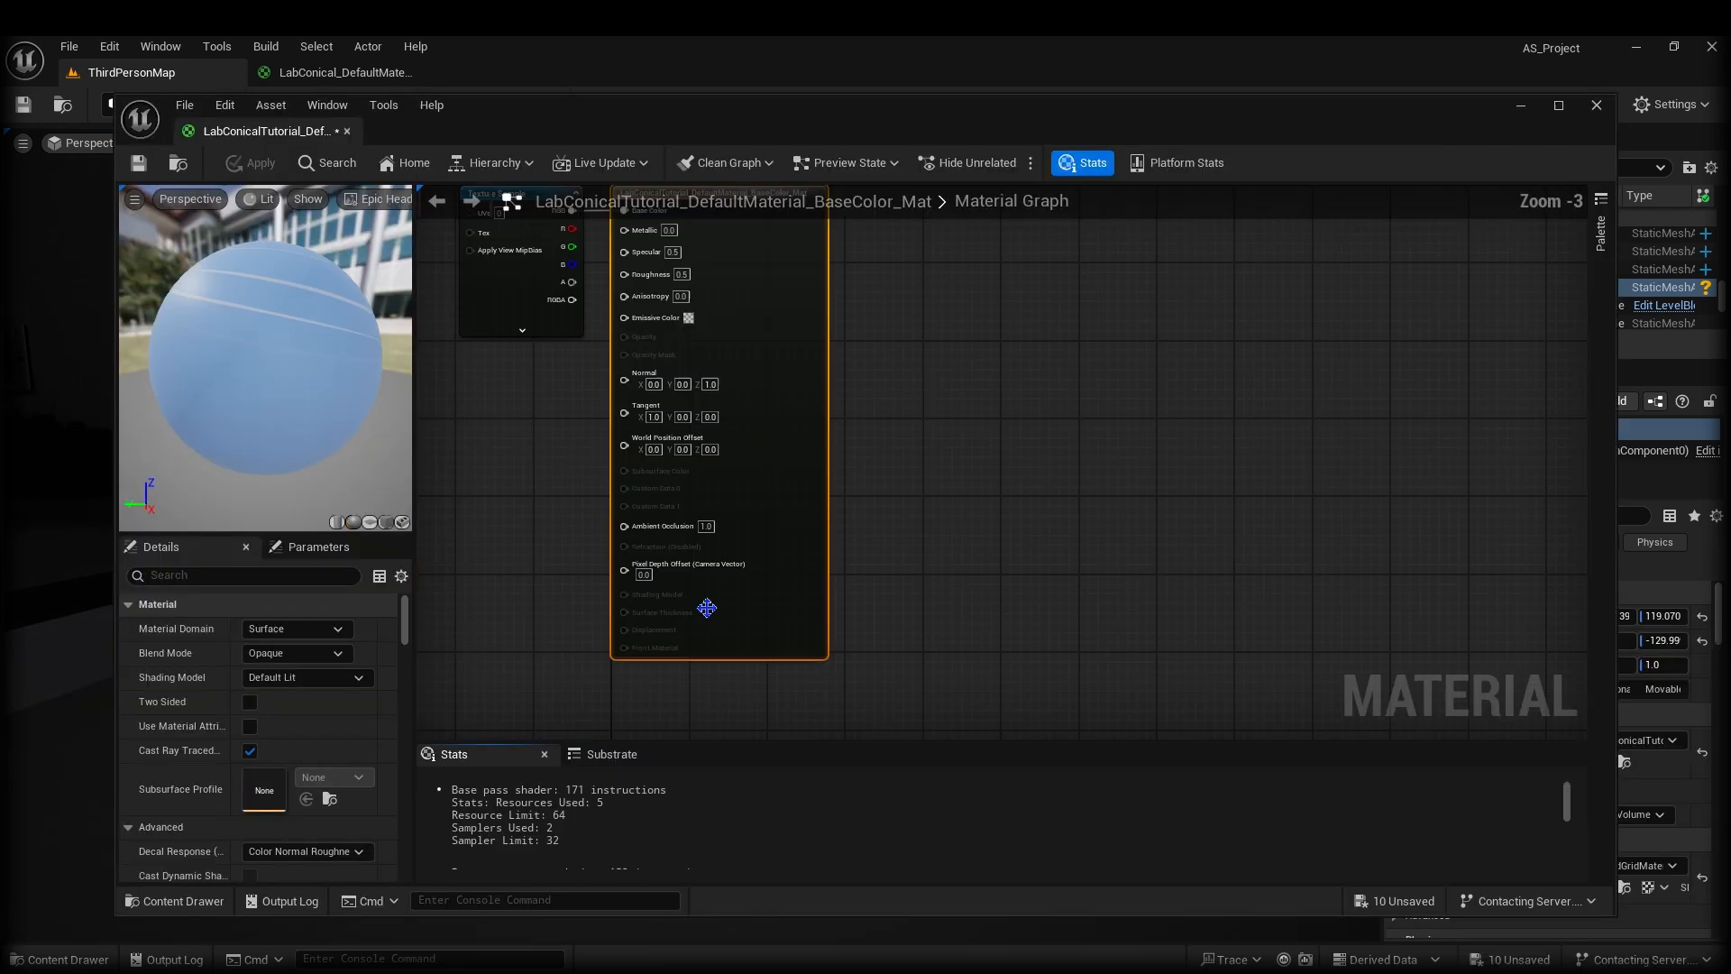
right_click_drag(661, 414, 651, 426)
left_click_drag(267, 131, 491, 83)
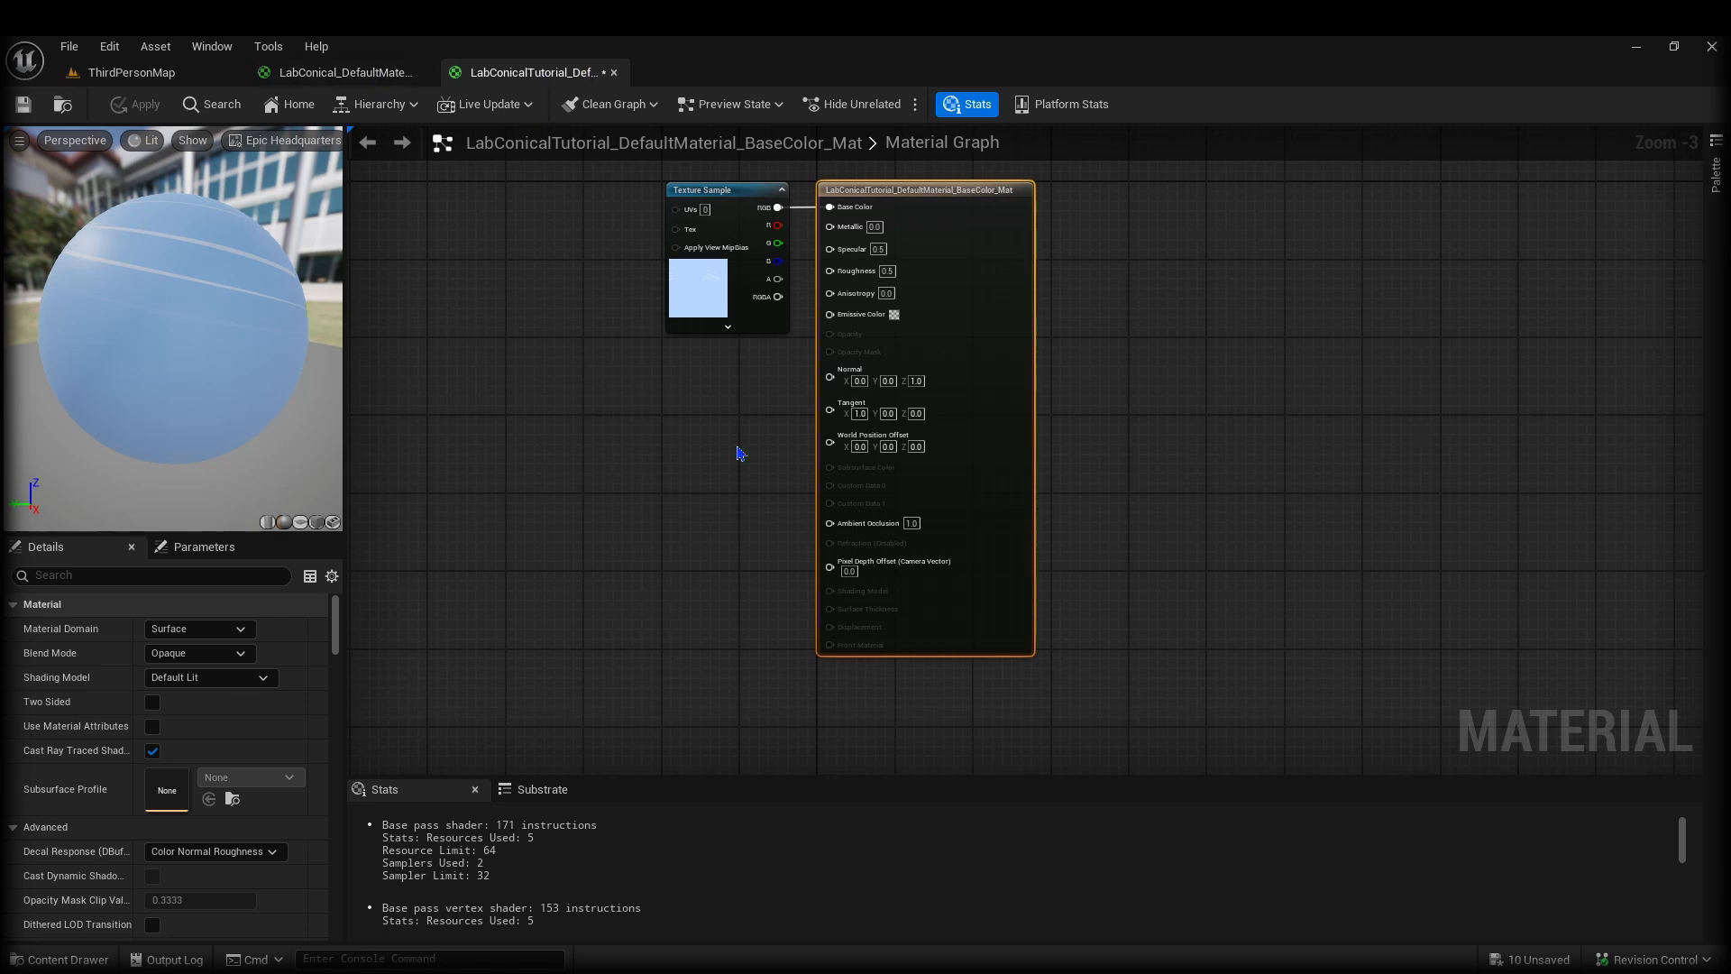
Move the base color Texture Sample up and away from the material output node to make room for more nodes.
right_click_drag(754, 478, 822, 580)
right_click_drag(724, 439, 760, 536)
left_click_drag(842, 405, 711, 247)
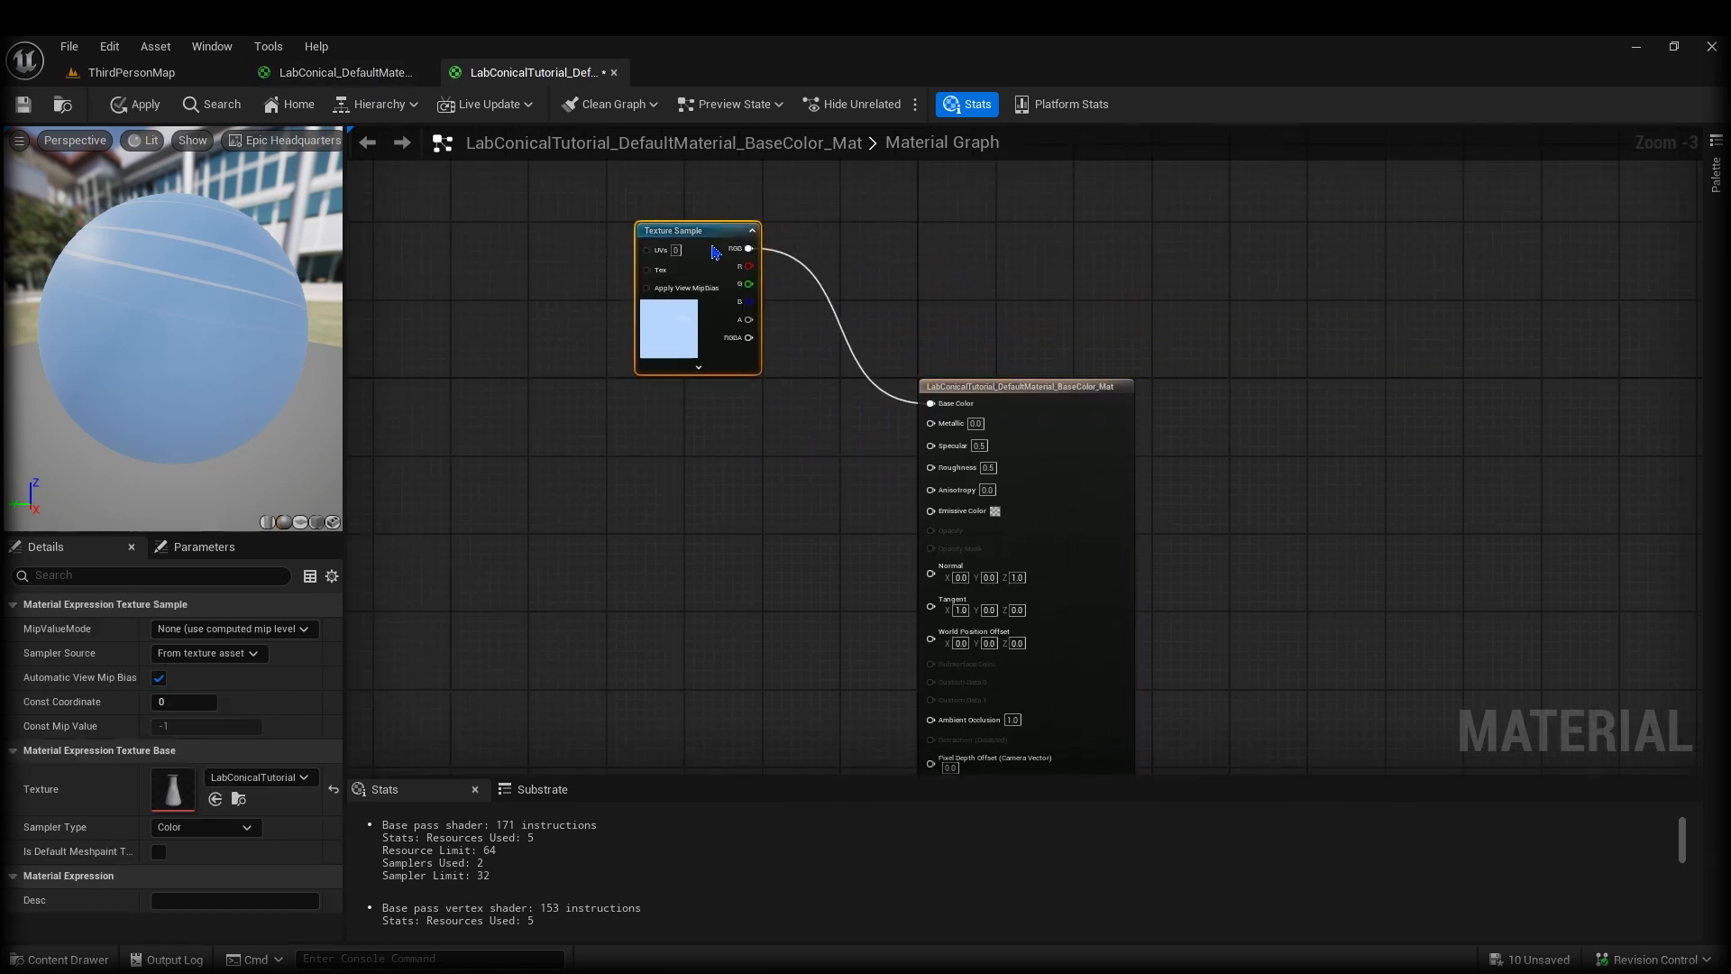
left_click(719, 537)
Add the LabConicalTutorial normal texture to the graph and connect its RGB output to the material's Normal input.
right_click_drag(718, 537, 749, 452)
key("ctrl+space")
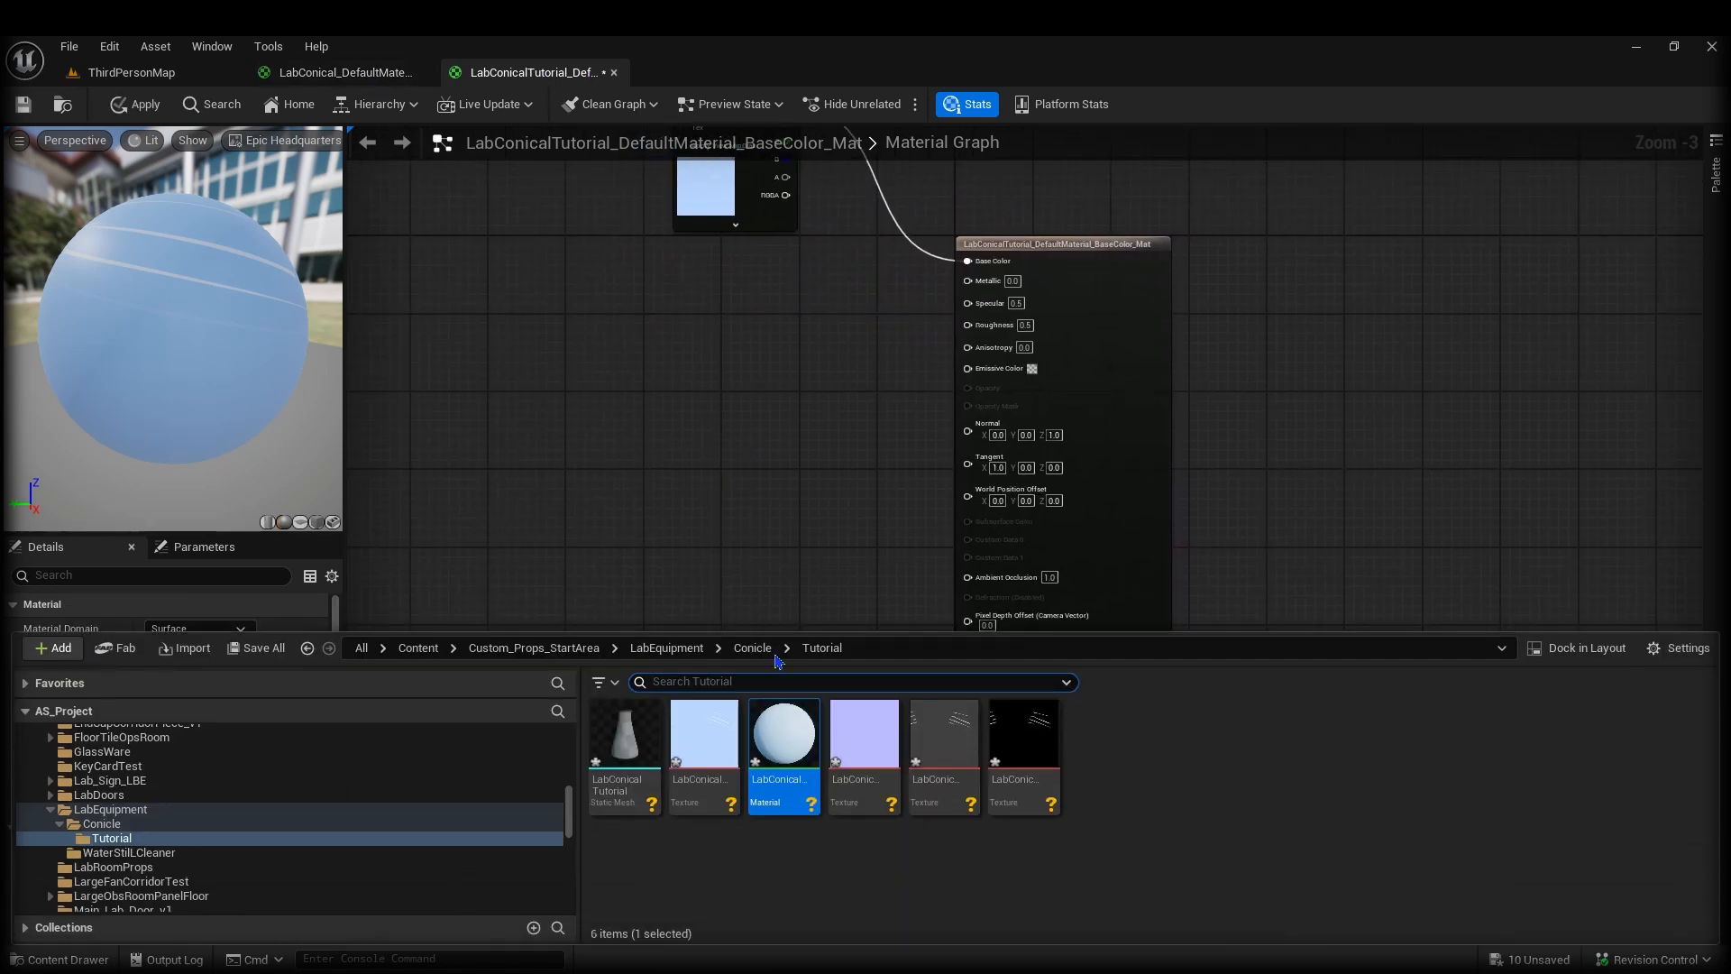
left_click_drag(864, 744, 650, 512)
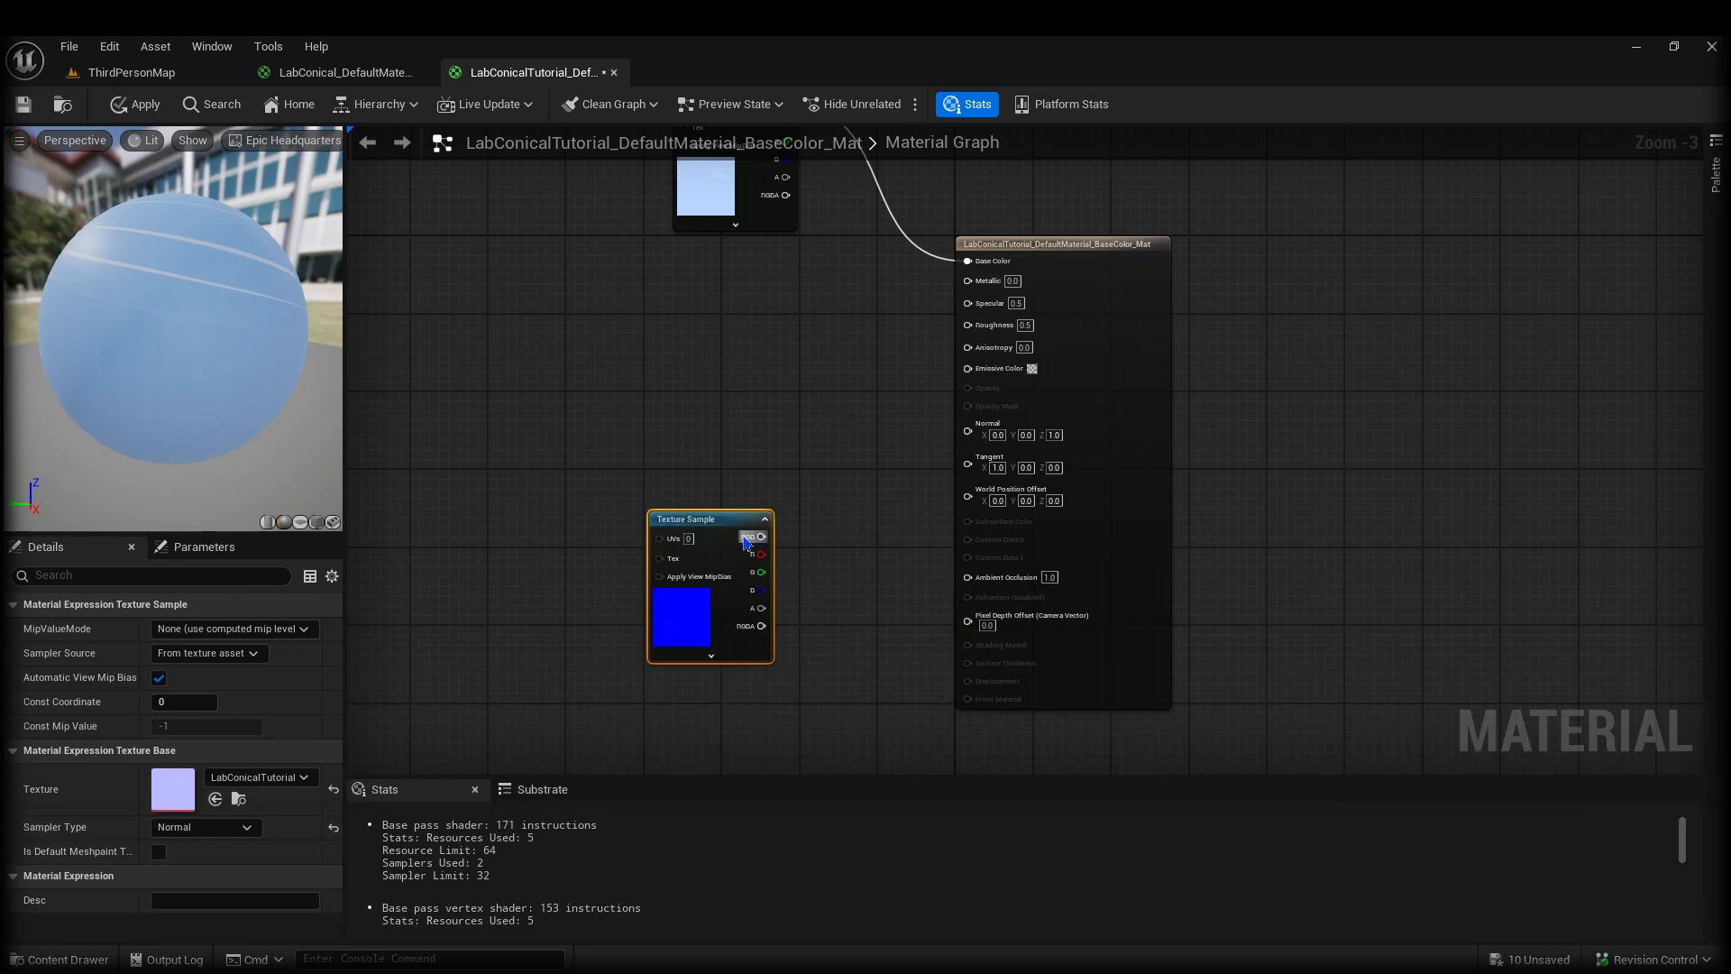
left_click_drag(761, 536, 969, 423)
left_click_drag(711, 530, 741, 495)
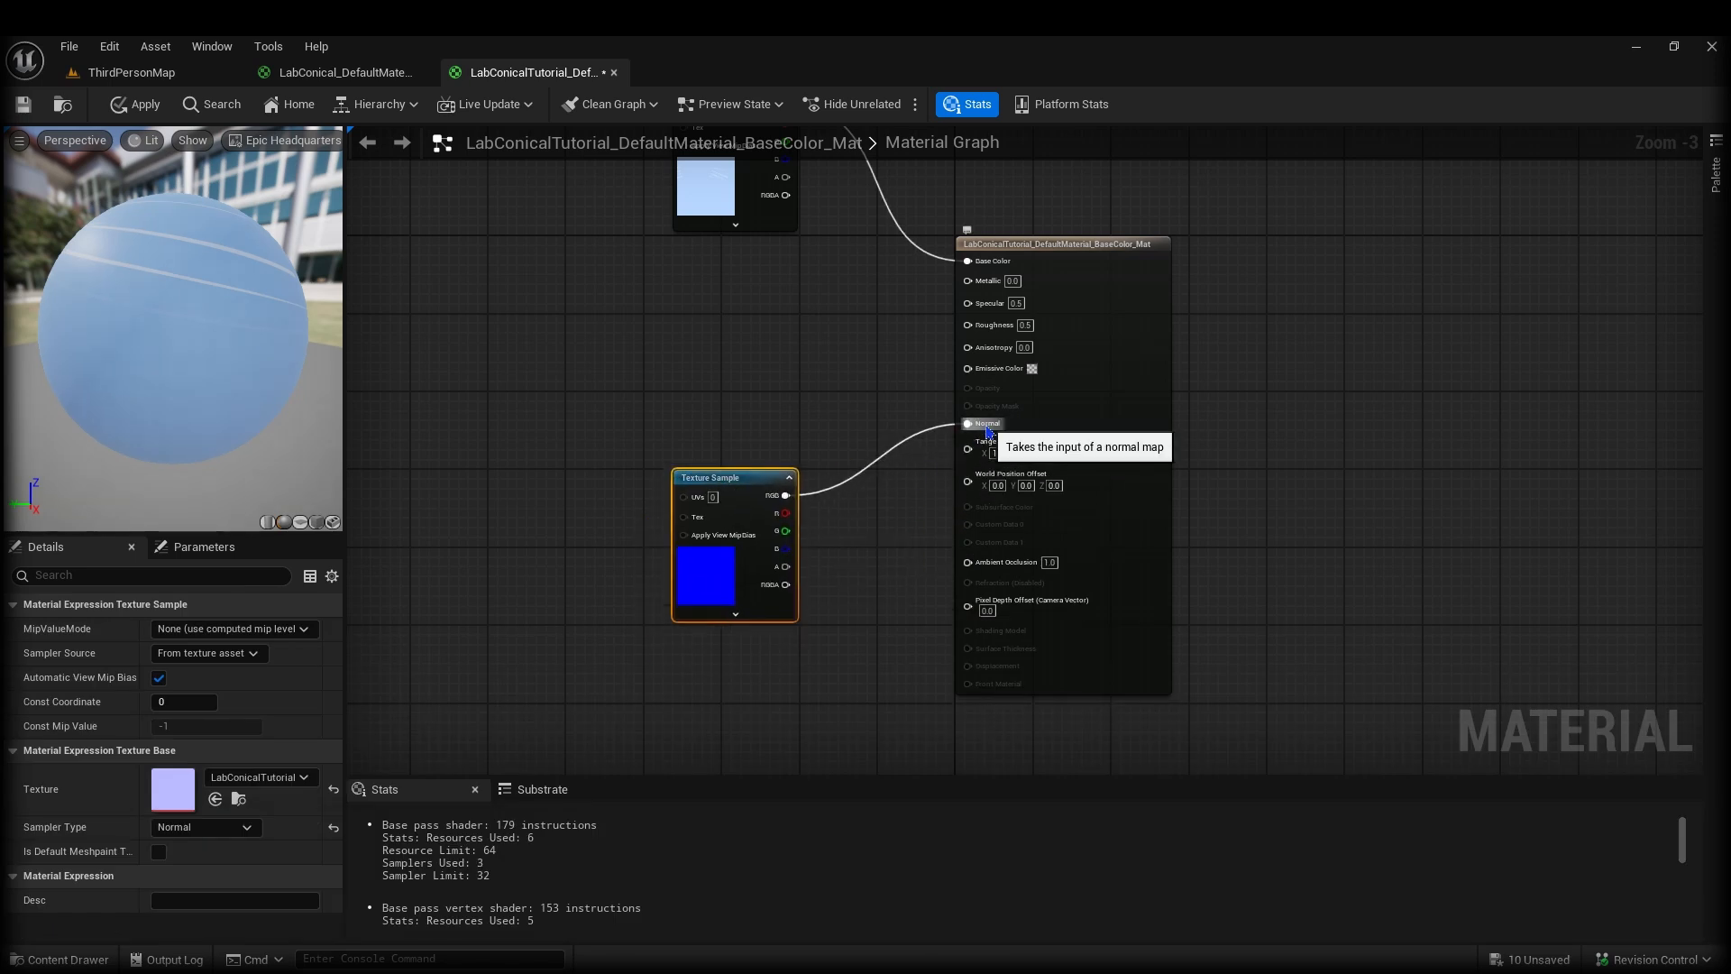
Add the LabConicalTutorial opacity and roughness textures to the material graph as Texture Samples.
key("ctrl+space")
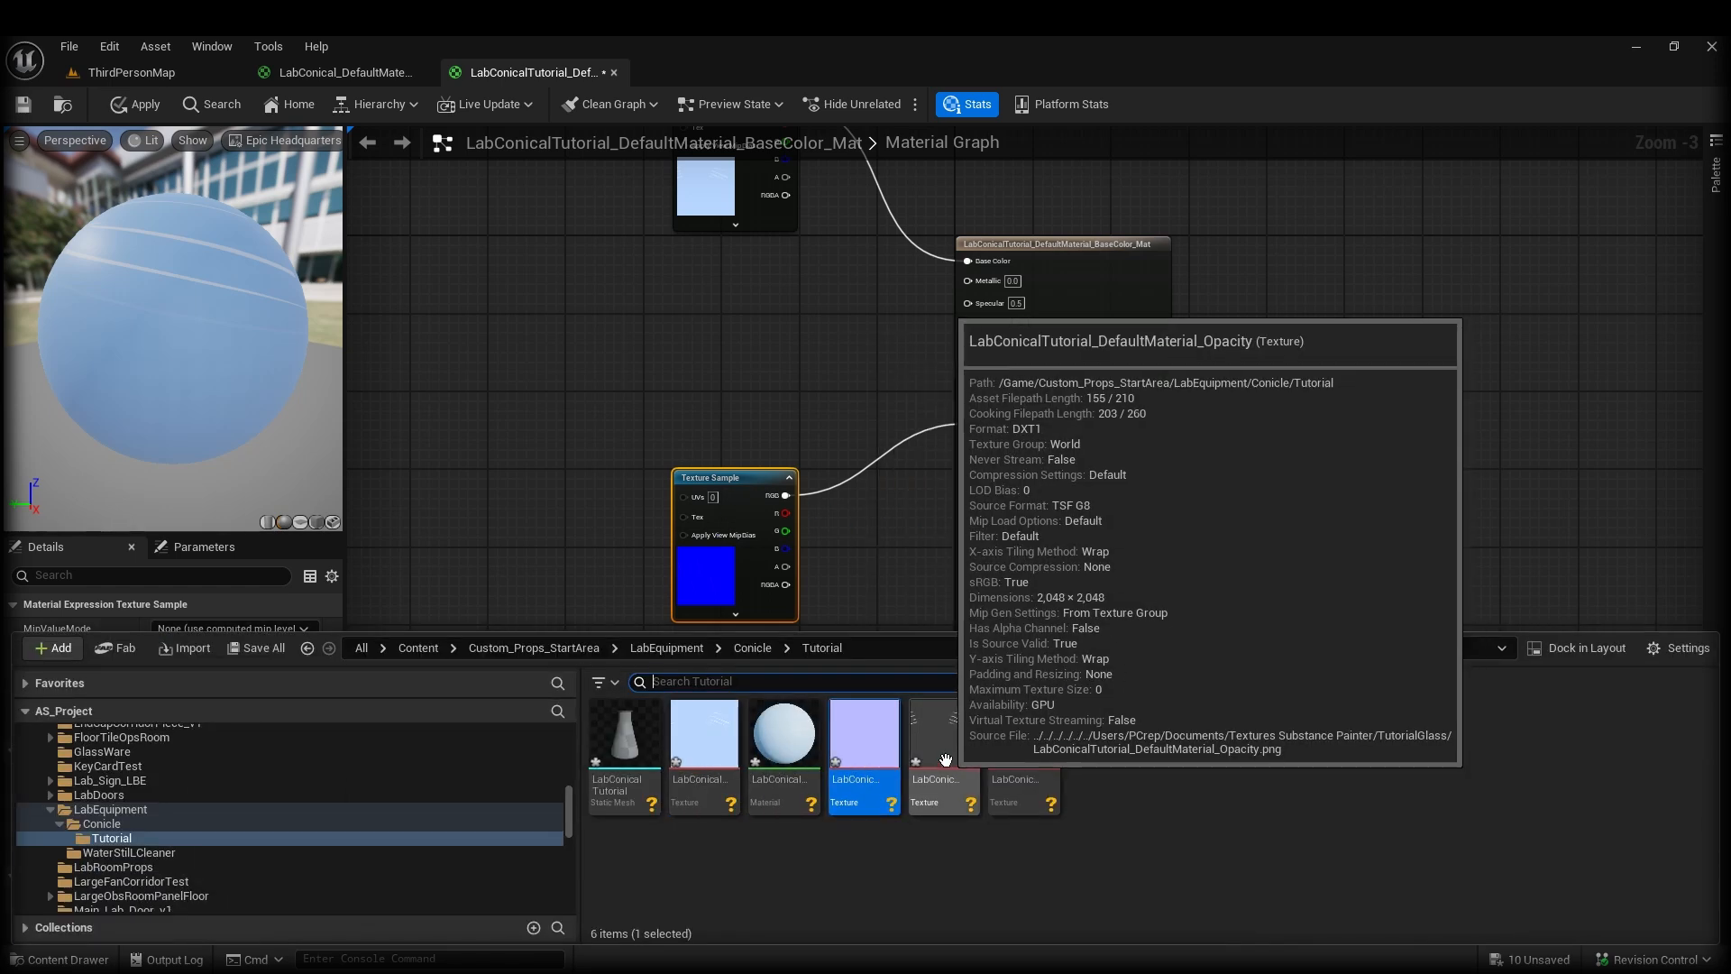
left_click_drag(957, 764, 428, 496)
key("ctrl+space")
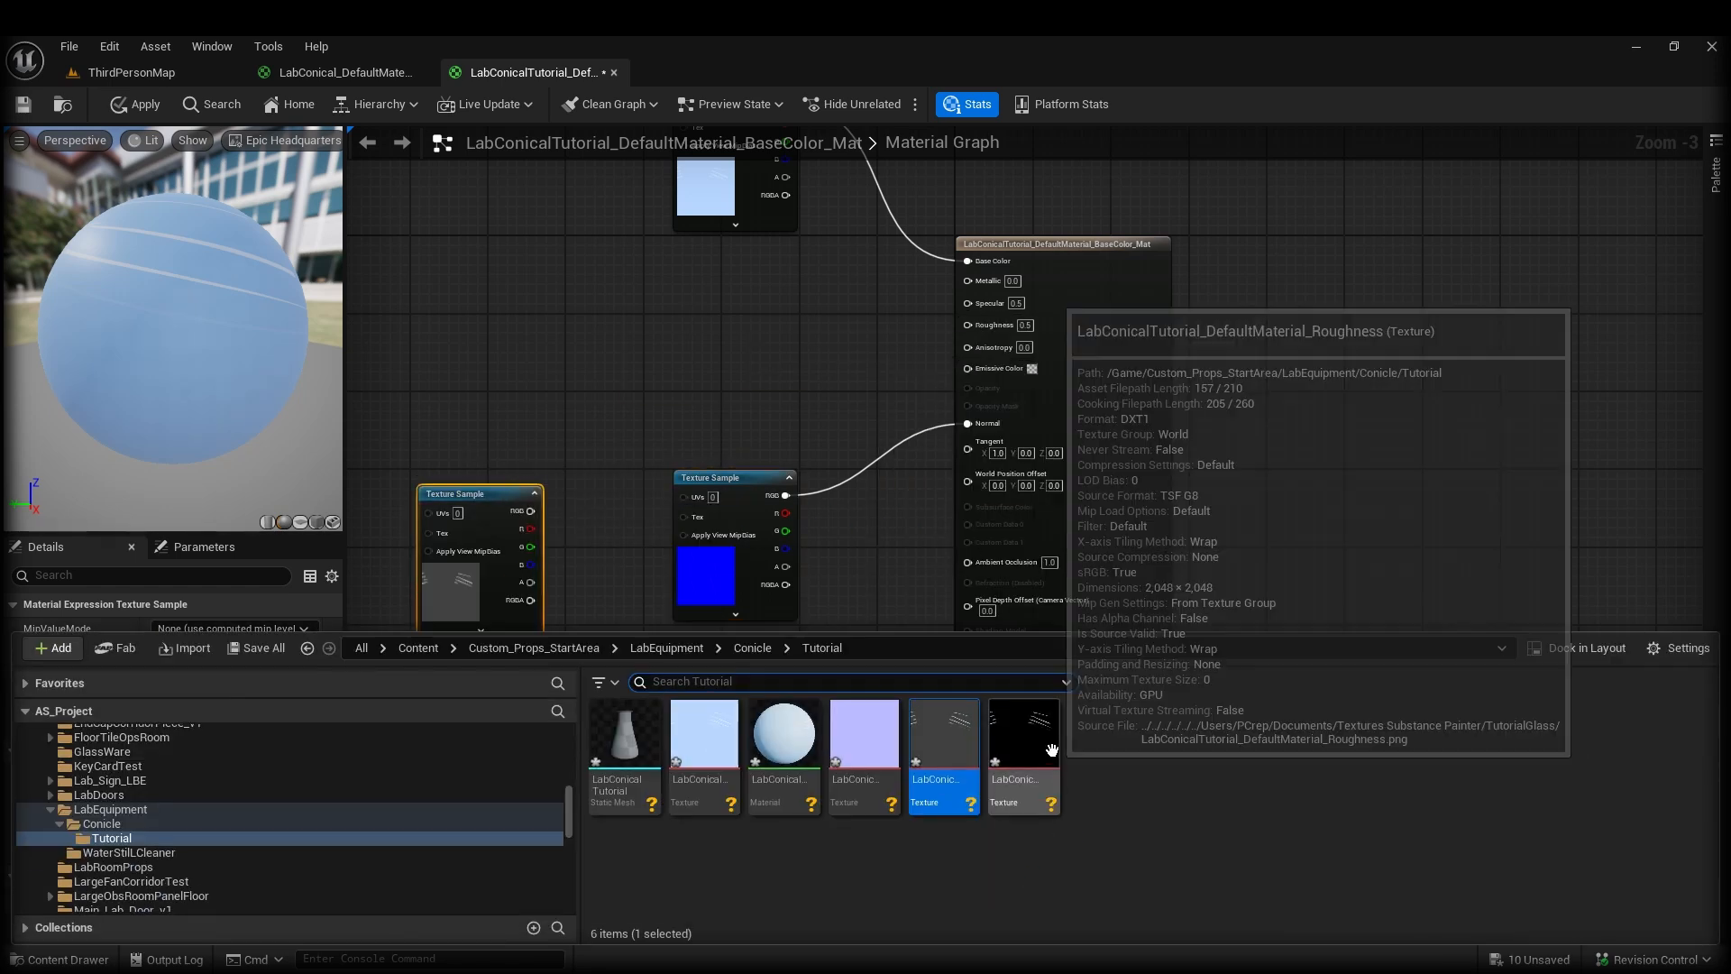
left_click_drag(1024, 757, 518, 282)
Connect the roughness texture's RGB output to the Roughness input and rearrange the roughness and normal nodes.
left_click(628, 304)
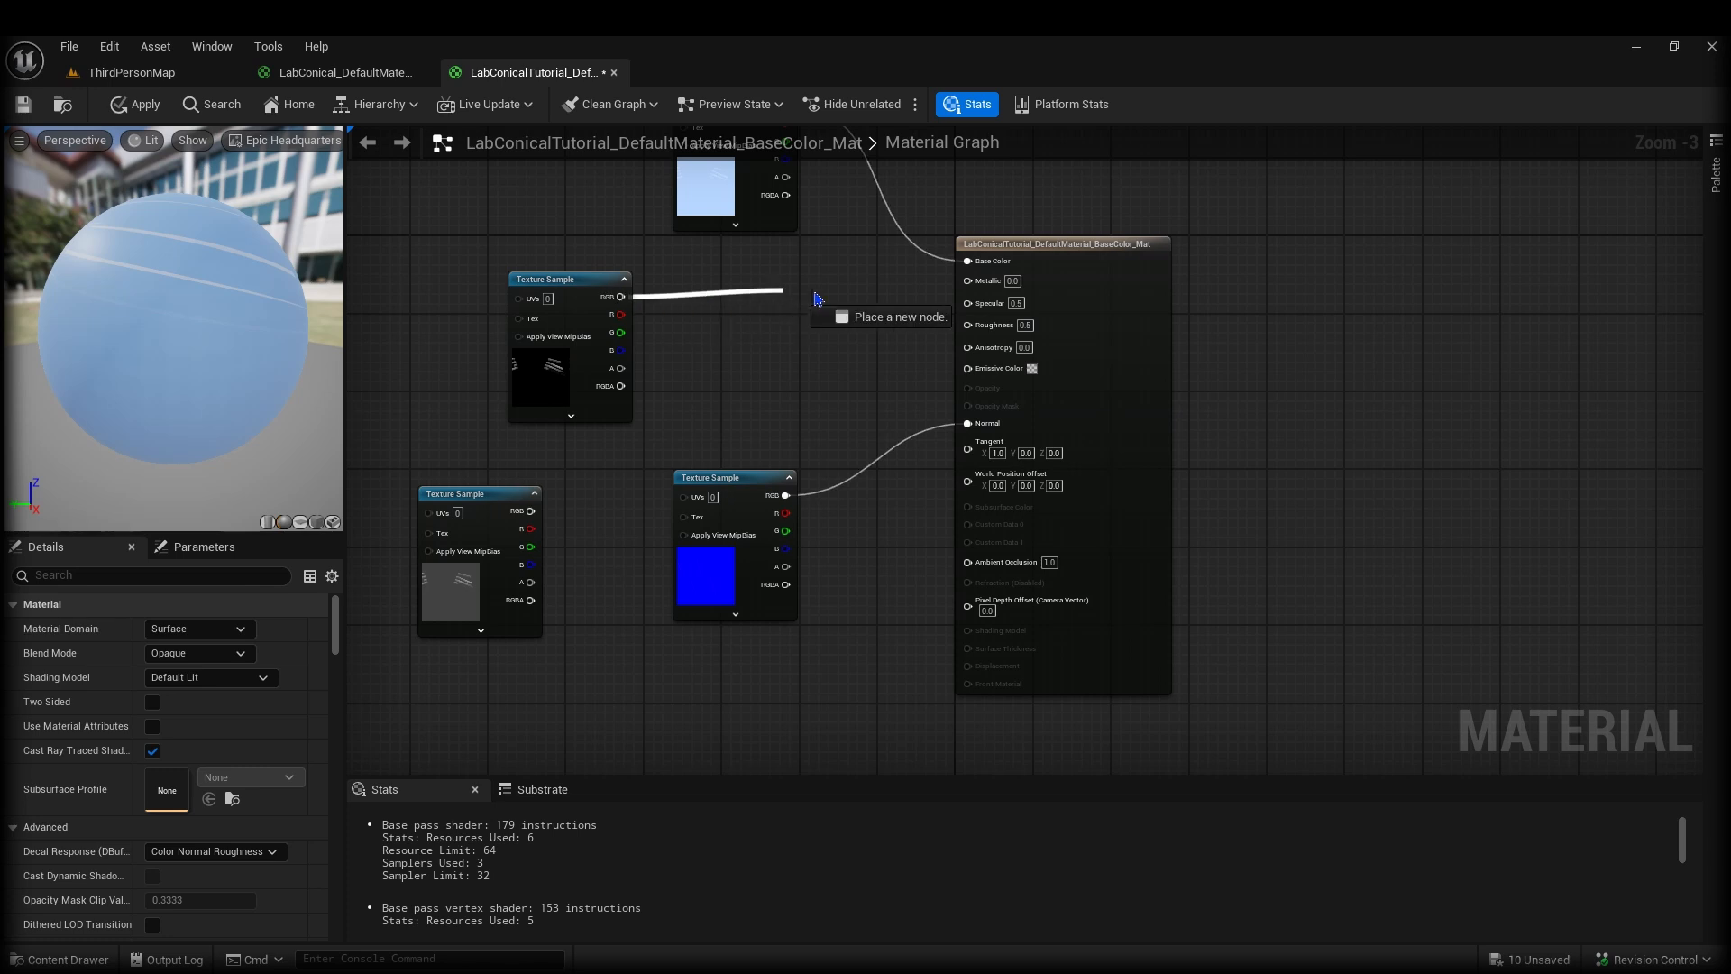
left_click_drag(814, 298, 967, 324)
left_click_drag(583, 298, 512, 321)
left_click_drag(759, 477, 690, 351)
left_click(885, 587)
right_click_drag(884, 587, 879, 547)
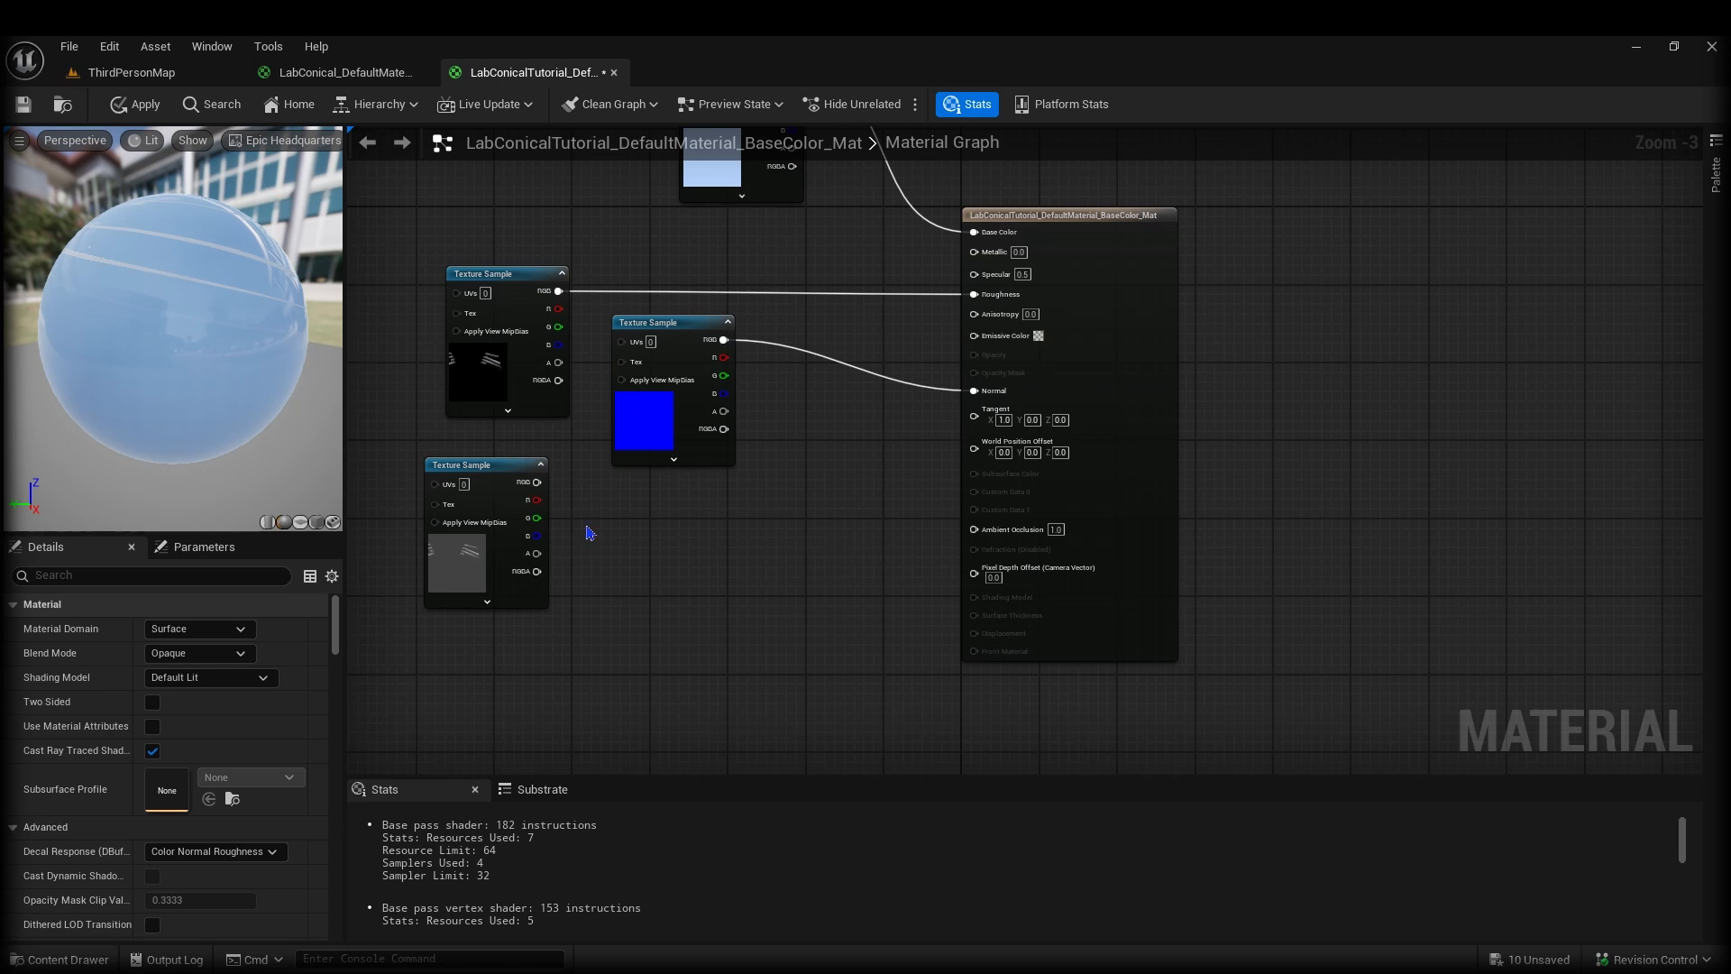
Connect the opacity texture's RGB output to the material's Opacity input and space out the normal and output nodes.
mouse_move(528, 491)
left_mouse_down()
mouse_move(529, 544)
mouse_move(938, 517)
mouse_move(973, 354)
left_mouse_up()
left_click_drag(683, 351, 672, 351)
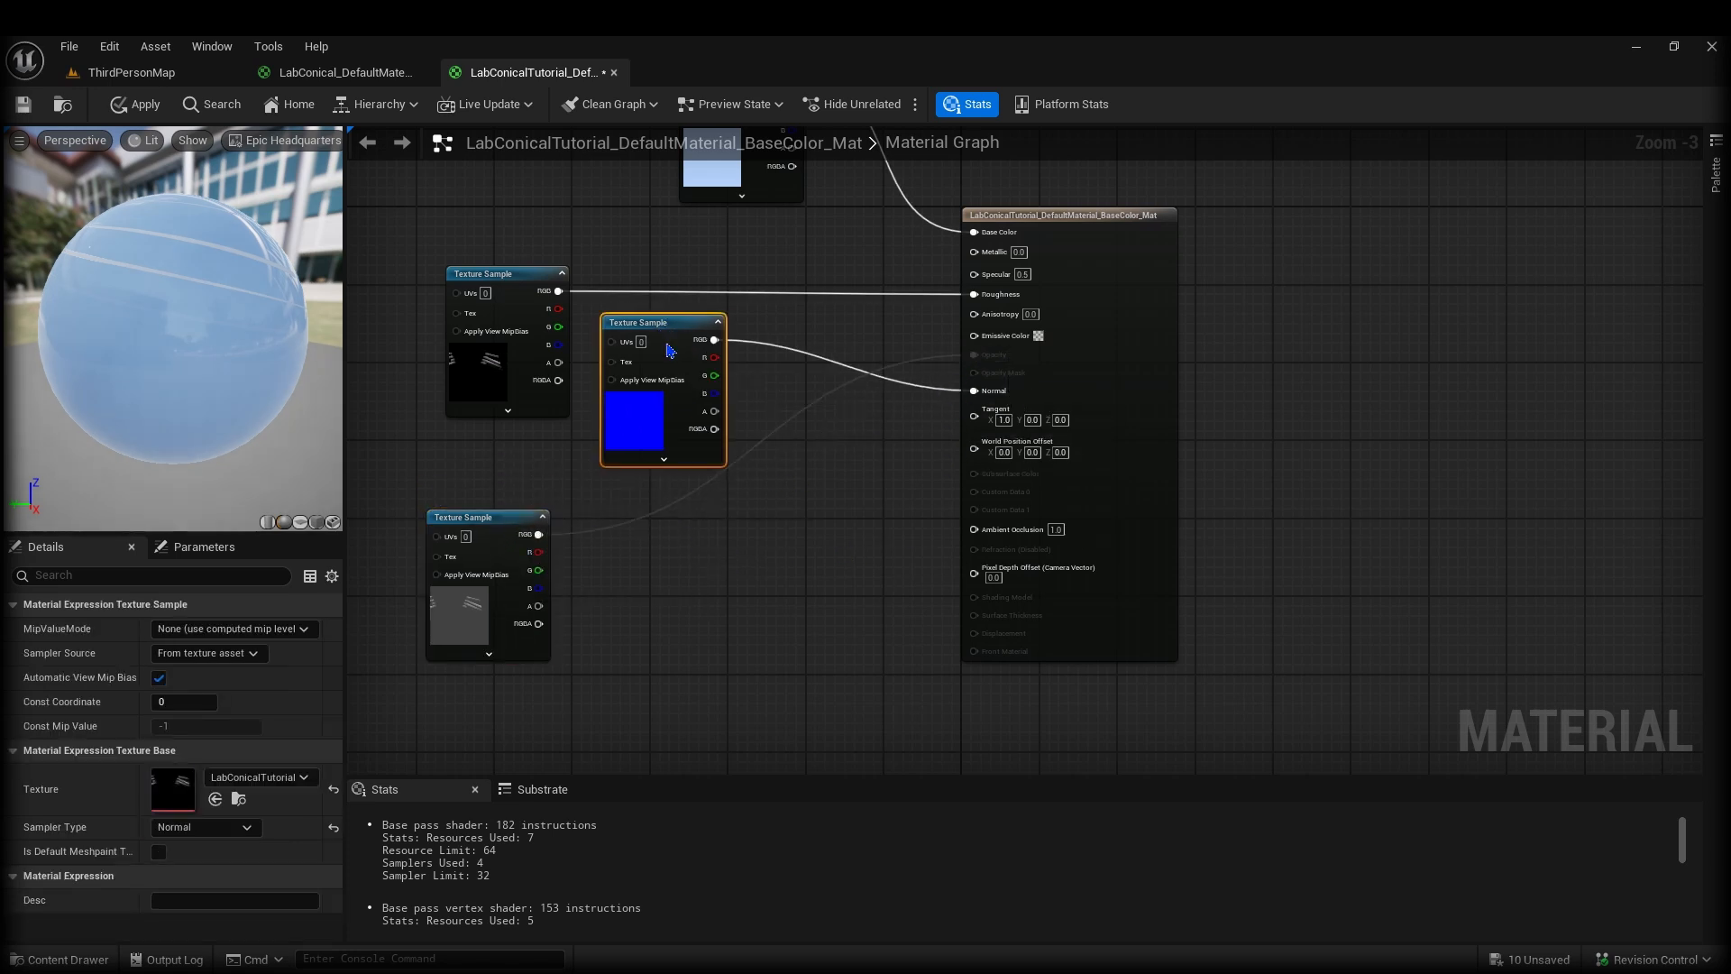
left_click(845, 429)
left_click_drag(1100, 396, 1100, 457)
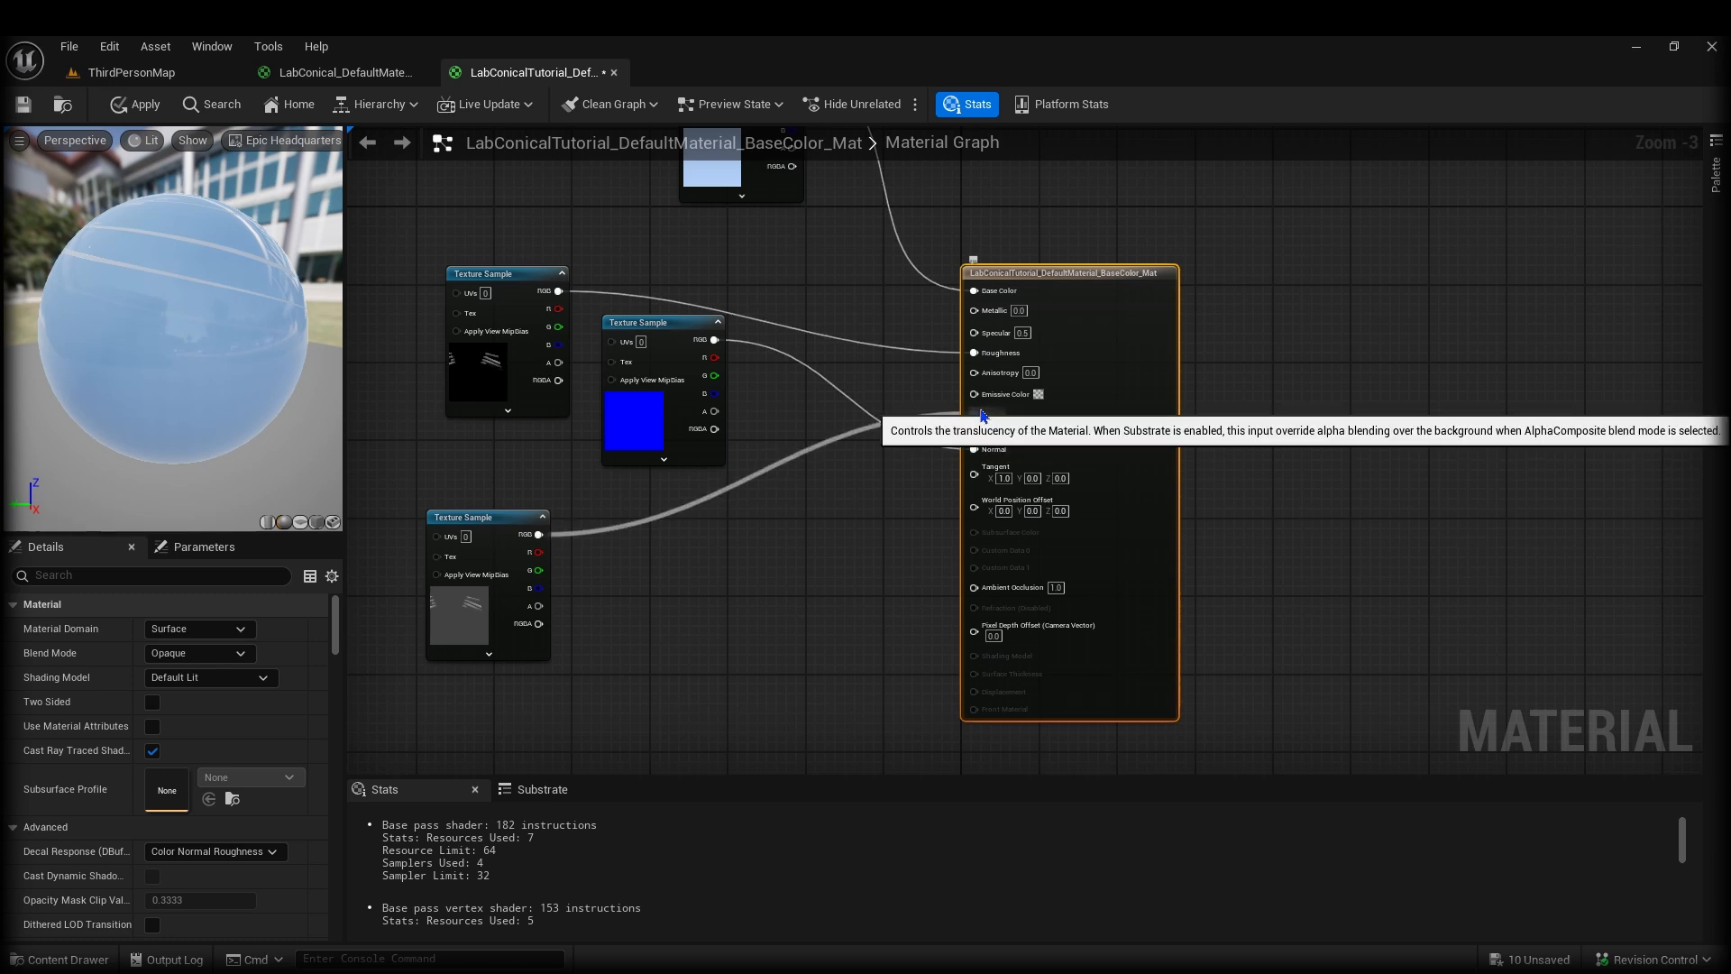
Set the material's Blend Mode to Translucent and its Shading Model to Thin Translucent.
right_click_drag(813, 537, 797, 500)
right_click_drag(888, 379, 925, 383)
right_click_drag(877, 496, 876, 440)
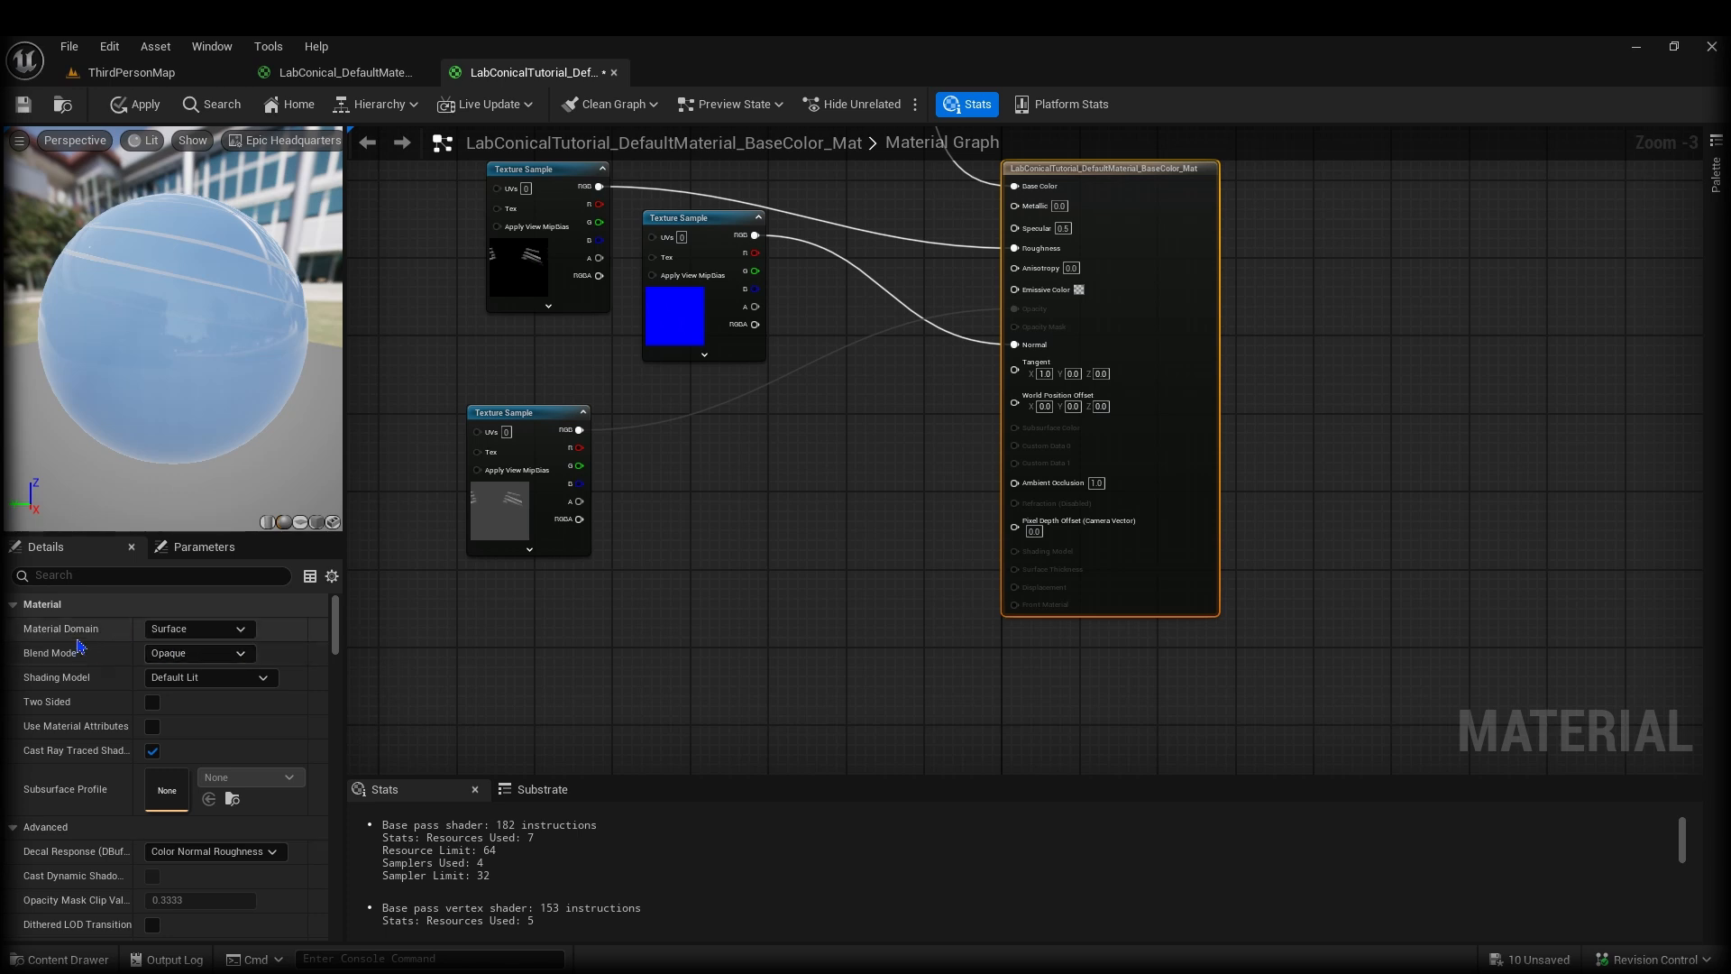
left_click(170, 654)
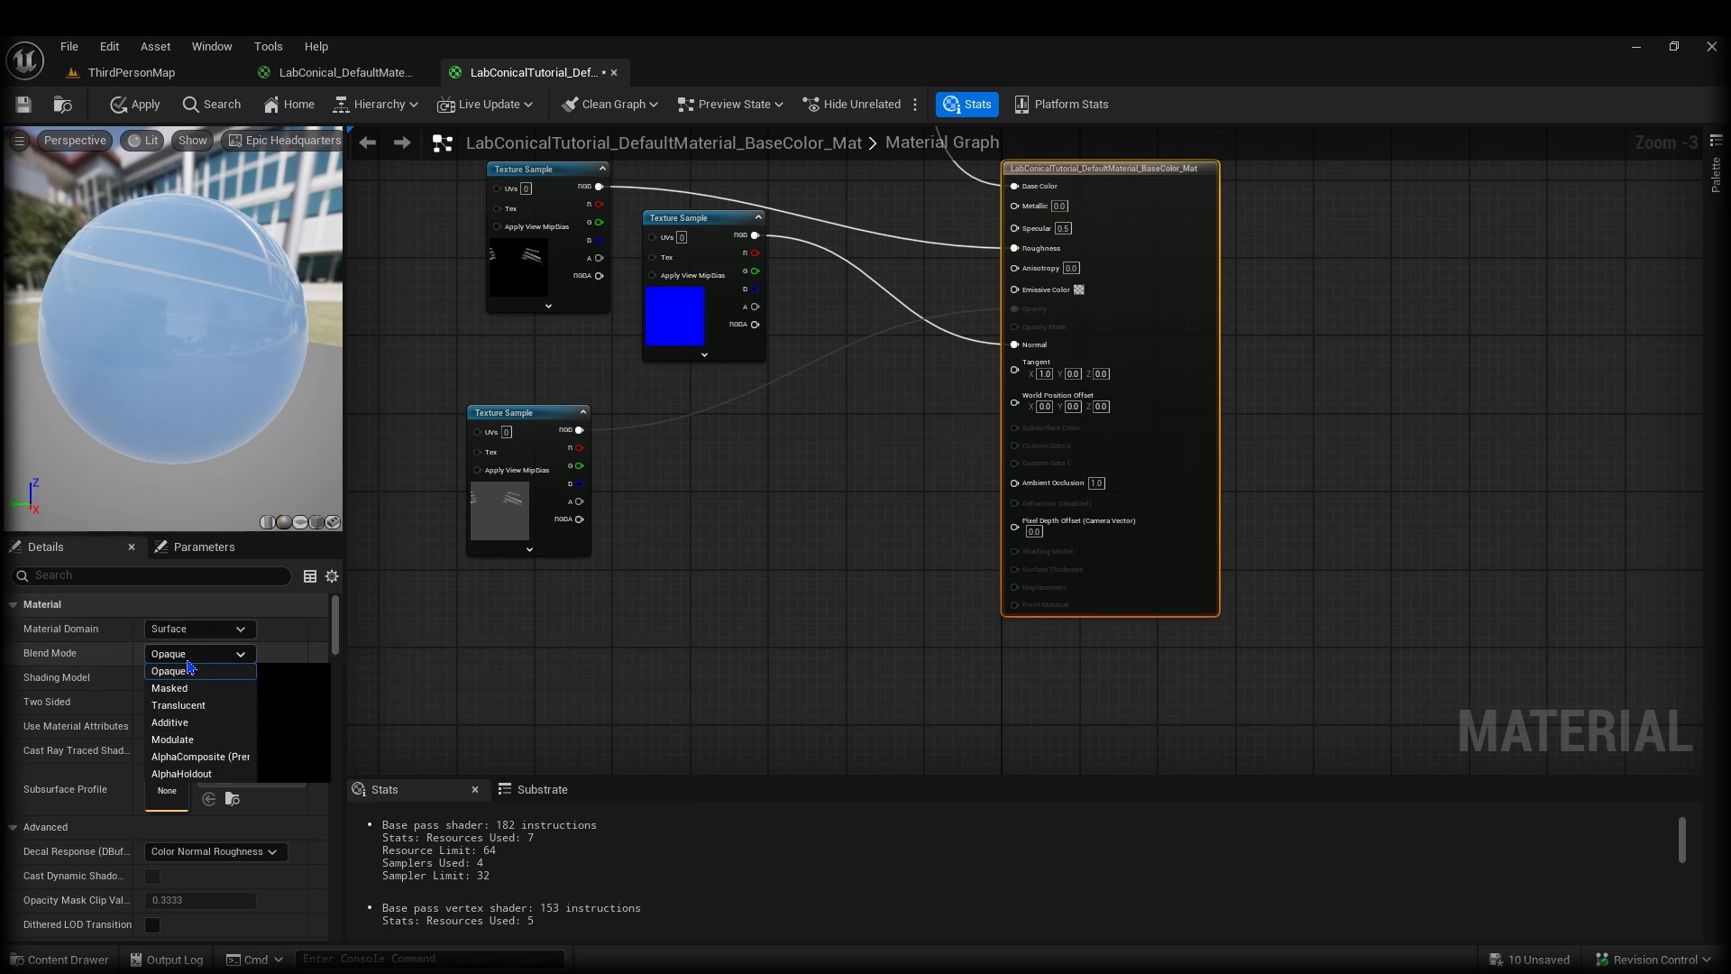
left_click(178, 705)
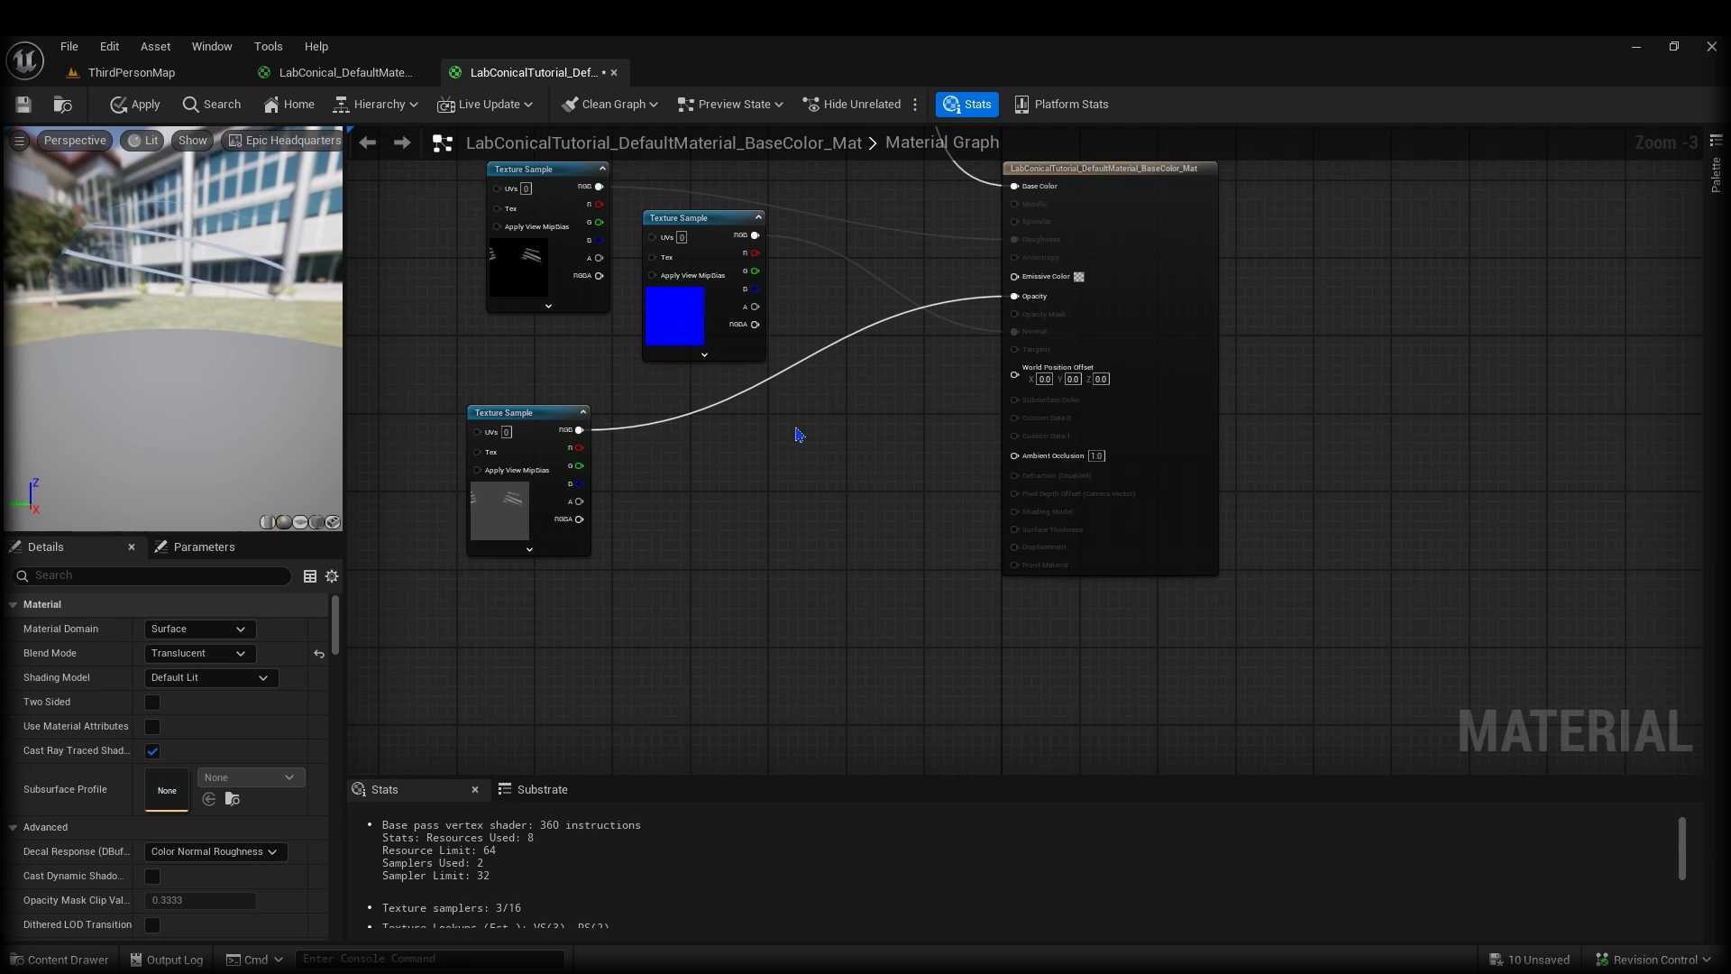
right_click_drag(1058, 307, 1065, 329)
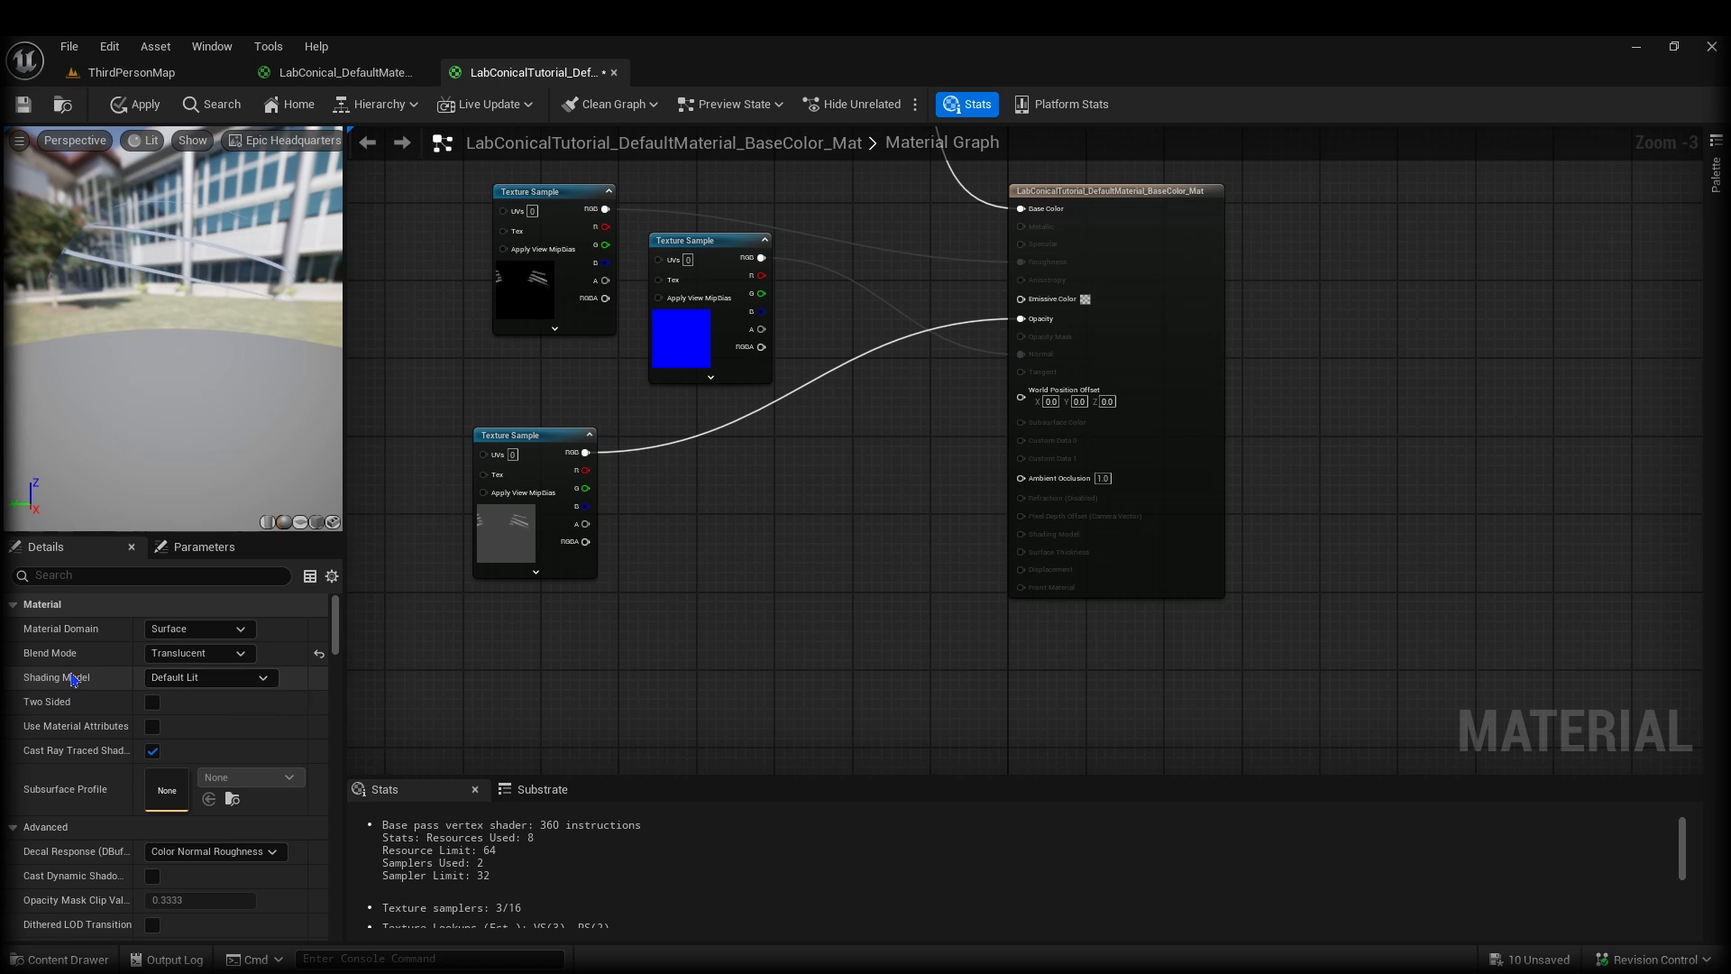
left_click(170, 680)
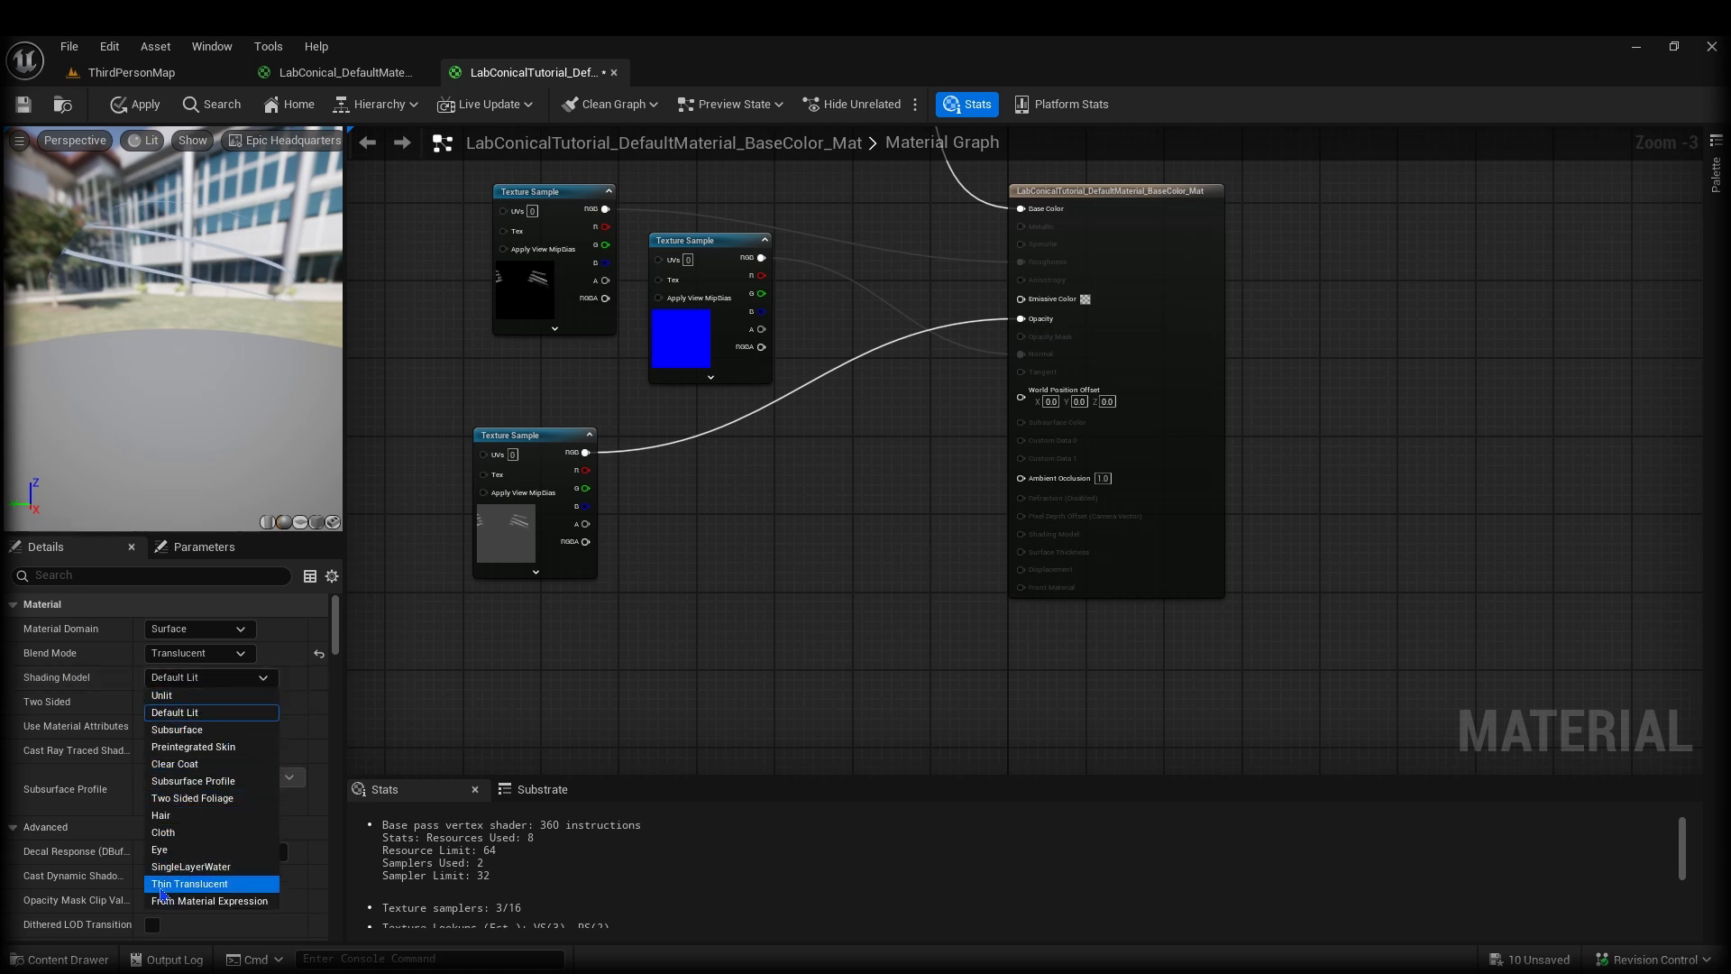
left_click(221, 885)
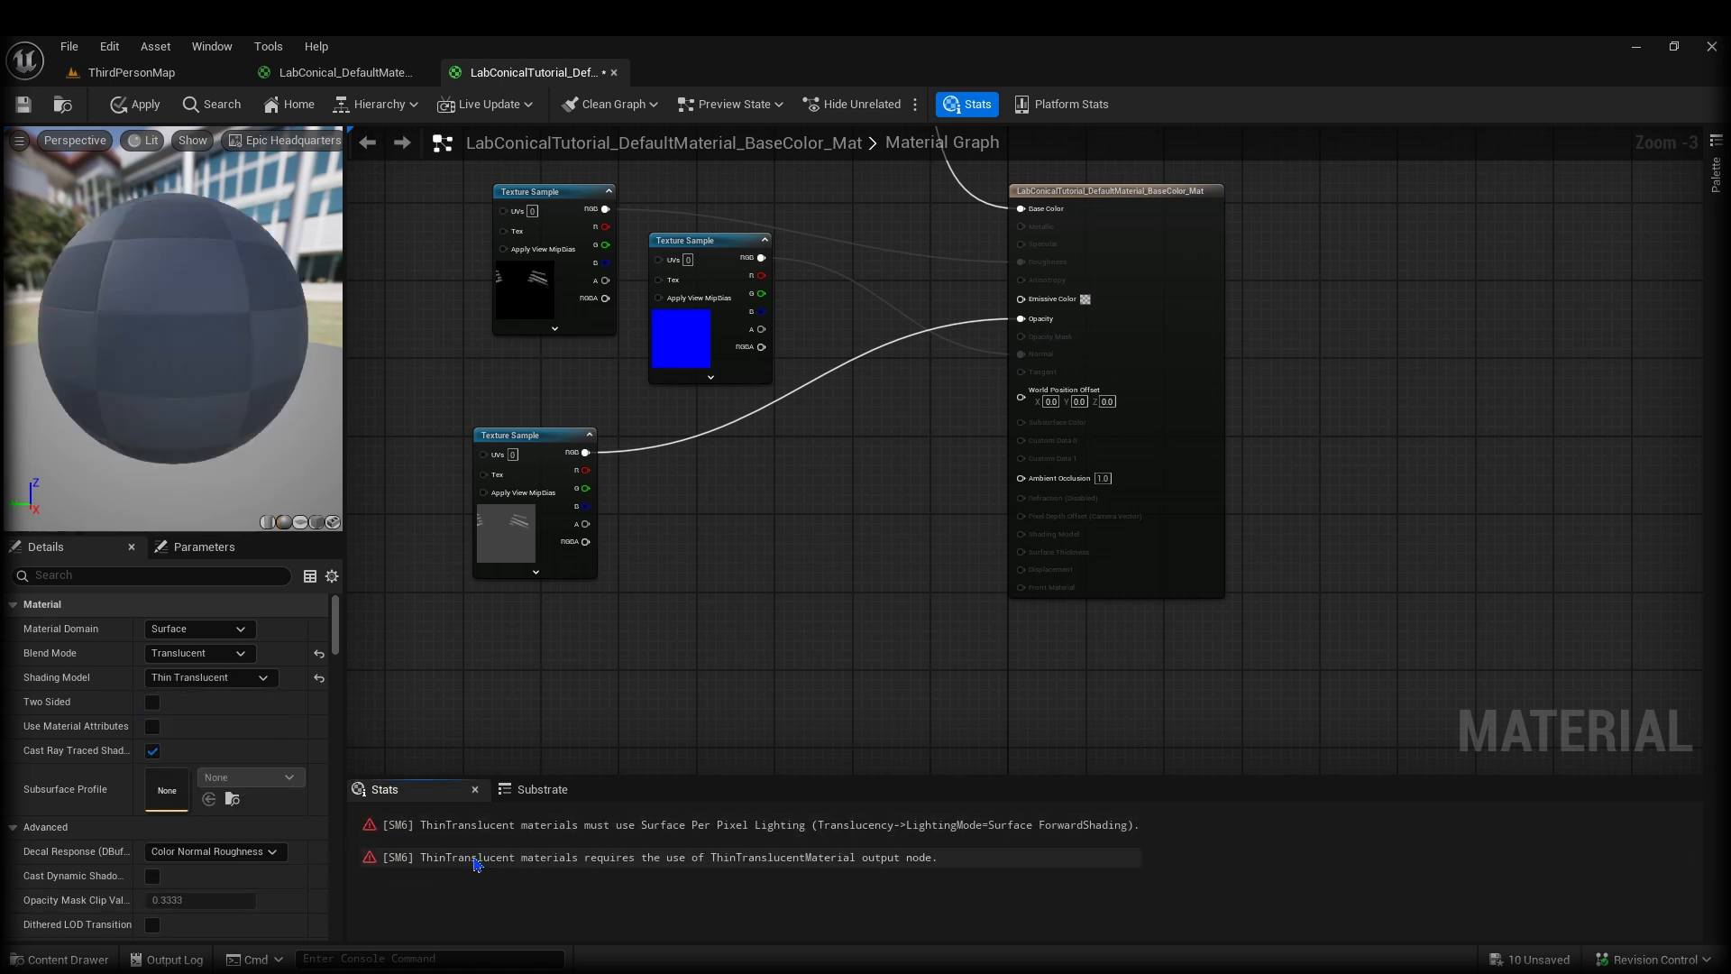
Set the material's Translucency Lighting Mode to Surface ForwardShading.
scroll(183, 692, "down", 3)
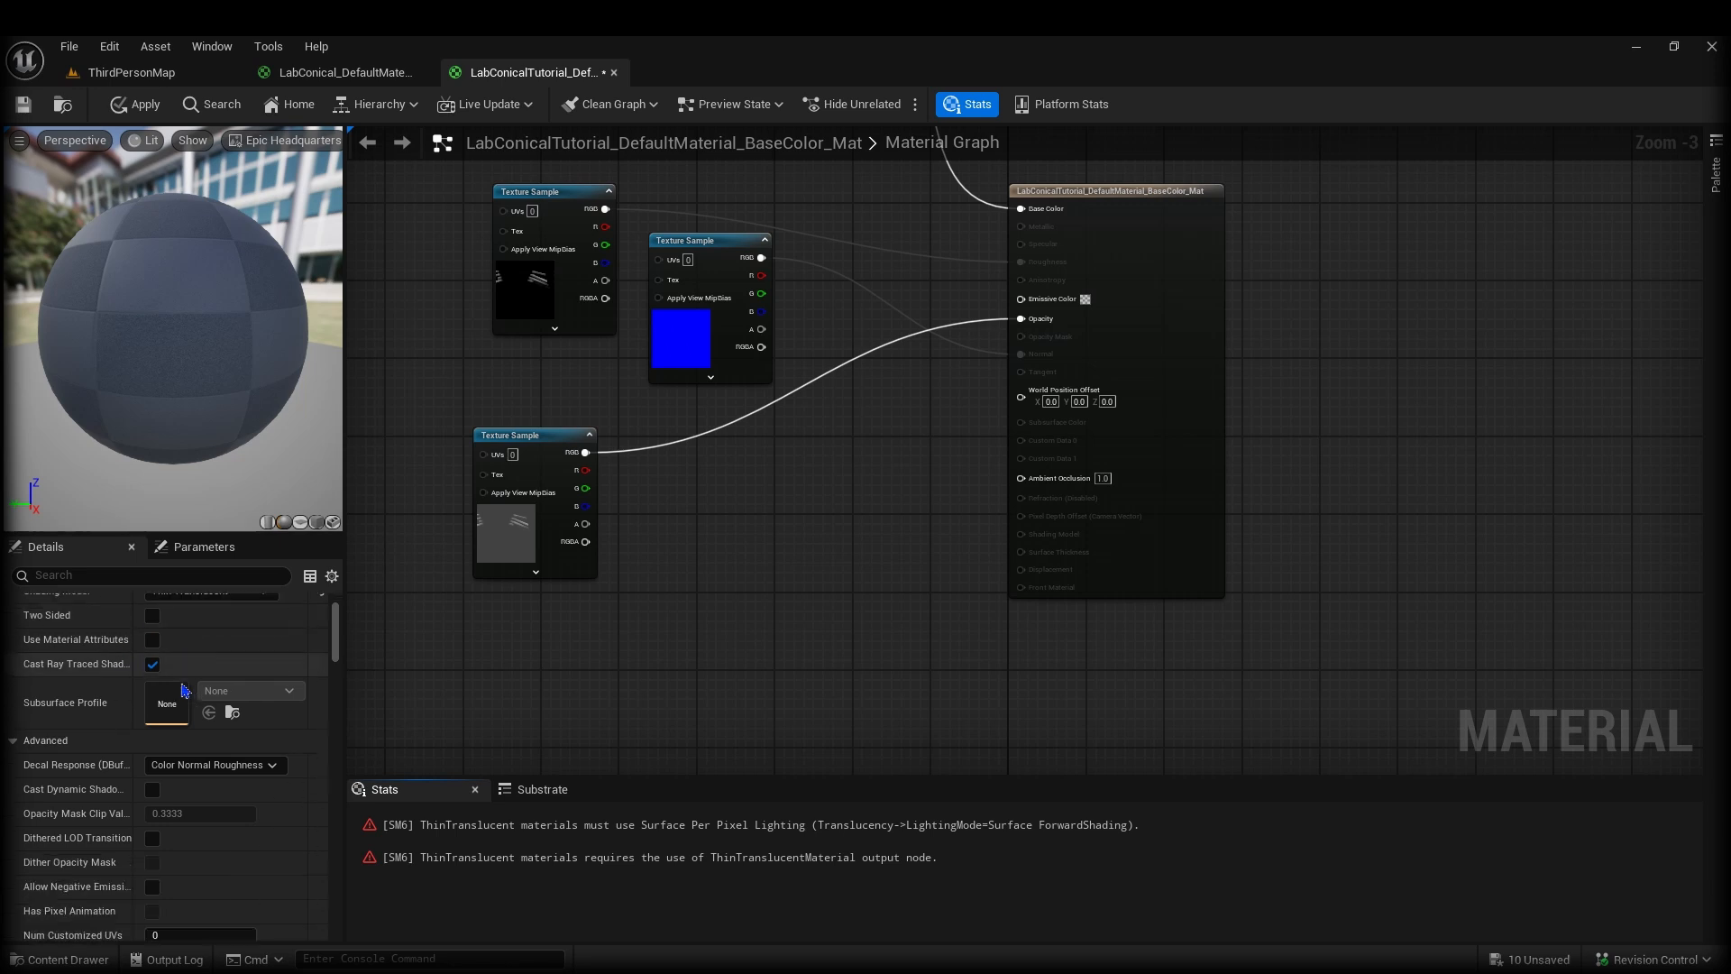
scroll(183, 692, "down", 1)
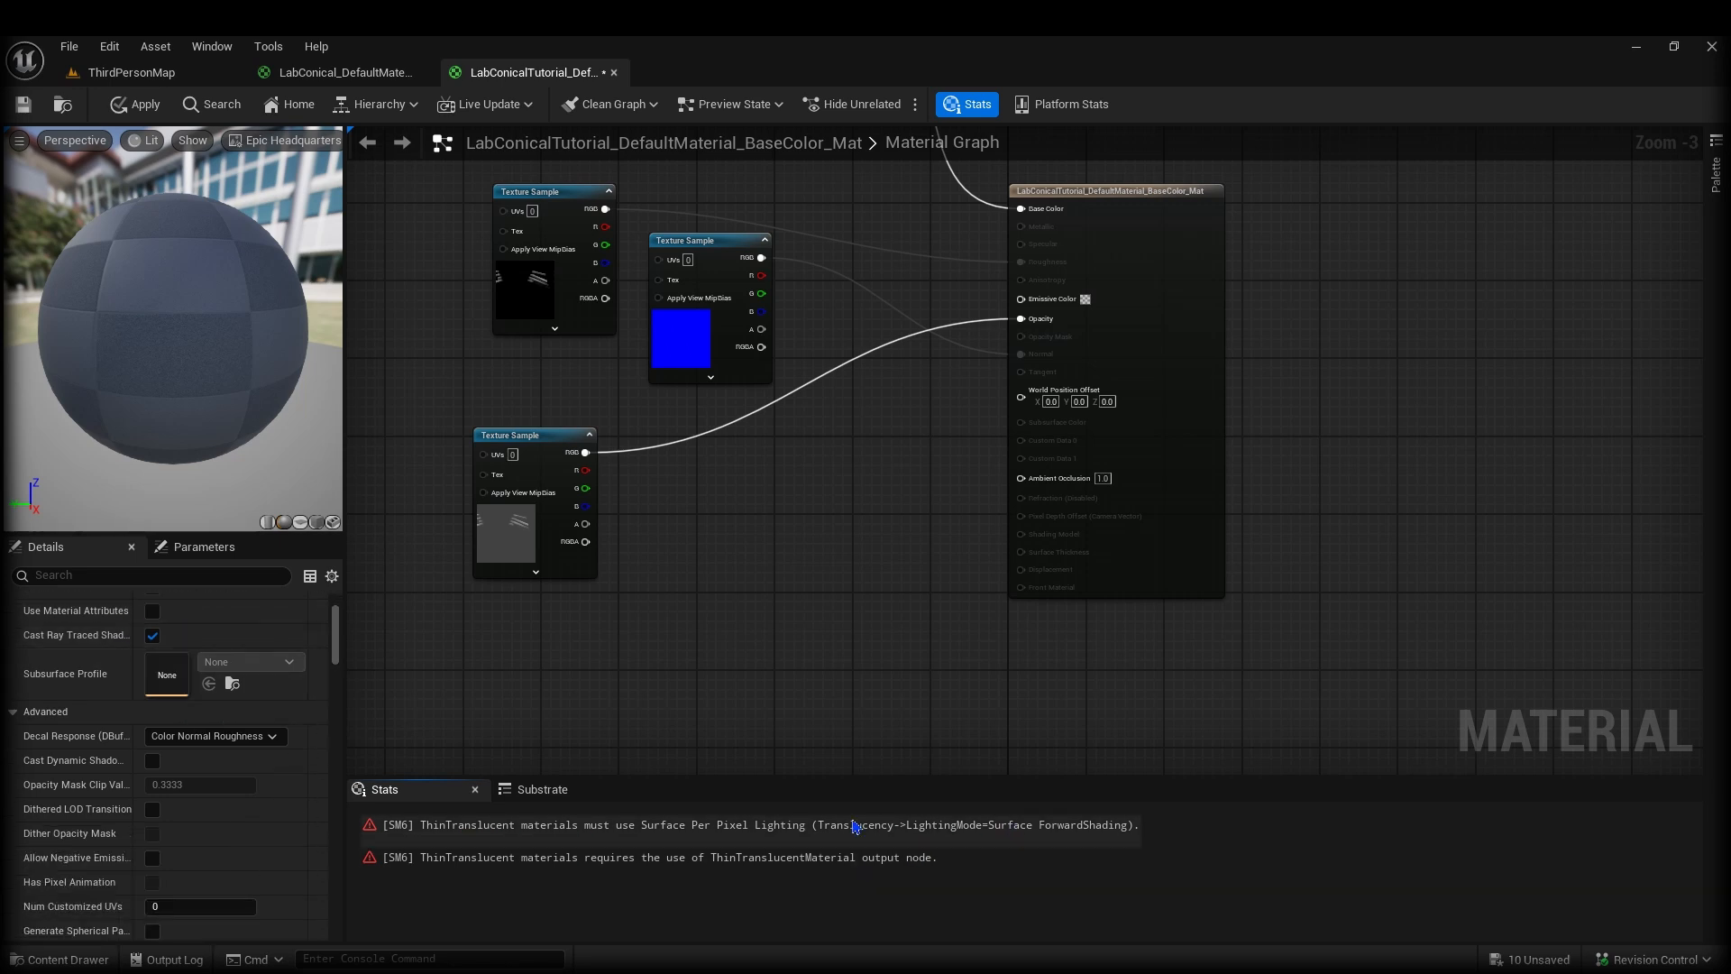
scroll(153, 741, "down", 10)
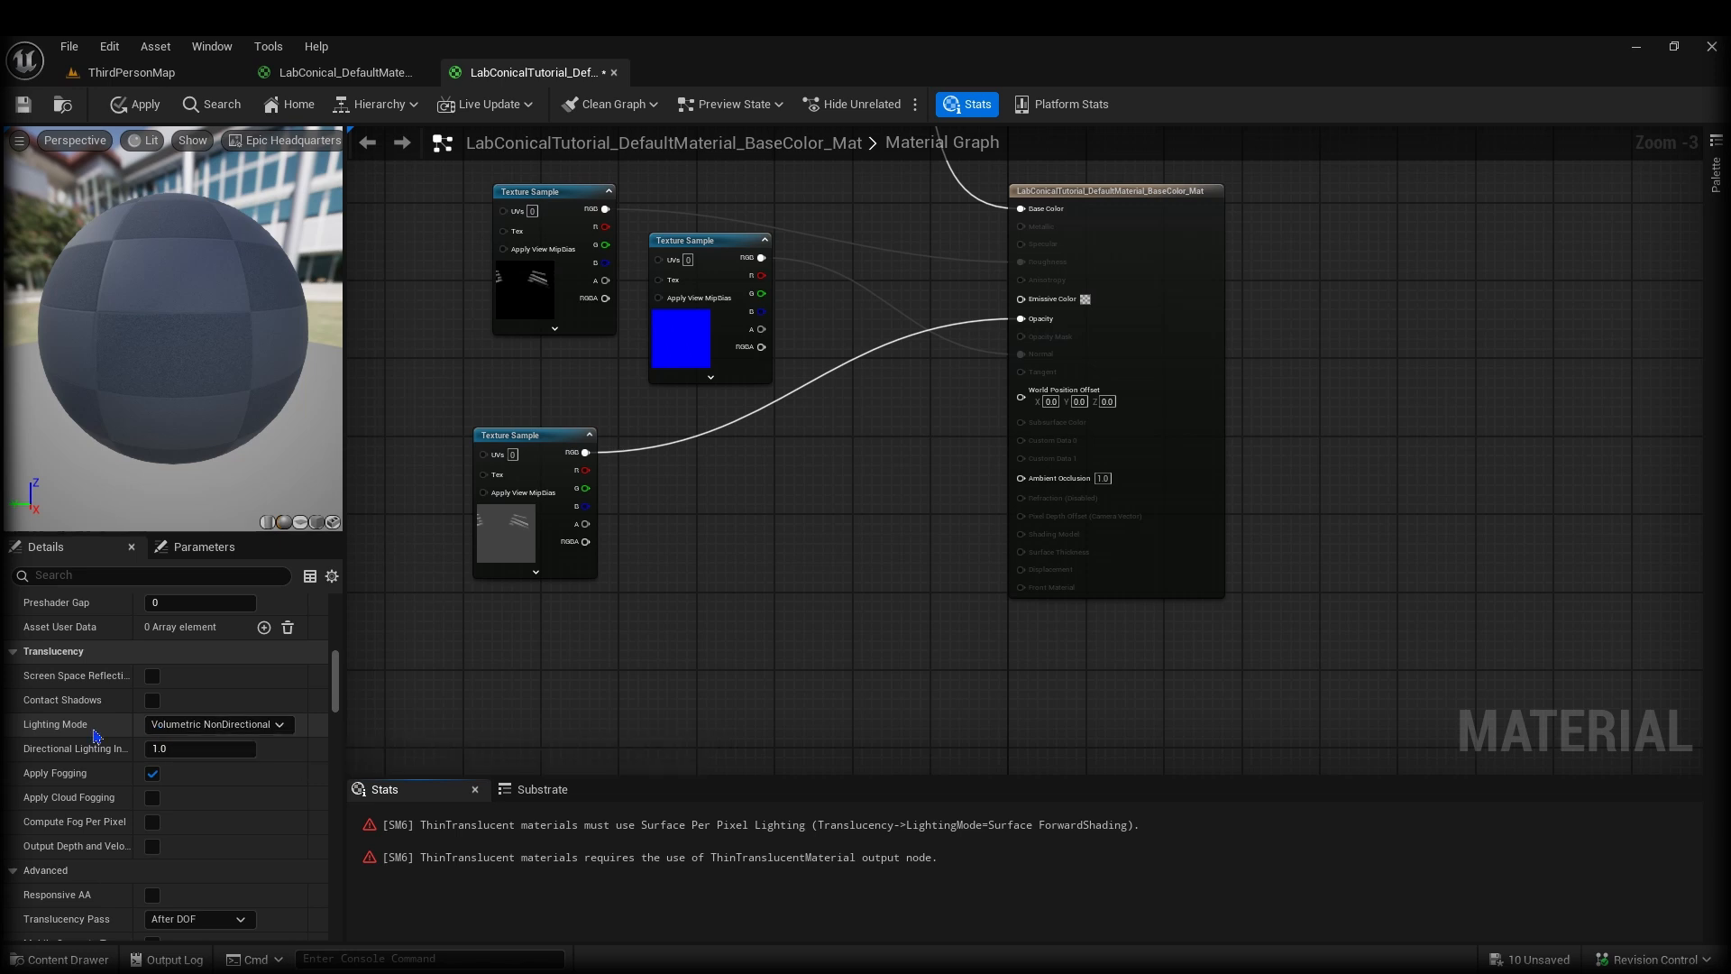
left_click(180, 724)
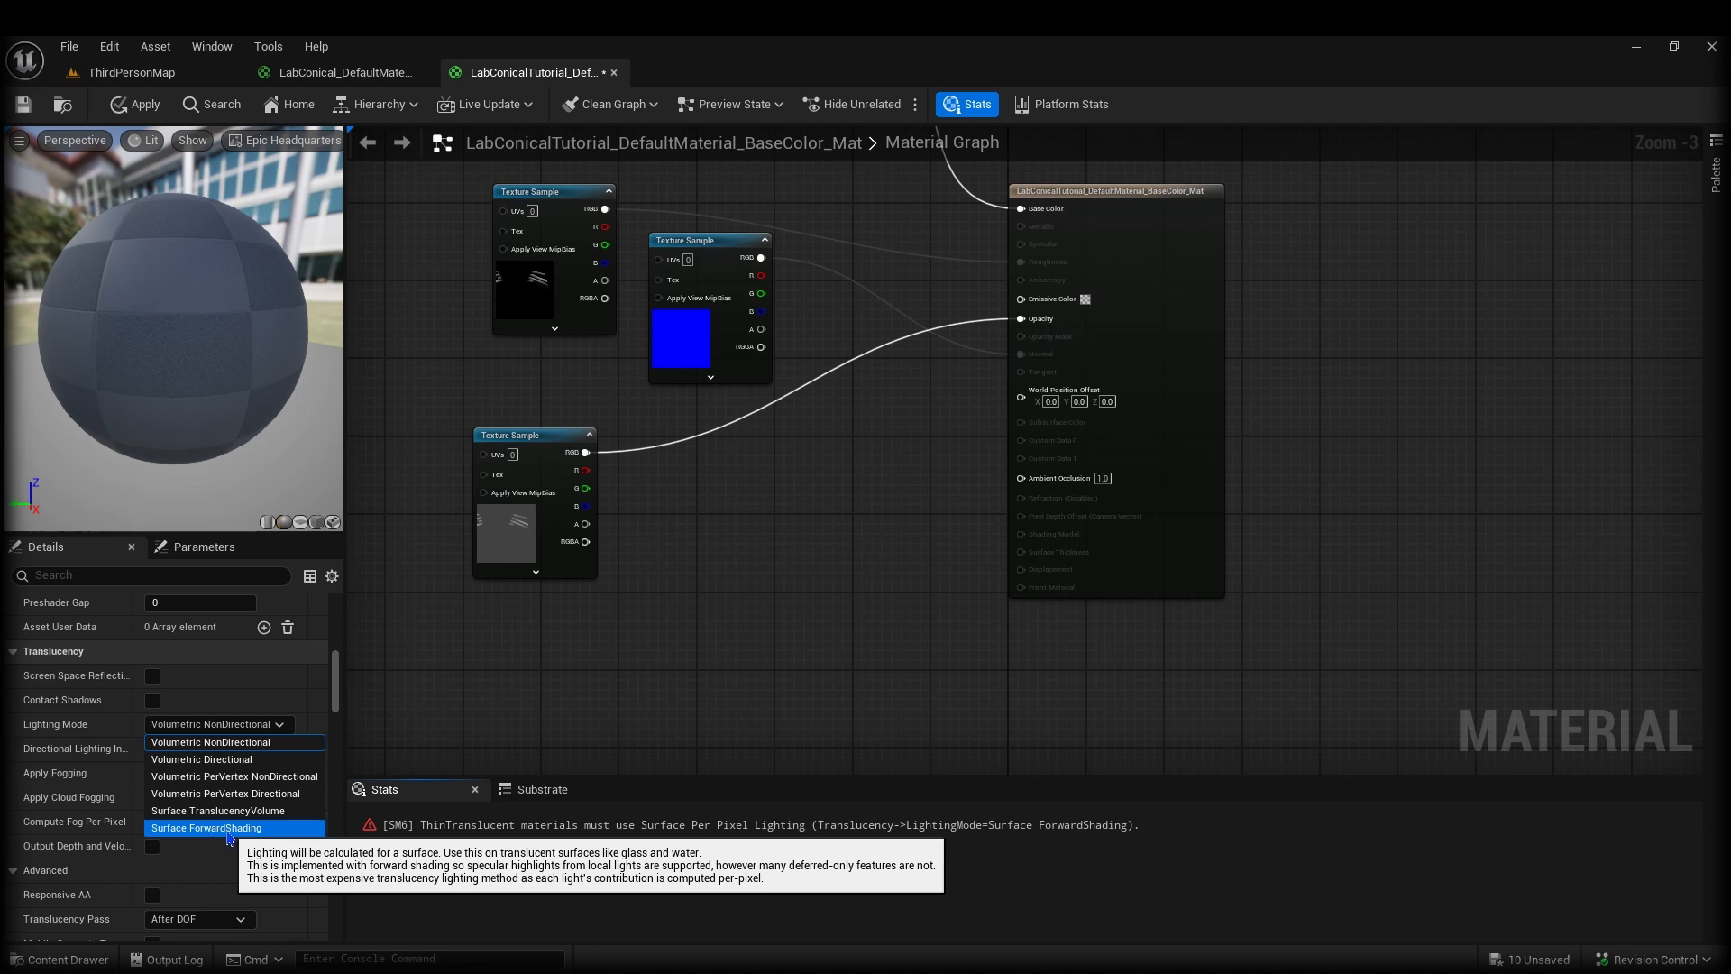
left_click(207, 828)
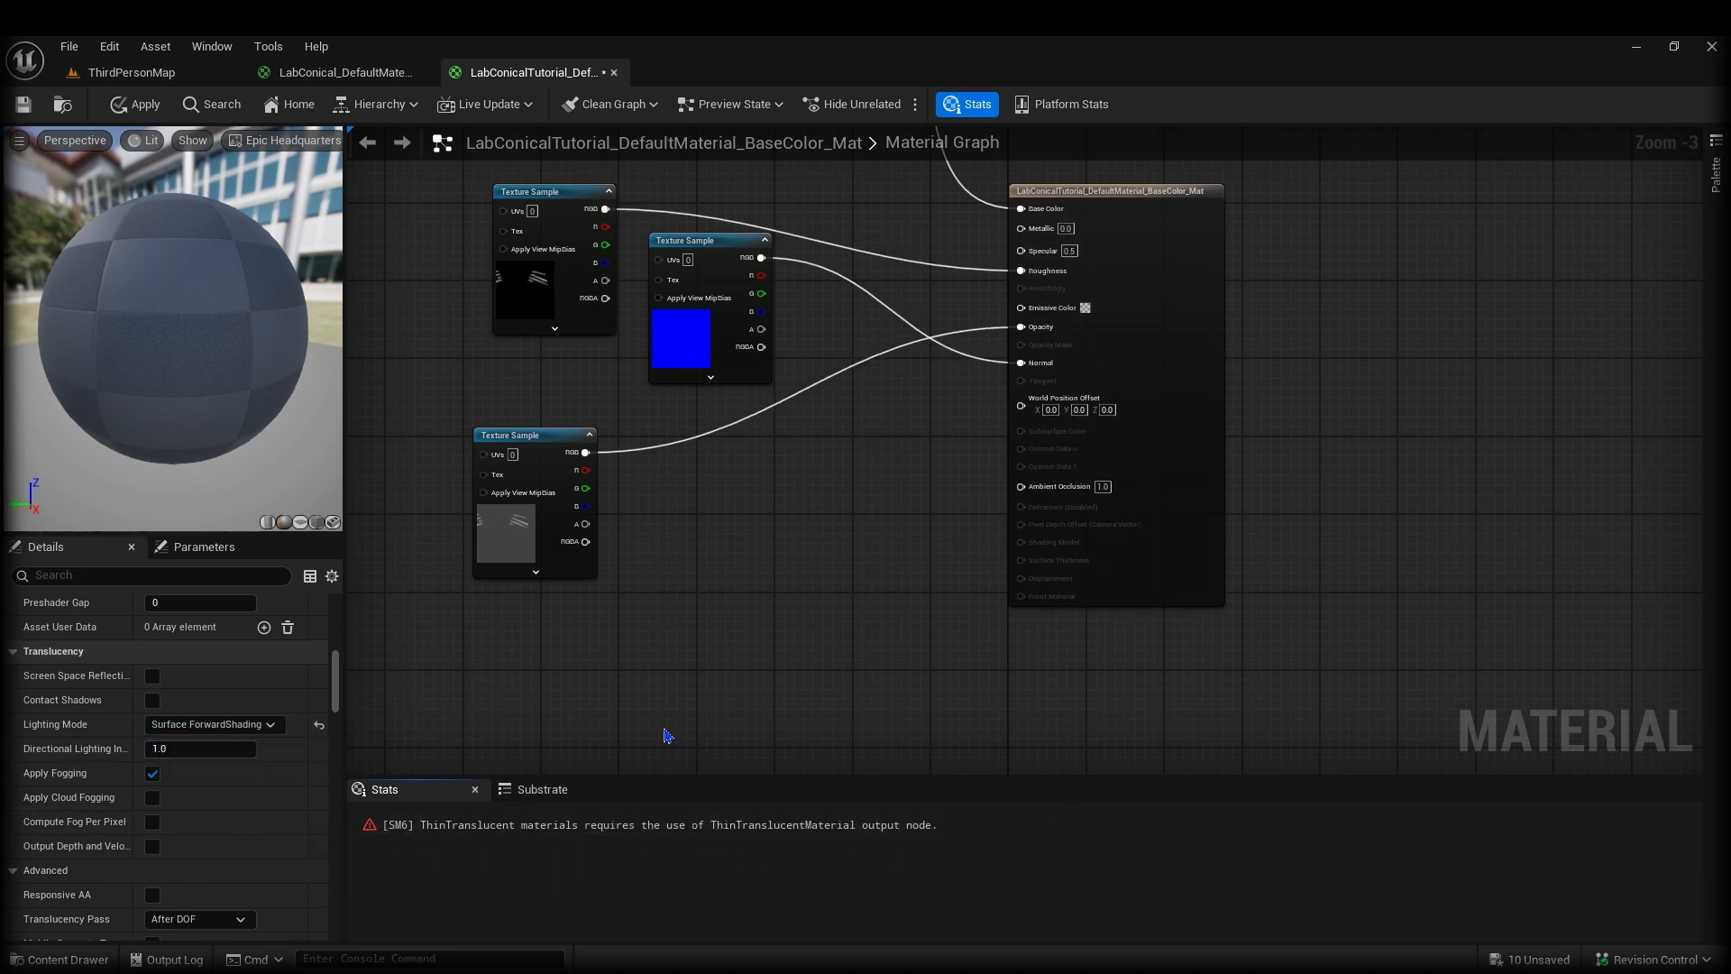
Add a ThinTranslucentMaterialOutput node and place it in the empty area below the texture nodes.
right_click_drag(667, 735, 654, 577)
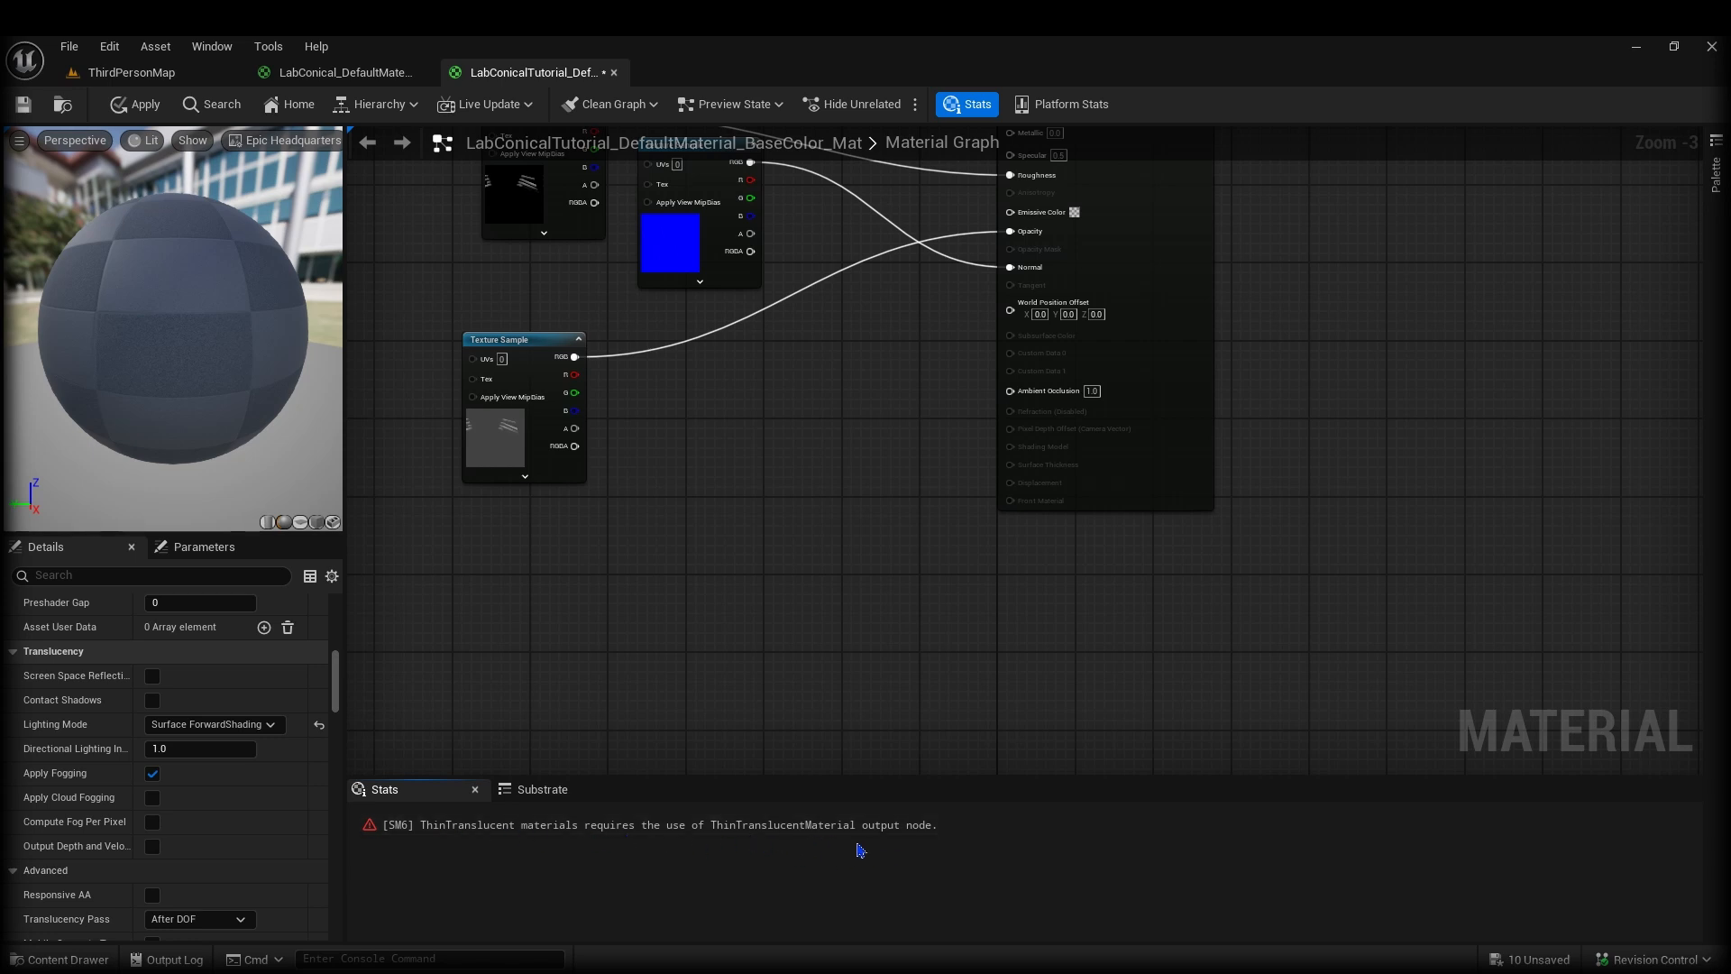
right_click_drag(717, 685, 691, 582)
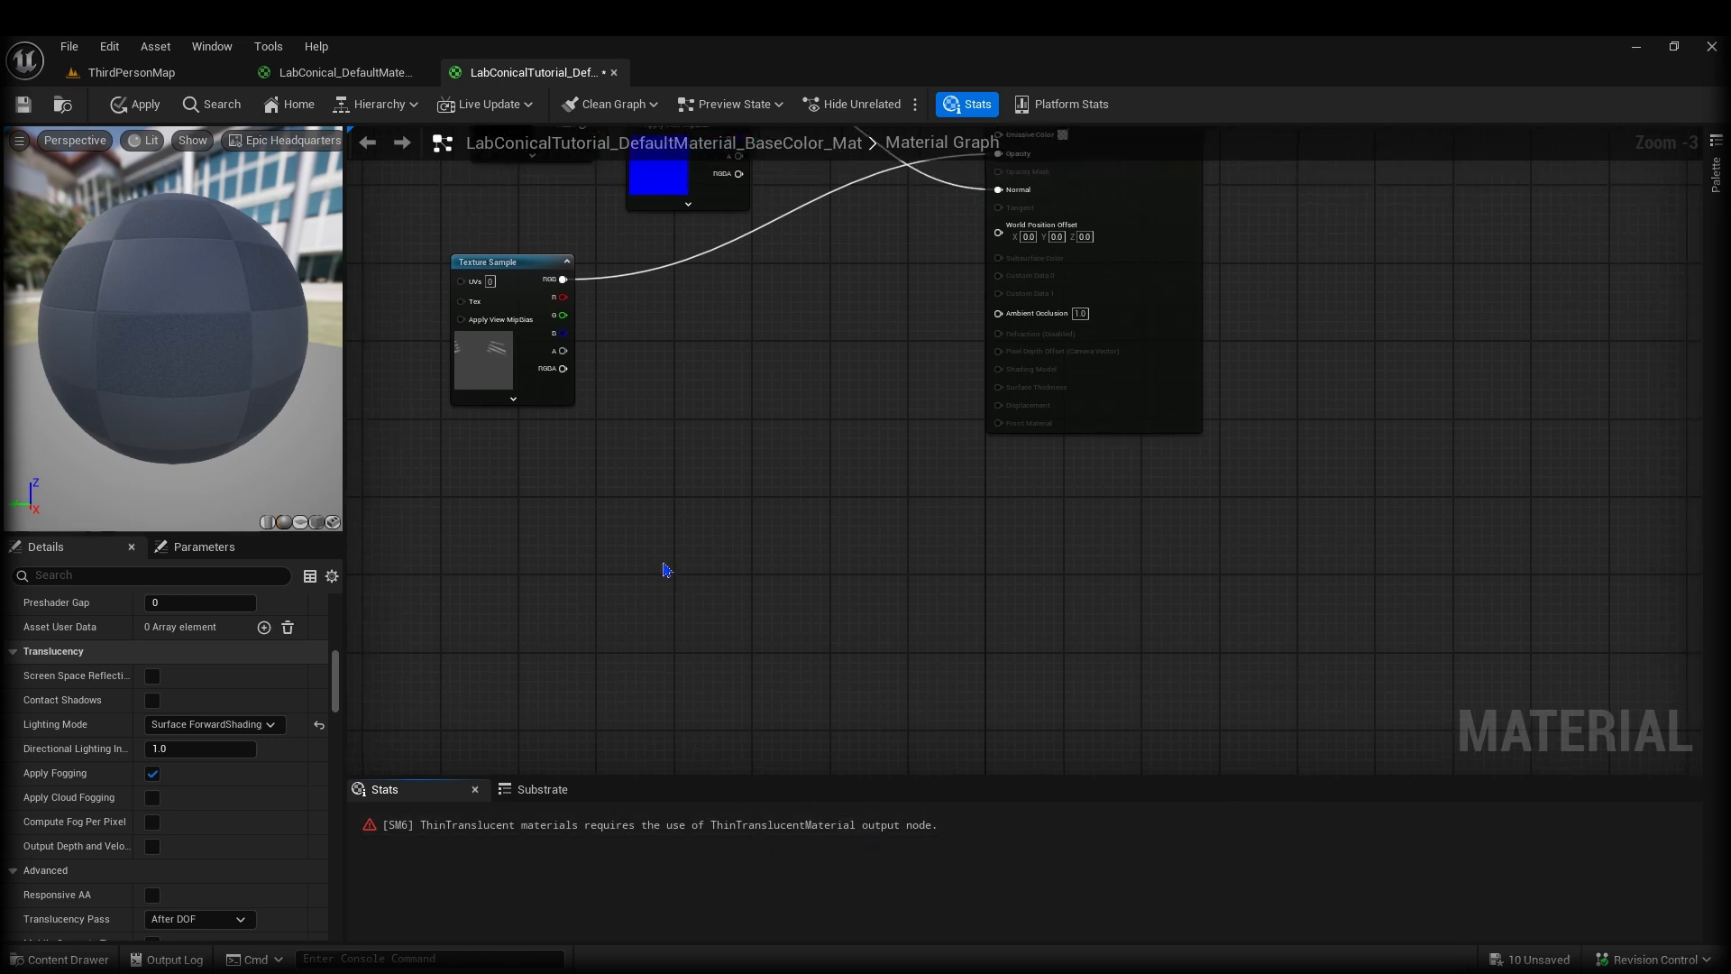
right_click(665, 569)
type("thin")
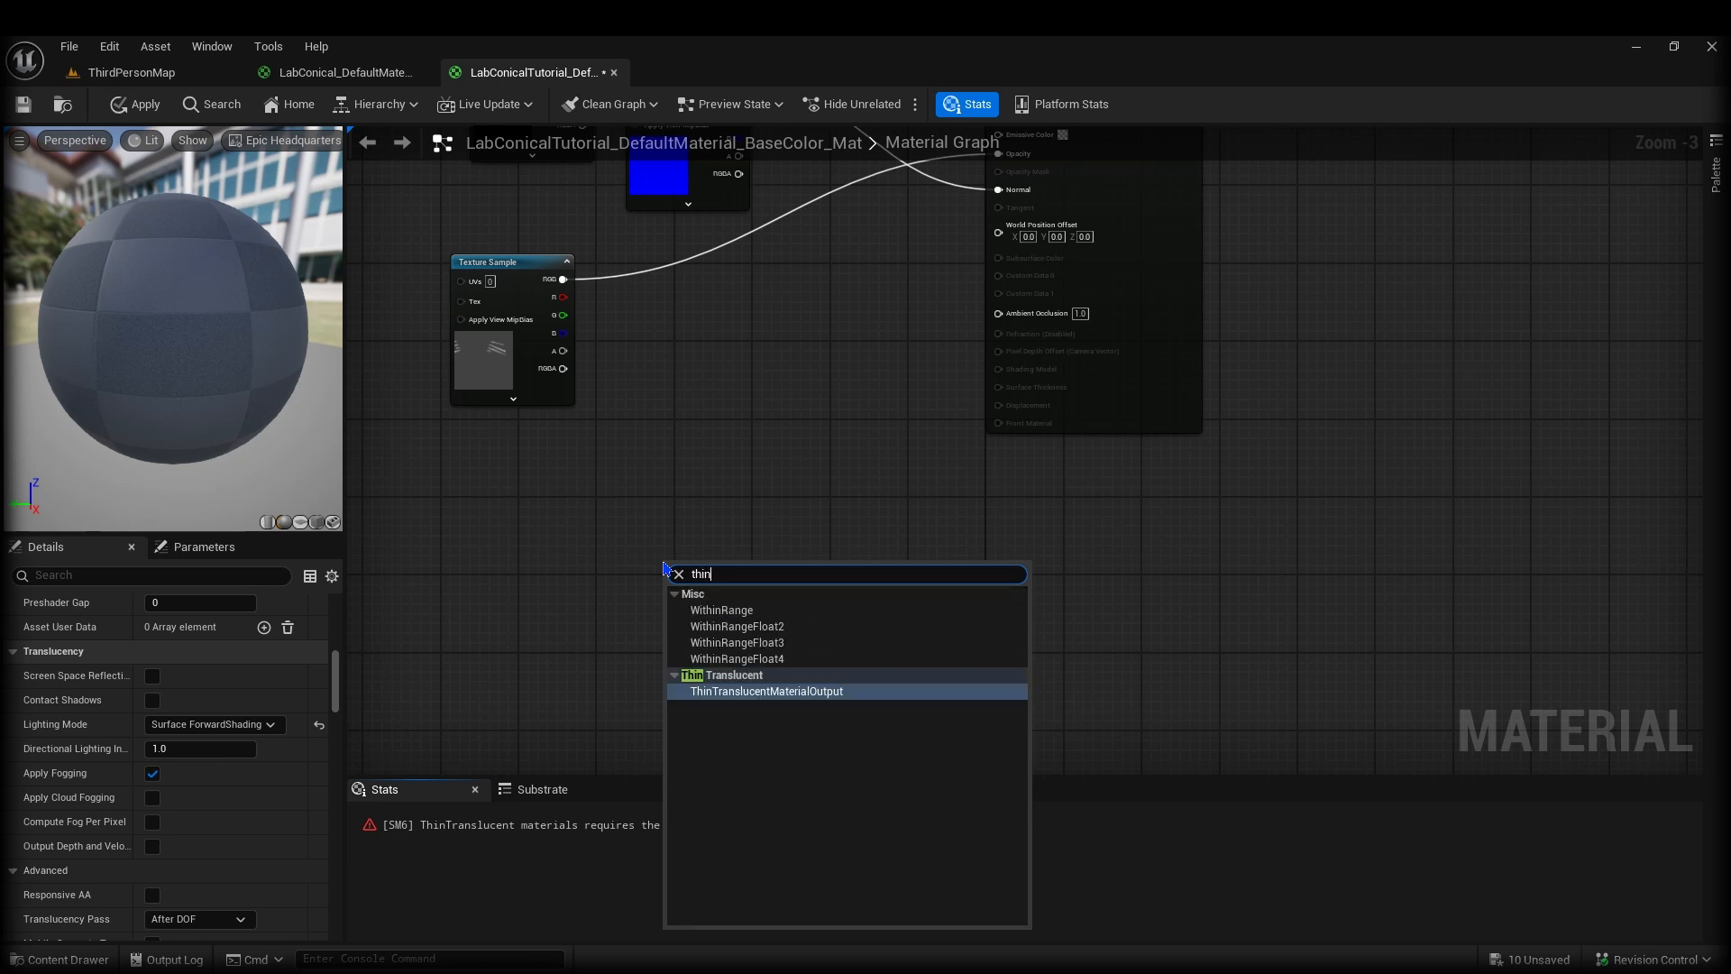
left_click(702, 693)
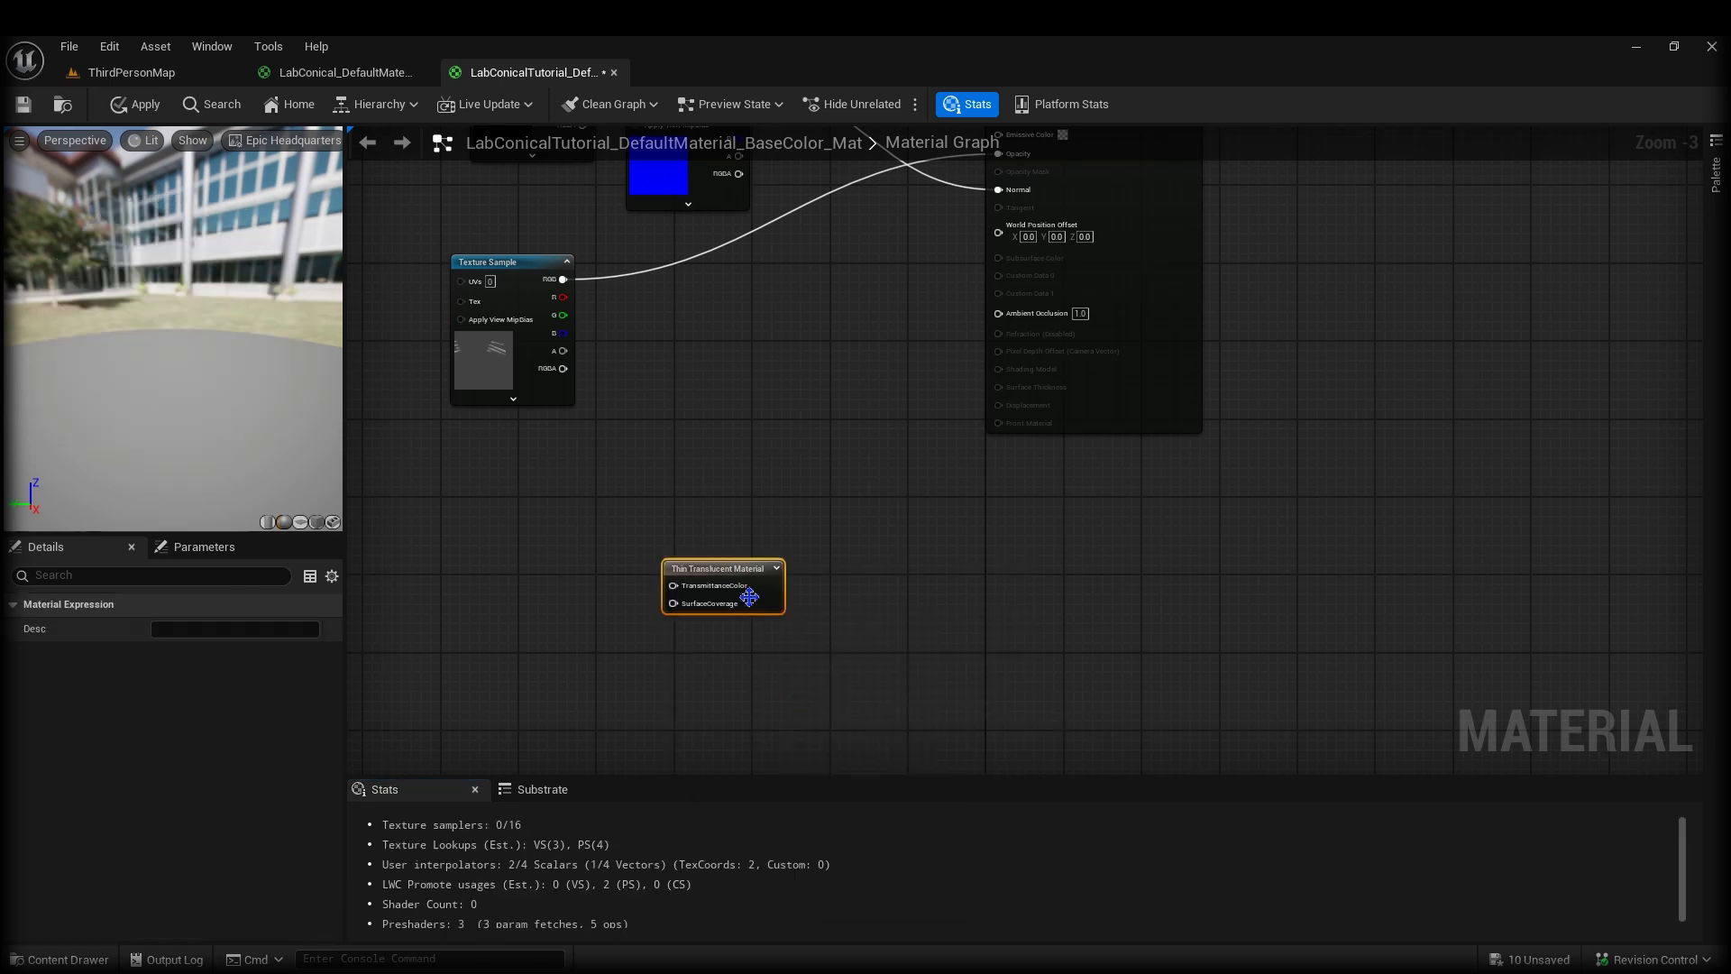
right_click_drag(563, 552, 623, 601)
left_click_drag(783, 618, 854, 588)
left_click(813, 521)
Duplicate the base color Texture Sample beside the Thin Translucent Material node and connect its RGB output to TransmittanceColor.
right_click_drag(760, 402, 743, 464)
left_click(834, 197)
key("ctrl+v")
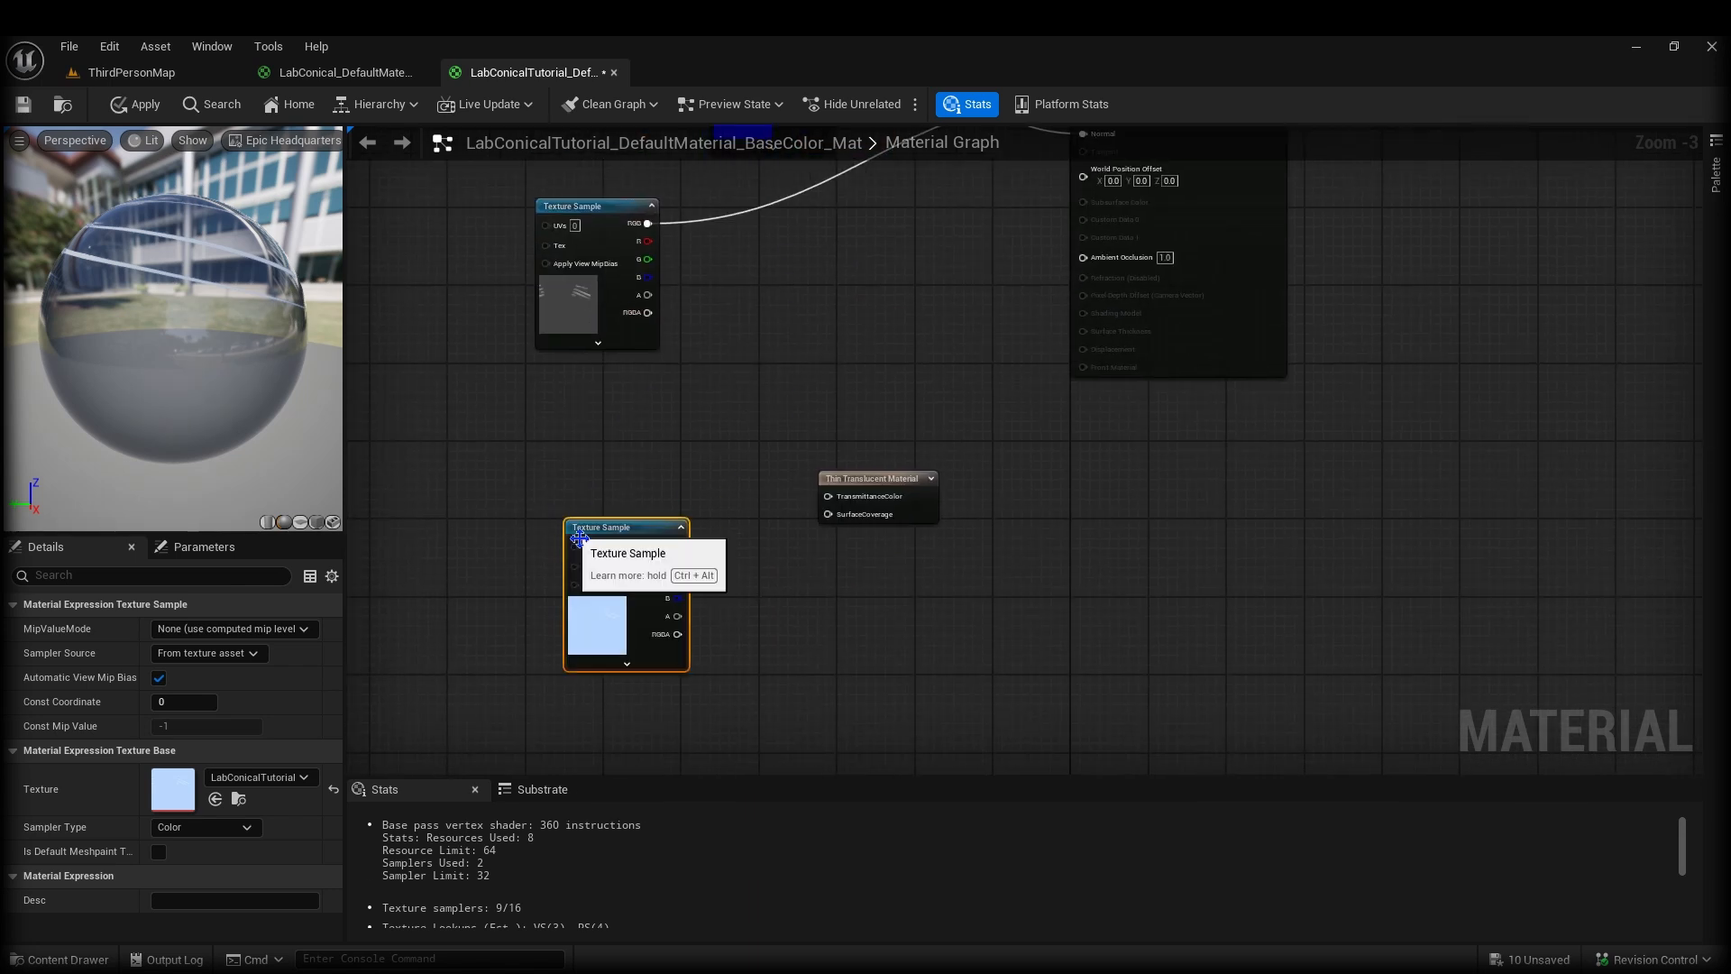
left_click_drag(677, 544, 583, 484)
left_click(856, 599)
right_click_drag(856, 600, 852, 611)
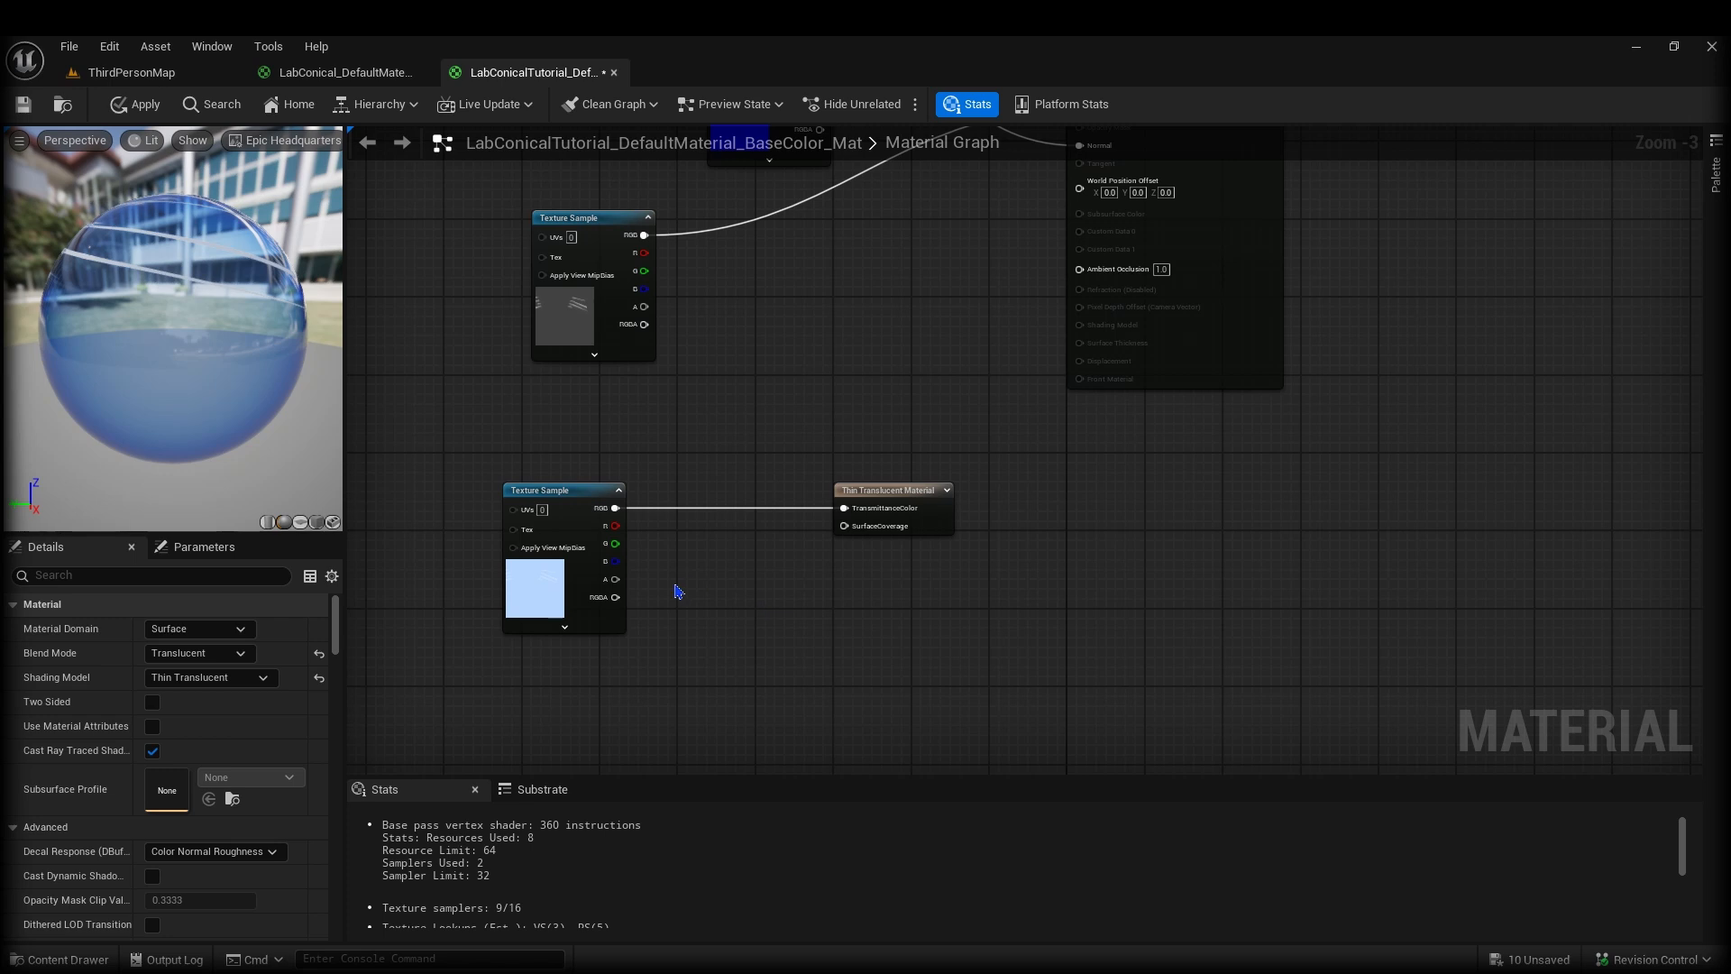
Connect a new constant of 0.2 to the Thin Translucent Material node's SurfaceCoverage and preview the material on another shape.
left_click(670, 574)
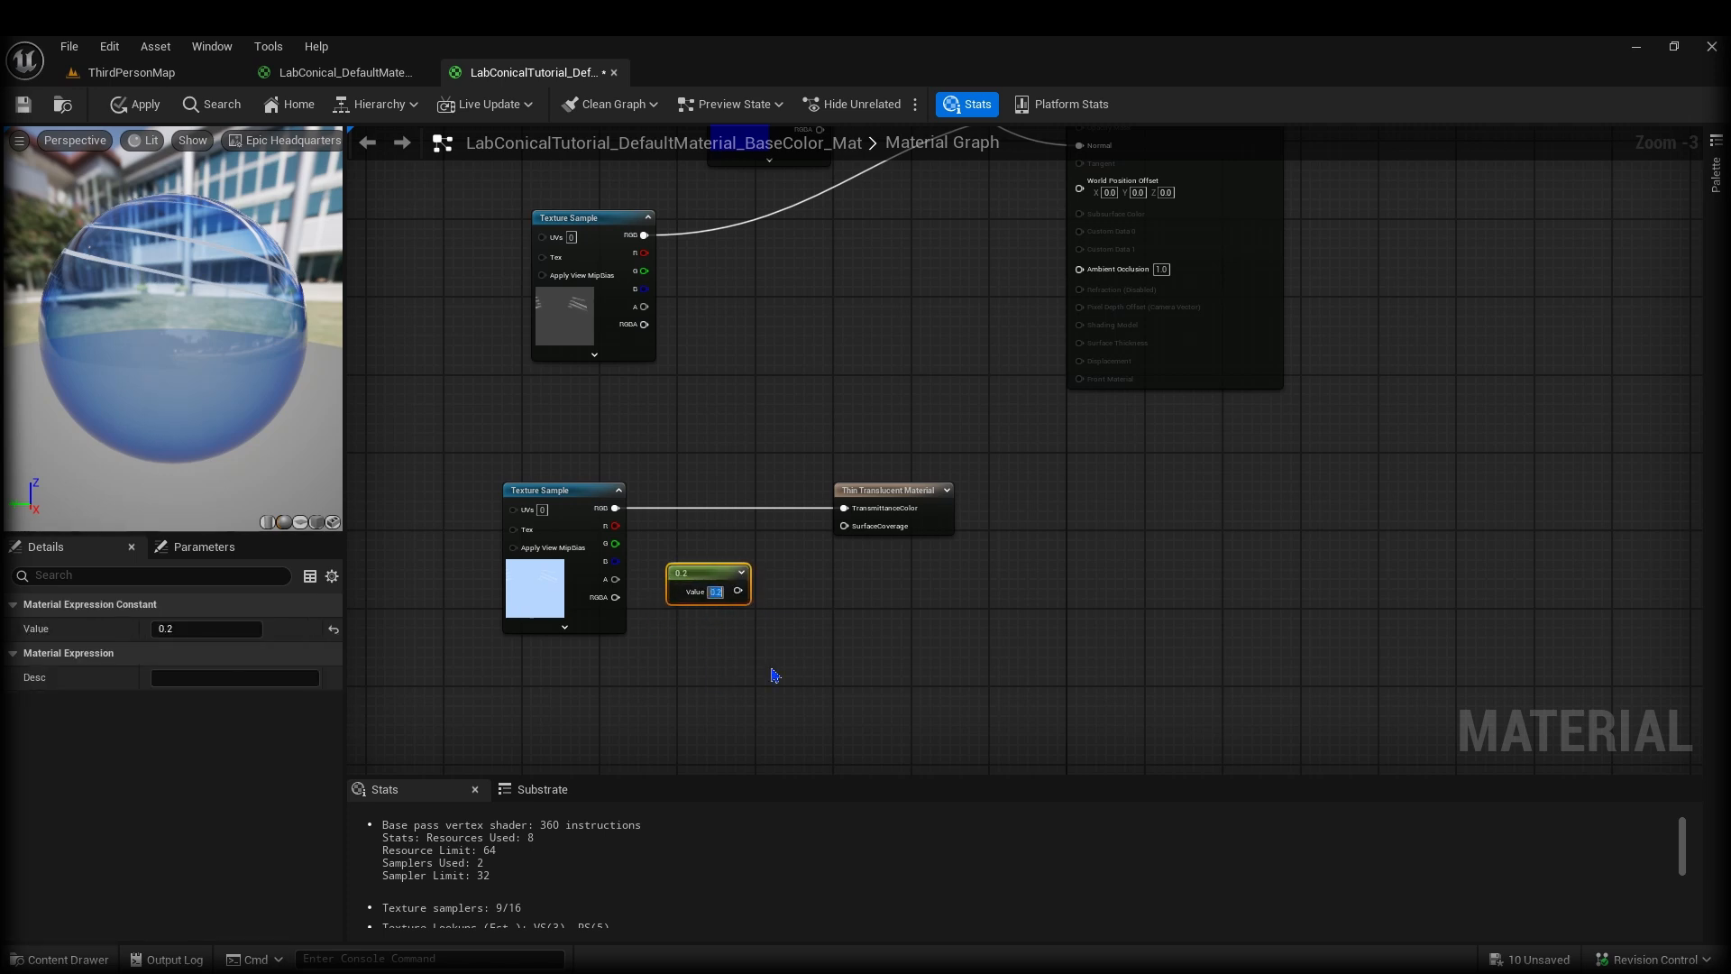
left_click_drag(737, 591, 843, 526)
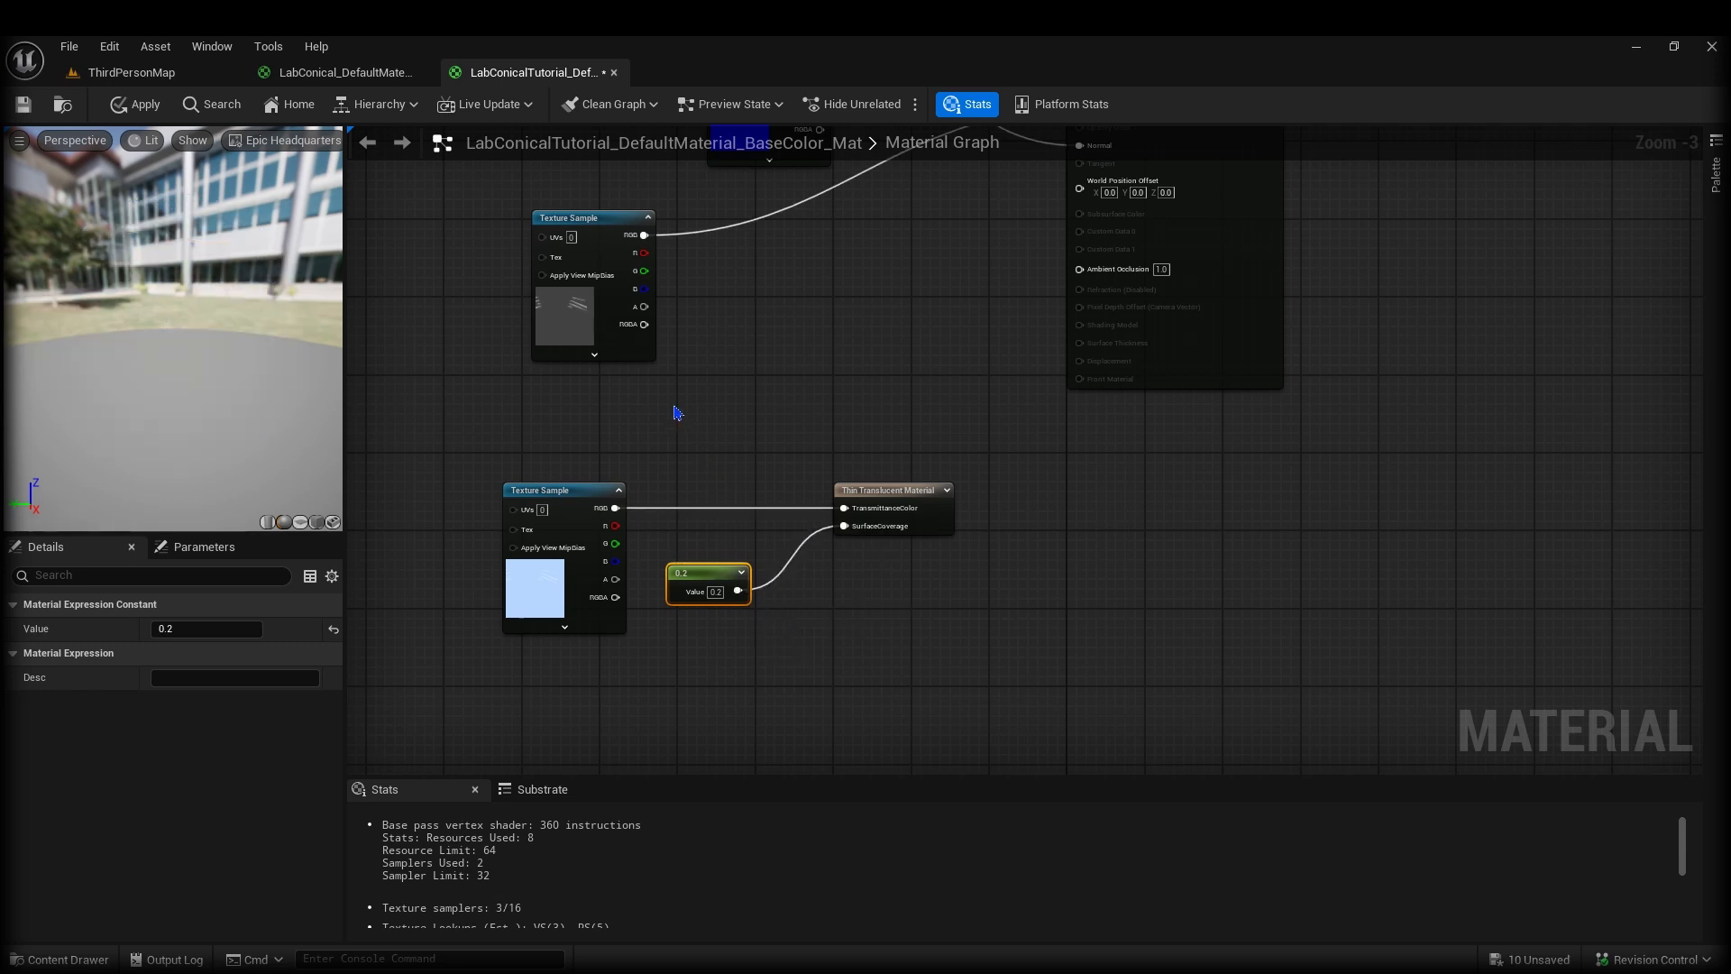
left_click_drag(48, 303, 157, 306)
left_click(318, 522)
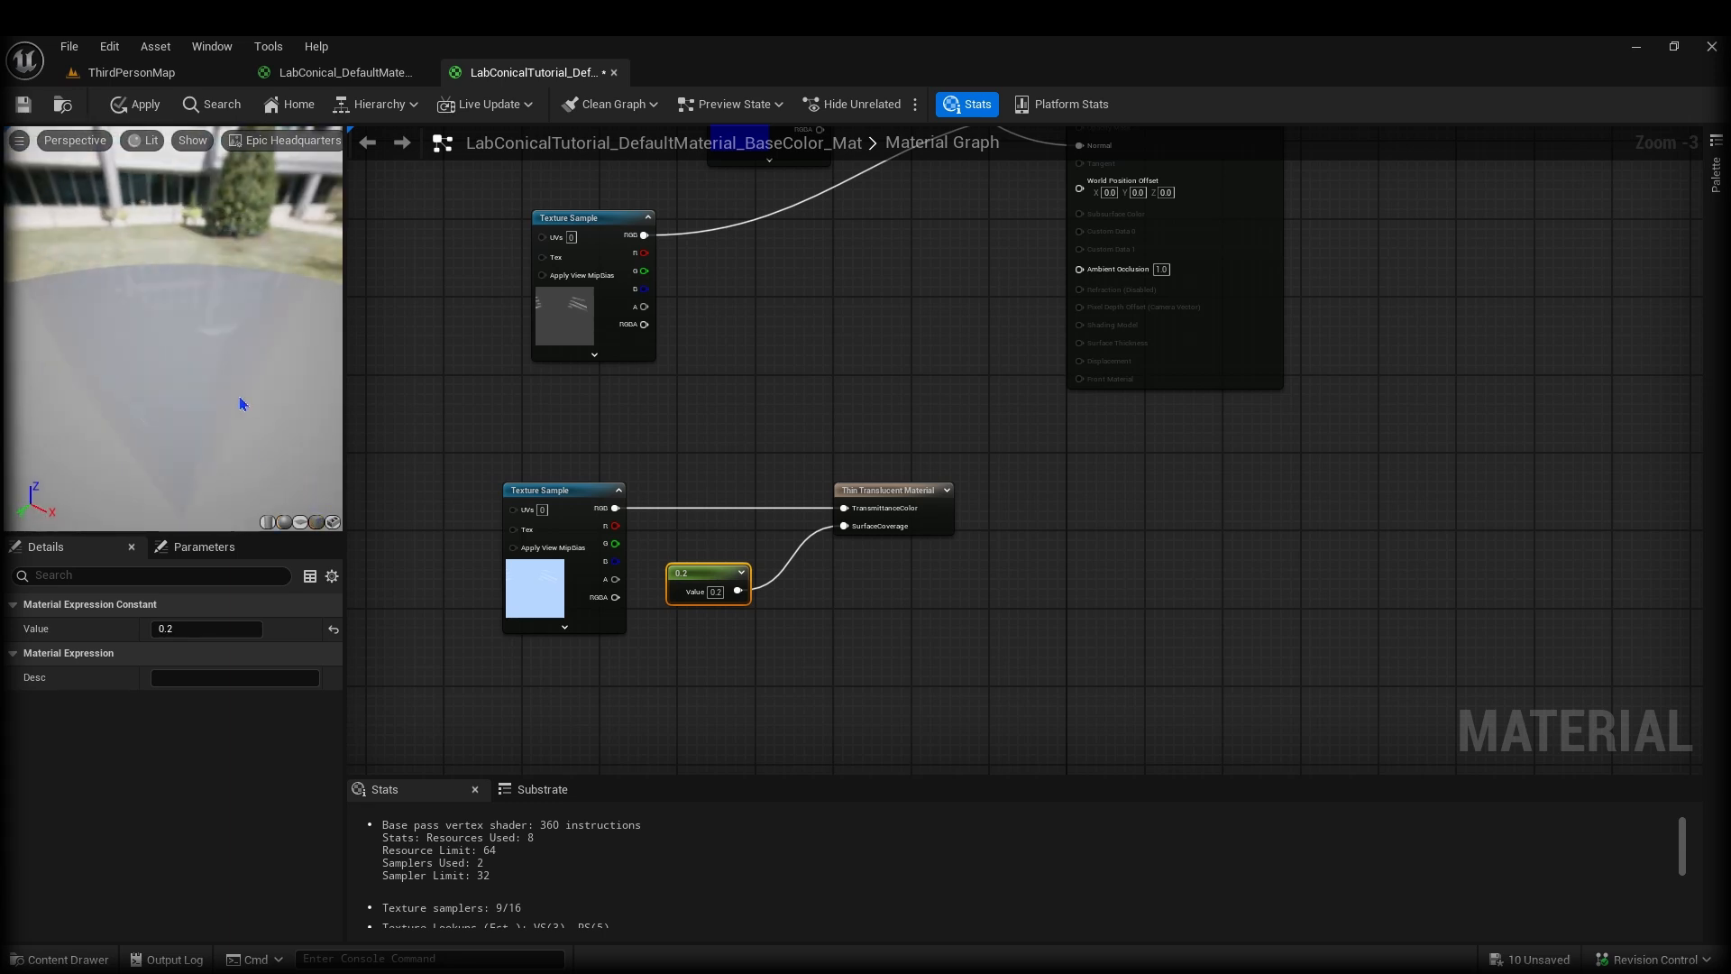
Set the material's Refraction Method to Index Of Refraction.
left_click_drag(236, 397, 162, 386)
right_click_drag(851, 375, 741, 622)
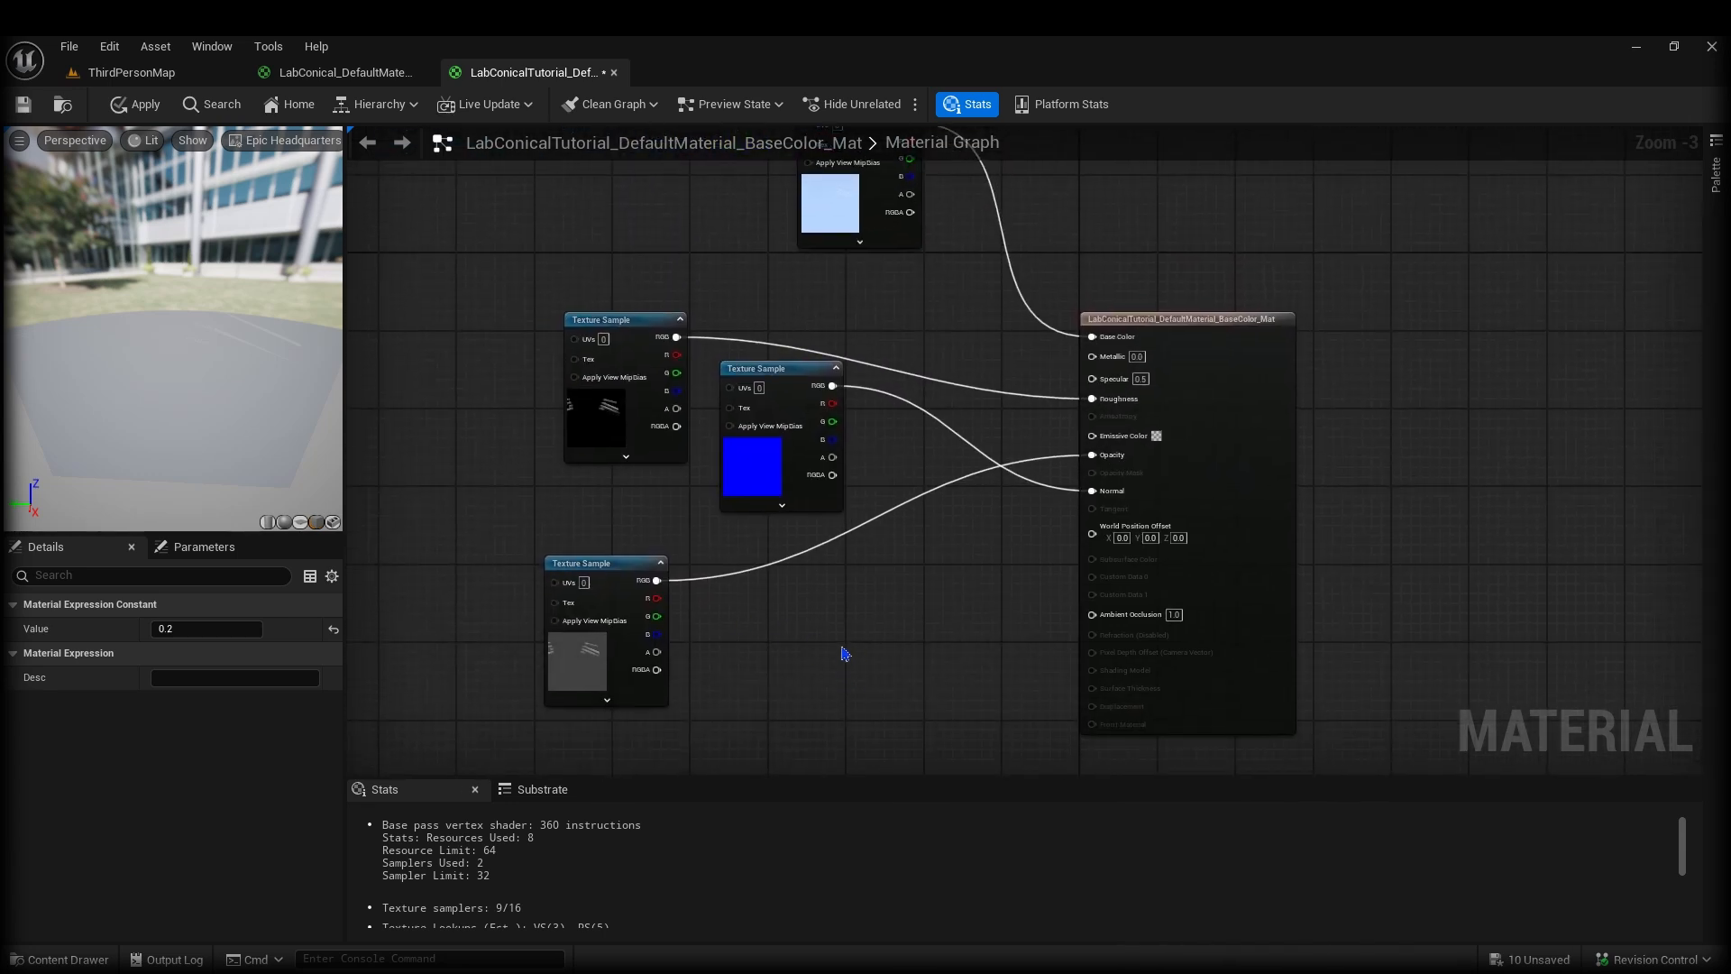
right_click_drag(845, 653, 599, 572)
left_click(921, 567)
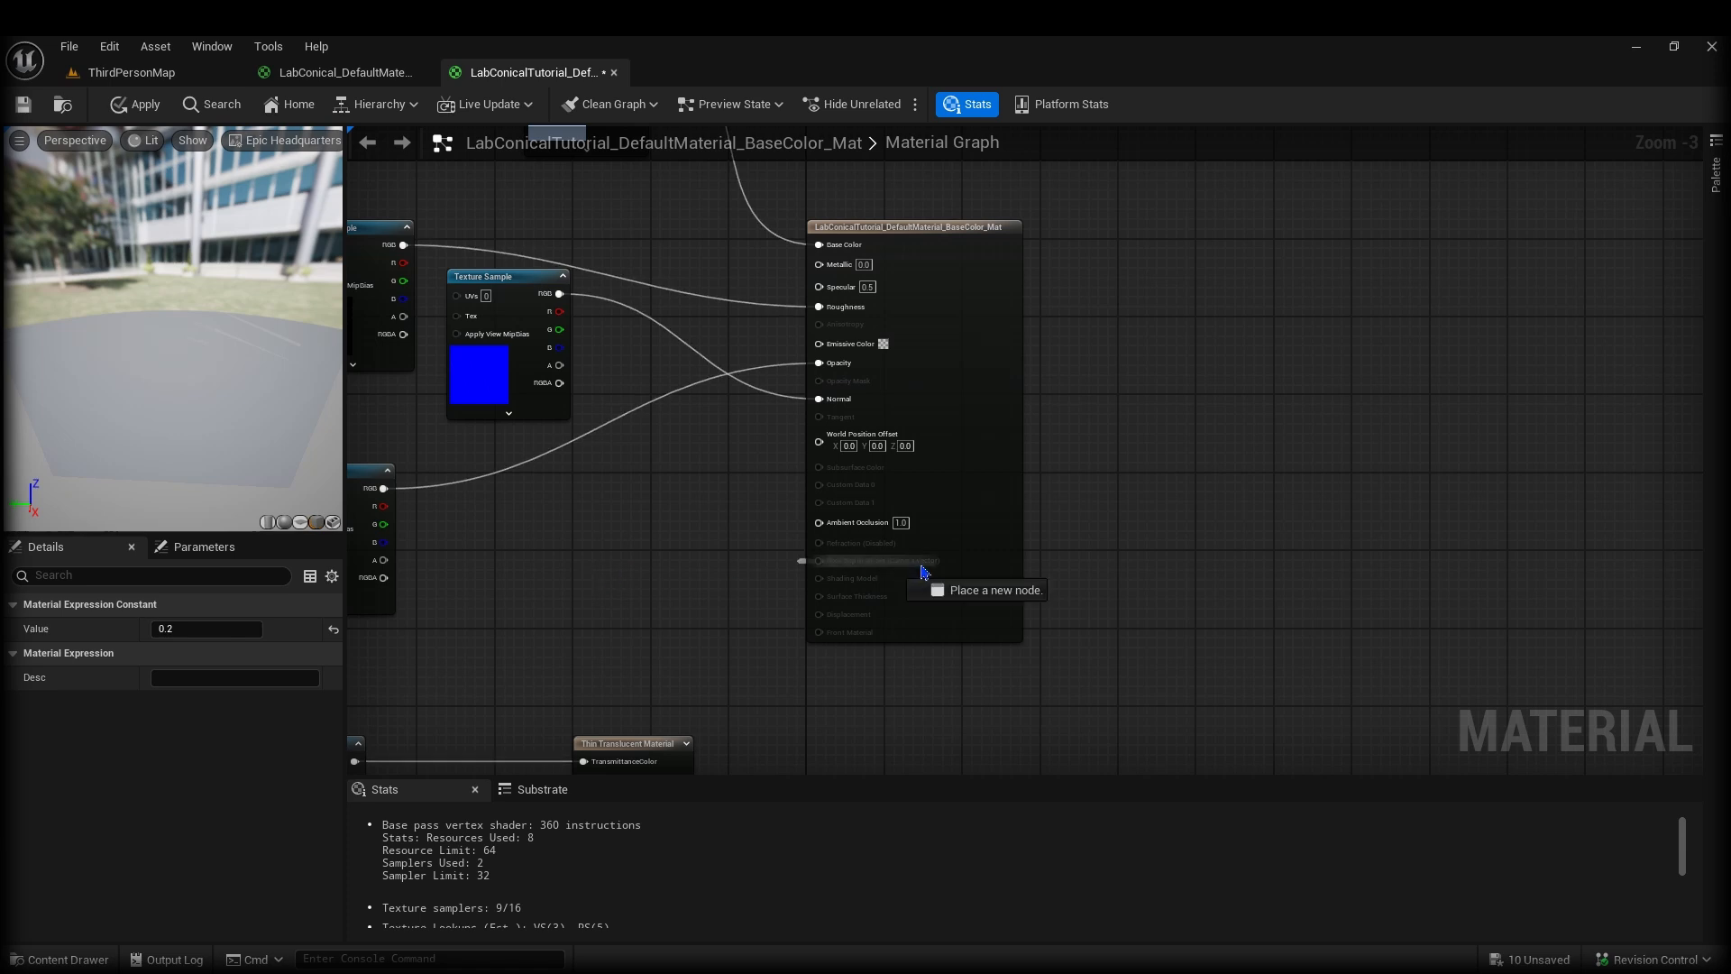
left_click(957, 571)
scroll(205, 763, "down", 6)
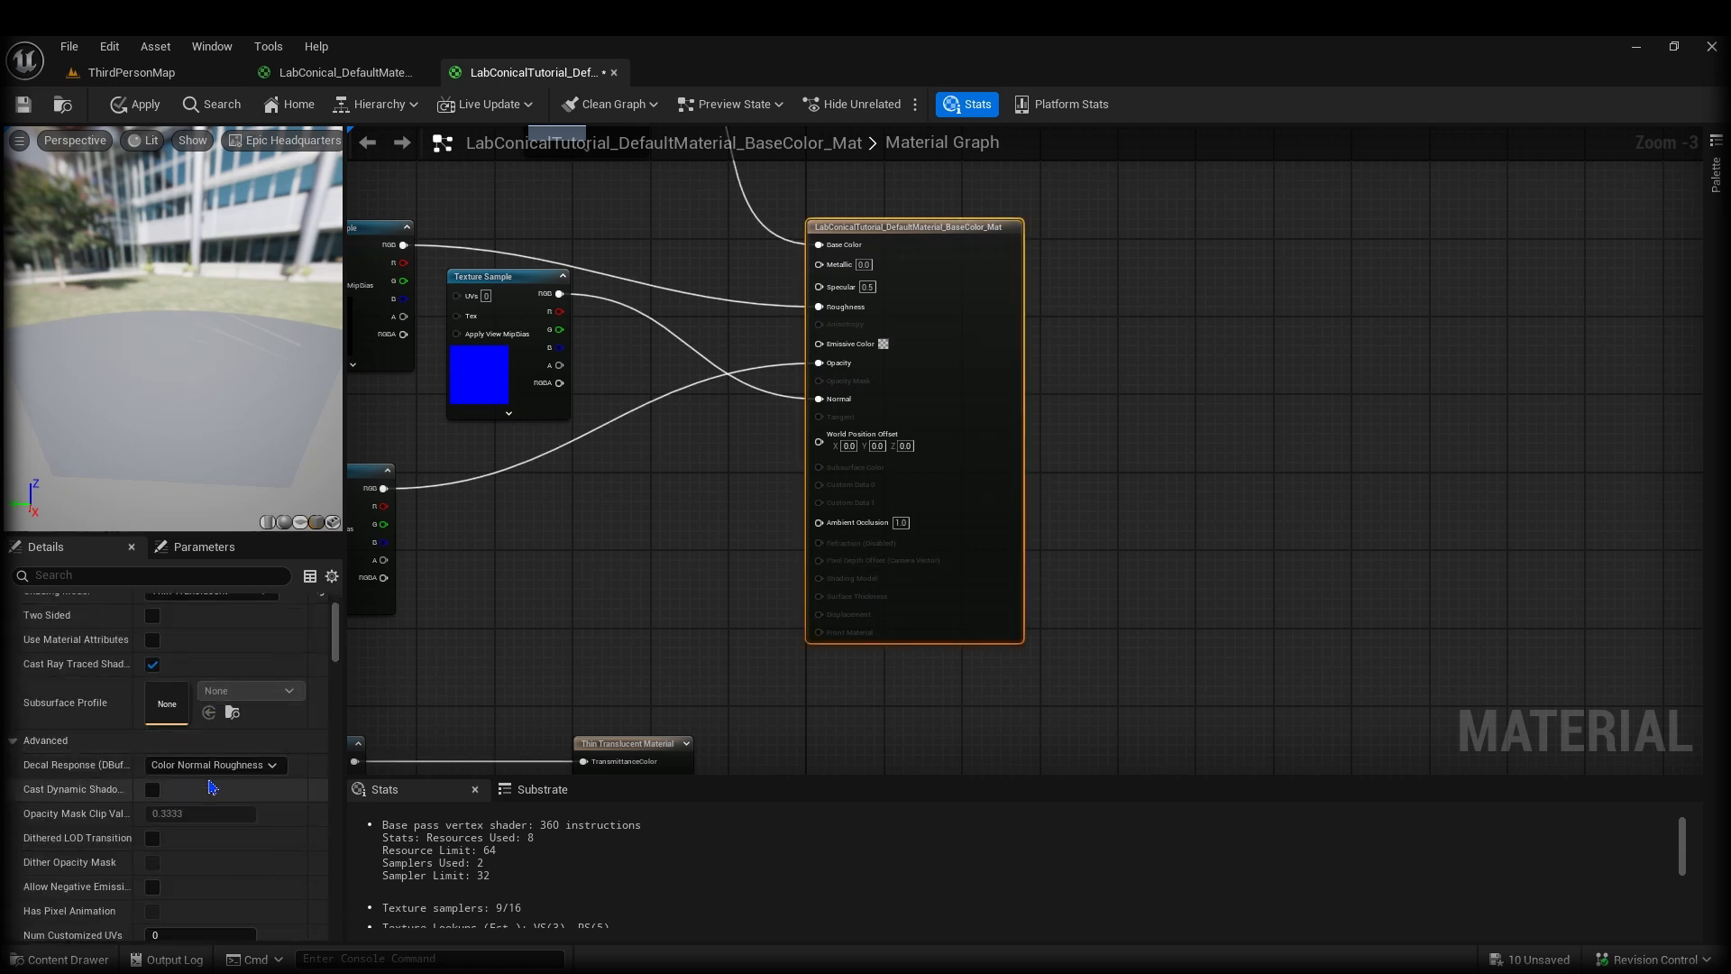
scroll(205, 764, "down", 10)
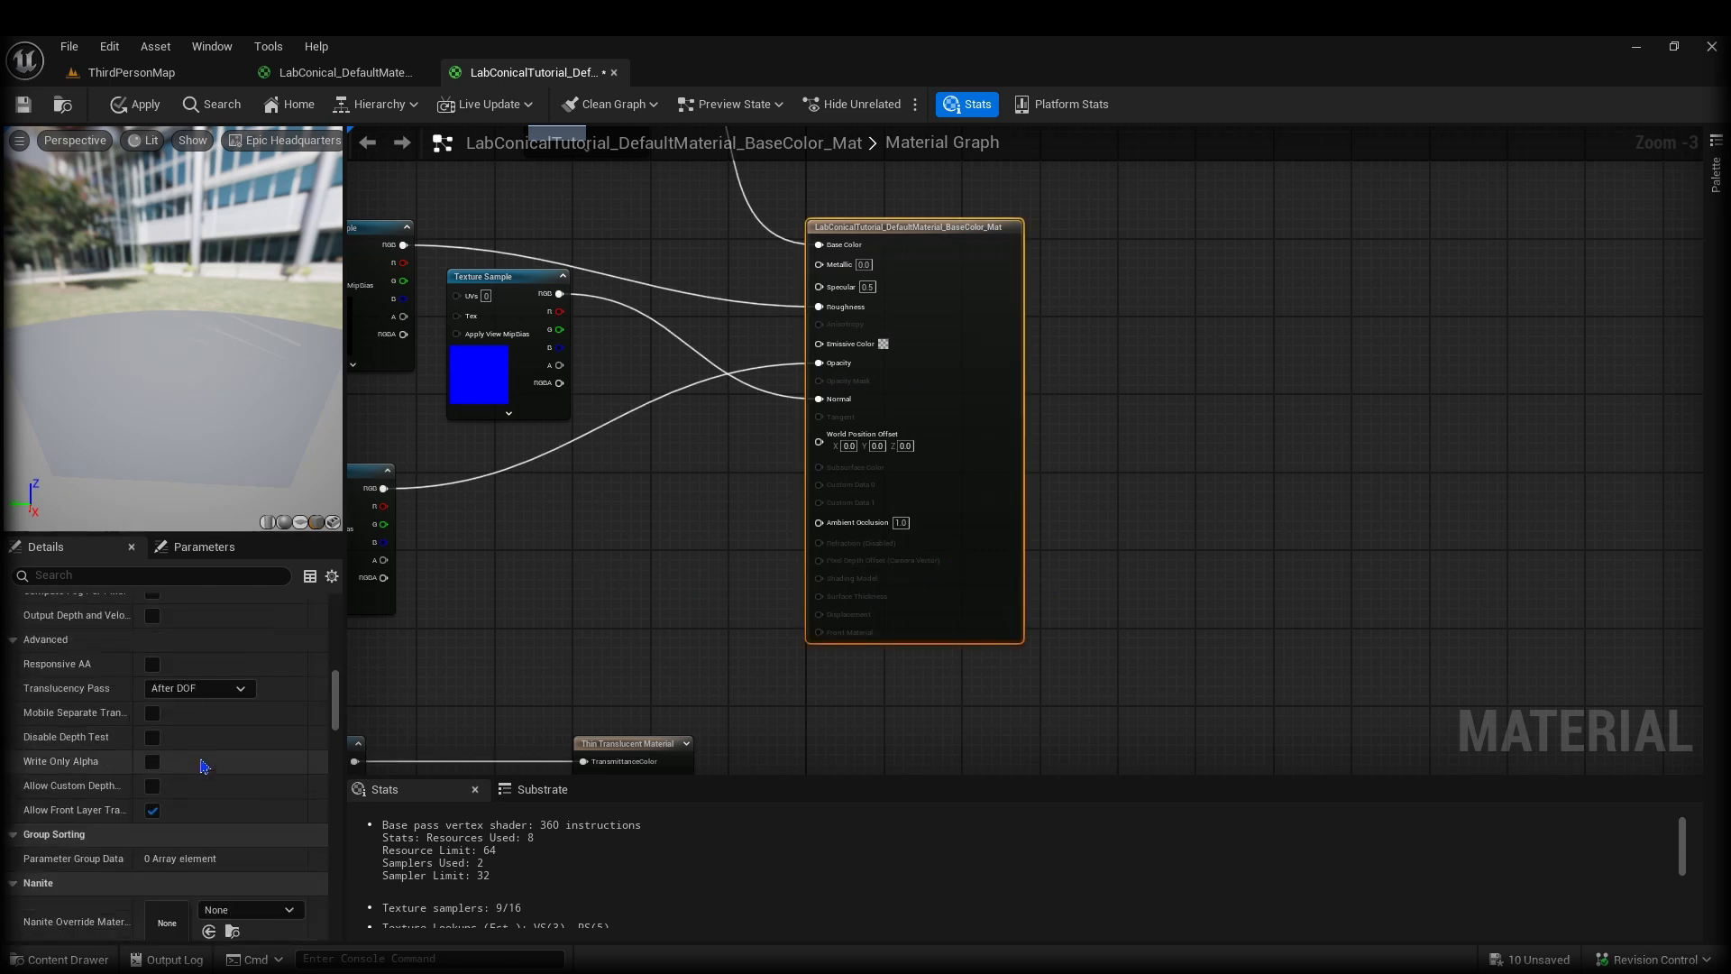
scroll(199, 758, "down", 5)
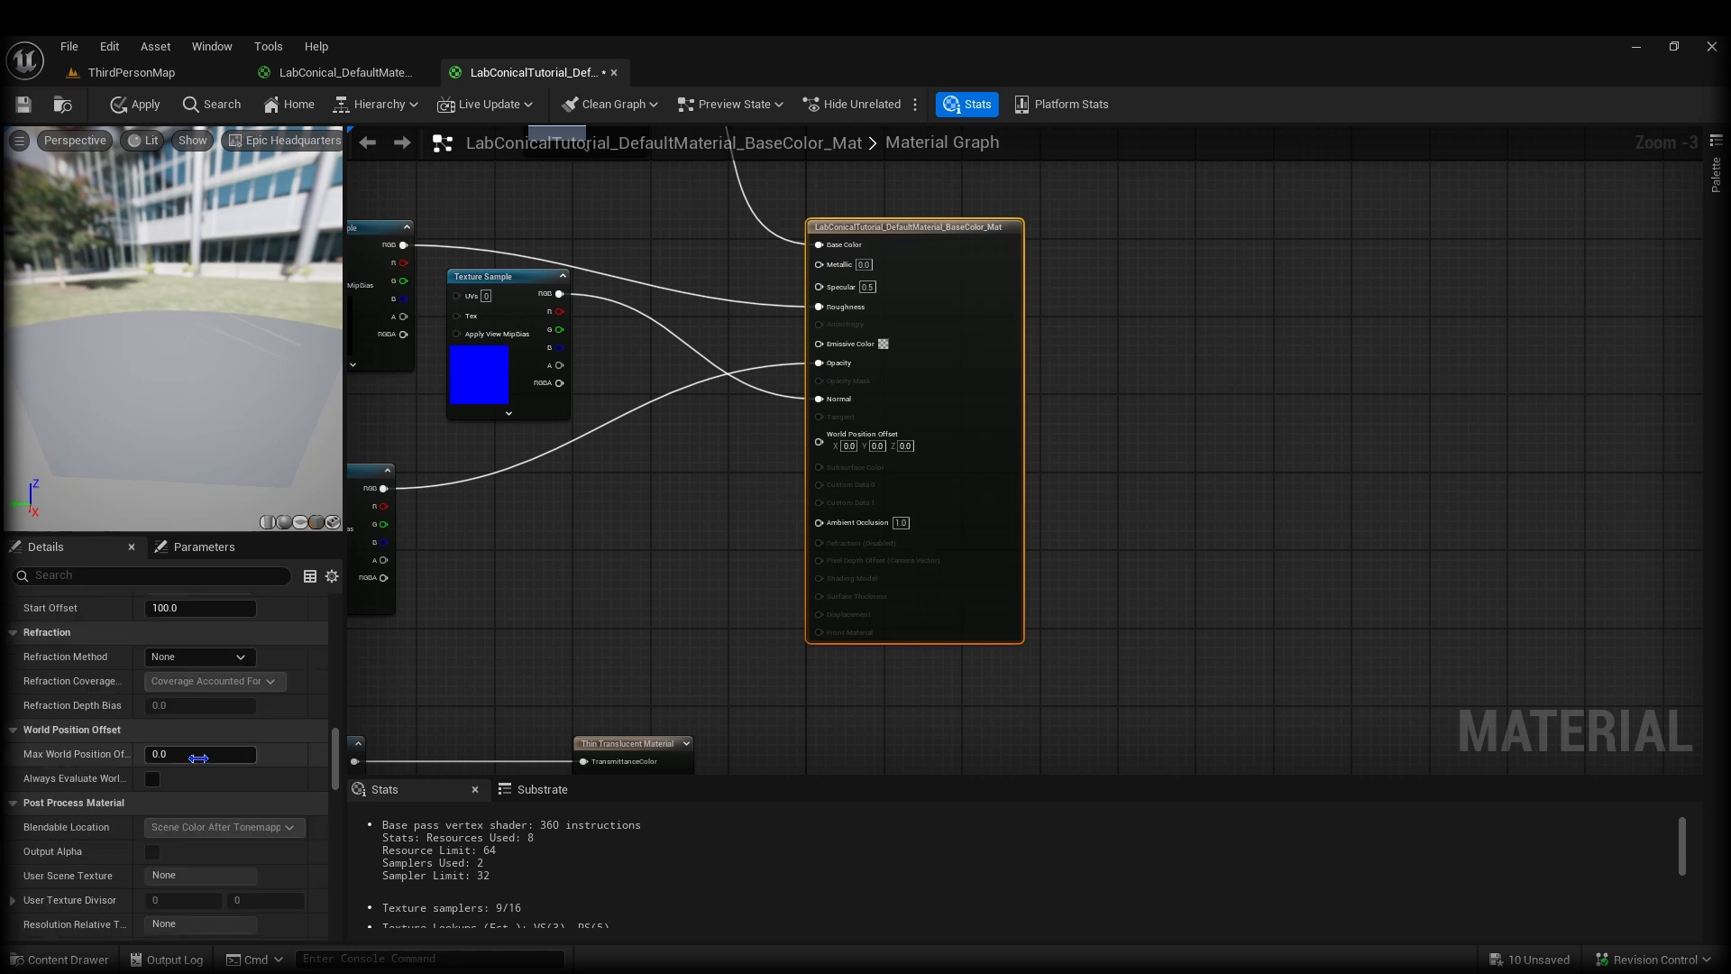
scroll(153, 766, "up", 1)
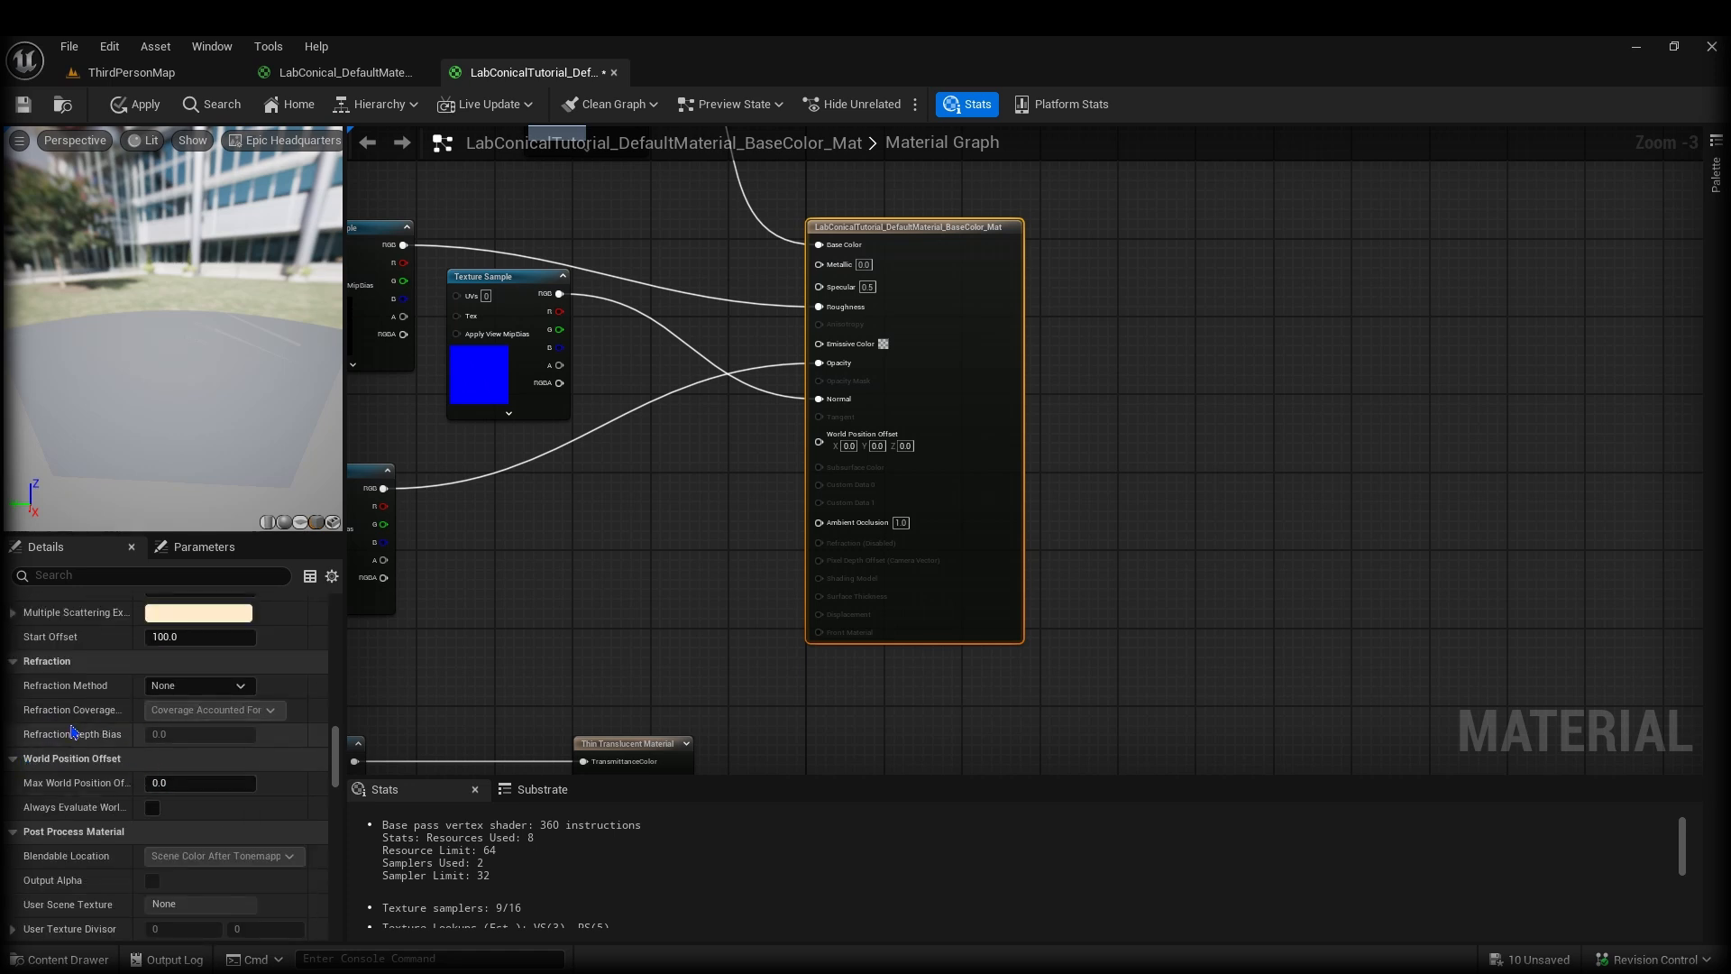
left_click(199, 685)
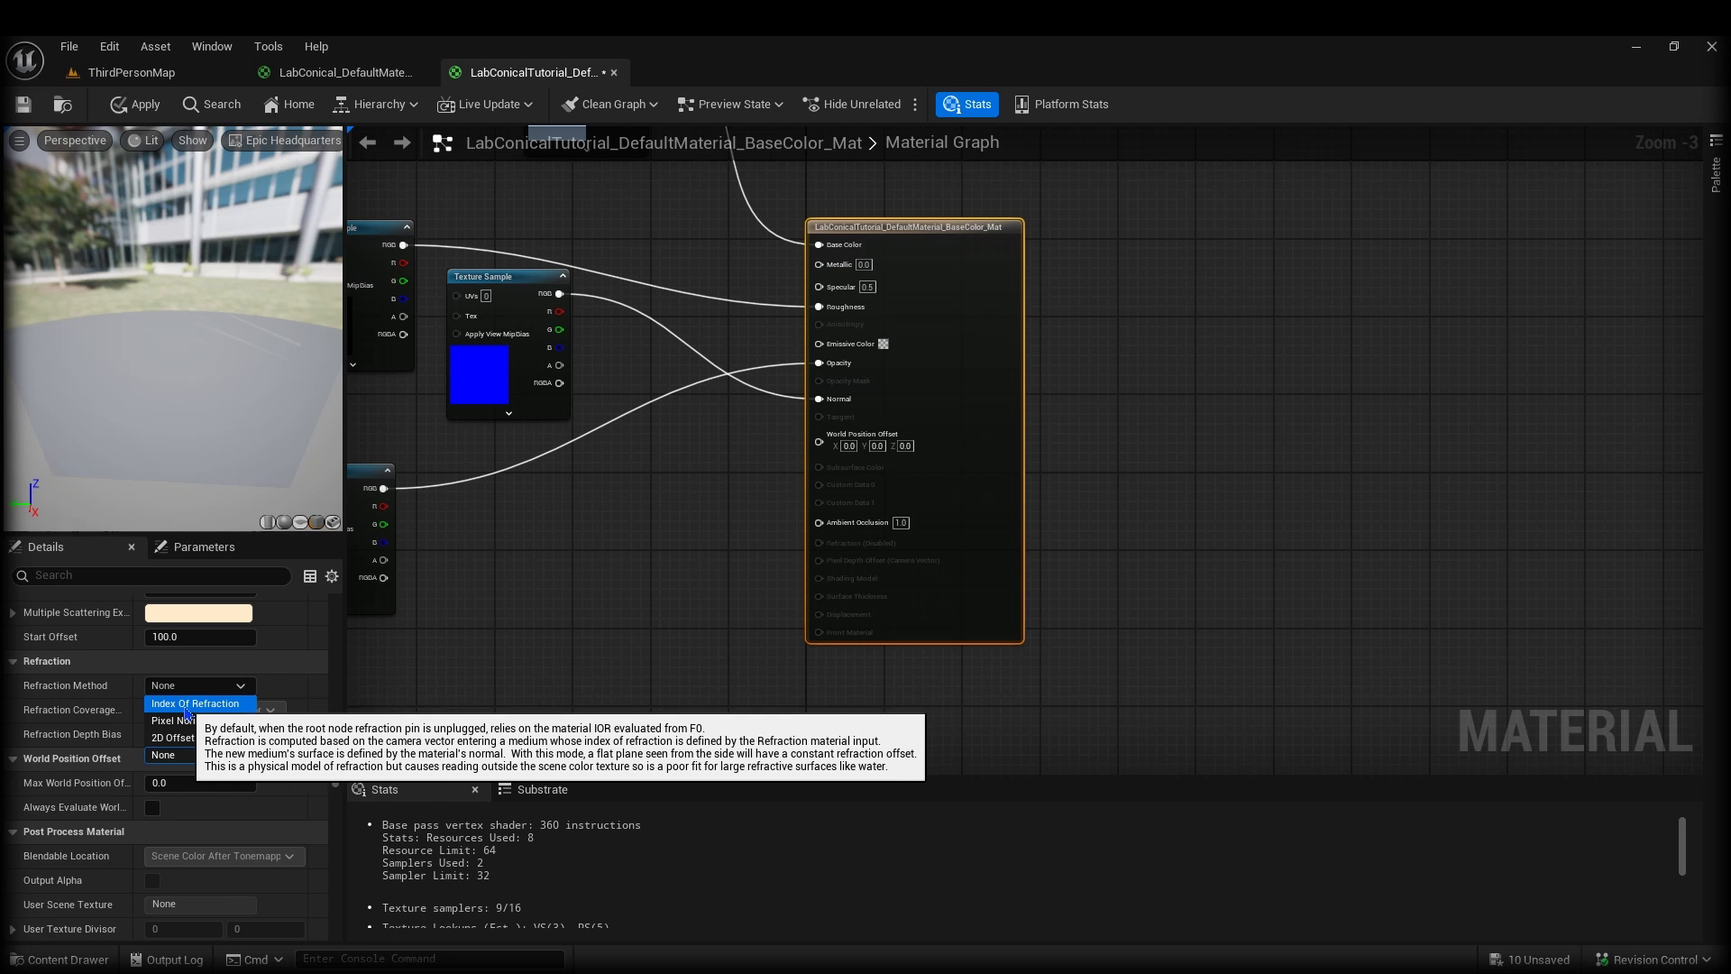
left_click(199, 706)
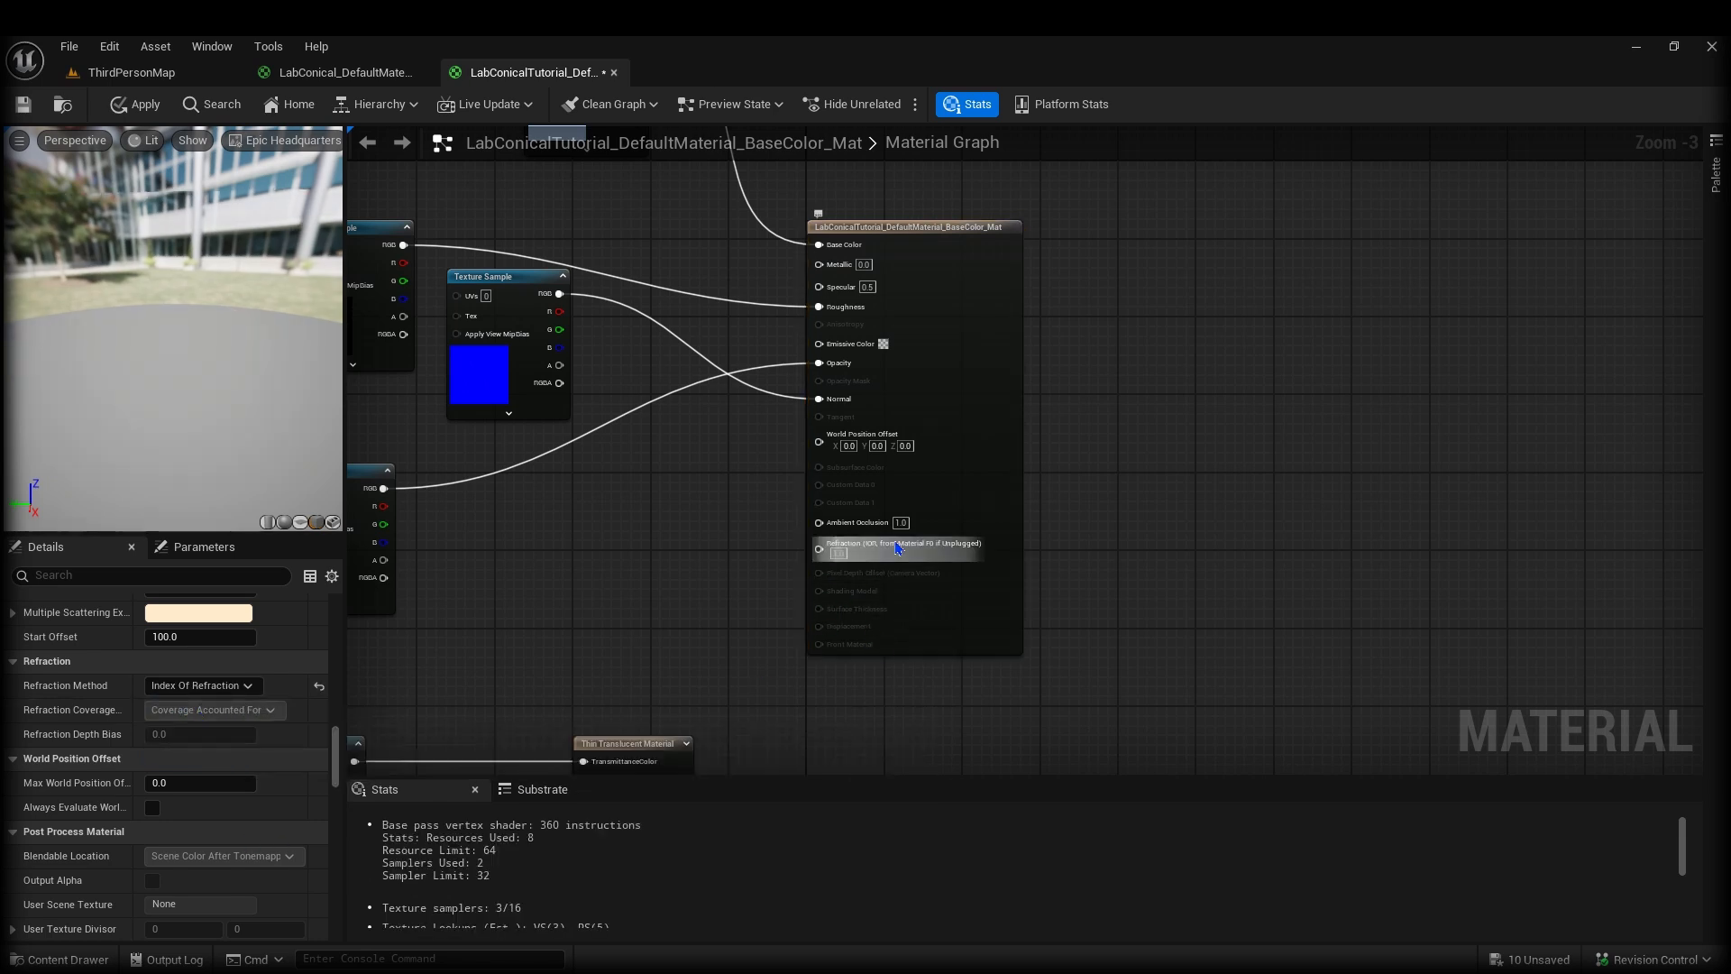
Copy the 1 and 1.52 constants, the Fresnel node and the Lerp node from the LabConical material and return to the LabConicalTutorial material.
left_click(315, 80)
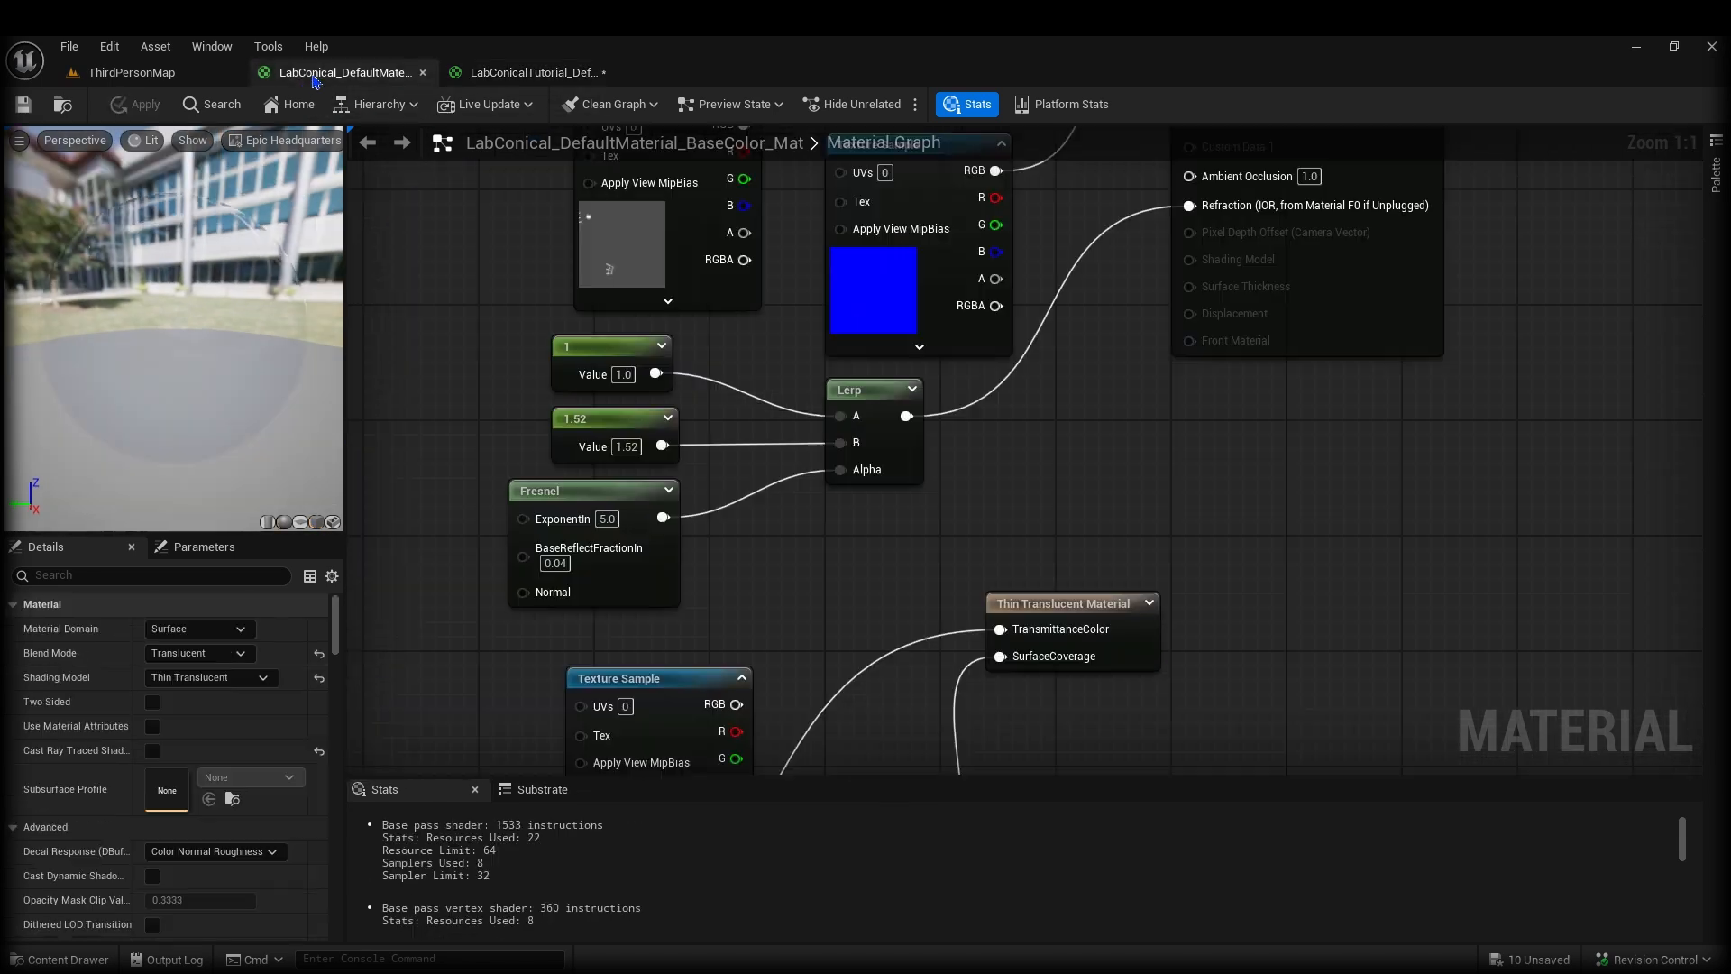
right_click_drag(862, 626, 874, 743)
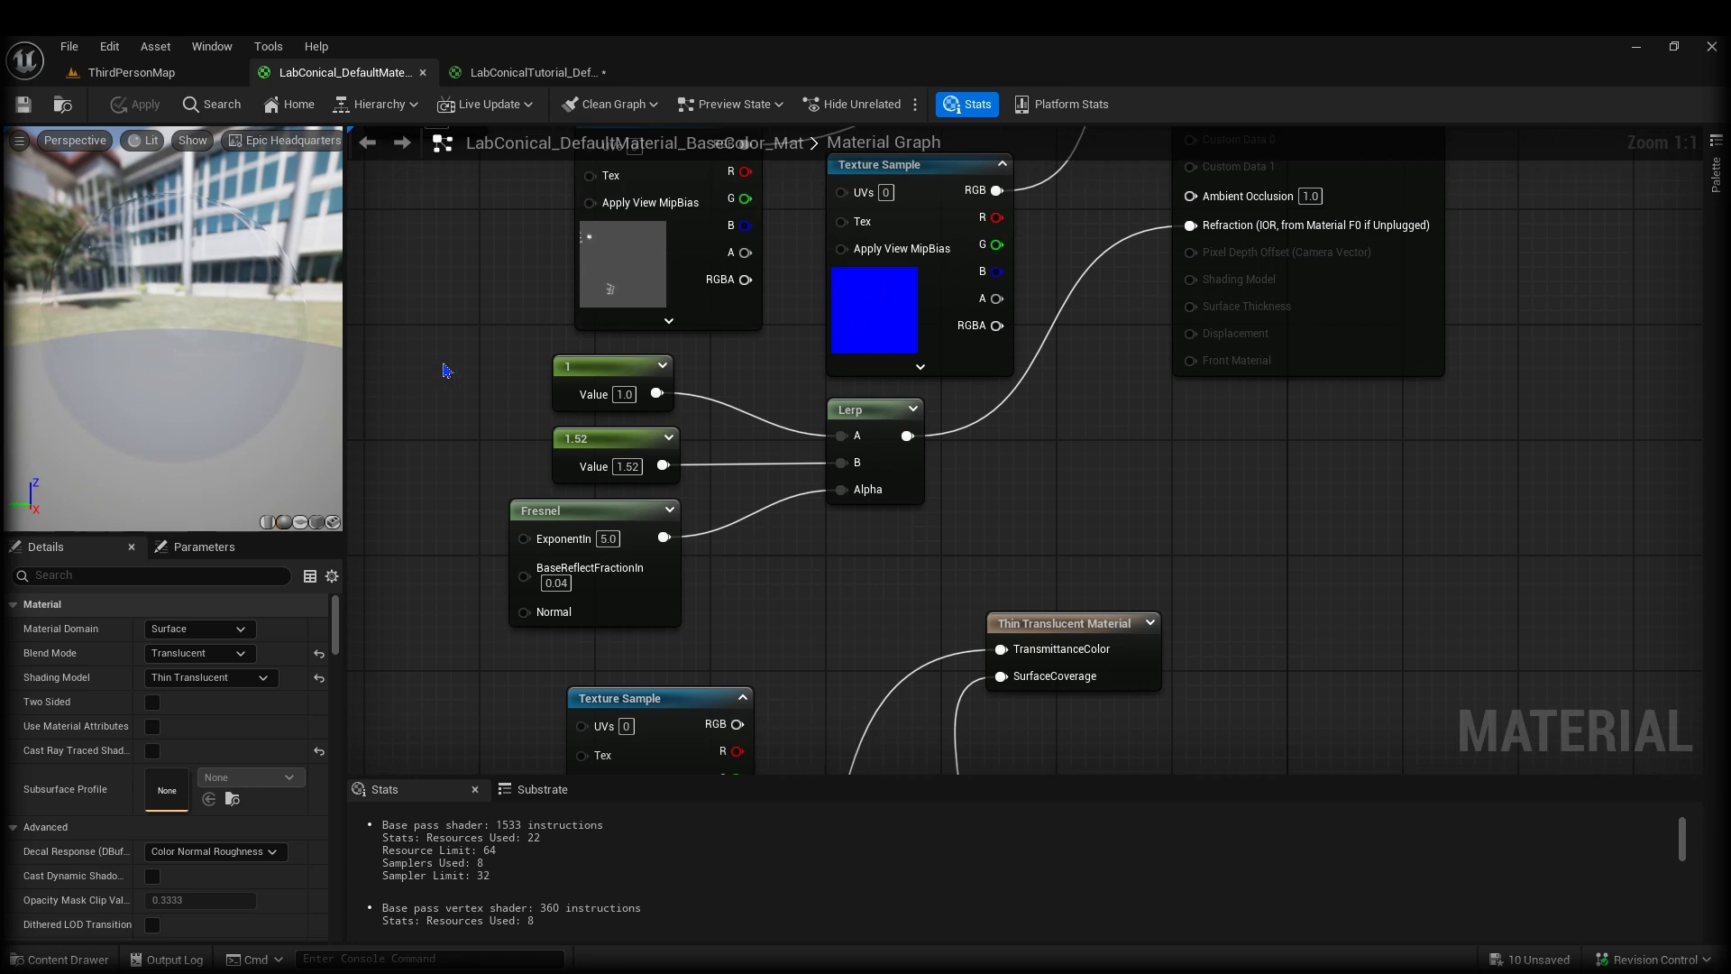
left_click_drag(443, 370, 773, 607)
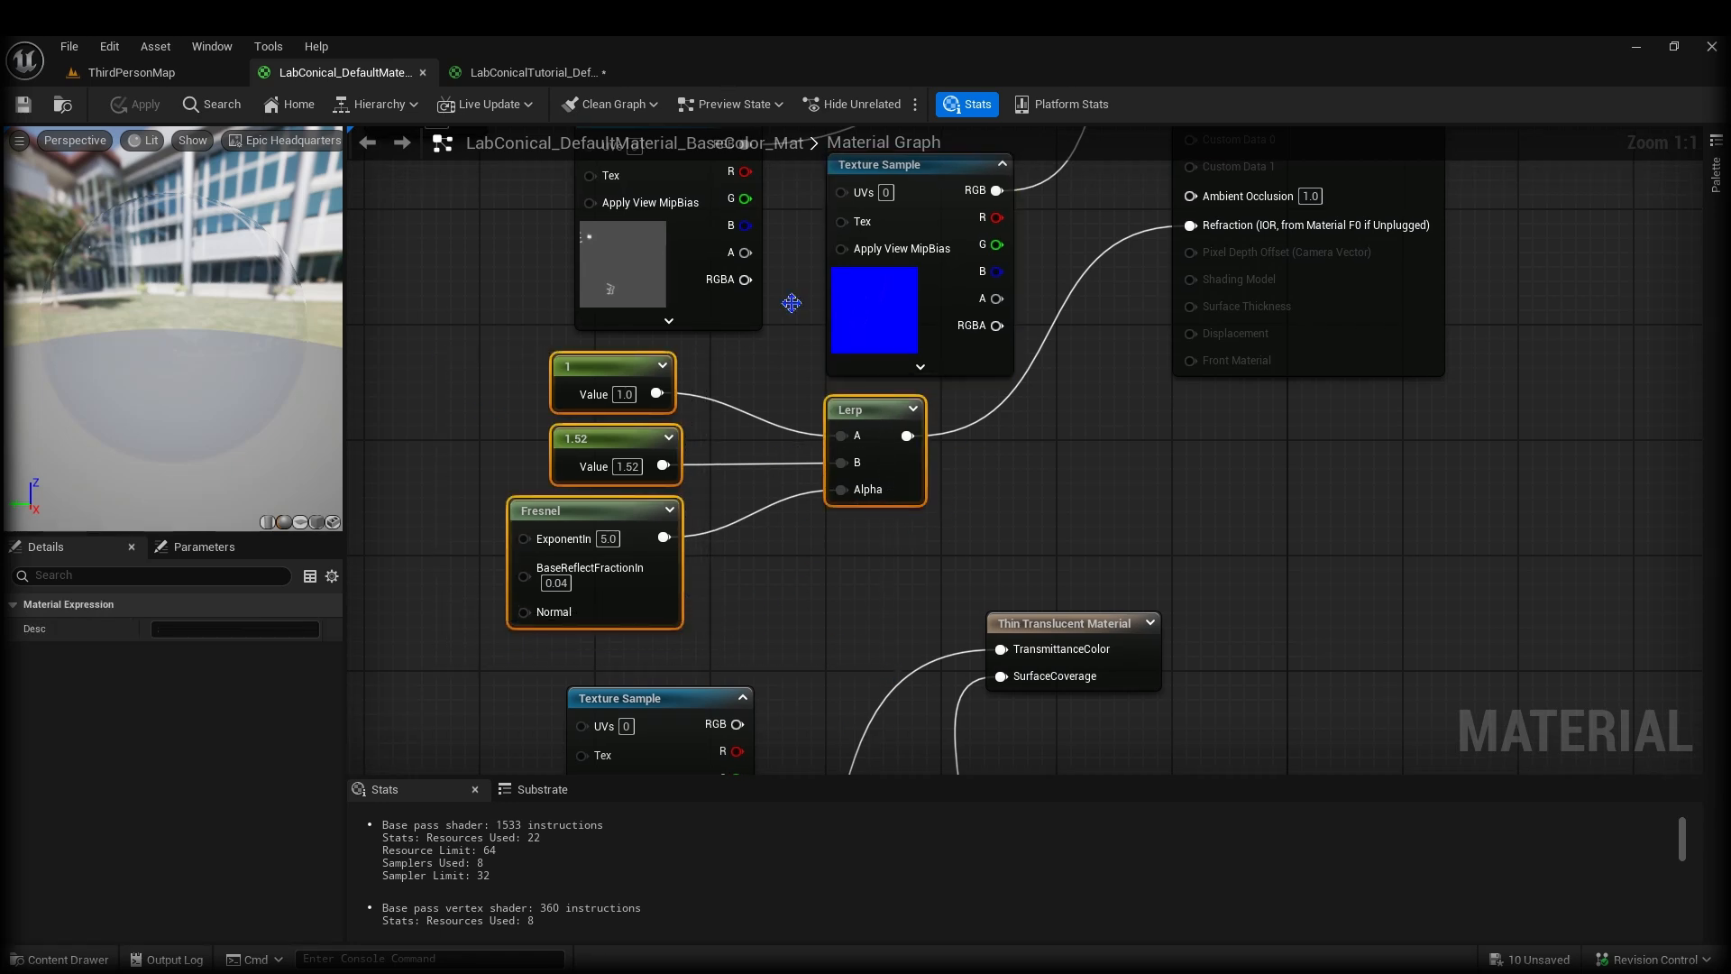
left_click(538, 74)
Move the Thin Translucent Material node and its input nodes lower to free space beneath the opacity Texture Sample.
right_click_drag(665, 557, 711, 431)
right_click_drag(650, 555, 830, 328)
left_click_drag(567, 306, 1182, 768)
left_click_drag(981, 344, 999, 596)
Paste the copied constants, Fresnel and Lerp nodes into the freed space and move the Fresnel node slightly lower.
left_click(954, 501)
key("ctrl+v")
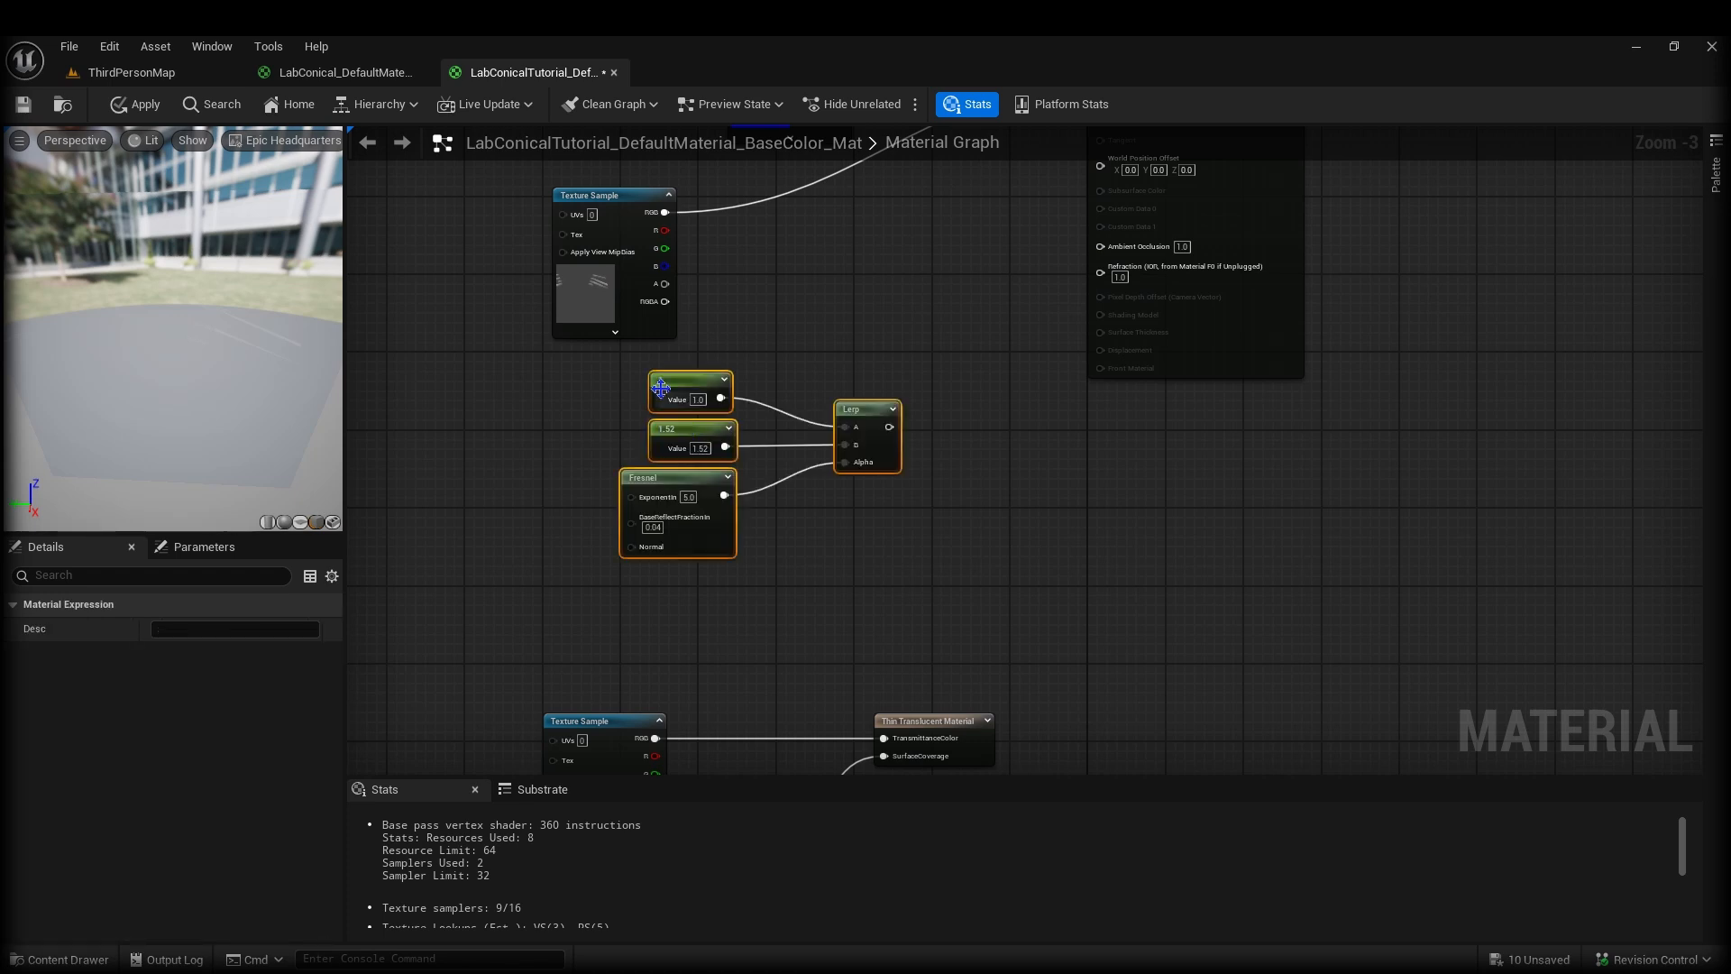
left_click(531, 447)
left_click_drag(645, 488, 646, 527)
right_click_drag(456, 418, 436, 432)
scroll(501, 494, "up", 2)
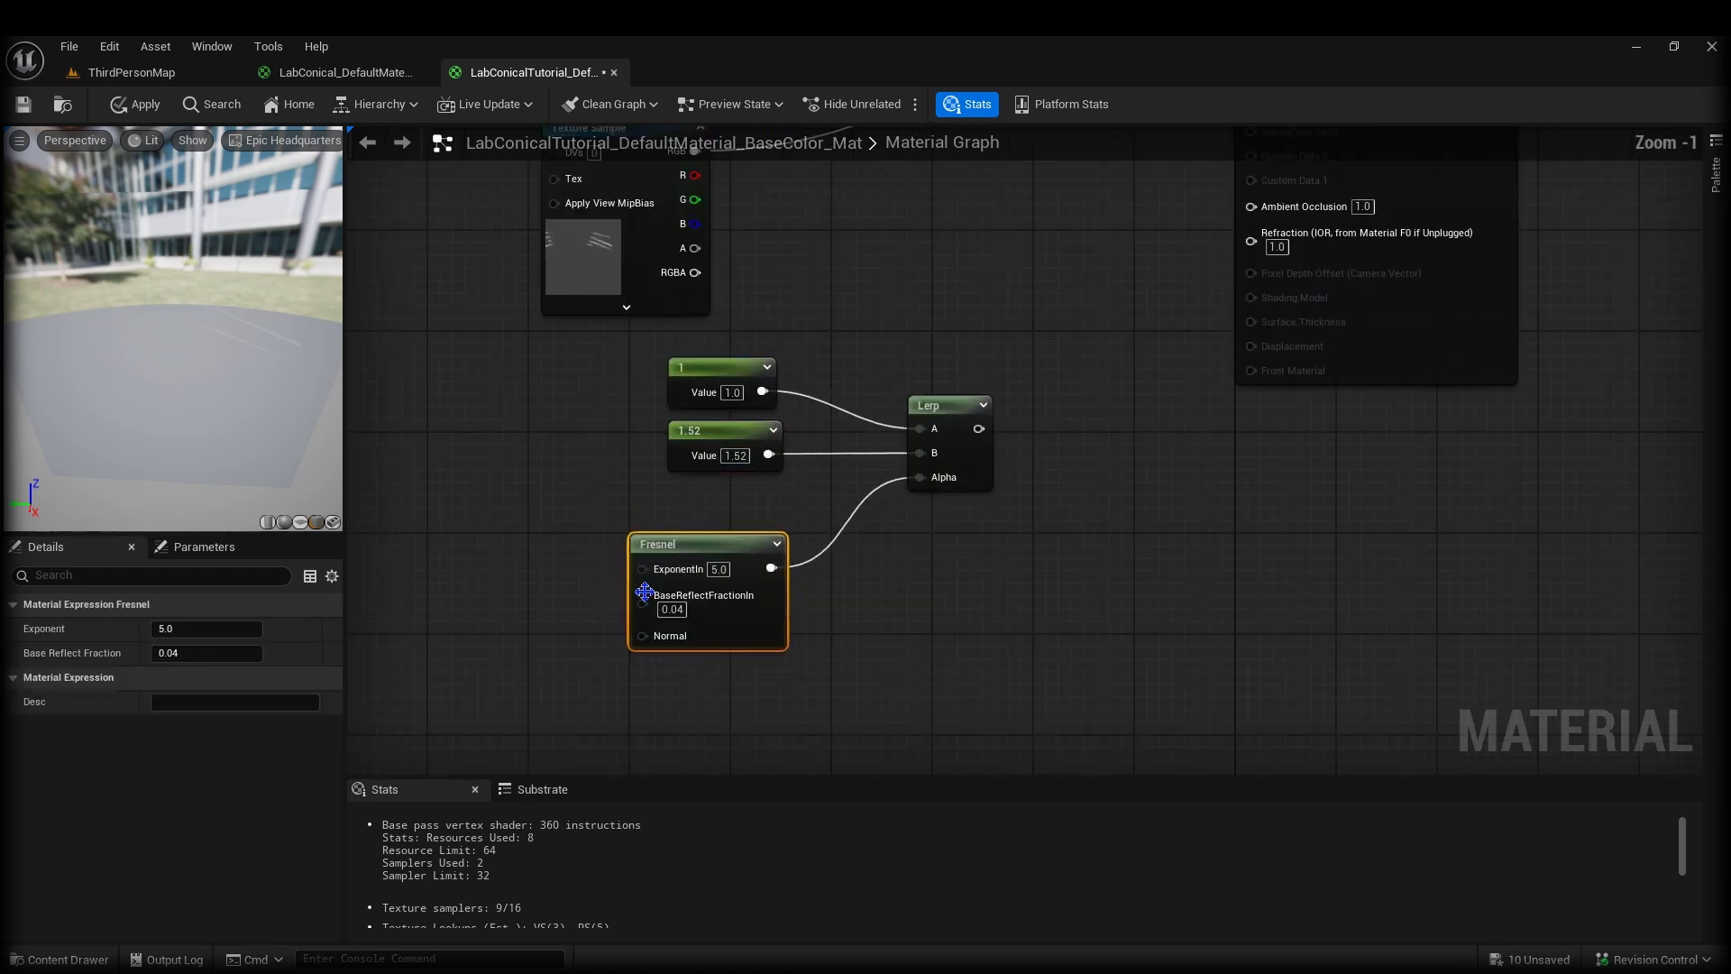
right_click_drag(665, 605, 560, 577)
left_click_drag(463, 492, 729, 653)
left_click(722, 663)
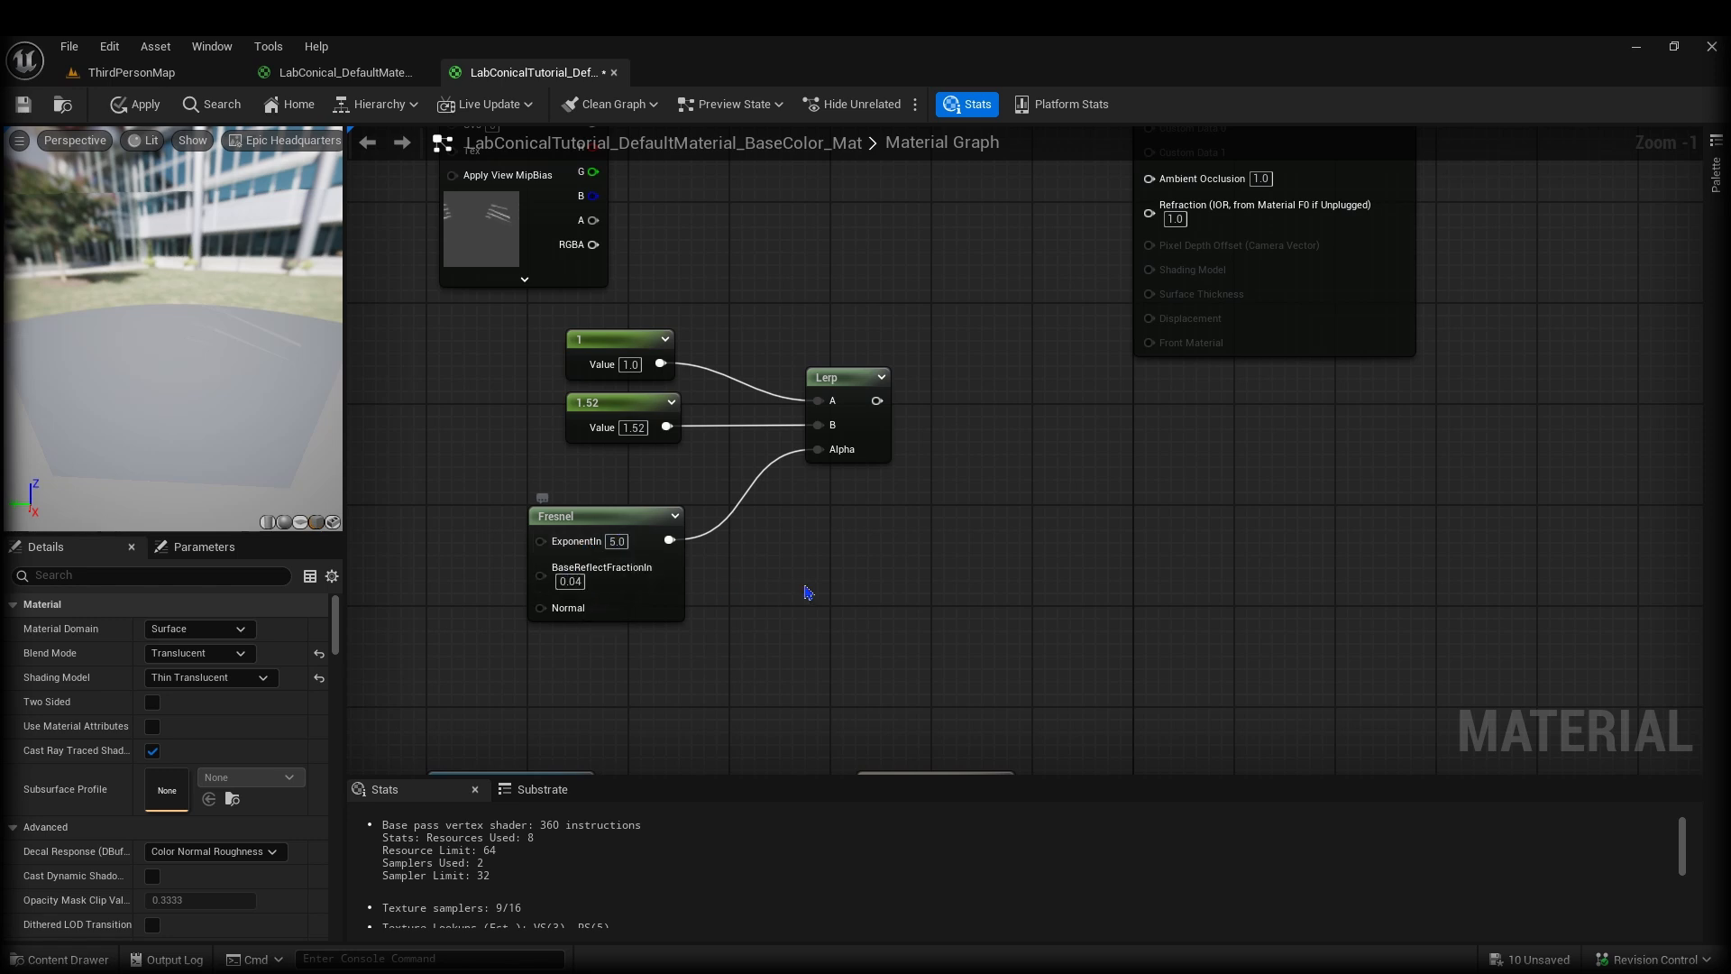
Add a trial Fresnel node and a trial Lerp node beside the pasted group, and delete each one again.
right_click_drag(808, 591, 782, 591)
right_click(782, 590)
type("fres")
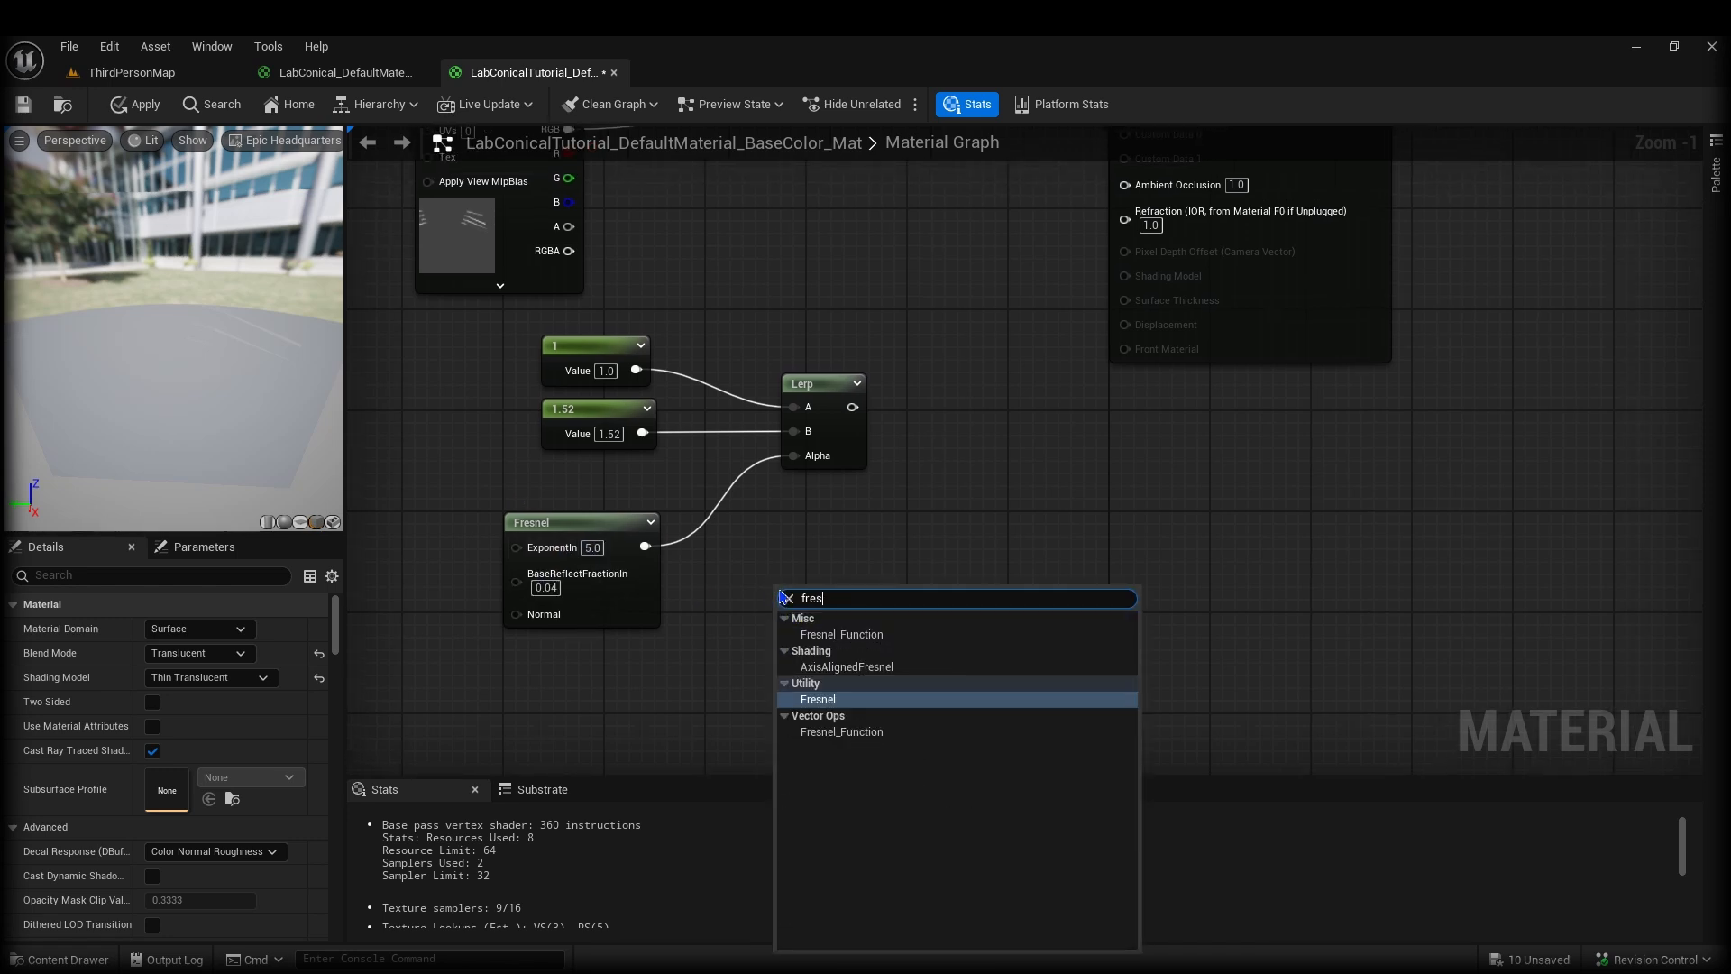
left_click(819, 699)
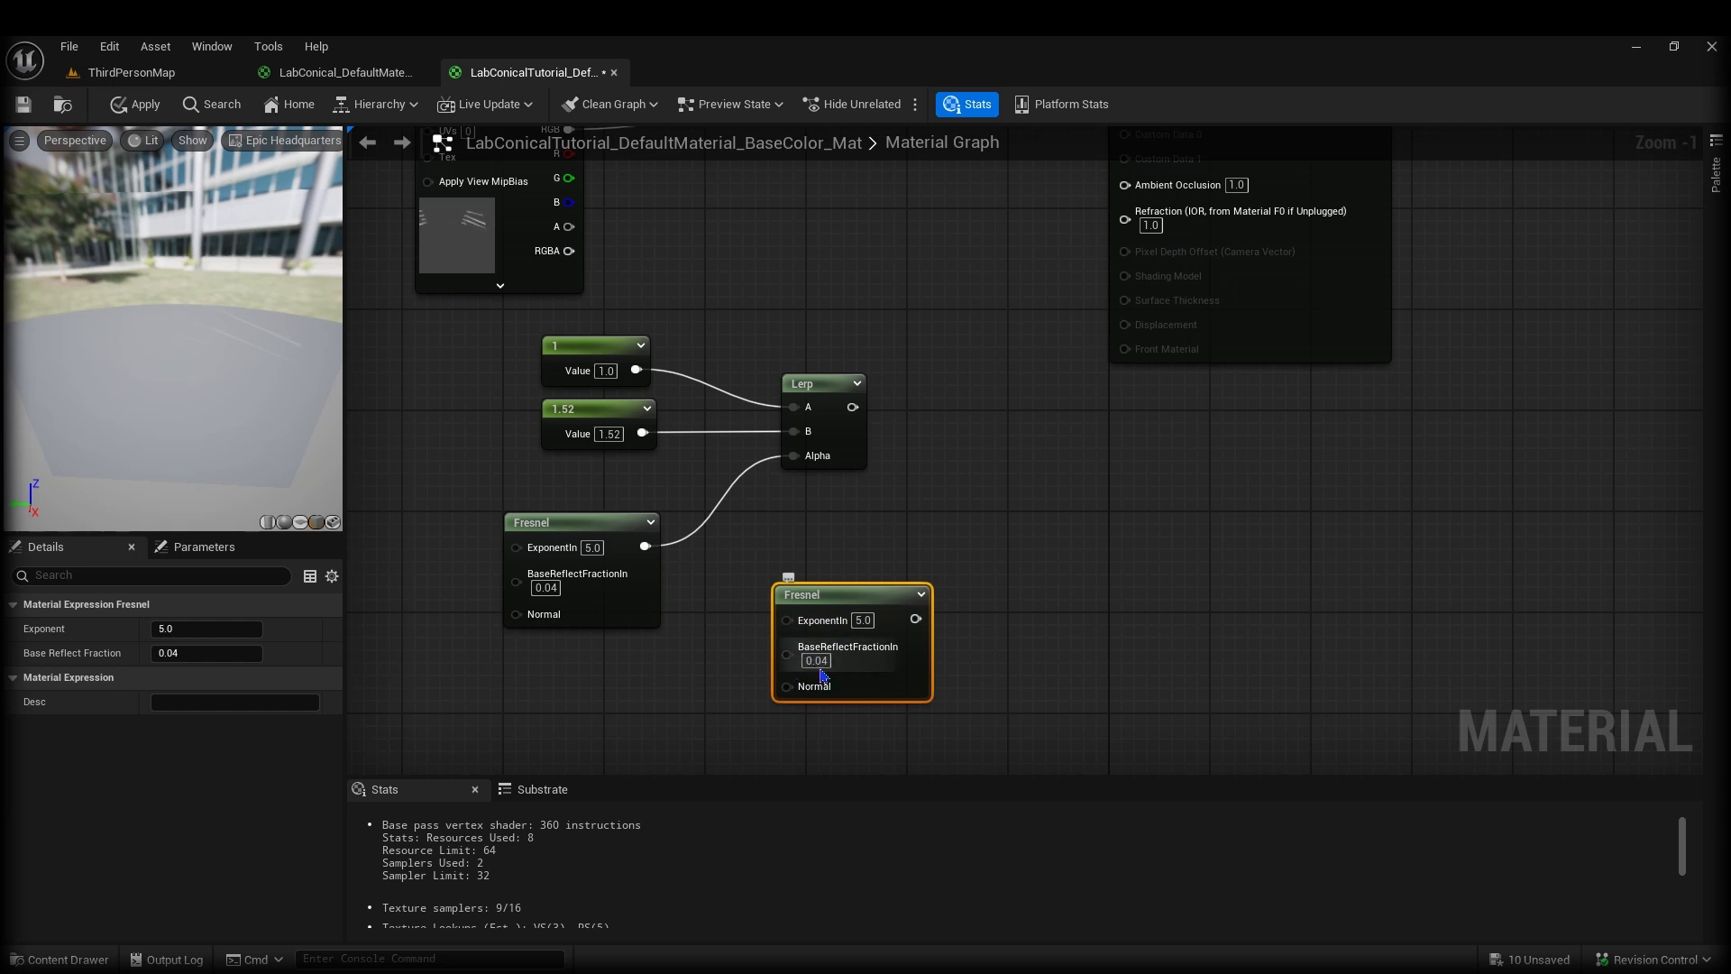
key("Delete")
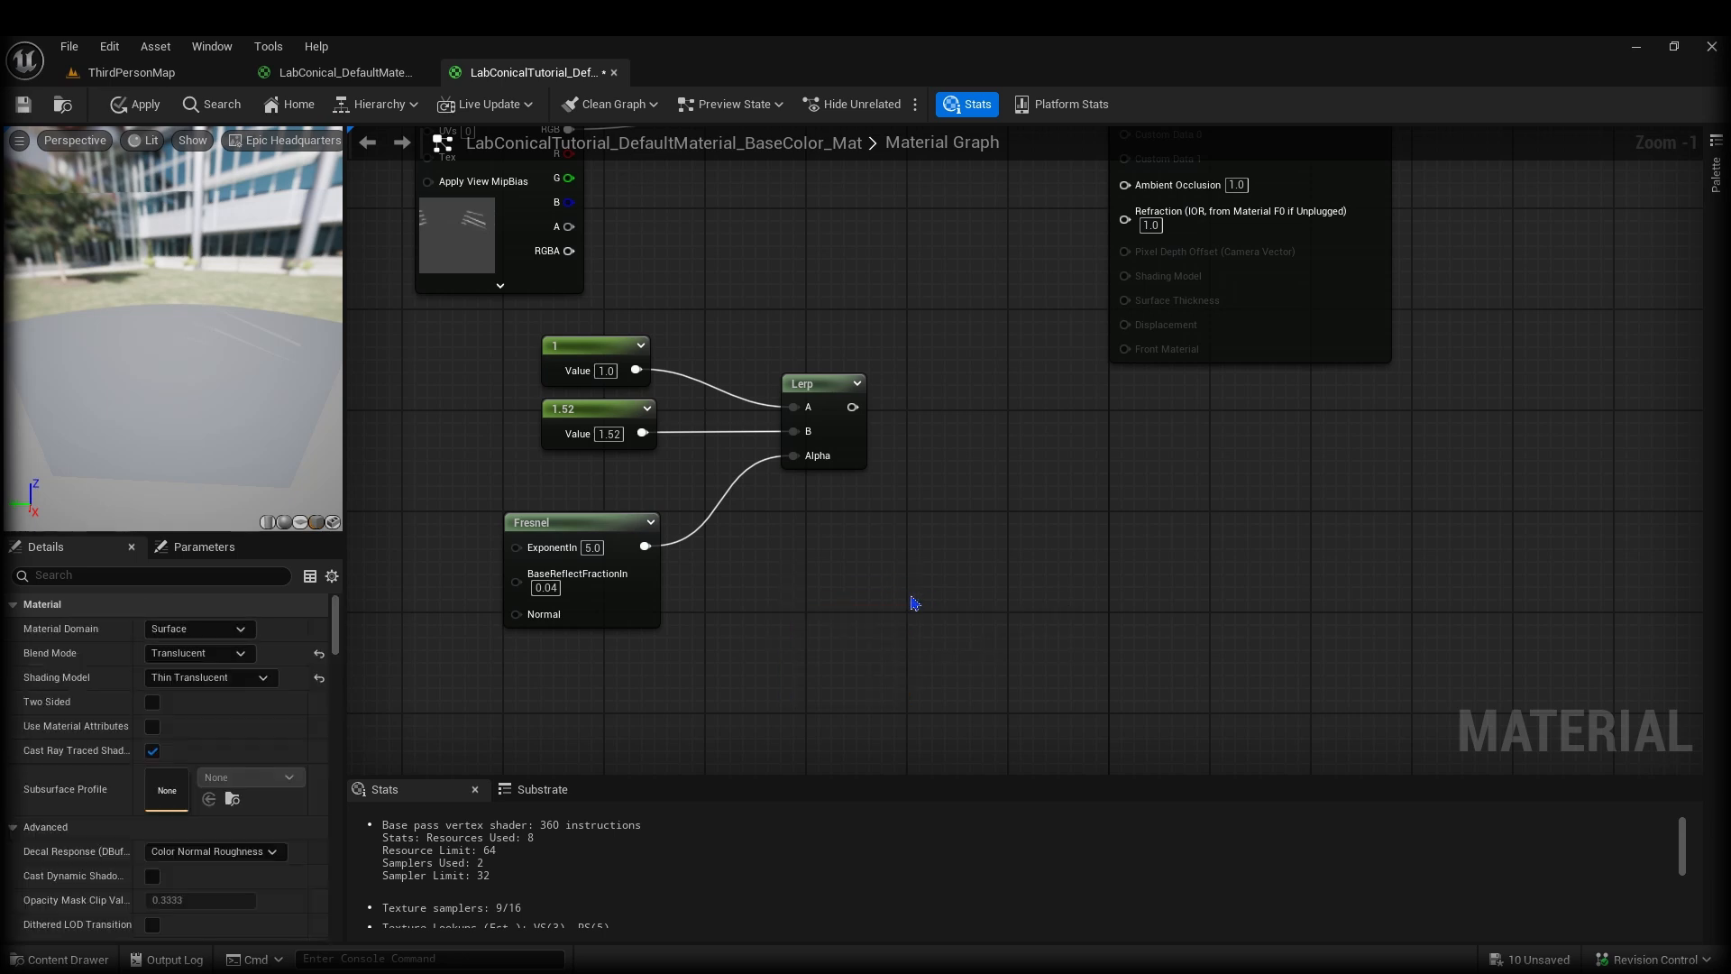
left_click(811, 600)
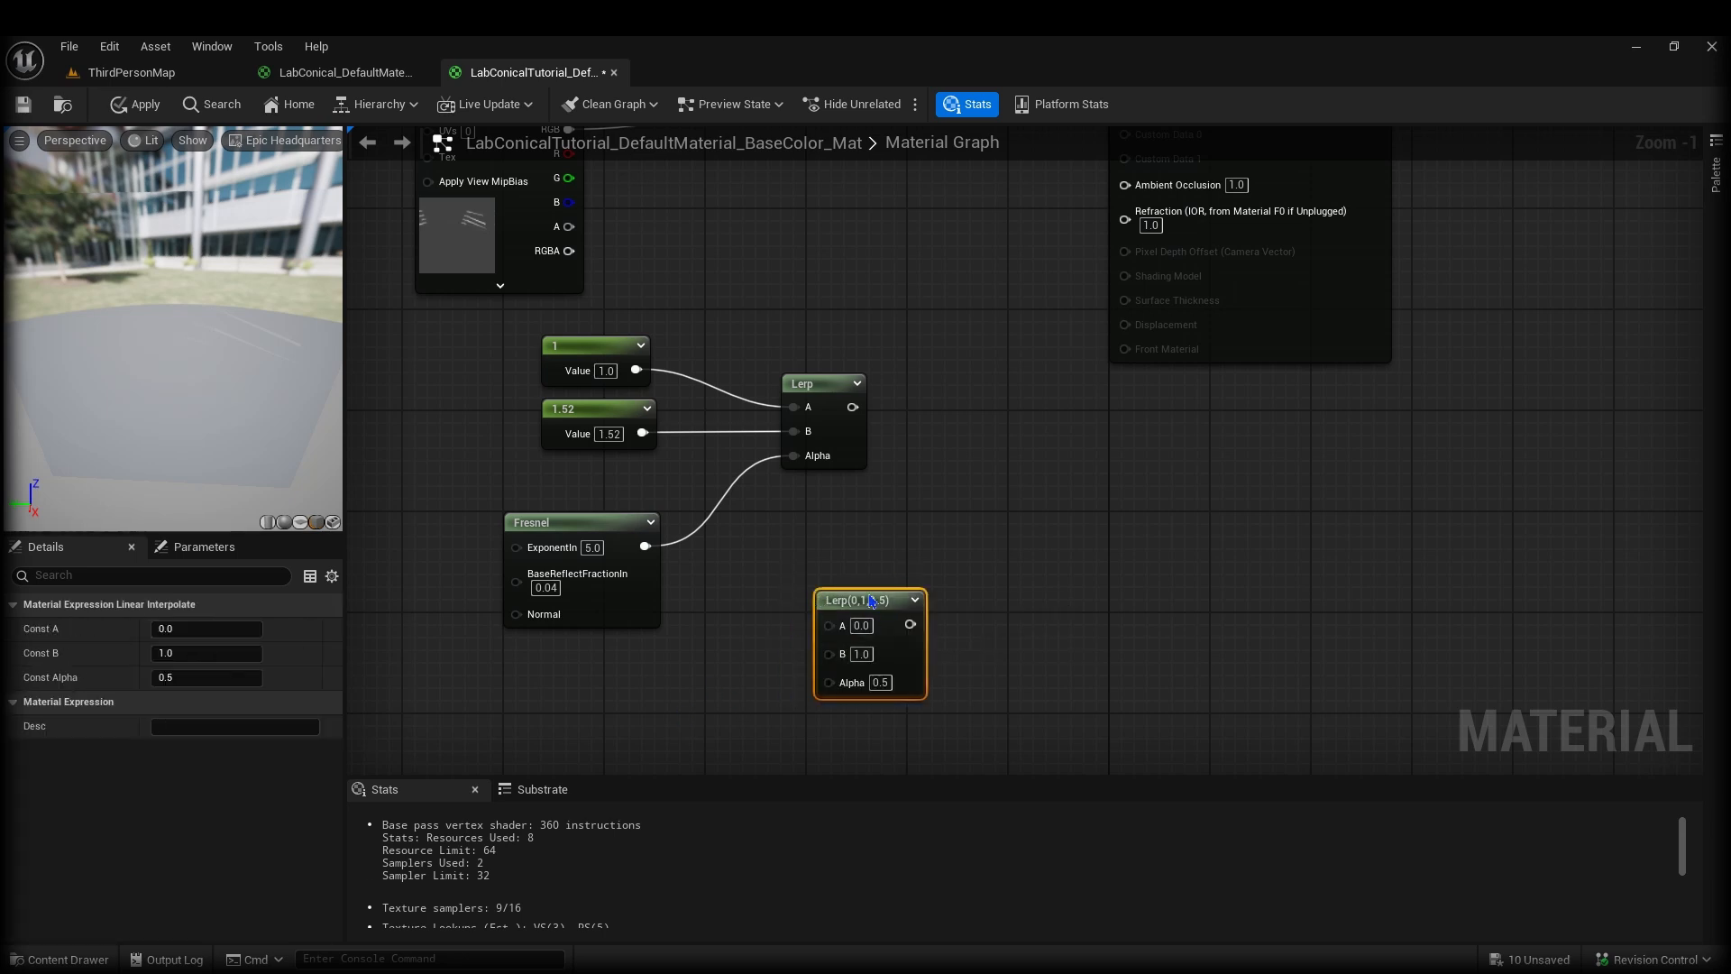
left_click_drag(872, 600, 928, 393)
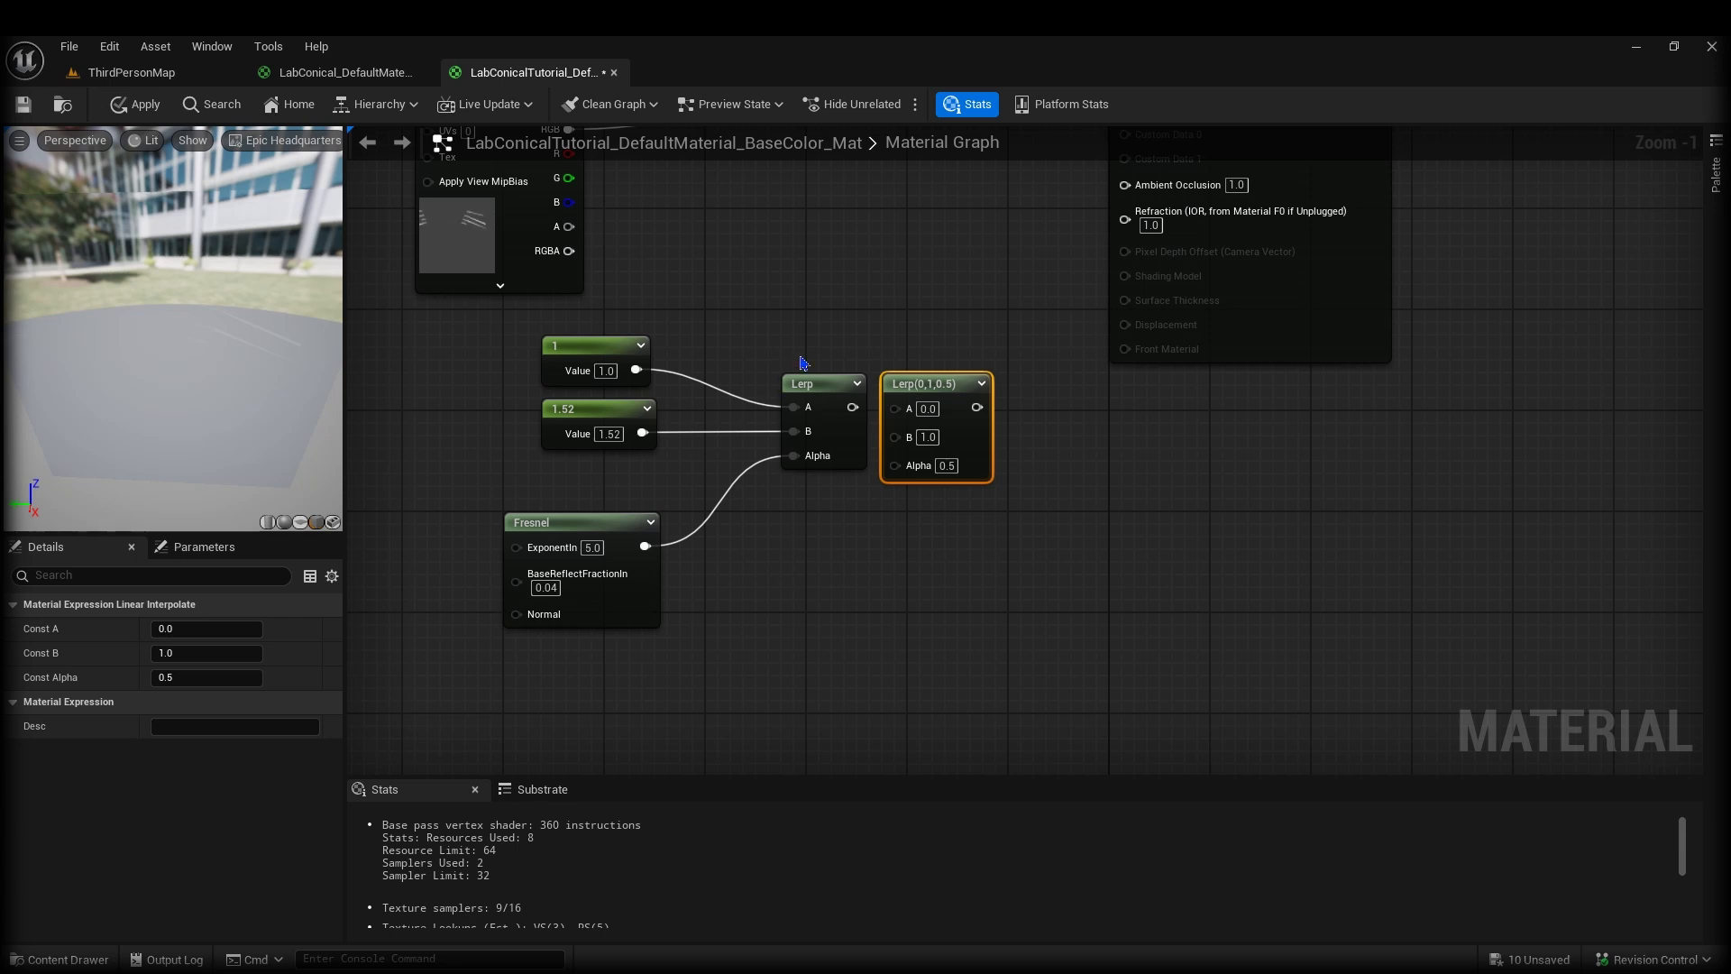
key("Delete")
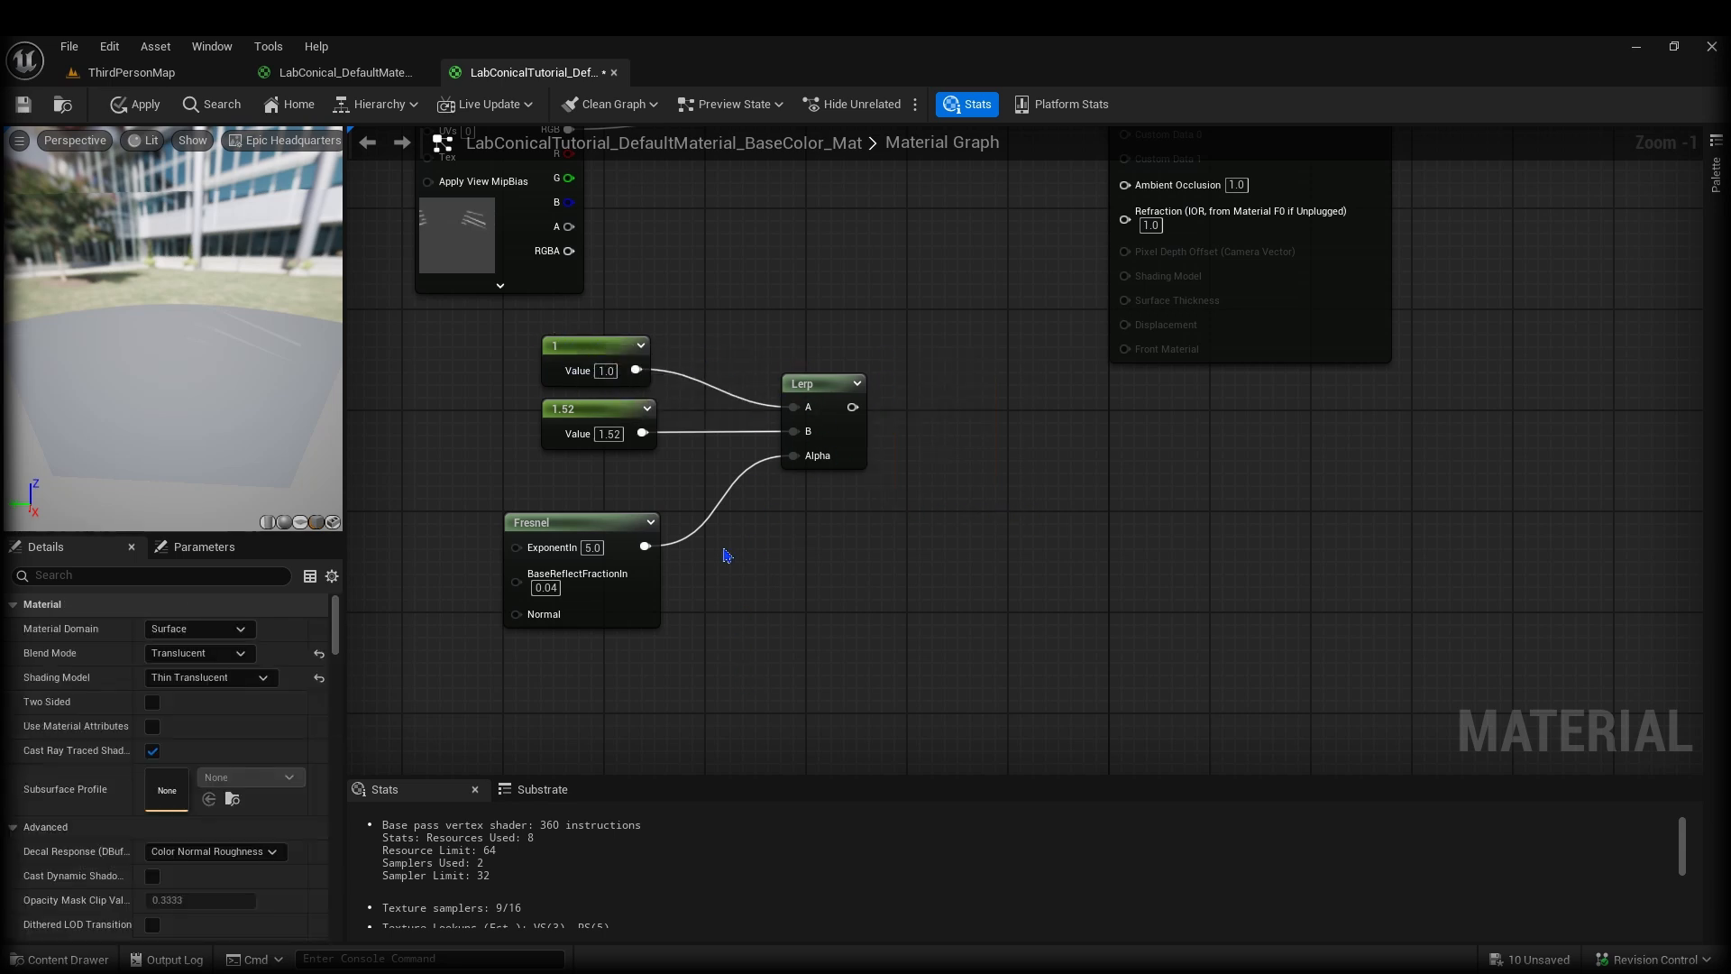
Create two trial constants of 1 and 1.52 beneath the Lerp node, and delete both again.
left_click(752, 582)
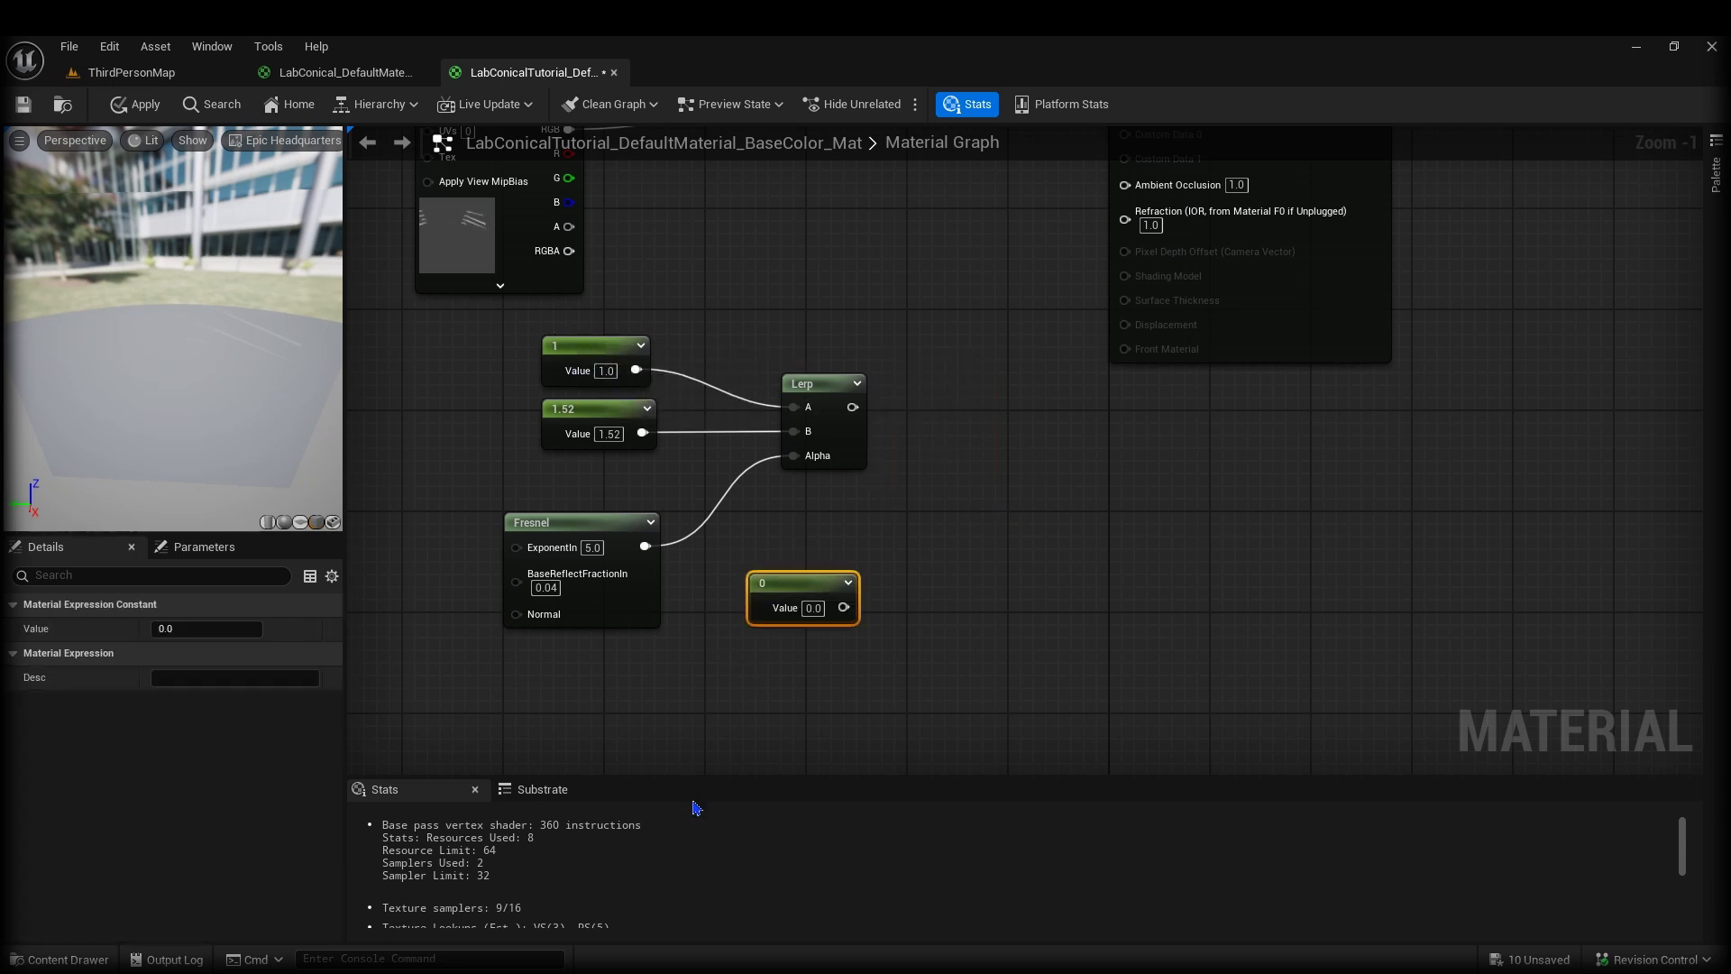
left_click(755, 653)
left_click(817, 679)
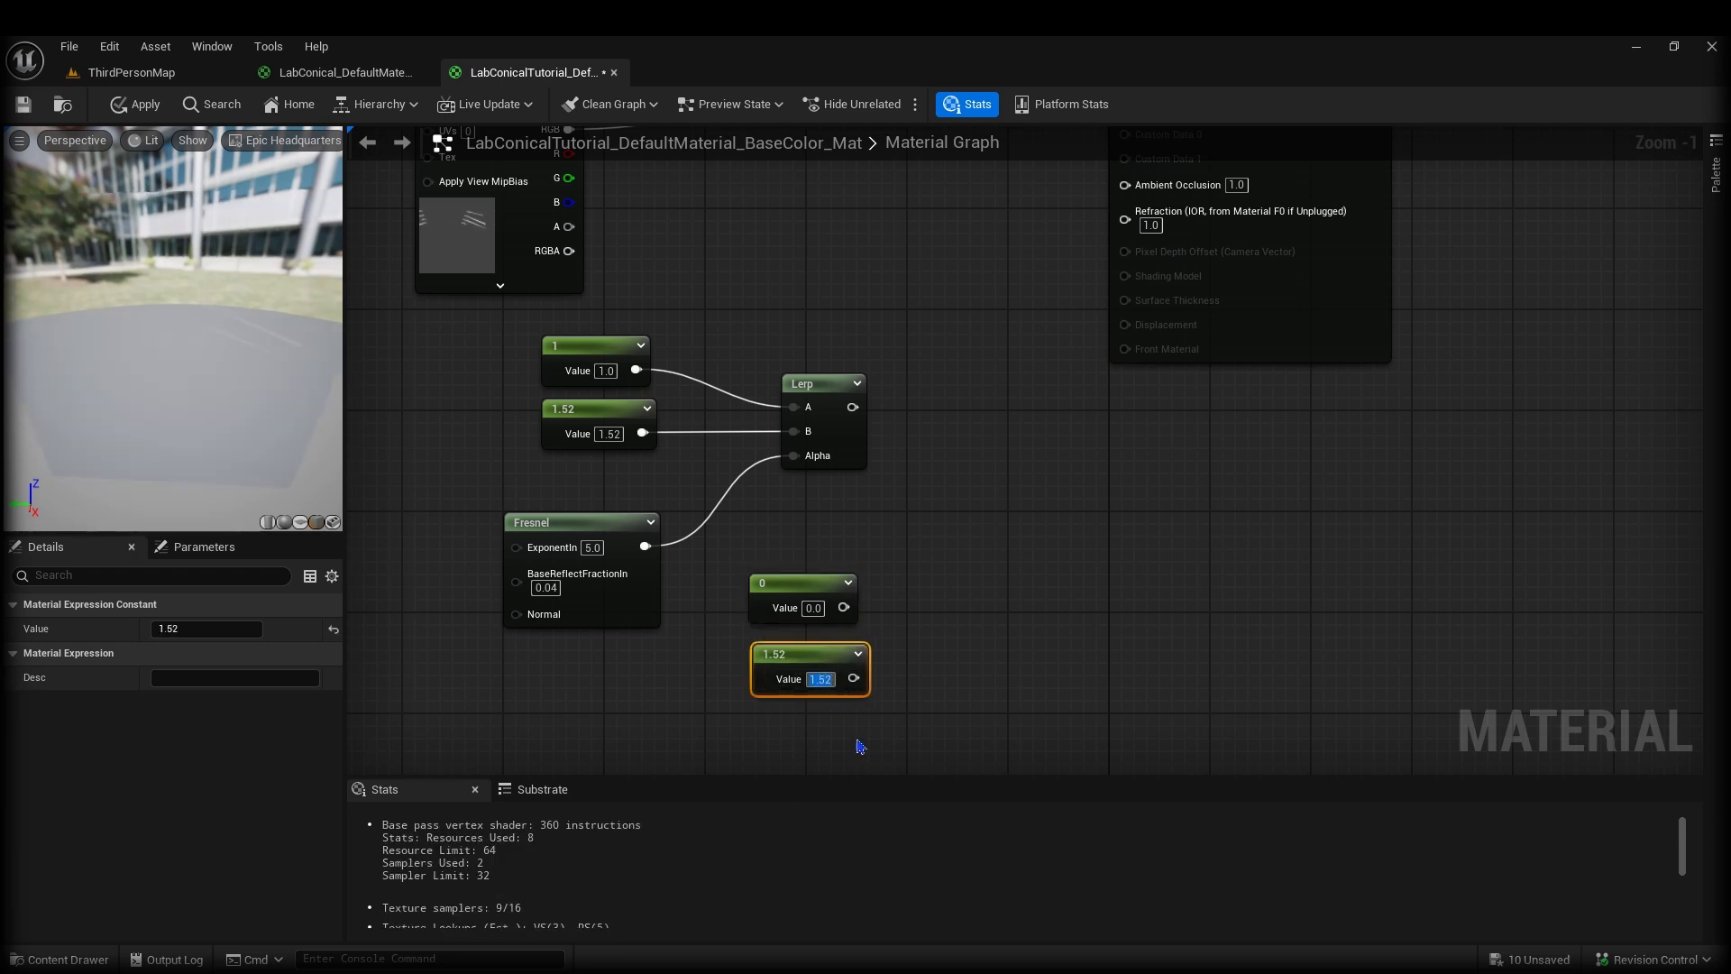
left_click(908, 666)
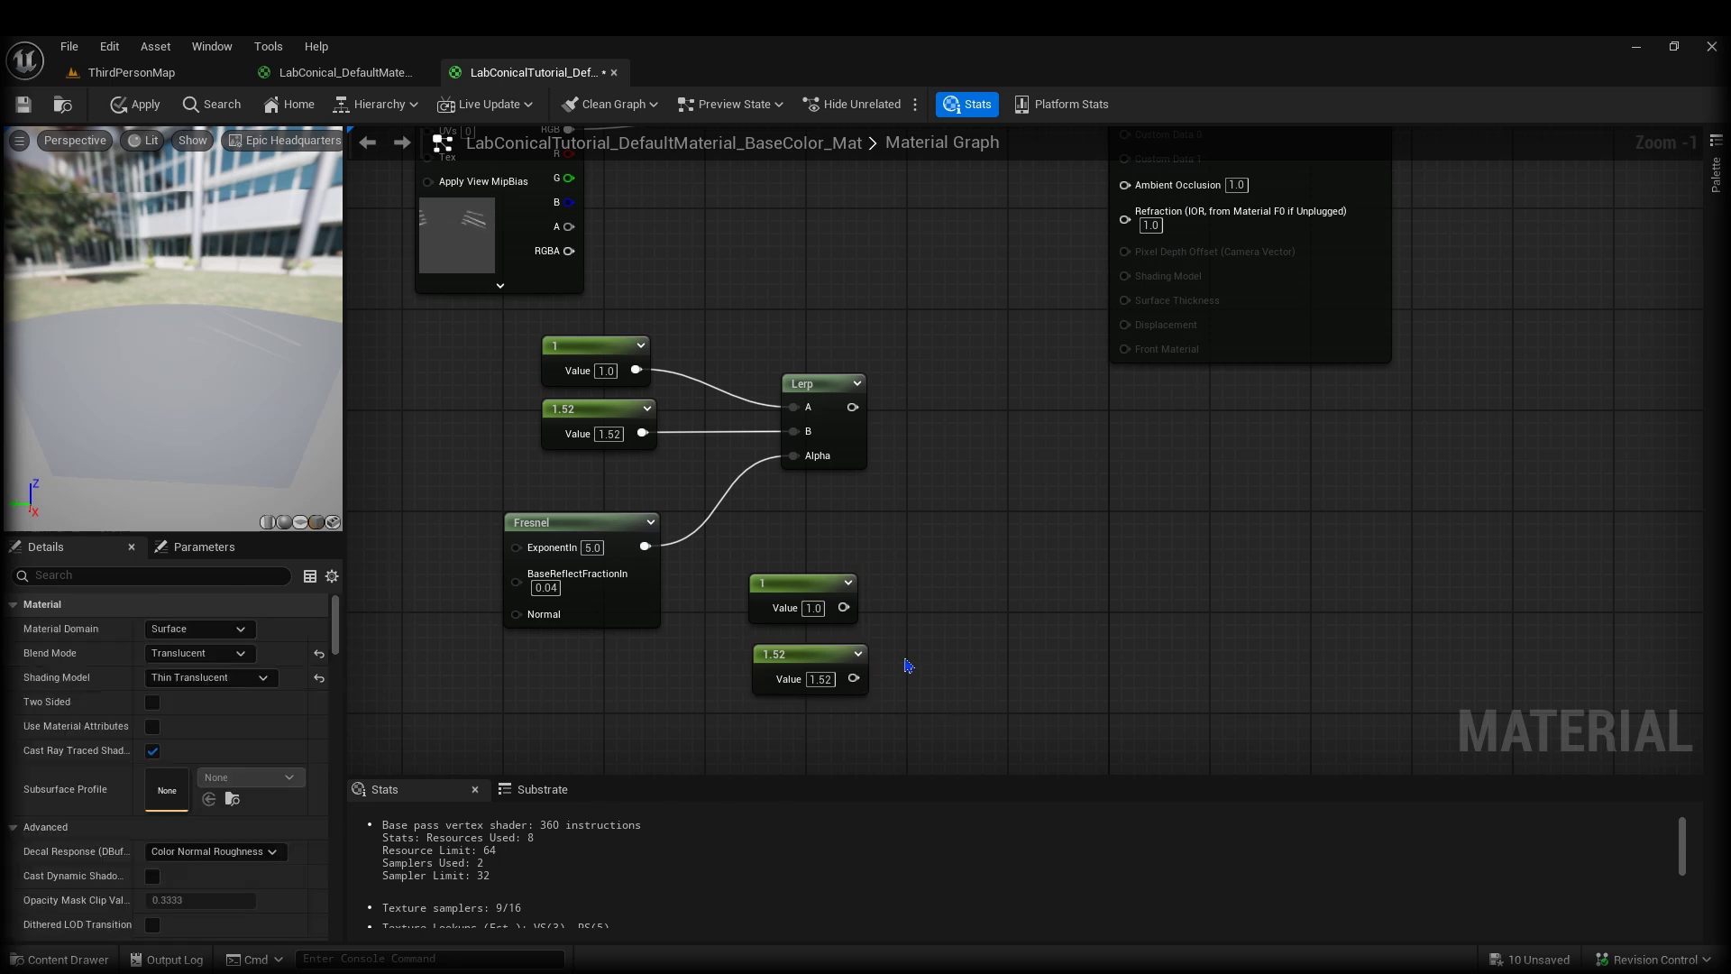
left_click_drag(844, 608, 970, 470)
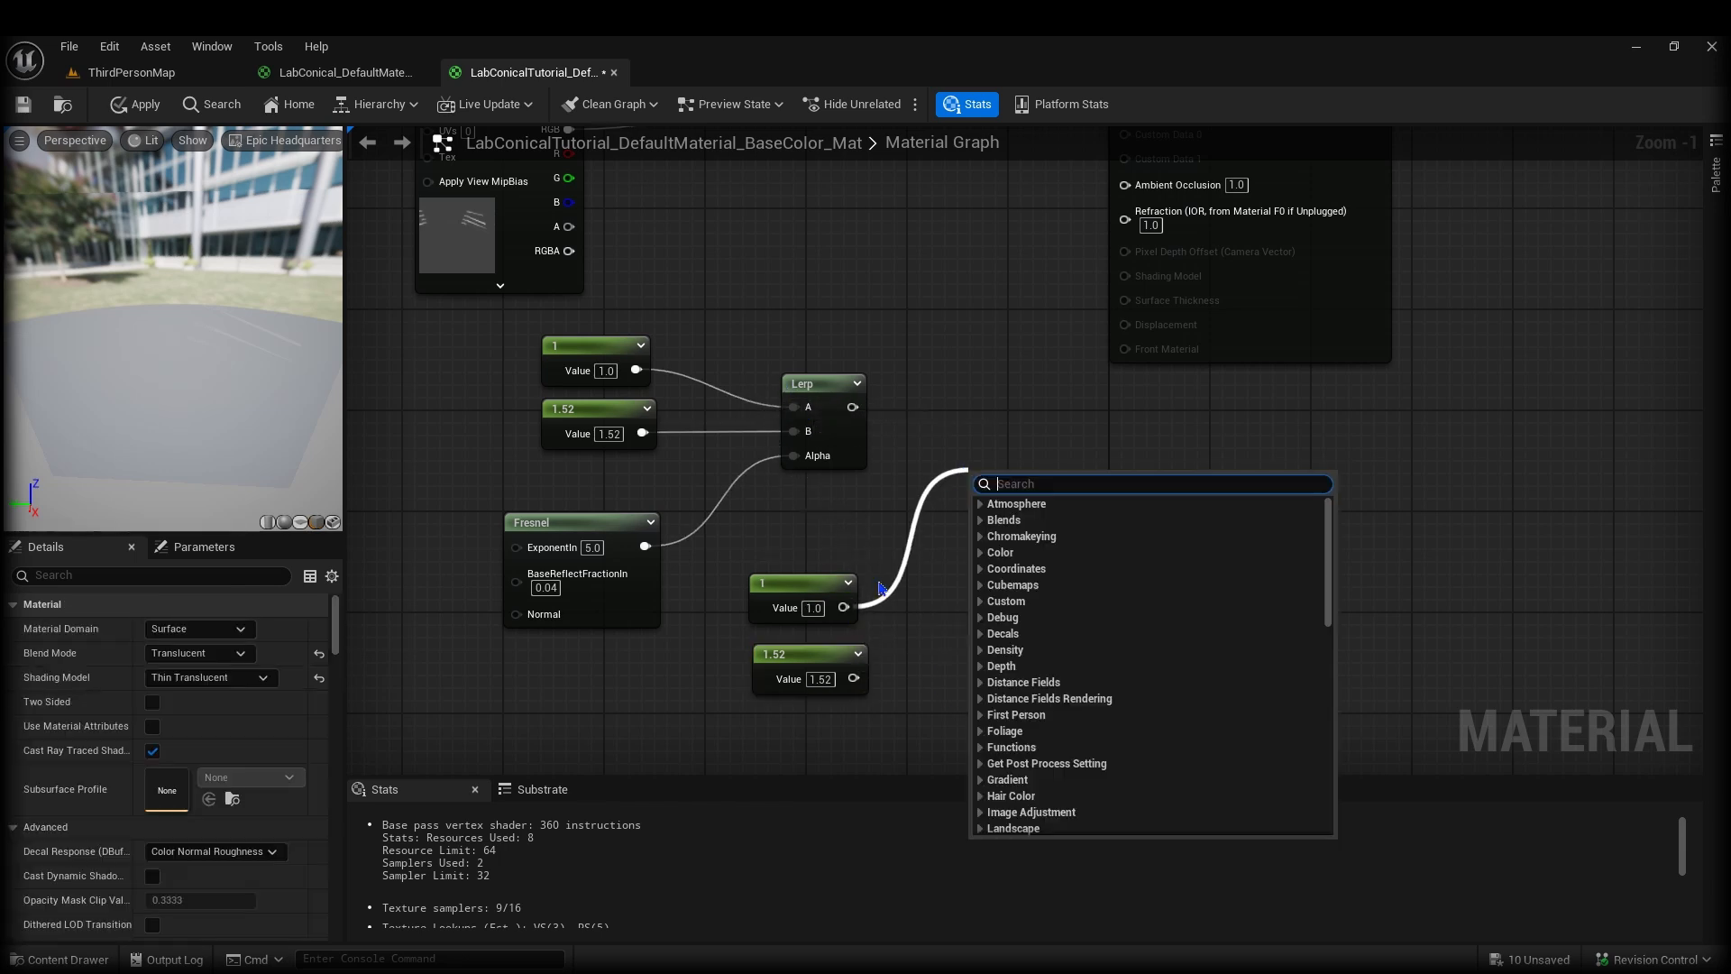
left_click(880, 589)
left_click_drag(851, 680, 1009, 540)
left_click_drag(772, 545, 947, 789)
right_click_drag(895, 447, 839, 583)
left_click_drag(712, 507, 882, 638)
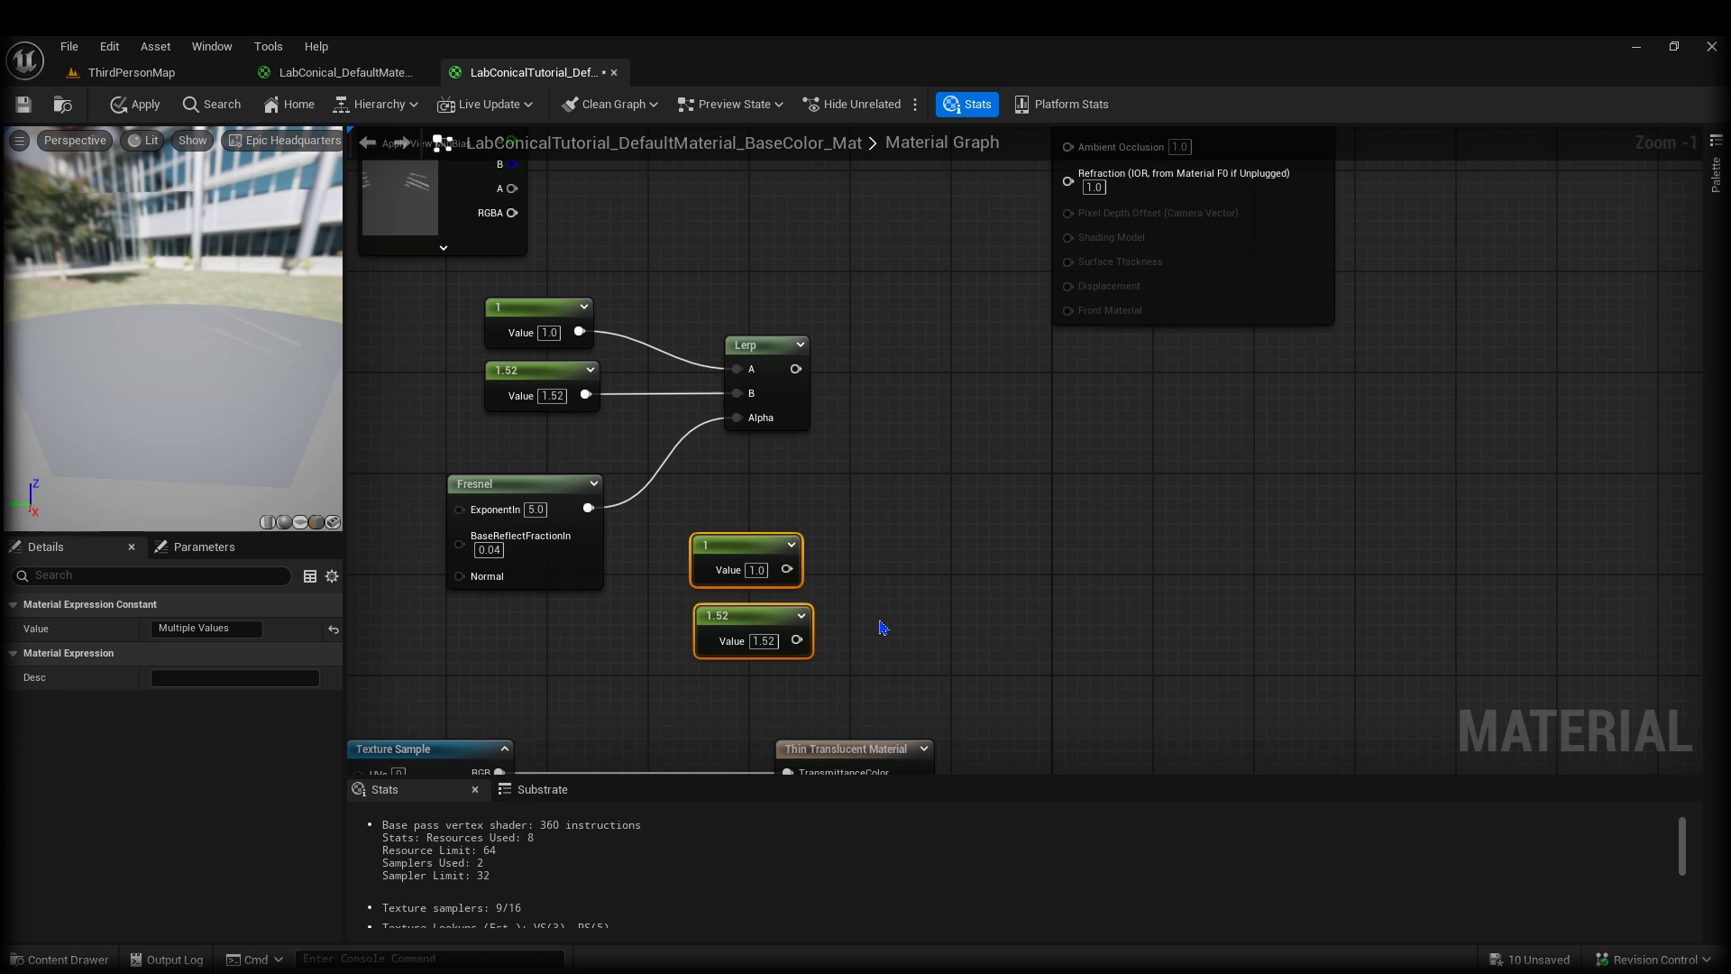
key("Delete")
Connect the Lerp output to the material's Refraction input and apply the material changes.
right_click_drag(958, 459, 1009, 641)
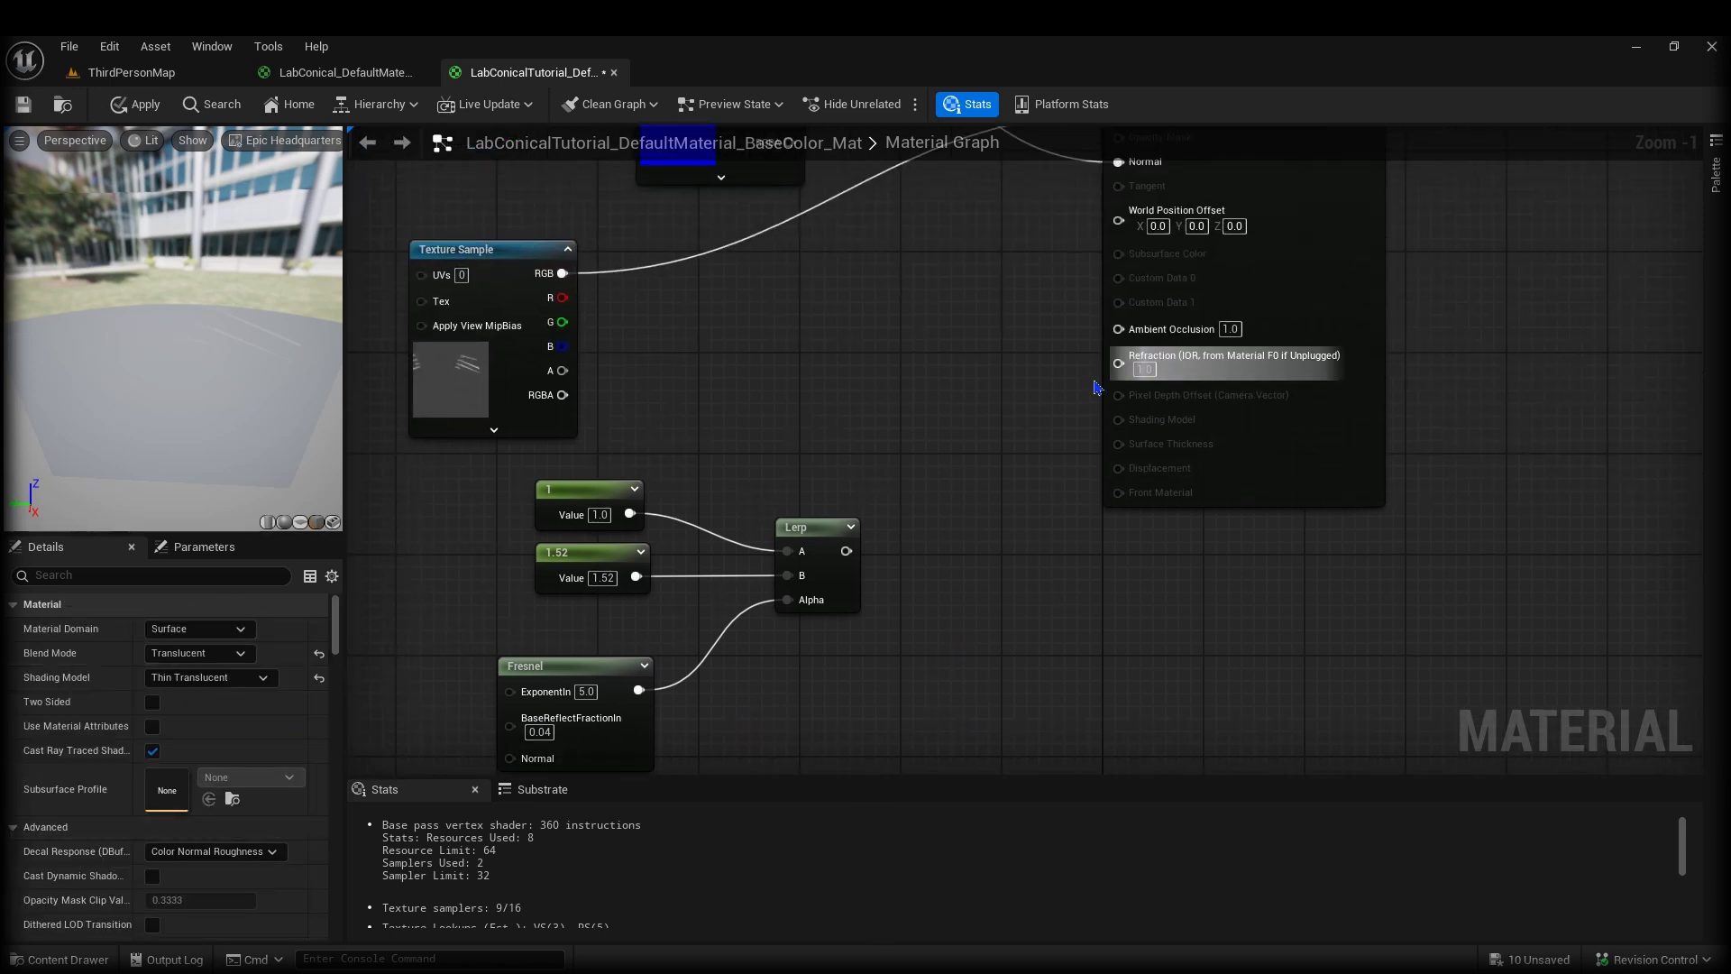
left_click_drag(846, 551, 1123, 363)
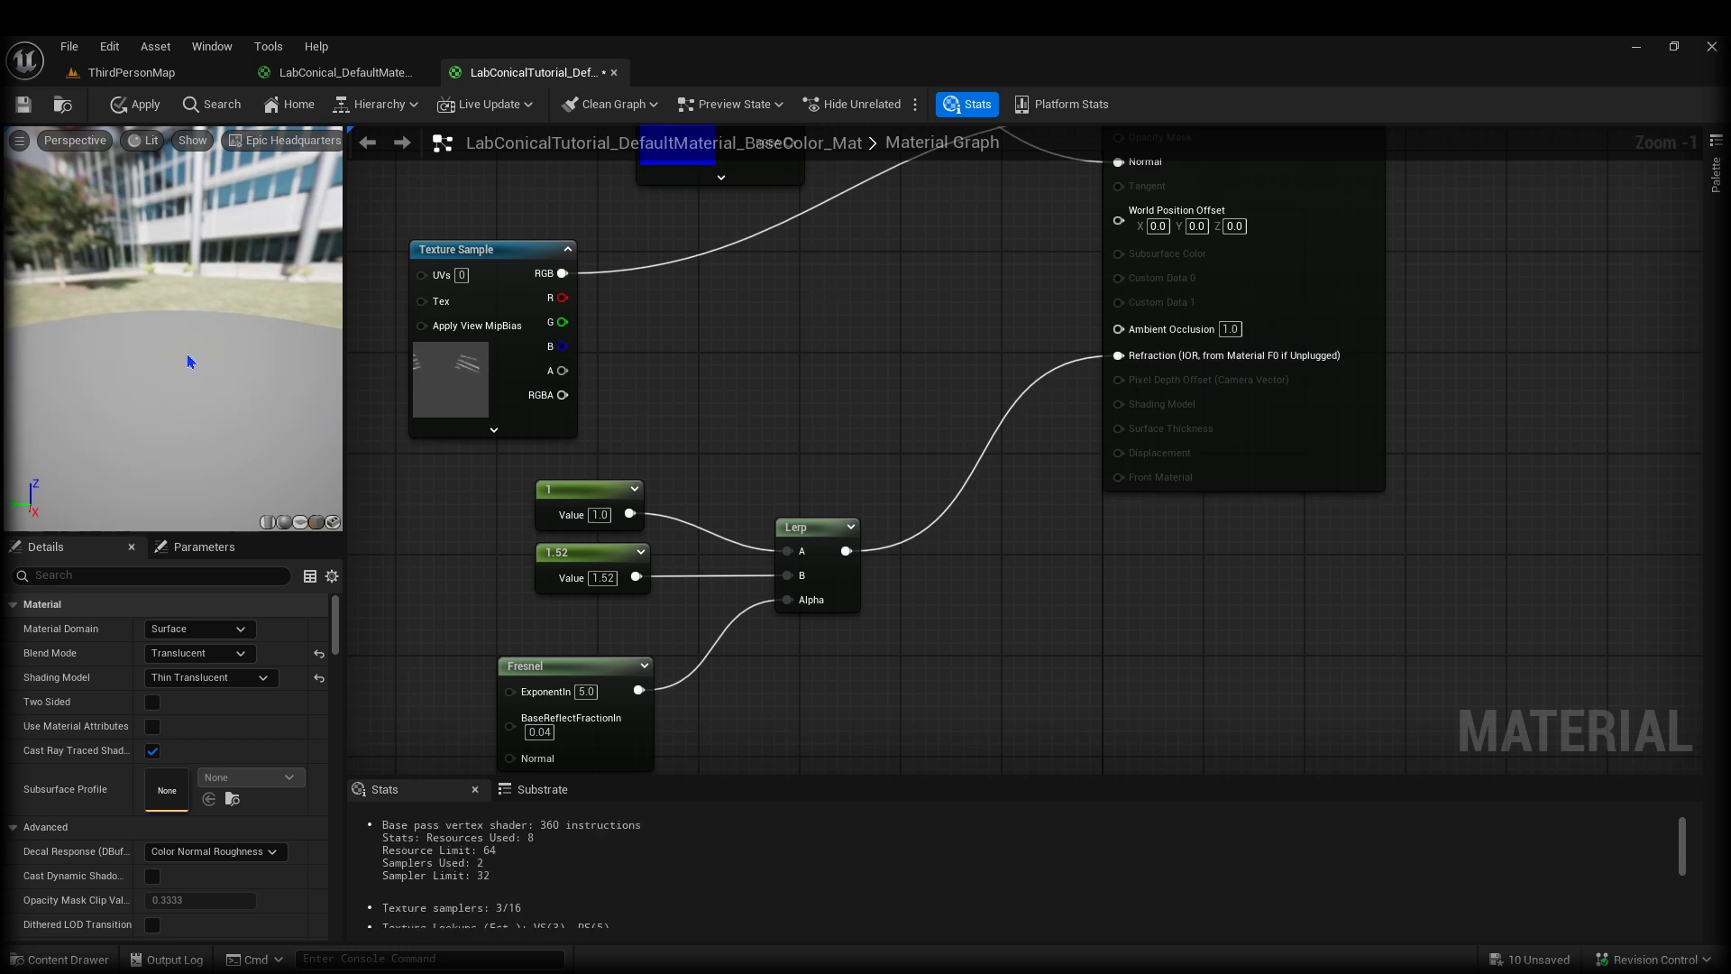
left_click_drag(231, 371, 164, 171)
right_click_drag(622, 269, 704, 661)
left_click(132, 106)
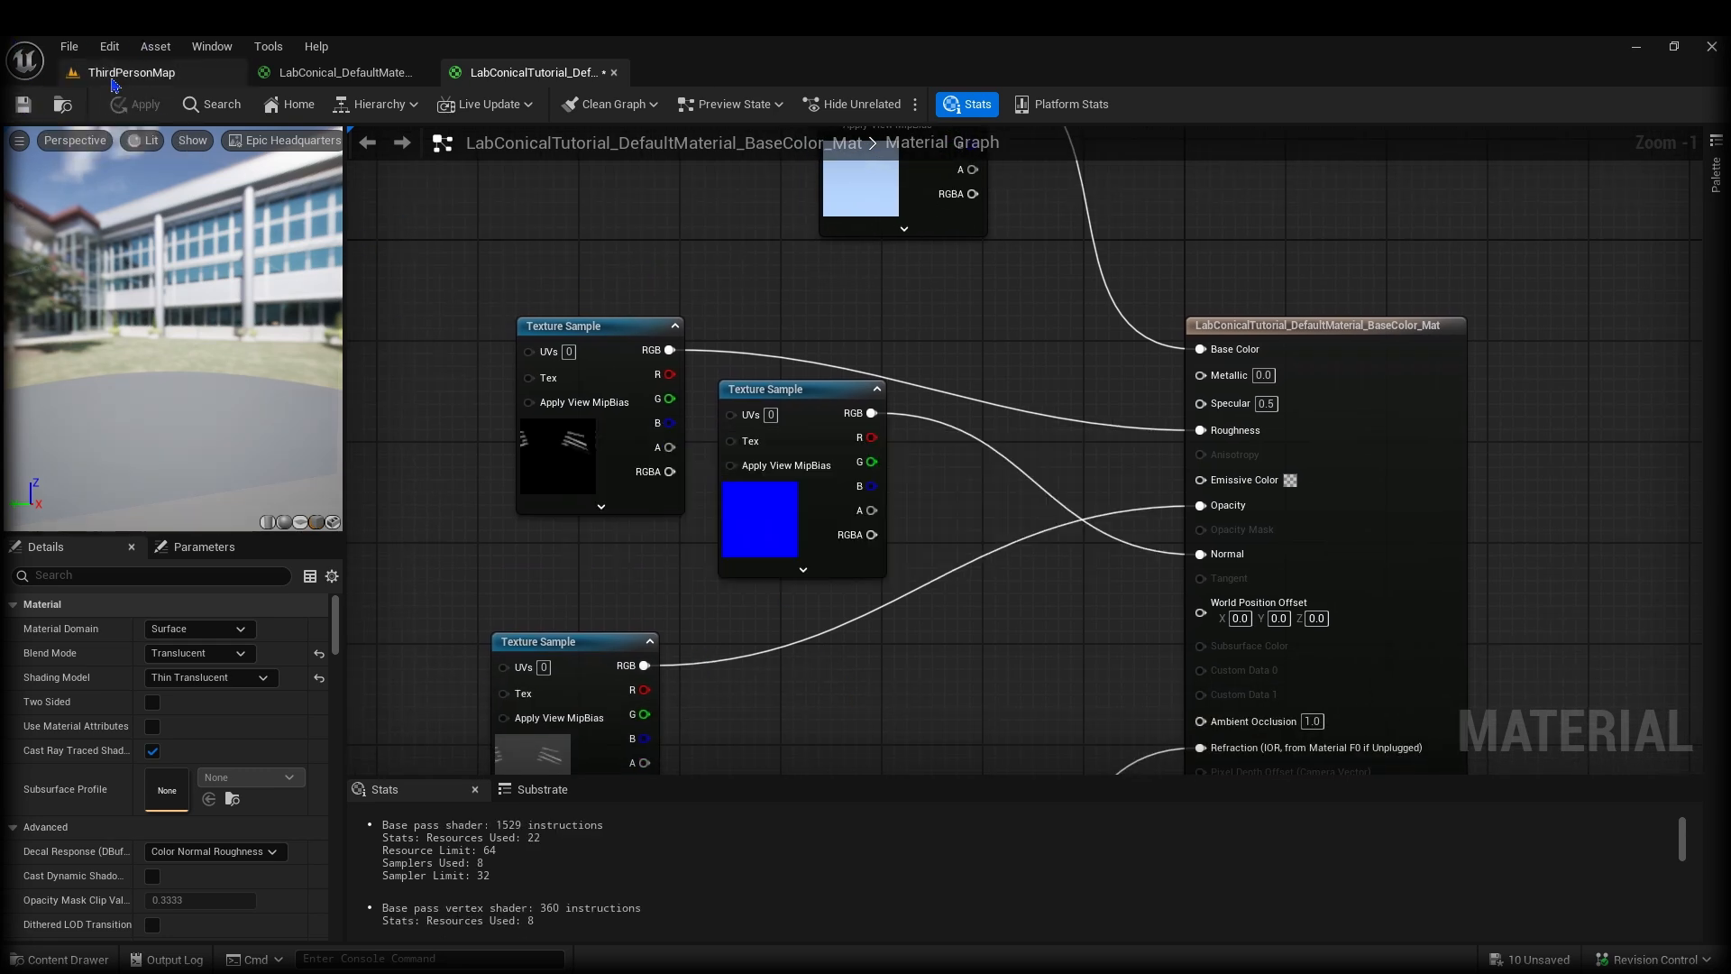
Assign the glass material from the Tutorial content folder to the LabConicalTutorial flask in ThirdPersonMap.
left_click(119, 74)
key("ctrl+space")
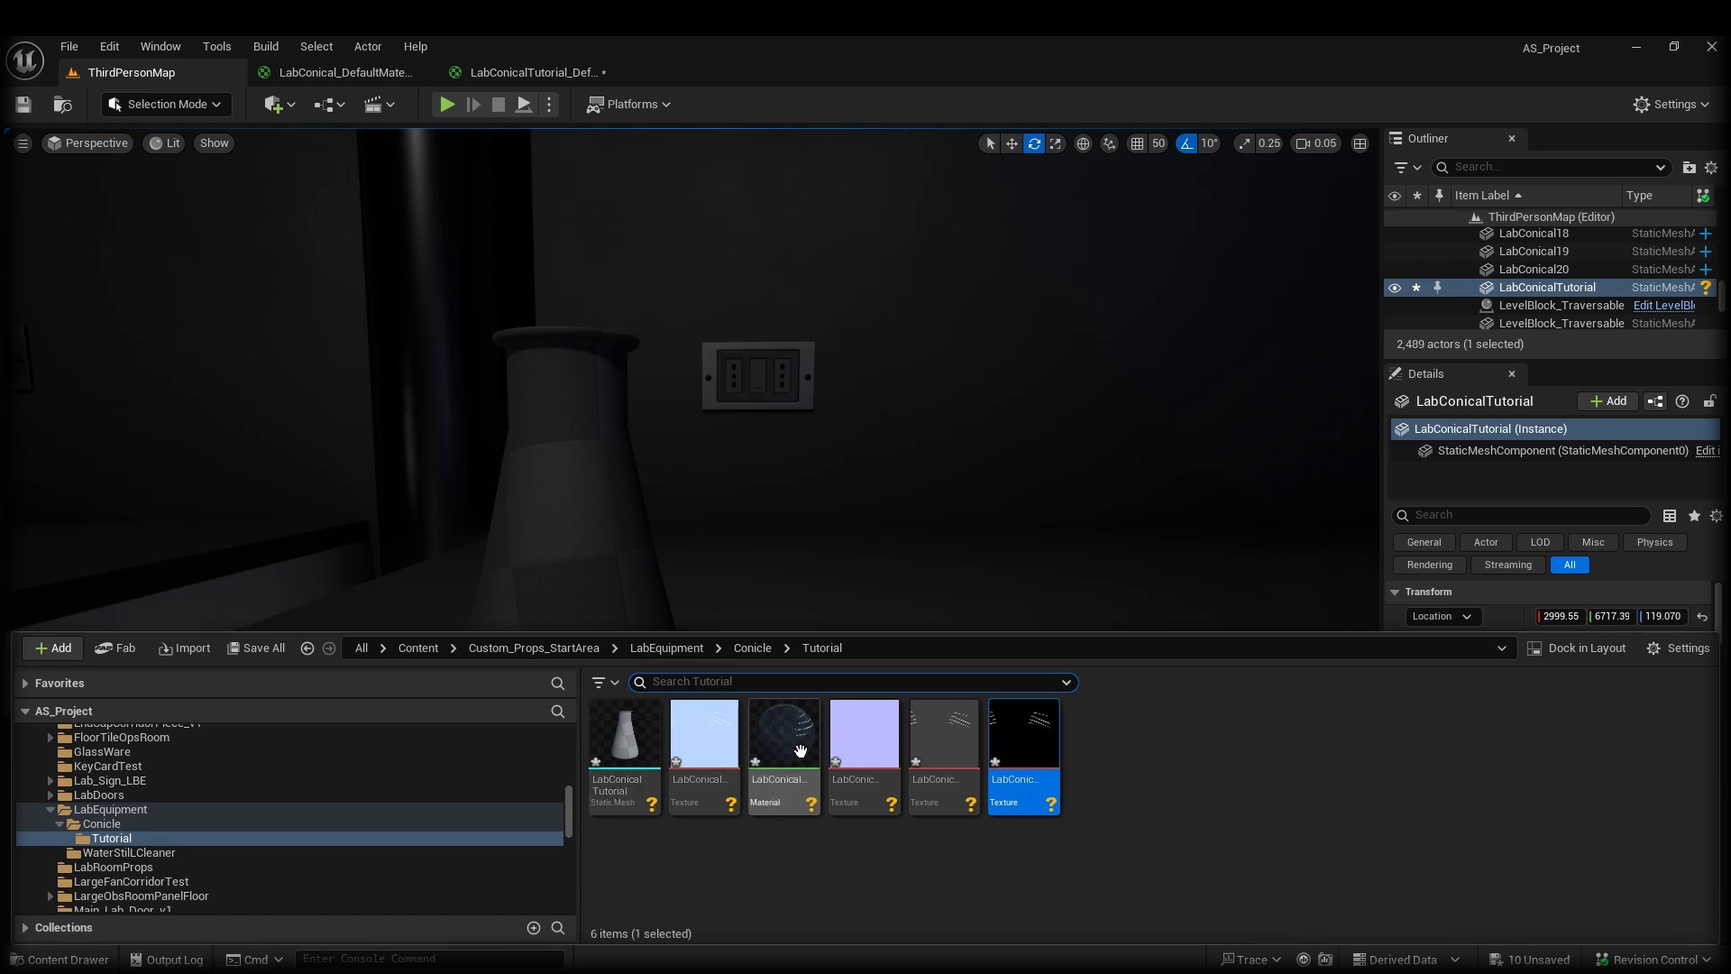
left_click_drag(784, 740, 630, 661)
Examine the flask's glass transparency, refraction and printed markings from several sides in the level.
right_click_drag(581, 683, 768, 647)
scroll(599, 683, "down", 1)
key("a")
key("a")
key("d")
scroll(717, 685, "up", 1)
key("d")
key("a")
key("s")
key("d")
key("w")
key("a")
key("w")
key("a")
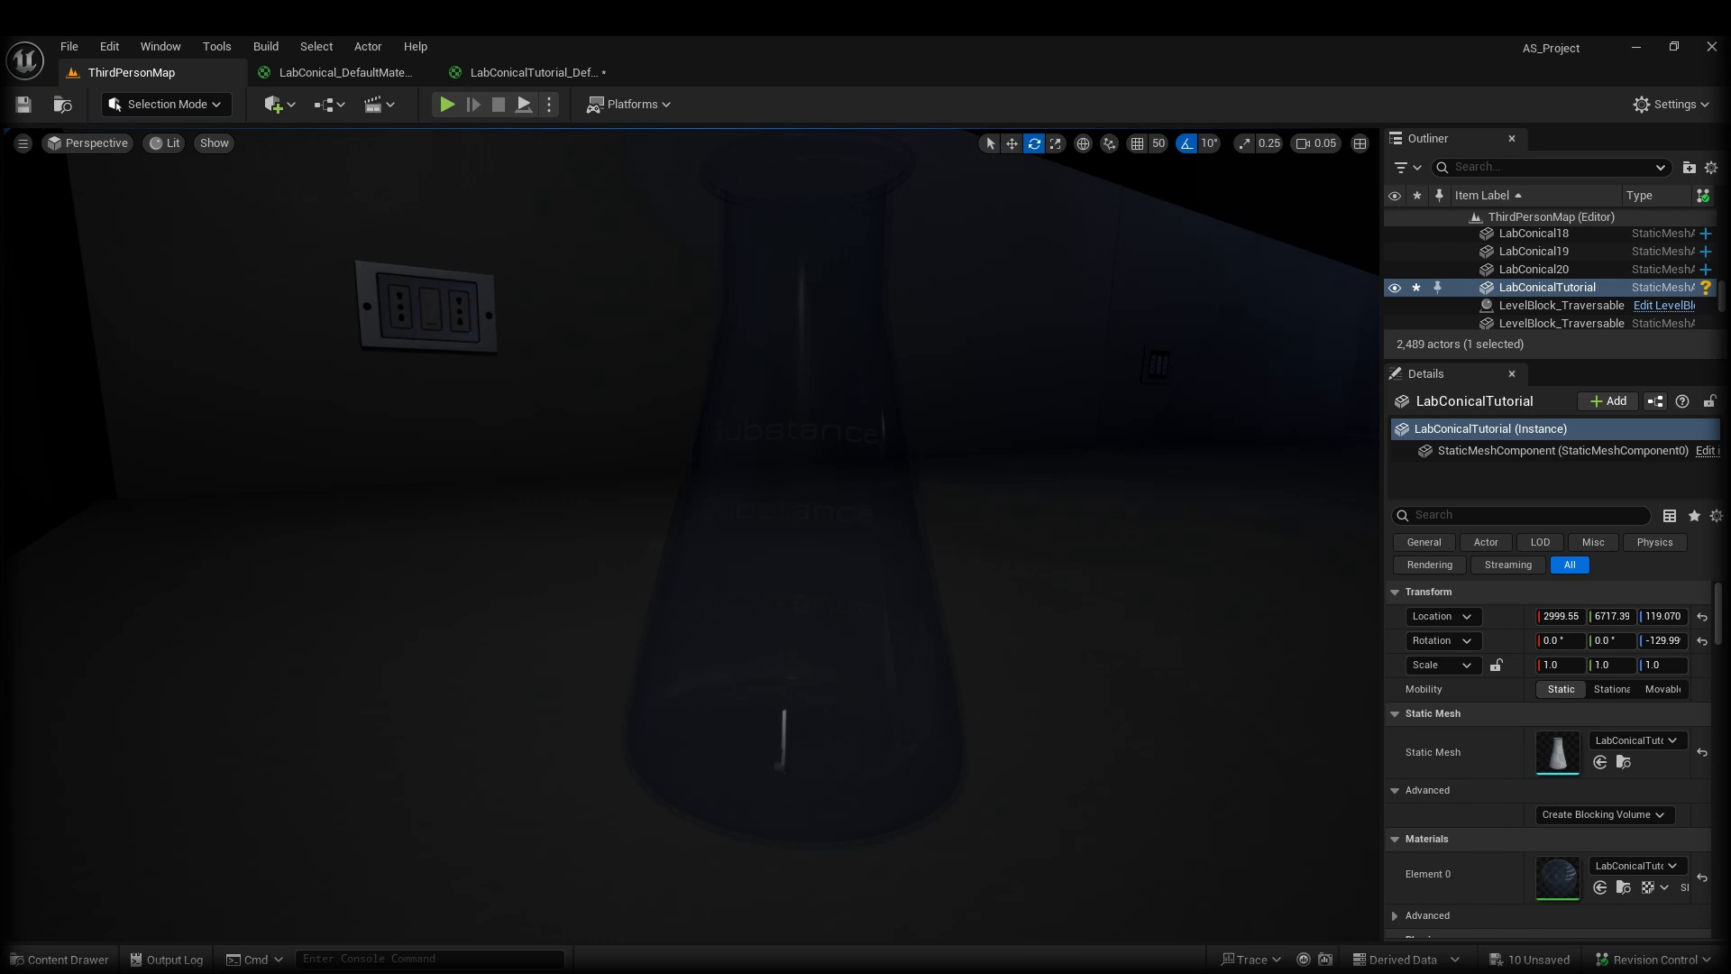
key("d")
right_click_drag(768, 647, 666, 647)
key("s")
key("a")
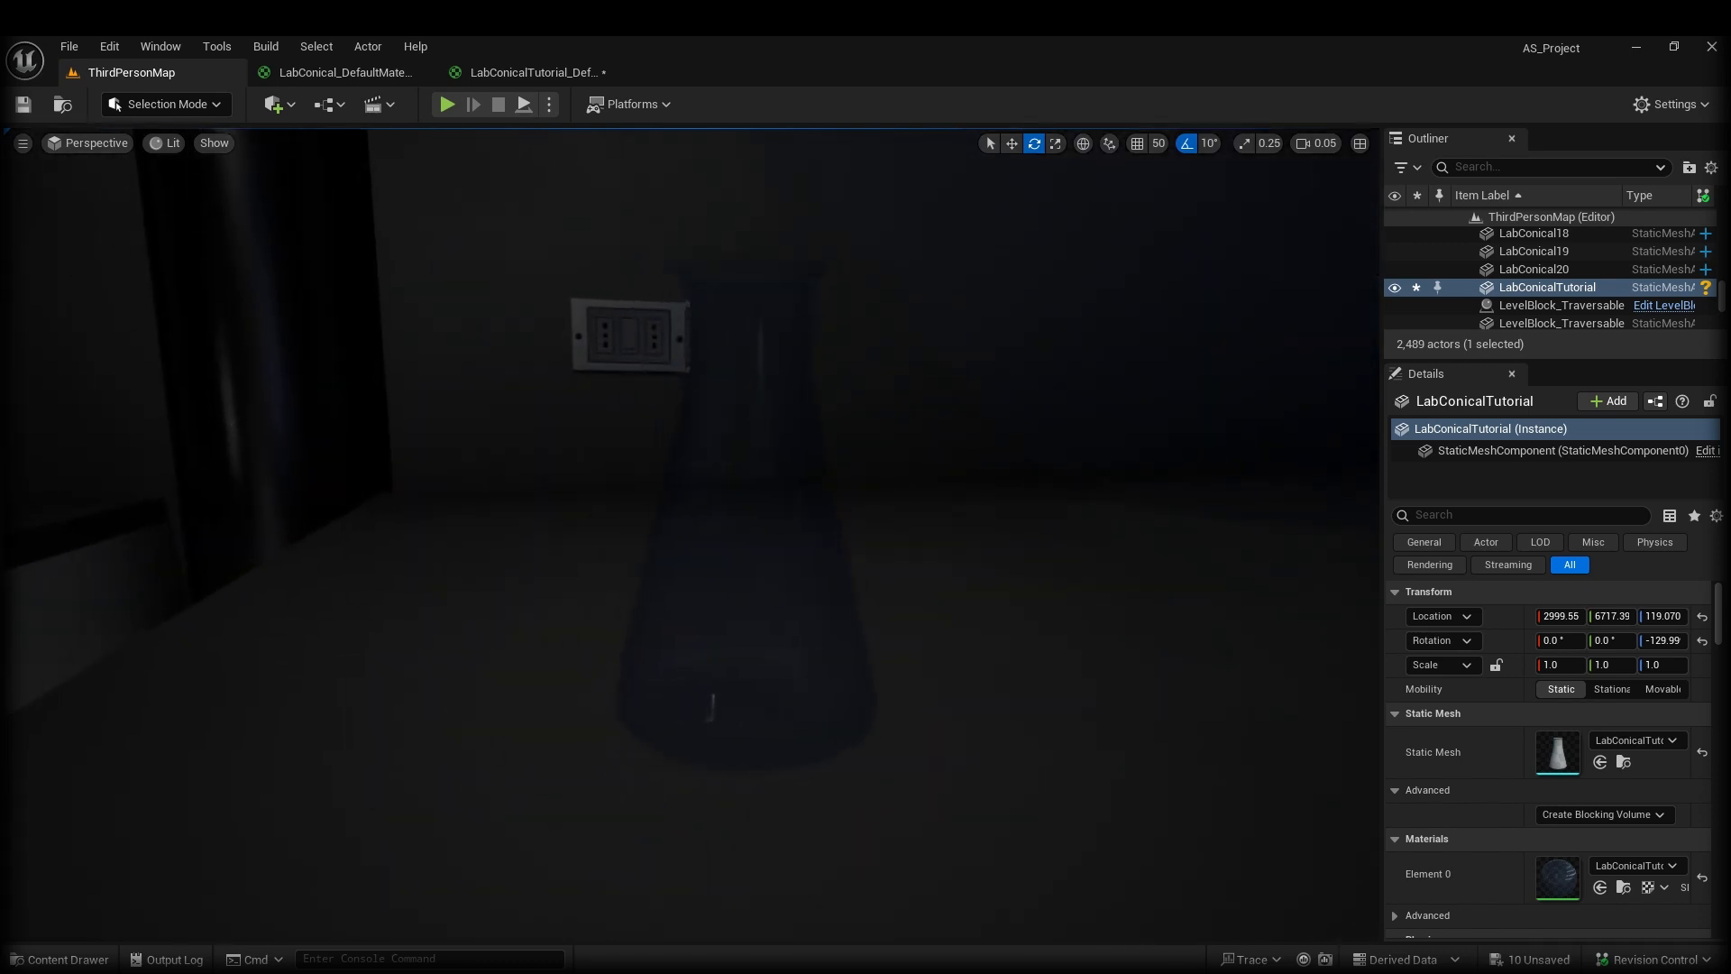
right_click_drag(781, 481, 785, 482)
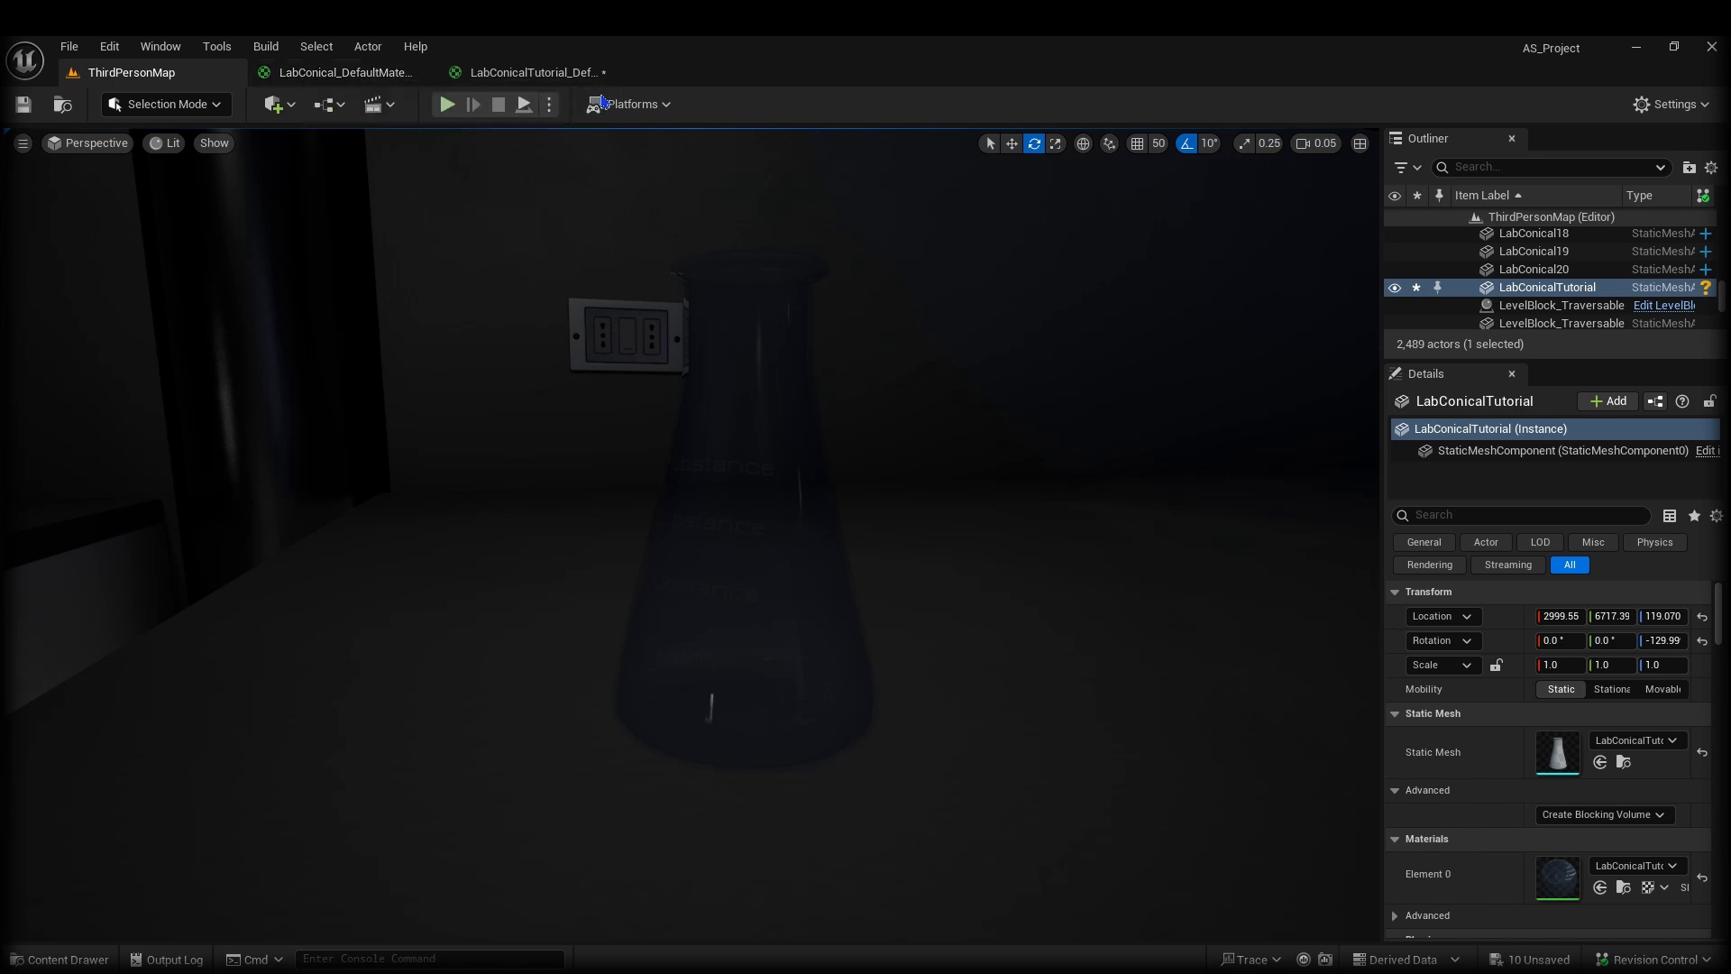
Set the LabConicalTutorial material's Specular to 1 and apply the change.
left_click(516, 78)
right_click_drag(967, 385, 632, 360)
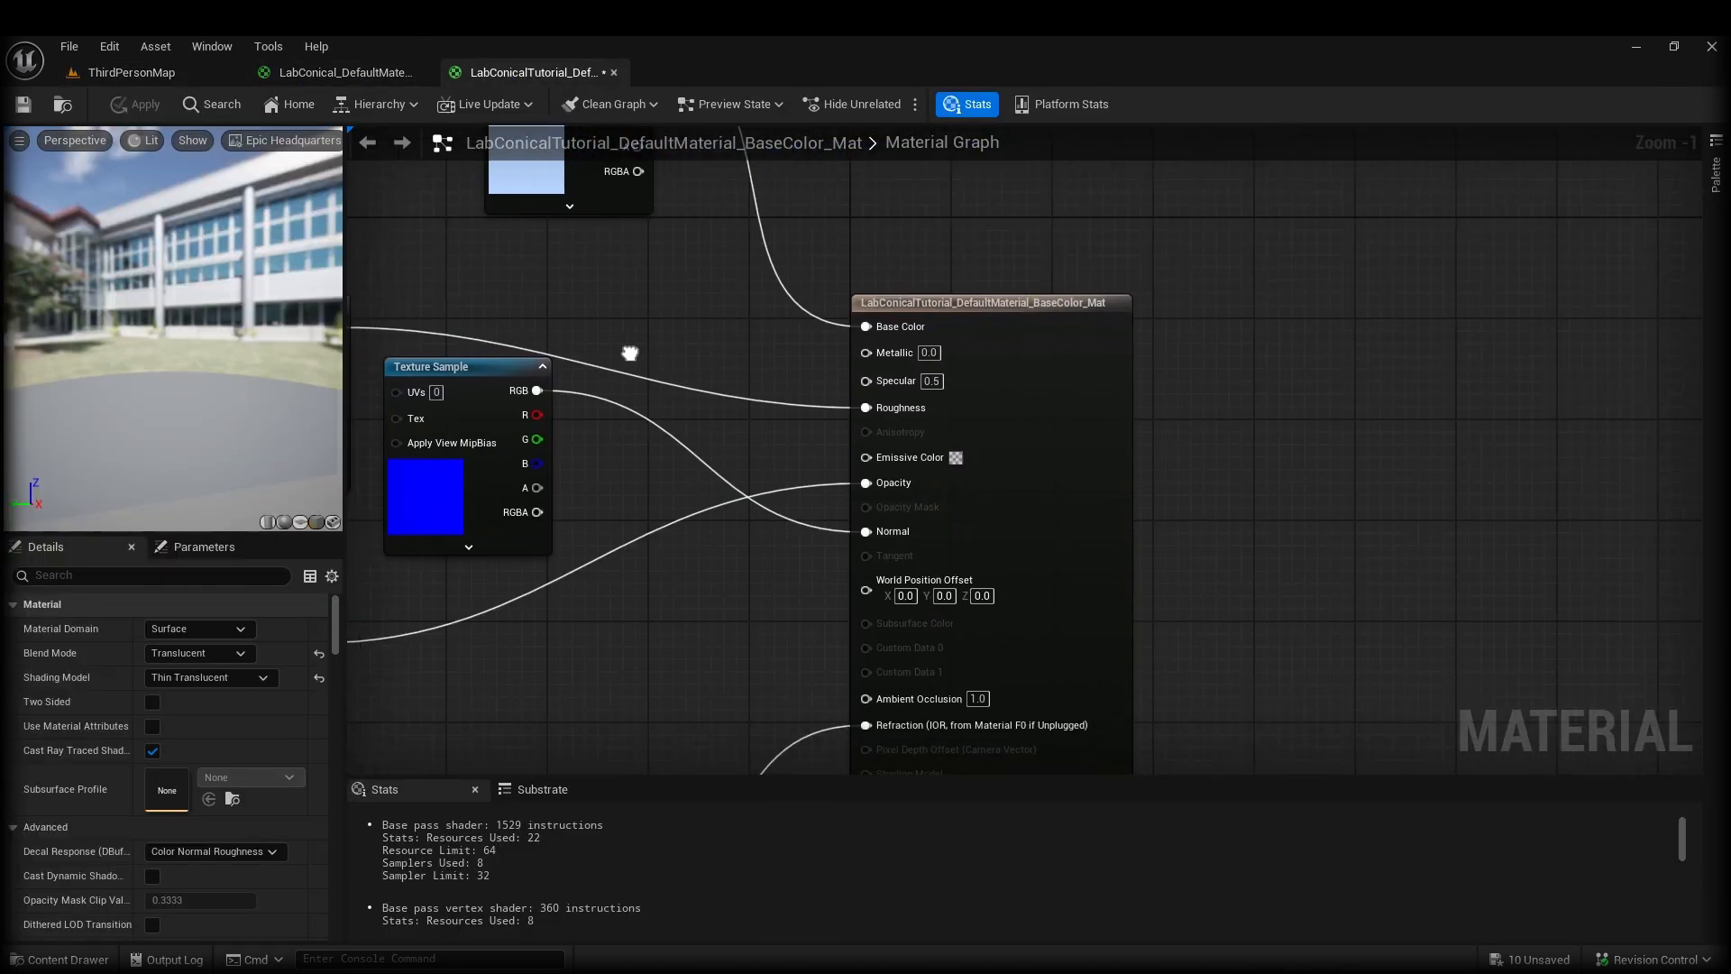
left_click(934, 379)
type("1")
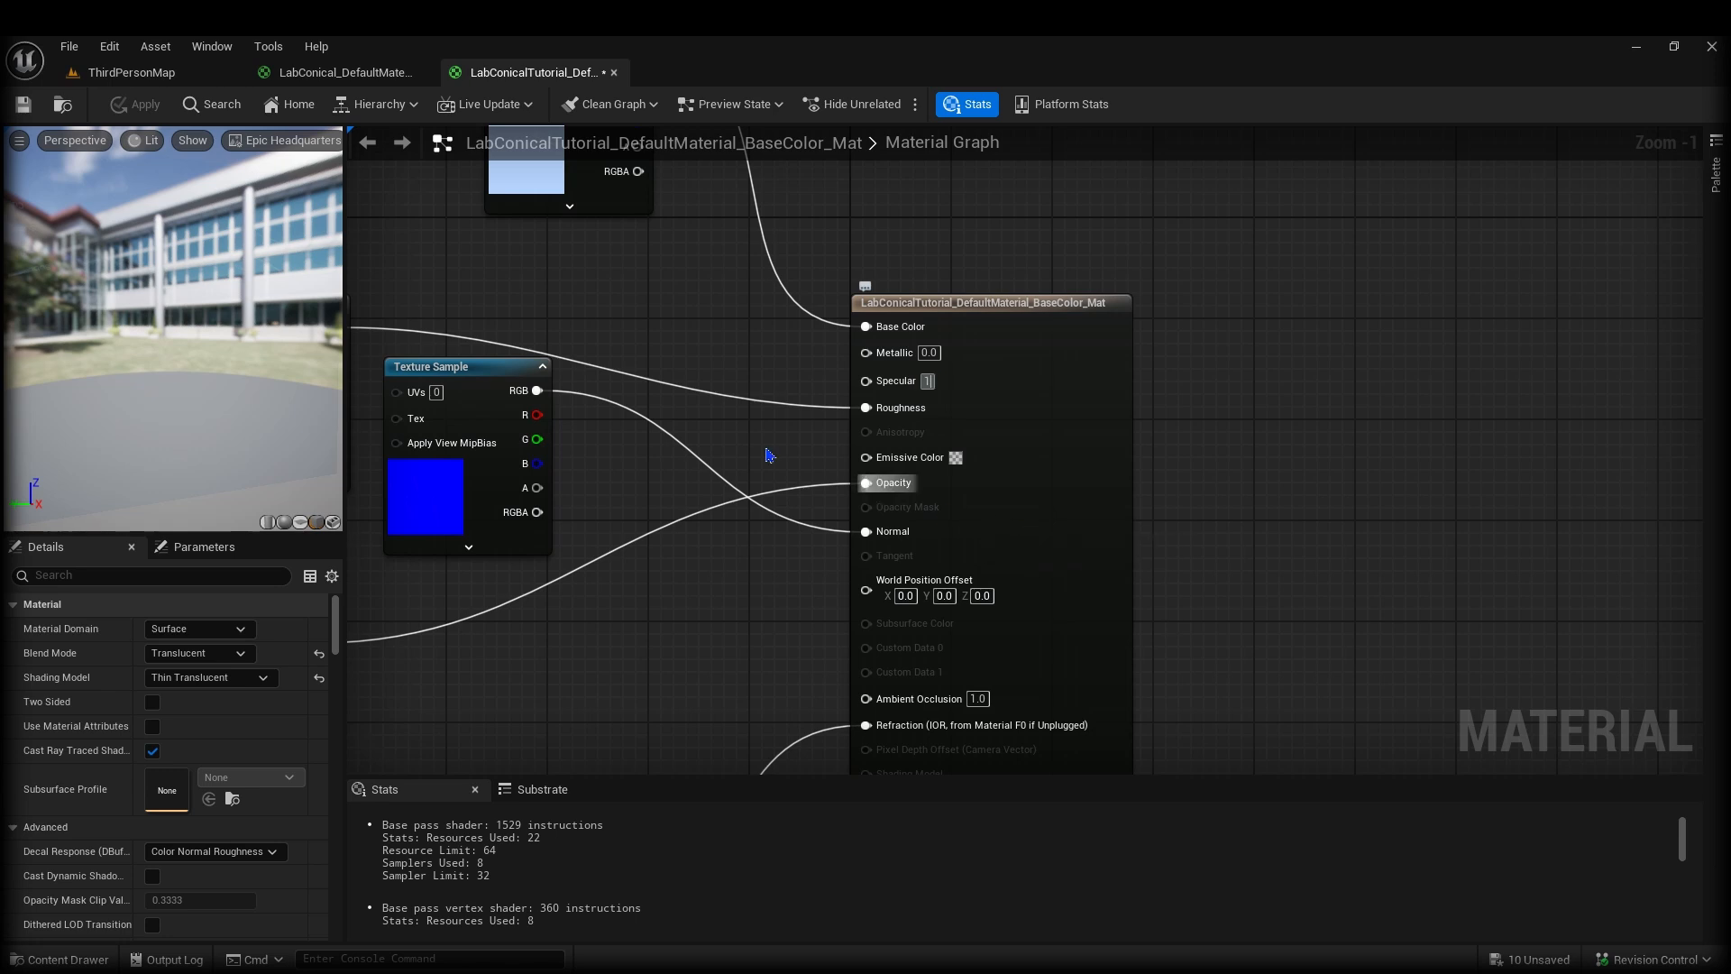
left_click(135, 105)
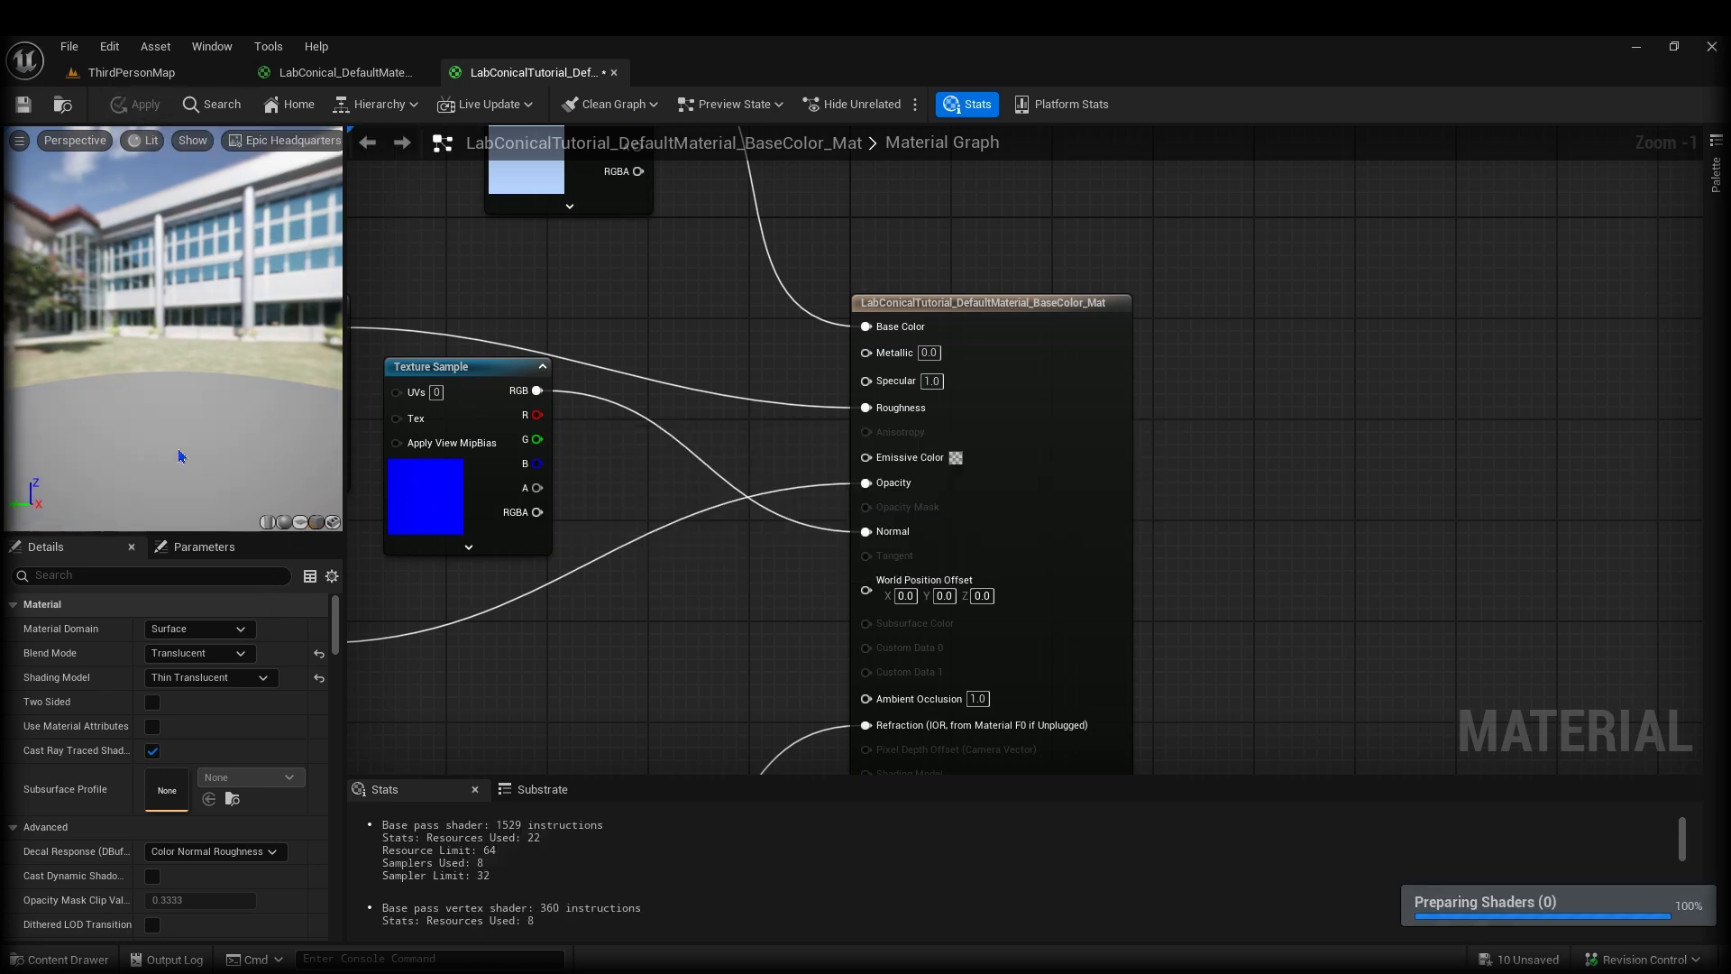
Examine the flask's highlights and printed markings in ThirdPersonMap from several angles.
left_click(130, 74)
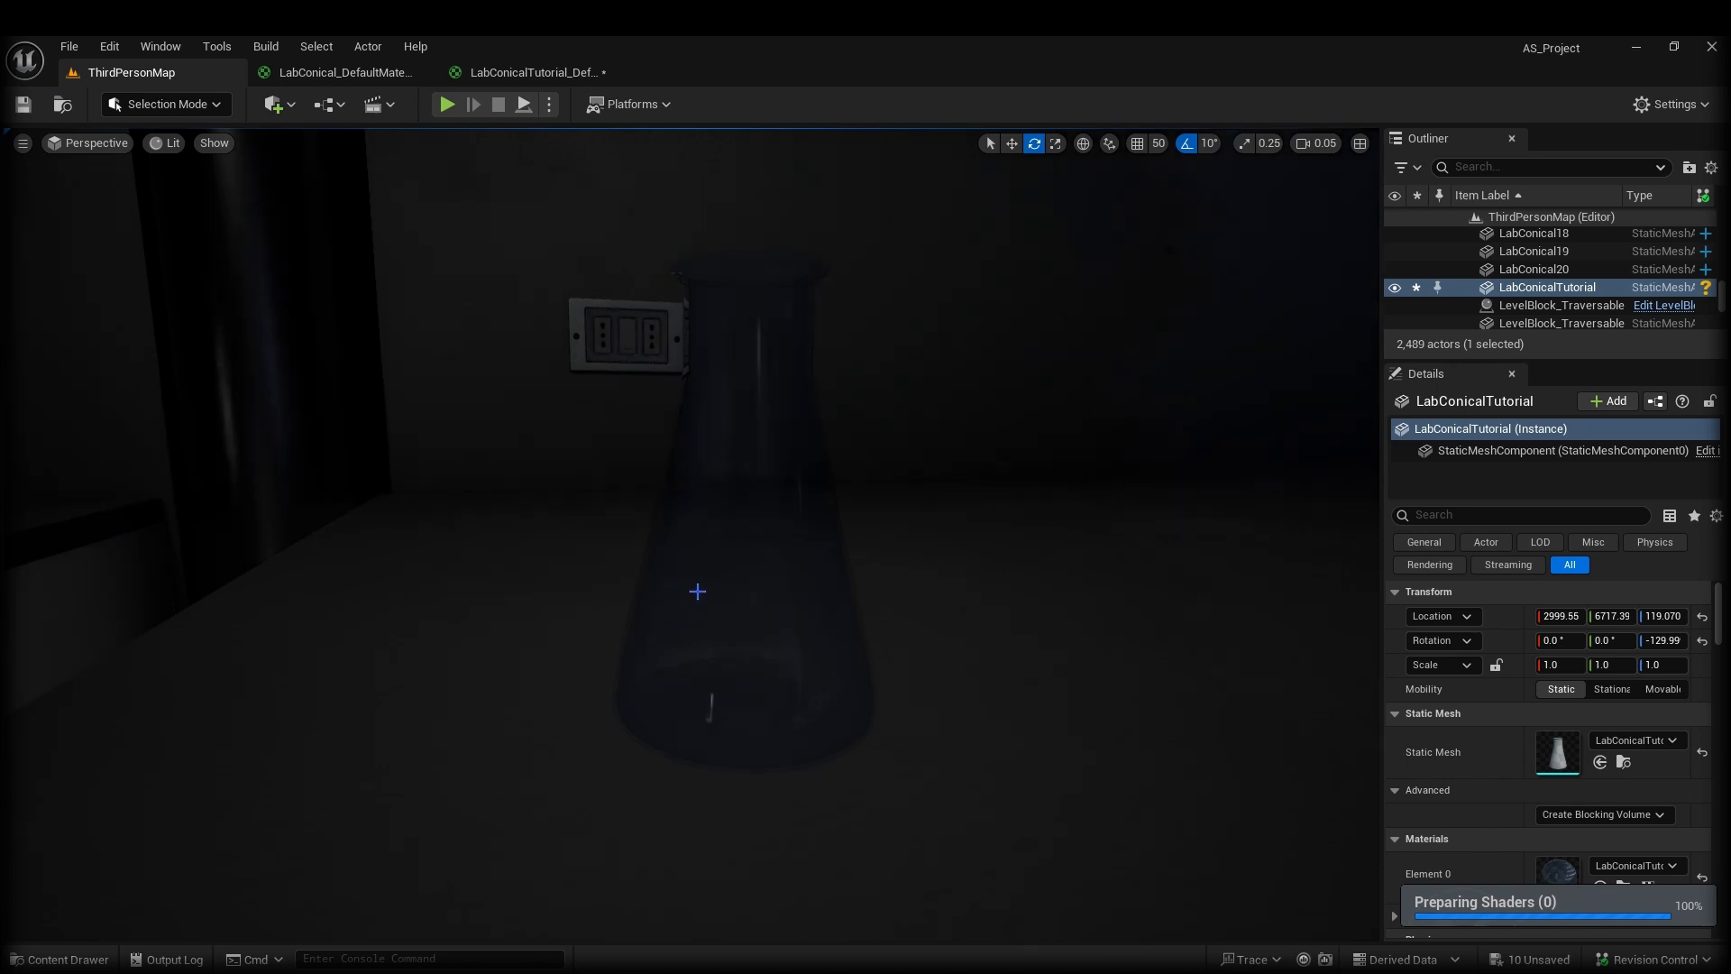
right_click_drag(701, 676, 668, 703)
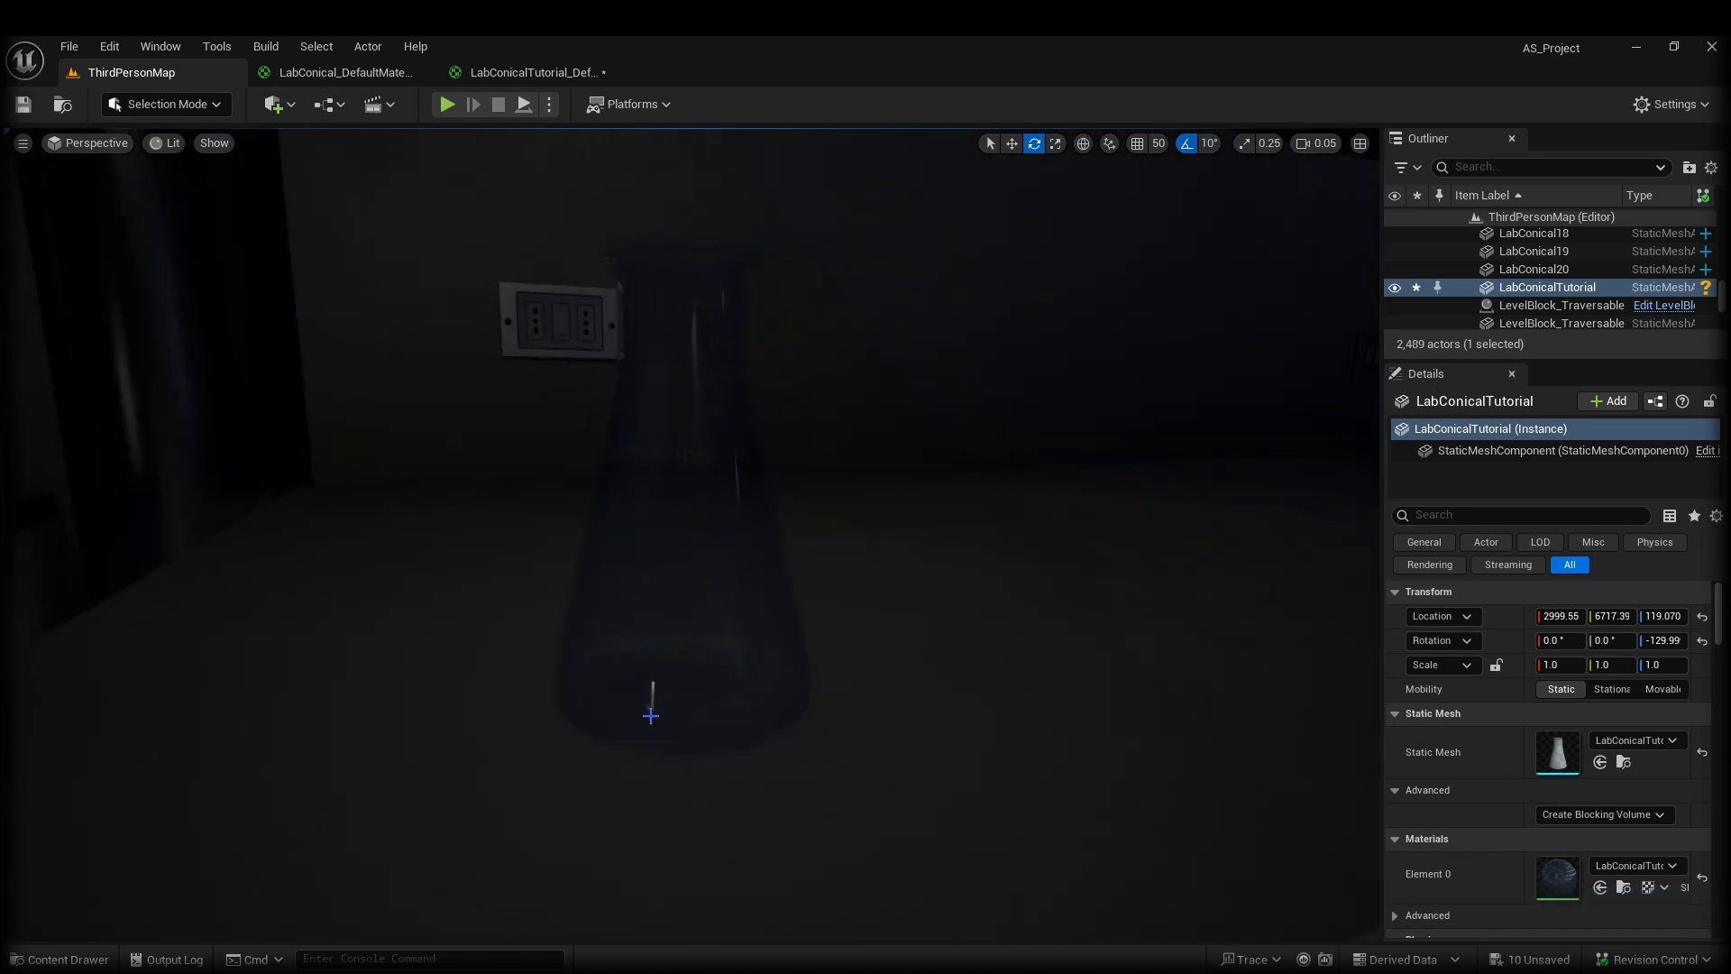
mouse_move(703, 539)
right_mouse_down()
mouse_move(741, 547)
mouse_move(681, 538)
mouse_move(729, 548)
right_mouse_up()
key("a")
key("d")
key("w")
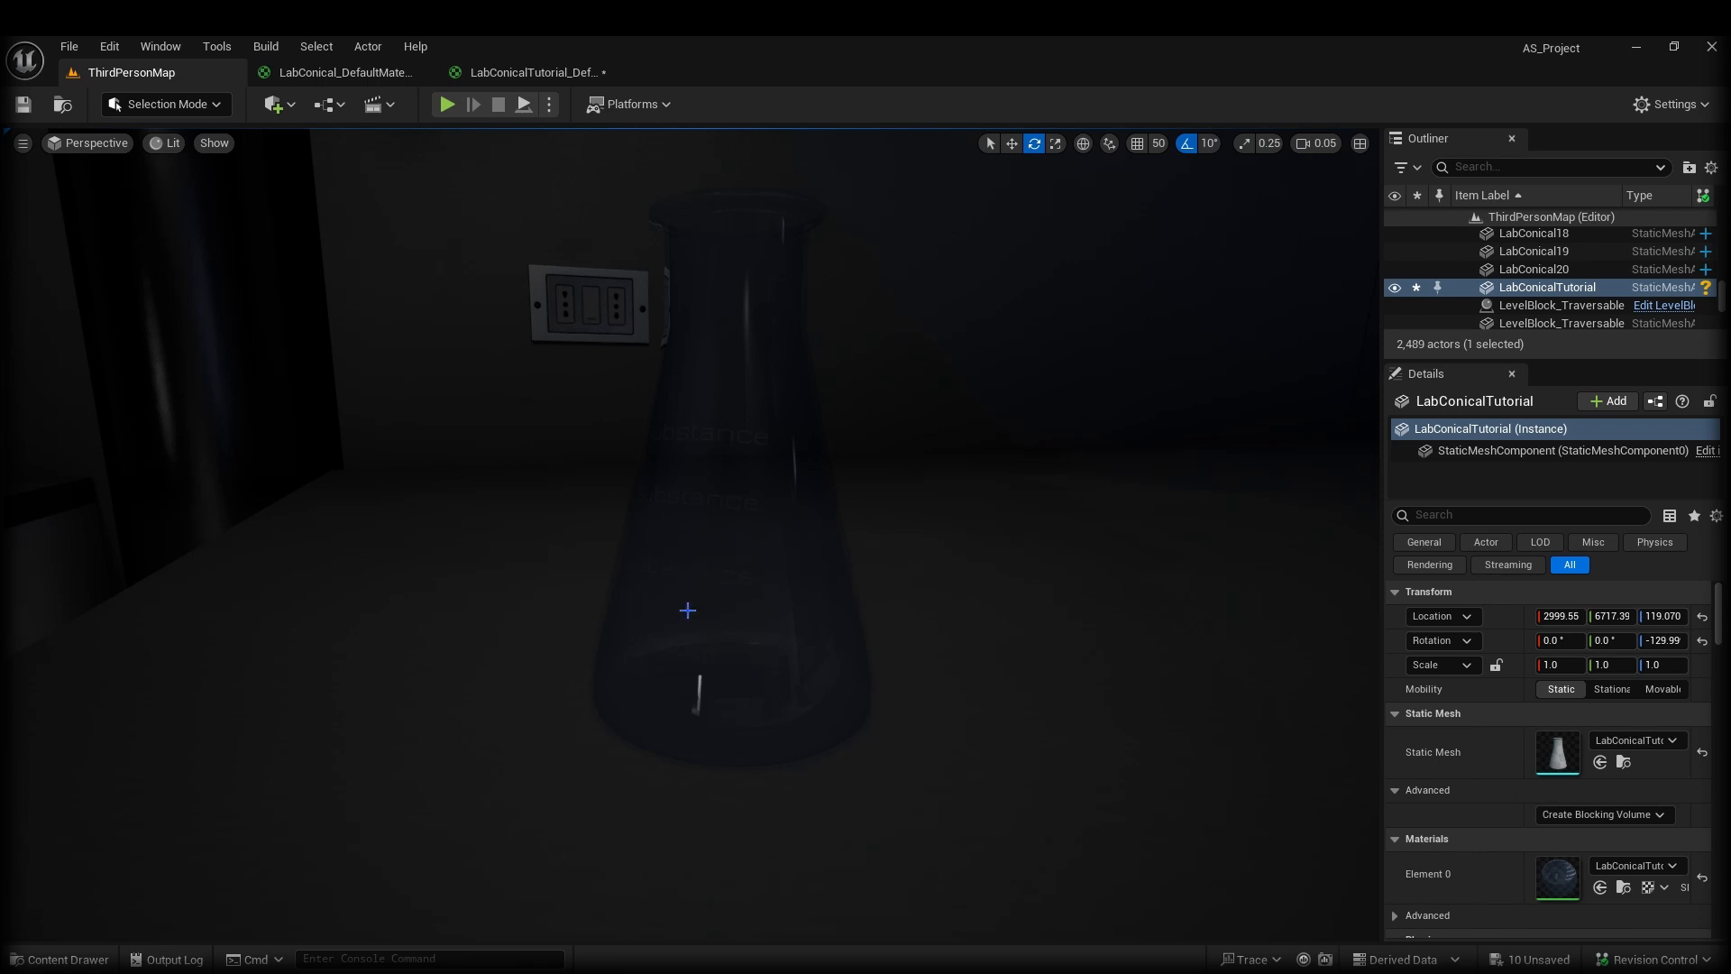
Try duplicating the base color texture sample in the LabConicalTutorial material, feeding its RGB into Emissive Color, and apply the change.
left_click(532, 72)
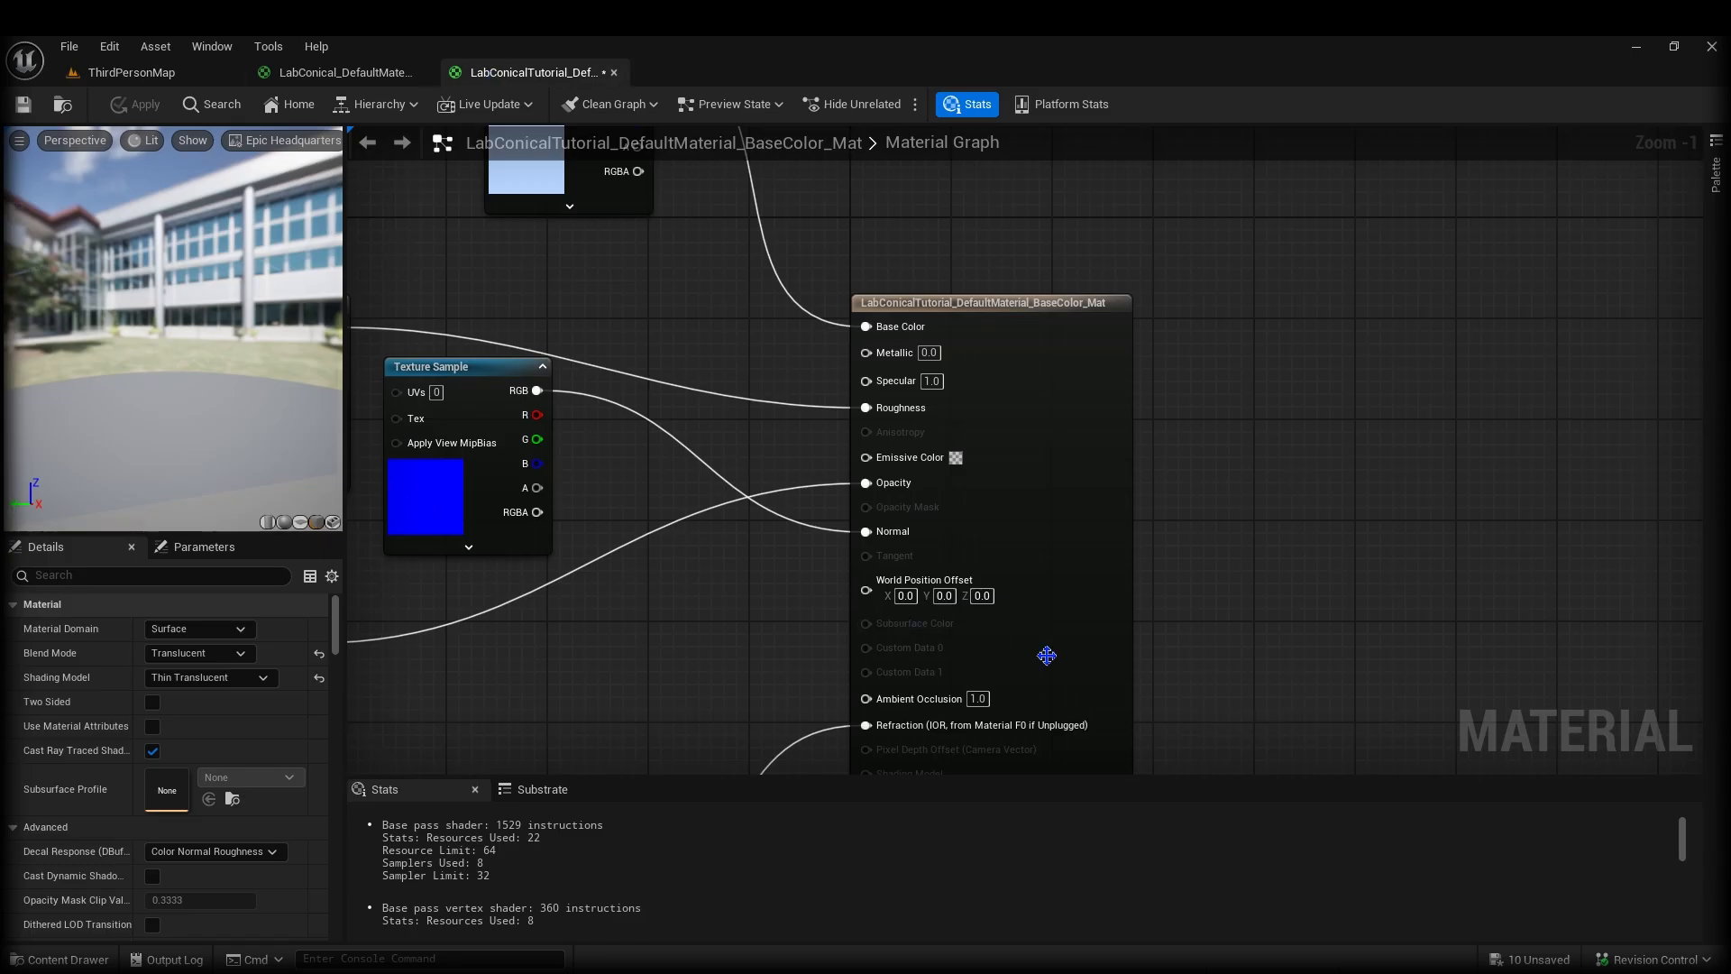
right_click_drag(1047, 654, 1045, 387)
left_click(1045, 388)
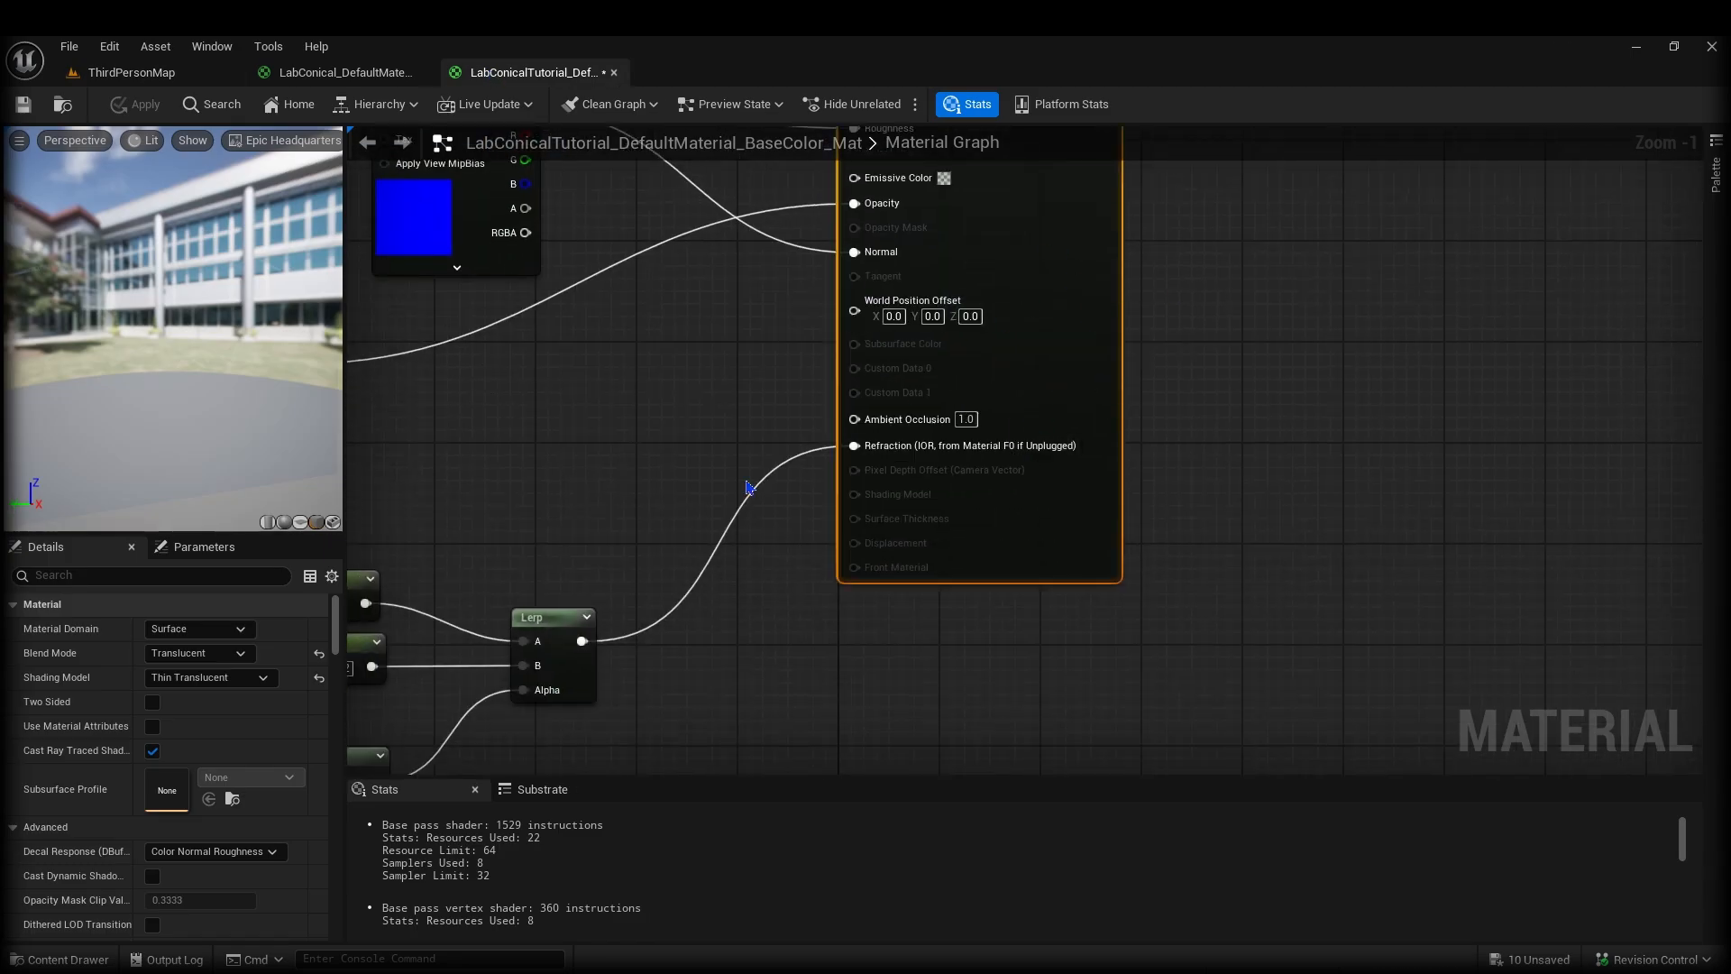
right_click_drag(420, 477, 708, 570)
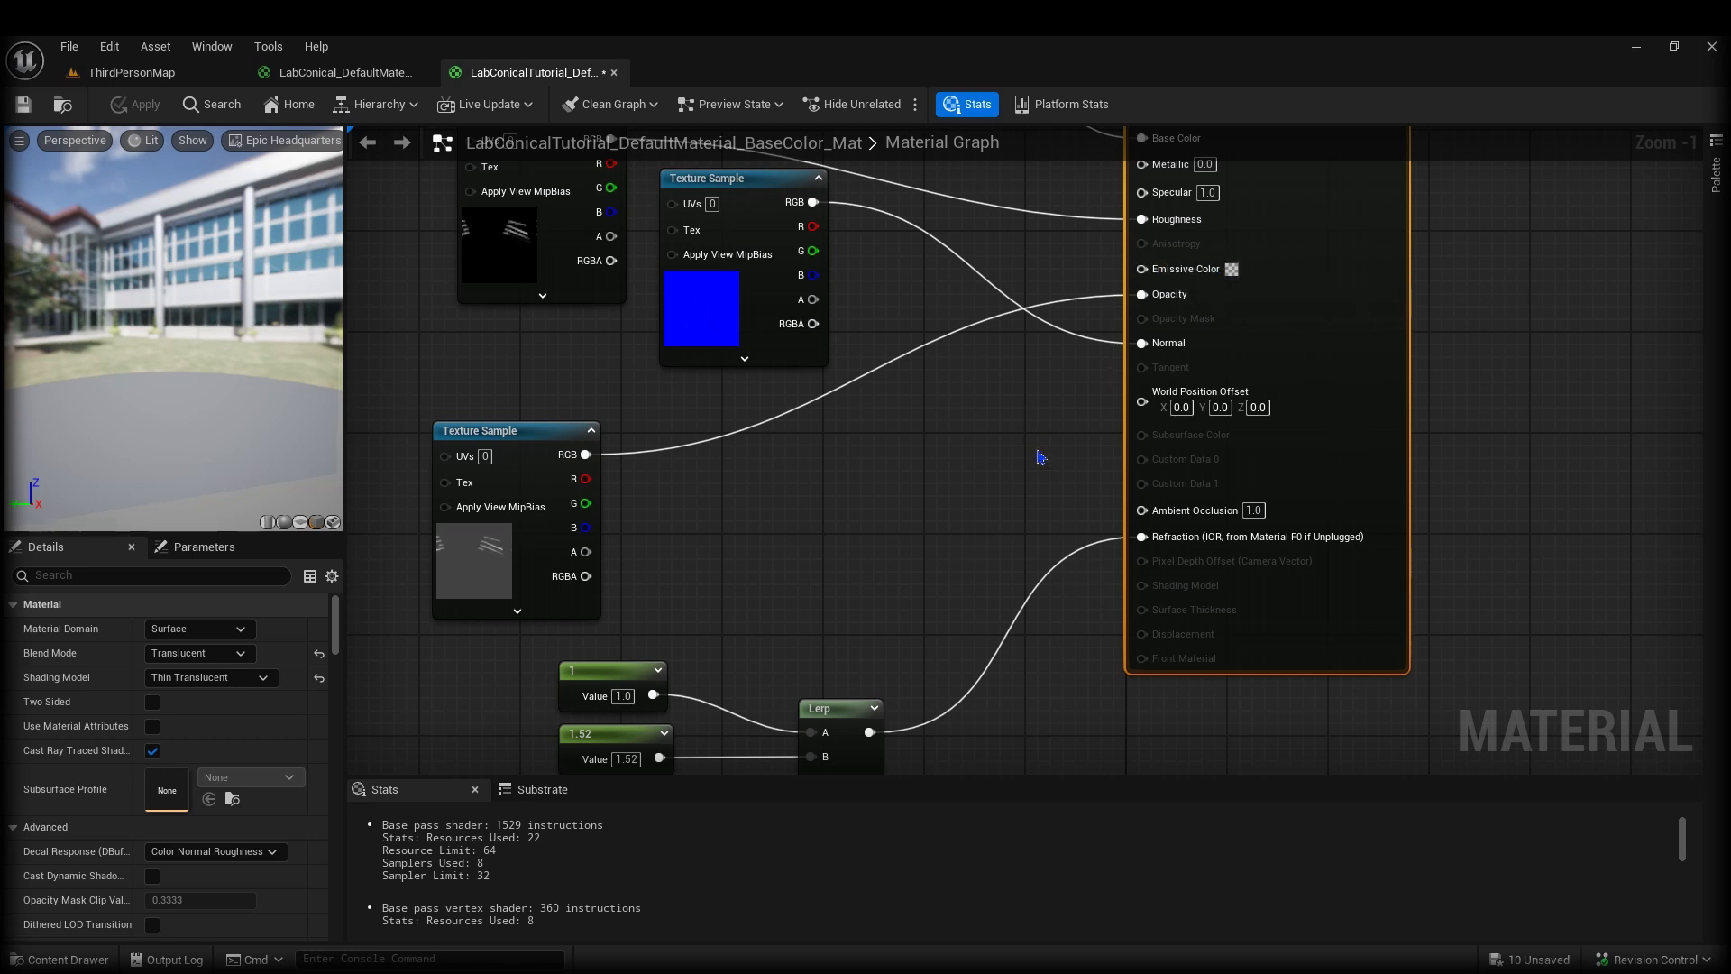
right_click_drag(864, 454, 710, 750)
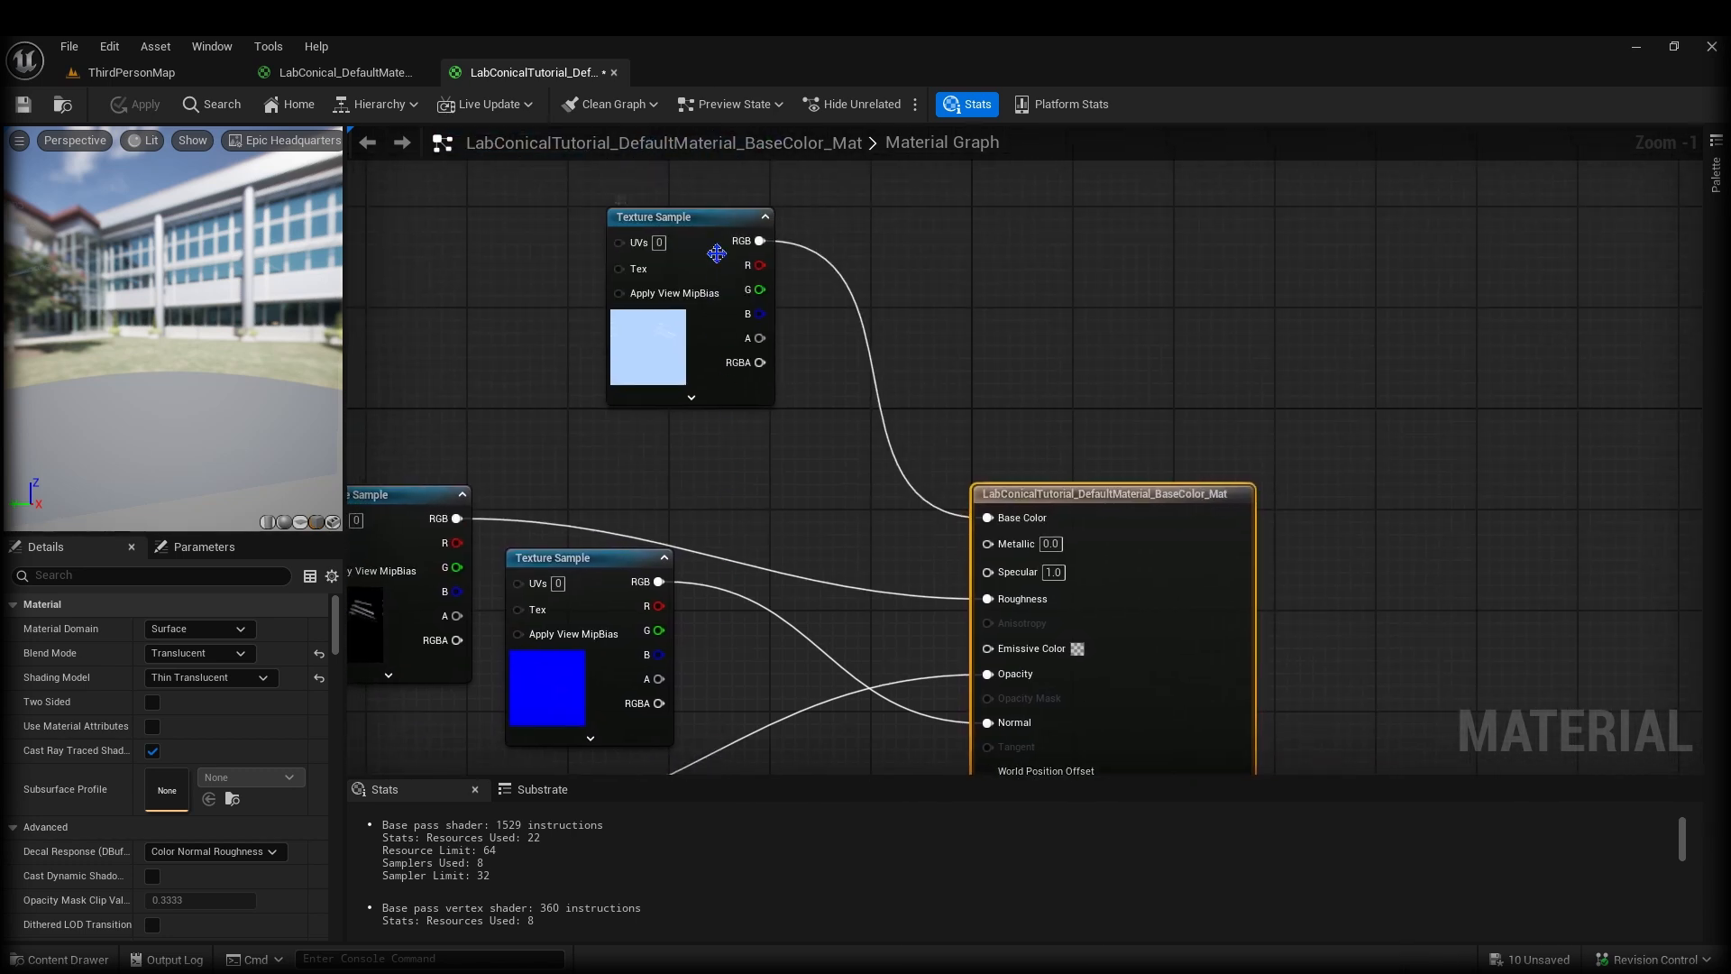
left_click(717, 254)
right_click_drag(668, 632, 783, 469)
key("ctrl+v")
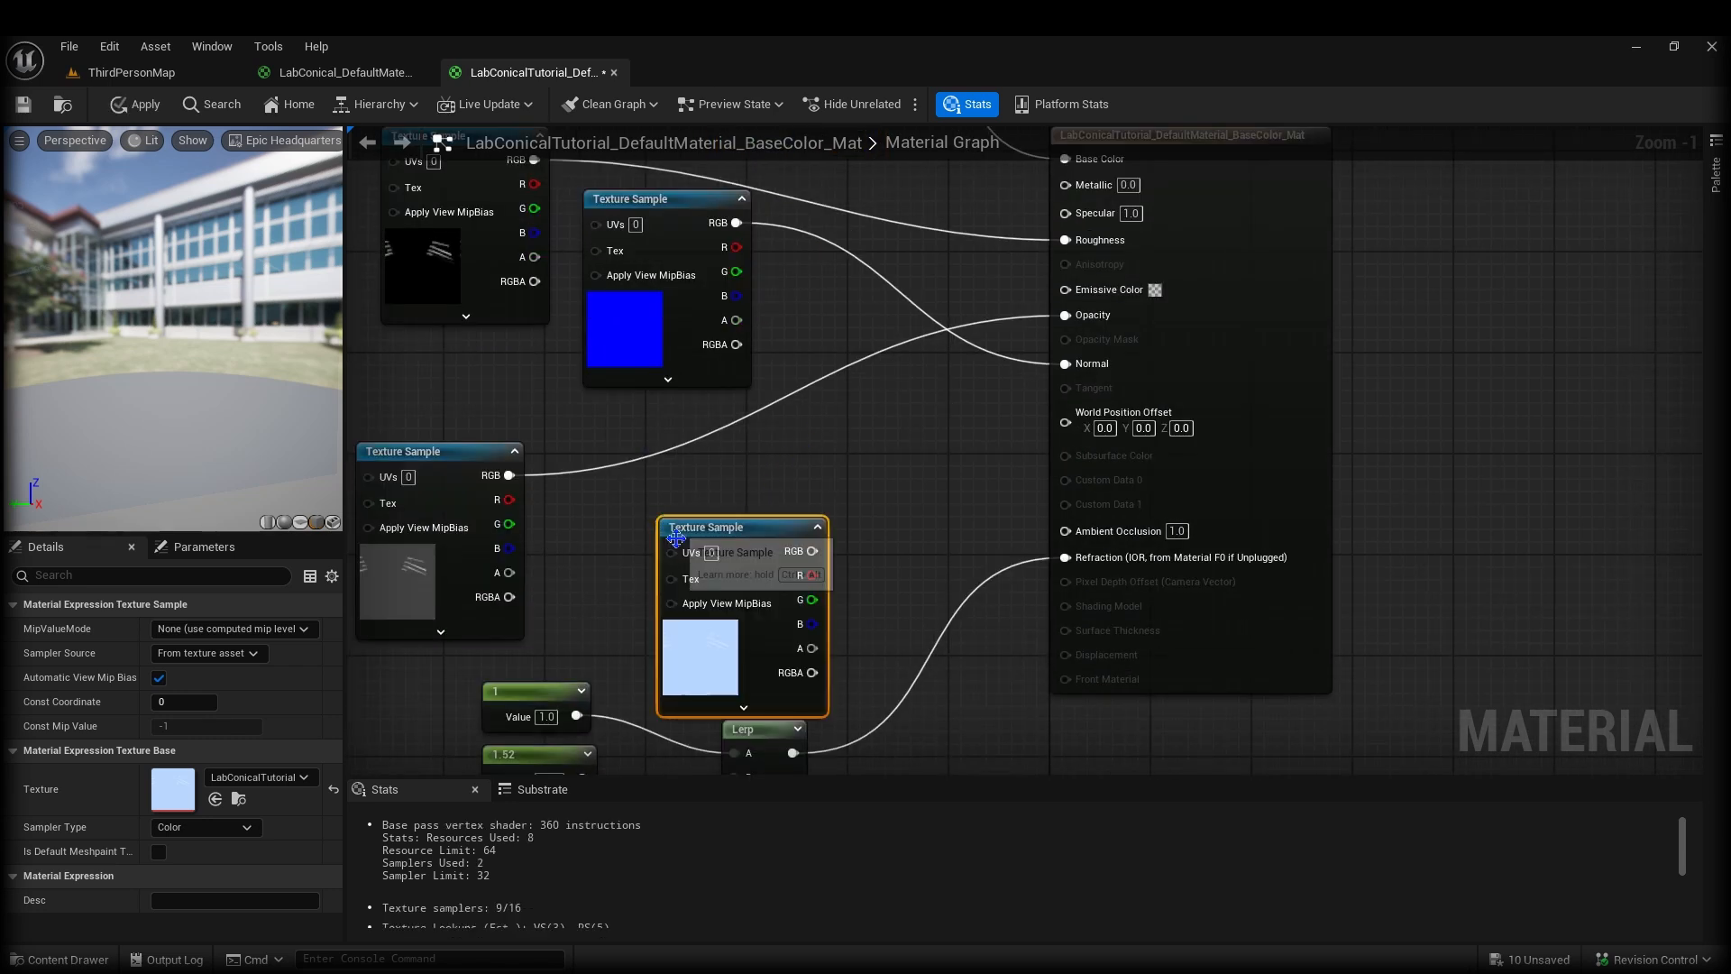
left_click_drag(766, 551, 1065, 289)
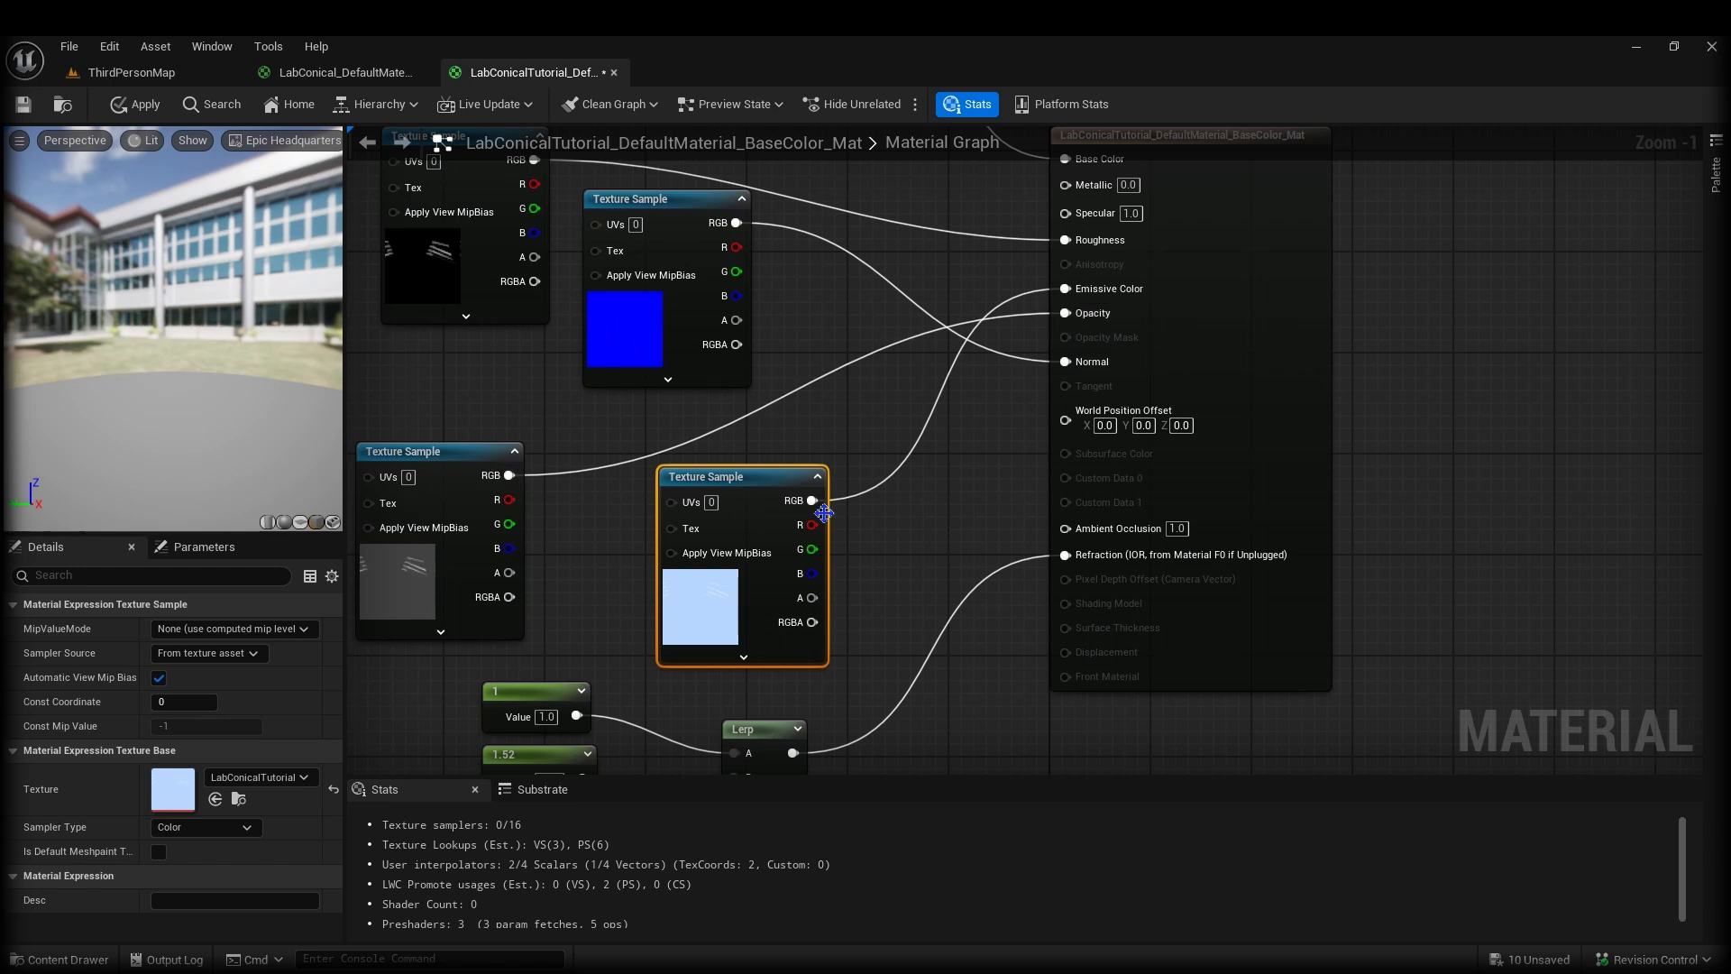
left_click(140, 105)
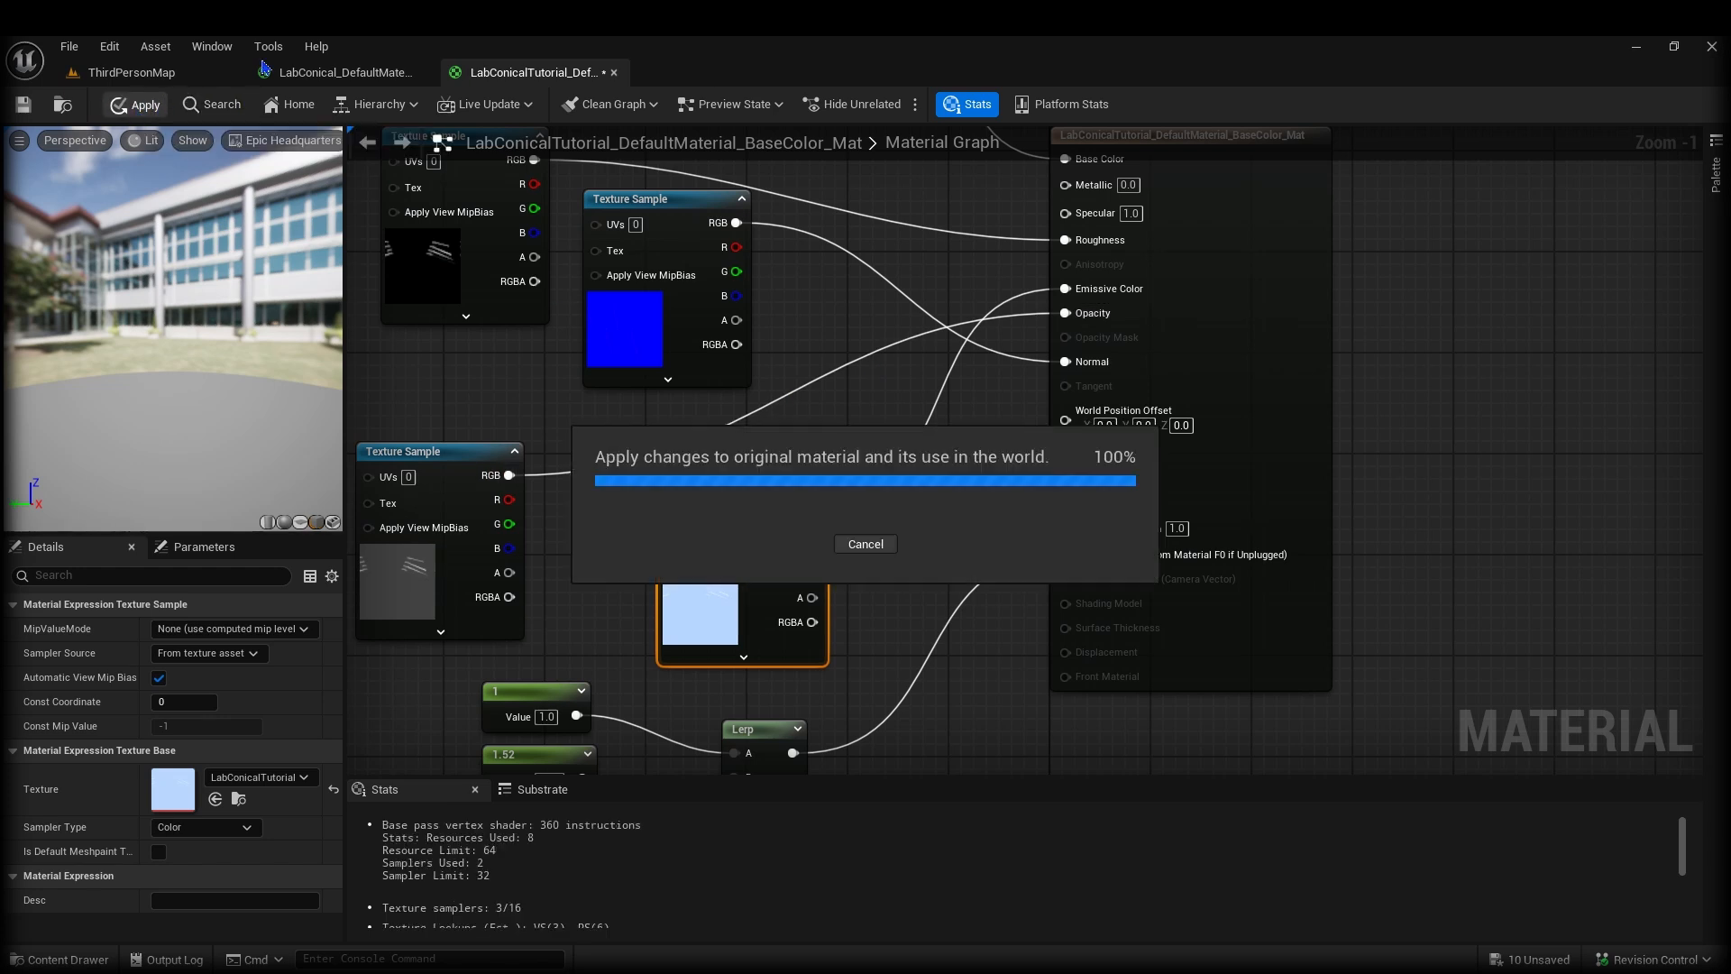
Inspect the flask's emissive look in ThirdPersonMap and compare it with the emissive node setup in the LabConical_DefaultMaterial graph.
left_click(174, 75)
key("a")
right_click_drag(604, 628, 634, 631)
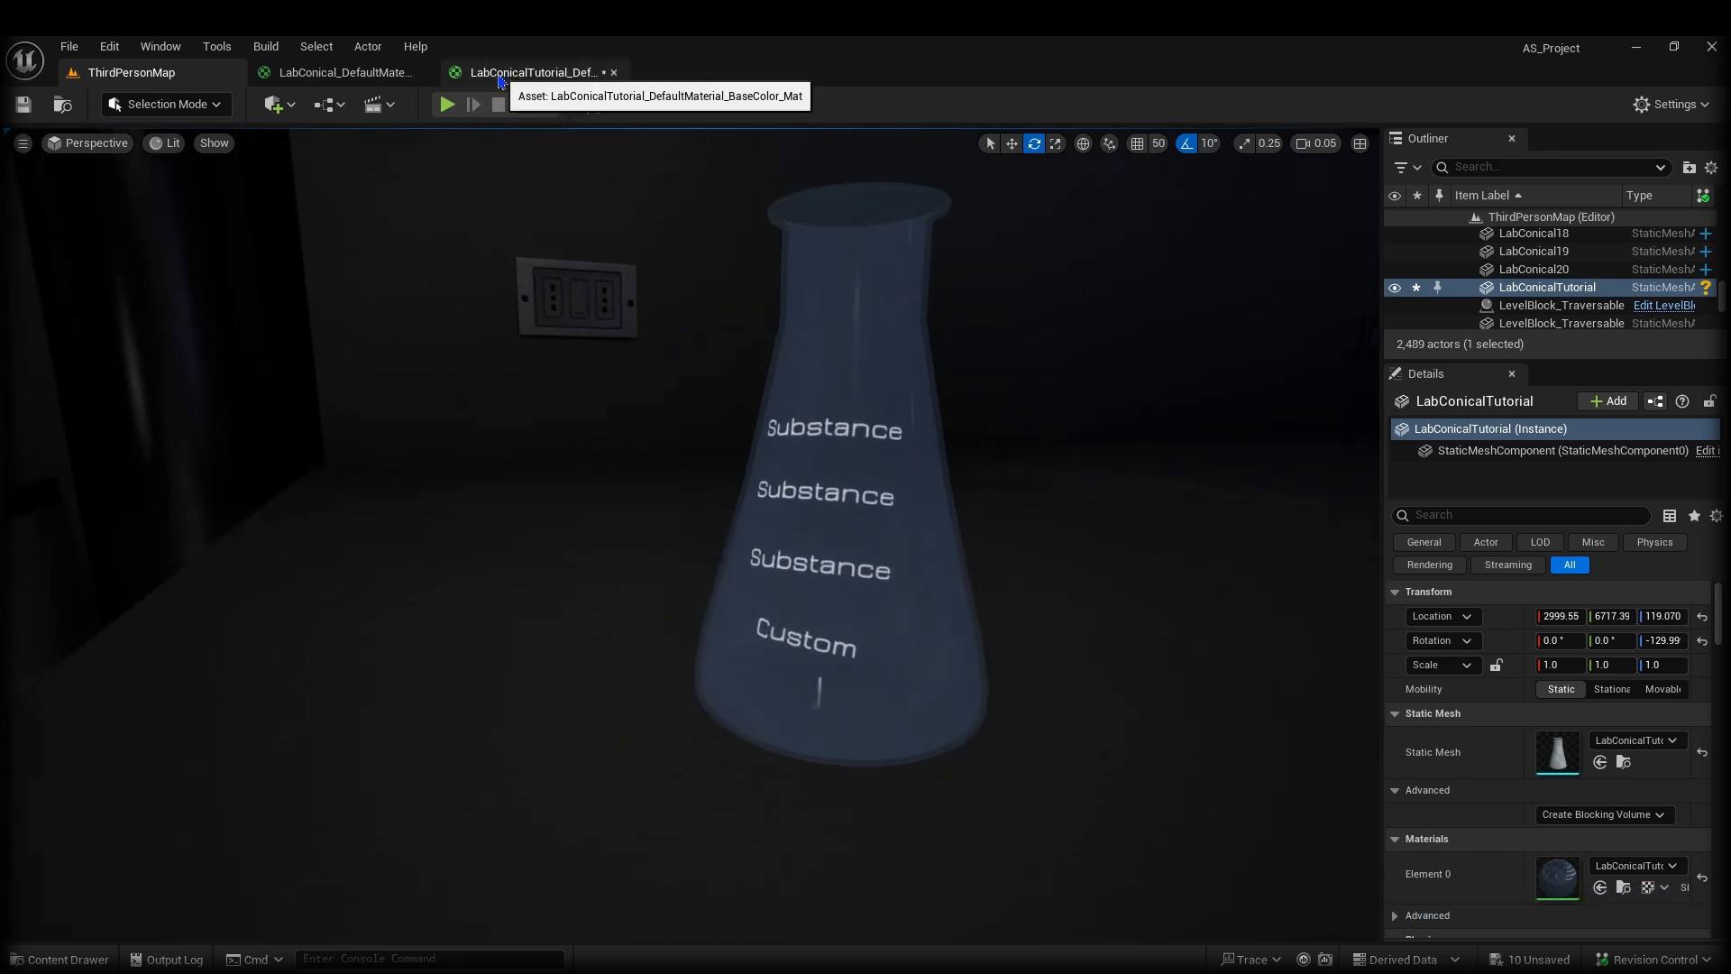
left_click(381, 79)
right_click_drag(924, 644, 1085, 772)
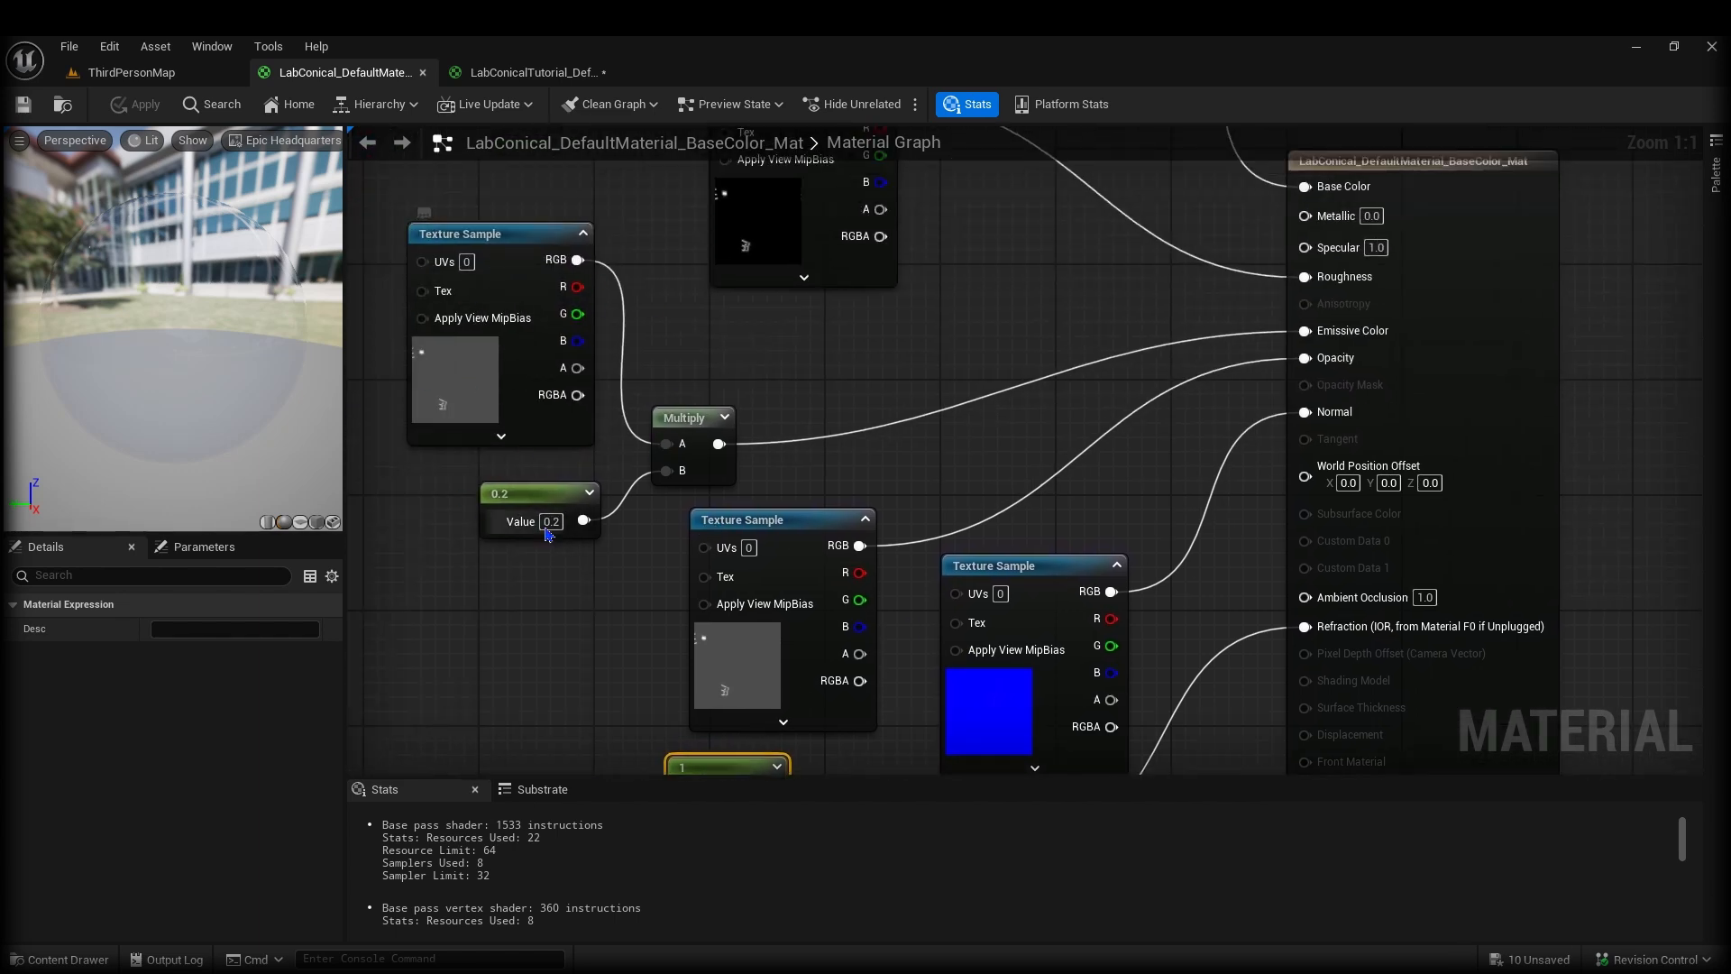
Delete the duplicated base color texture sample from the LabConicalTutorial material and rearrange the base color, roughness and normal texture samples.
left_click(532, 72)
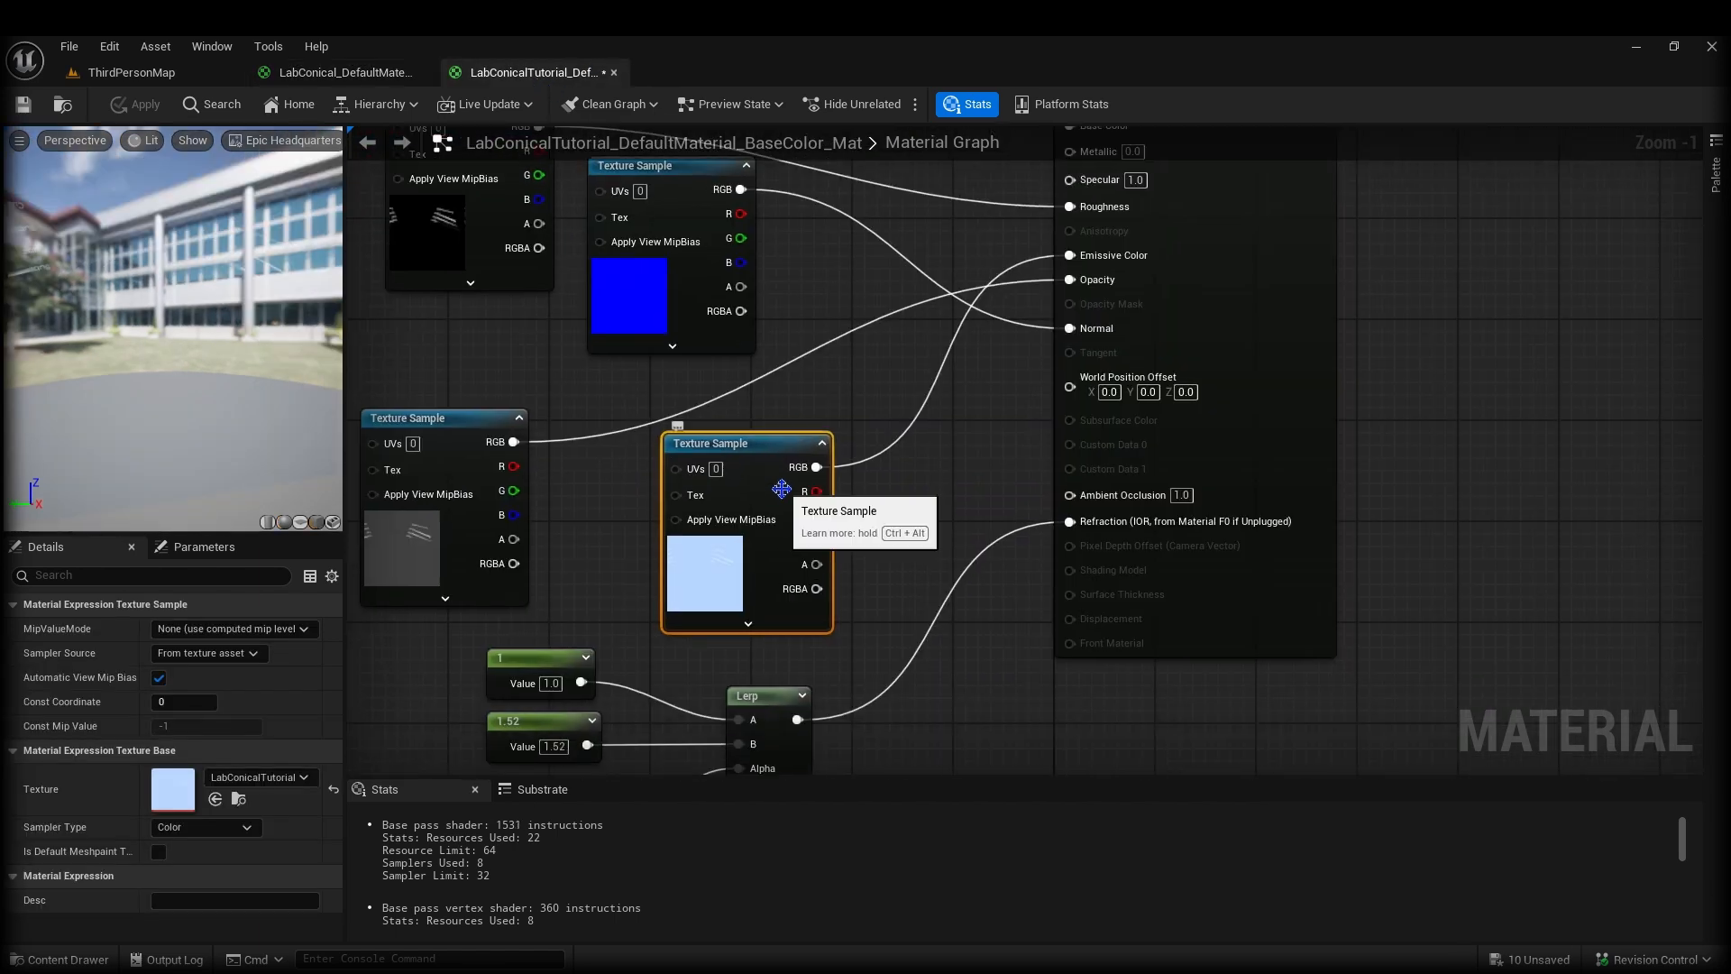
key("Delete")
scroll(847, 494, "down", 3)
right_click_drag(980, 193, 771, 379)
left_click_drag(769, 321, 740, 248)
left_click_drag(594, 471, 587, 336)
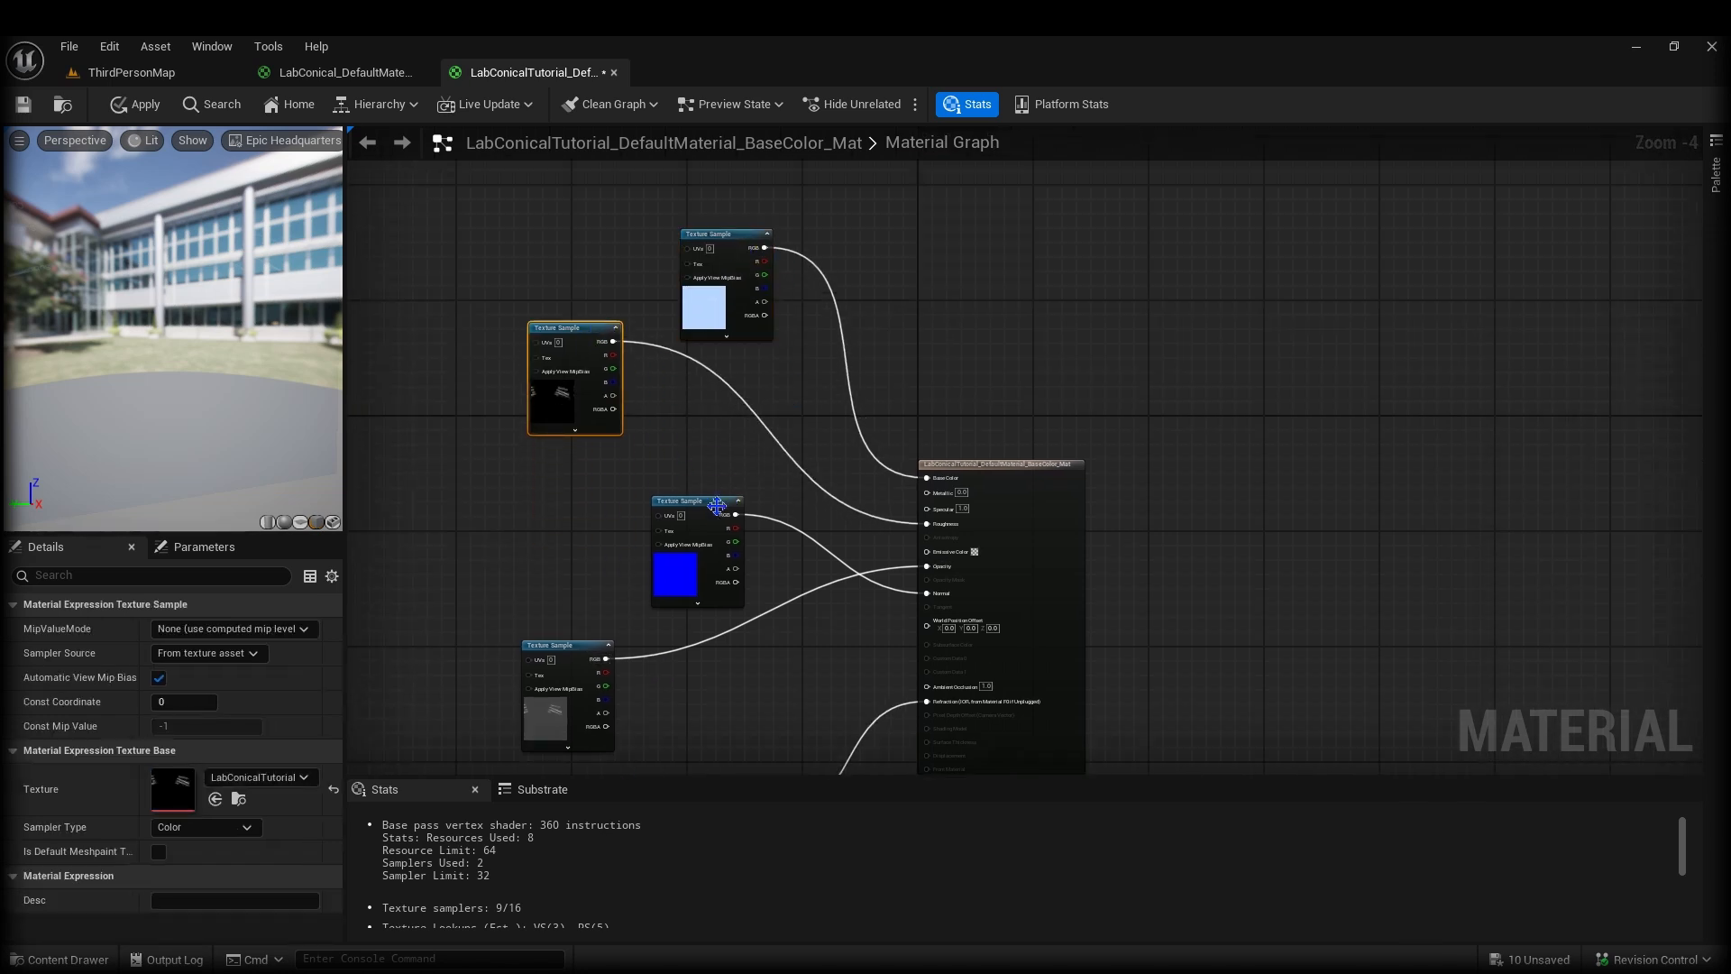
left_click_drag(708, 505, 700, 404)
right_click_drag(746, 661, 746, 487)
left_click_drag(708, 253, 693, 282)
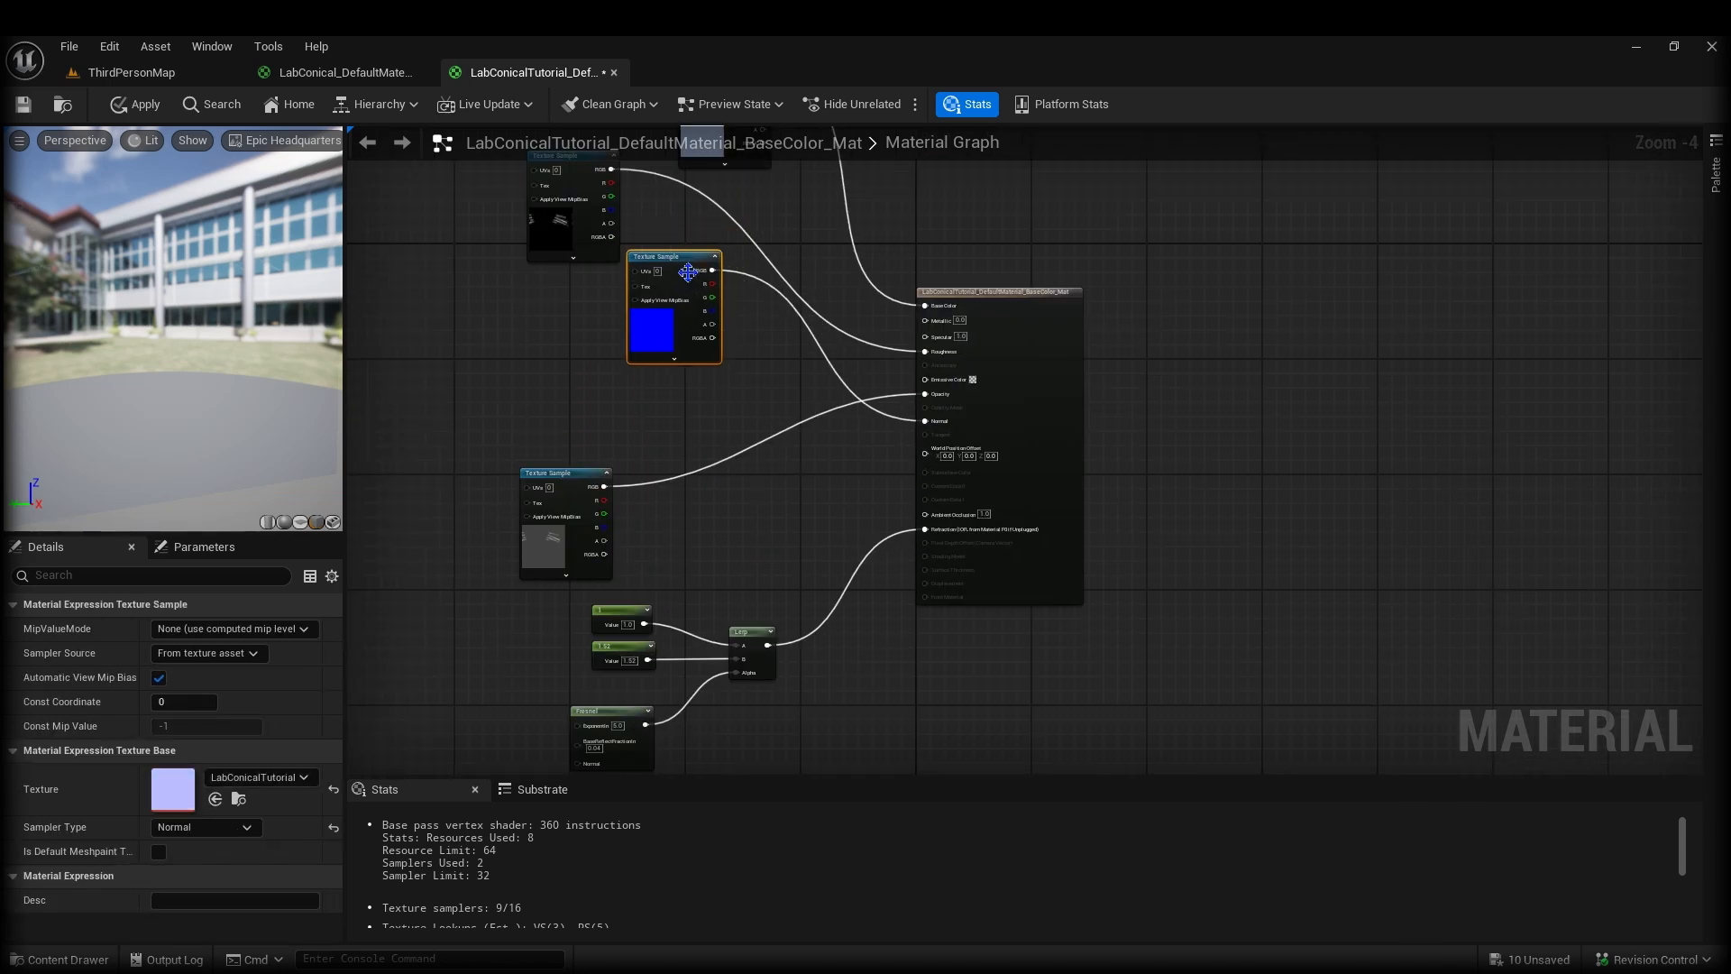
Move the opacity texture sample level with the Opacity input and place a copy of it just below.
left_click(631, 424)
left_click_drag(576, 498, 459, 402)
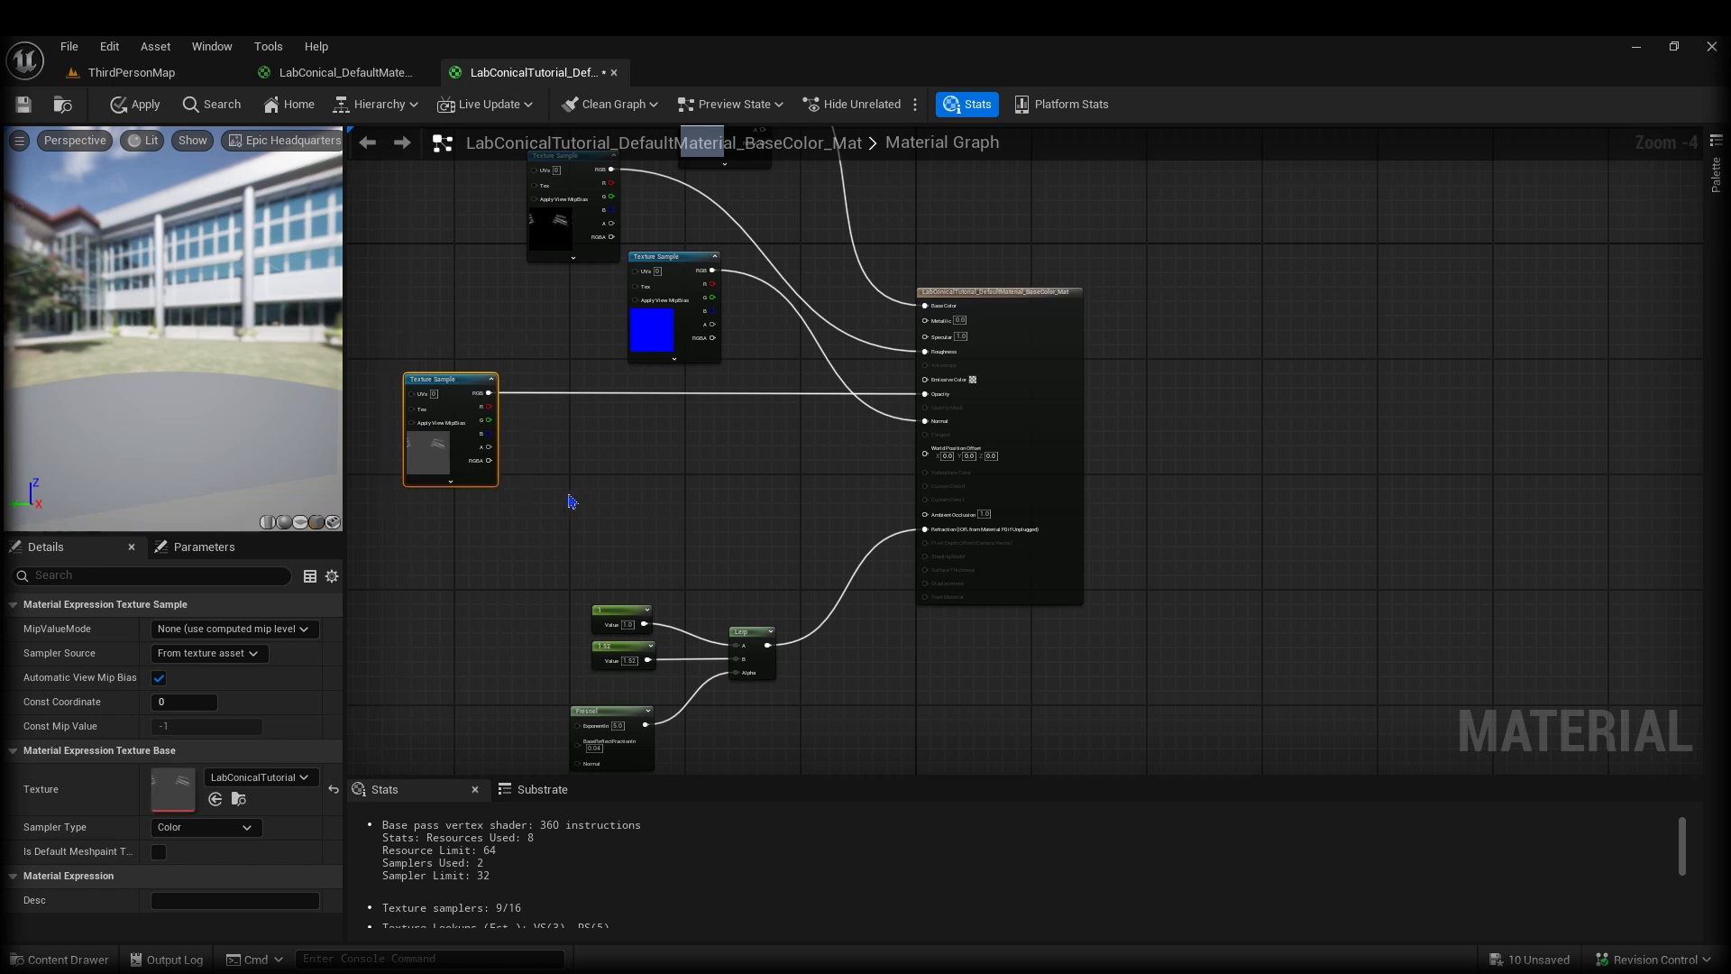
key("ctrl+v")
left_click_drag(568, 460, 572, 461)
left_click_drag(628, 503, 584, 455)
left_click(706, 508)
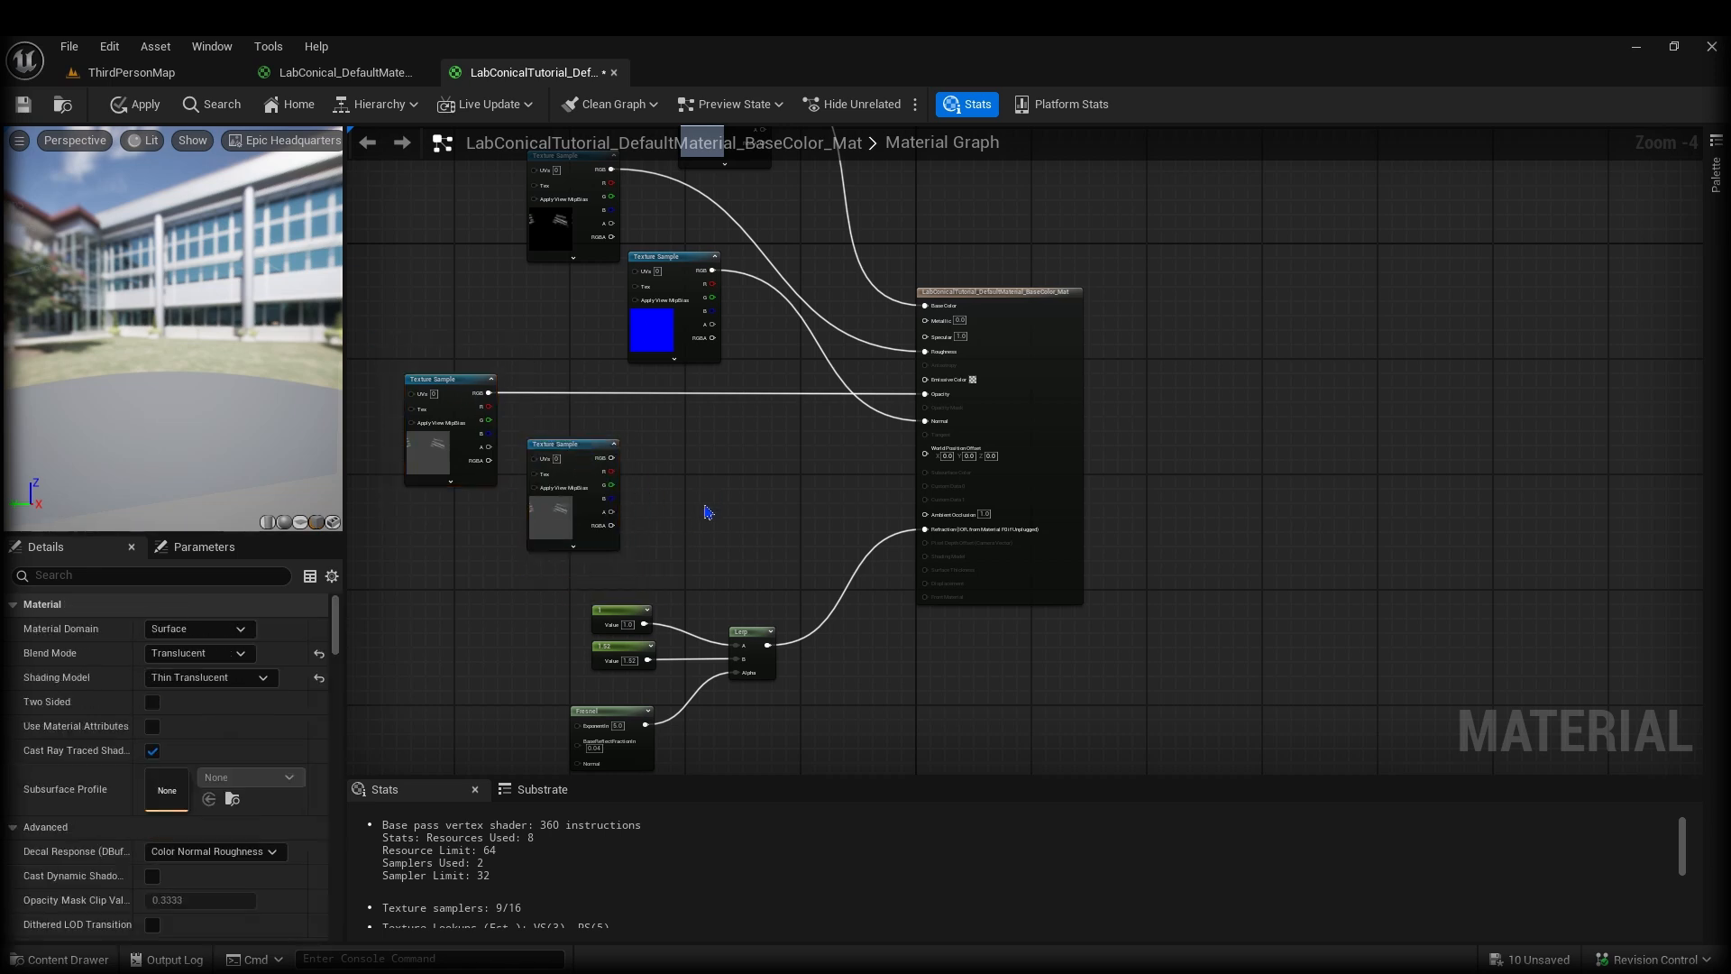
Add a Multiply node beside the copied opacity texture sample and a Constant node beneath the texture sample.
scroll(687, 500, "up", 2)
right_click_drag(672, 484, 710, 465)
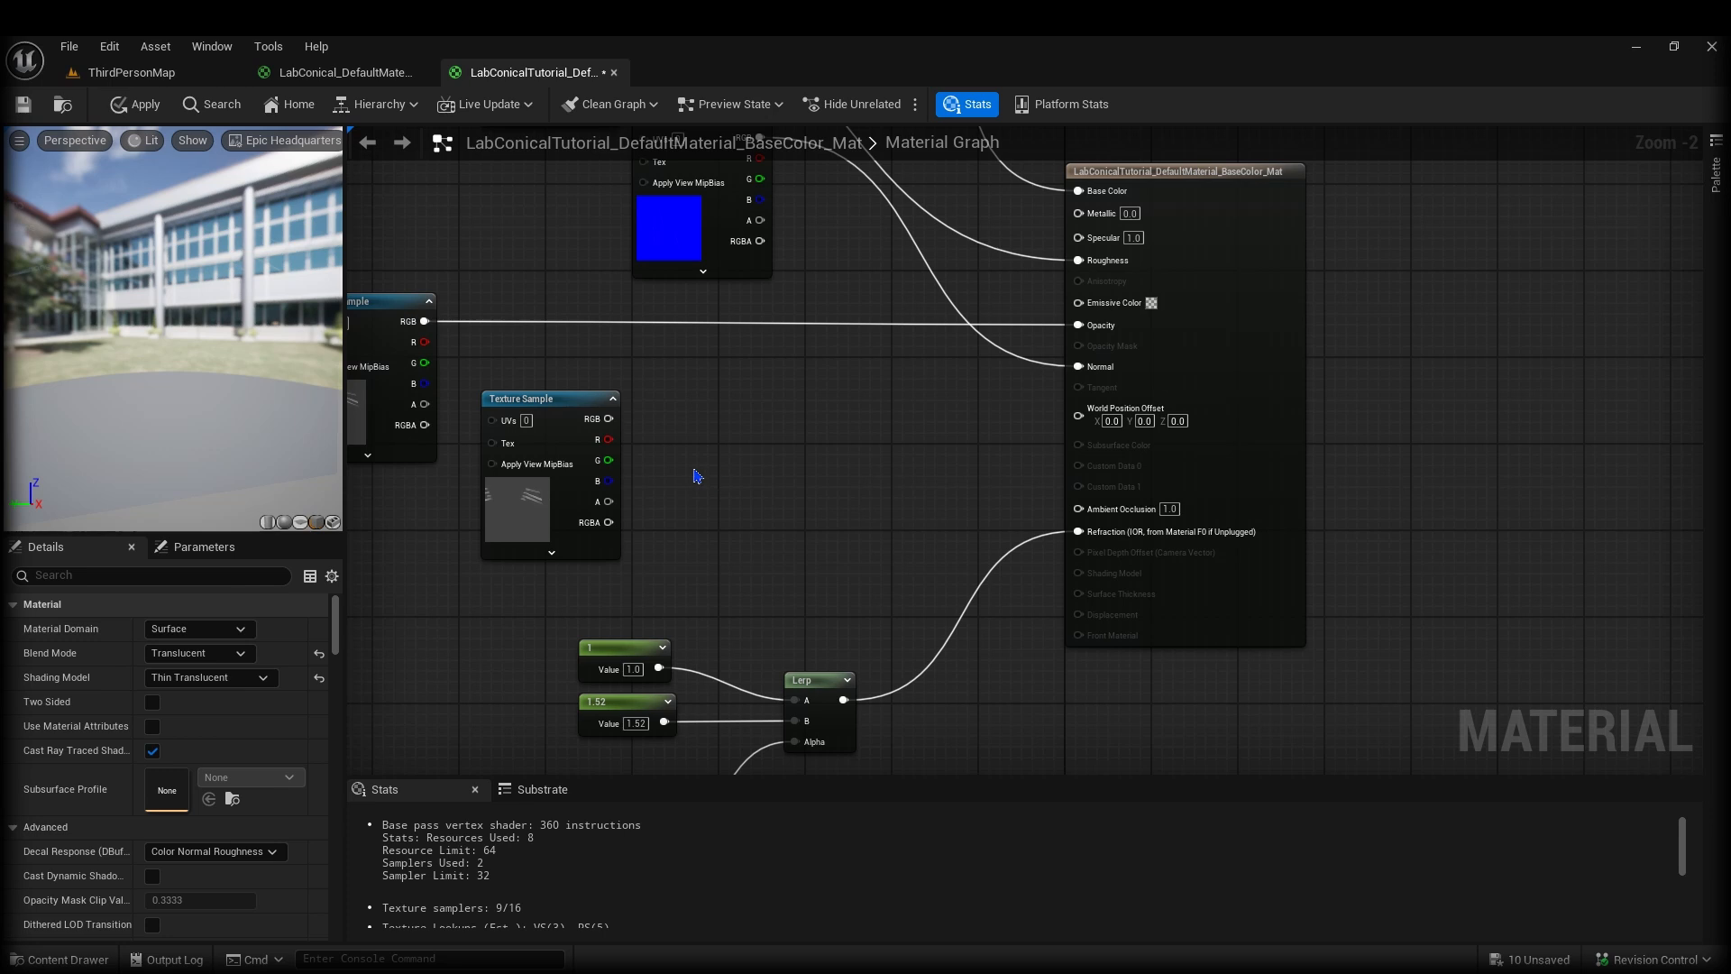
left_click(696, 475)
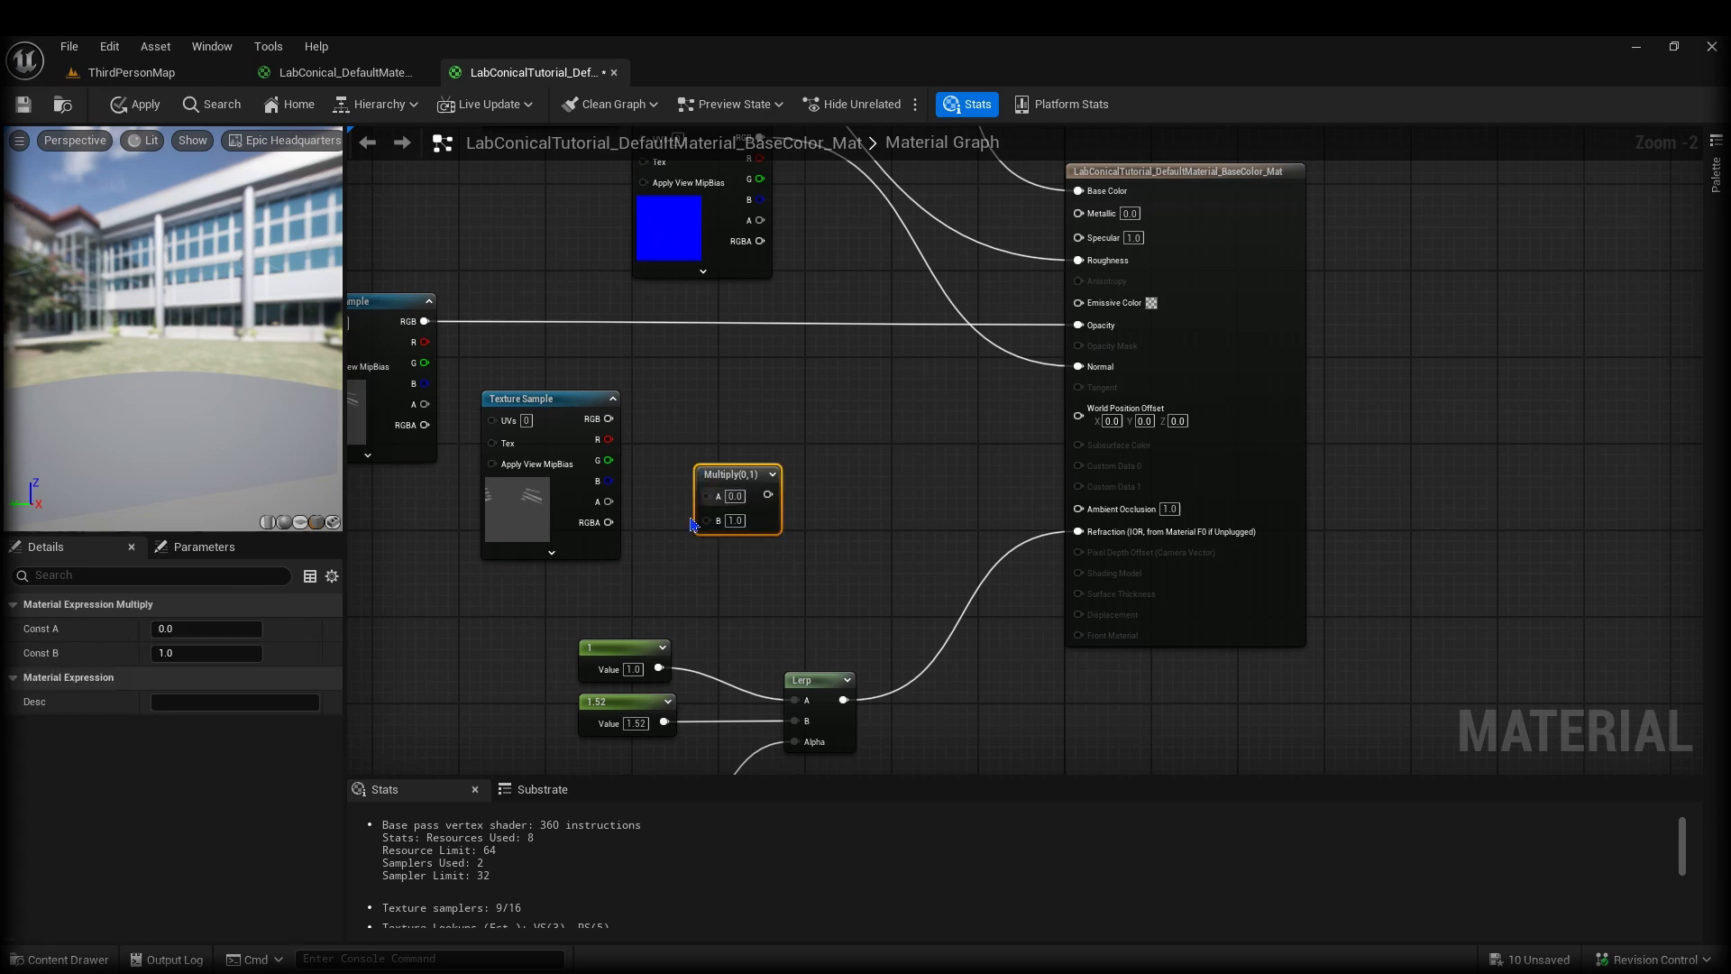
key("1")
left_click(569, 567)
Multiply the copied texture's RGB by the constant set to 0.2, connect the result to Emissive Color, and apply the material changes.
left_click_drag(614, 567, 706, 515)
left_click_drag(609, 418, 1080, 305)
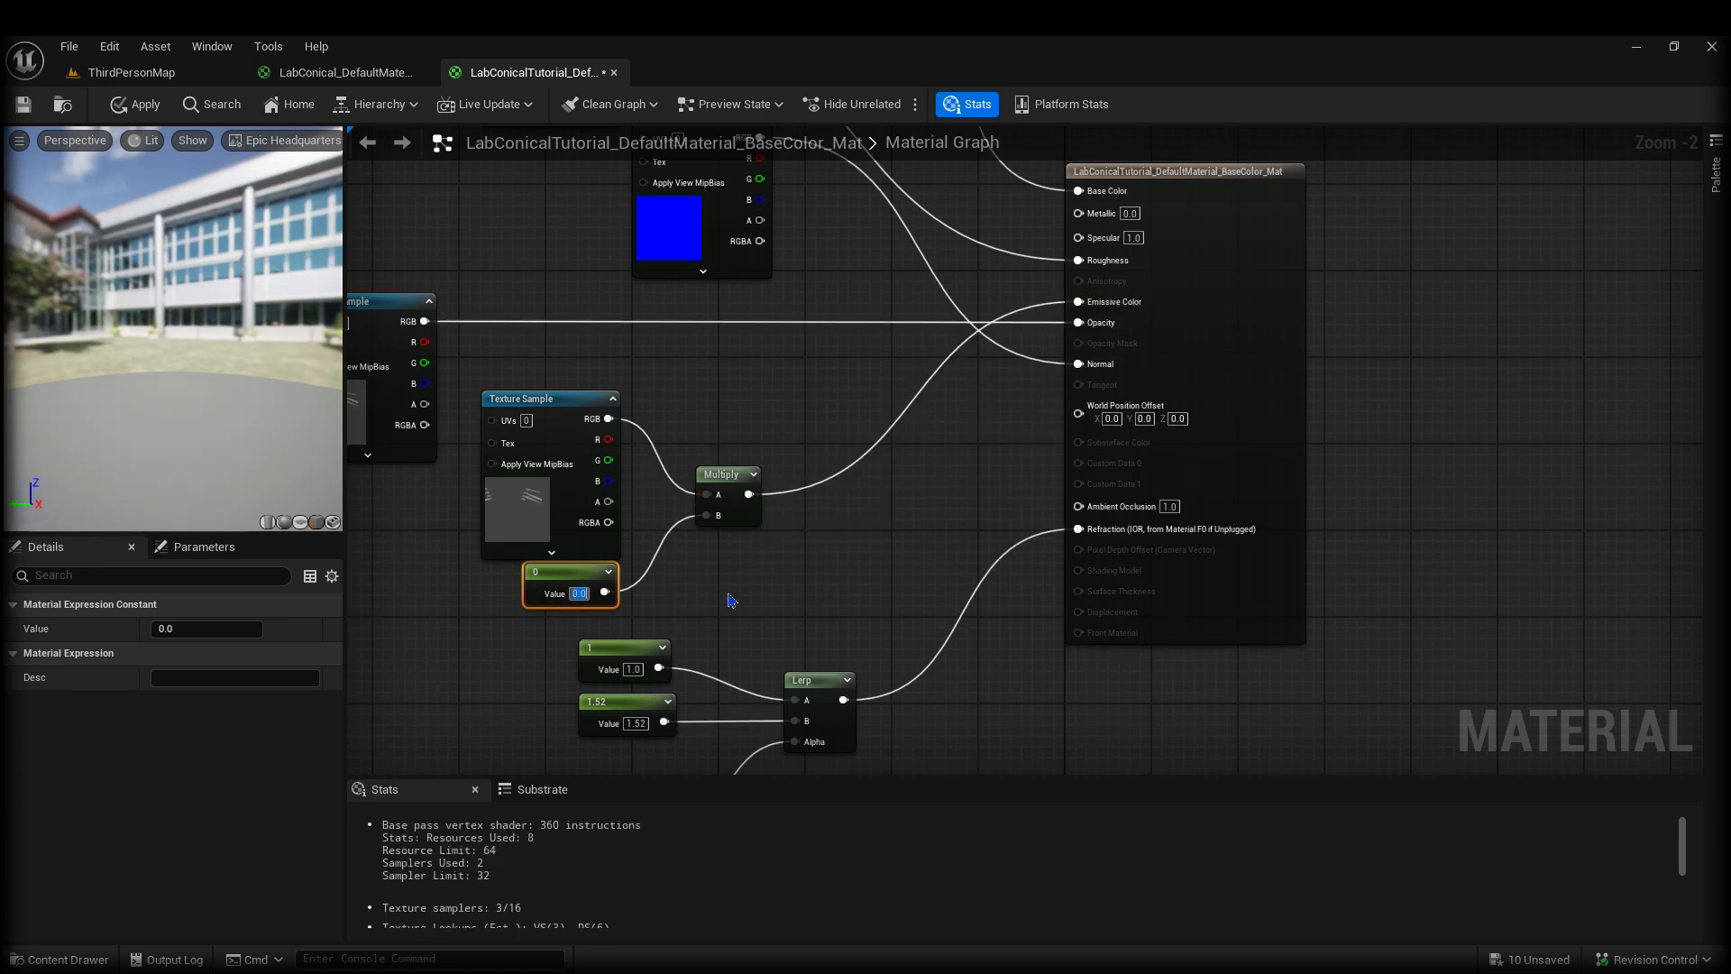
type("0.2")
left_click(136, 103)
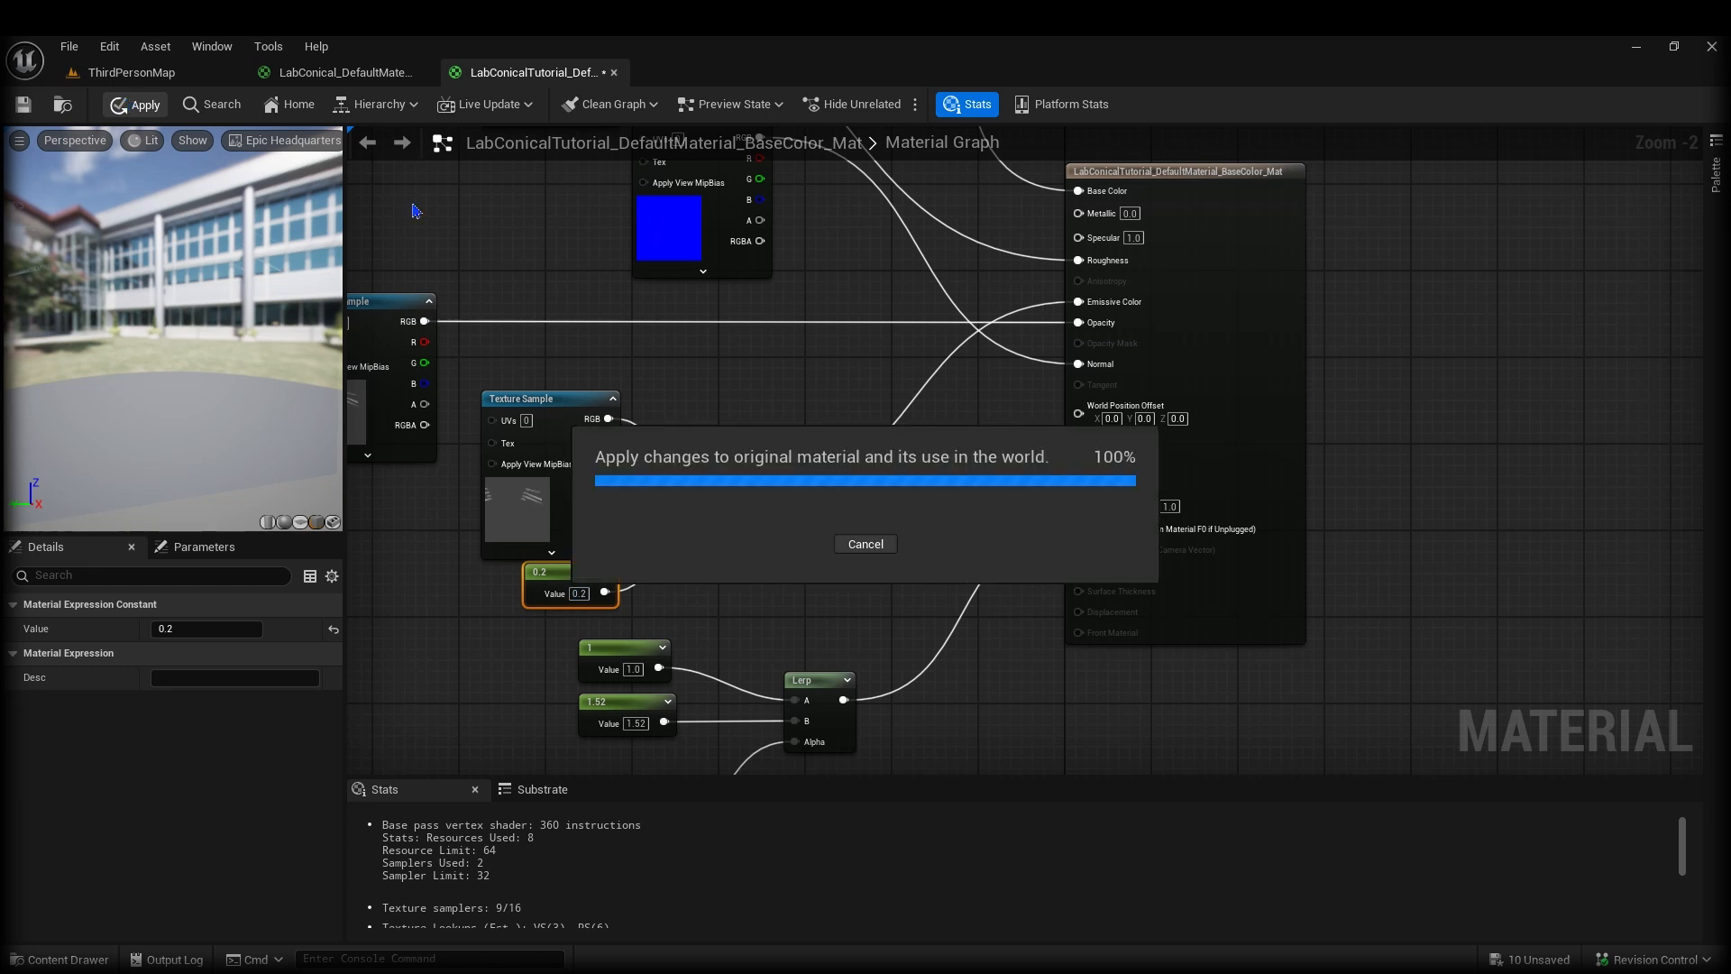
left_click_drag(103, 350, 24, 304)
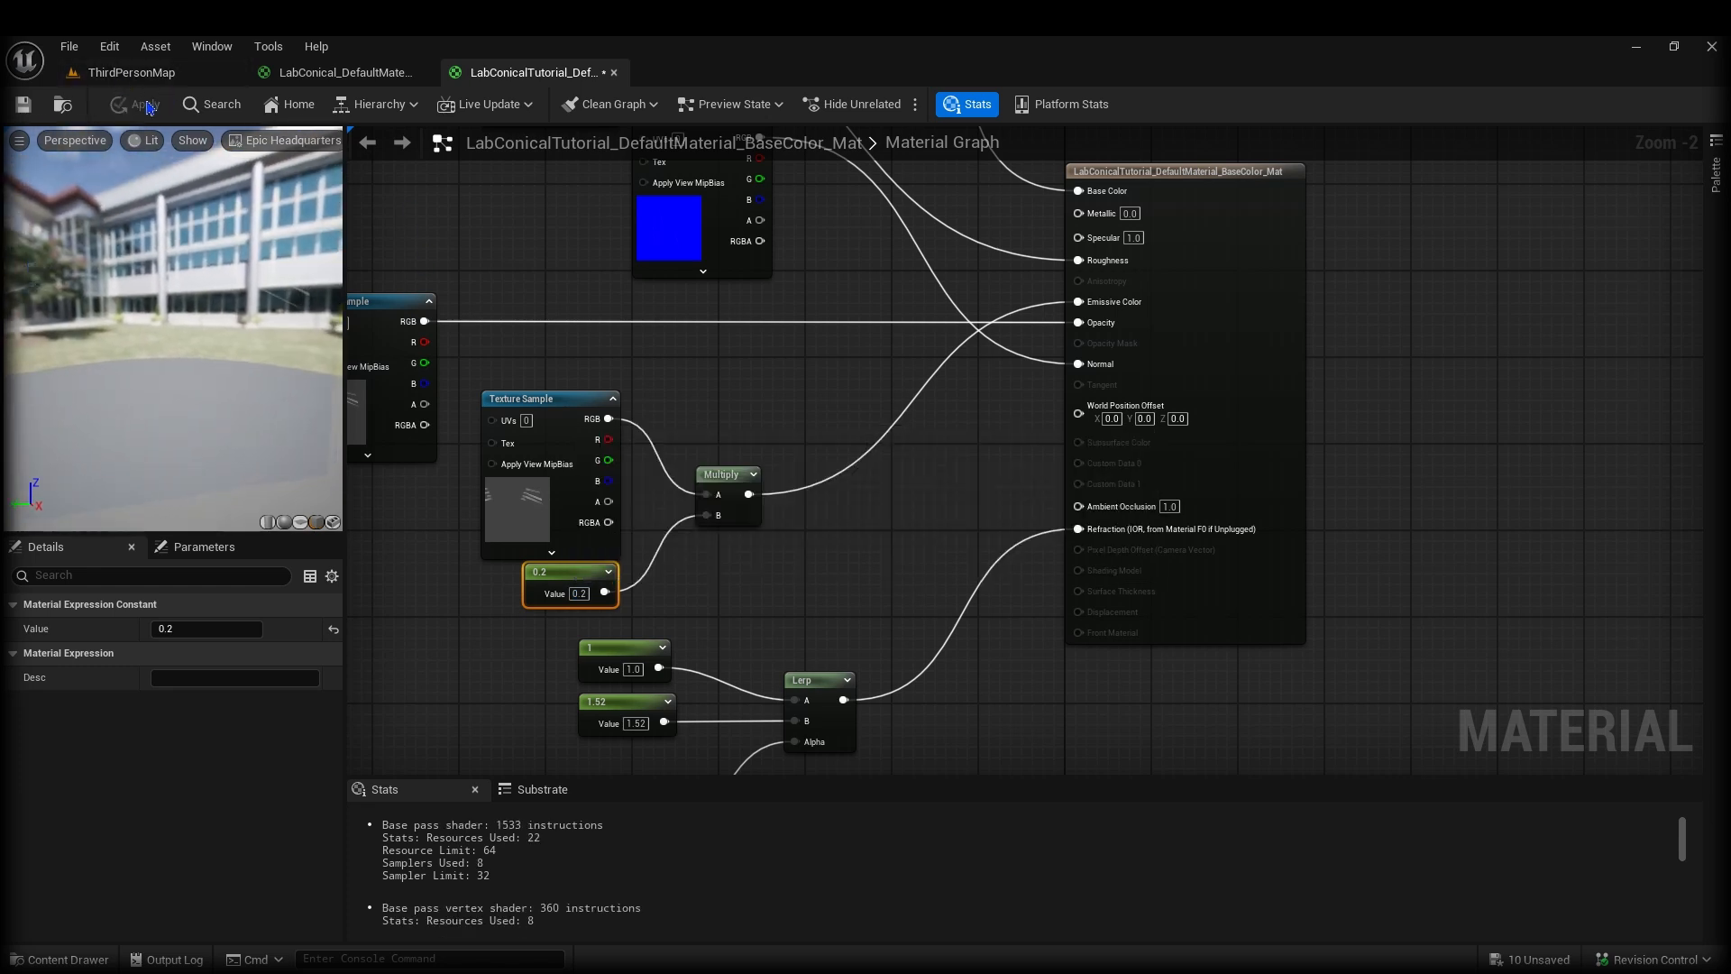
Examine the flask's printed markings and glass in ThirdPersonMap from several sides and distances.
left_click(132, 72)
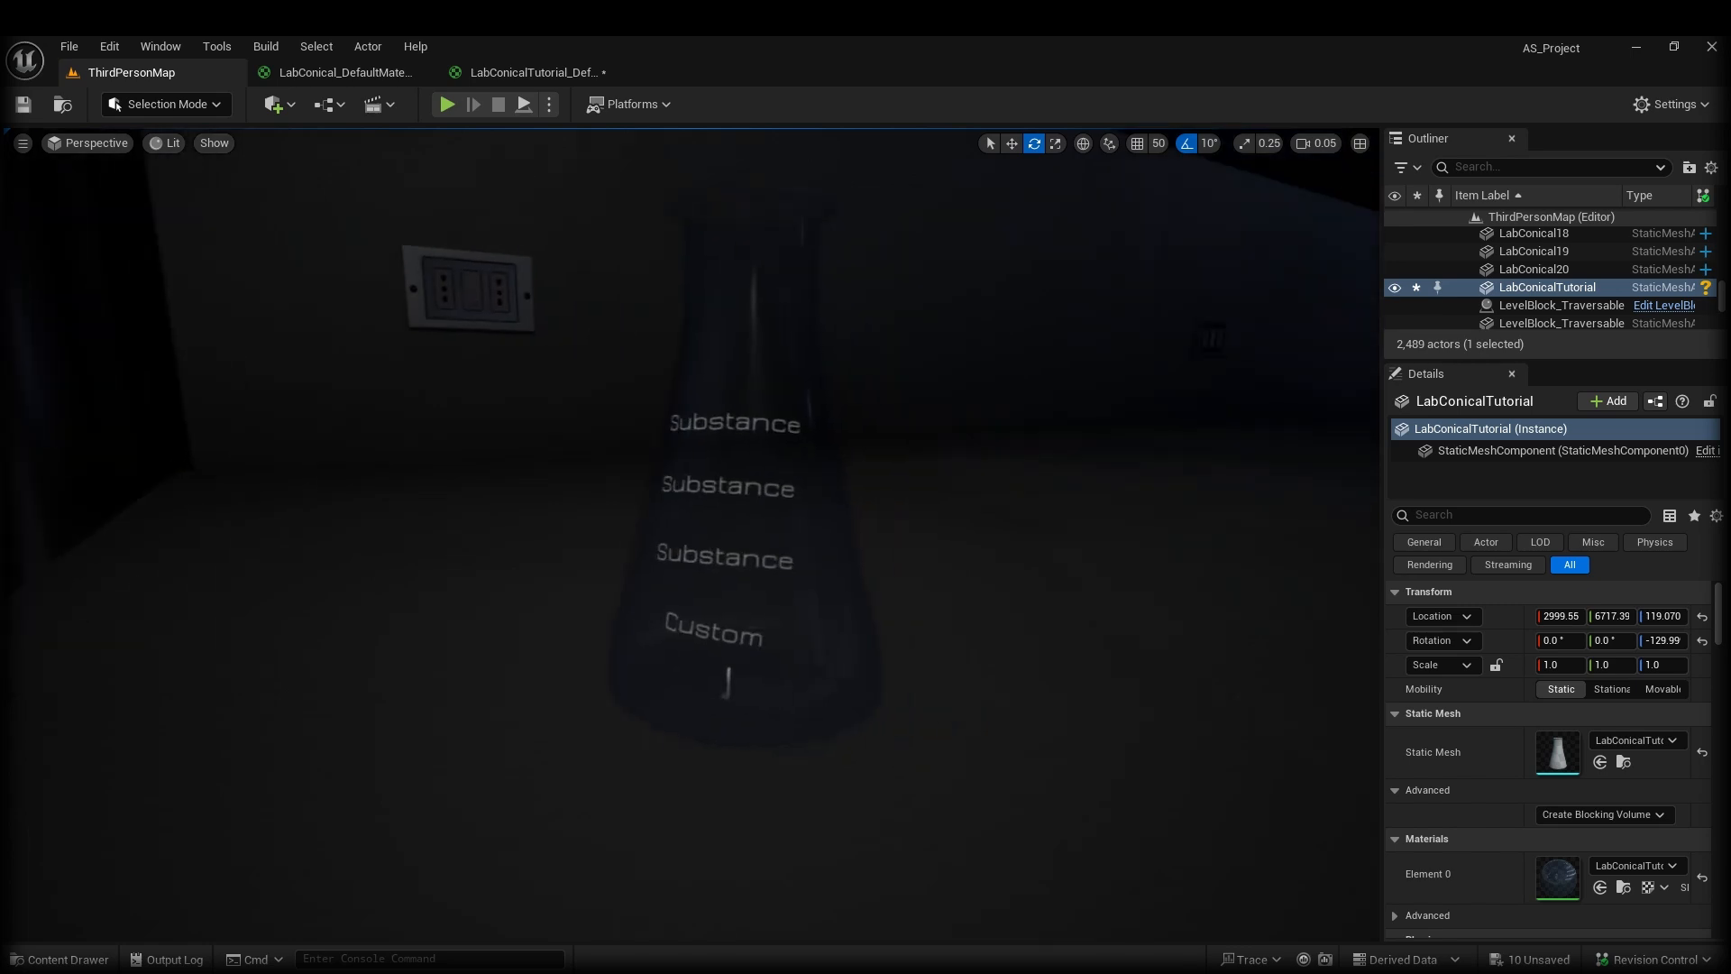
key("a")
right_click_drag(693, 534, 708, 618)
scroll(725, 534, "down", 2)
key("d")
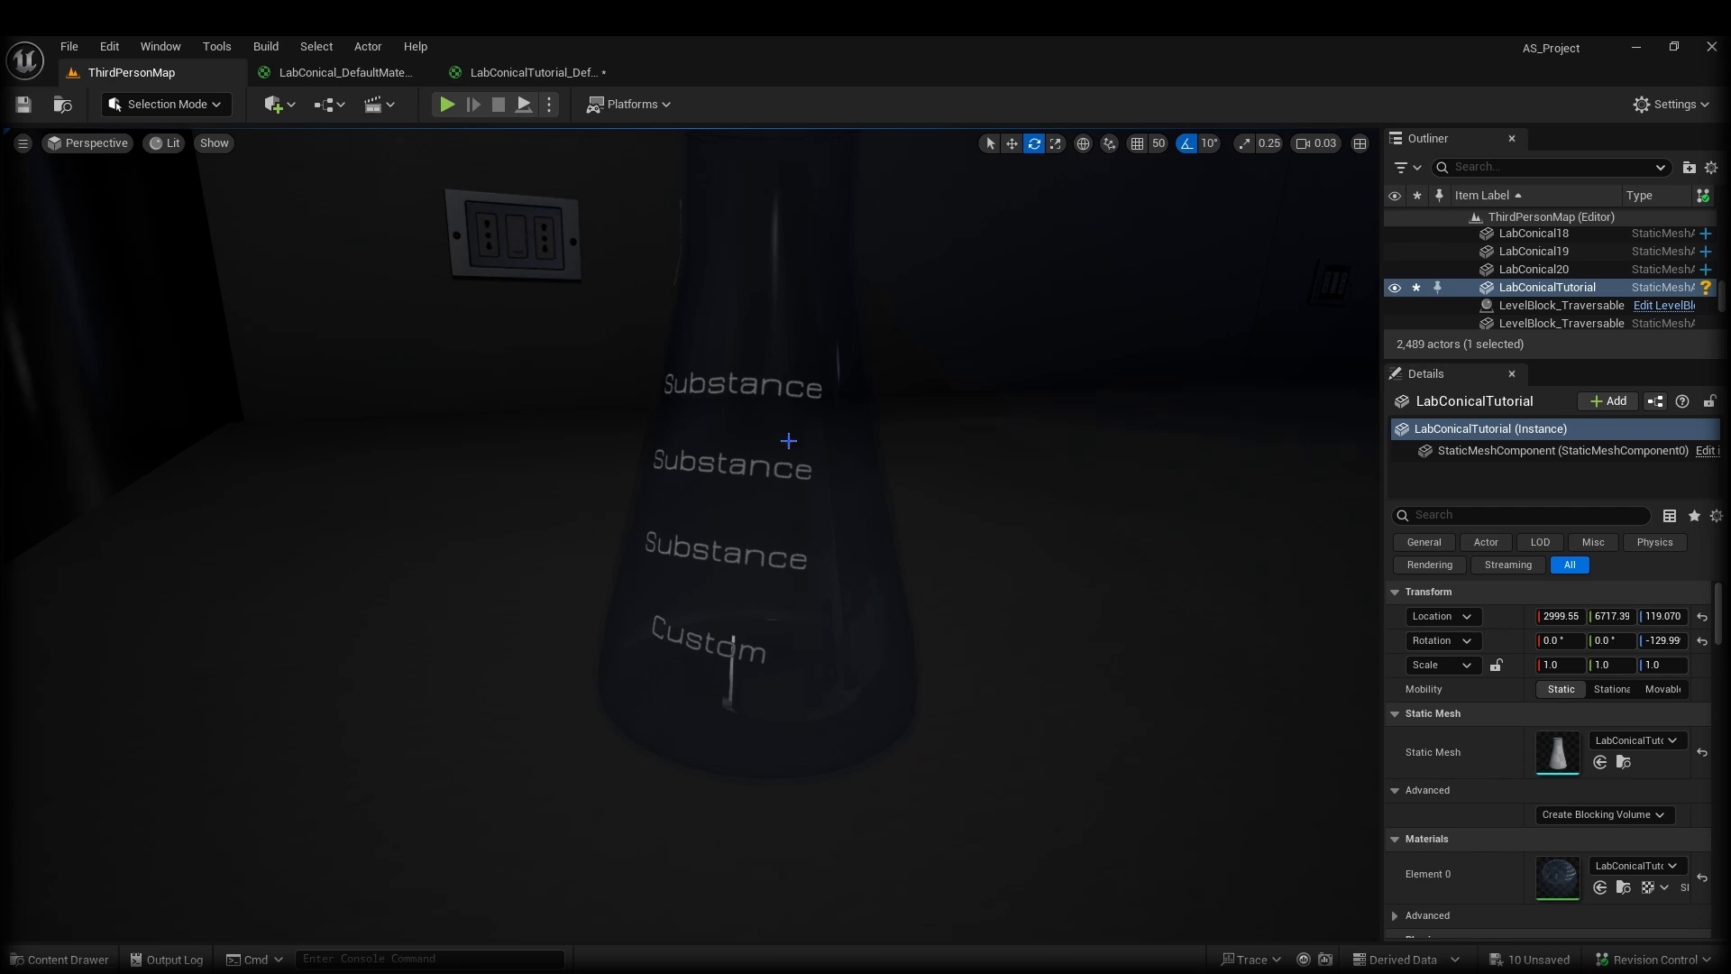
mouse_move(701, 644)
right_mouse_down()
mouse_move(659, 549)
mouse_move(627, 561)
mouse_move(711, 633)
mouse_move(691, 631)
right_mouse_up()
key("d")
key("a")
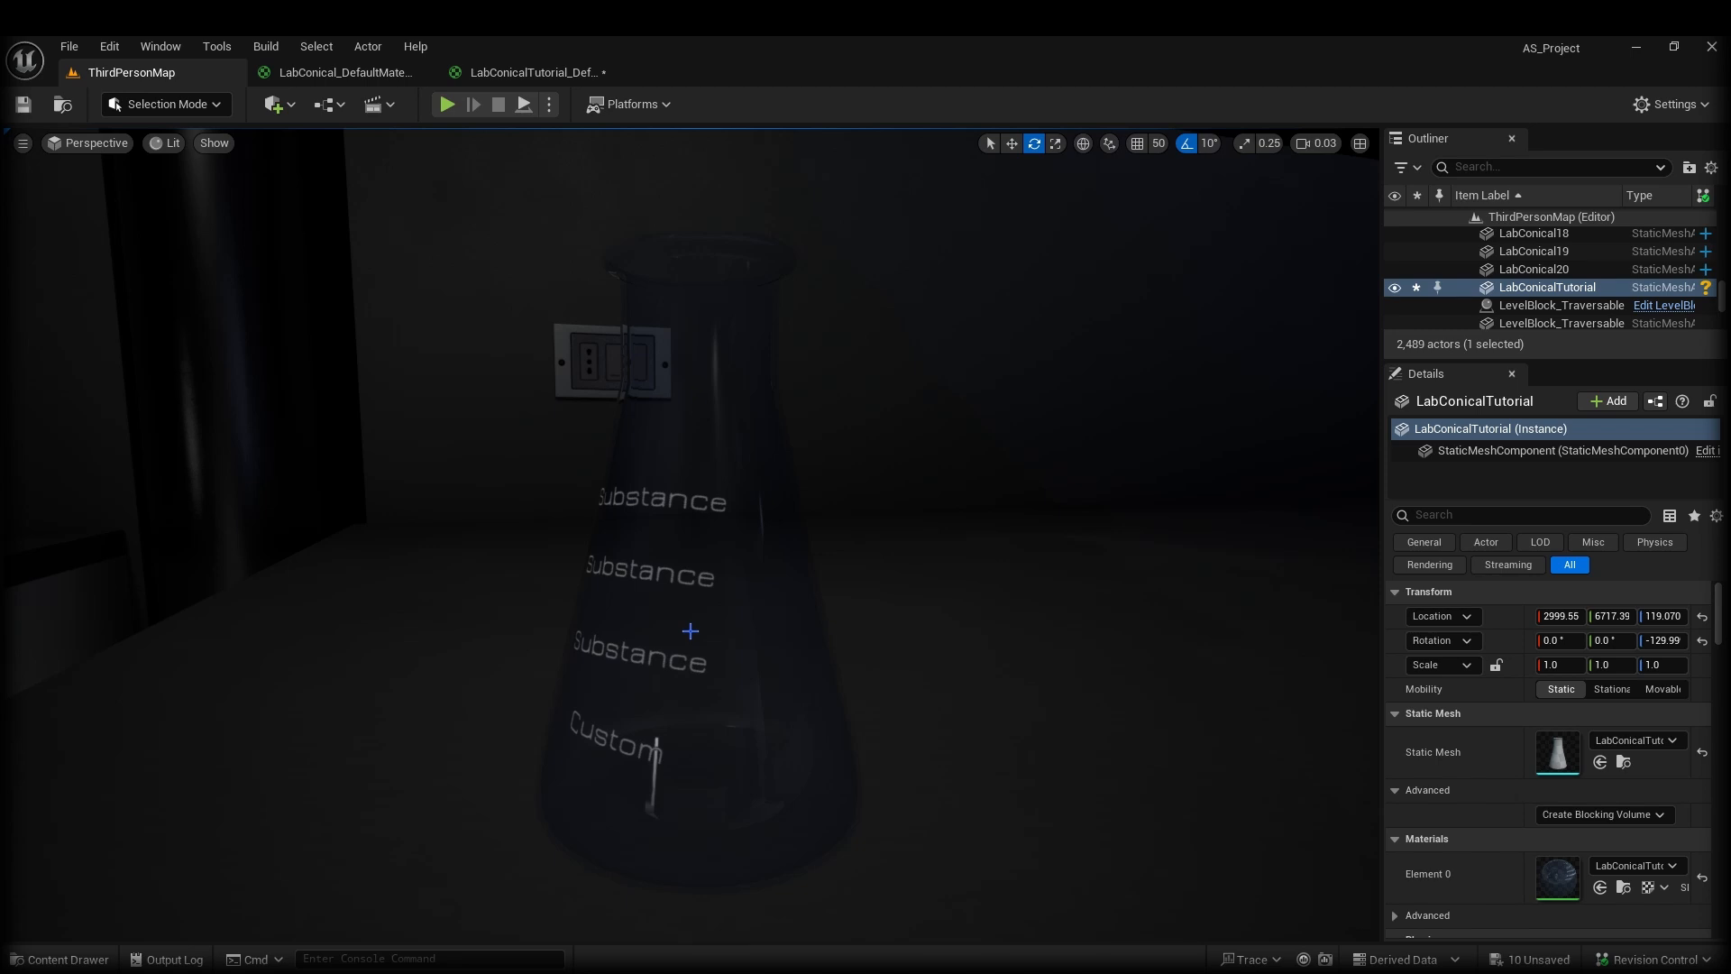